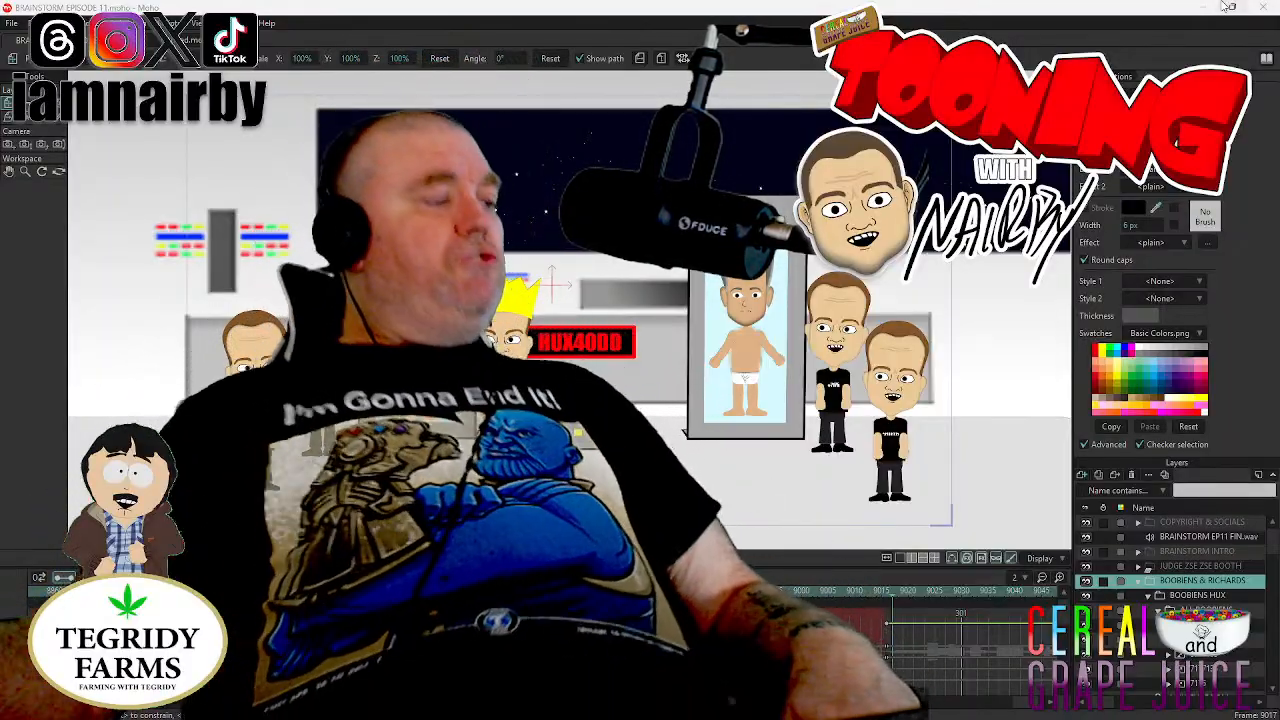
- Review the earlier JUDGE ZSE ZSE BOOTH scene at frame 8376 and the layers inside its group
mouse_move(1228, 7)
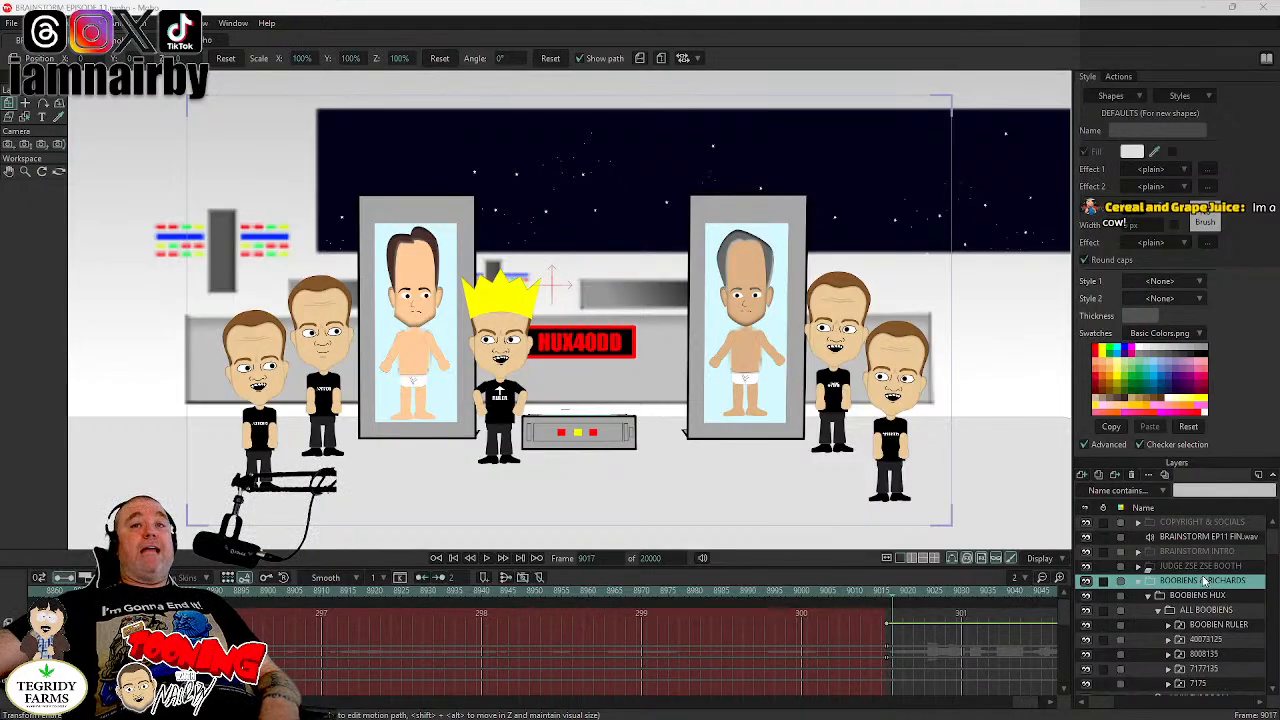
click(1211, 567)
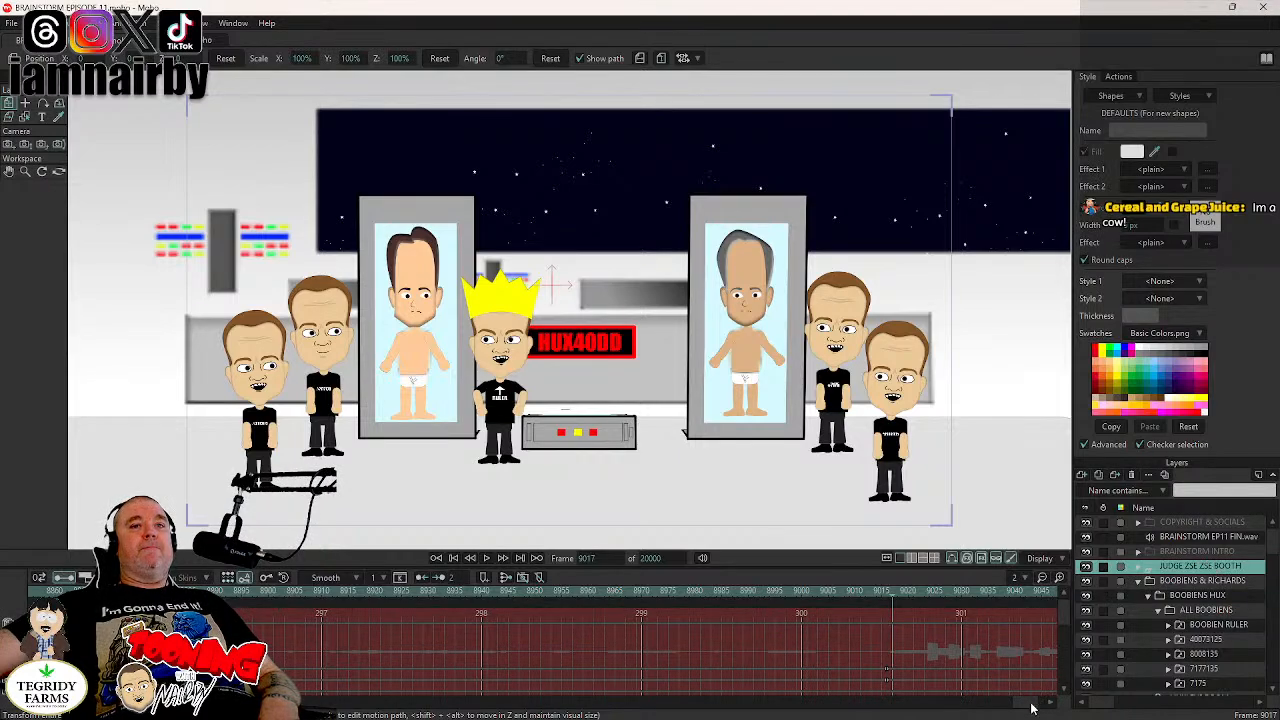
drag(1028, 705, 966, 714)
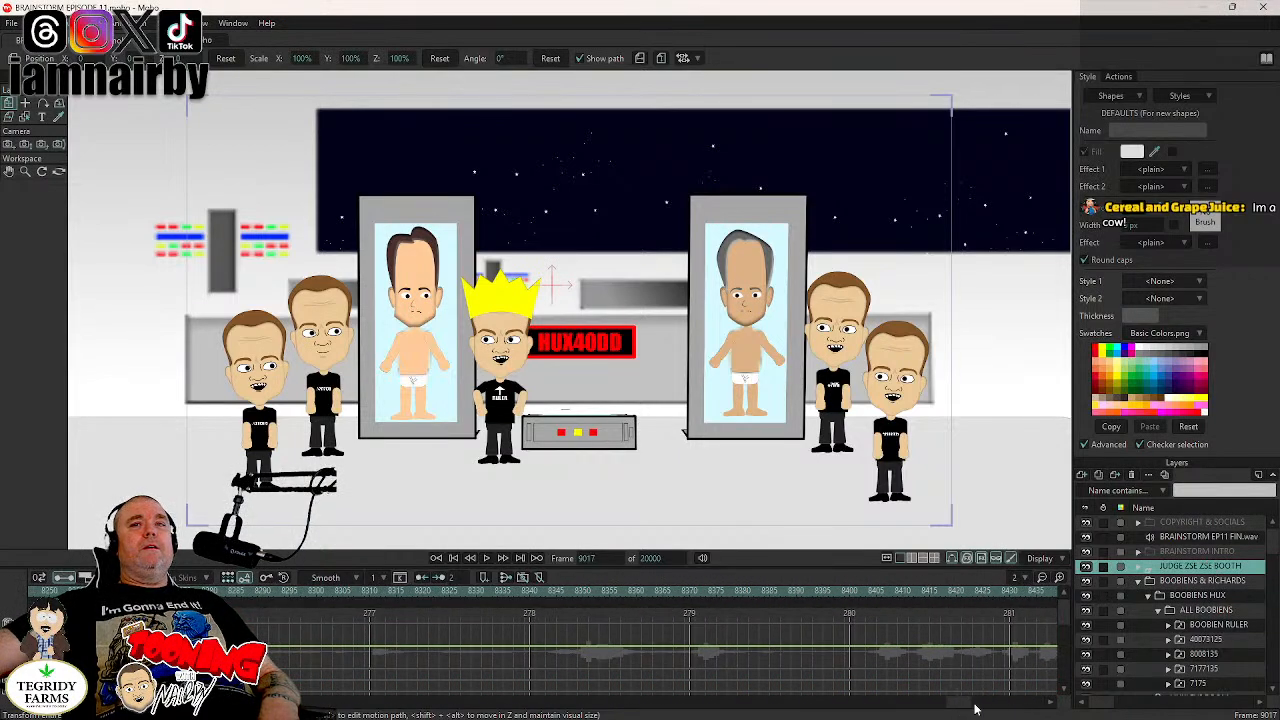
click(720, 595)
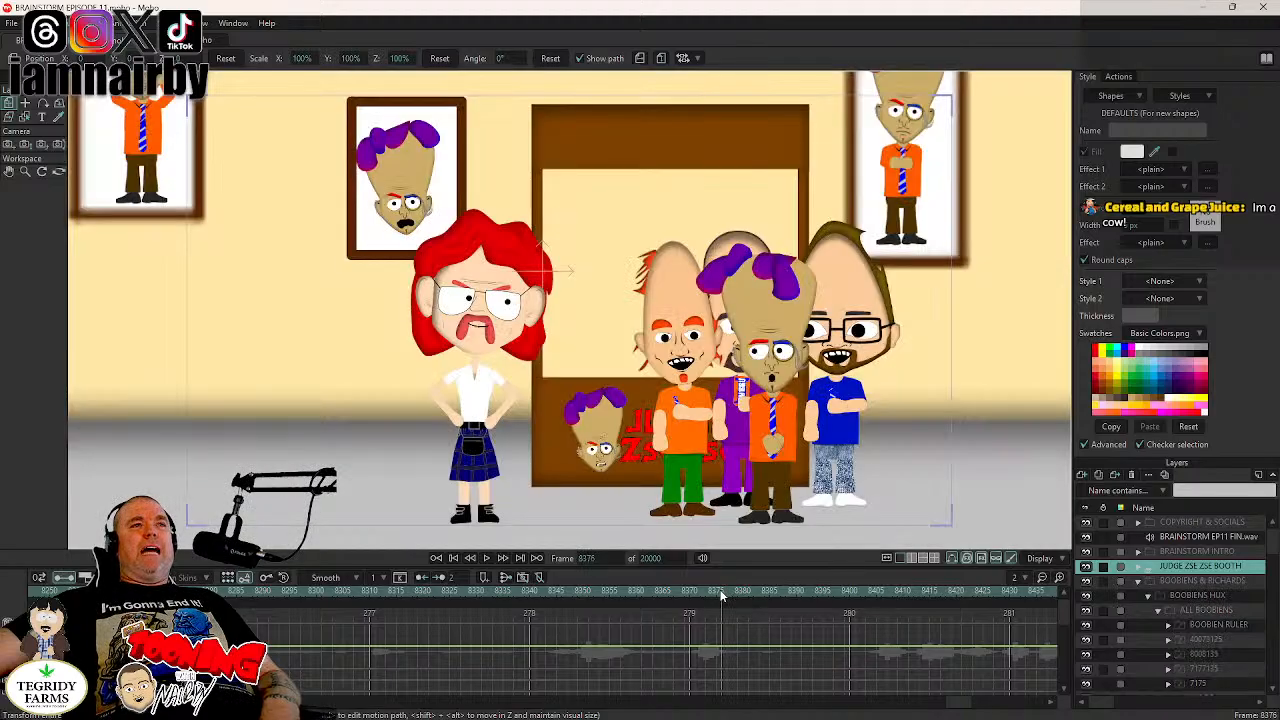
click(1137, 567)
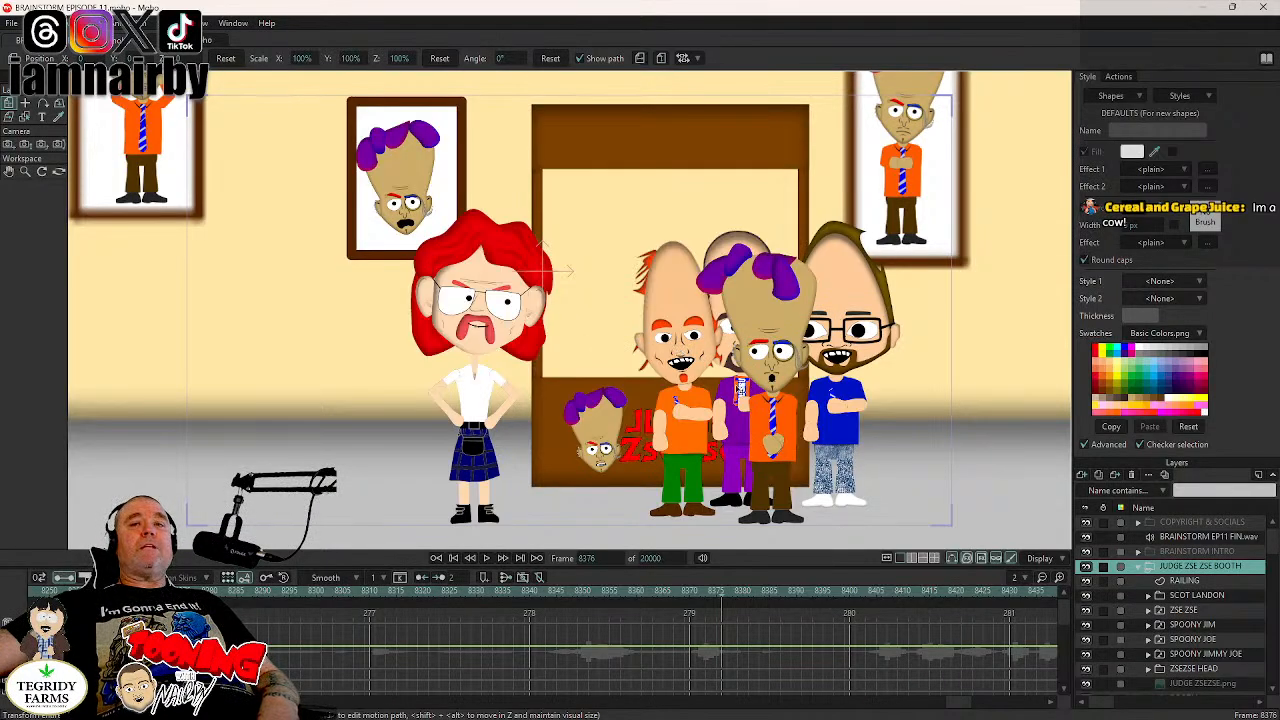
scroll(1204, 617, down, 2)
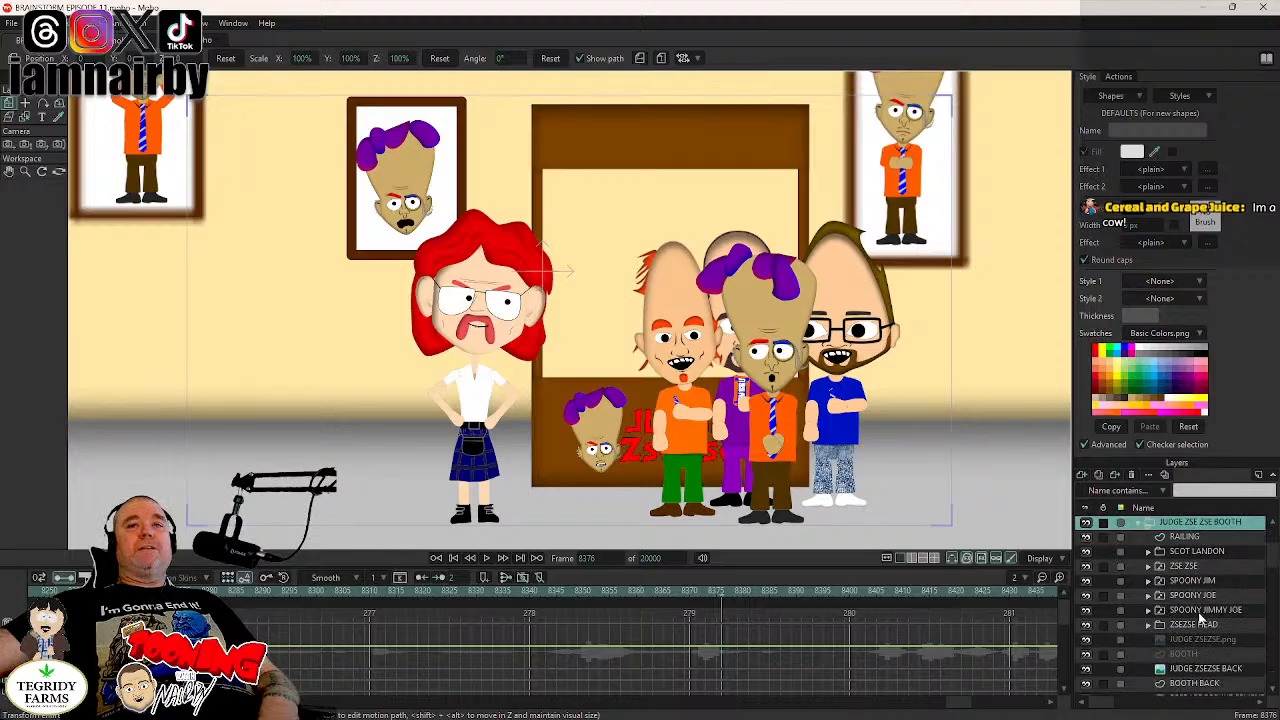
scroll(1197, 576, up, 3)
click(1197, 569)
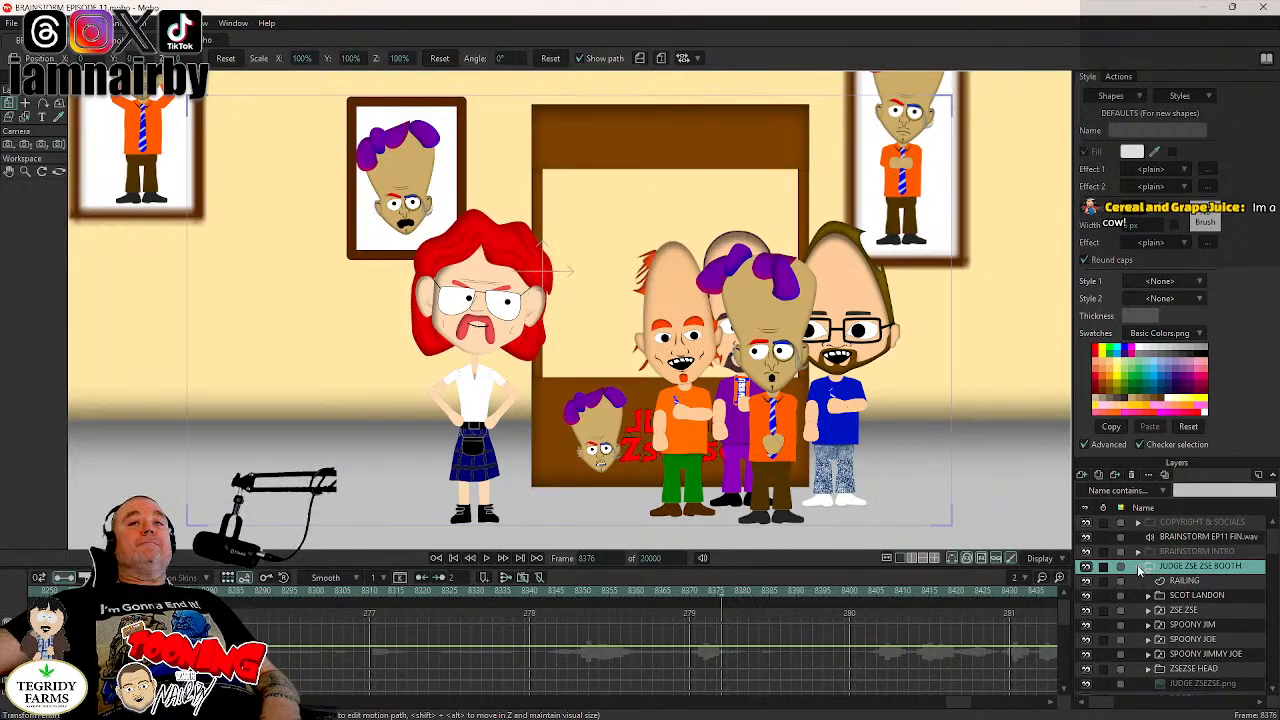
click(1138, 567)
- Play the animation from frame 9000 into the HUX40DD scene and set the current frame to 9016
click(611, 559)
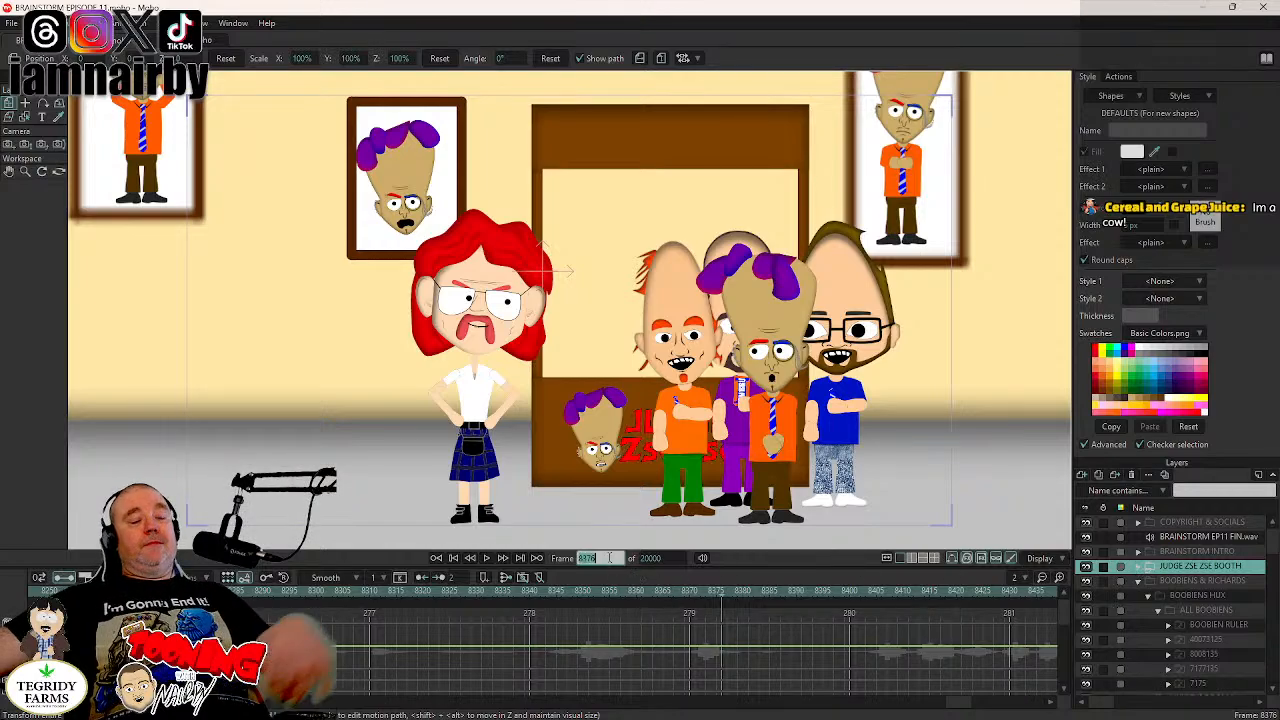
text(9000)
key(Return)
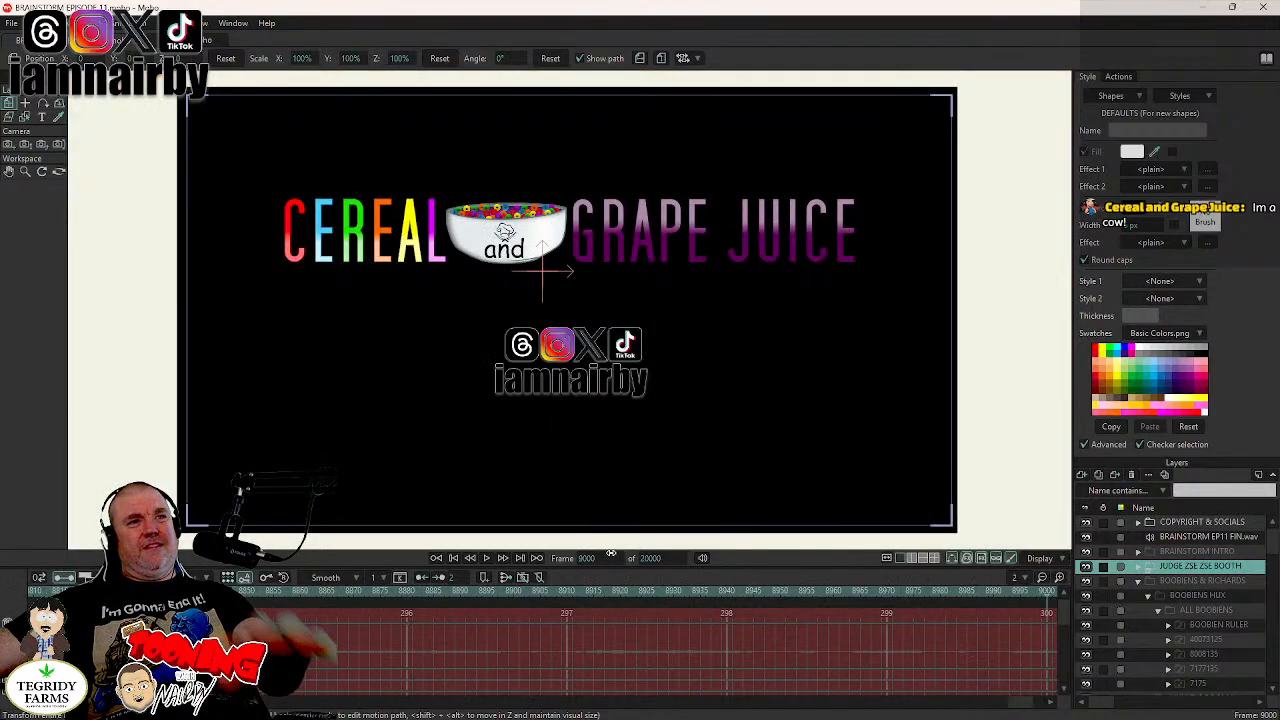
click(487, 558)
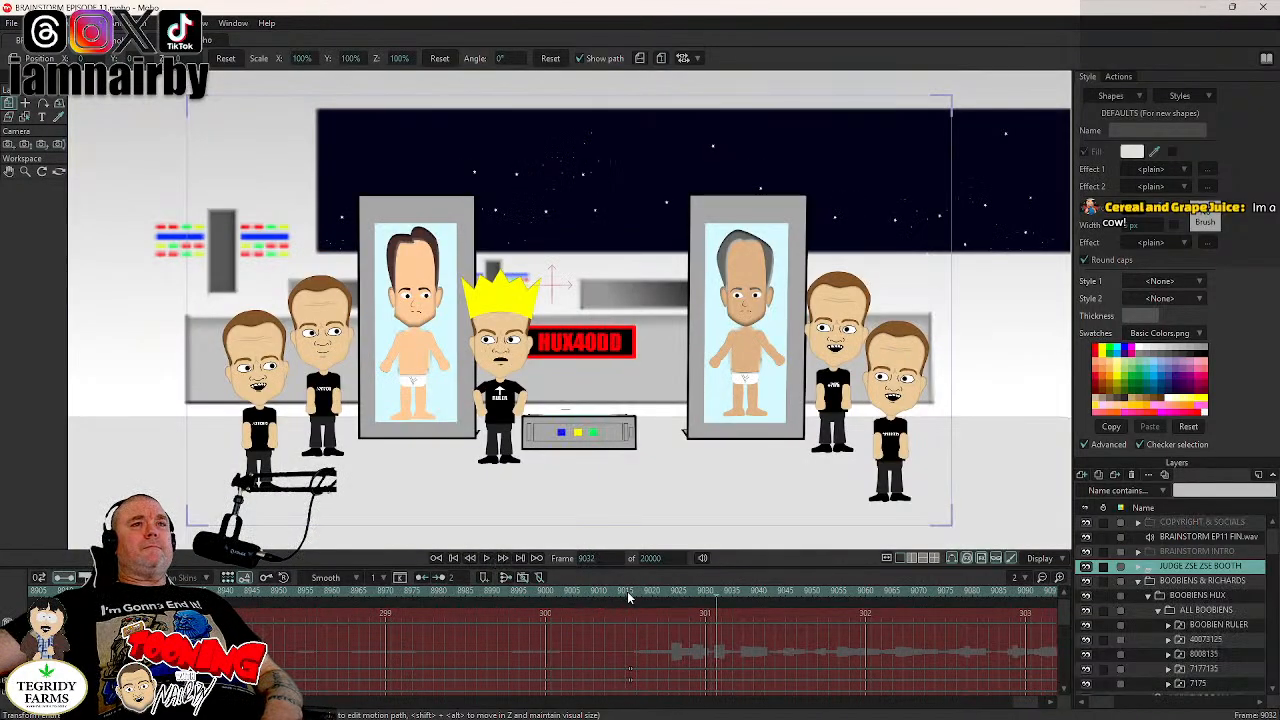
click(630, 592)
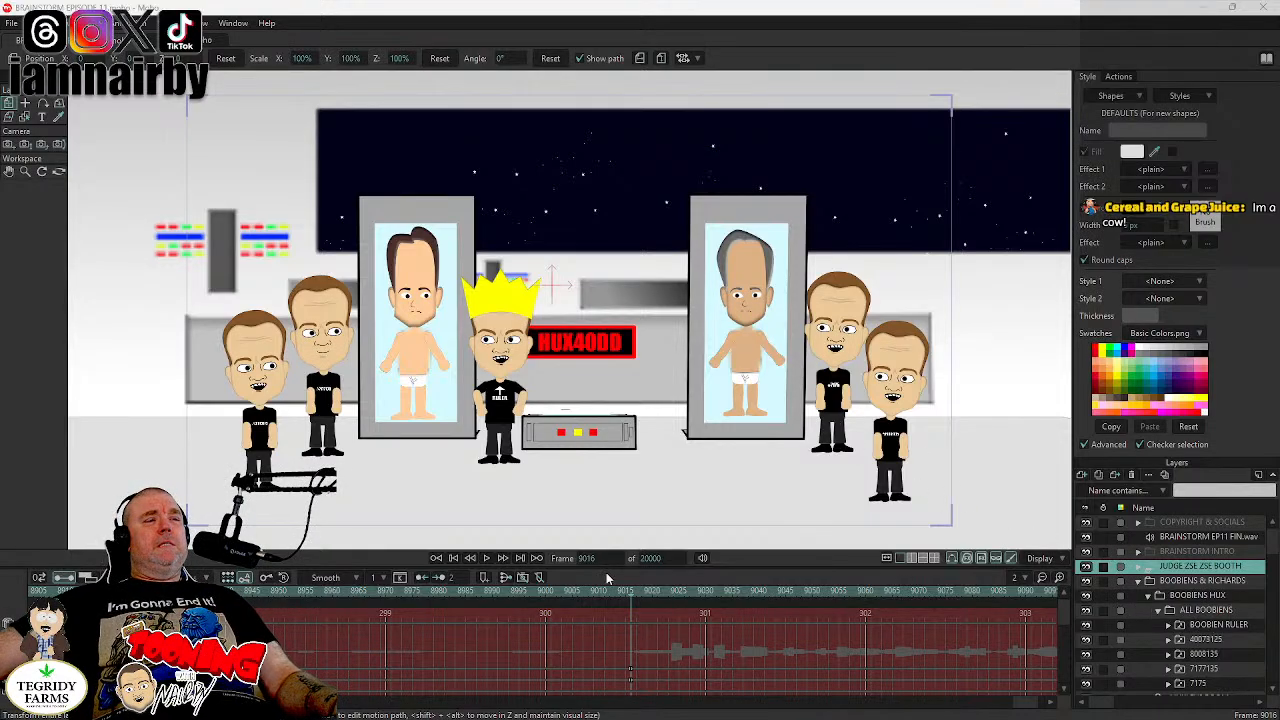
- Swing the LEFT ARM bones of boobien 40073125 slightly outward from the body, with the old and new pose keyframes placed just before frame 9016
click(1203, 582)
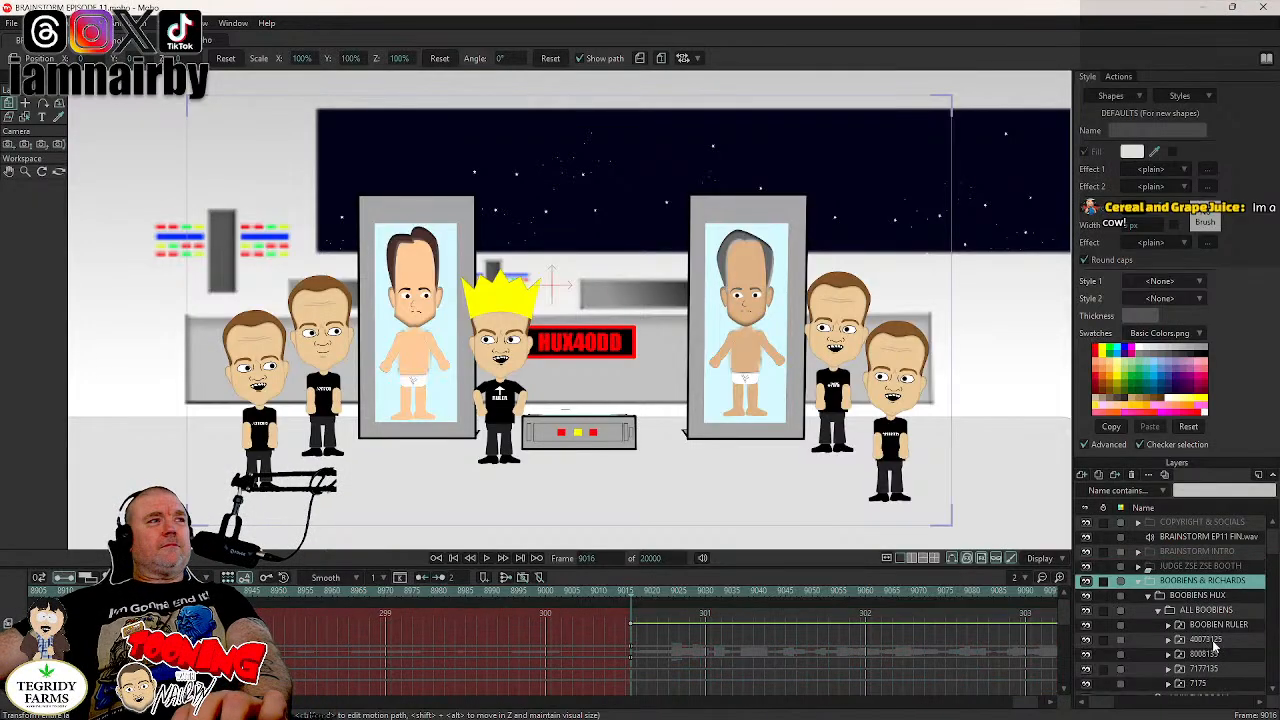
click(1213, 641)
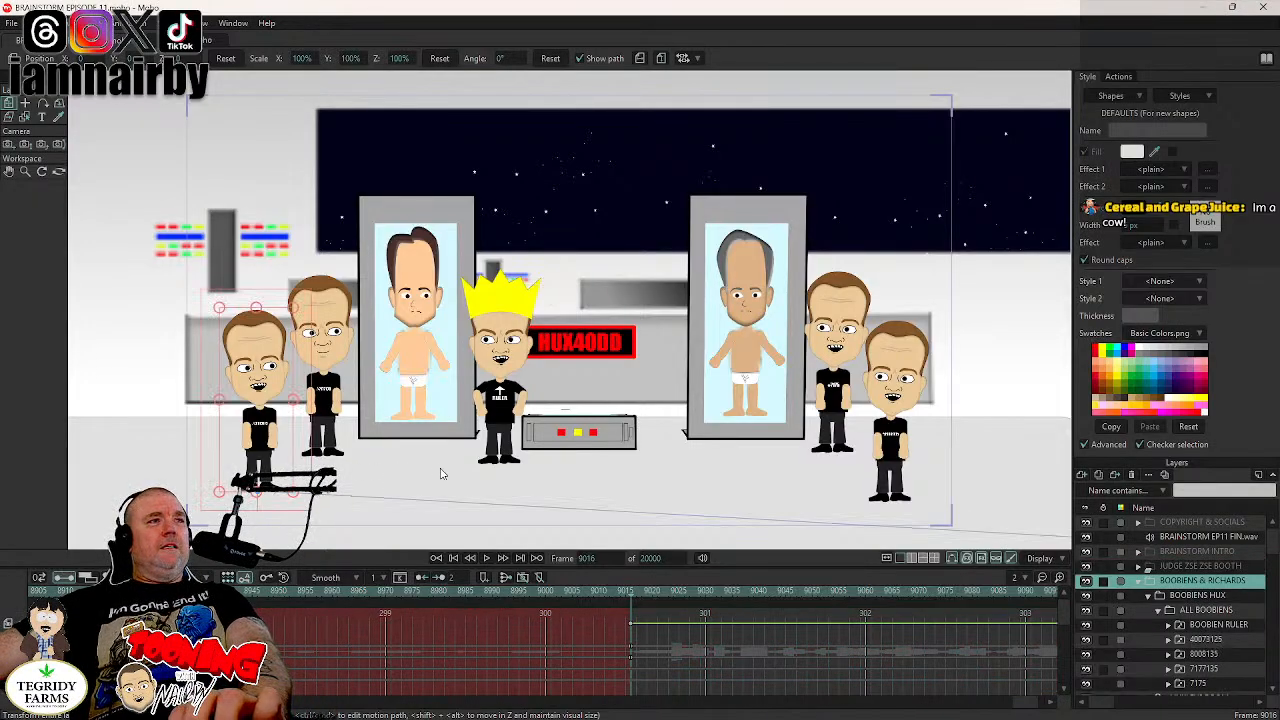
click(1167, 641)
scroll(1200, 630, down, 2)
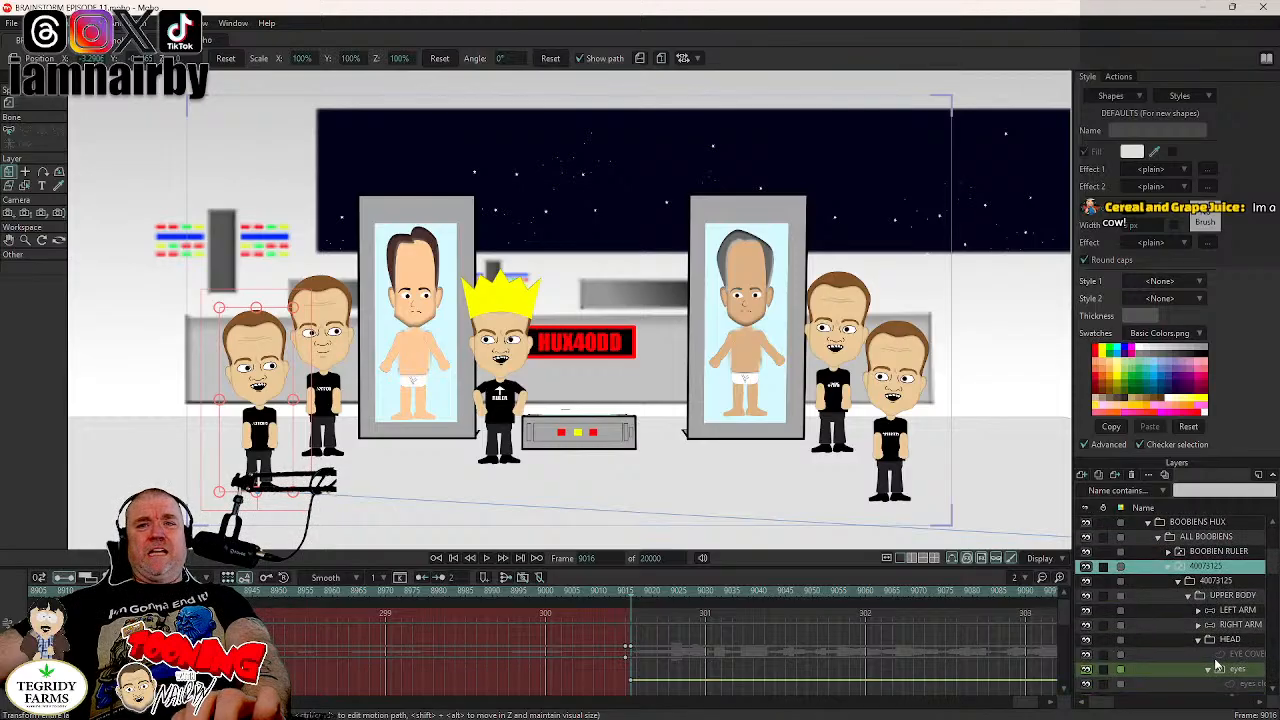
click(1236, 611)
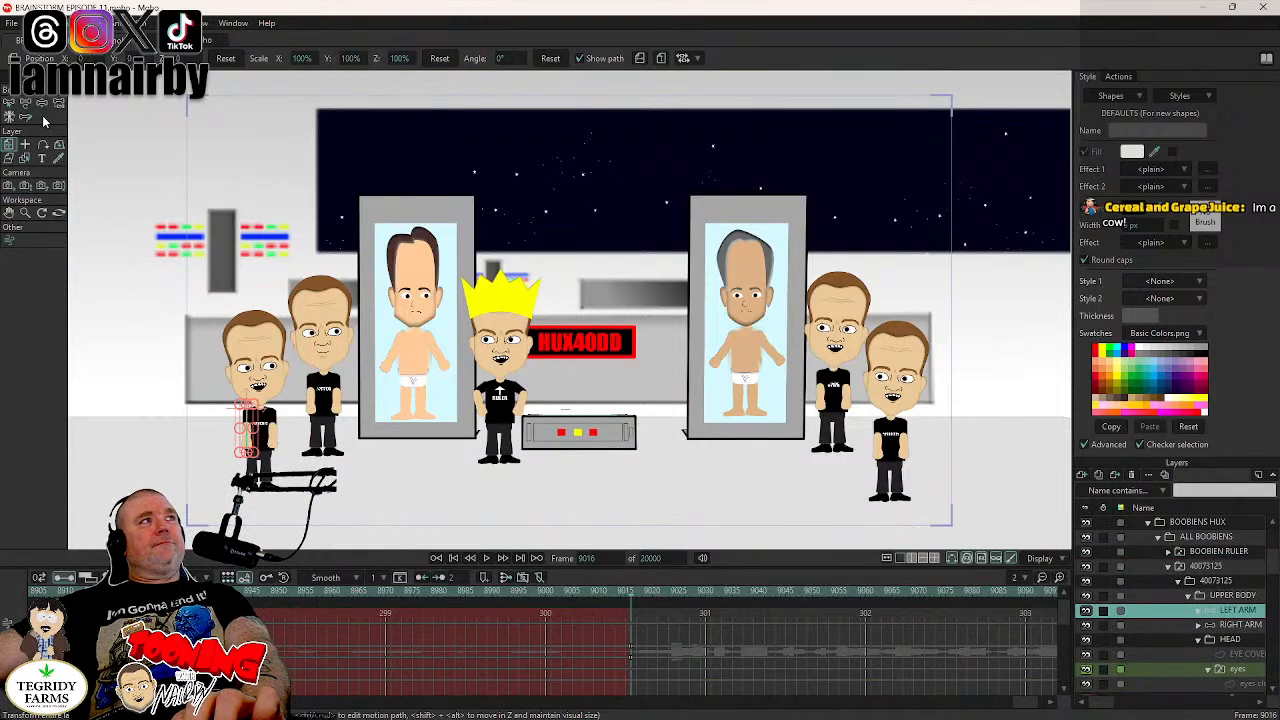
scroll(356, 384, up, 1)
scroll(357, 383, up, 4)
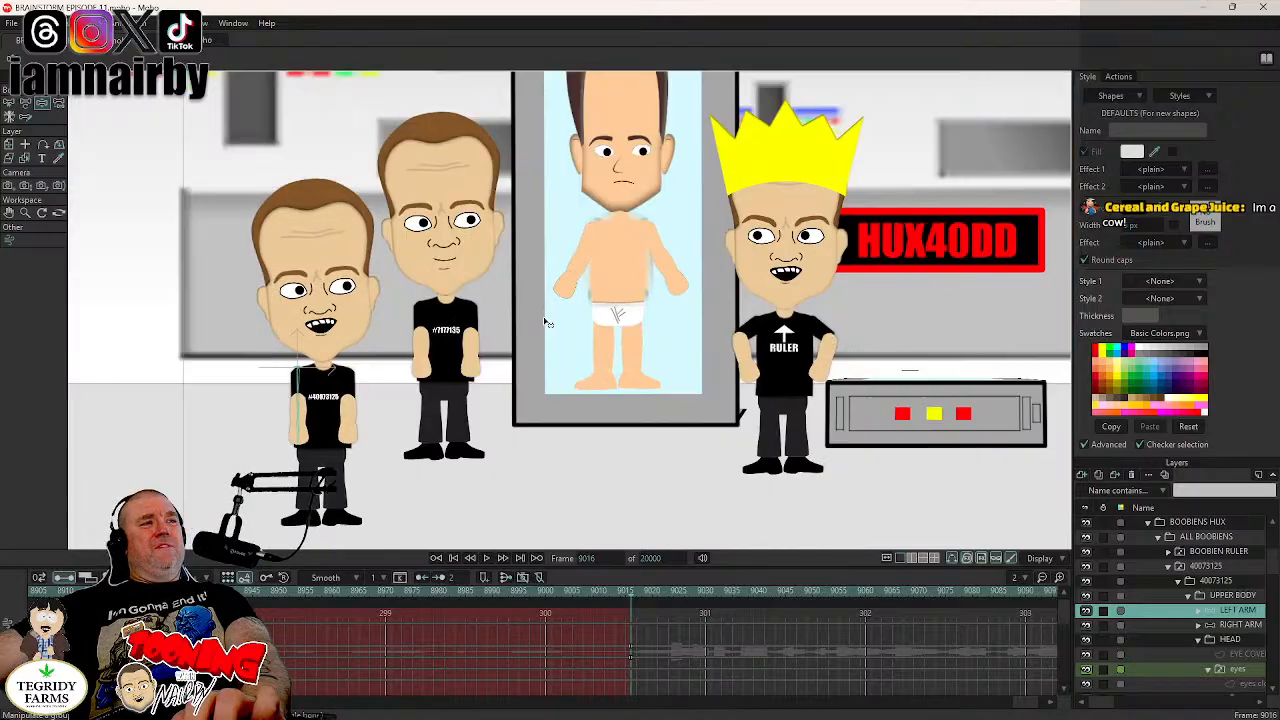
scroll(540, 349, up, 3)
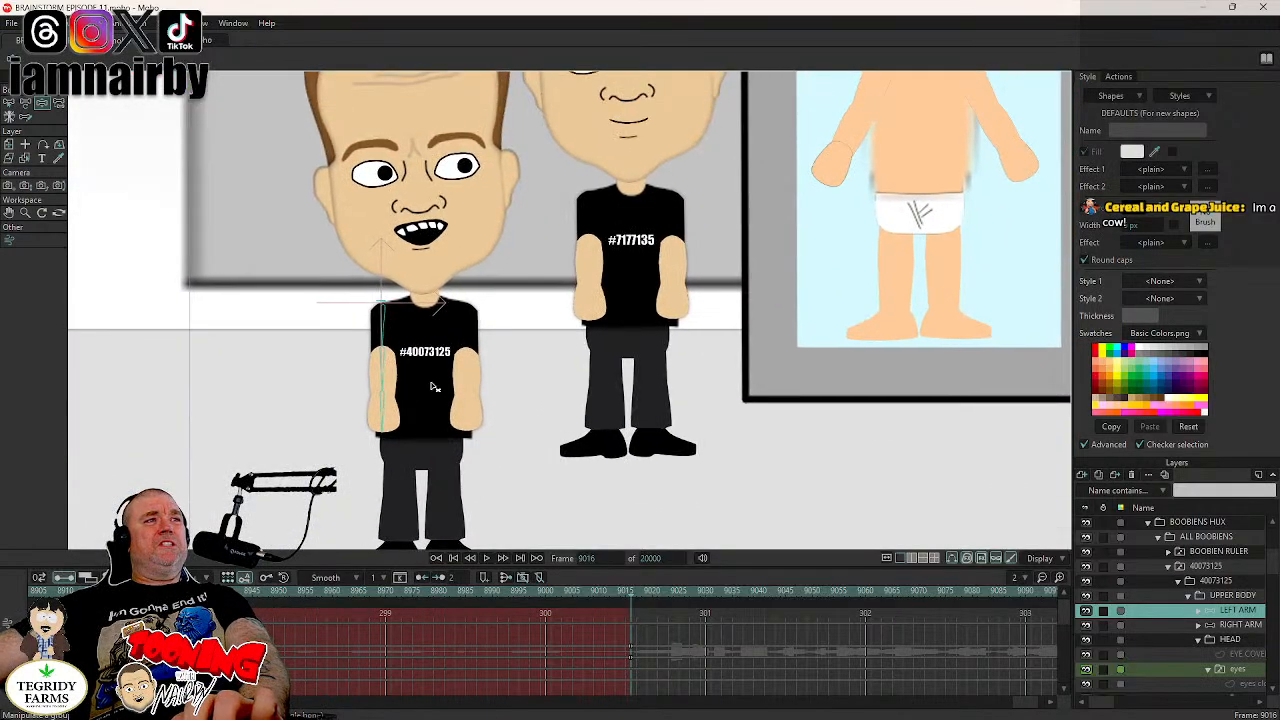
click(386, 413)
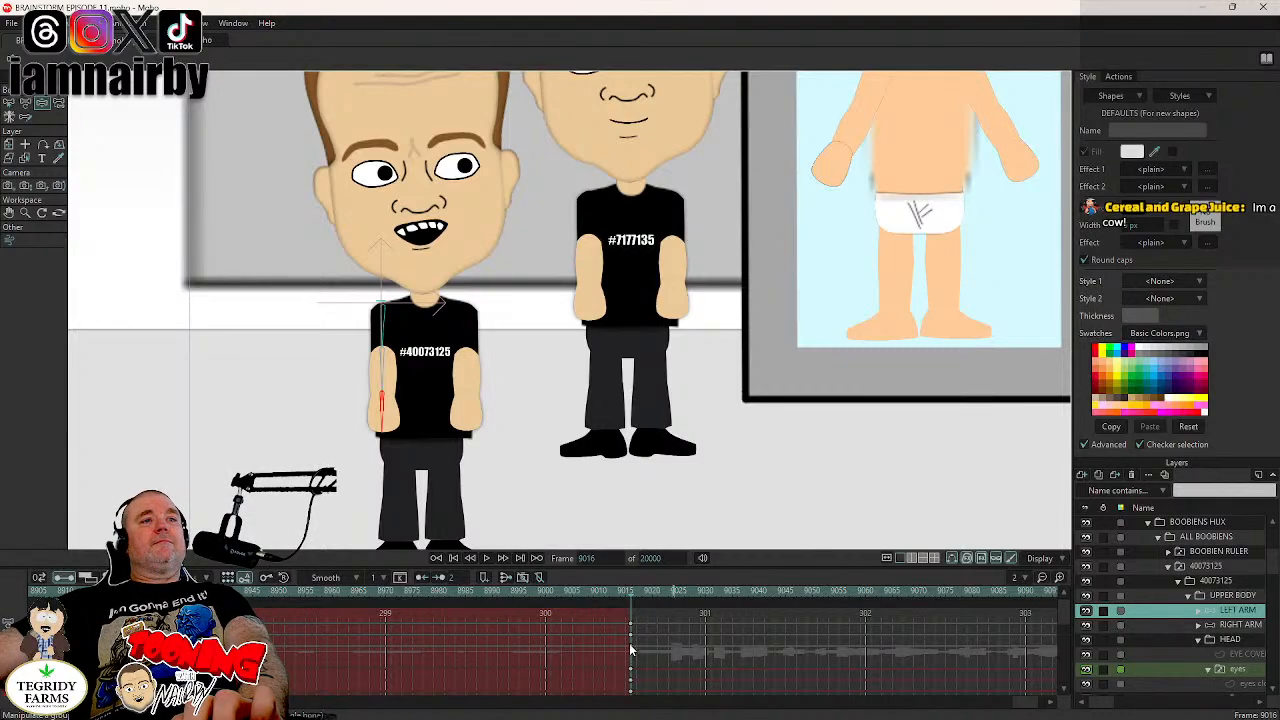
mouse_move(630, 651)
mouse_down()
mouse_move(636, 620)
mouse_move(624, 654)
mouse_up()
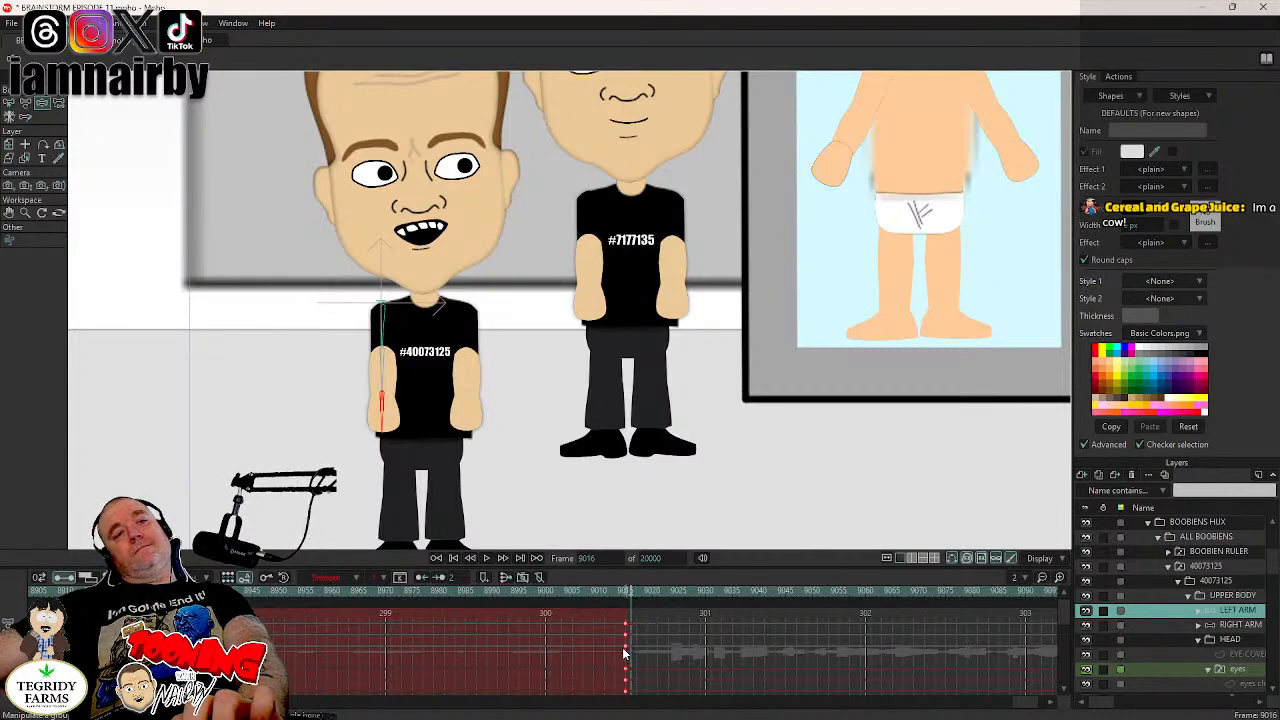
drag(386, 429, 363, 478)
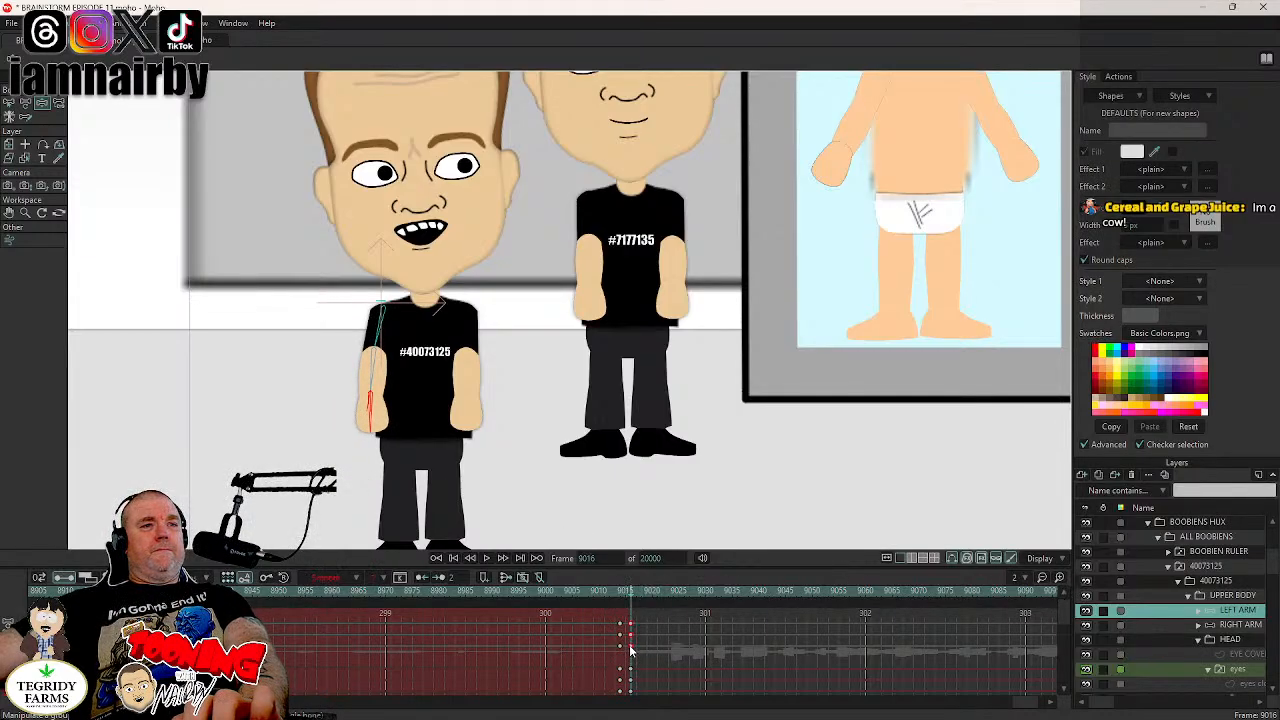
drag(632, 651, 623, 652)
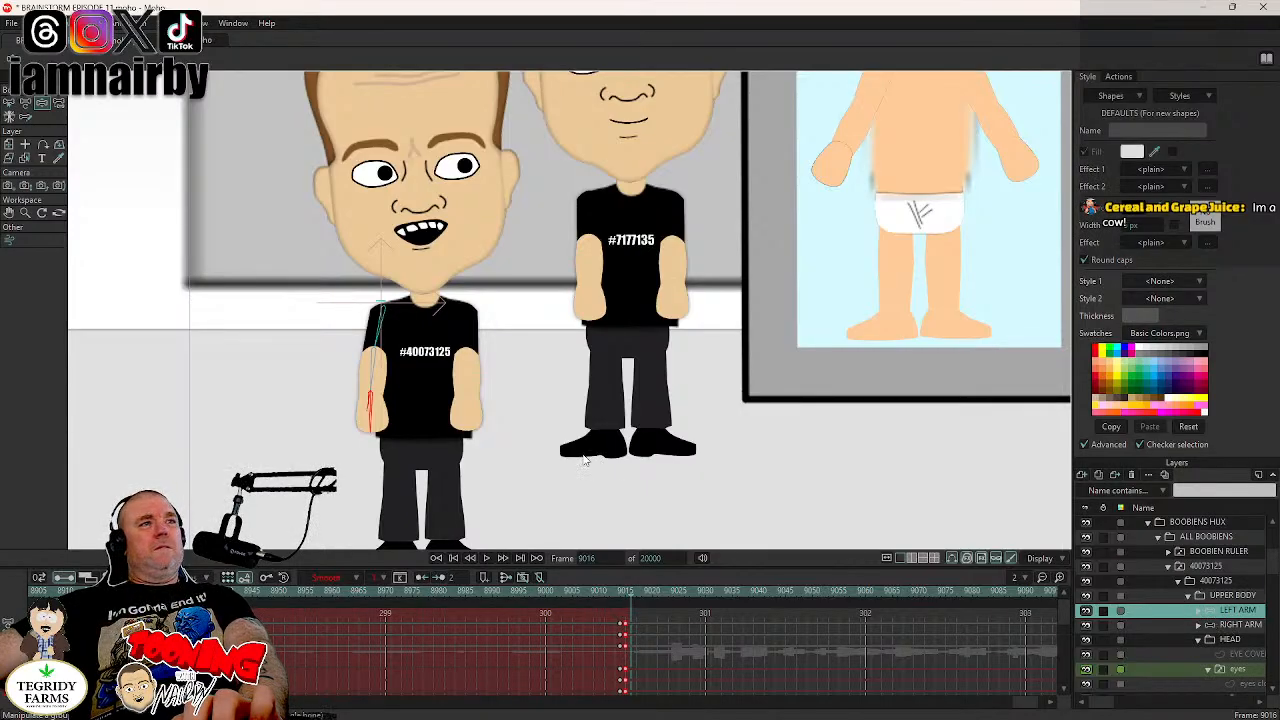
- Swing the RIGHT ARM bones of boobien 40073125 slightly outward at frame 9016 and collapse the character's layer group
click(1227, 625)
click(465, 420)
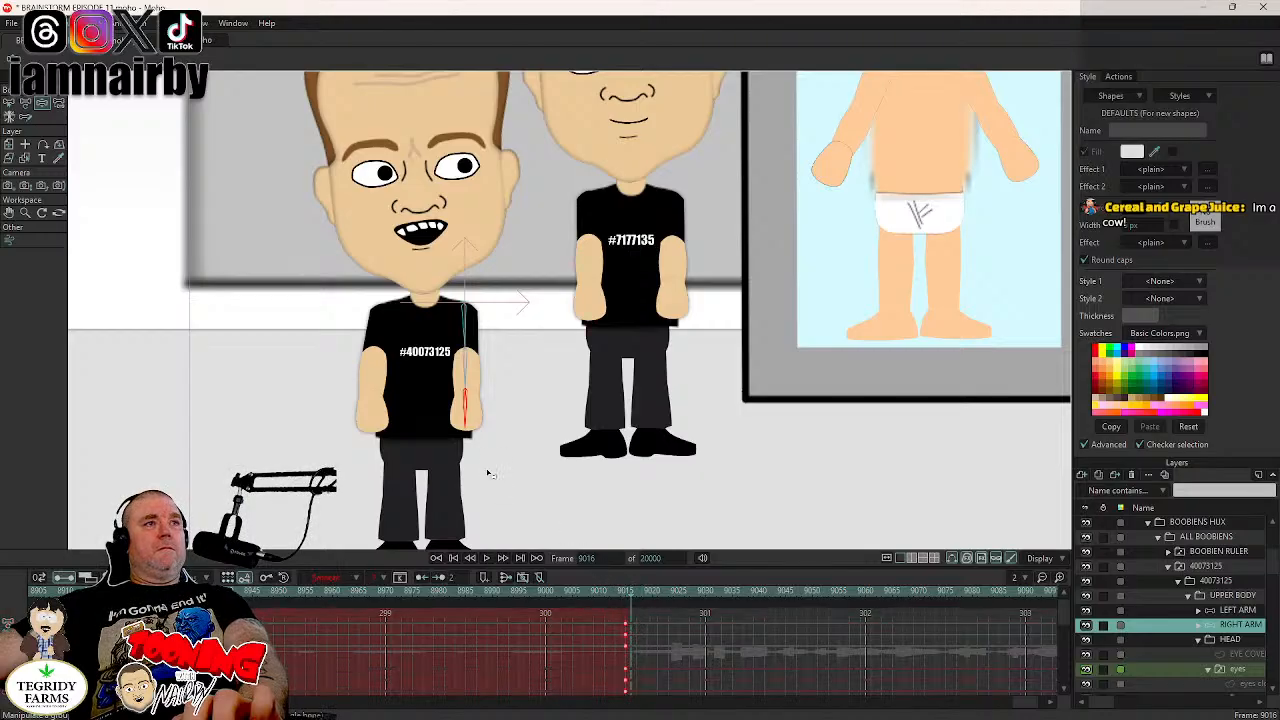
drag(470, 425, 480, 471)
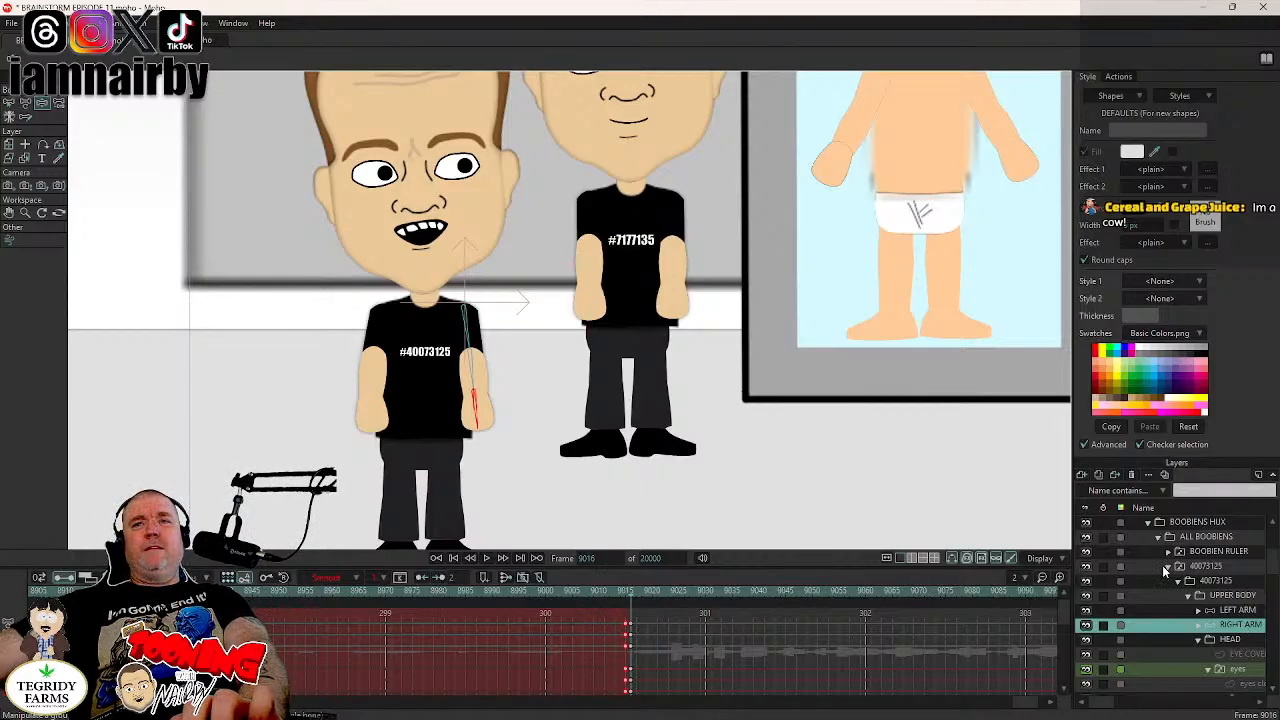
click(1165, 568)
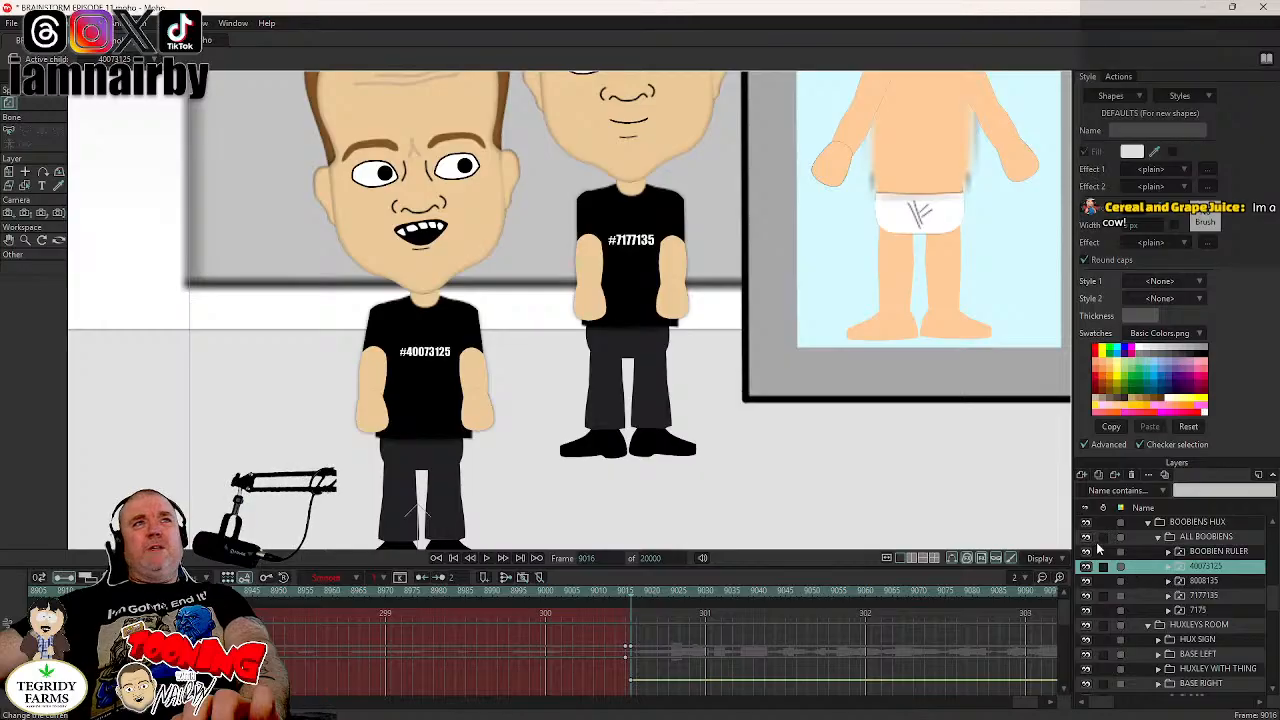
- Key the LEFT ARM bones of boobien 8008135 in their resting pose and move those keyframes from frame 9016 to 9015
click(1208, 583)
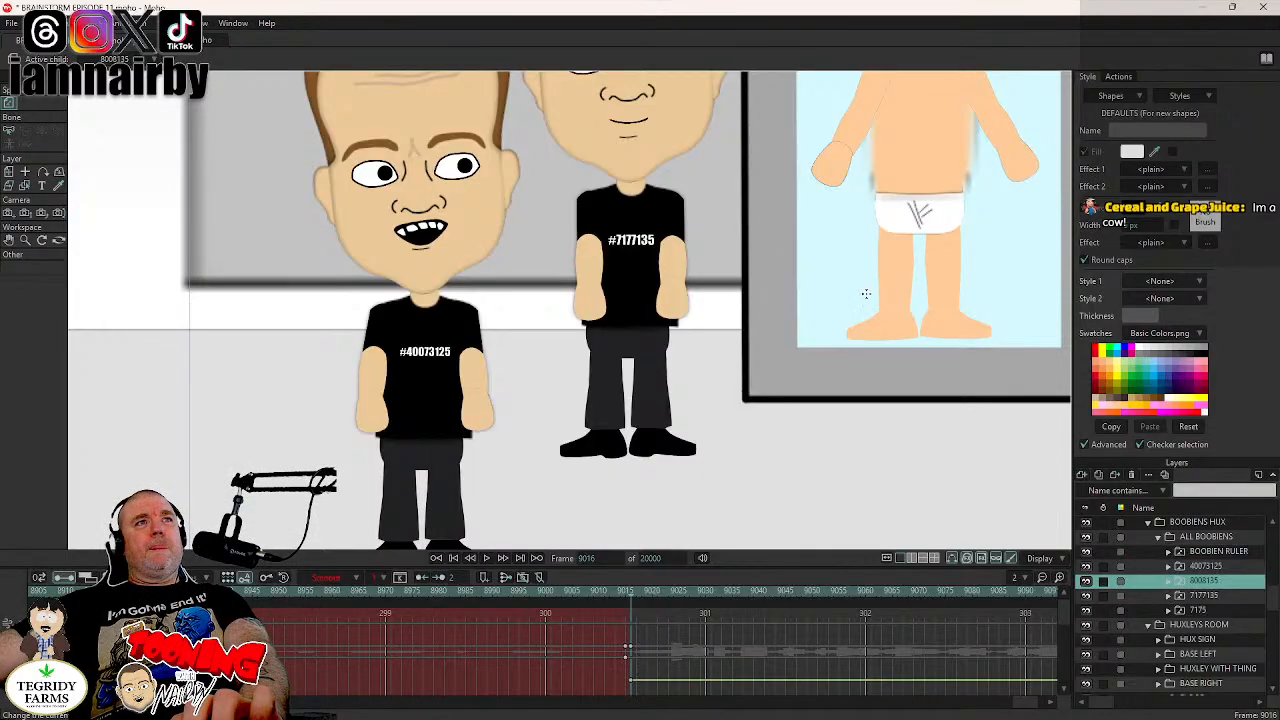
scroll(867, 294, down, 5)
drag(580, 329, 117, 341)
scroll(763, 363, up, 6)
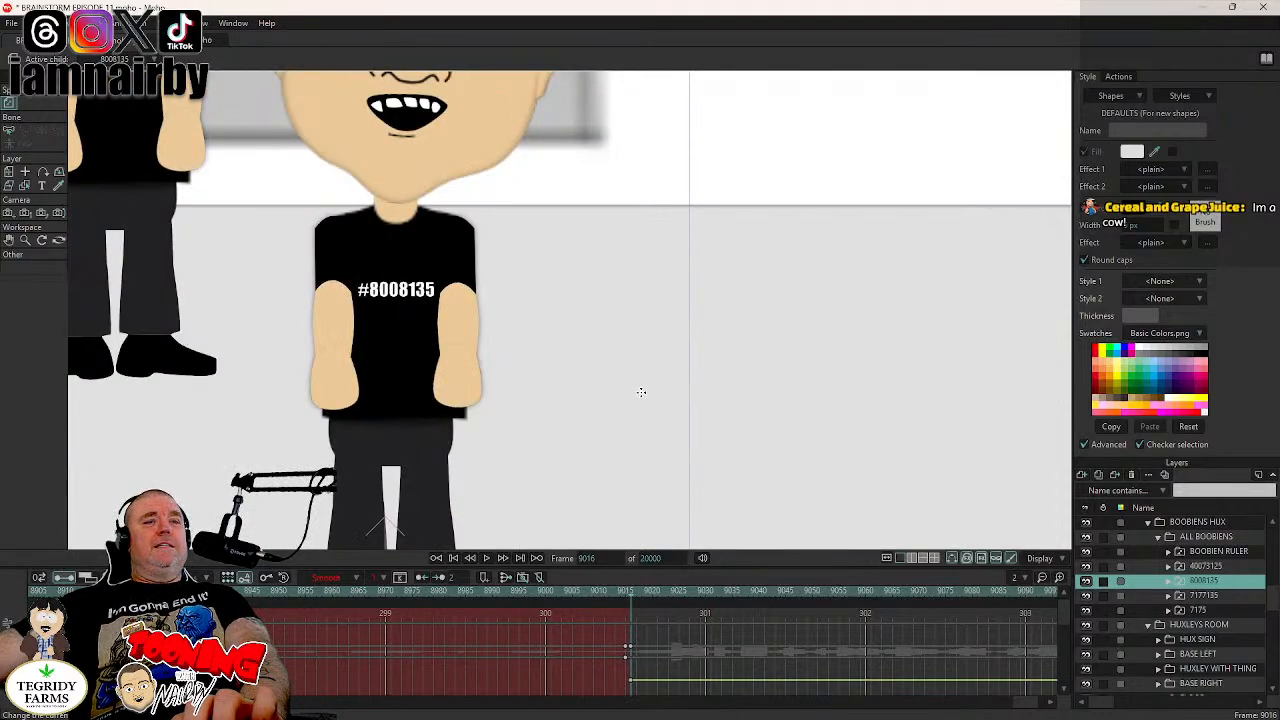
drag(427, 380, 700, 398)
scroll(702, 377, up, 2)
scroll(702, 375, up, 1)
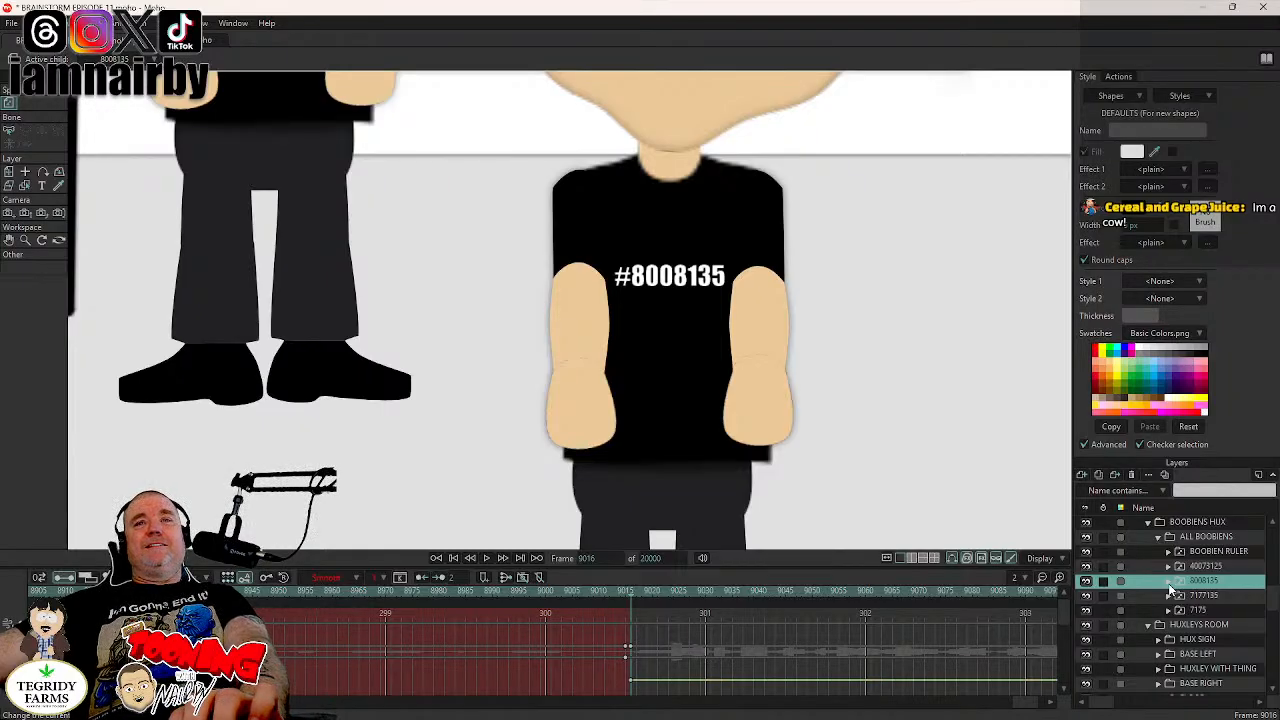
click(1168, 582)
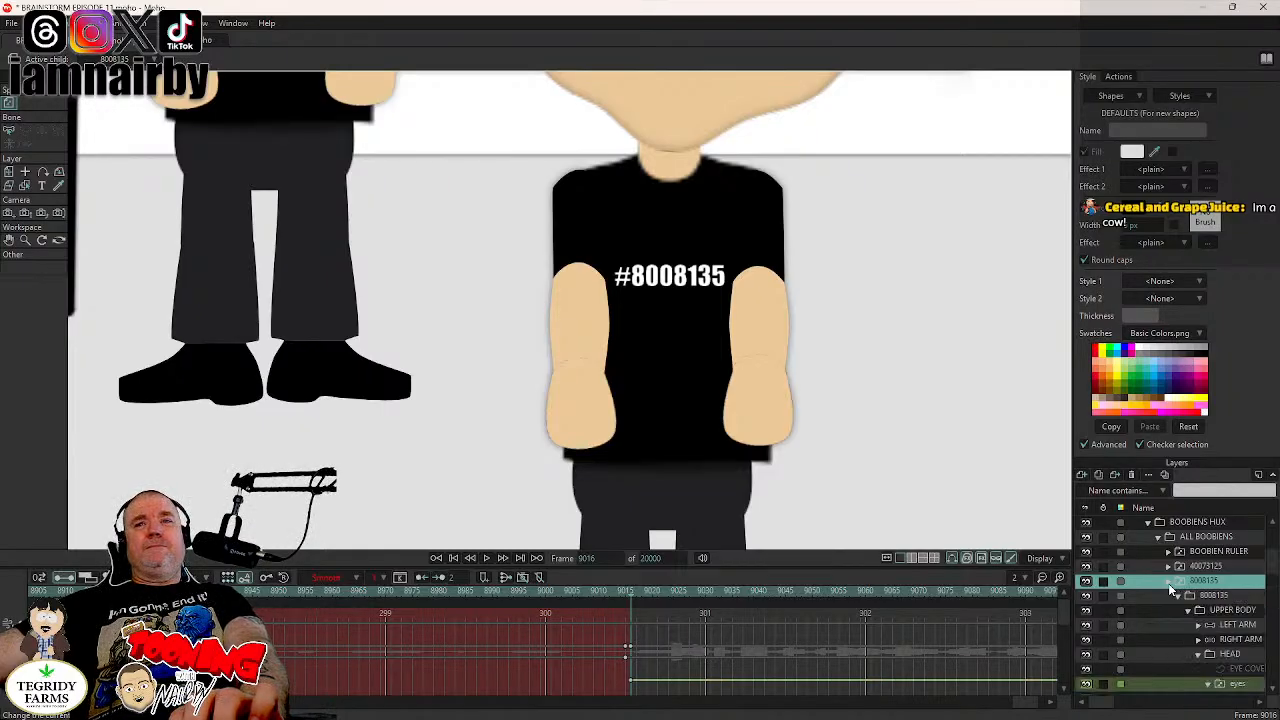
click(1236, 625)
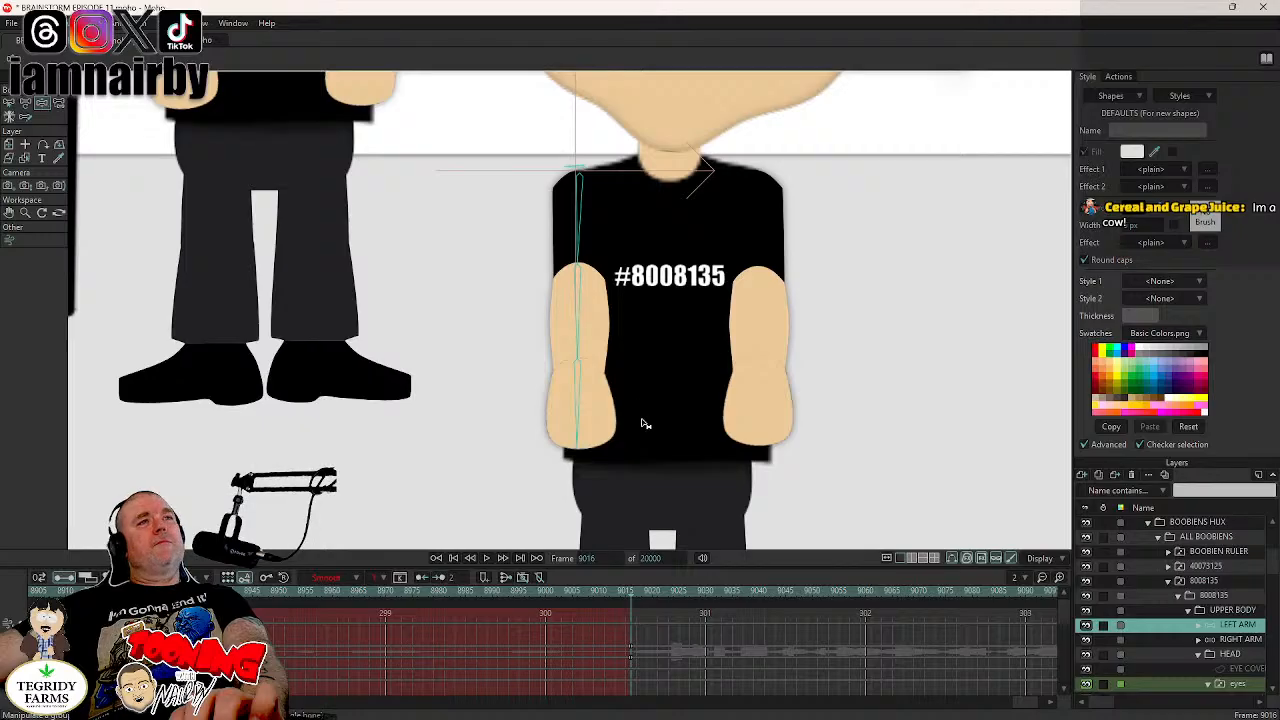
click(579, 405)
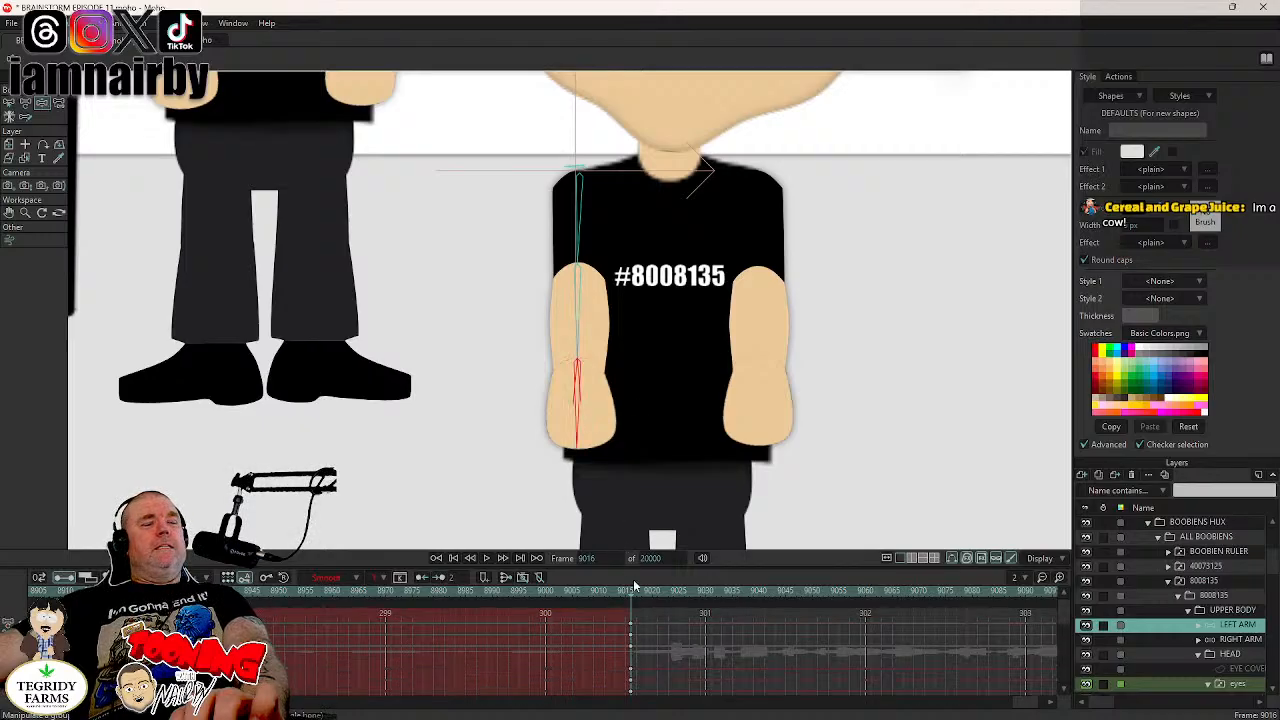
drag(636, 620, 625, 651)
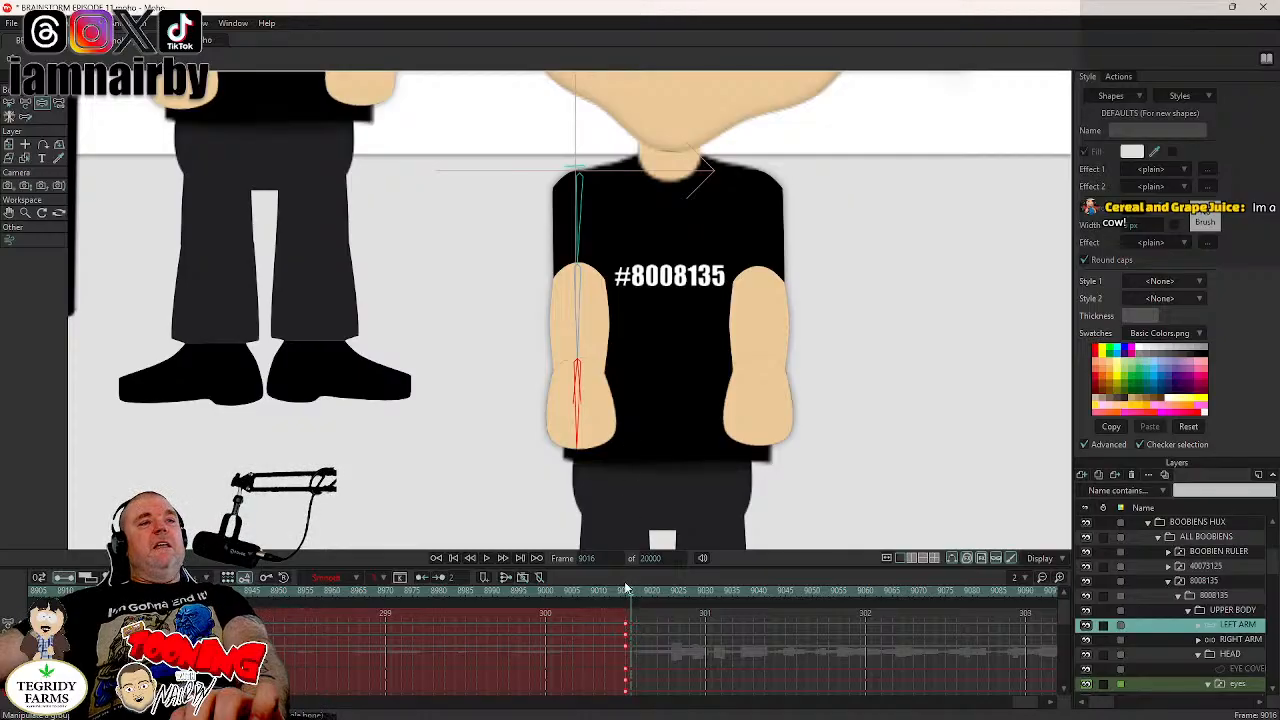
- Swing boobien 8008135's left arm outward, shift its pose keyframes one frame earlier, and check the motion between frames 9015 and 9016
drag(578, 442, 561, 498)
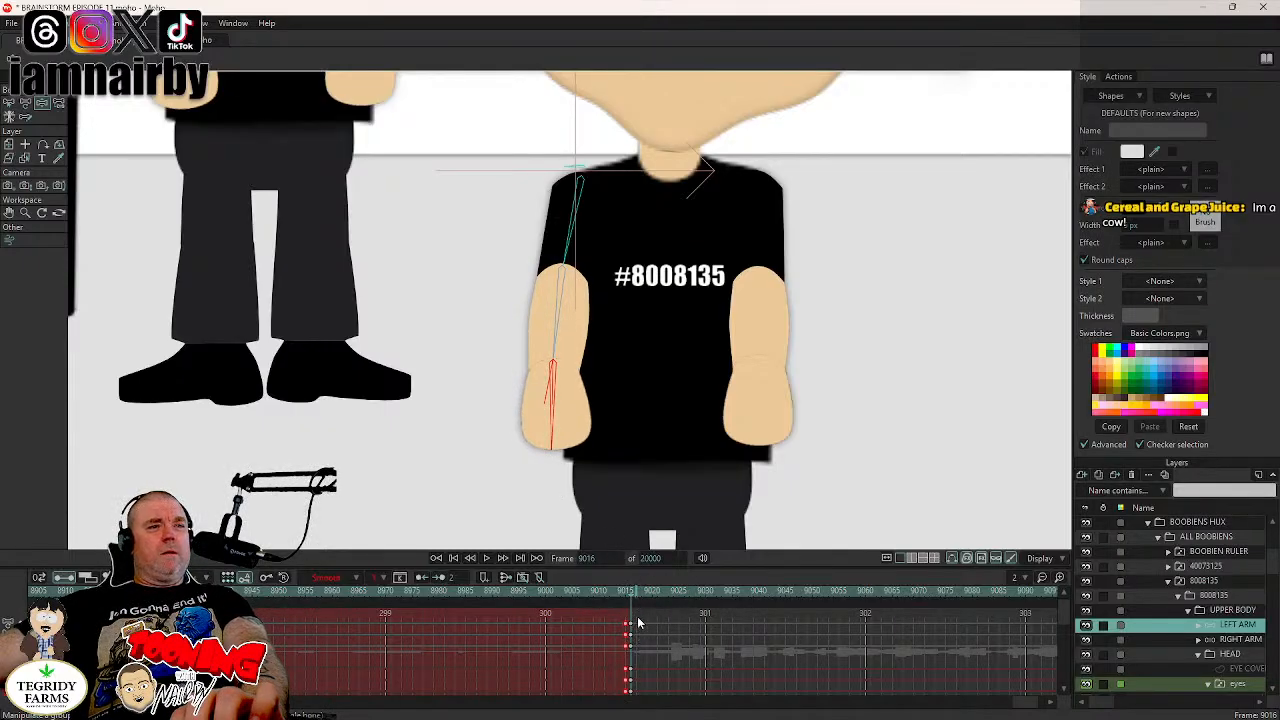
drag(637, 617, 622, 652)
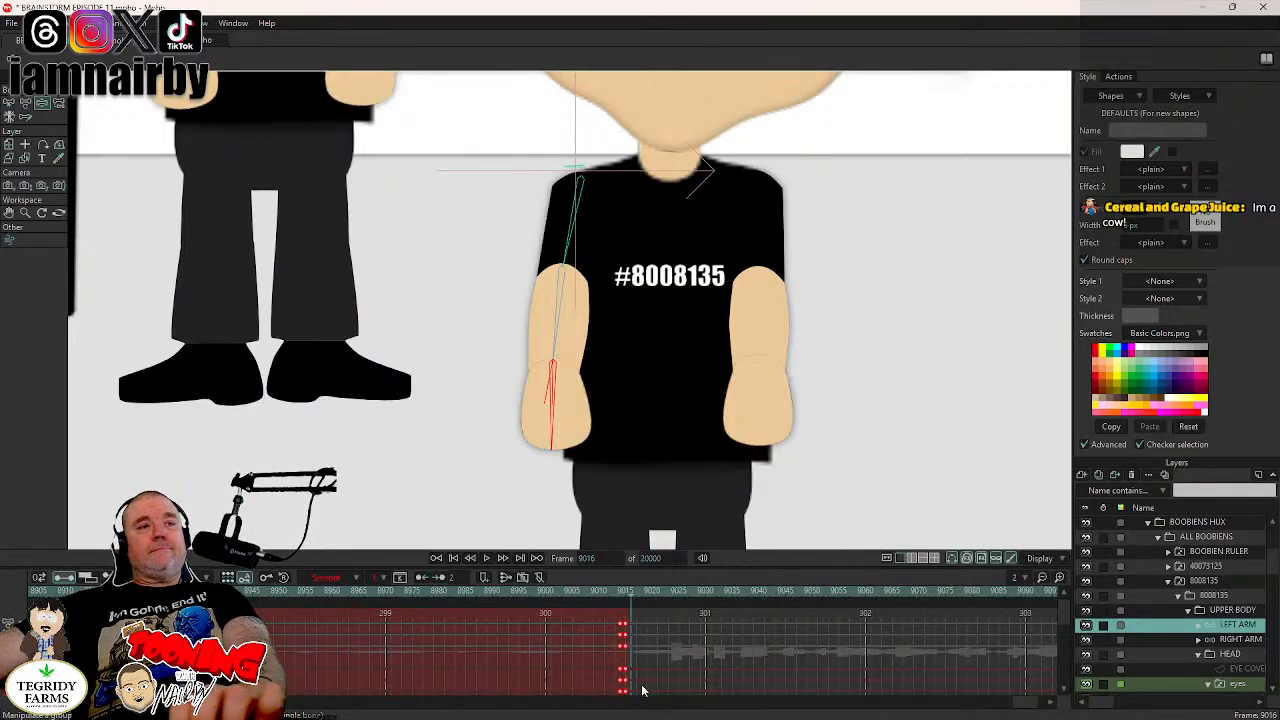
click(622, 597)
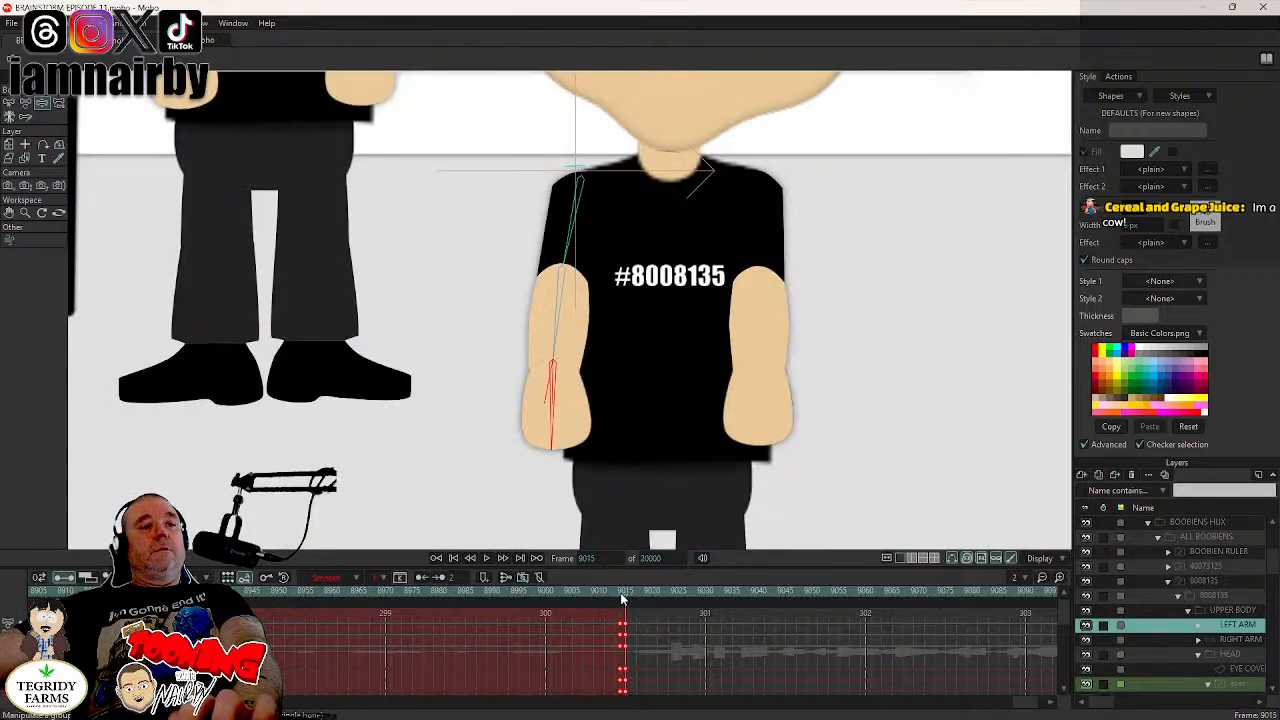
drag(621, 597, 641, 597)
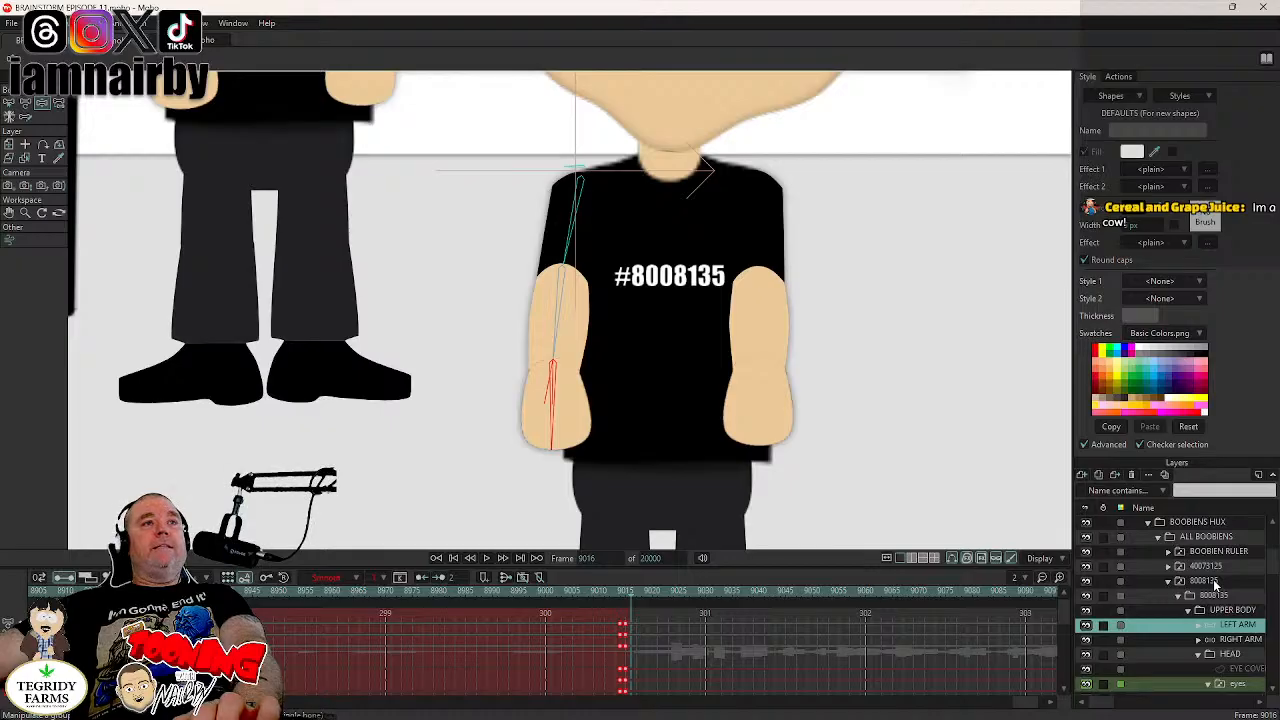
- Key the RIGHT ARM bones of boobien 8008135 in their resting pose and move those keyframes from frame 9016 to 9014
click(1205, 639)
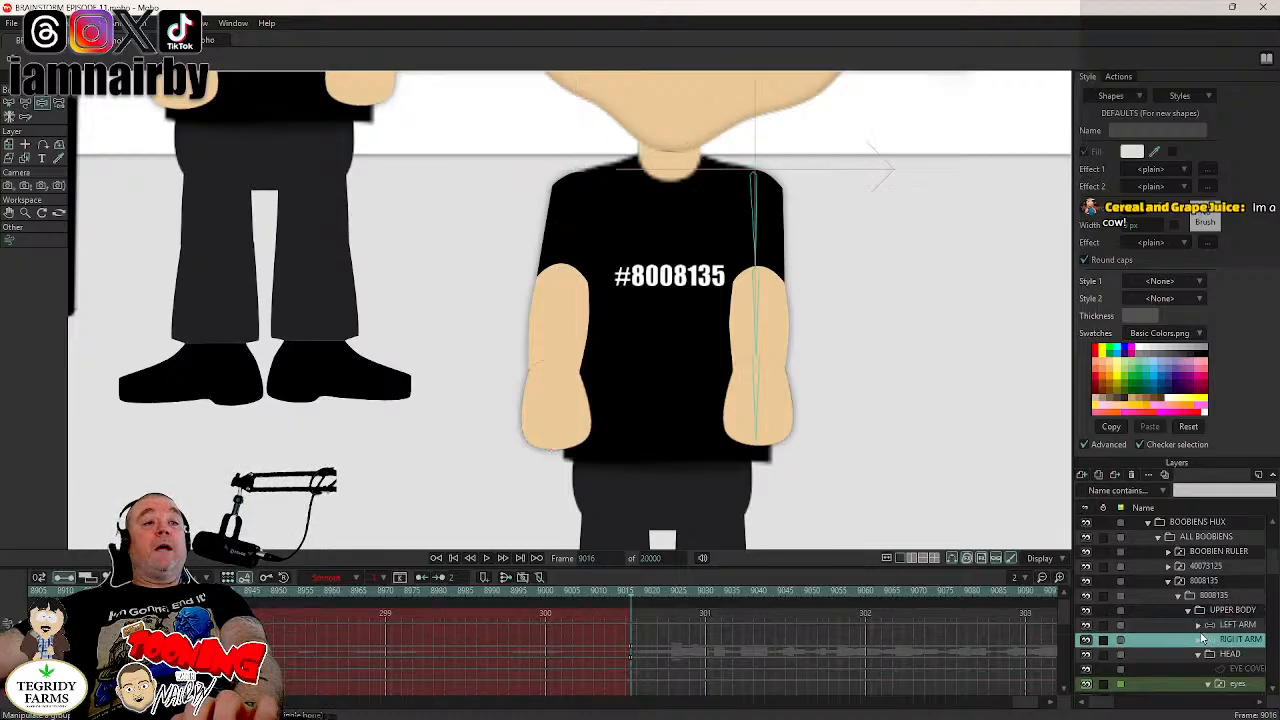
click(758, 408)
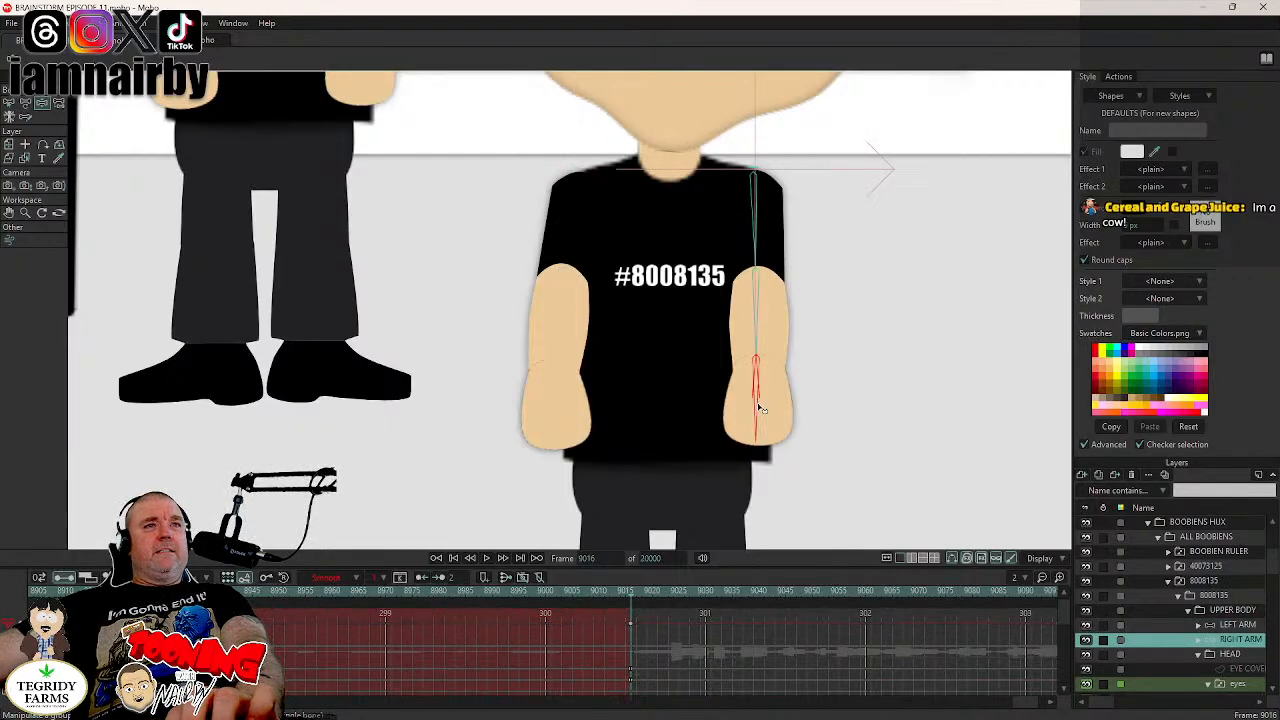
click(631, 650)
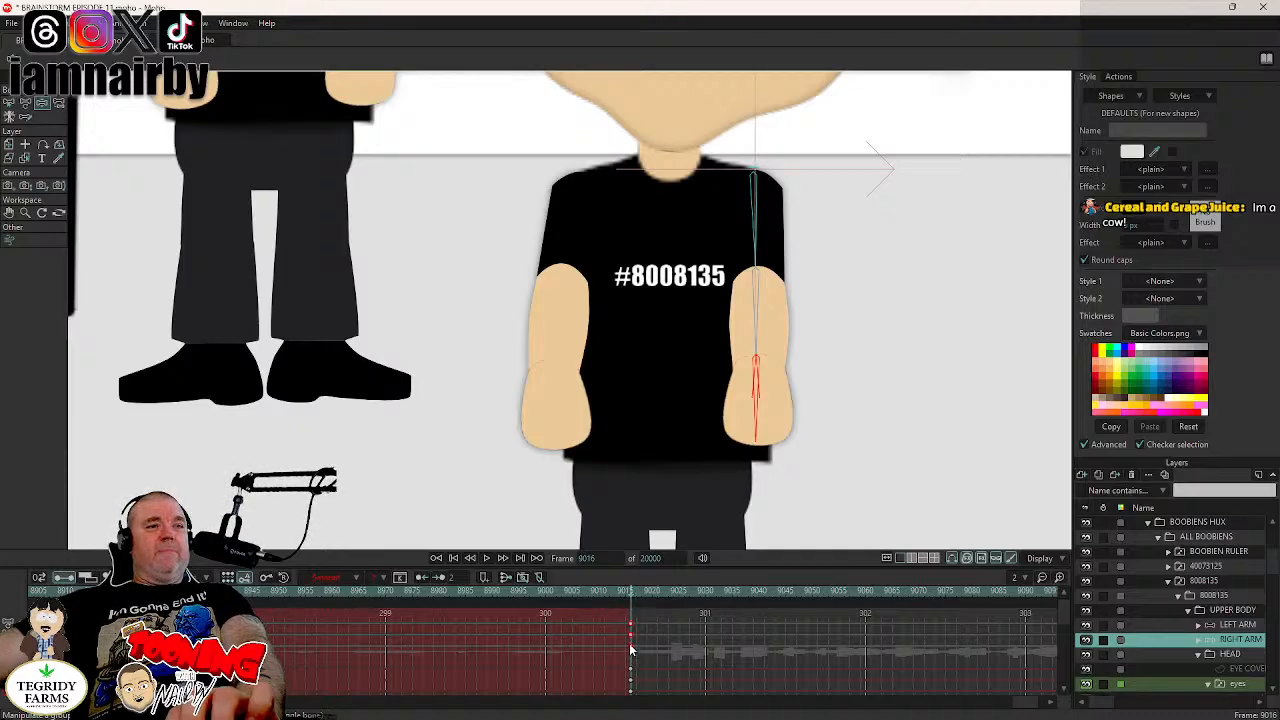
drag(628, 650, 623, 652)
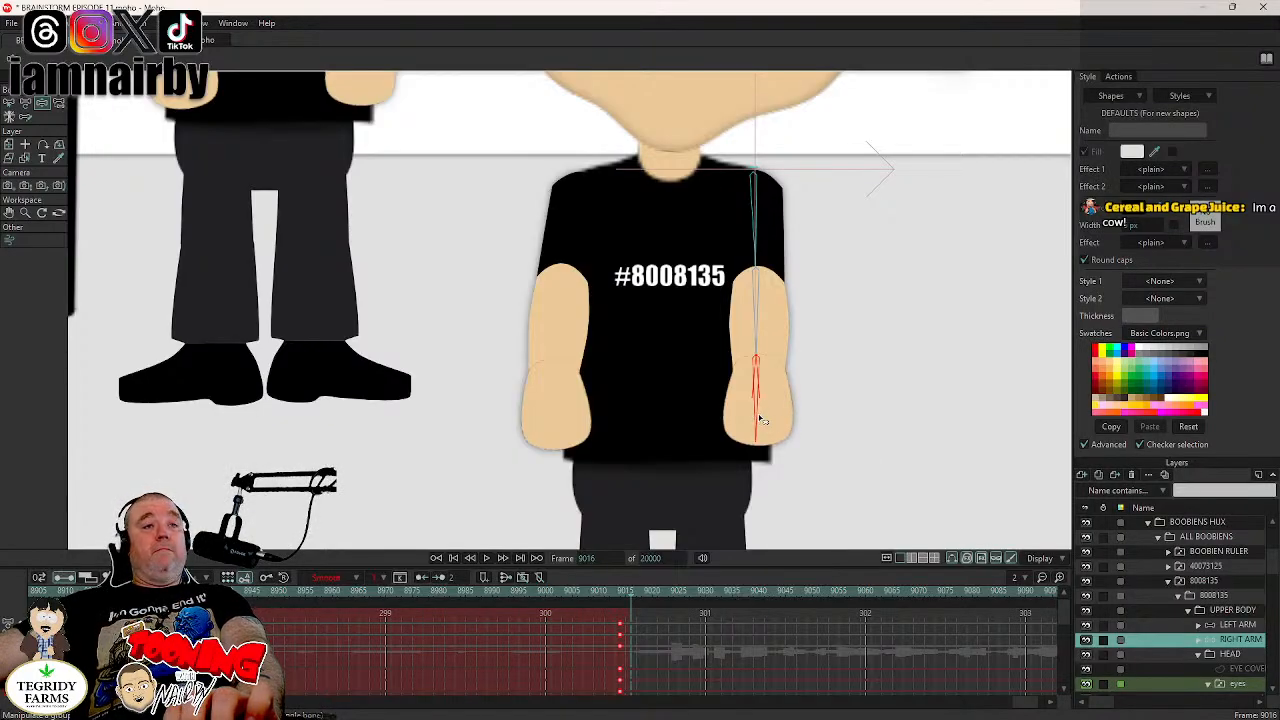
- Add a second resting-pose key at frame 9015, swing boobien 8008135's right arm slightly outward at frame 9016, and save the project
key(ctrl+v)
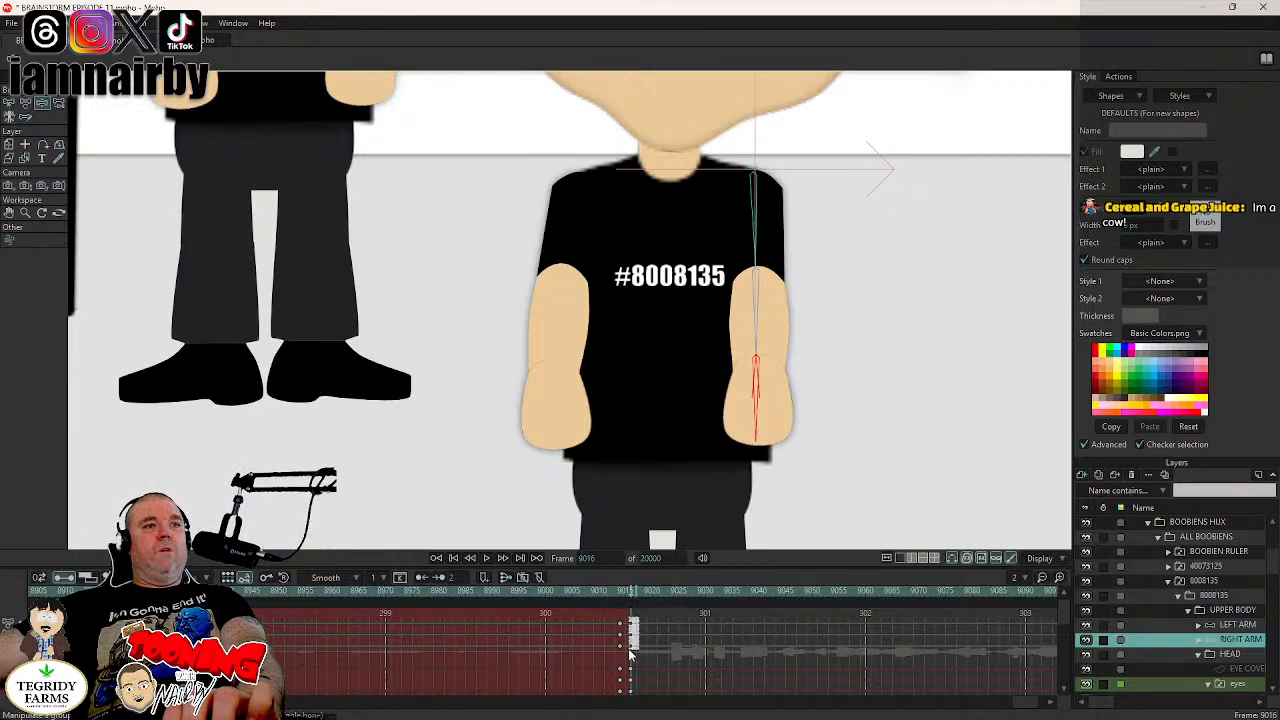
drag(630, 650, 626, 652)
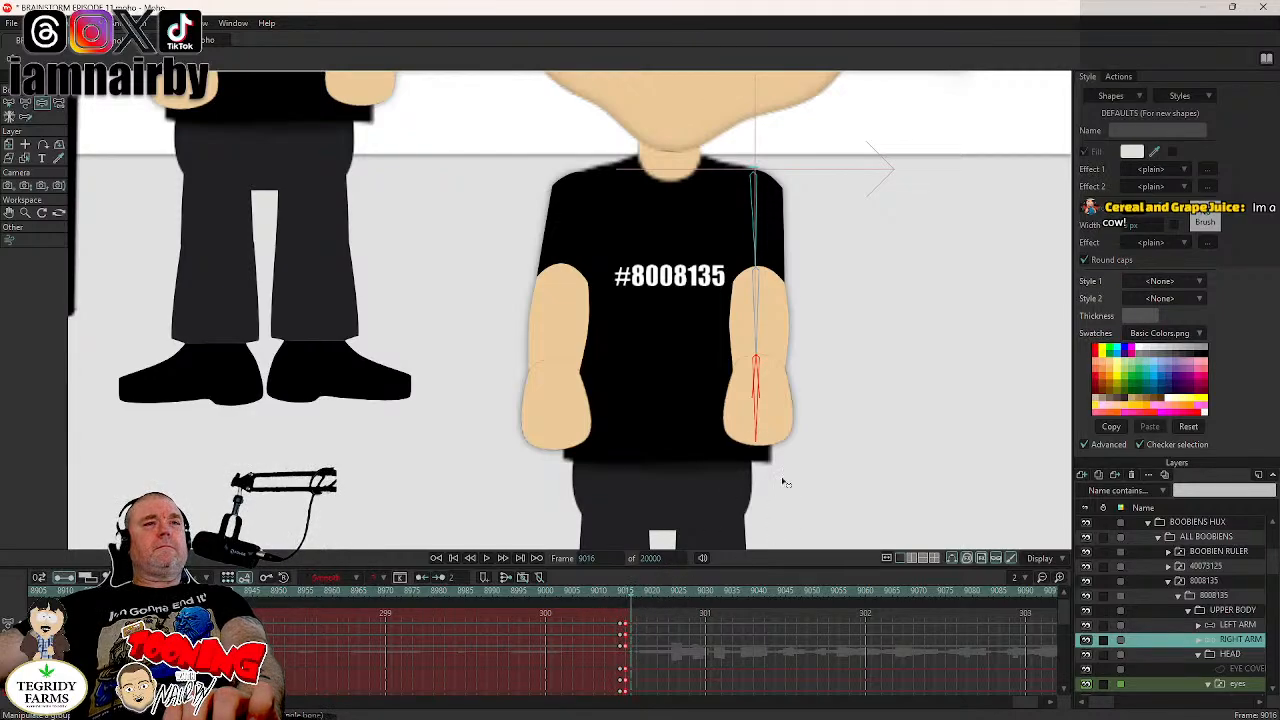
drag(760, 428, 808, 508)
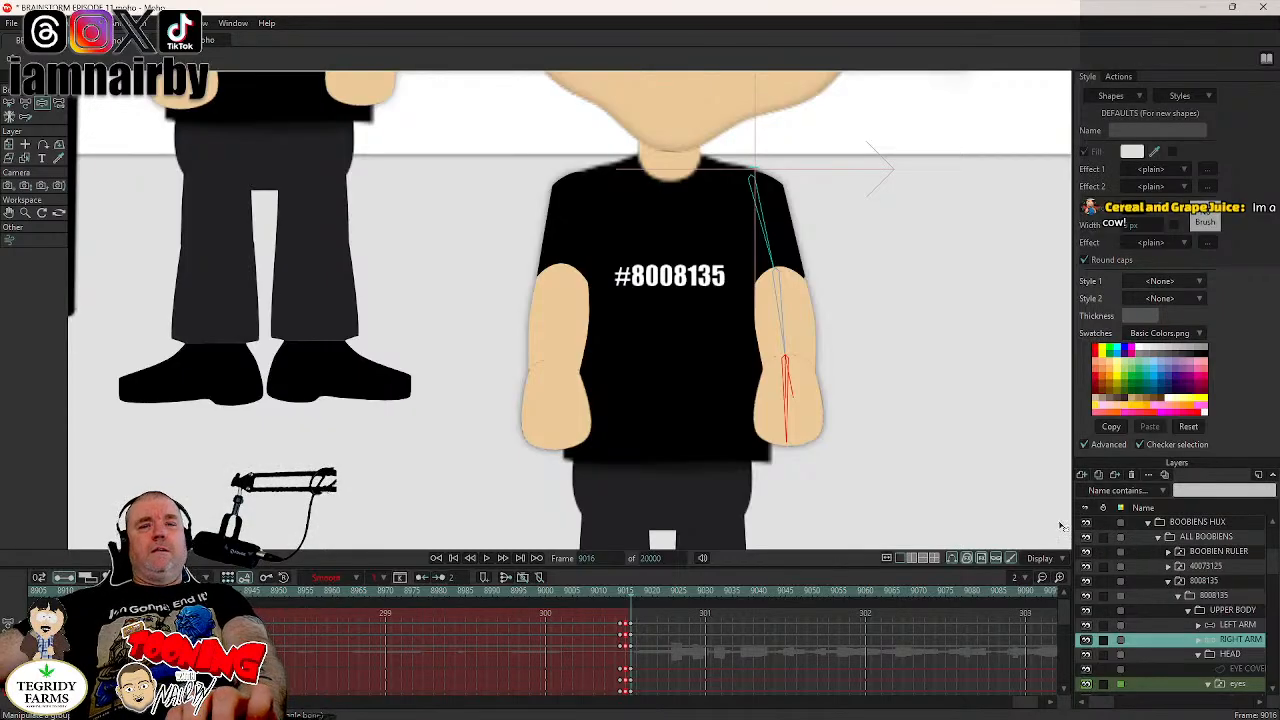
key(ctrl+s)
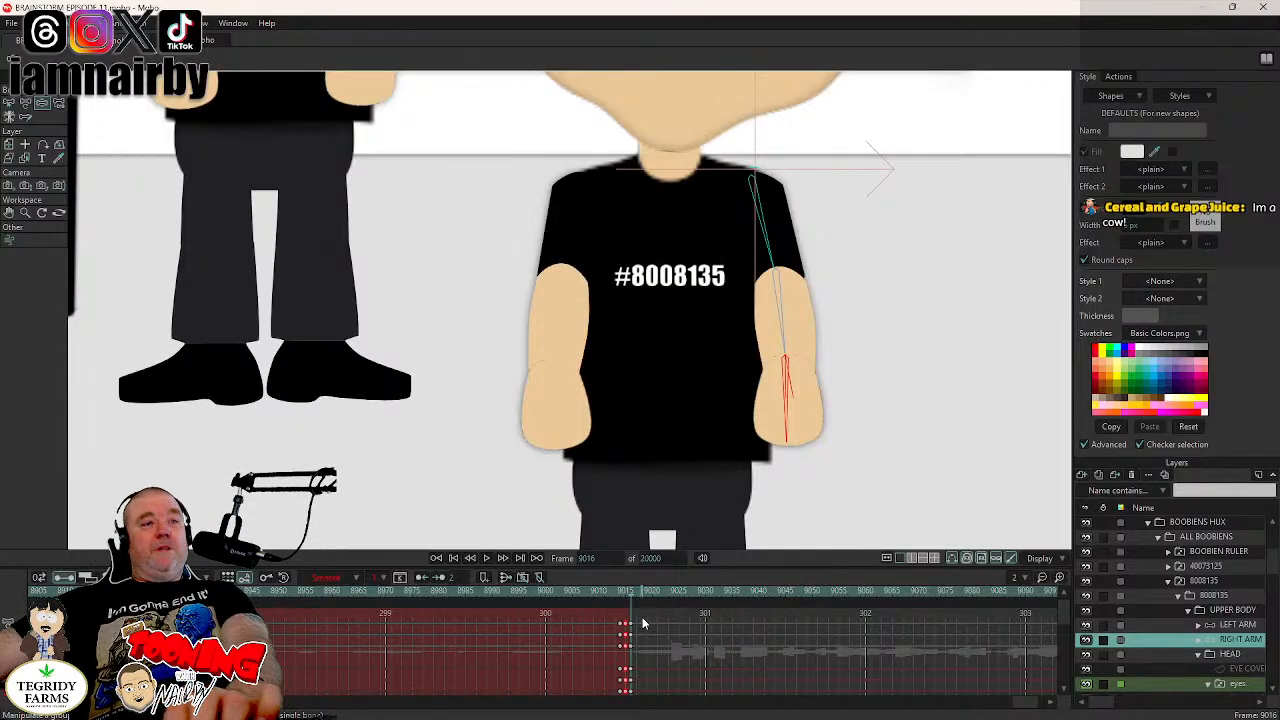
- Remove the extra resting-pose keyframes of boobien 8008135's right arm, place the outward-pose keyframes at frame 9015, and save the project
key(Delete)
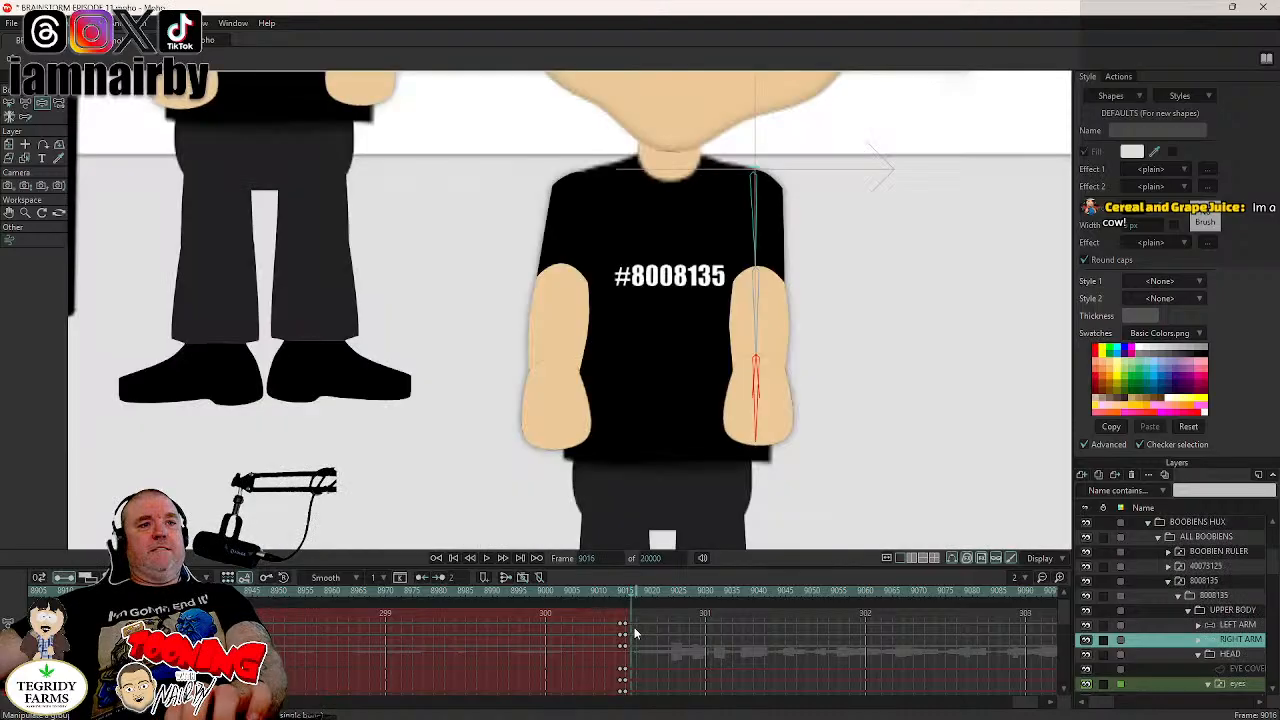
key(ctrl+z)
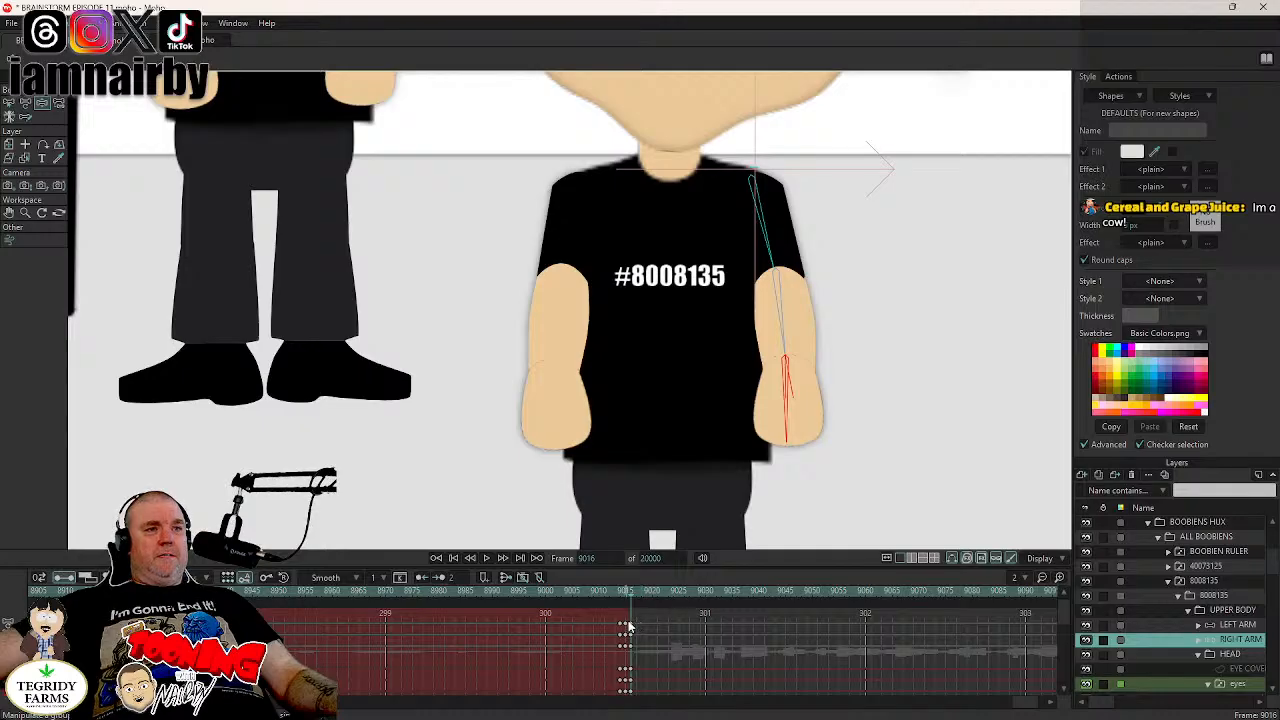
drag(640, 622, 641, 649)
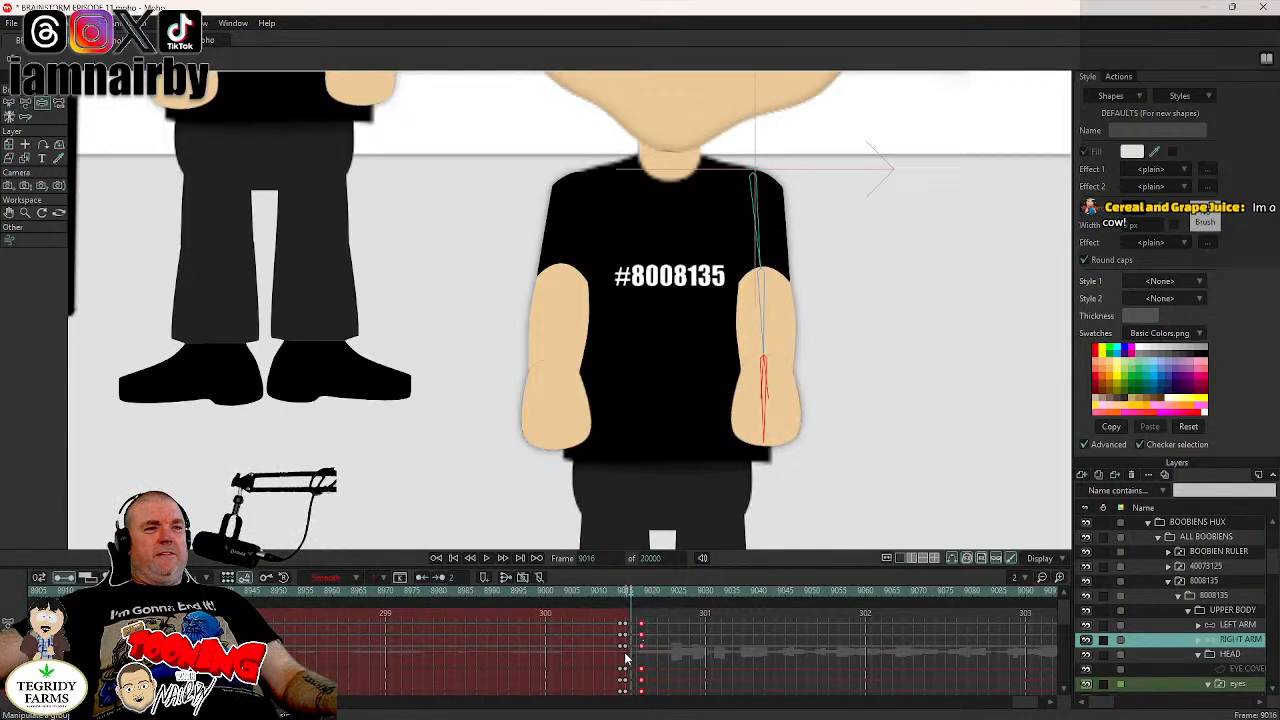
click(626, 657)
mouse_move(628, 650)
mouse_down()
mouse_move(625, 626)
mouse_move(650, 626)
mouse_move(642, 650)
mouse_move(625, 652)
mouse_up()
key(Delete)
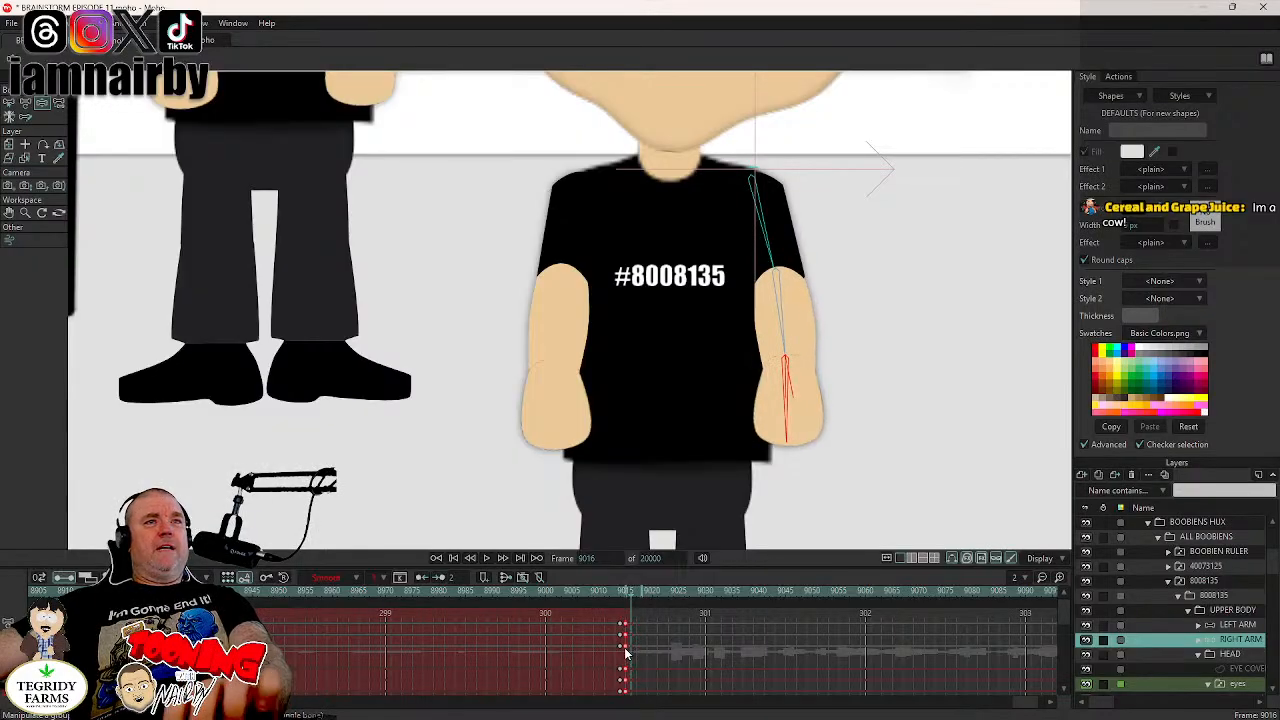
key(ctrl+s)
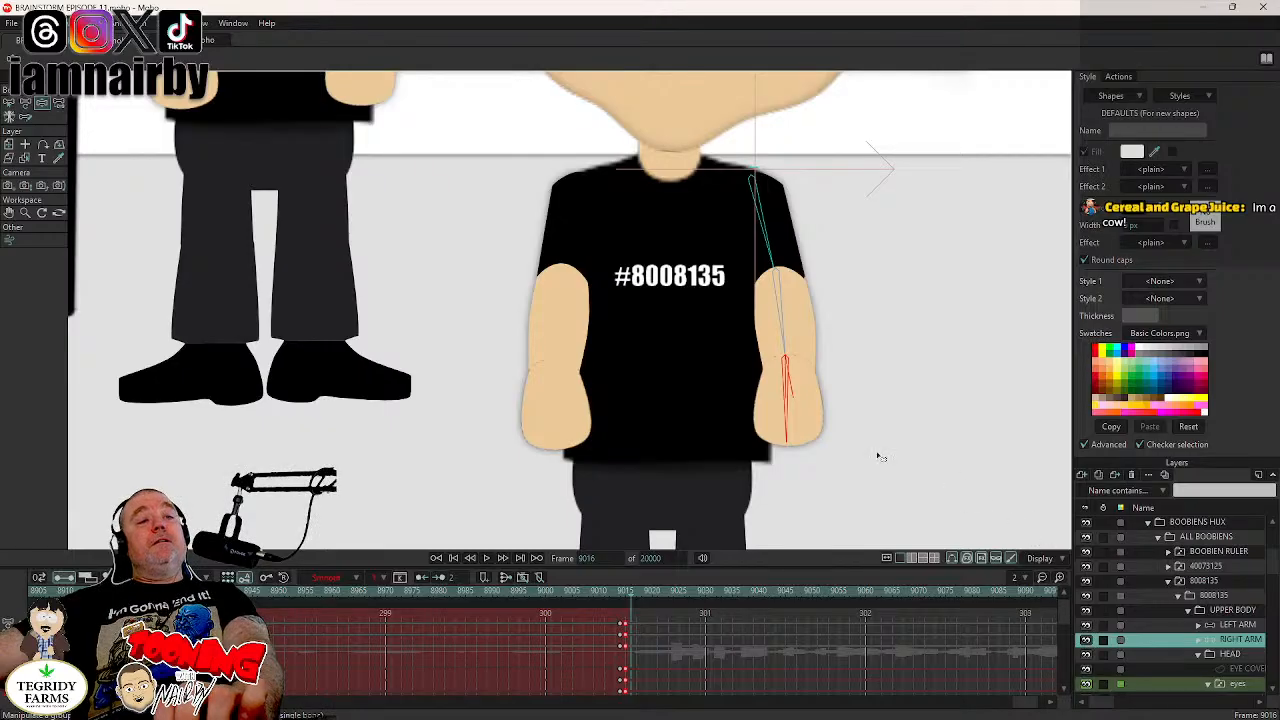
- Collapse the layer group of boobien 8008135 and expand the one of boobien 7177135
scroll(785, 427, down, 2)
scroll(785, 427, down, 2)
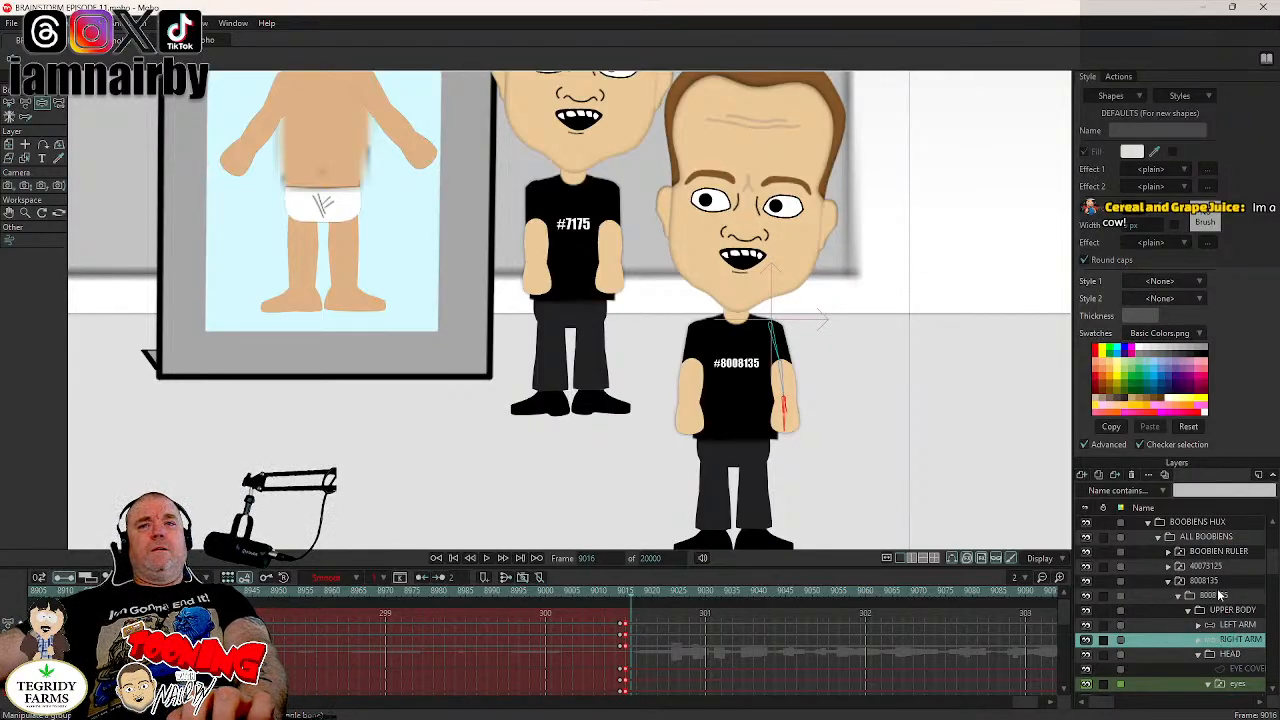
scroll(586, 348, down, 5)
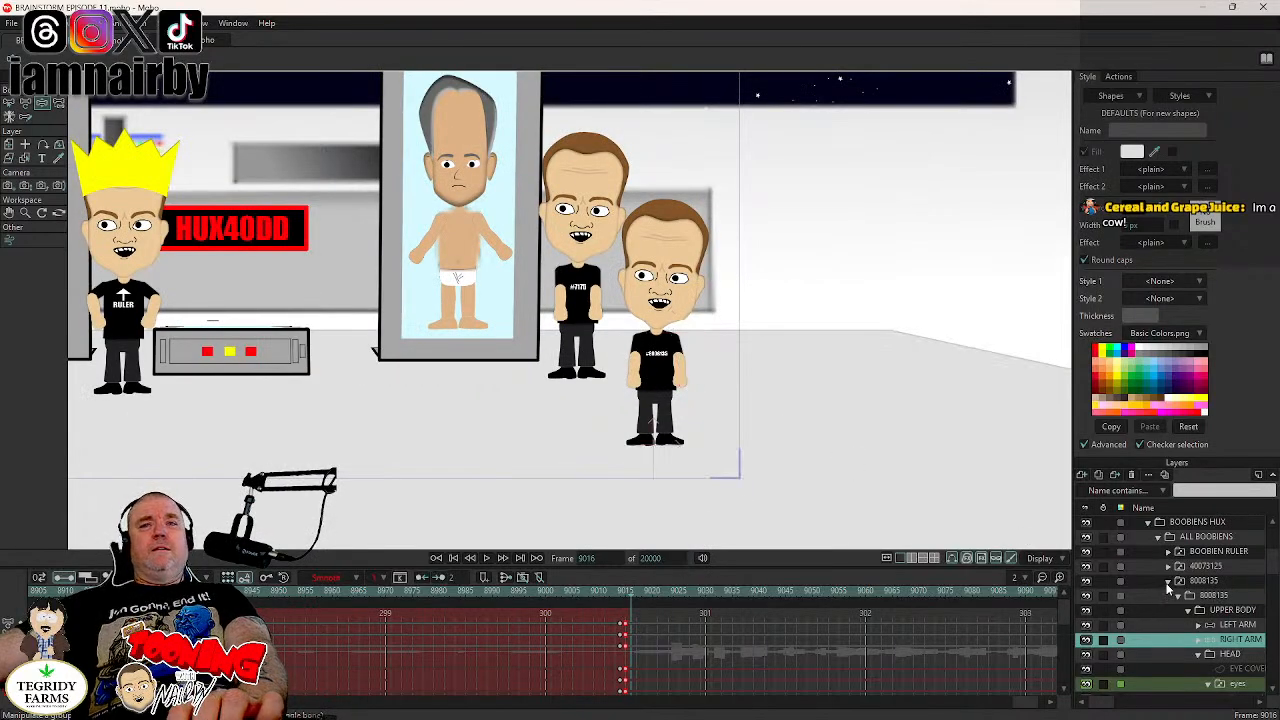
click(1167, 586)
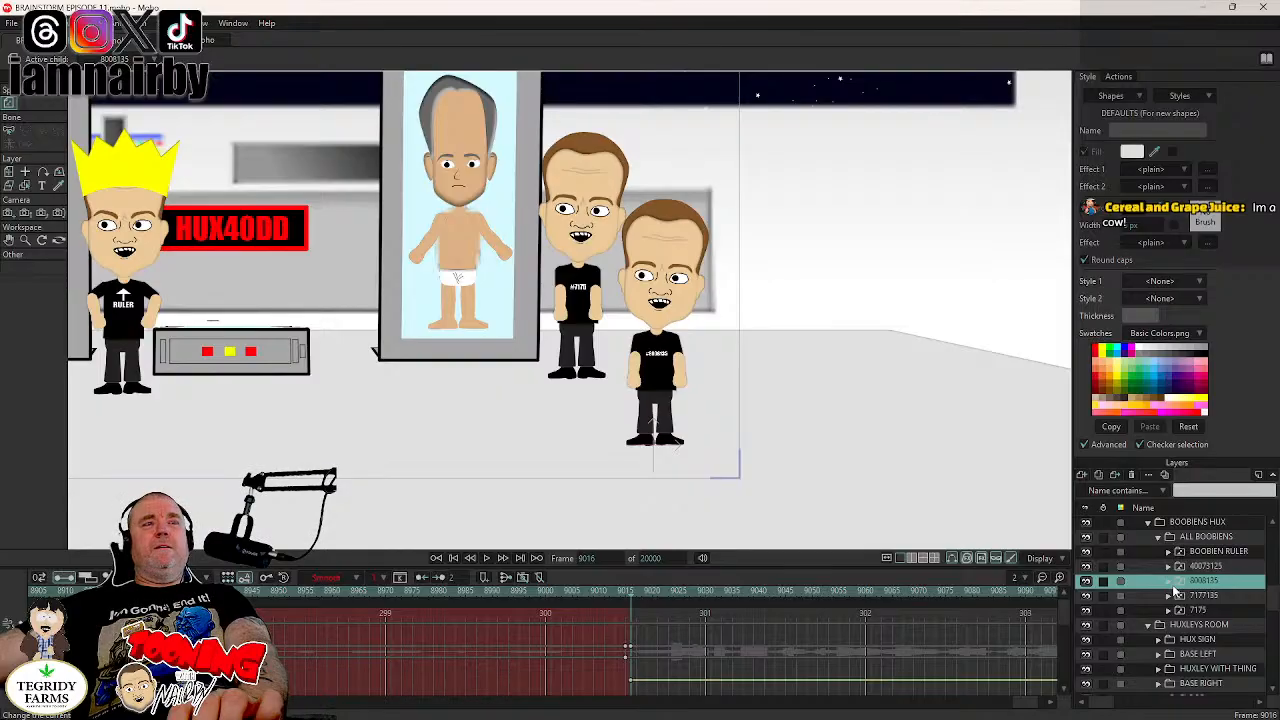
scroll(776, 348, down, 1)
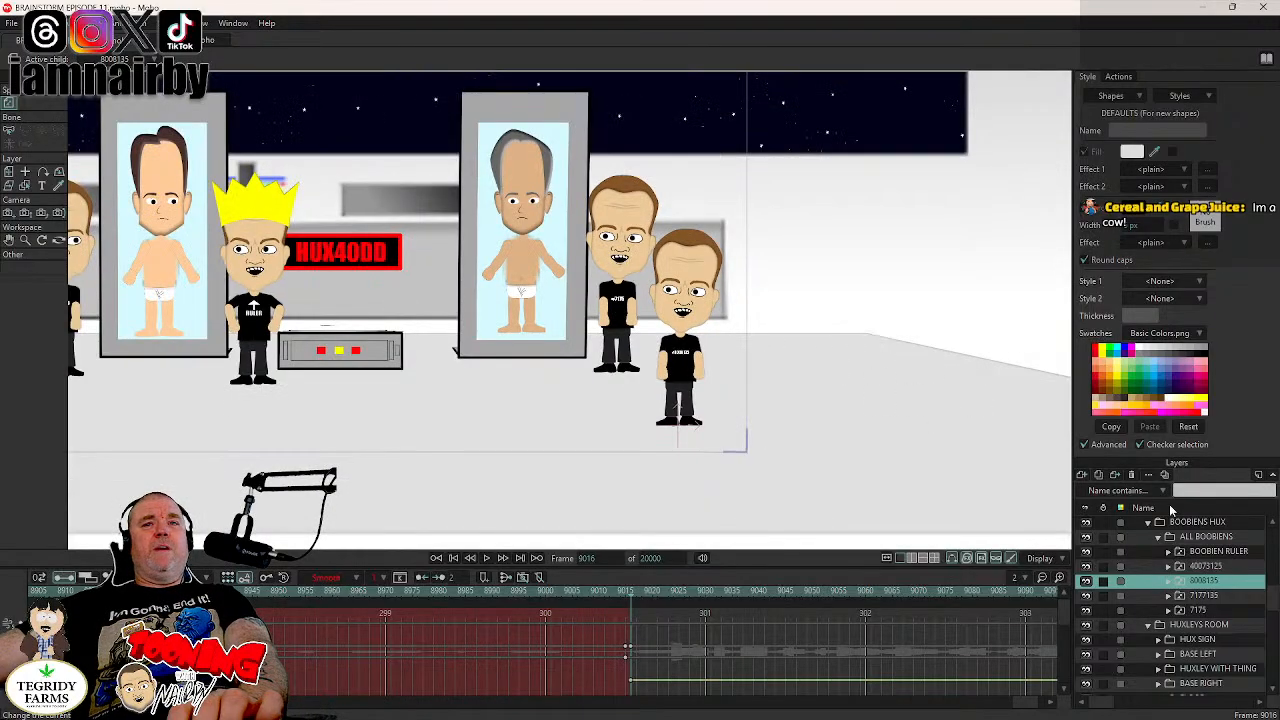
click(1215, 596)
drag(332, 356, 506, 366)
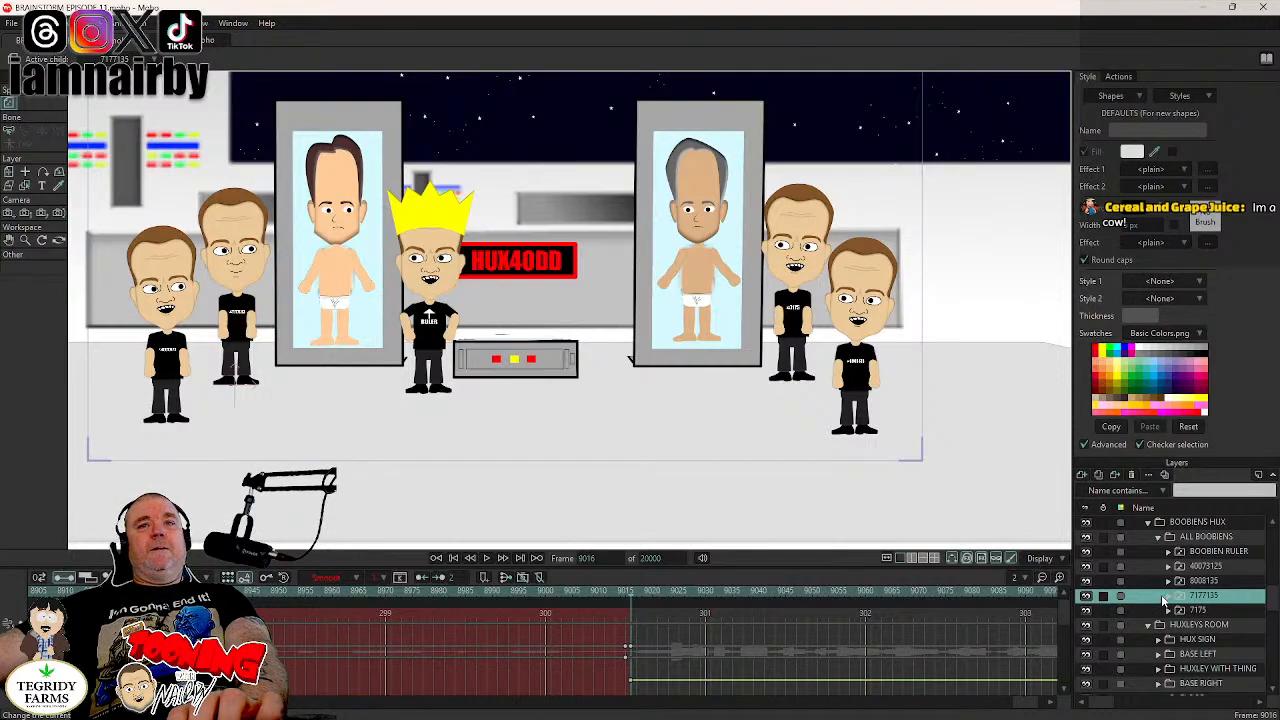
click(1168, 596)
scroll(1235, 652, down, 1)
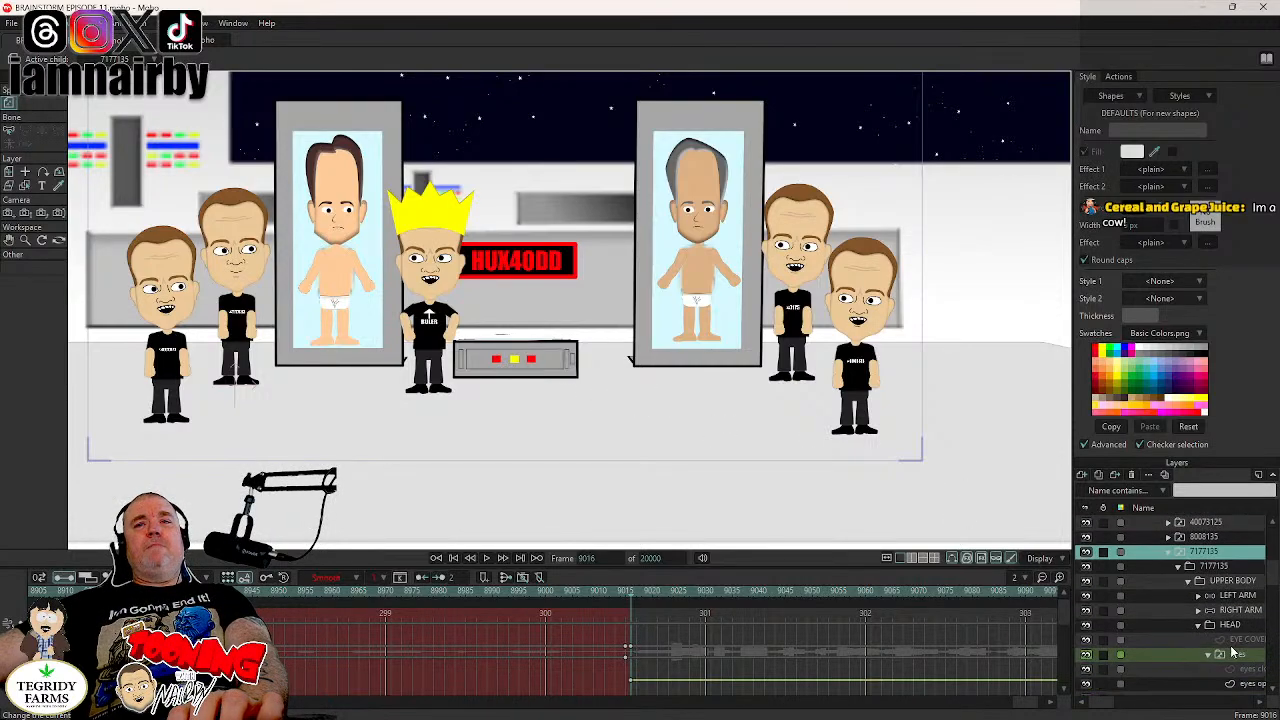
- Key the LEFT ARM bones of boobien 7177135 in their resting pose and move those keyframes from frame 9016 to 9014
click(1240, 596)
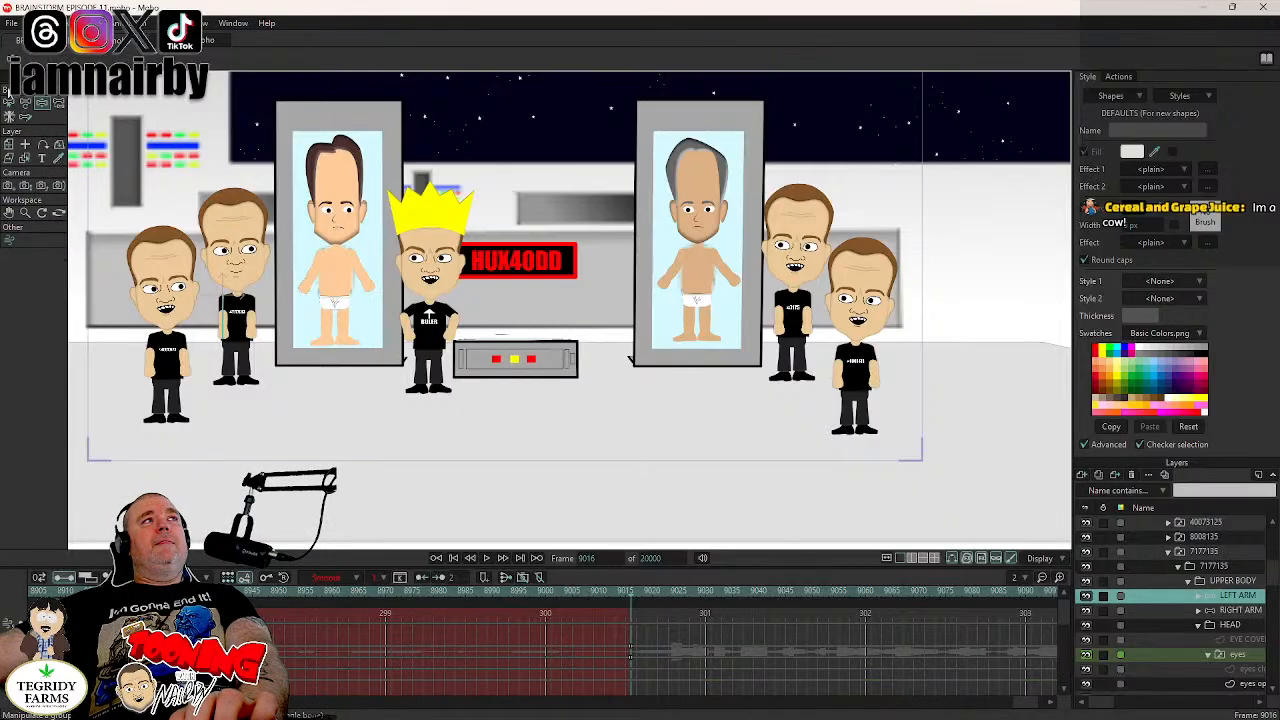
scroll(388, 306, up, 5)
drag(300, 314, 675, 274)
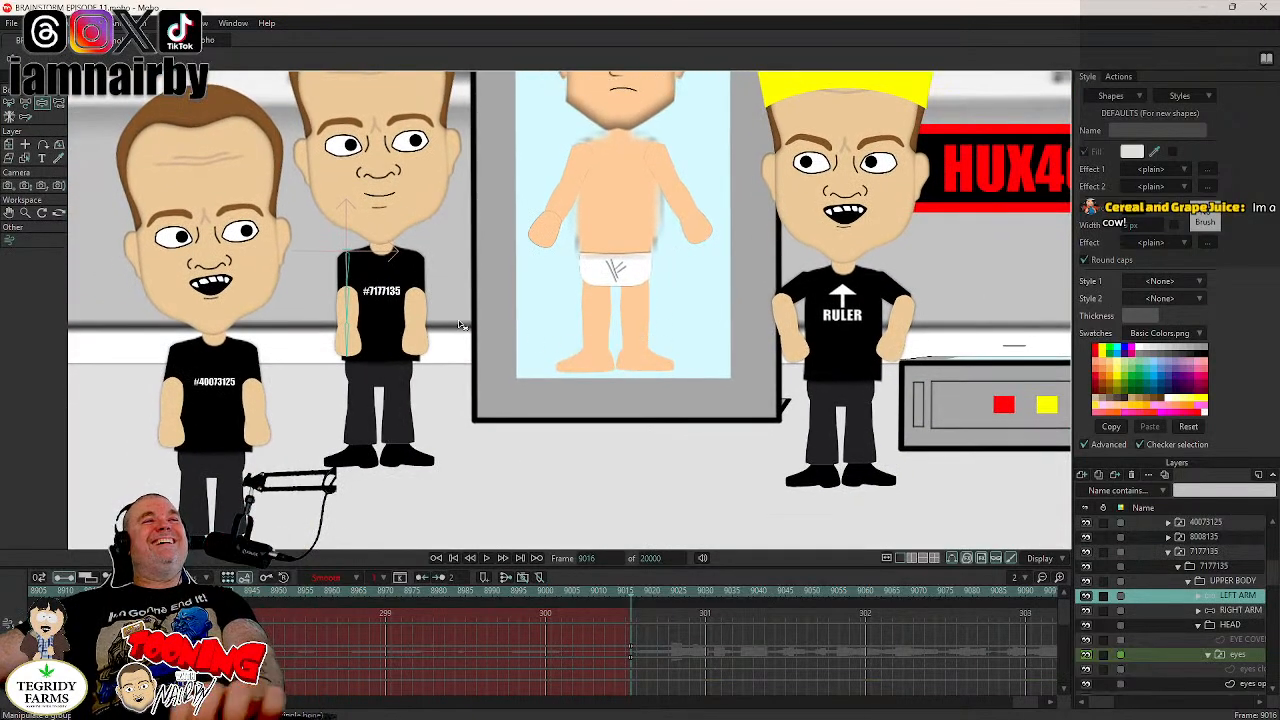
scroll(460, 323, up, 2)
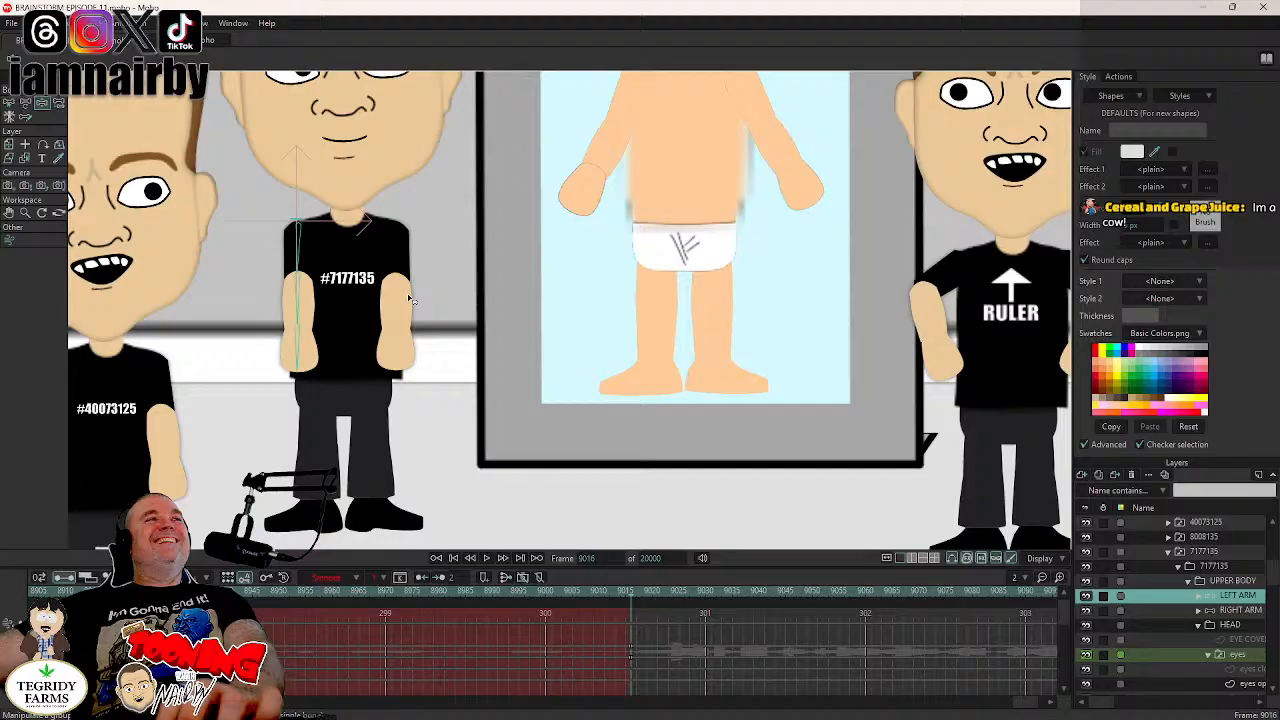
click(296, 356)
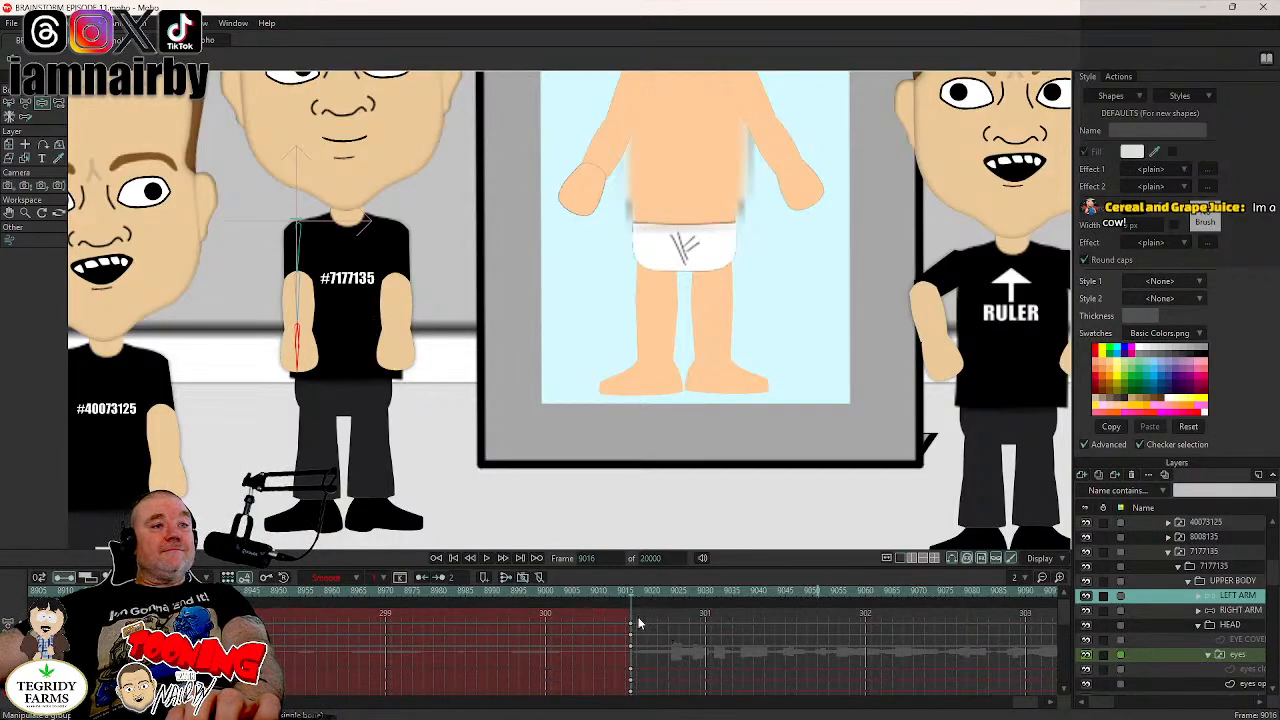
click(631, 658)
drag(629, 657, 622, 655)
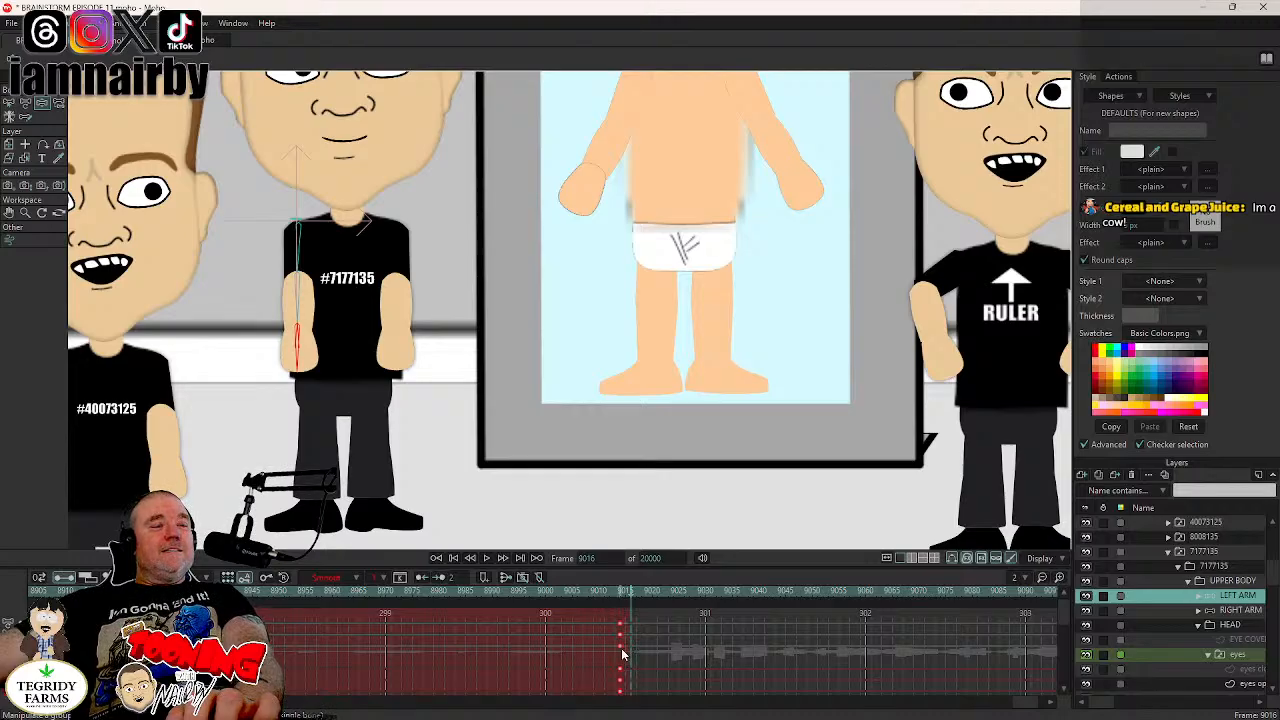
- Swing boobien 7177135's left arm slightly outward, move its pose keyframes to frame 9015, save, and compare frames 9015 and 9016
drag(297, 362, 276, 408)
mouse_move(638, 620)
mouse_down()
mouse_move(630, 658)
mouse_move(626, 648)
mouse_up()
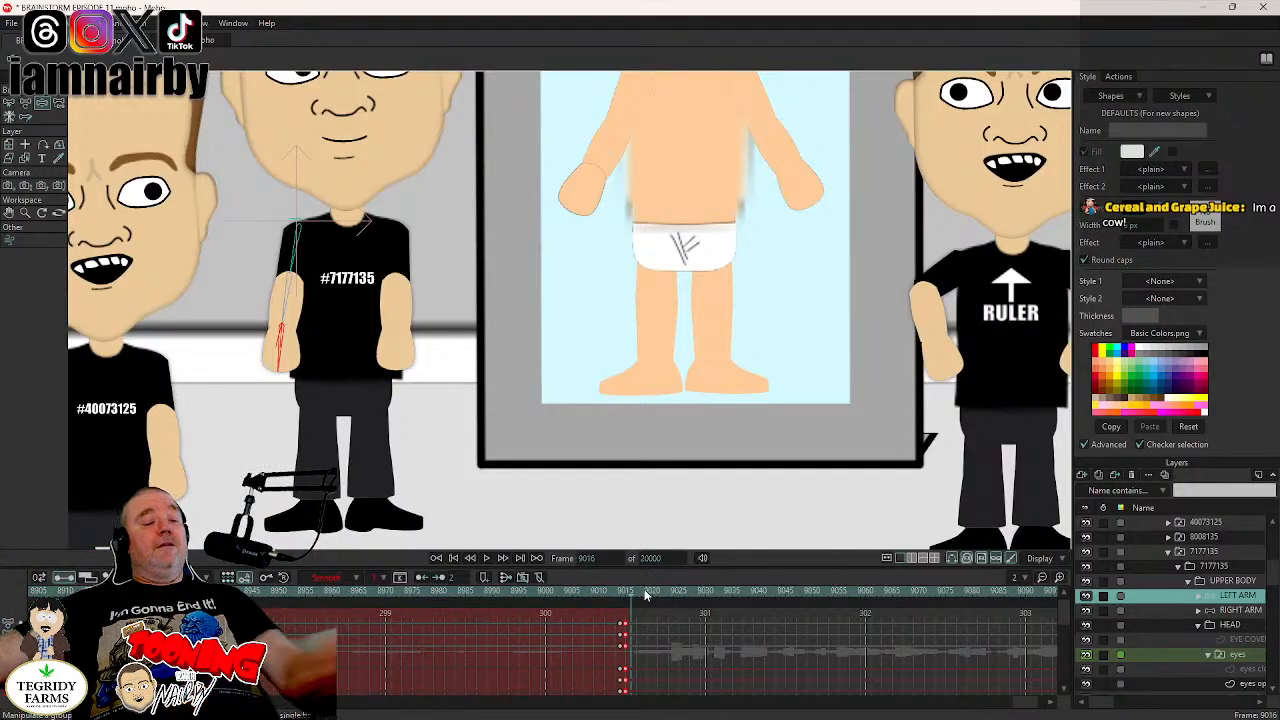
key(ctrl+s)
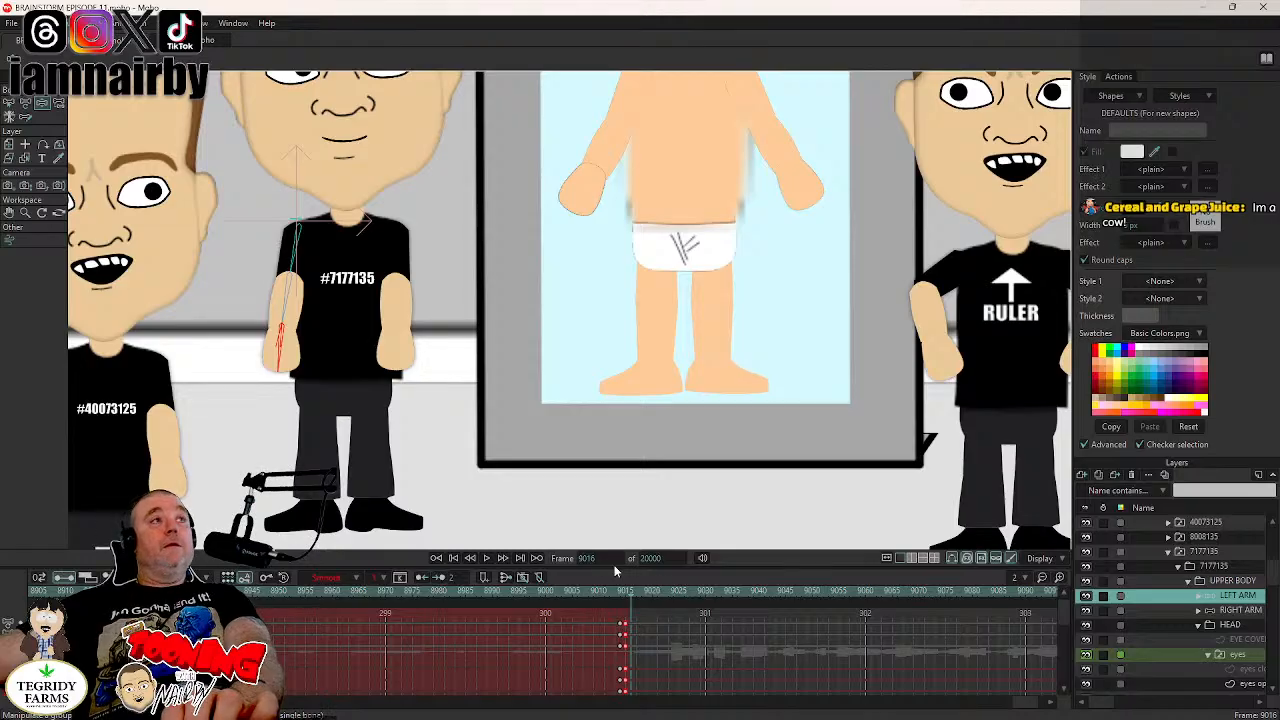
key(Left)
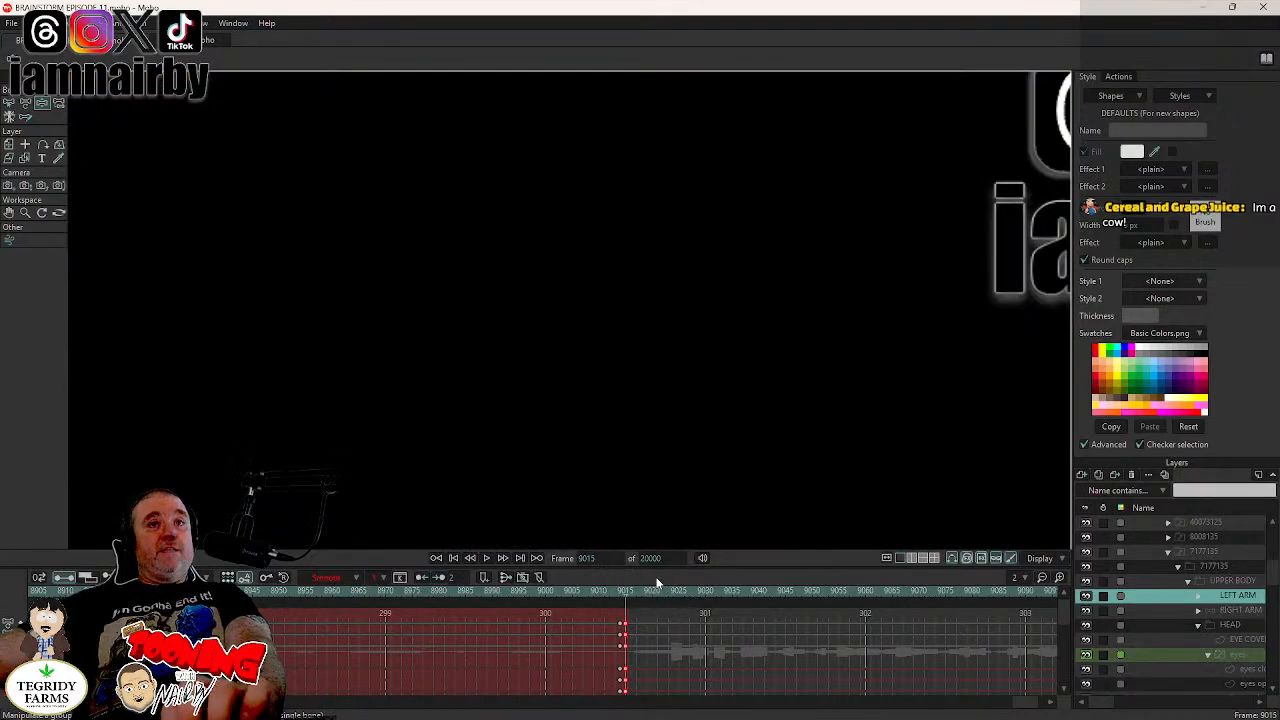
key(Right)
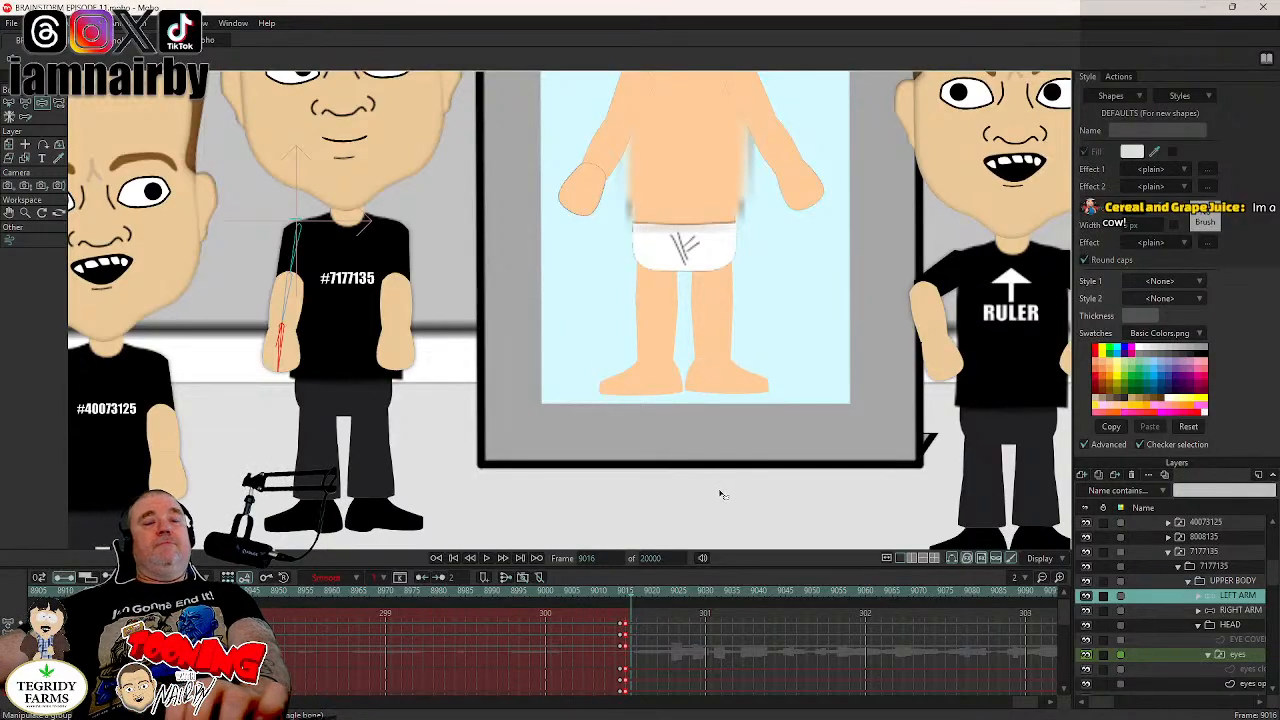
- Key the RIGHT ARM bones of boobien 7177135 at rest just before frame 9016, swing the arm slightly outward, and save the project
click(1236, 611)
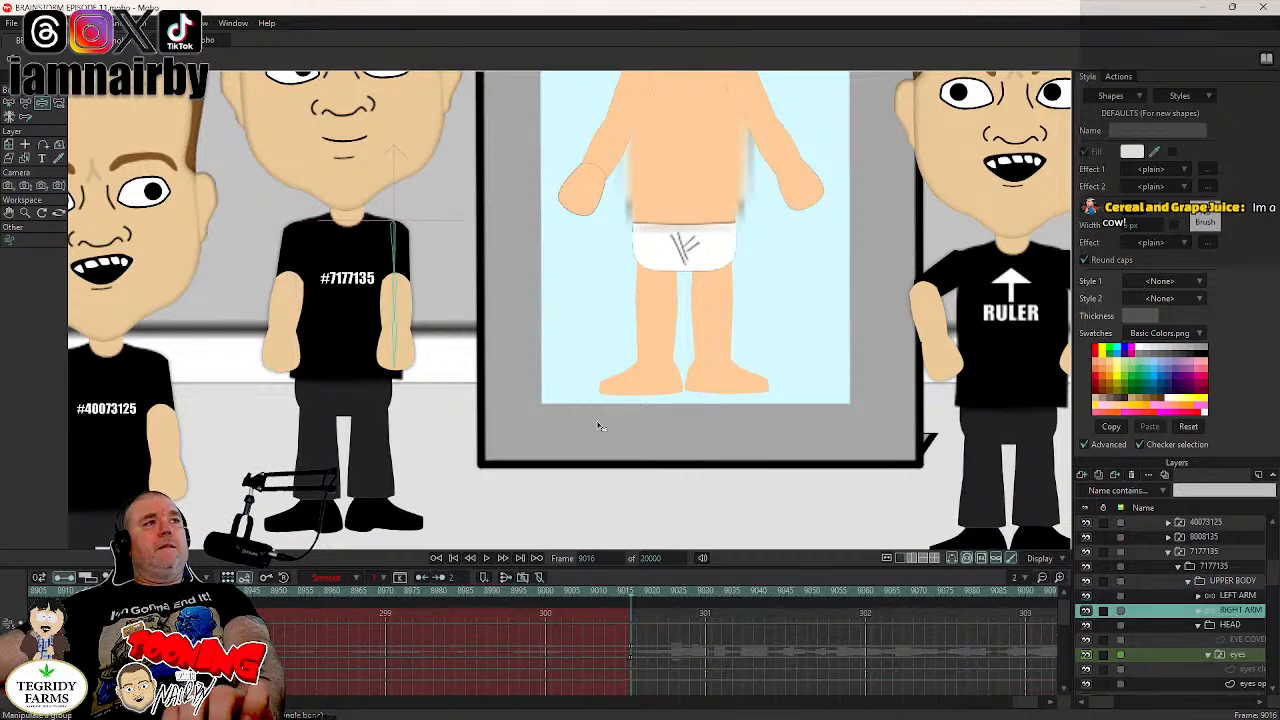
click(400, 360)
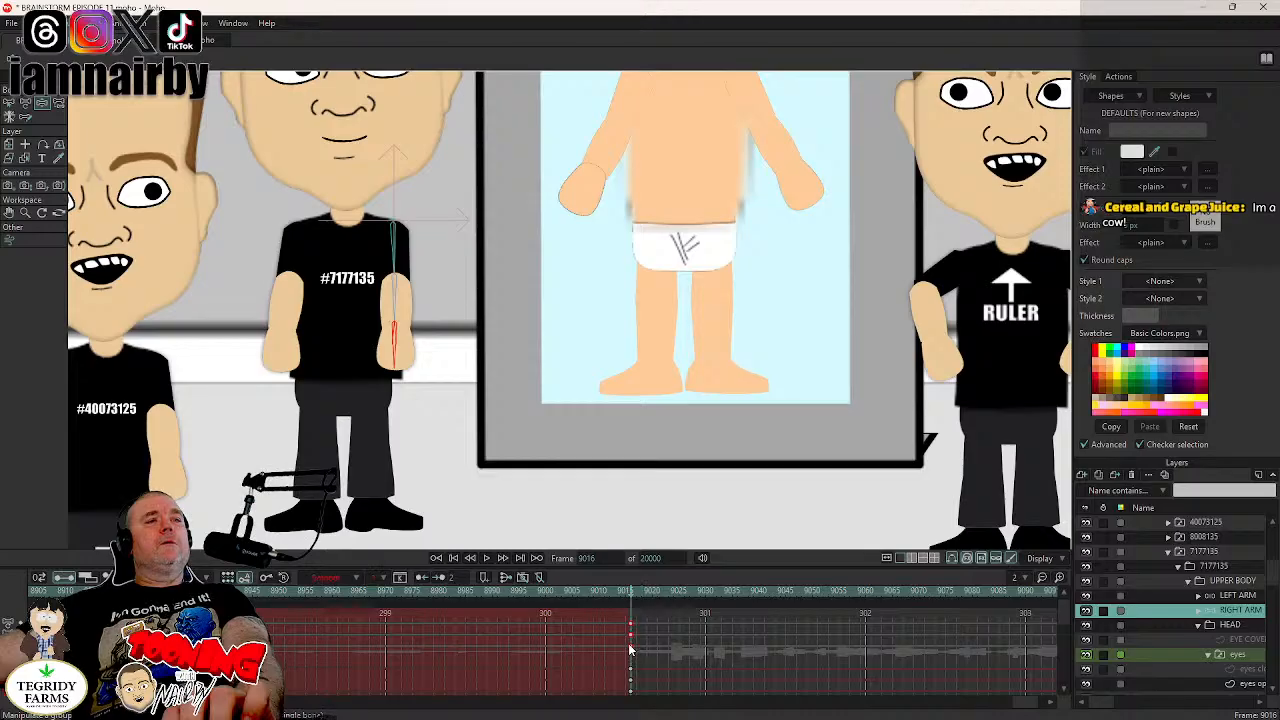
drag(630, 650, 626, 652)
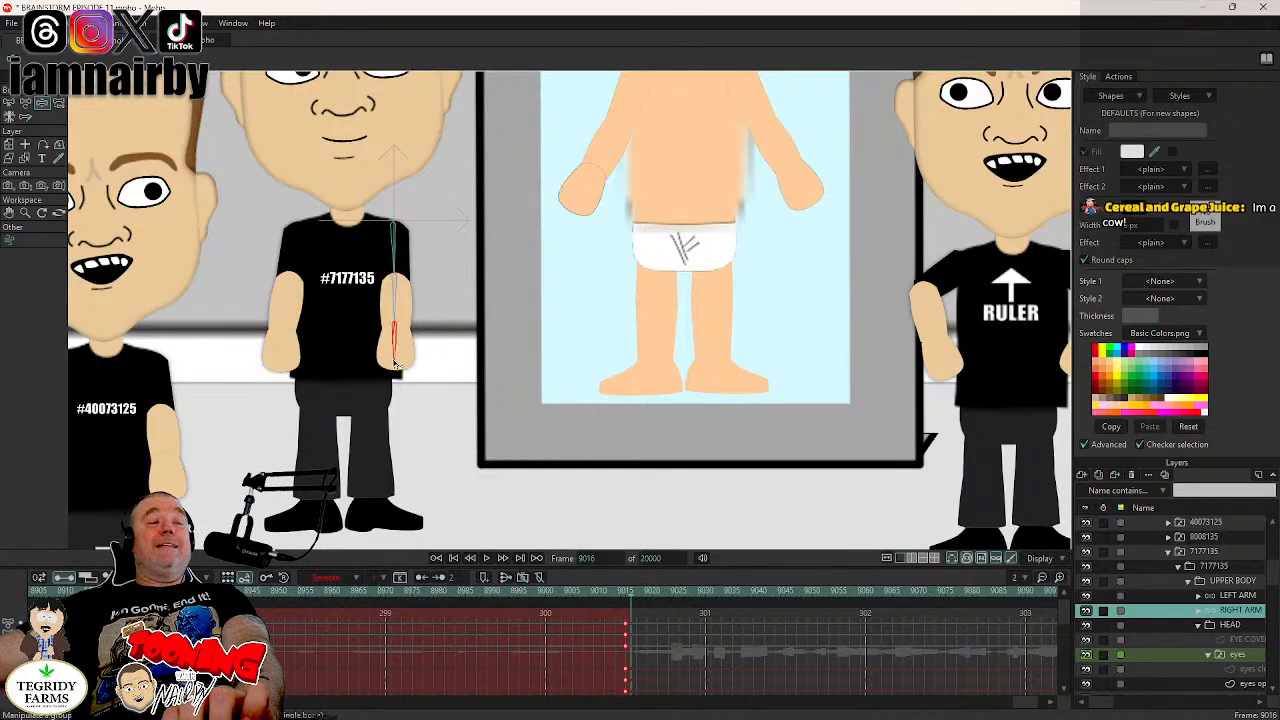
drag(395, 365, 408, 397)
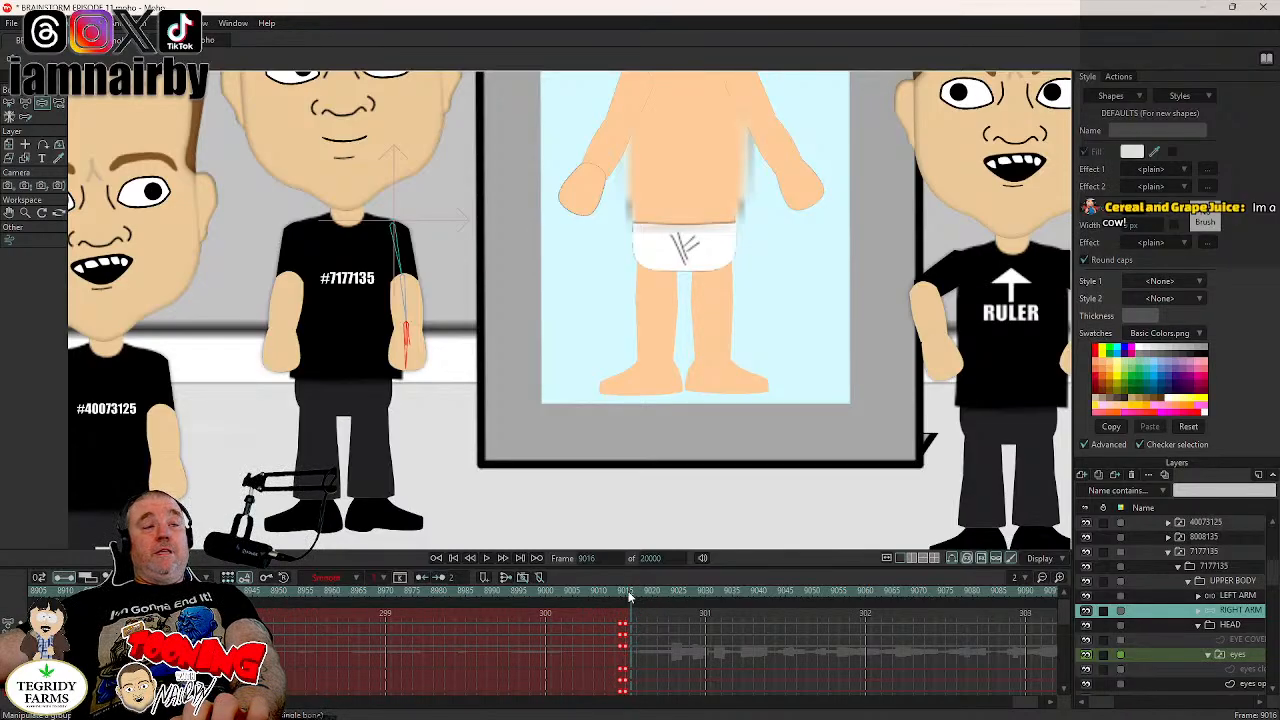
key(ctrl+s)
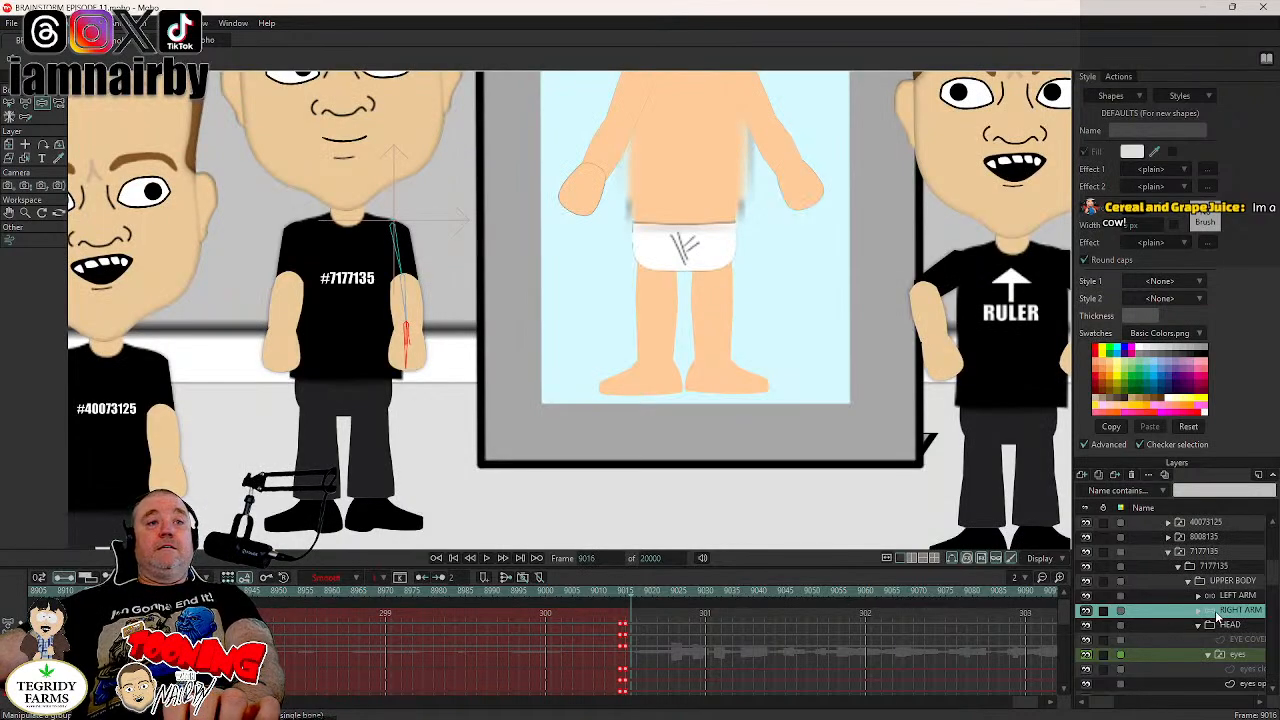
- Bring the full HUX40DD scene with all the boobiens into view to review their arm poses
scroll(1218, 626, down, 2)
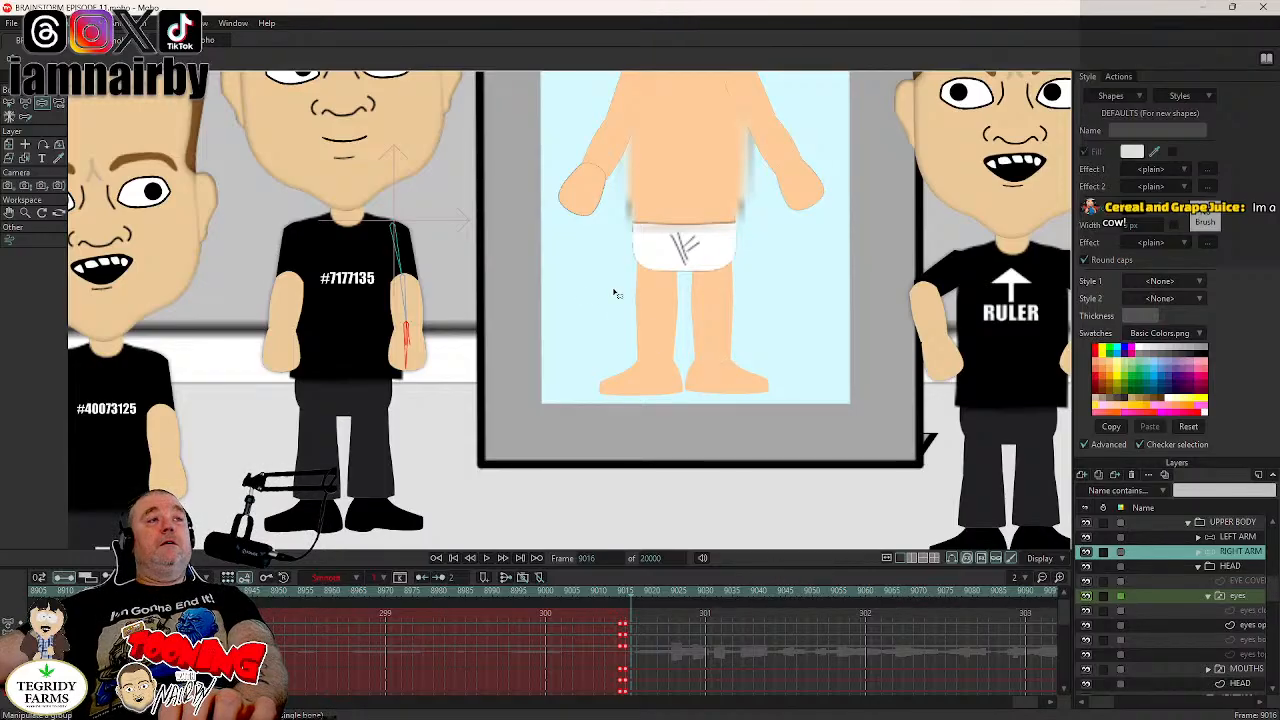
scroll(558, 268, down, 2)
scroll(560, 270, down, 3)
drag(577, 300, 518, 311)
drag(740, 306, 587, 318)
scroll(587, 318, down, 3)
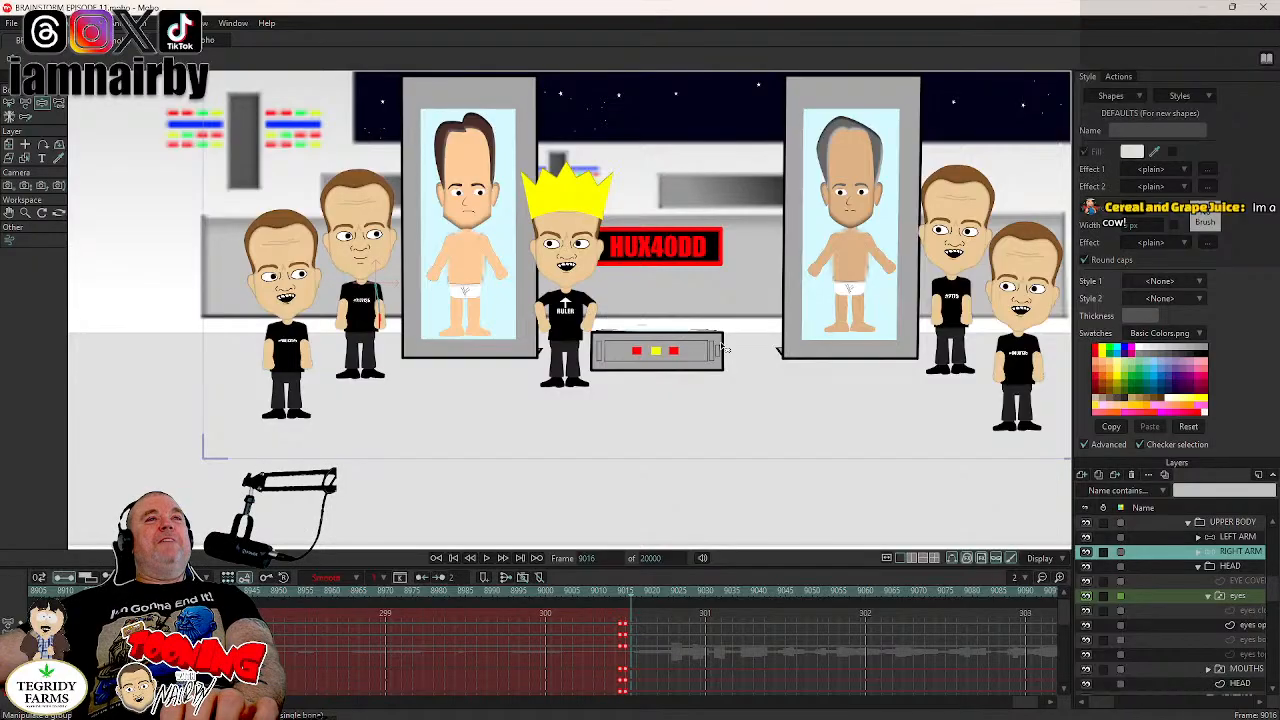
- Examine the boobiens across the HUX40DD scene, including the two beside the far pod
scroll(715, 330, up, 3)
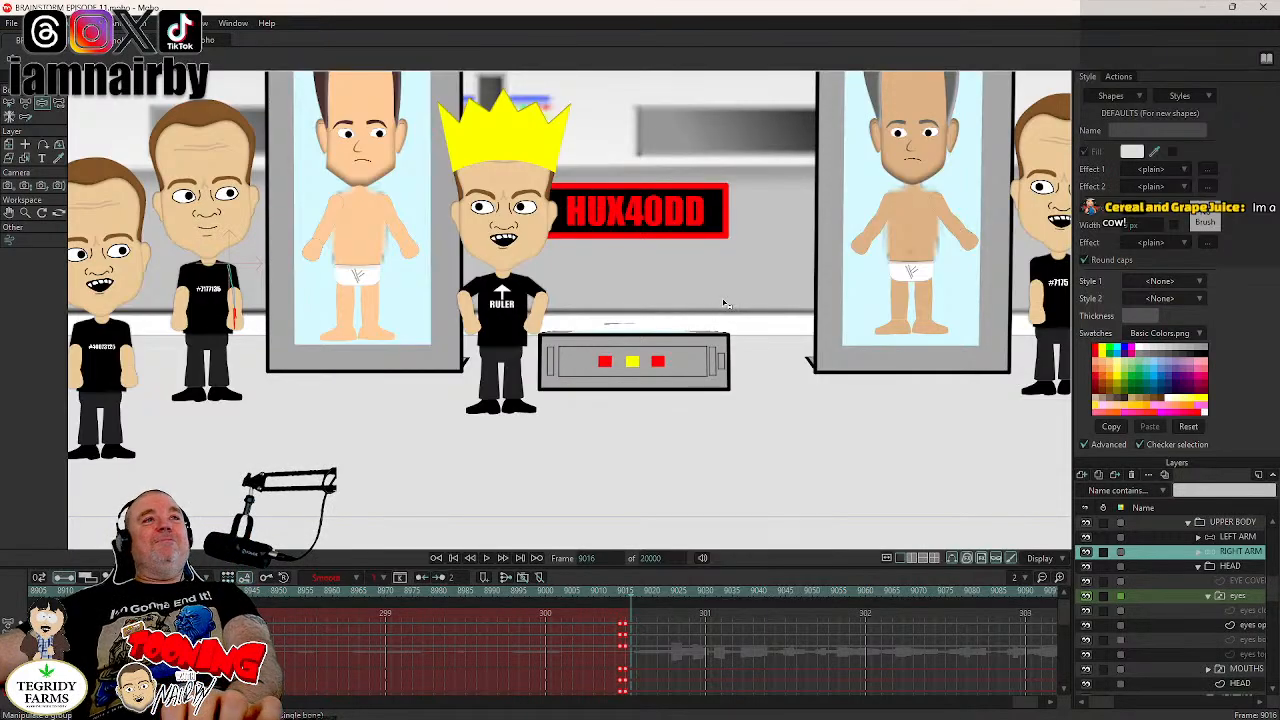
scroll(714, 302, down, 3)
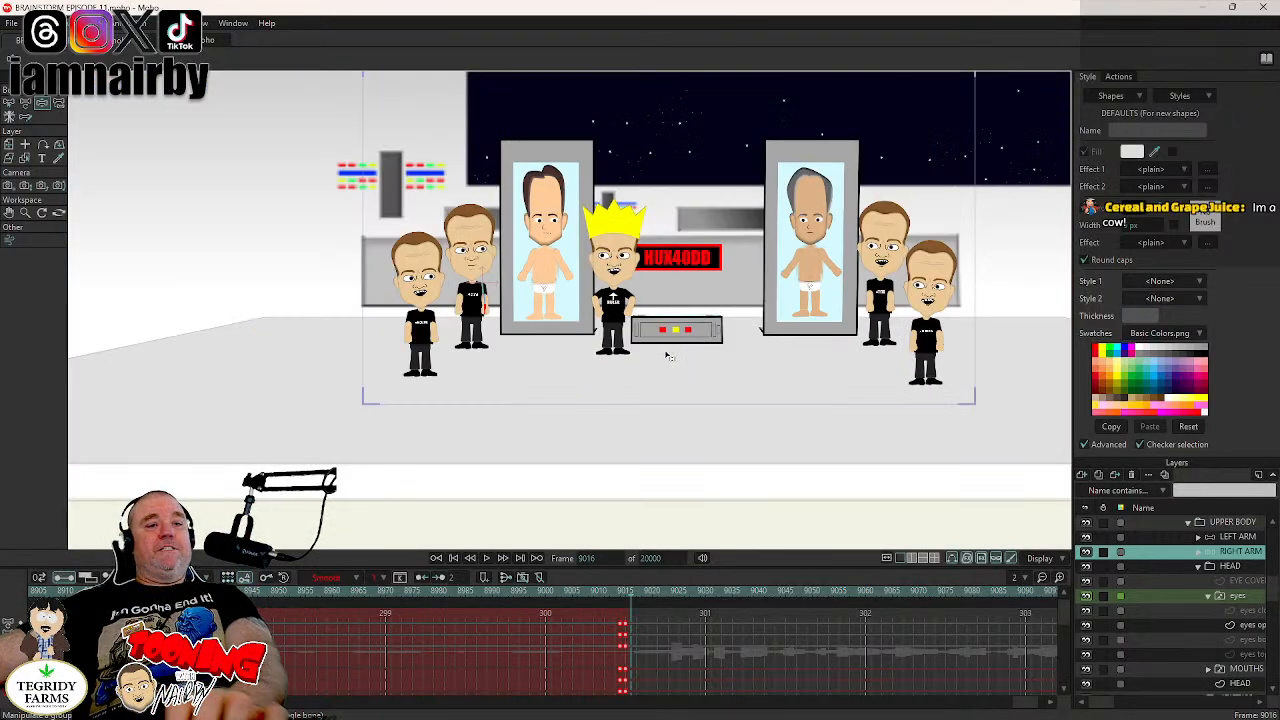
scroll(667, 350, up, 2)
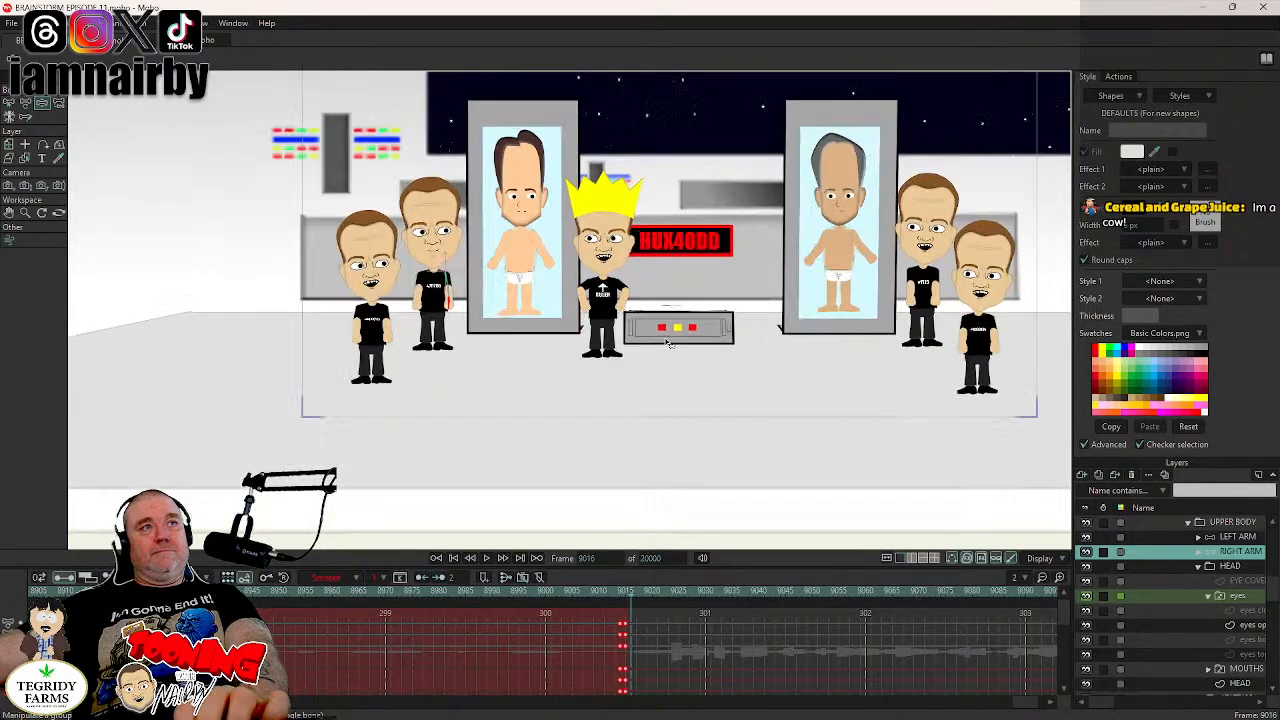
scroll(669, 343, up, 1)
scroll(700, 405, up, 2)
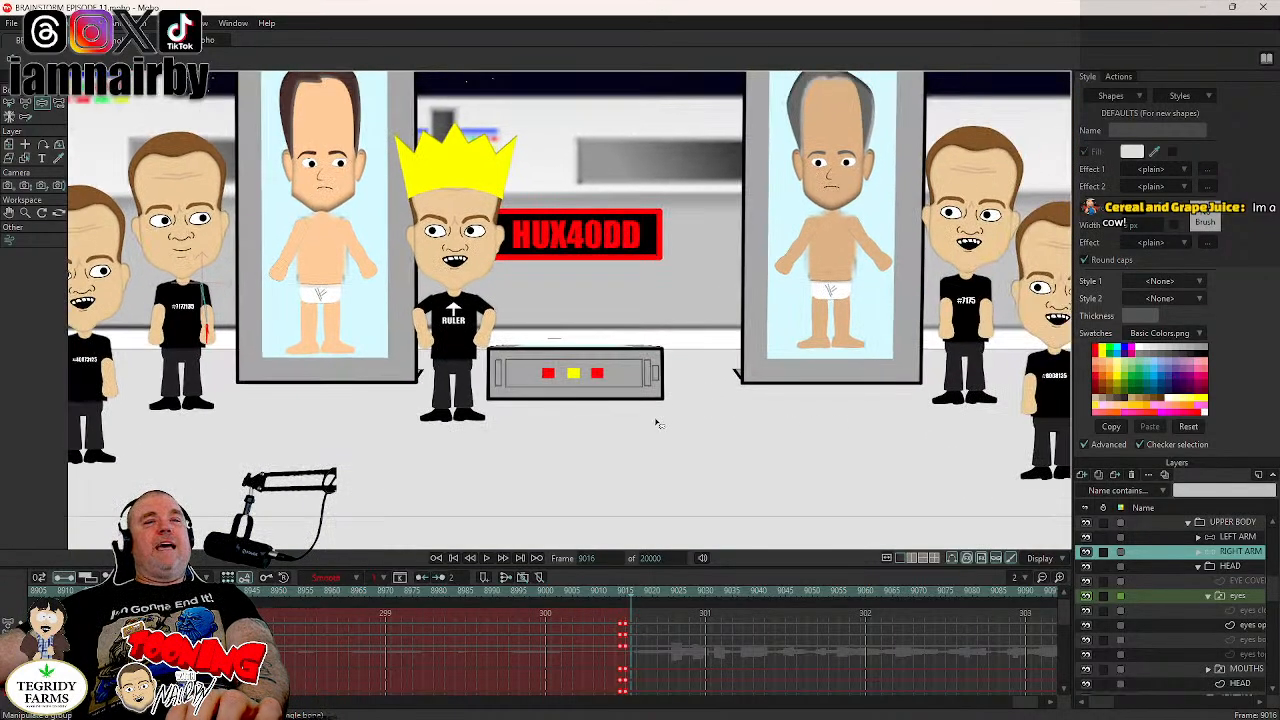
drag(920, 435, 840, 460)
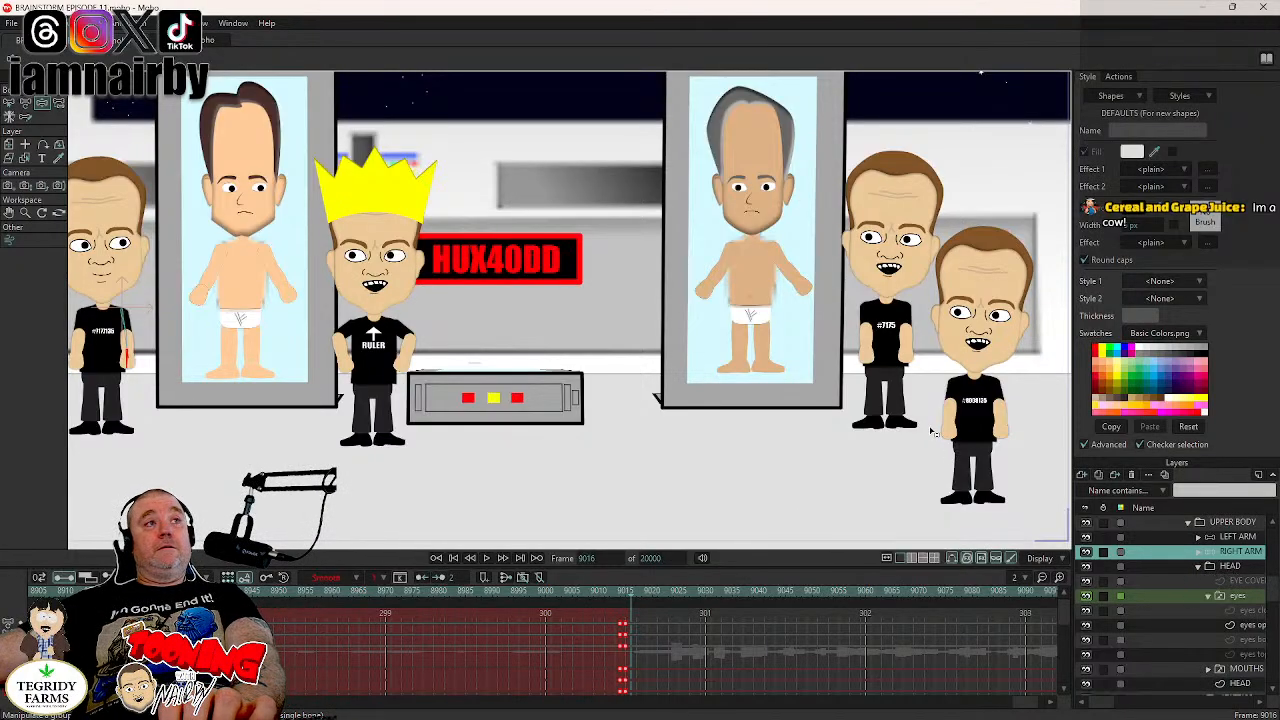
drag(911, 425, 863, 428)
scroll(983, 472, down, 3)
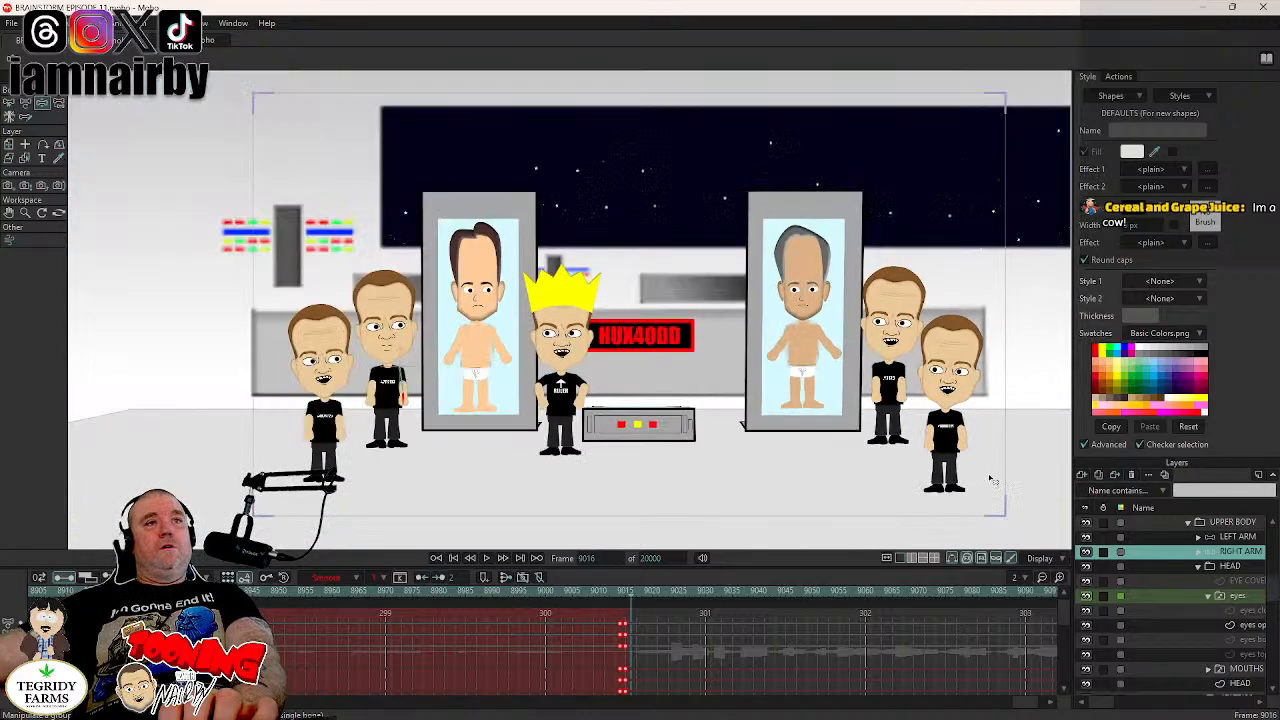
- Collapse the 7177135 layer group, expand boobien 7175, and make its LEFT ARM bones active for posing
scroll(1205, 645, down, 2)
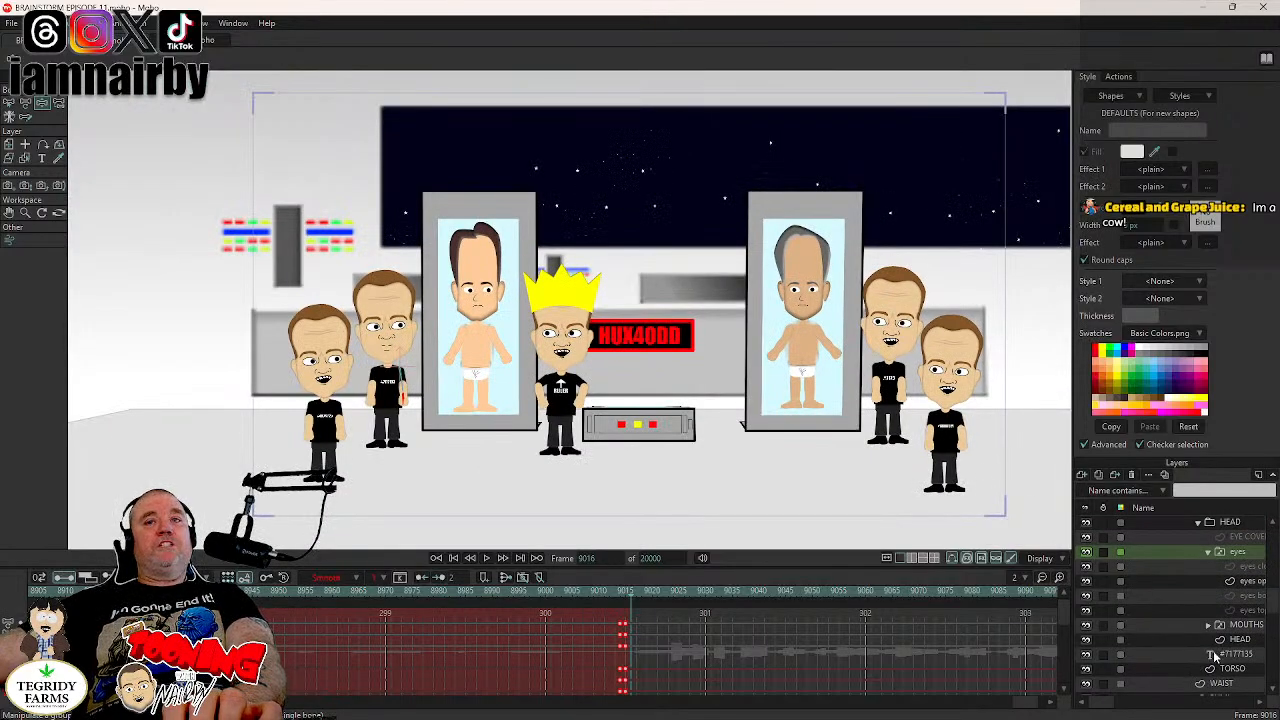
scroll(1210, 652, up, 2)
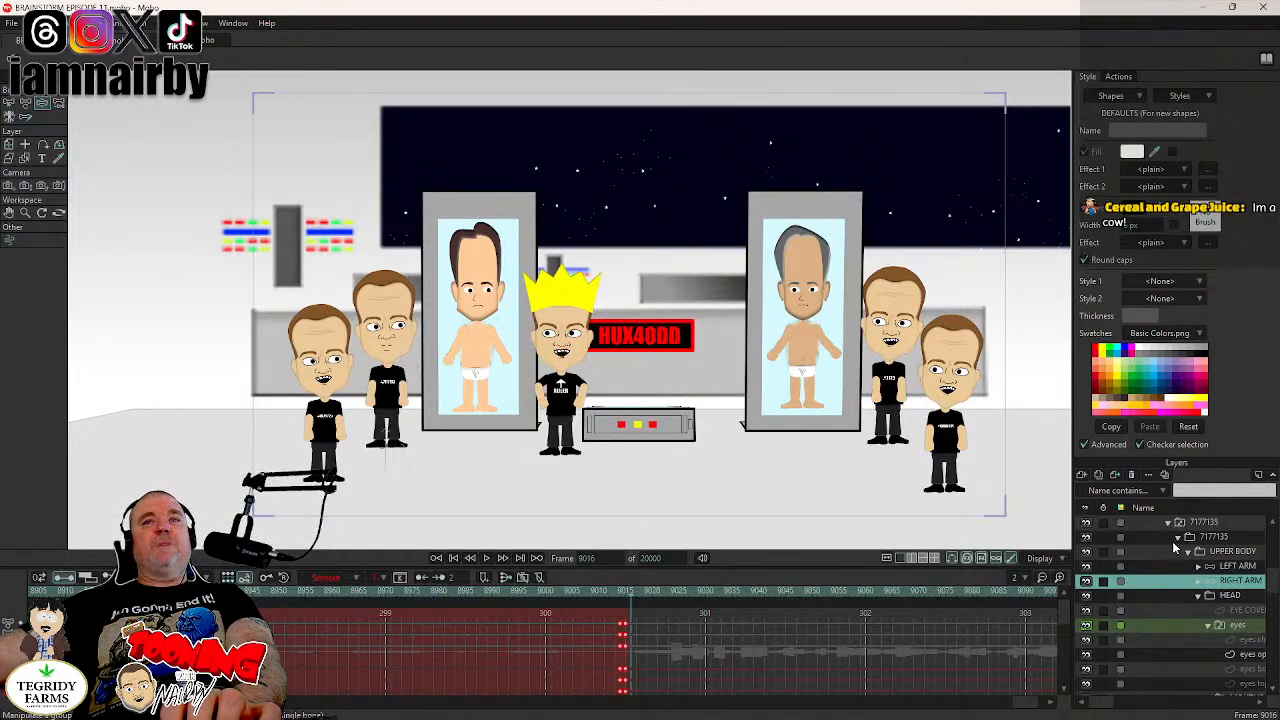
click(1172, 524)
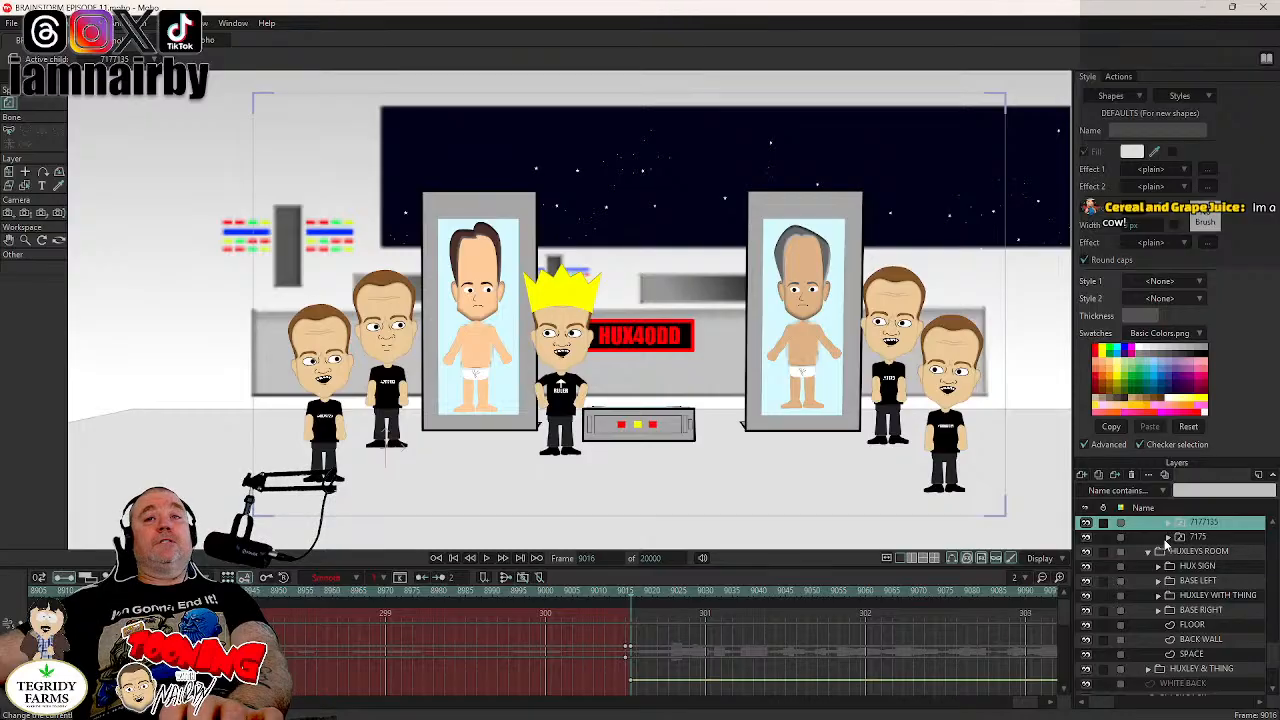
click(1205, 545)
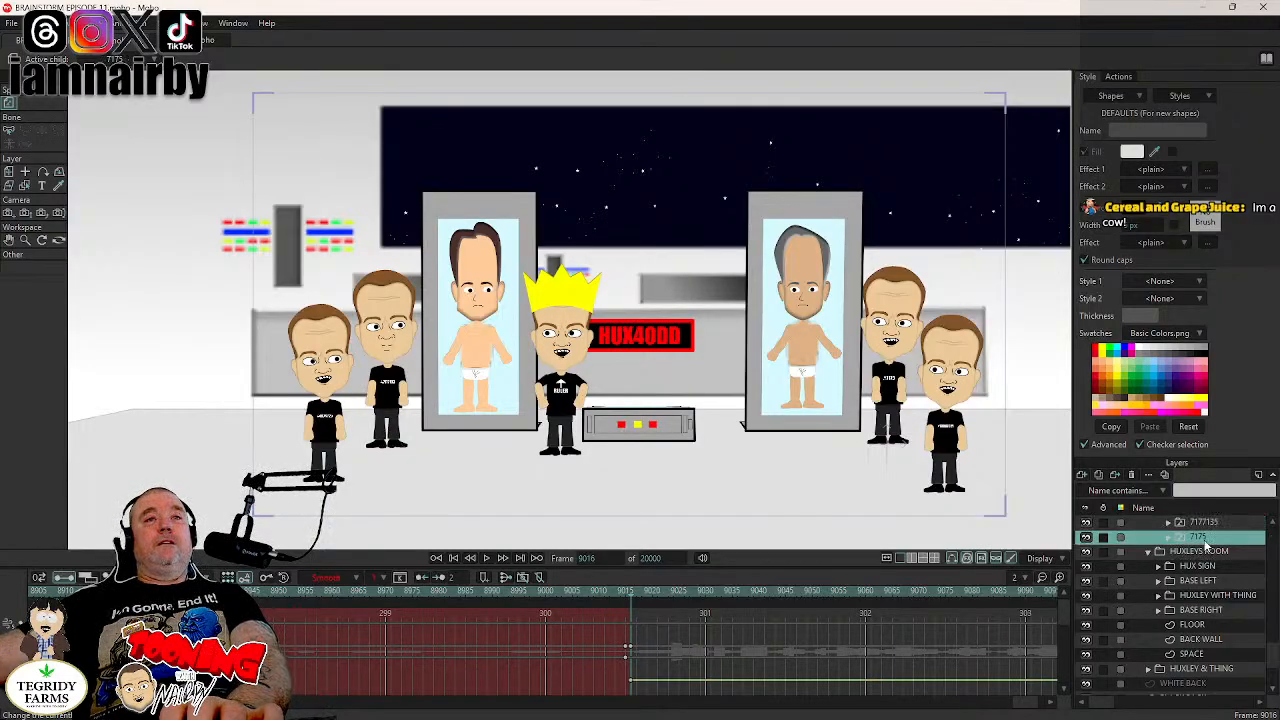
click(1168, 538)
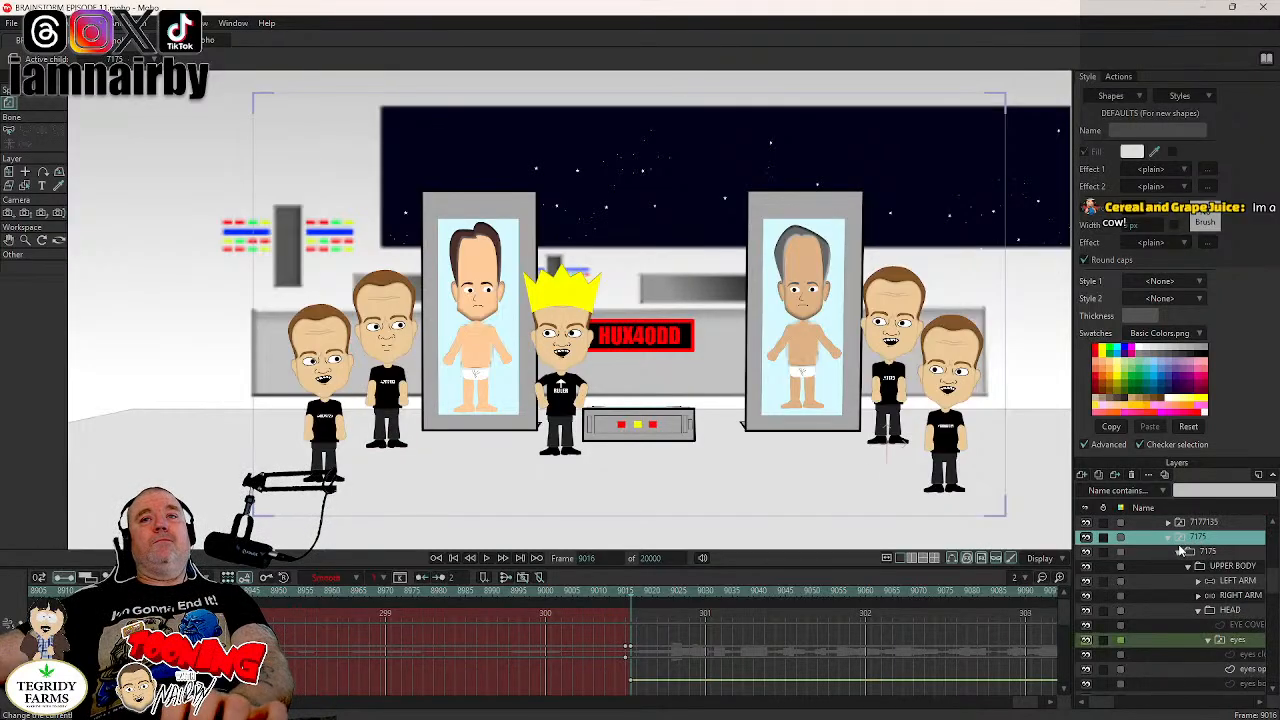
click(1230, 581)
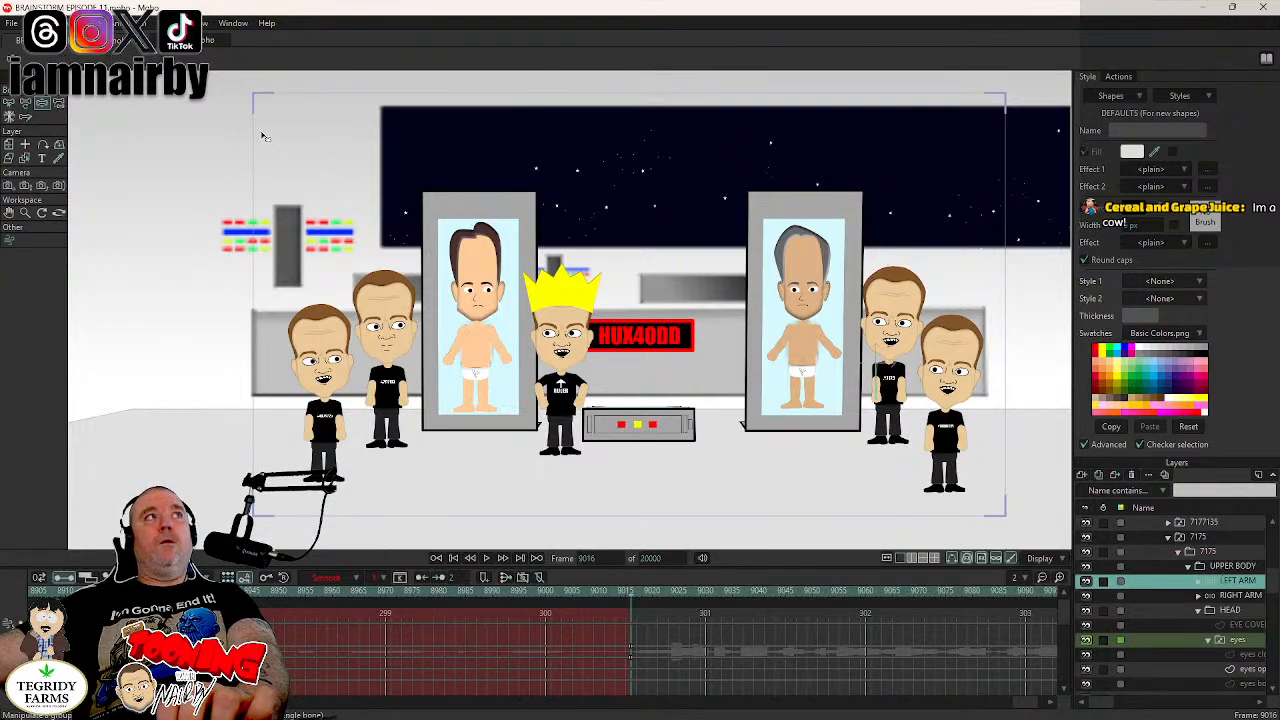
scroll(905, 398, up, 3)
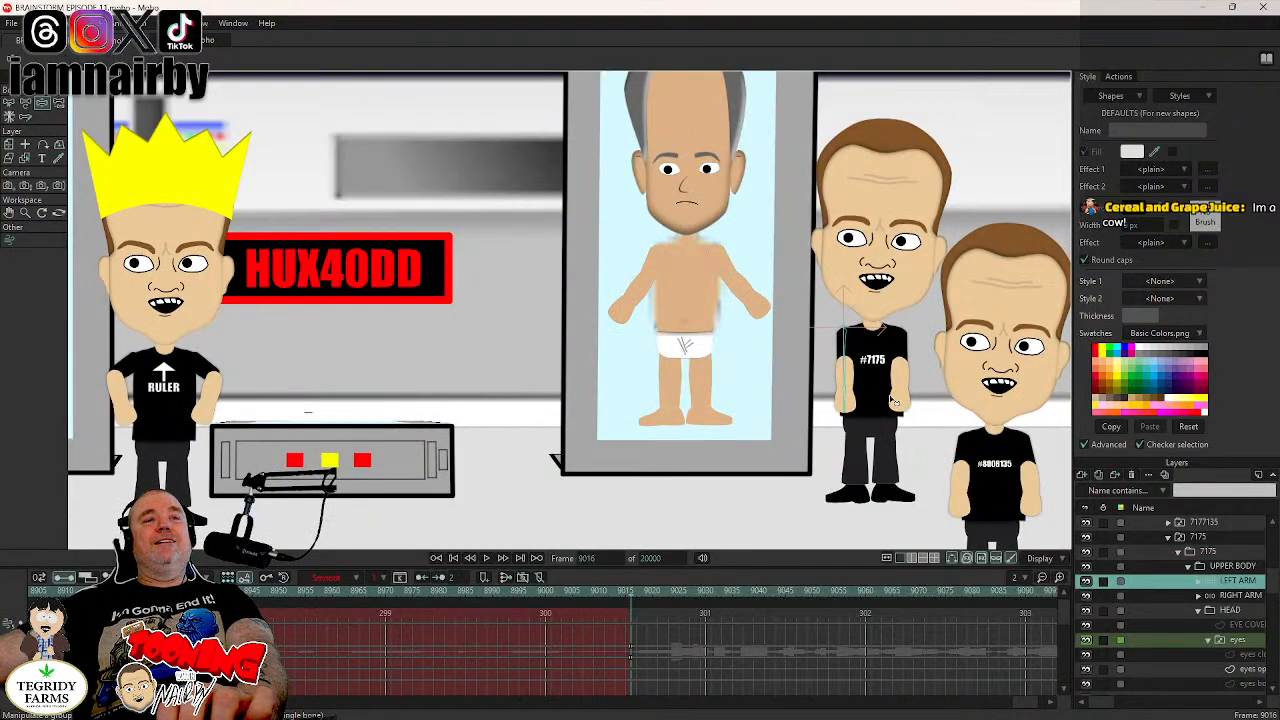
- Try swinging boobien 7175's left and right arms outward at frame 9016, and undo the right arm's swing
drag(845, 408, 830, 453)
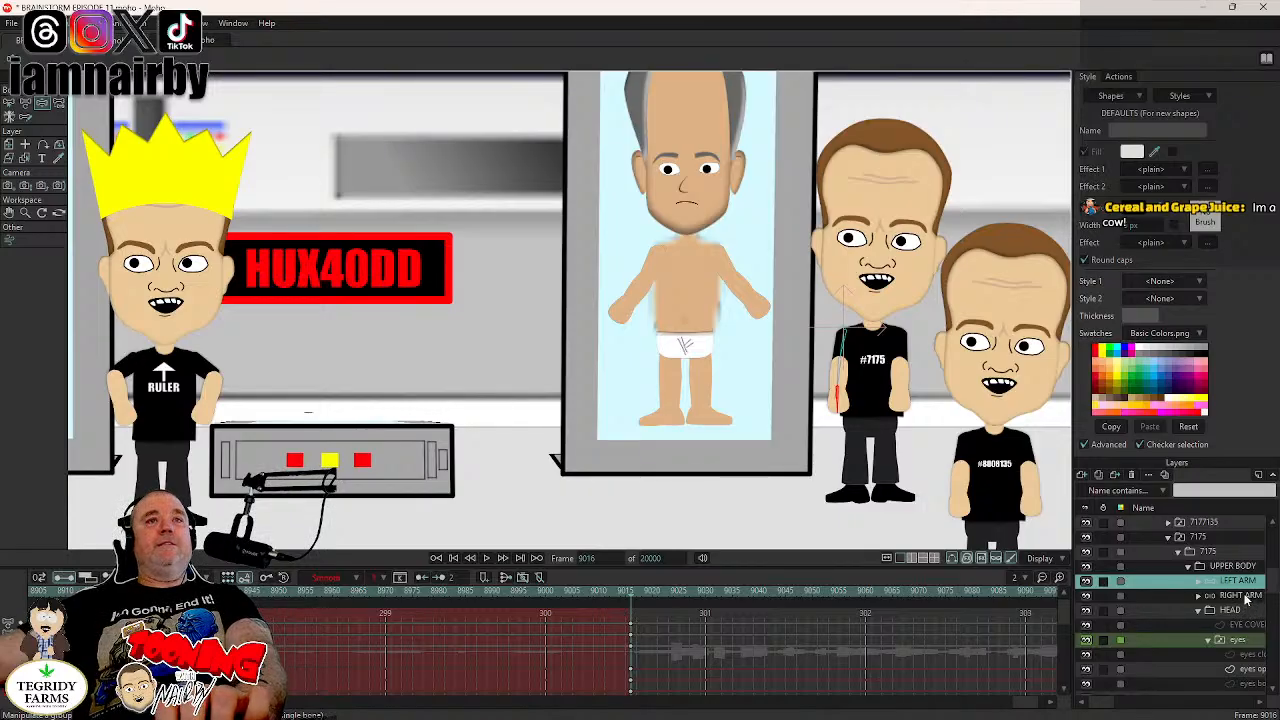
click(1240, 596)
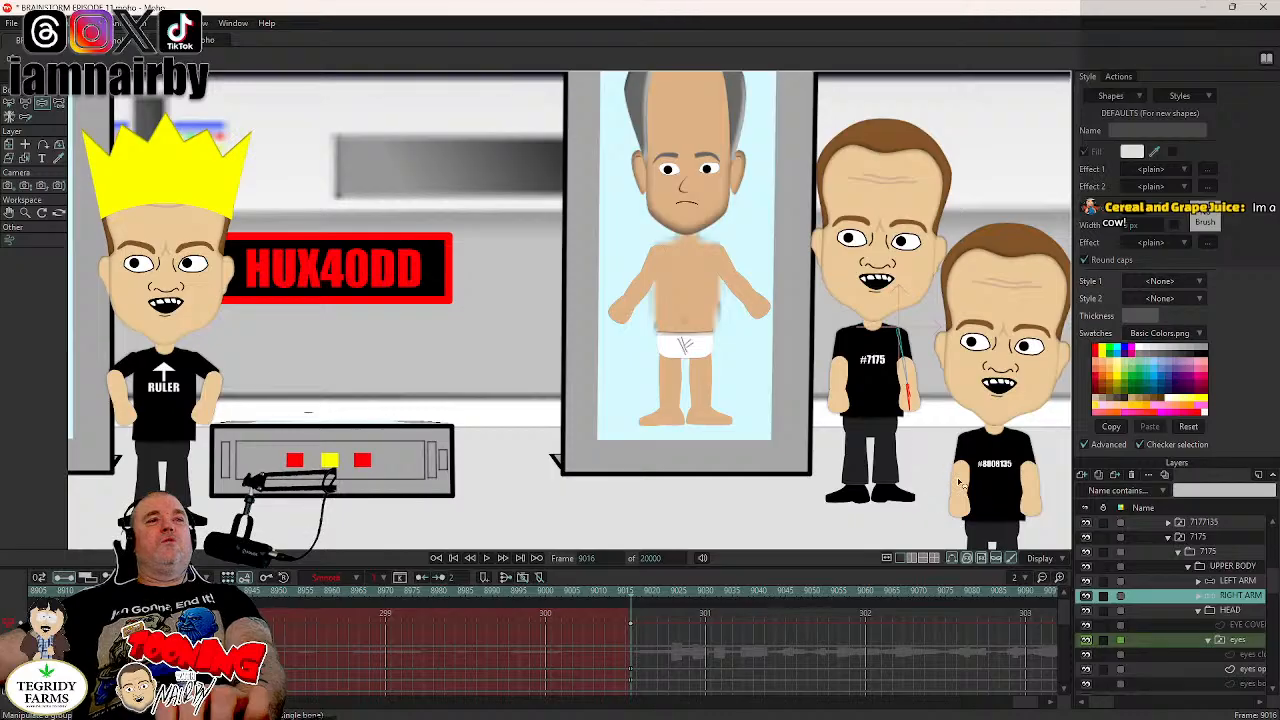
click(947, 511)
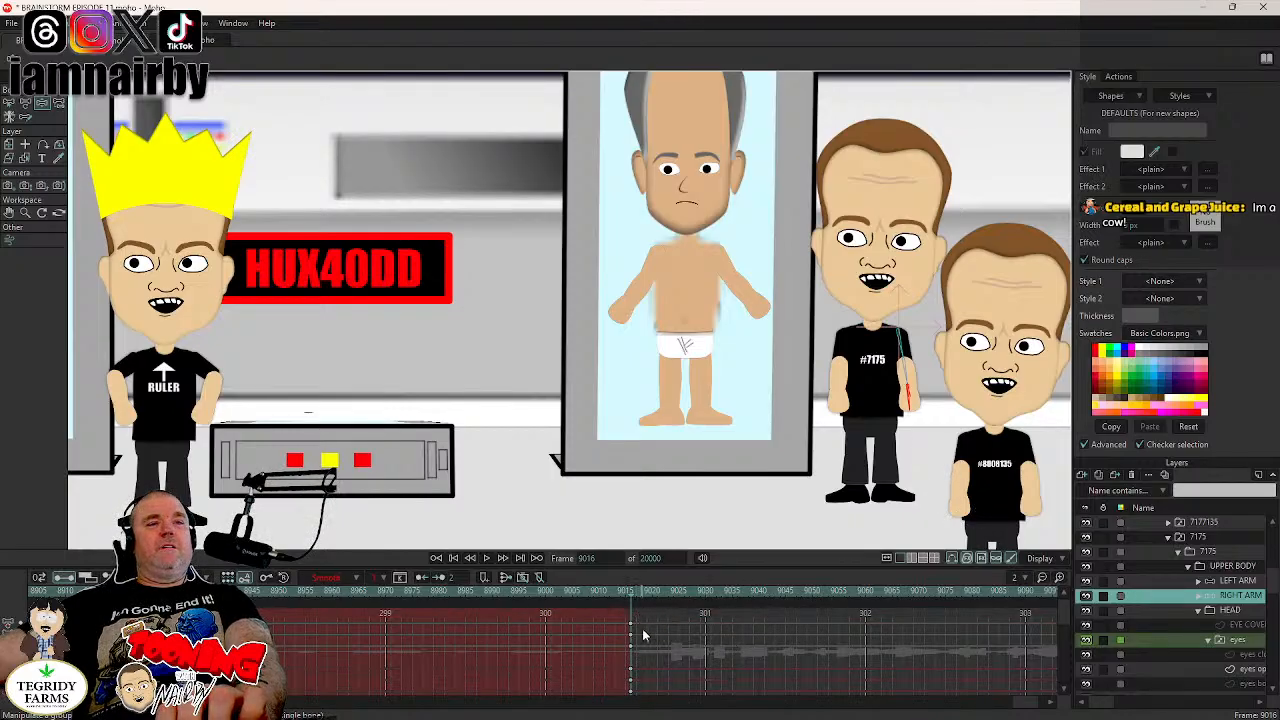
key(ctrl+z)
key(ctrl+z)
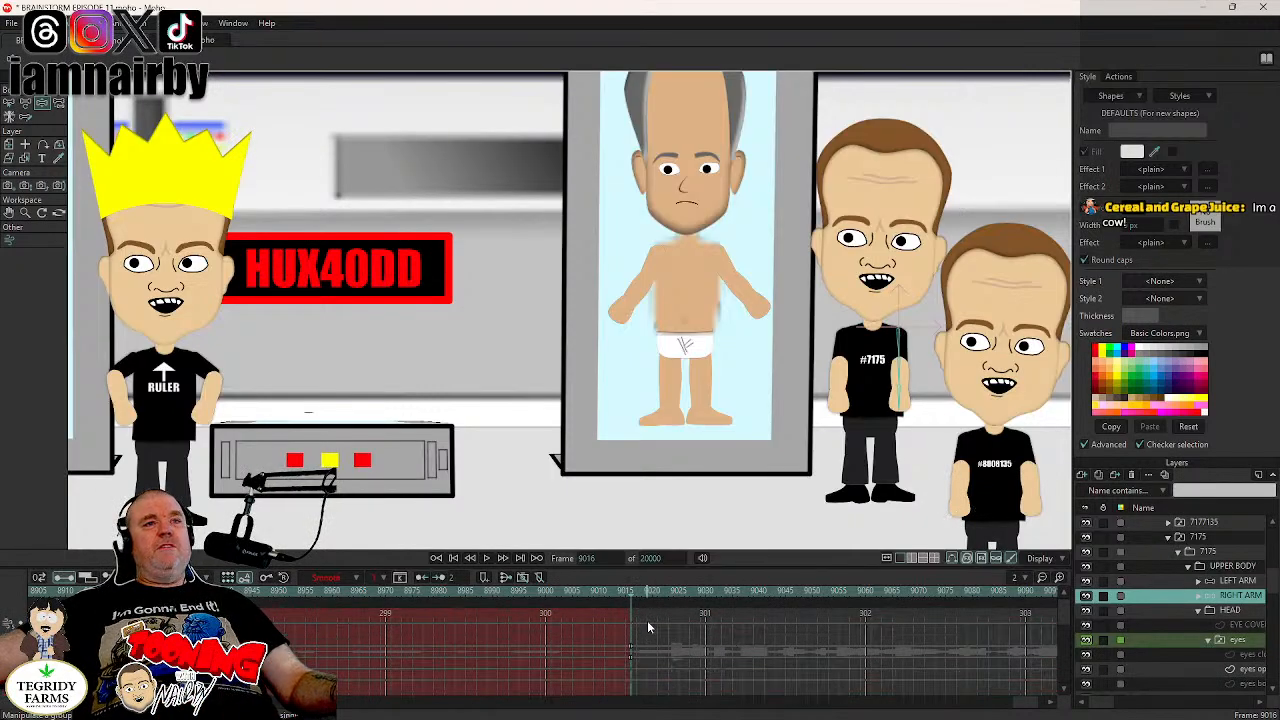
- Key boobien 7175's RIGHT ARM bones at rest and swung slightly outward, shift both poses before frame 9016, and step through the neighbouring frames
click(899, 397)
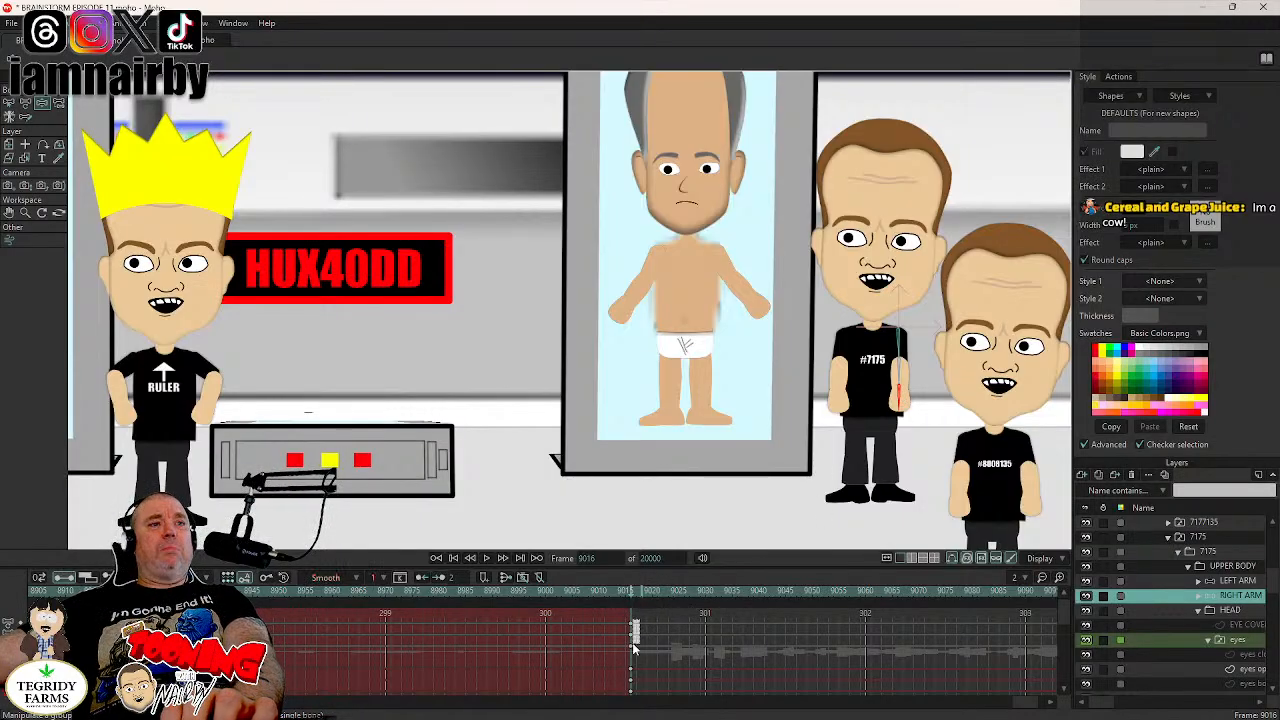
drag(632, 650, 627, 652)
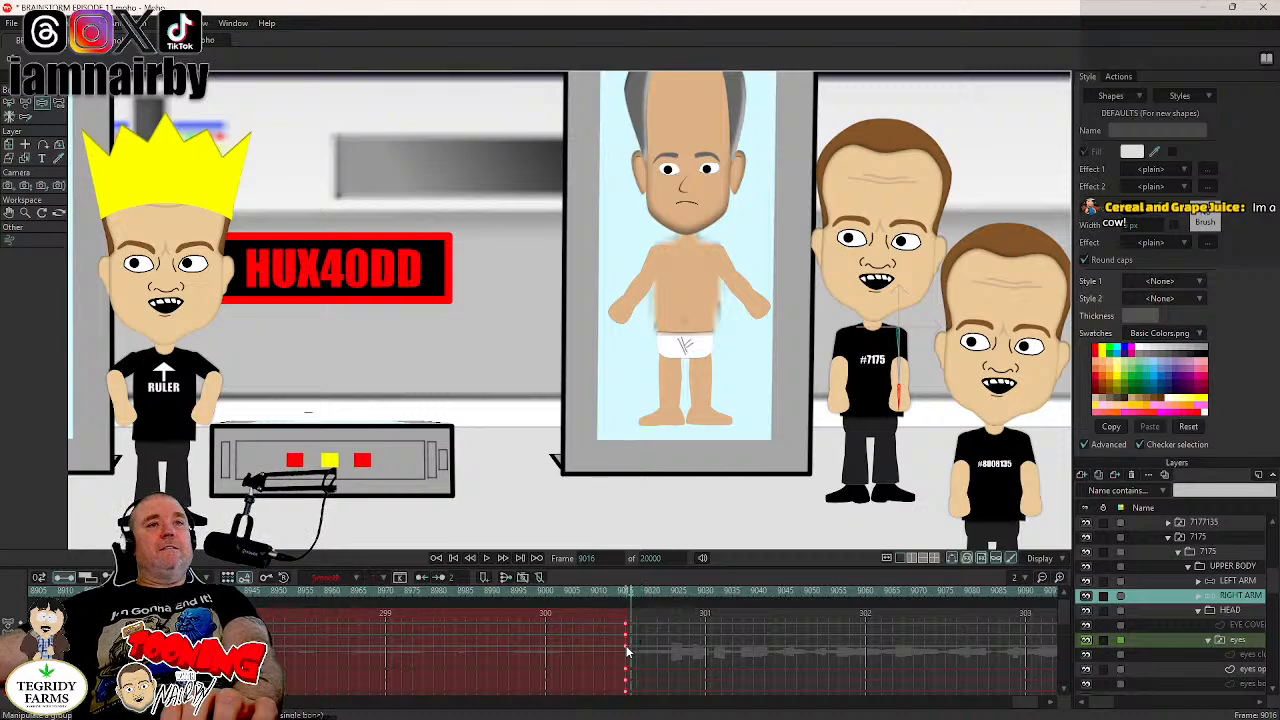
drag(903, 409, 918, 436)
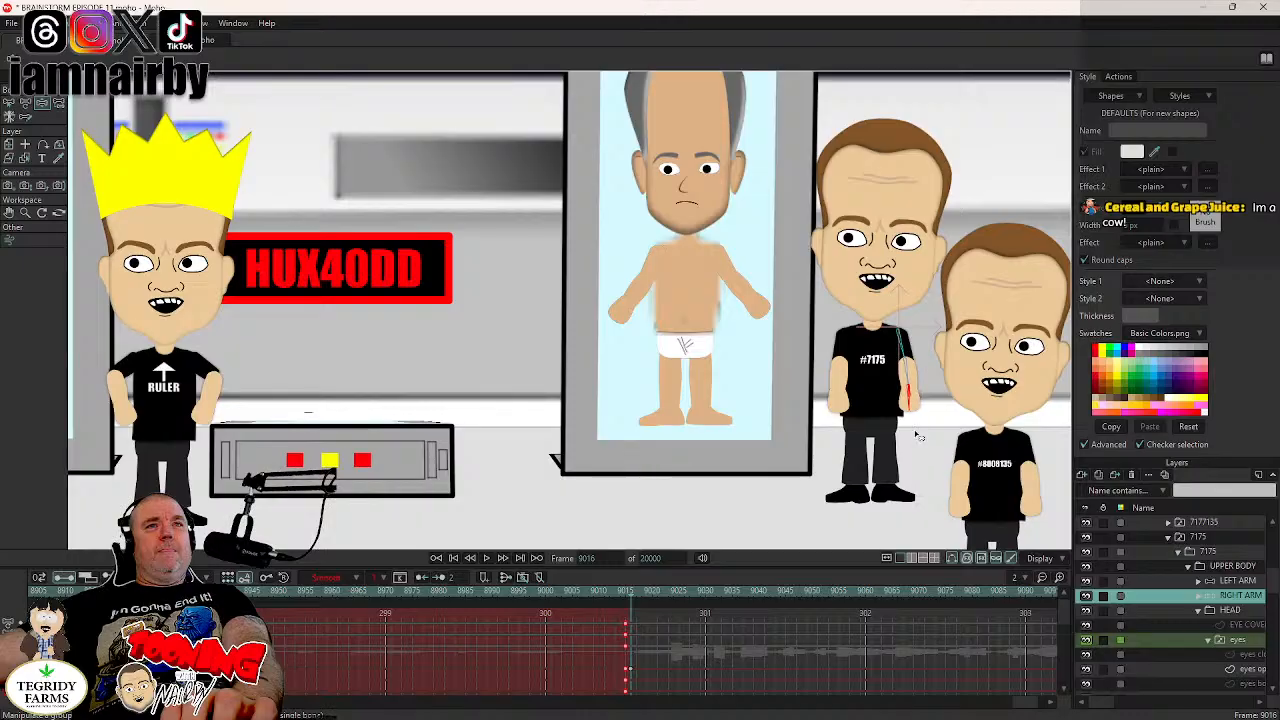
drag(646, 618, 614, 651)
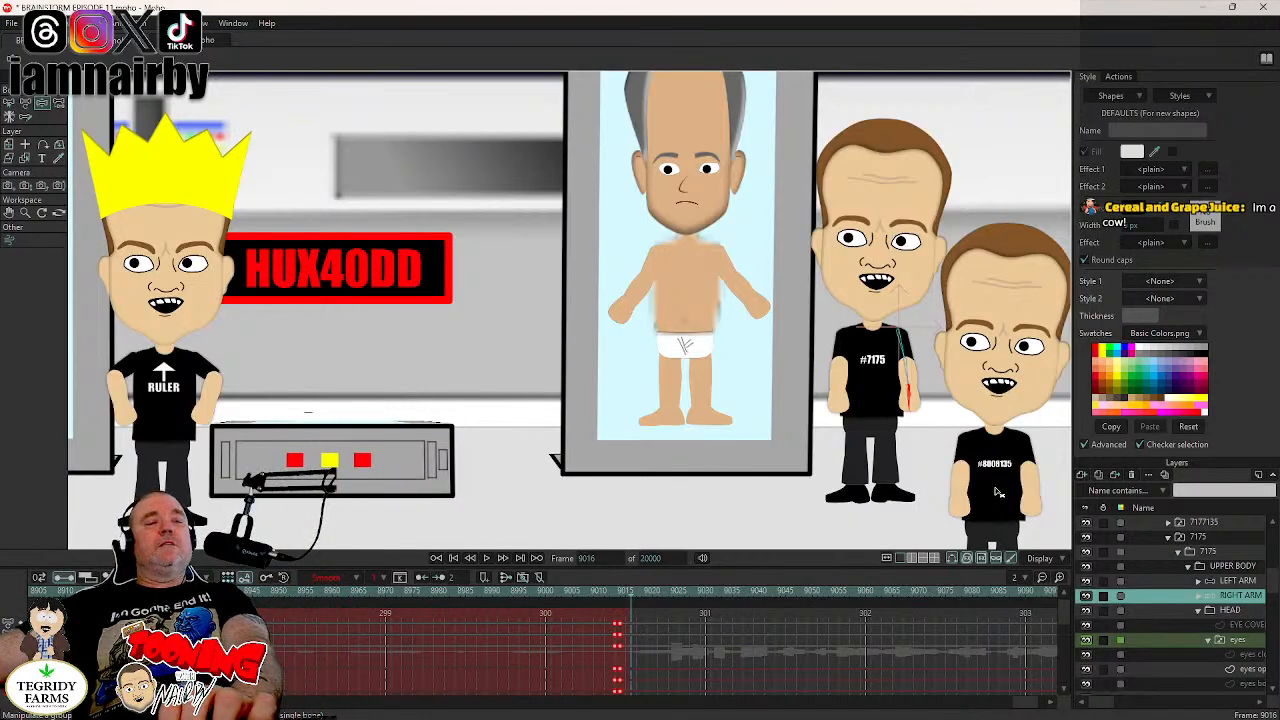
key(Left)
key(Left)
key(Left)
key(Right)
key(Right)
key(Right)
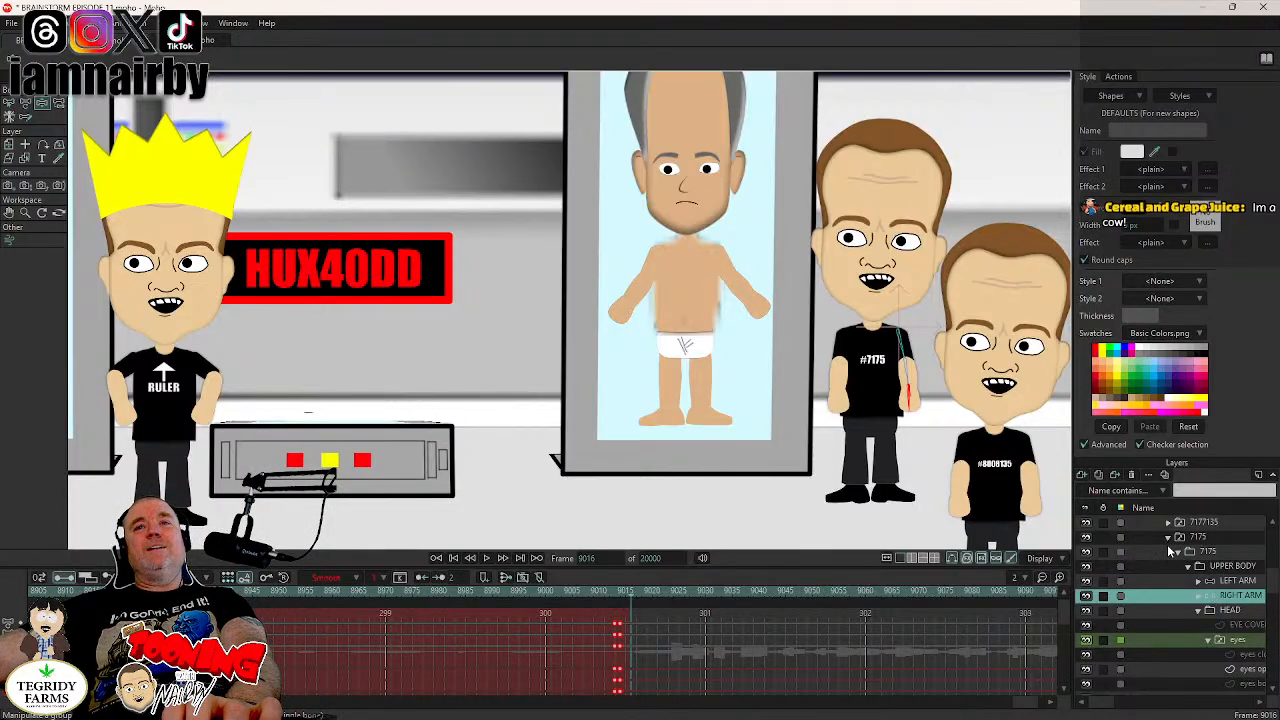
click(1238, 582)
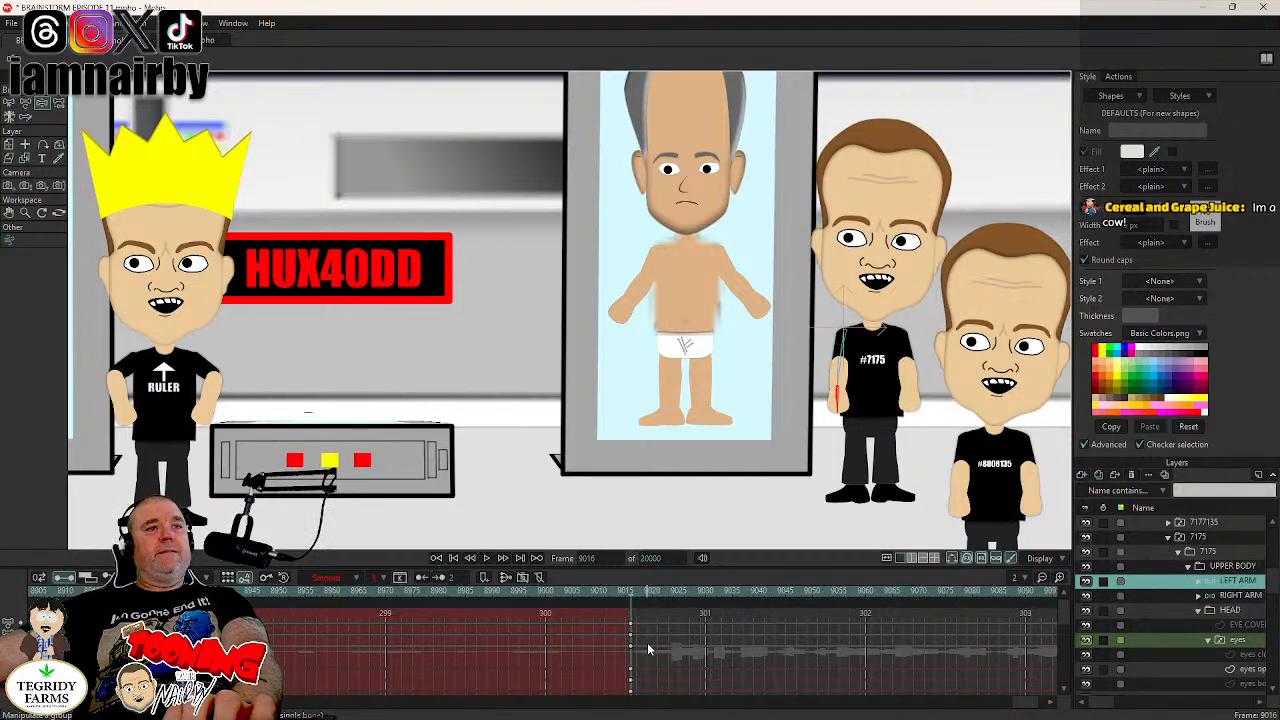
drag(636, 621, 626, 668)
key(Delete)
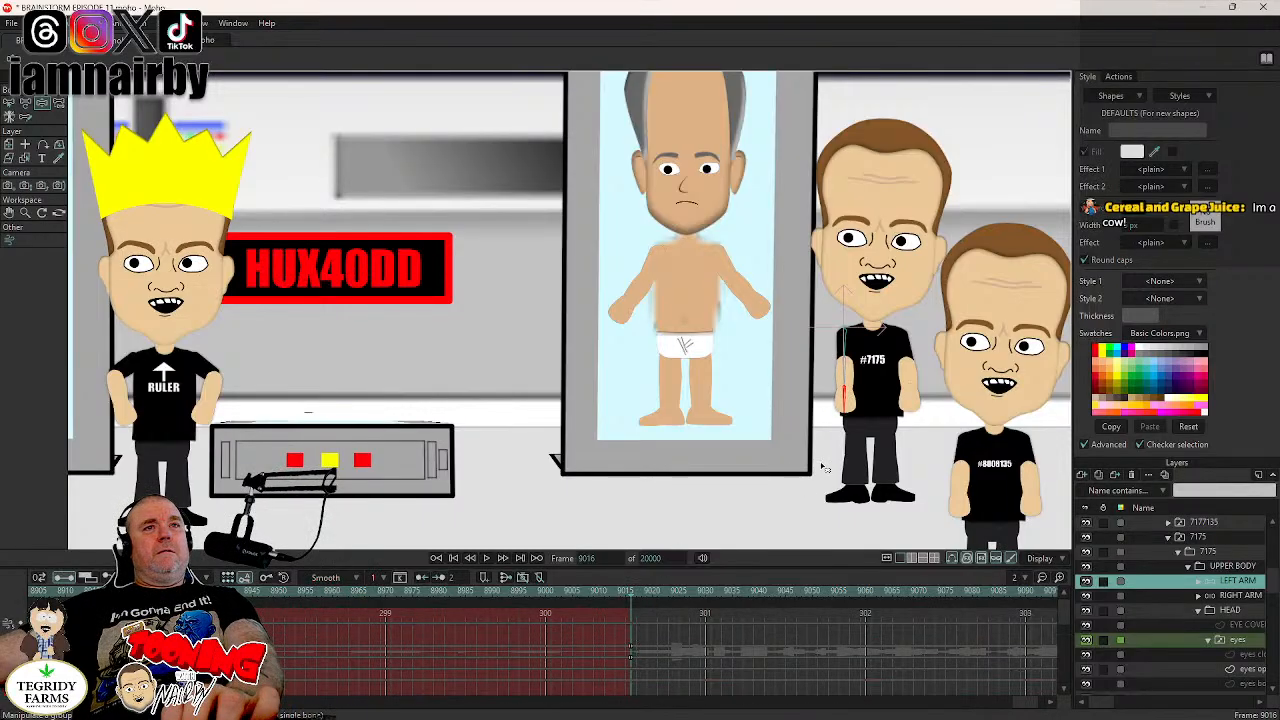
click(845, 401)
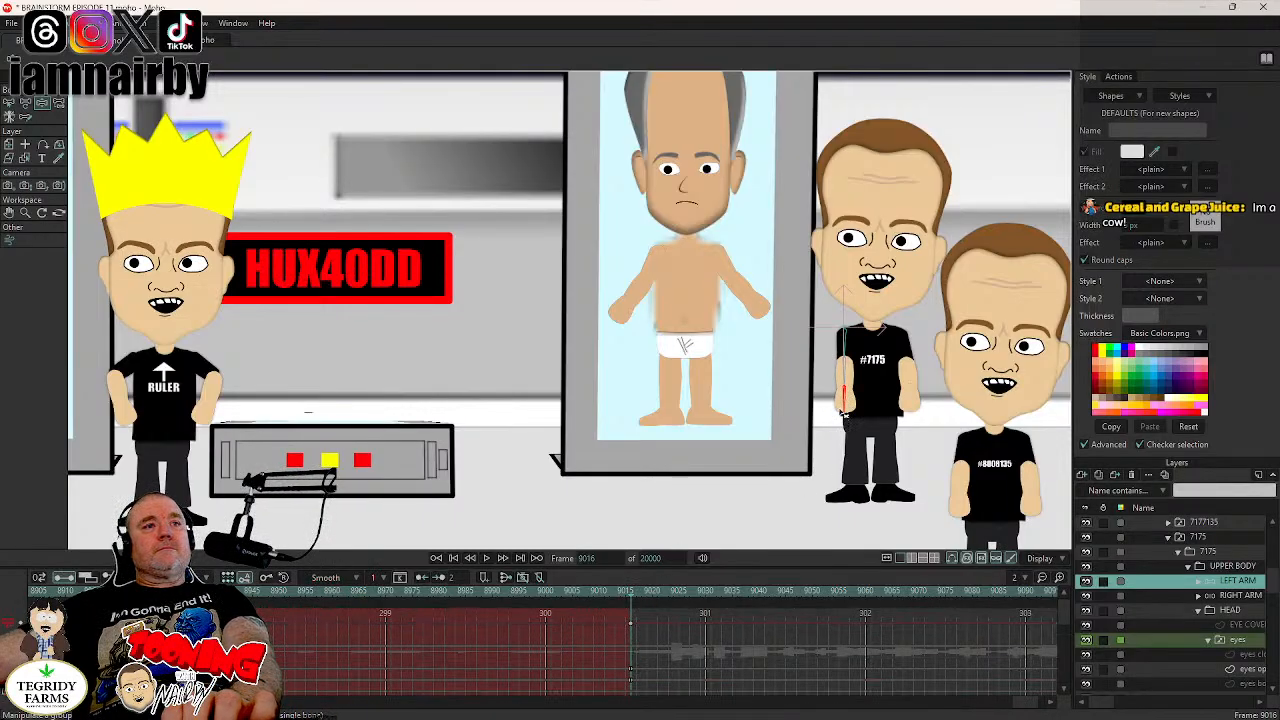
drag(638, 615, 620, 652)
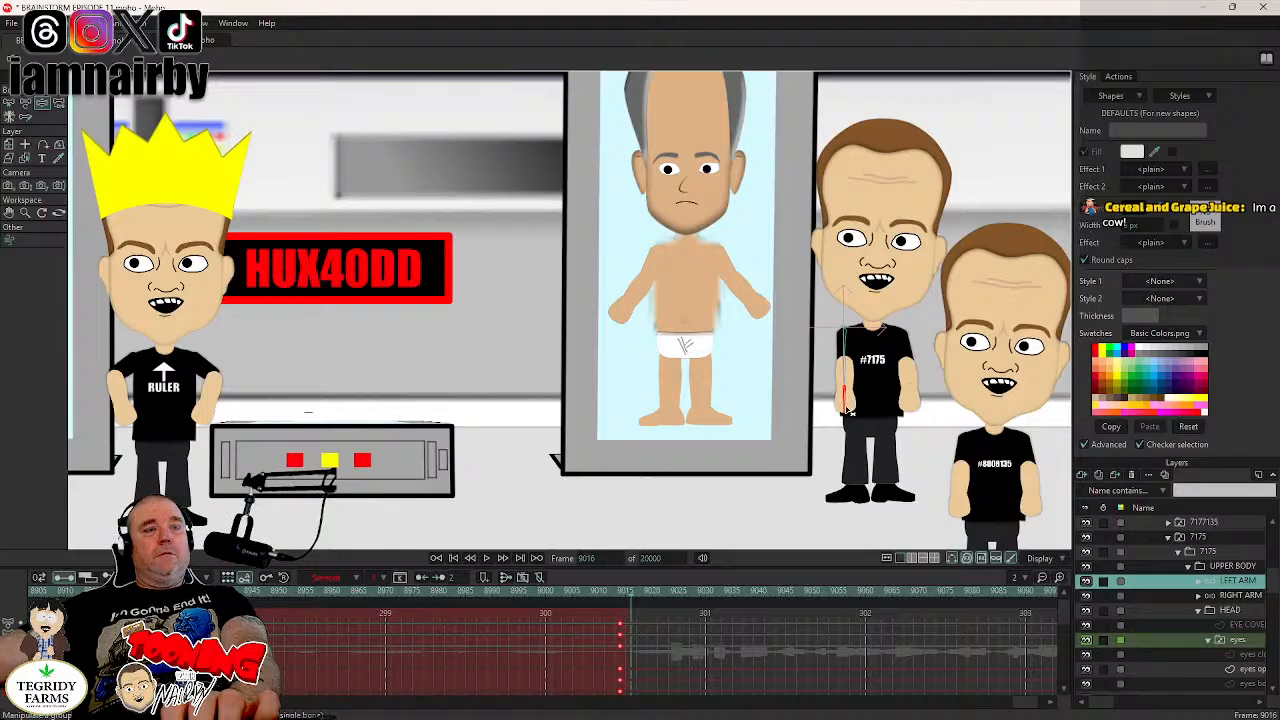
drag(846, 410, 831, 432)
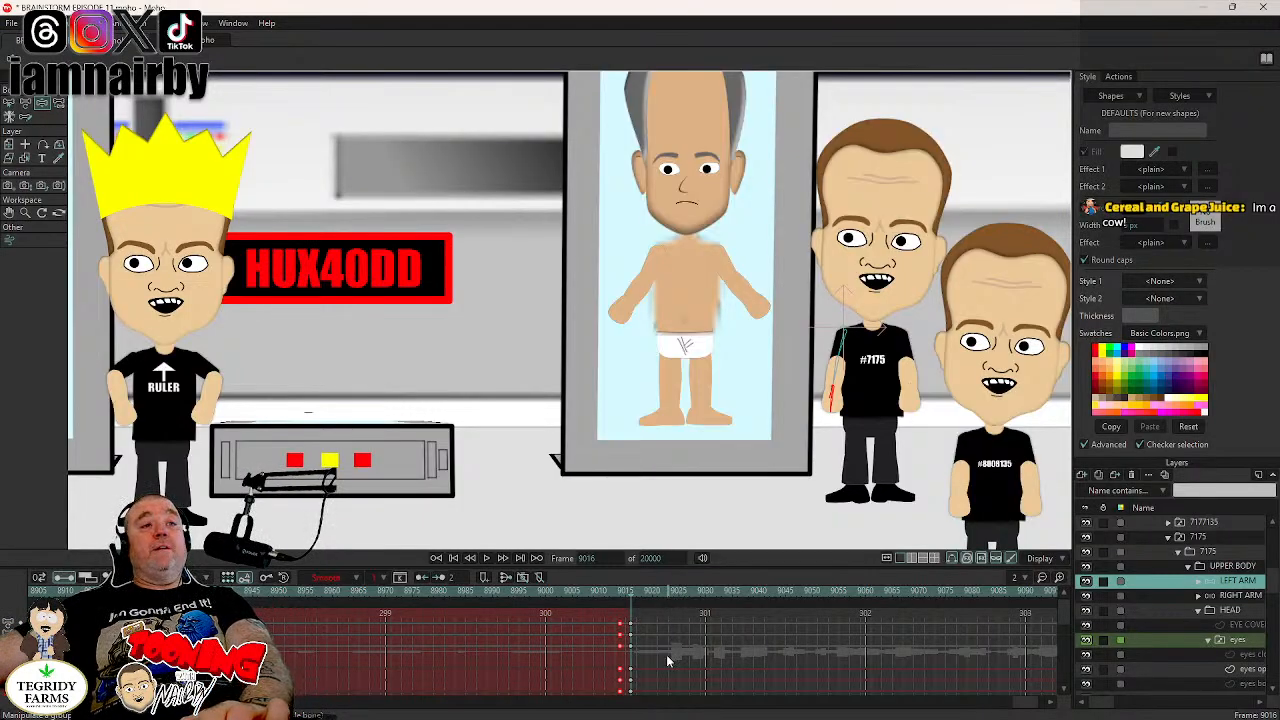
drag(642, 614, 627, 651)
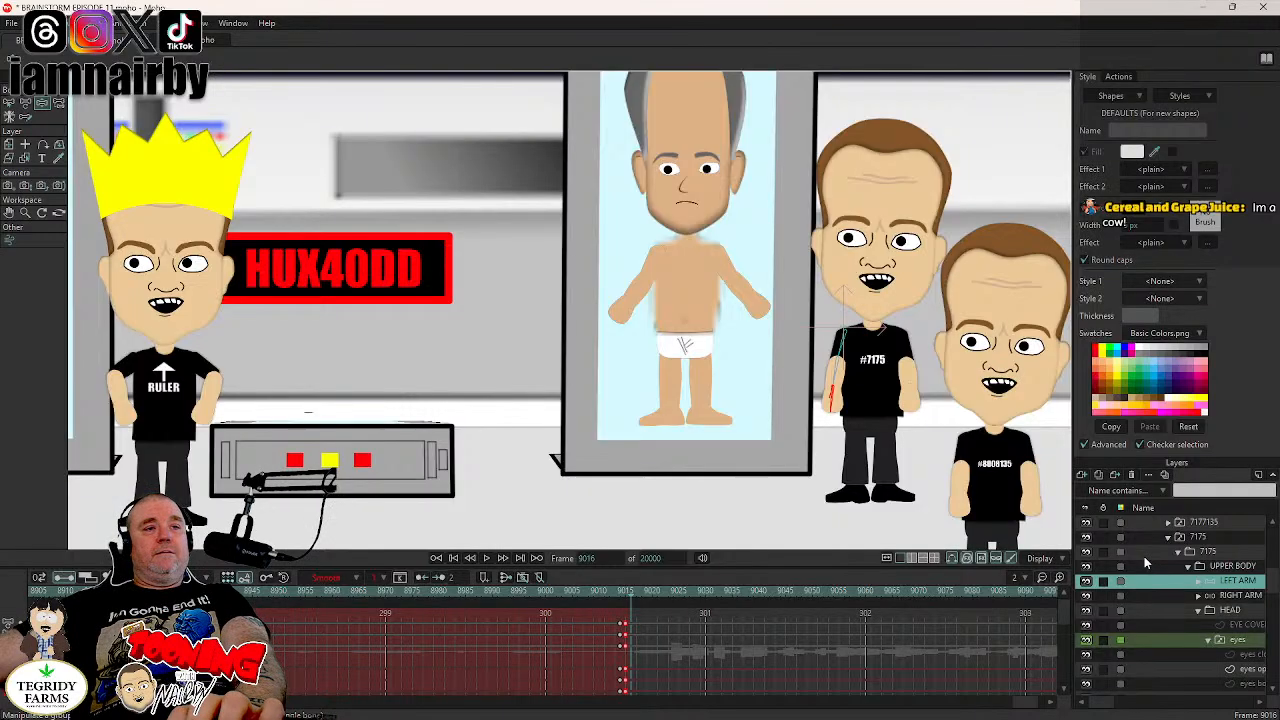
click(1222, 598)
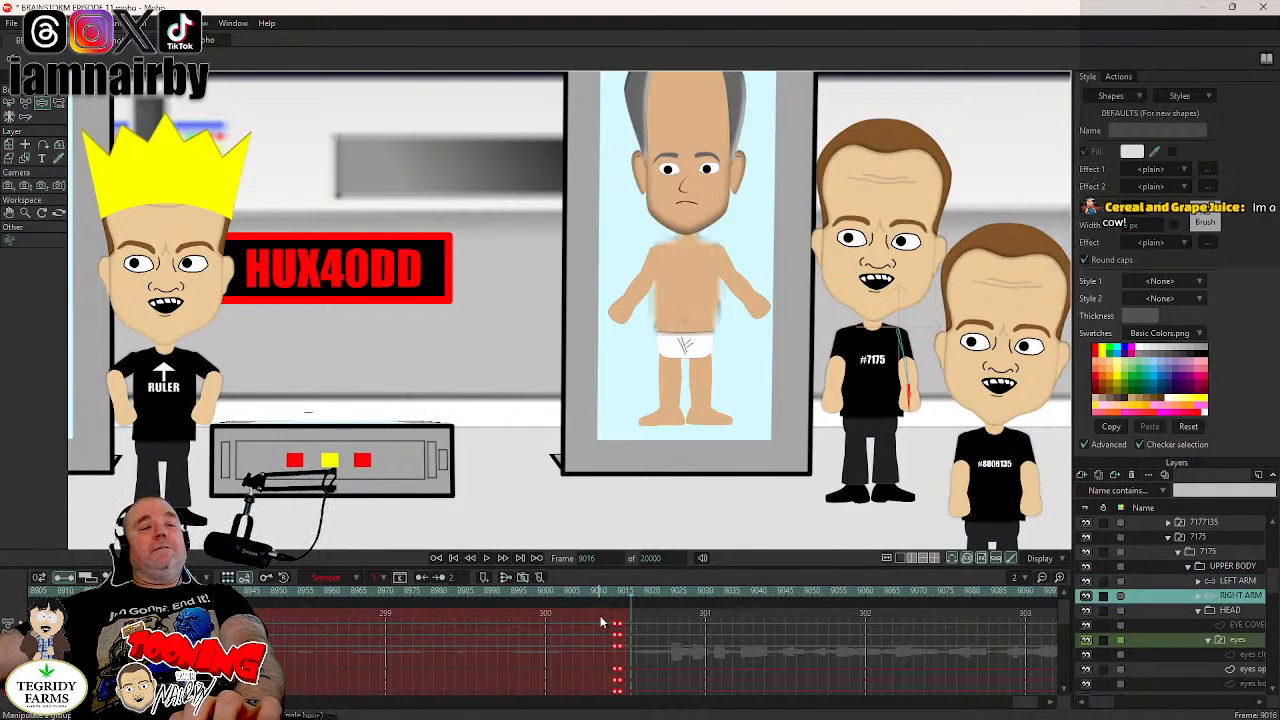
click(621, 591)
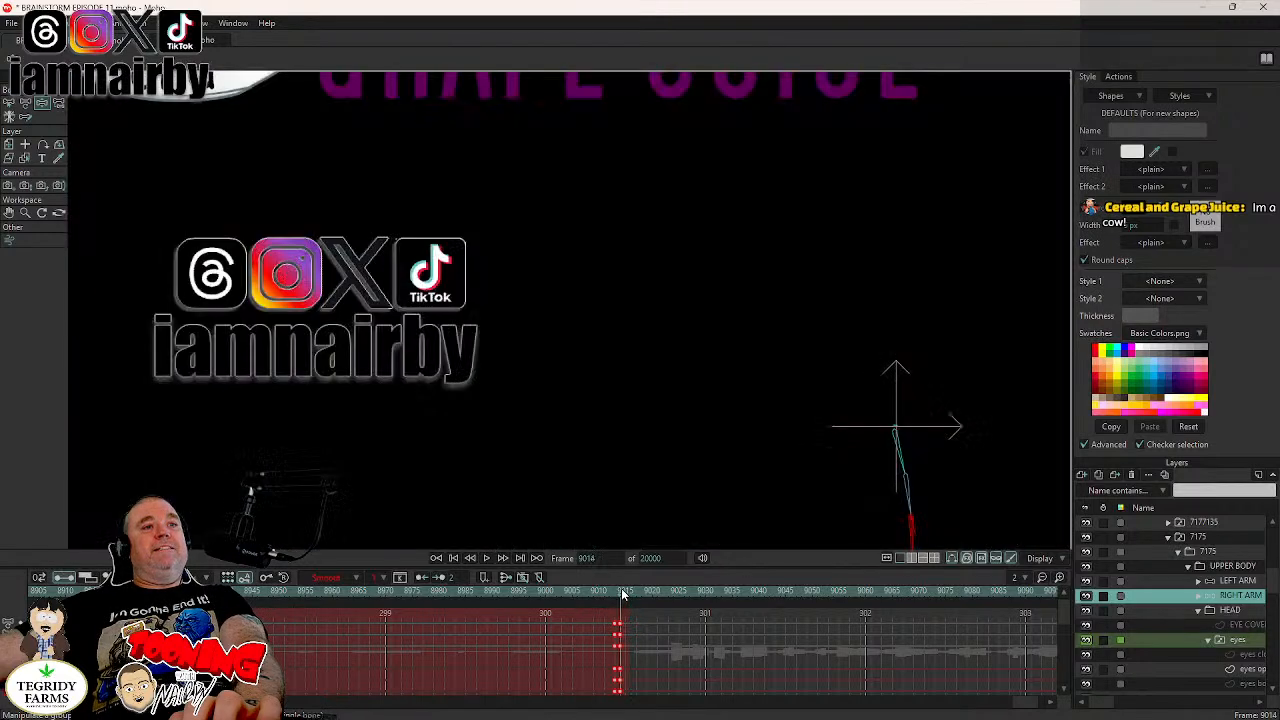
key(Right)
key(Right)
key(Right)
key(Right)
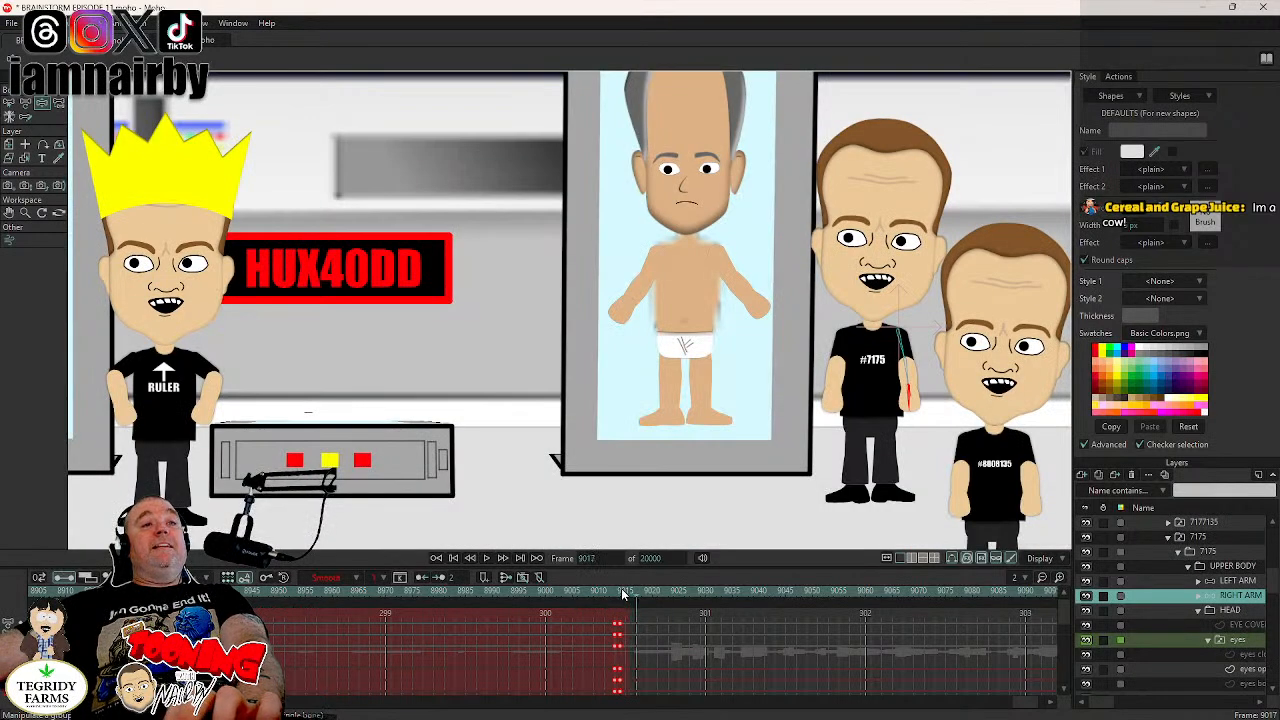
key(Left)
key(Left)
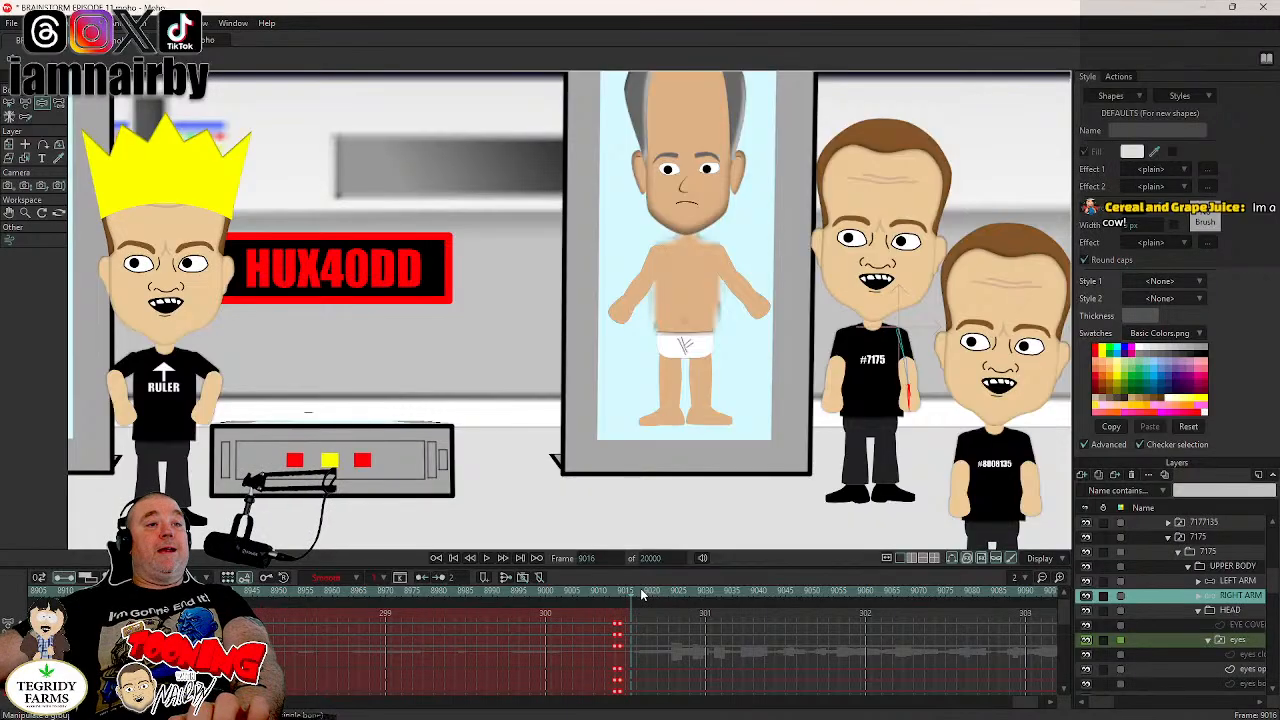
- Save the project and compare frames 9015 and 9016 at the scene change
key(ctrl+s)
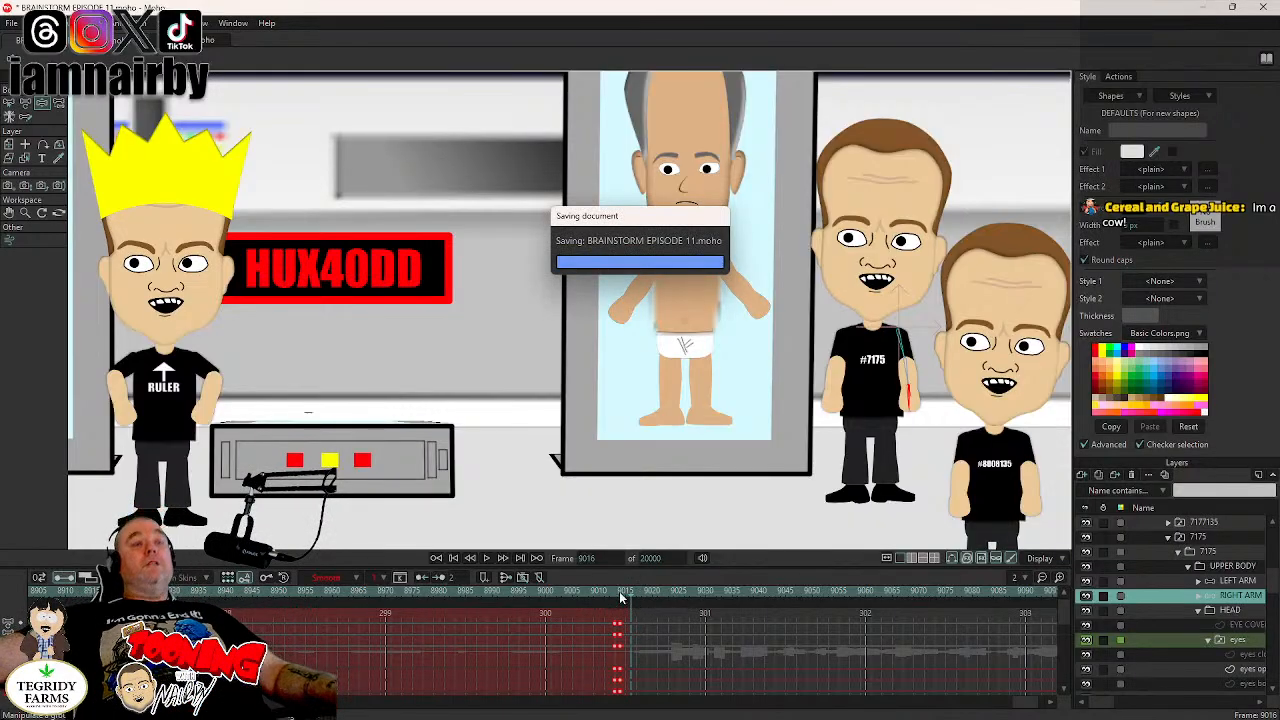
click(624, 594)
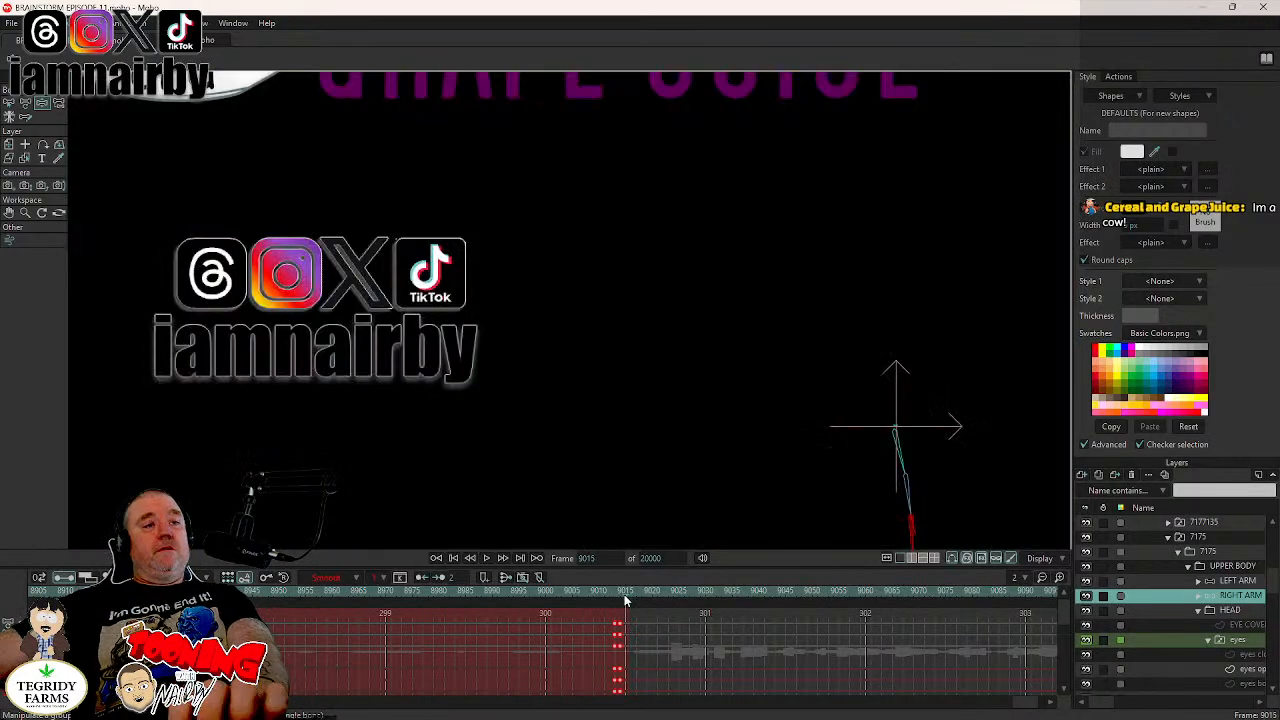
key(Right)
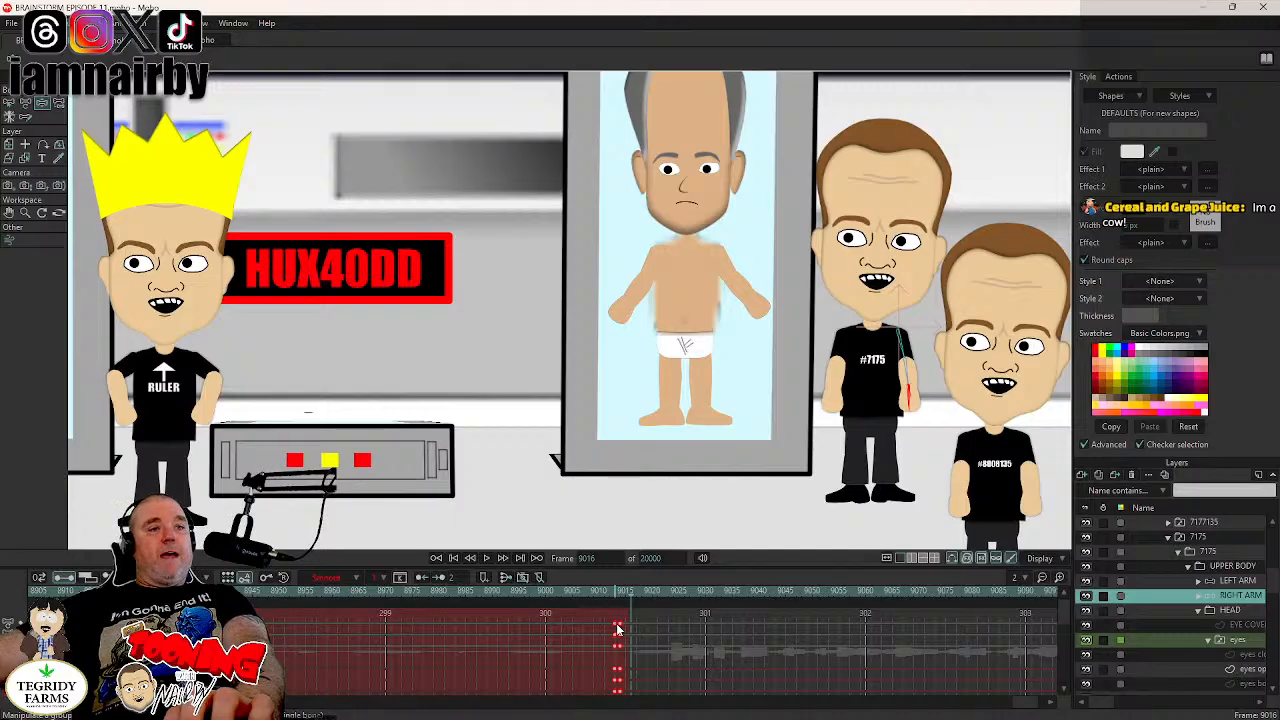
- Shift boobien 7175's RIGHT ARM keyframes one frame later to frames 9014 and 9015, compare frames 9015 and 9016, and save the project
drag(617, 628, 622, 629)
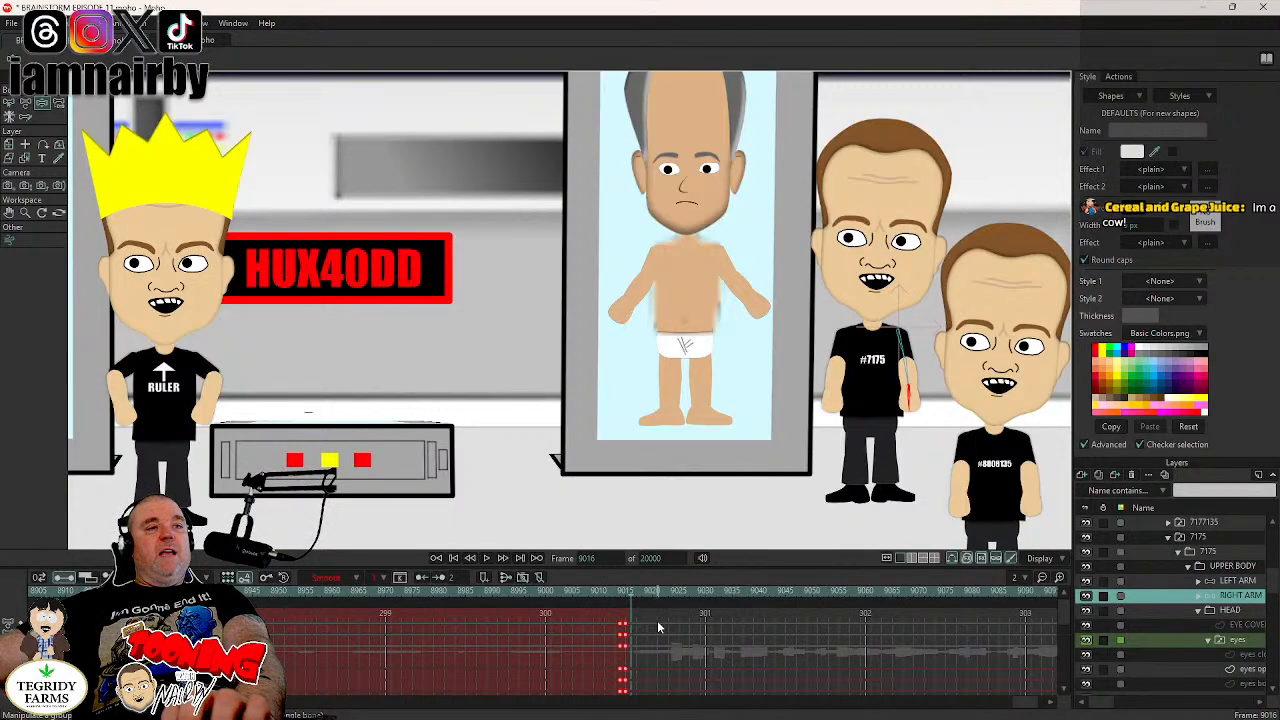
click(621, 595)
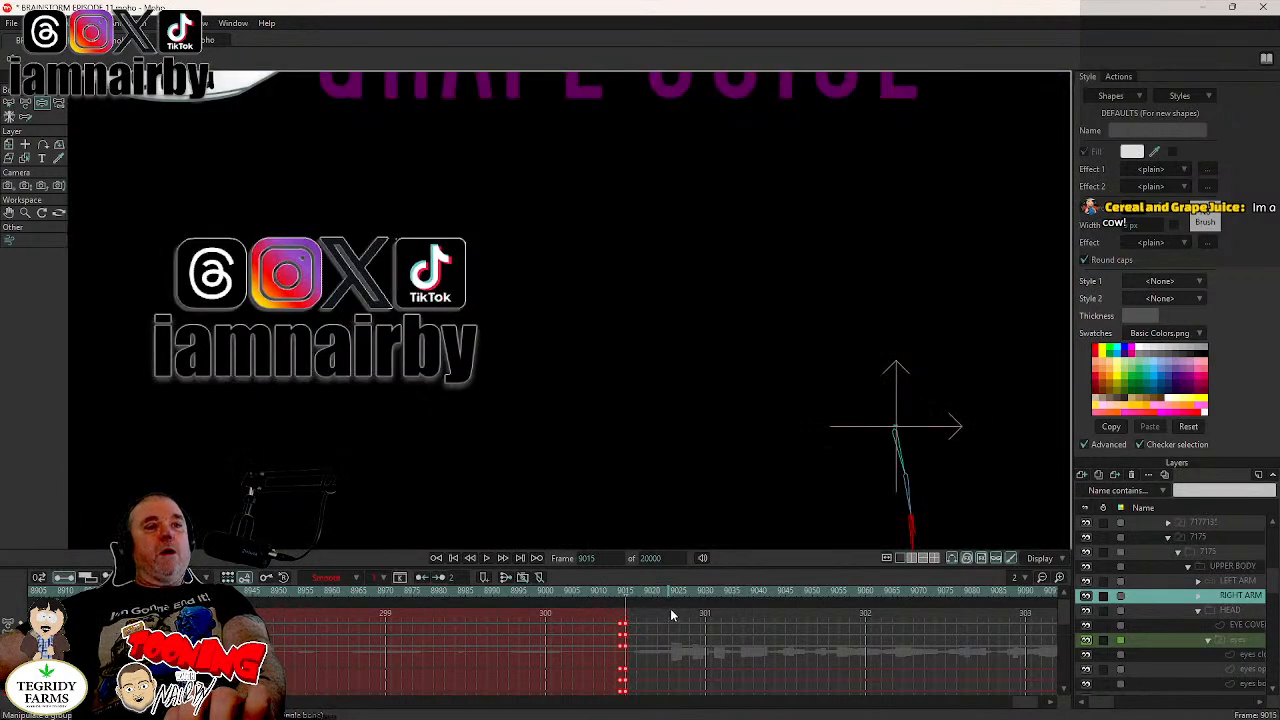
key(ctrl+Right)
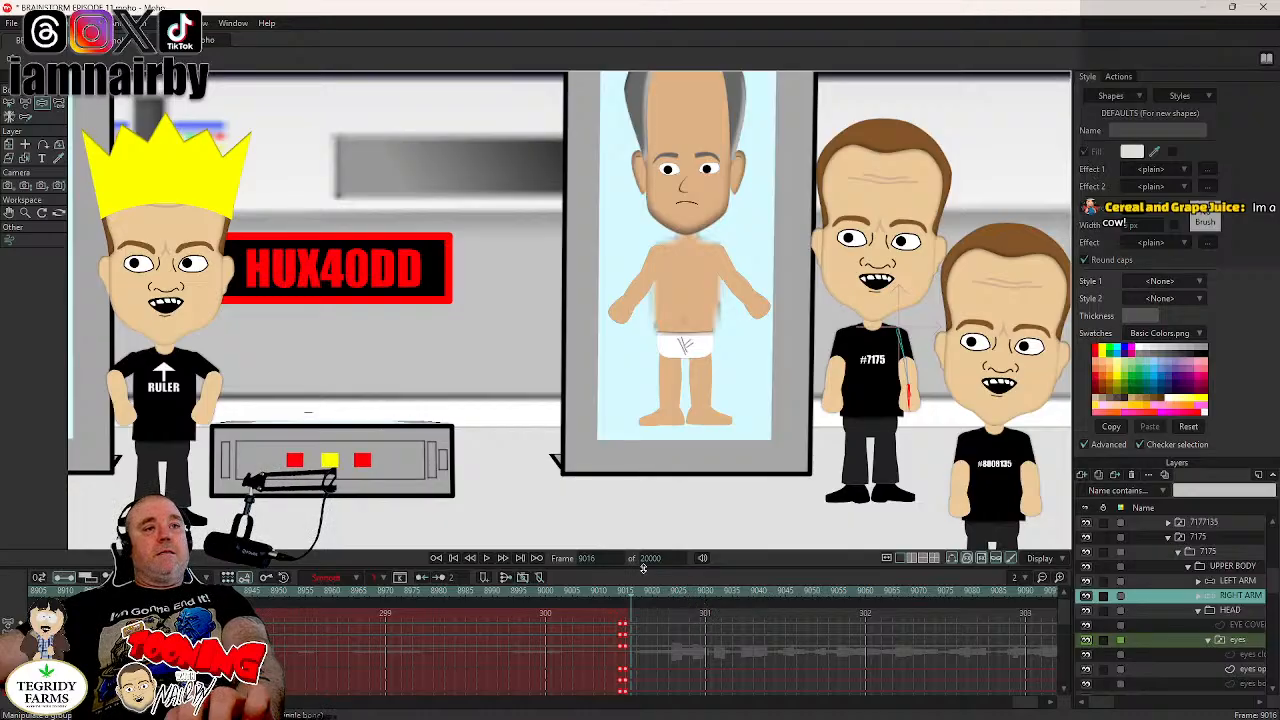
key(ctrl+Left)
key(ctrl+Right)
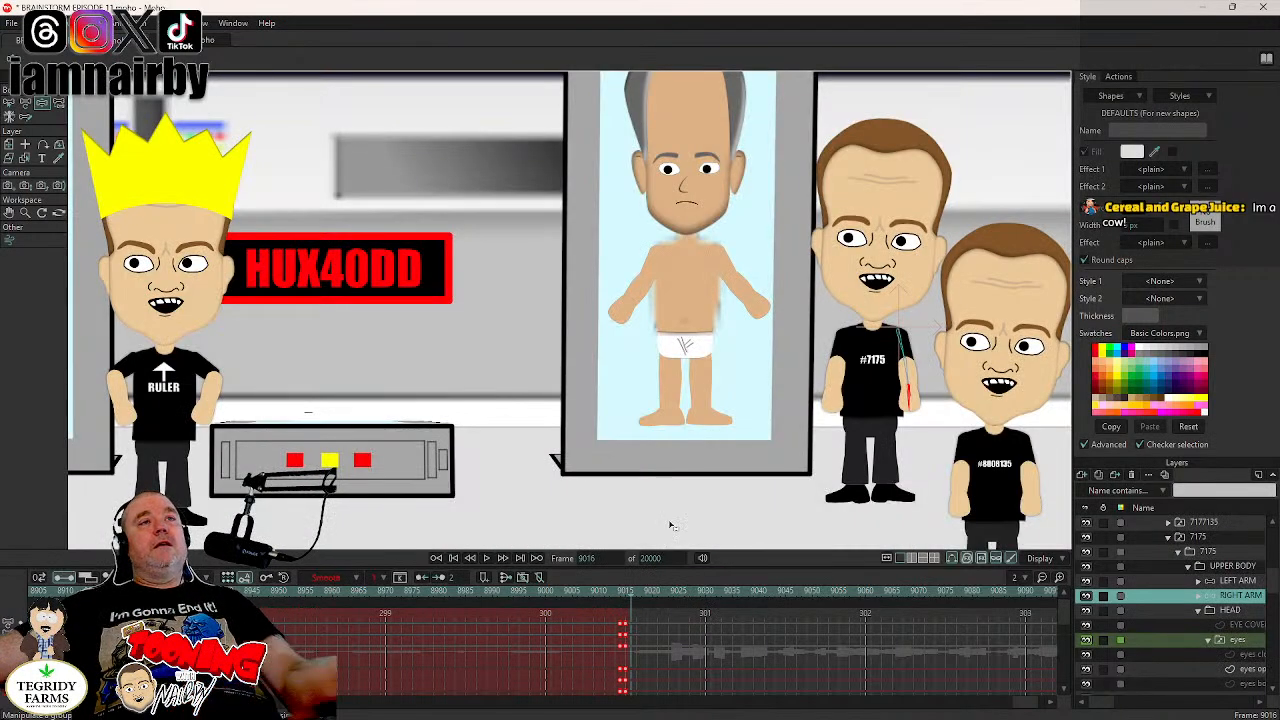
scroll(662, 395, down, 3)
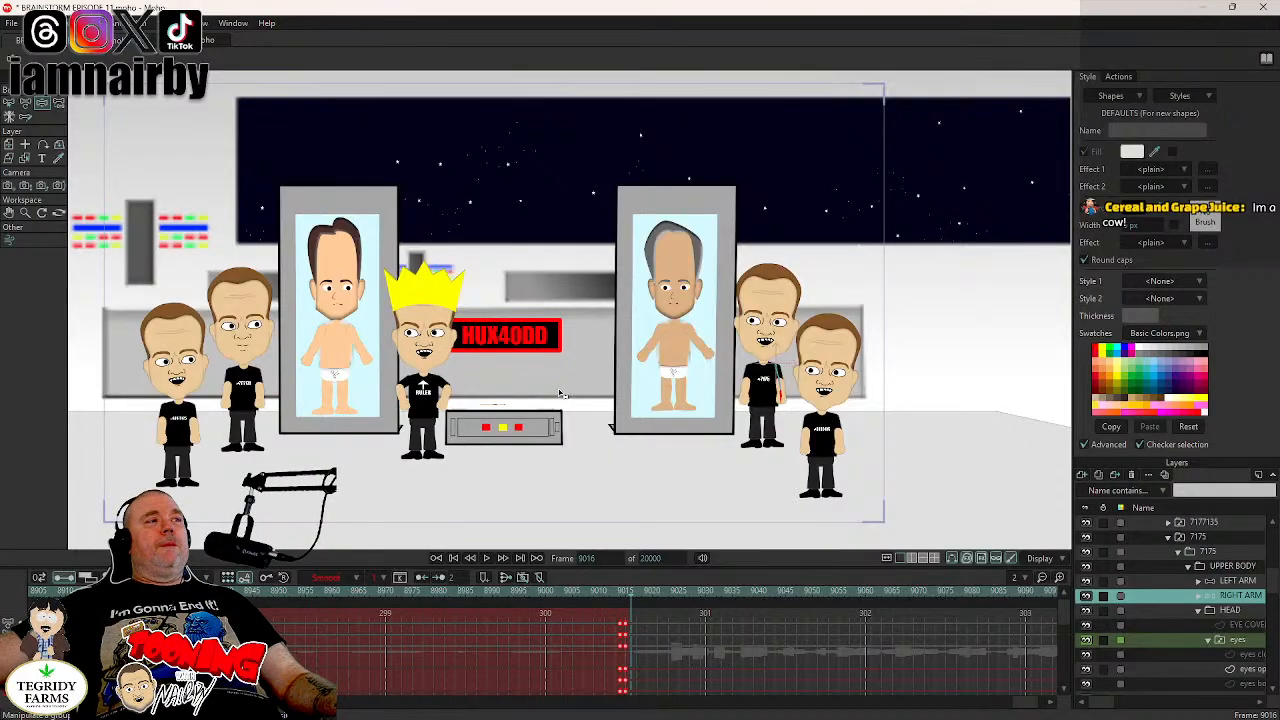
drag(562, 393, 630, 399)
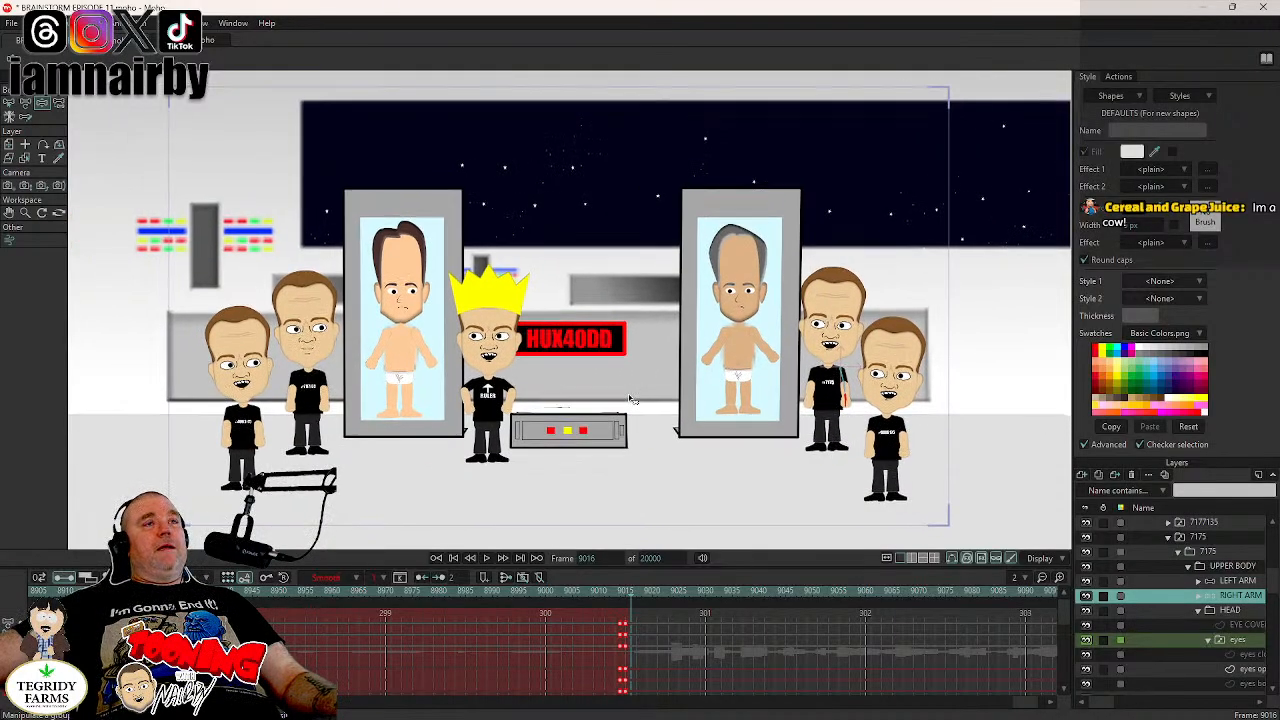
key(ctrl+s)
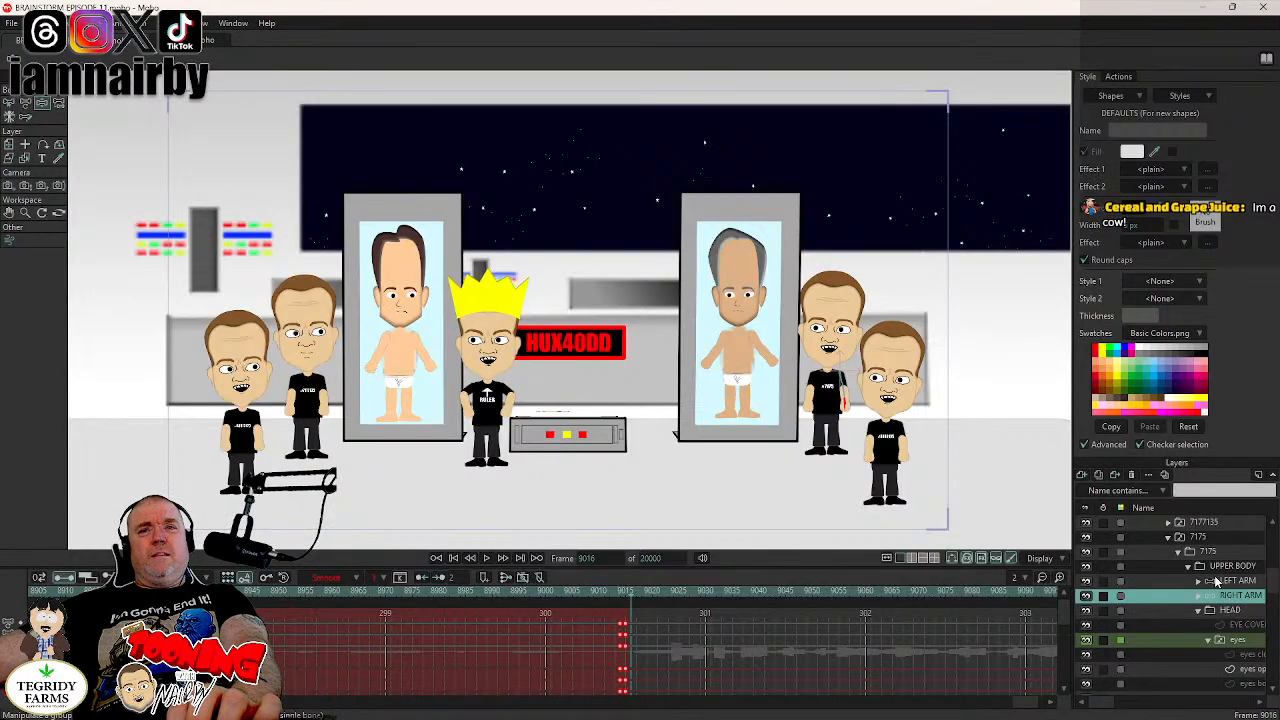
- Check the keyframe timing of boobien 7175's LEFT ARM and both arm layers of boobien 7177135
click(1238, 581)
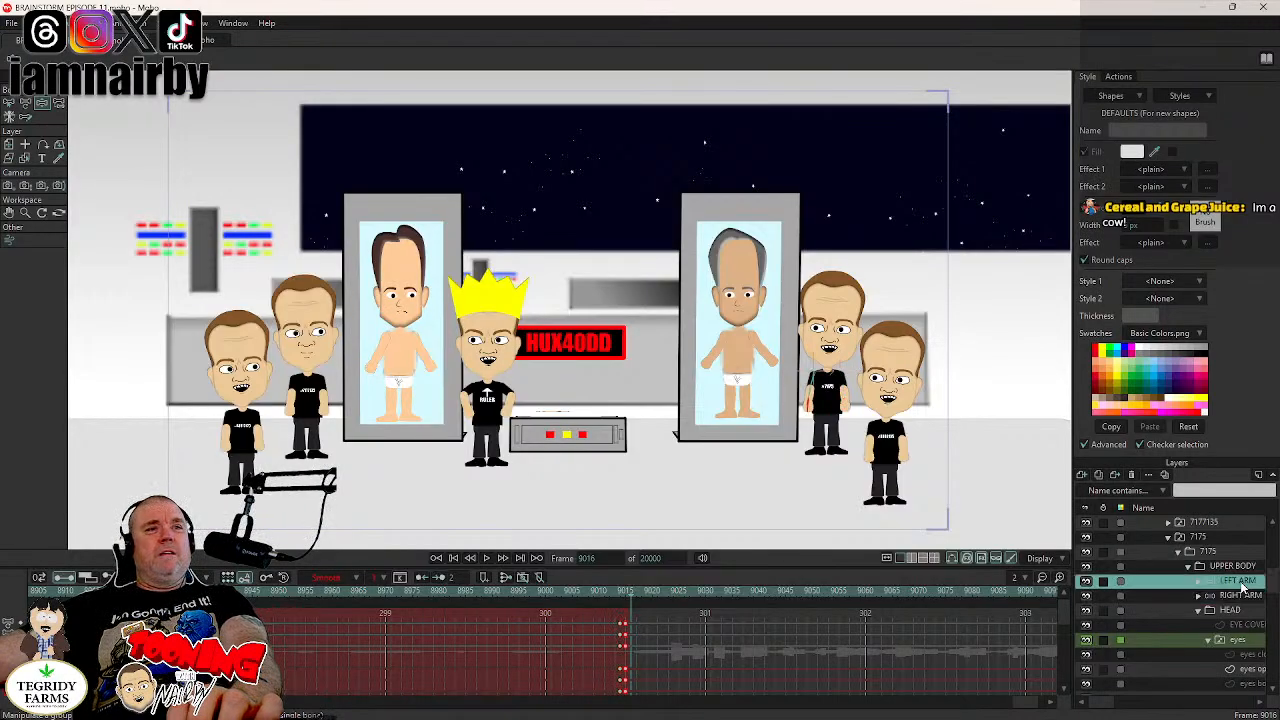
click(1168, 540)
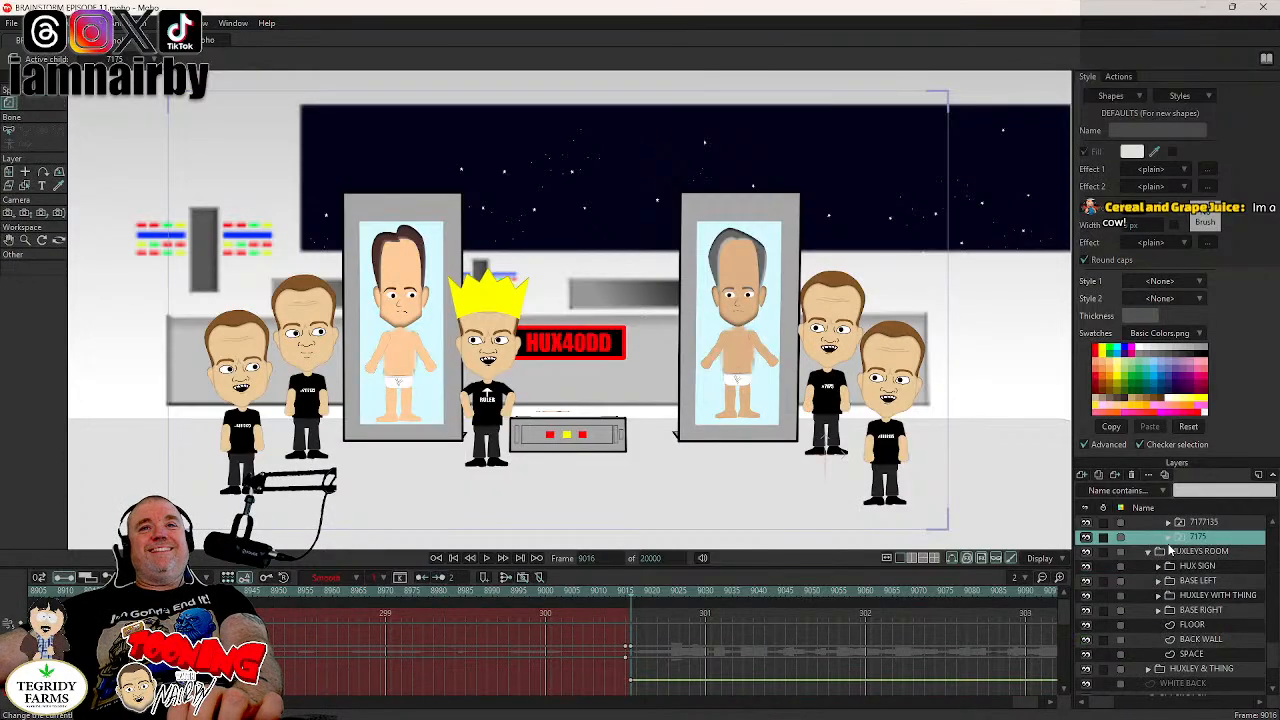
scroll(1169, 550, up, 1)
click(1168, 538)
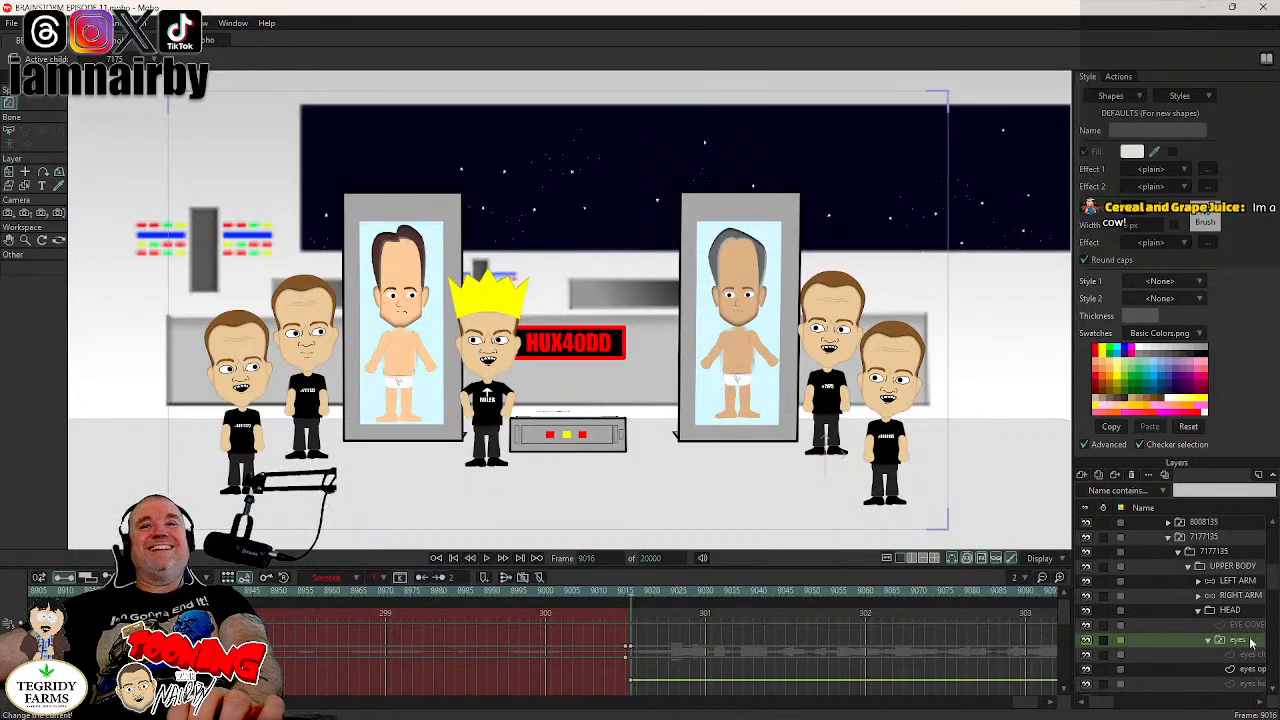
click(1240, 582)
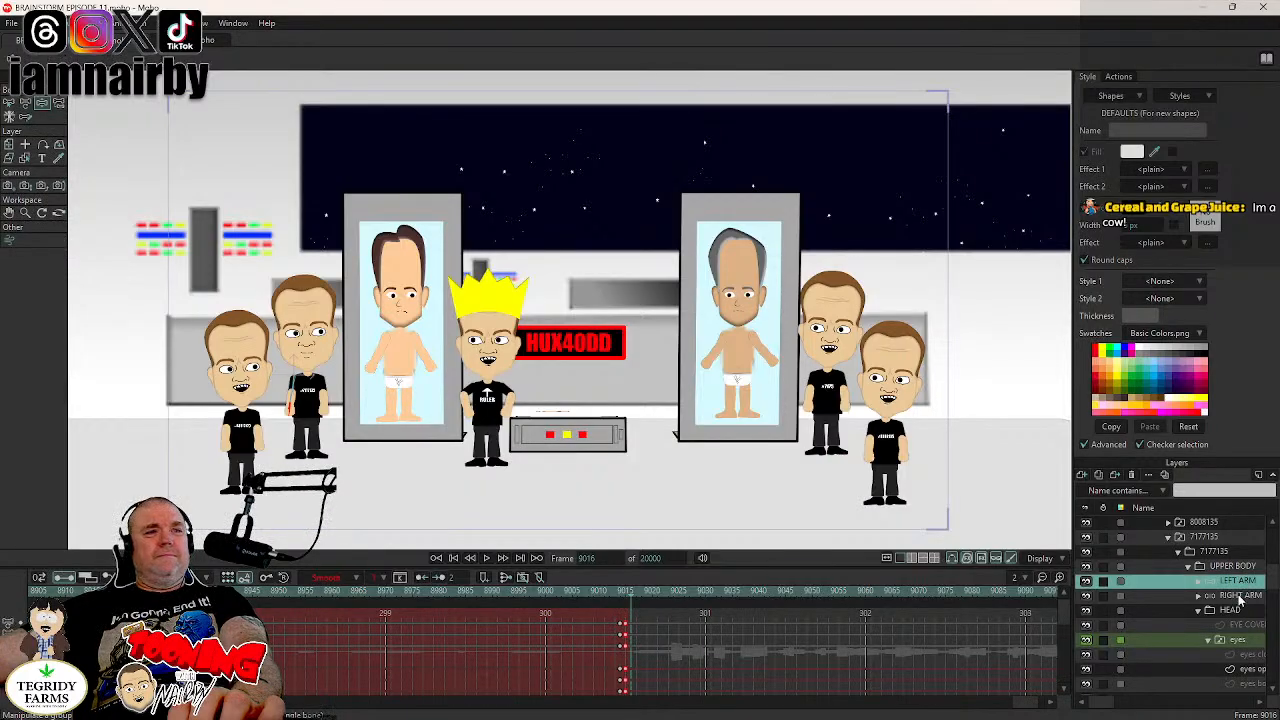
click(1240, 596)
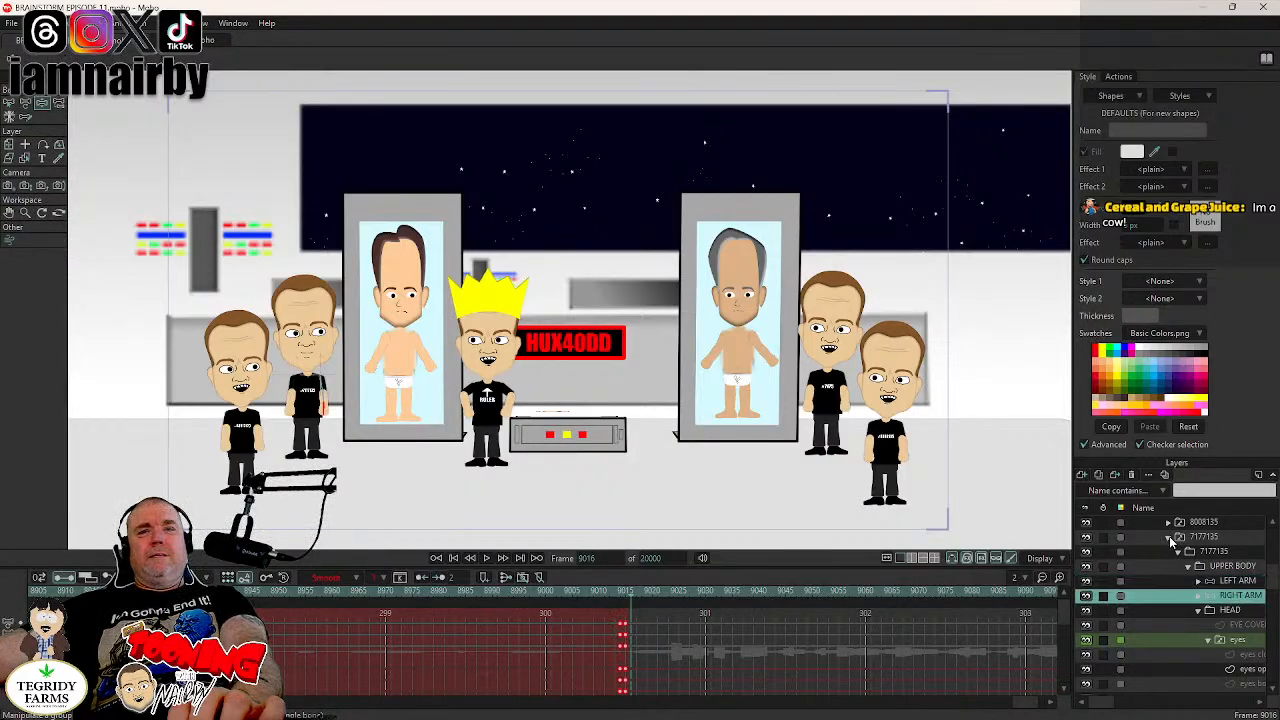
click(1169, 536)
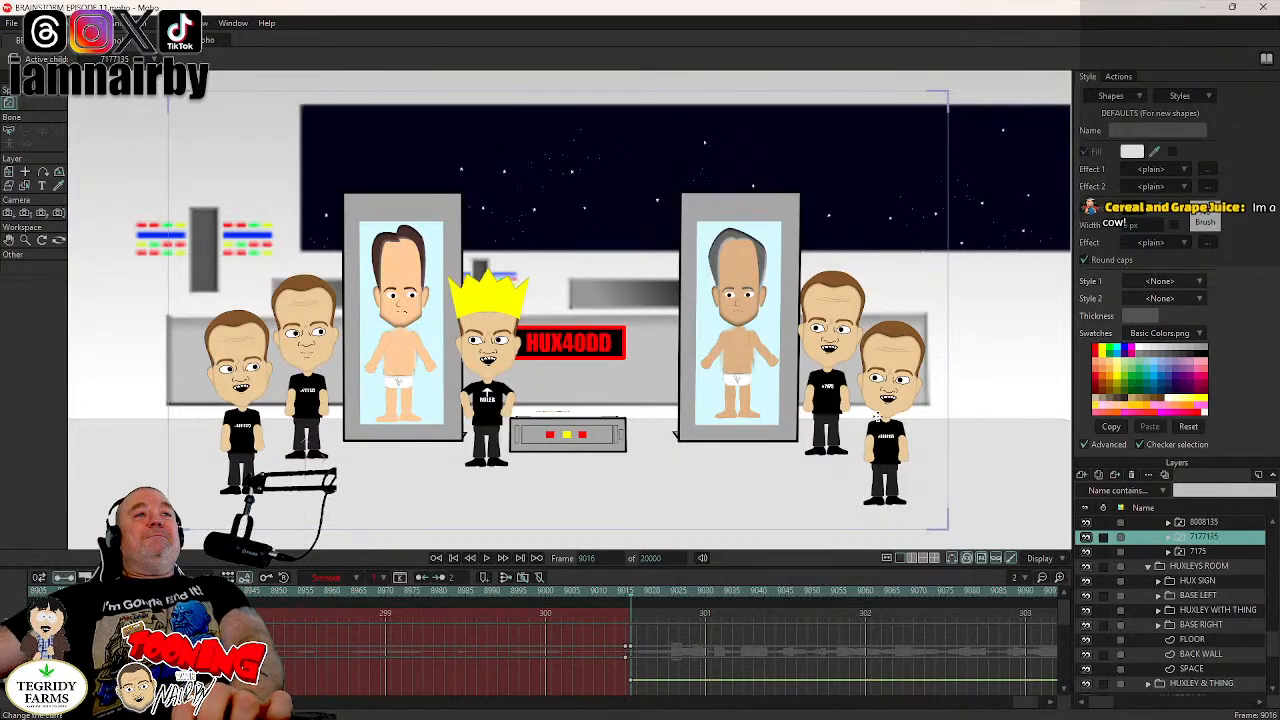
- Play back the HUX40DD scene from frame 9016 and return to its first frame
scroll(1183, 590, up, 1)
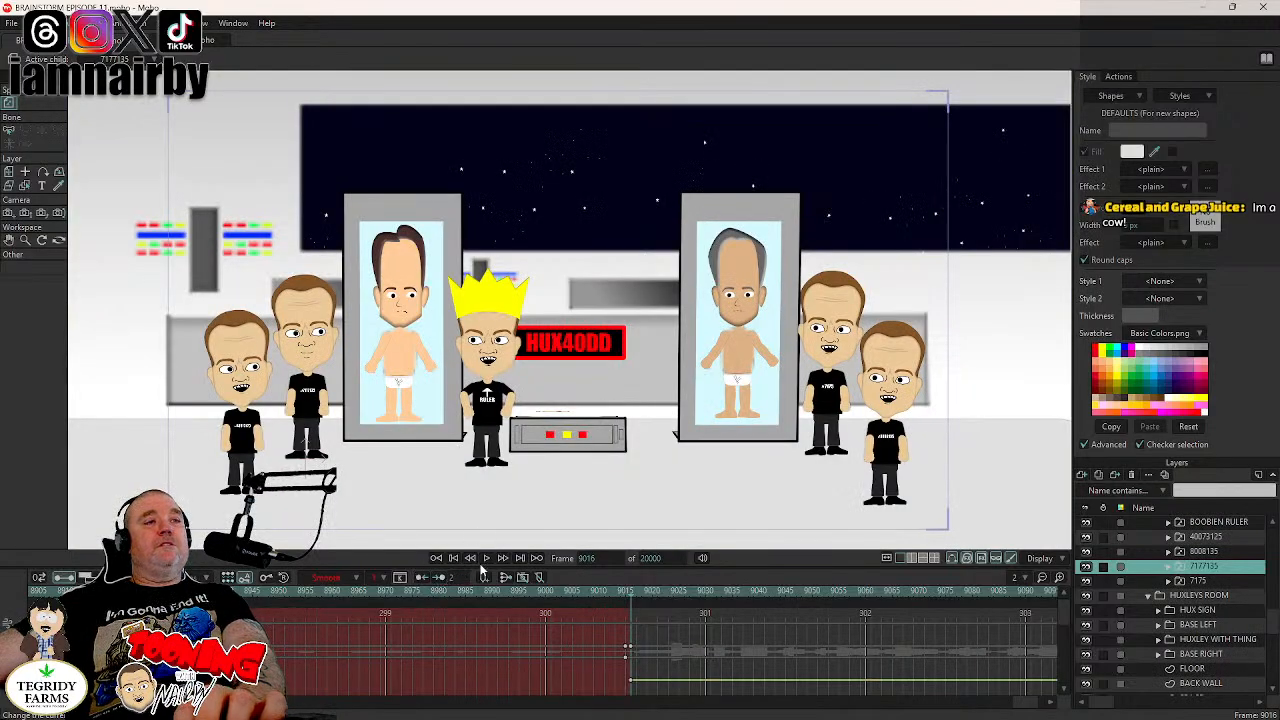
click(486, 560)
click(487, 562)
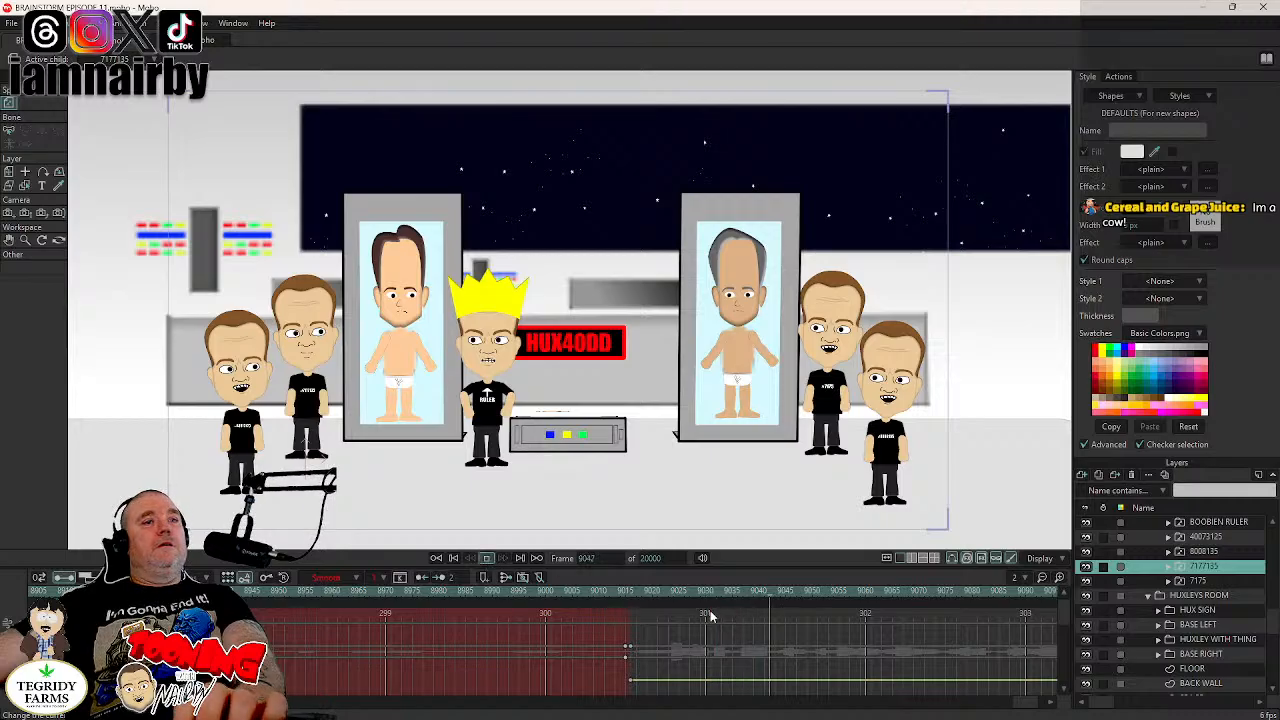
click(486, 560)
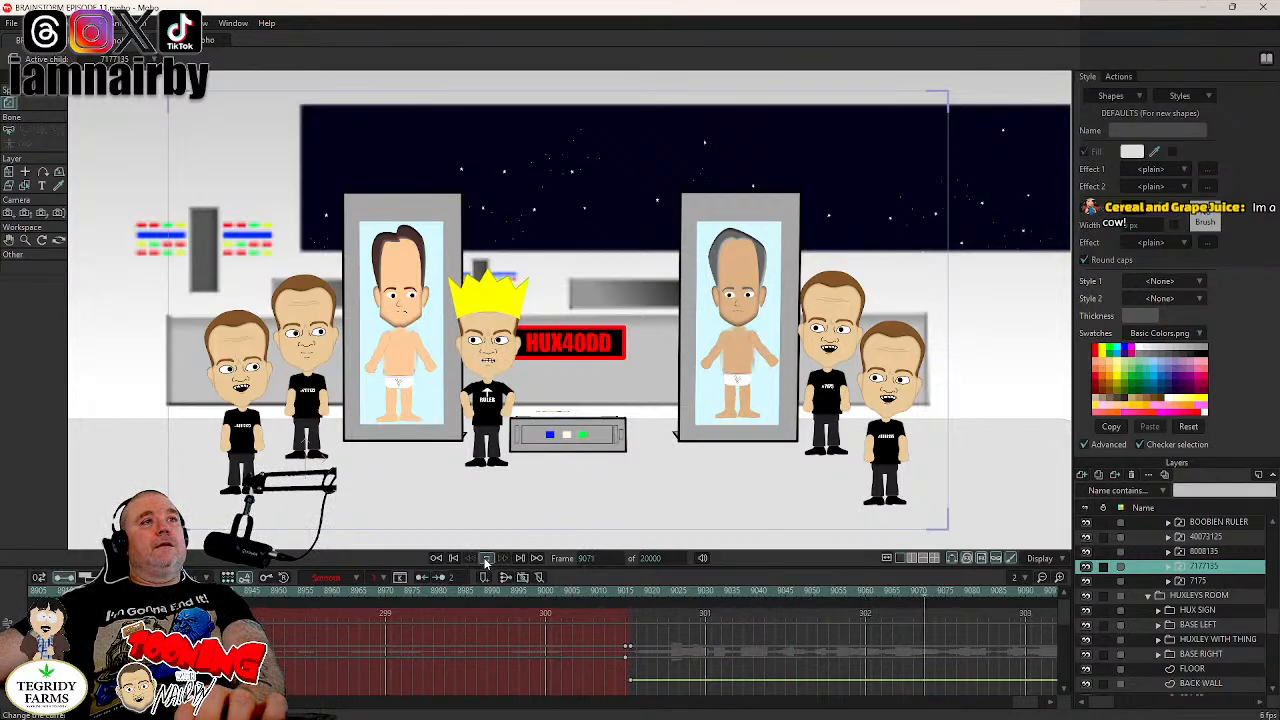
click(637, 593)
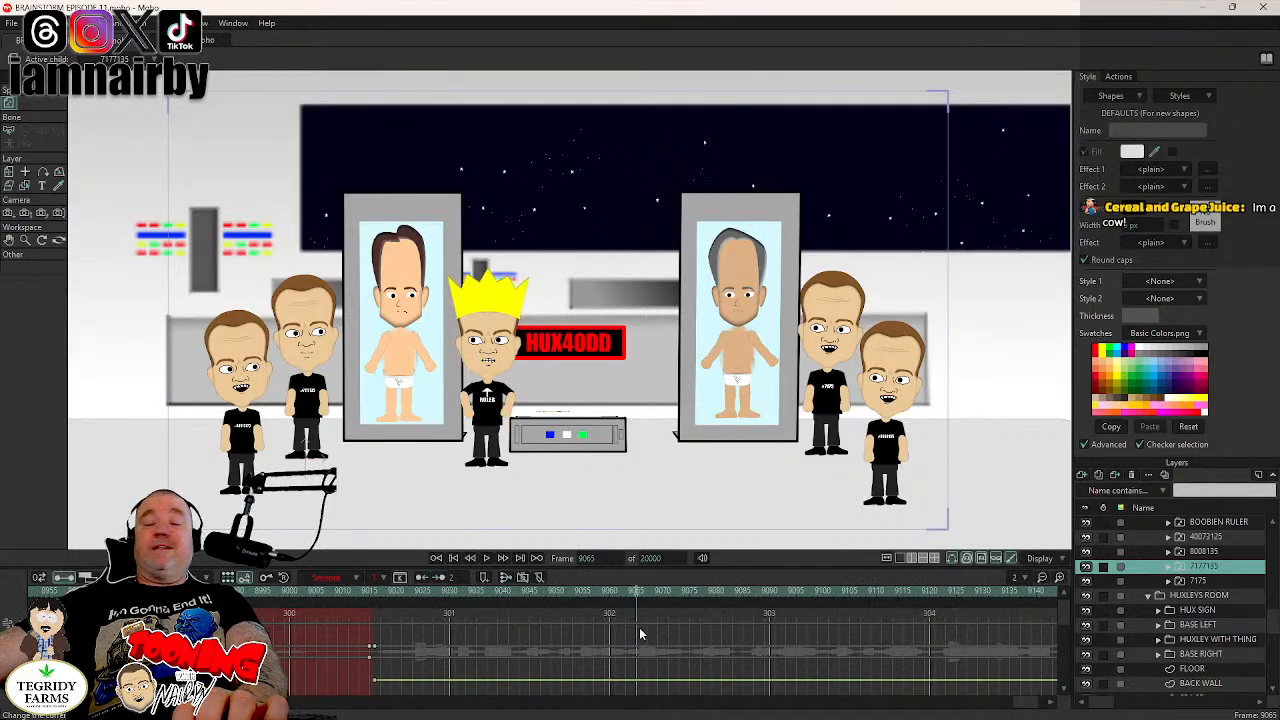
click(390, 595)
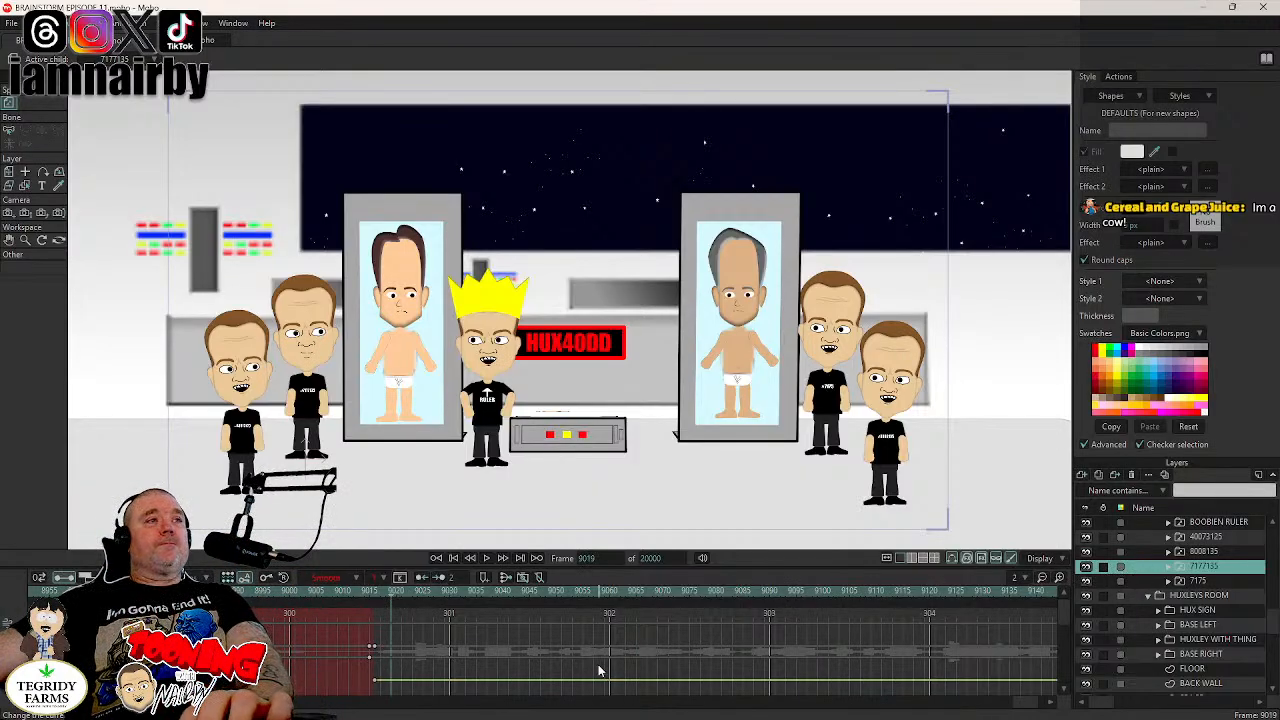
click(372, 596)
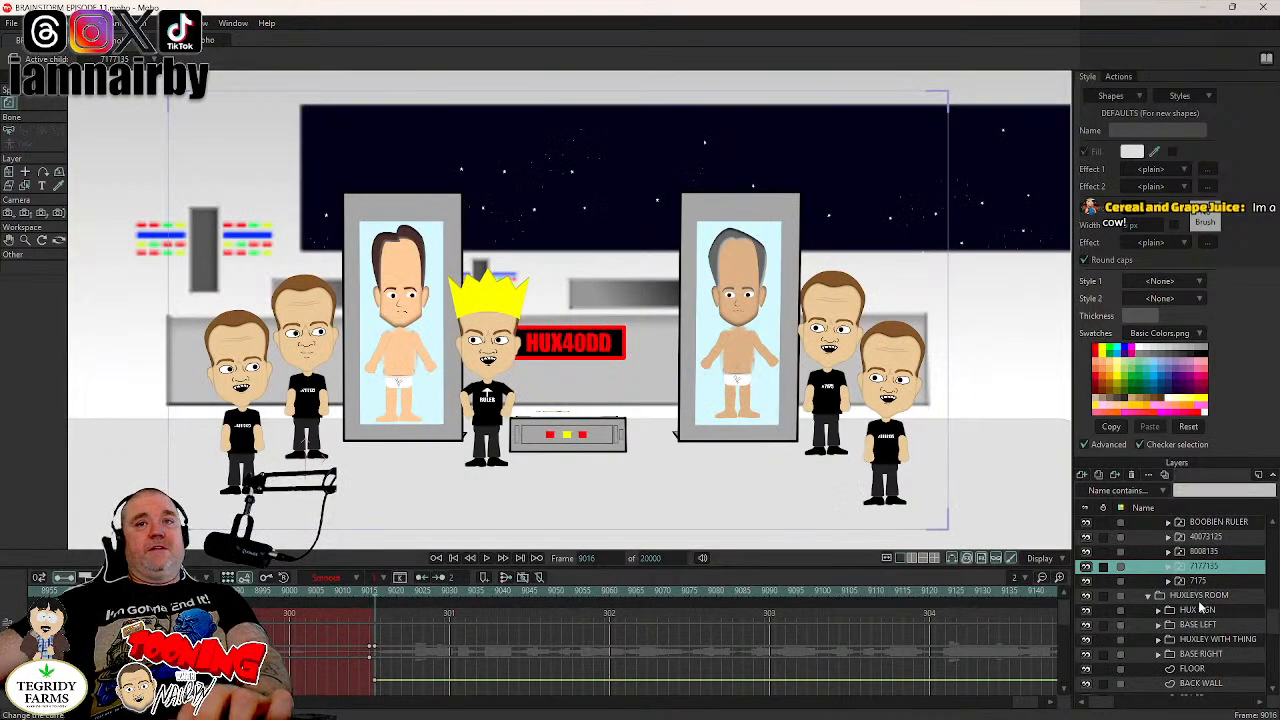
- Delete the visibility keyframes at frame 9016 for boobien layers 40073125 and 8008135
scroll(1196, 610, up, 2)
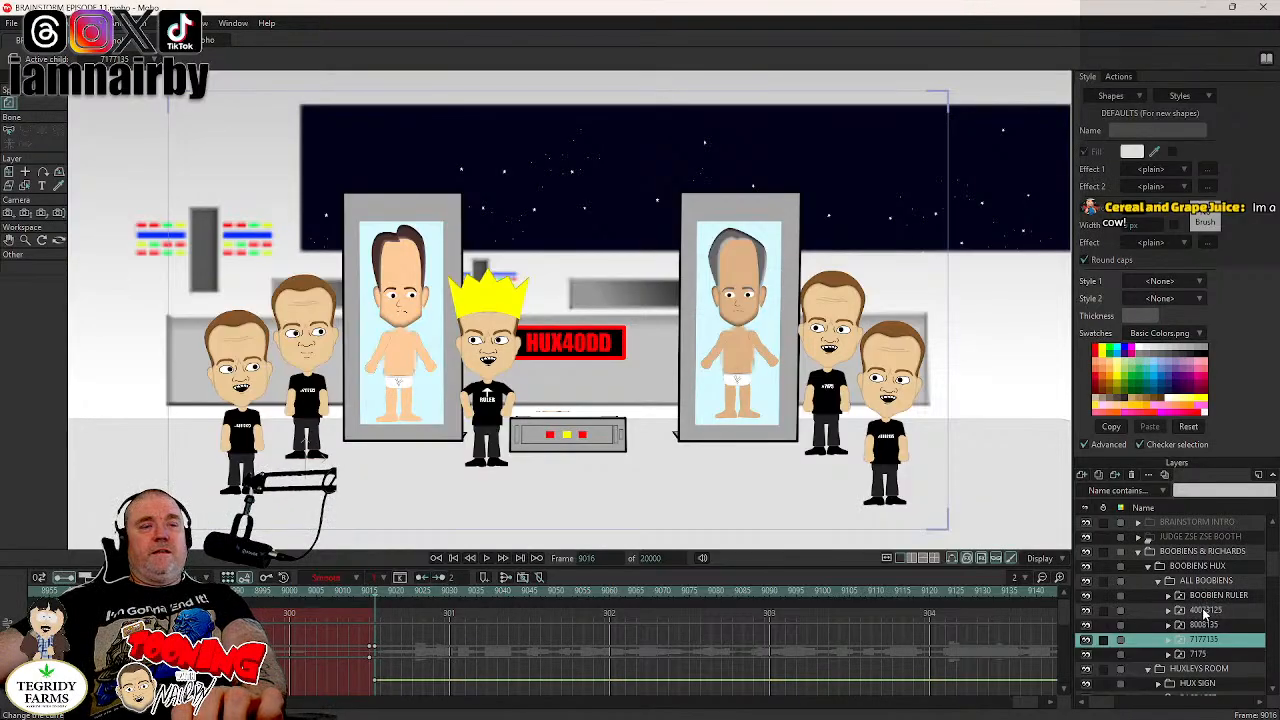
click(1204, 612)
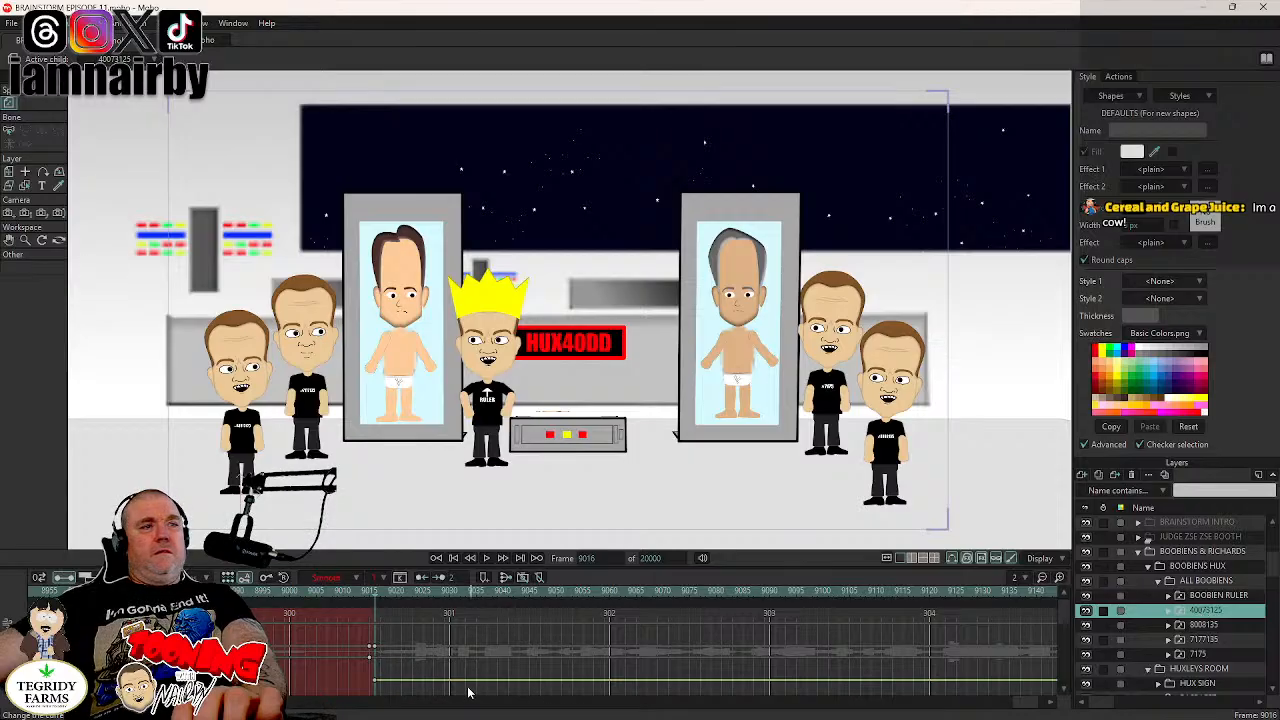
click(375, 682)
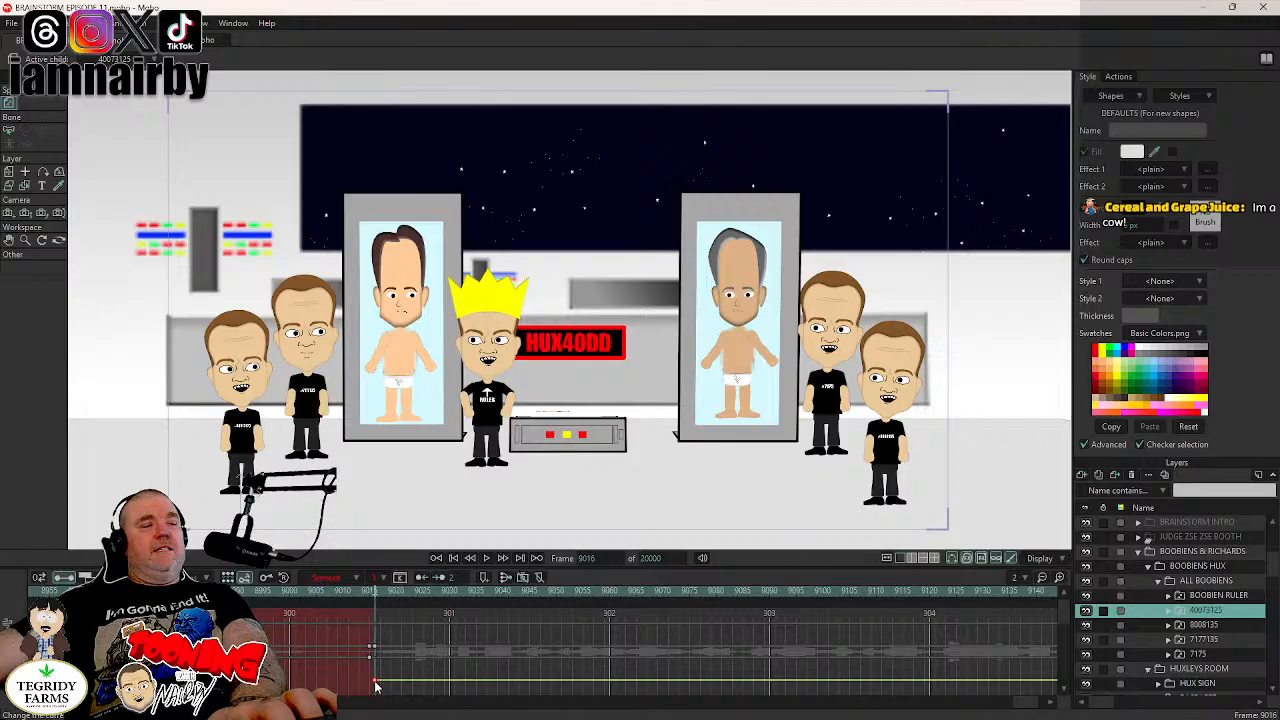
key(Delete)
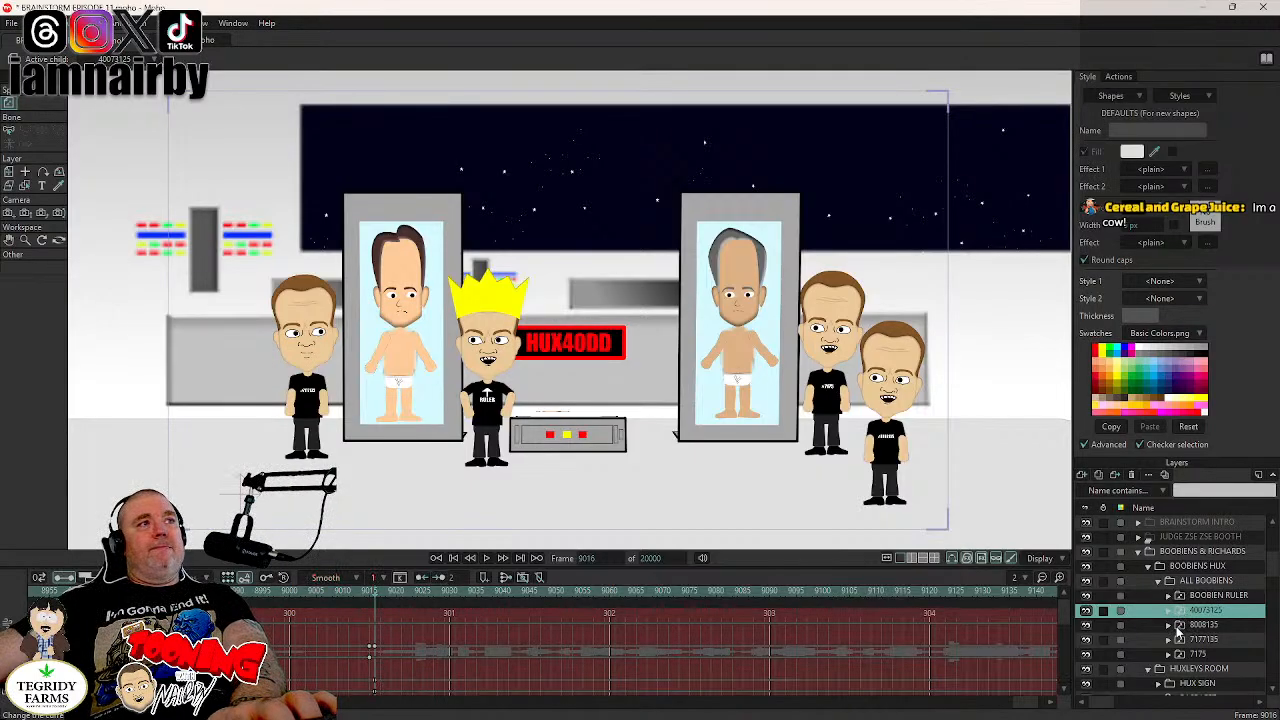
click(1180, 626)
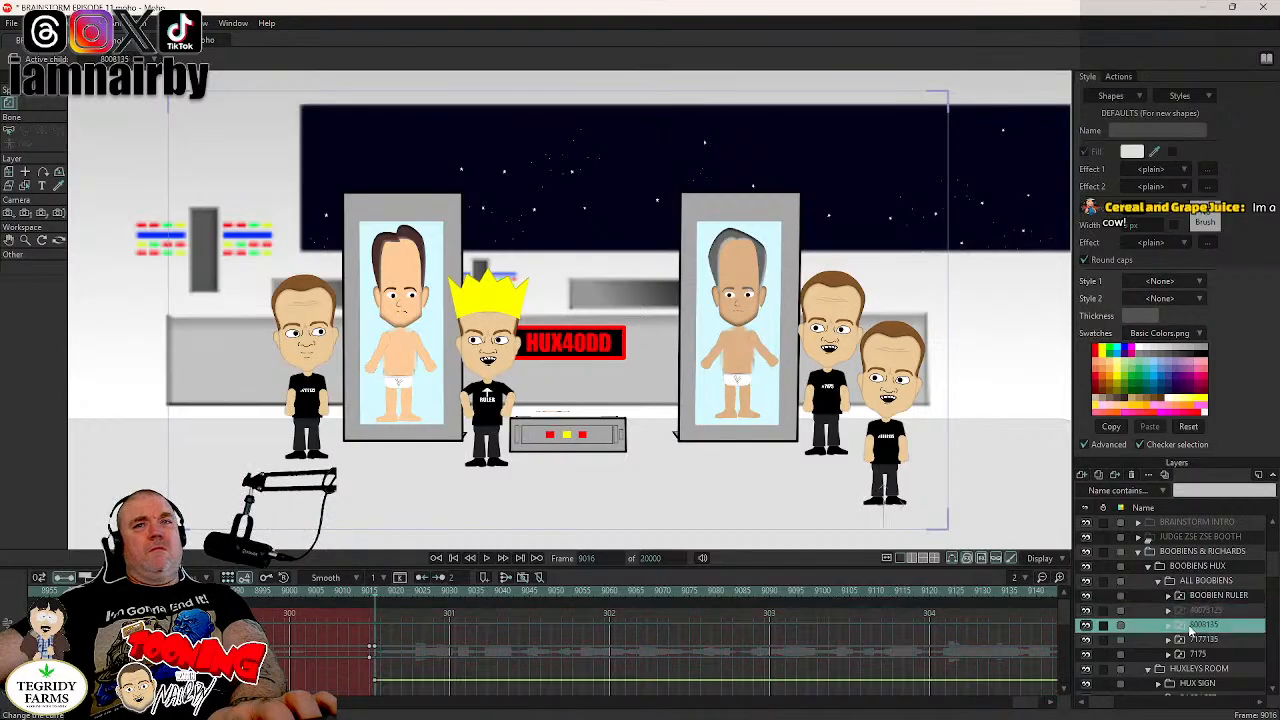
click(373, 683)
key(Delete)
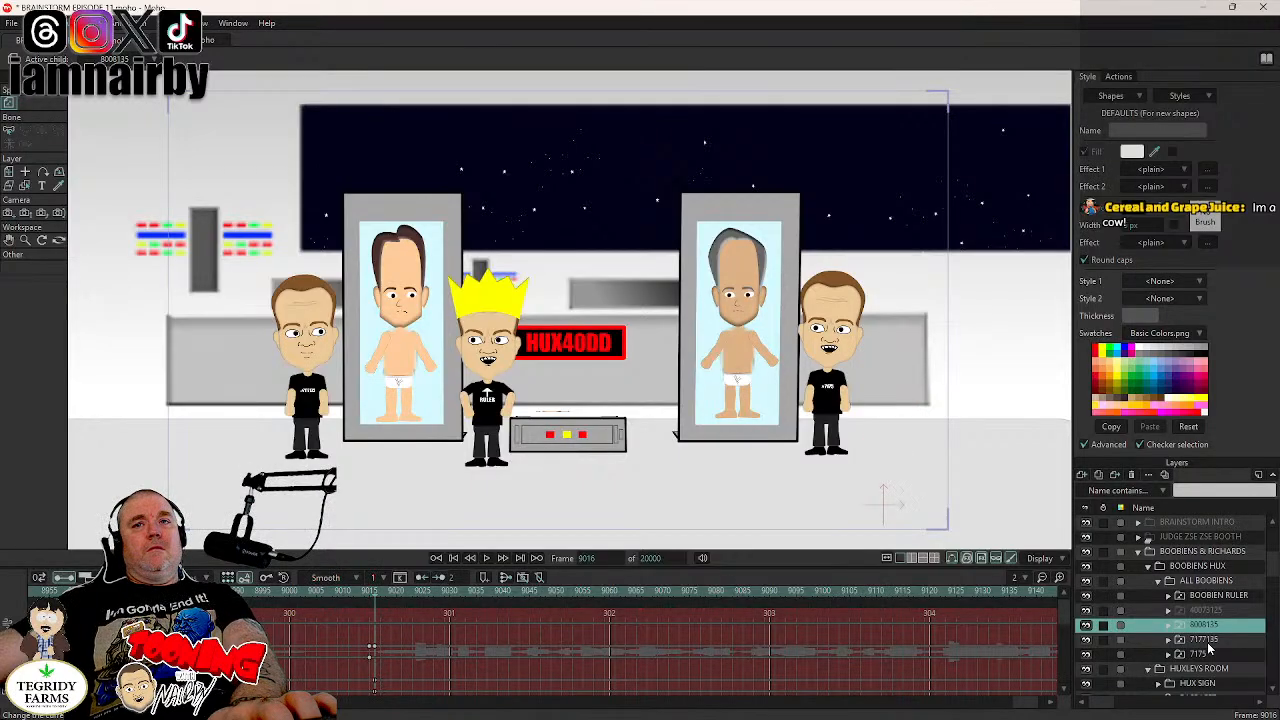
- Delete the visibility keyframes at frame 9016 for boobien layers 7177135 and 7175, and save the project
click(1208, 643)
click(377, 684)
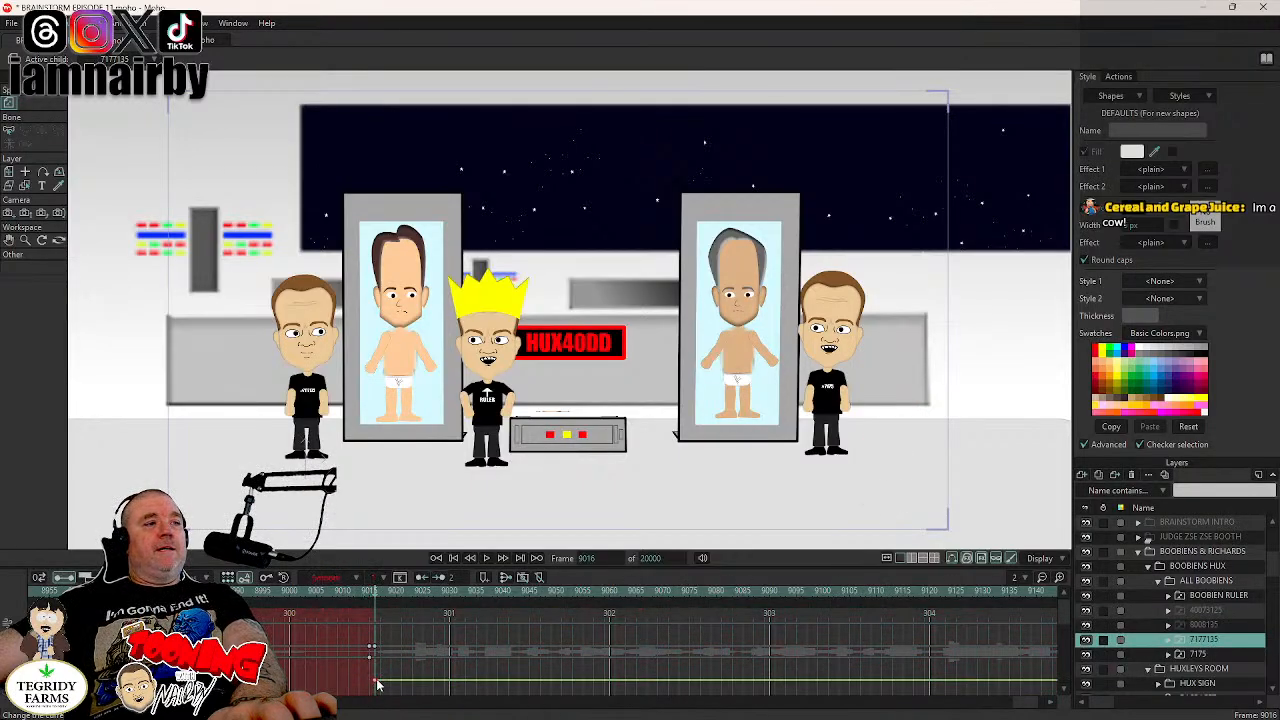
key(Delete)
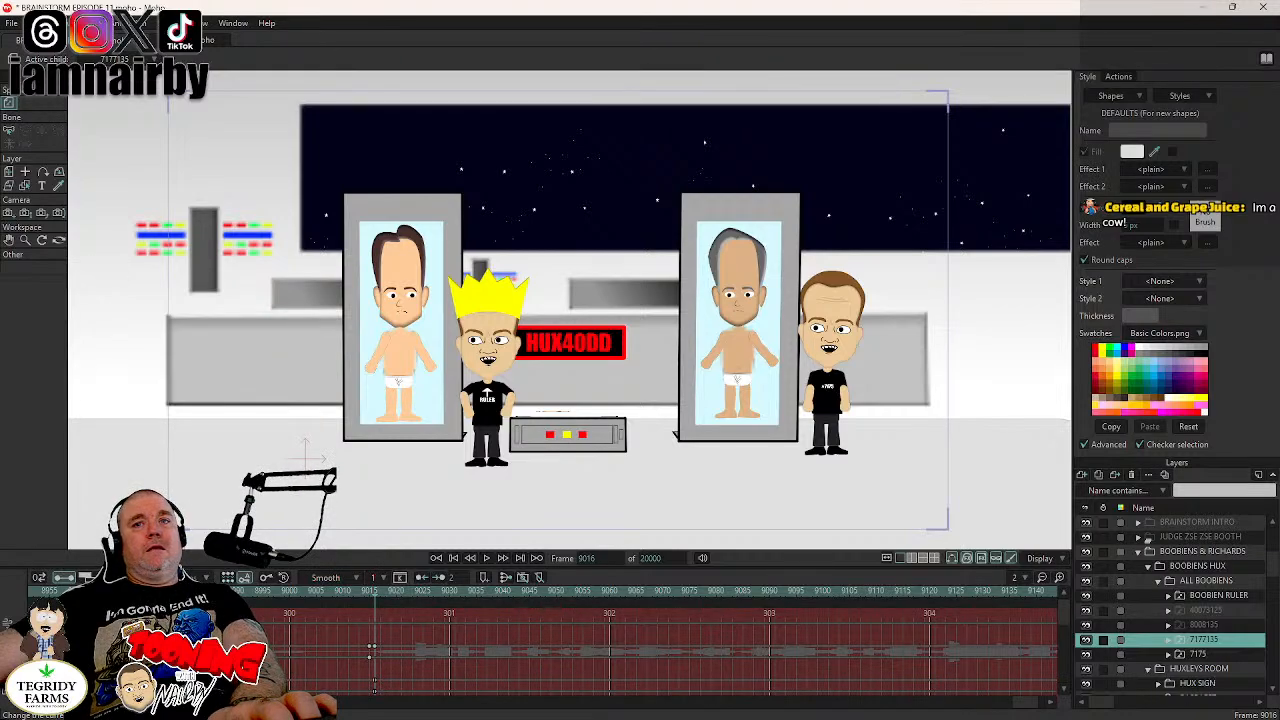
click(1212, 655)
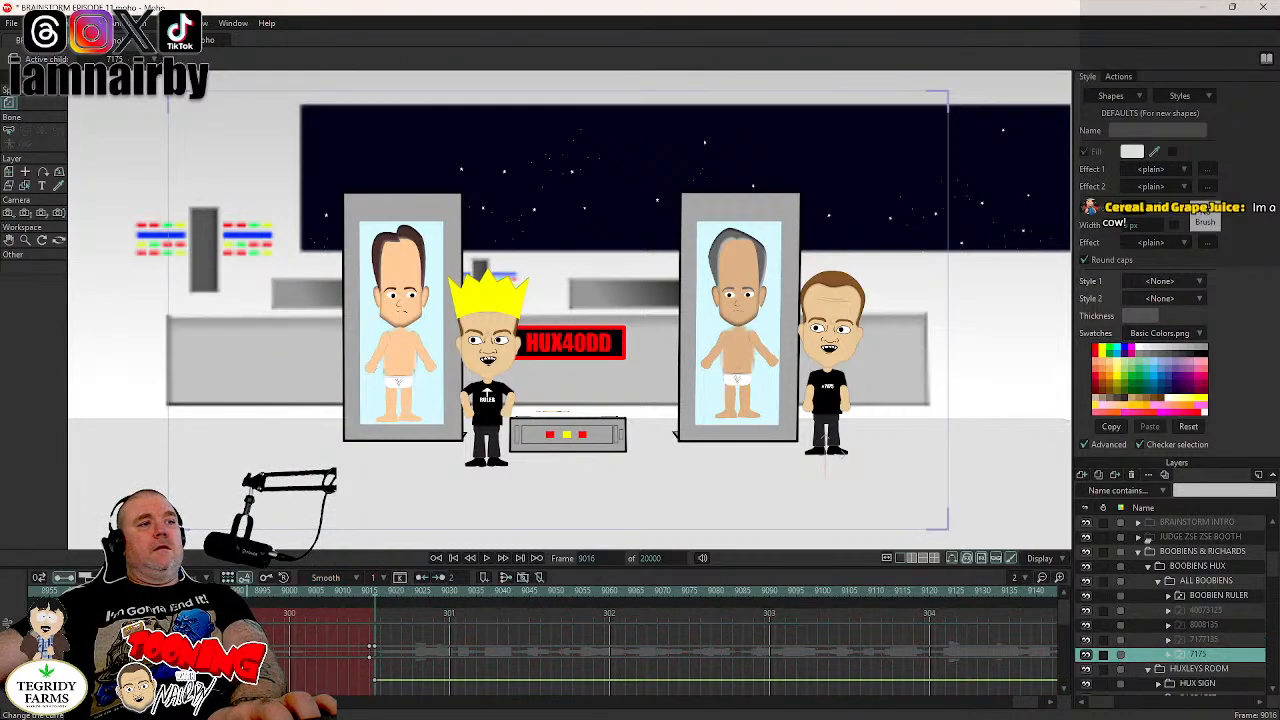
click(376, 684)
key(Delete)
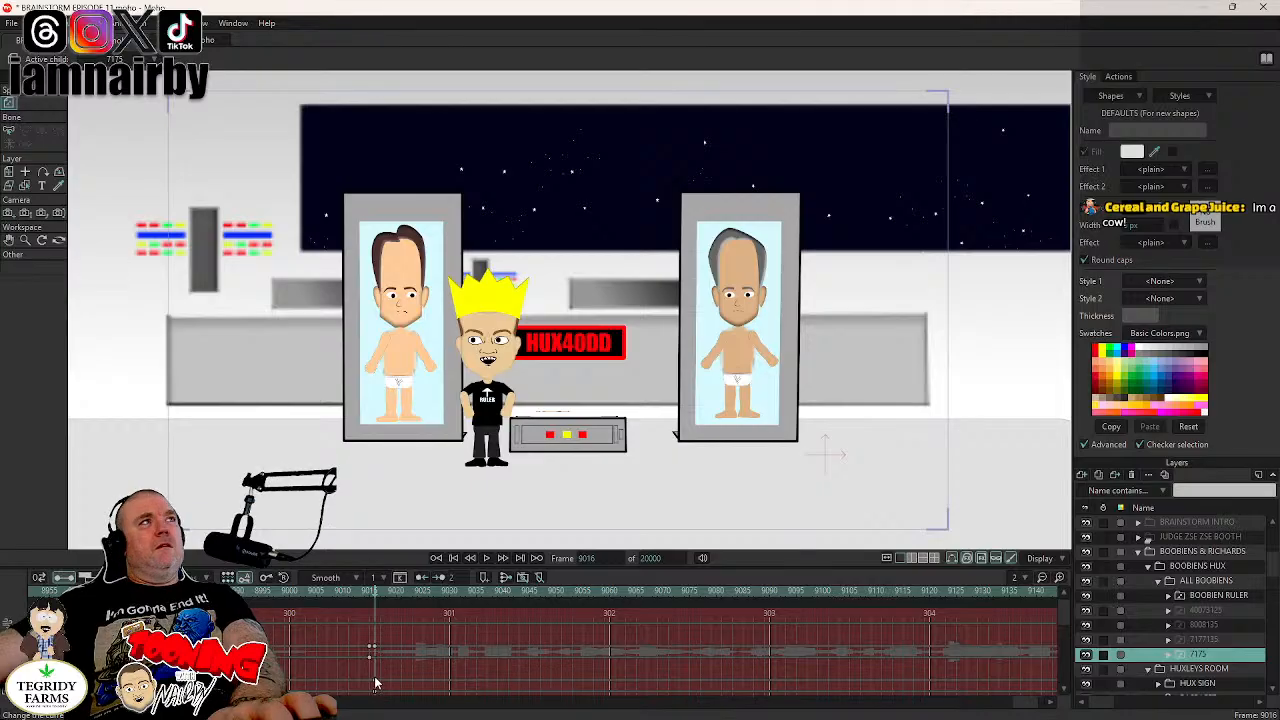
key(ctrl+s)
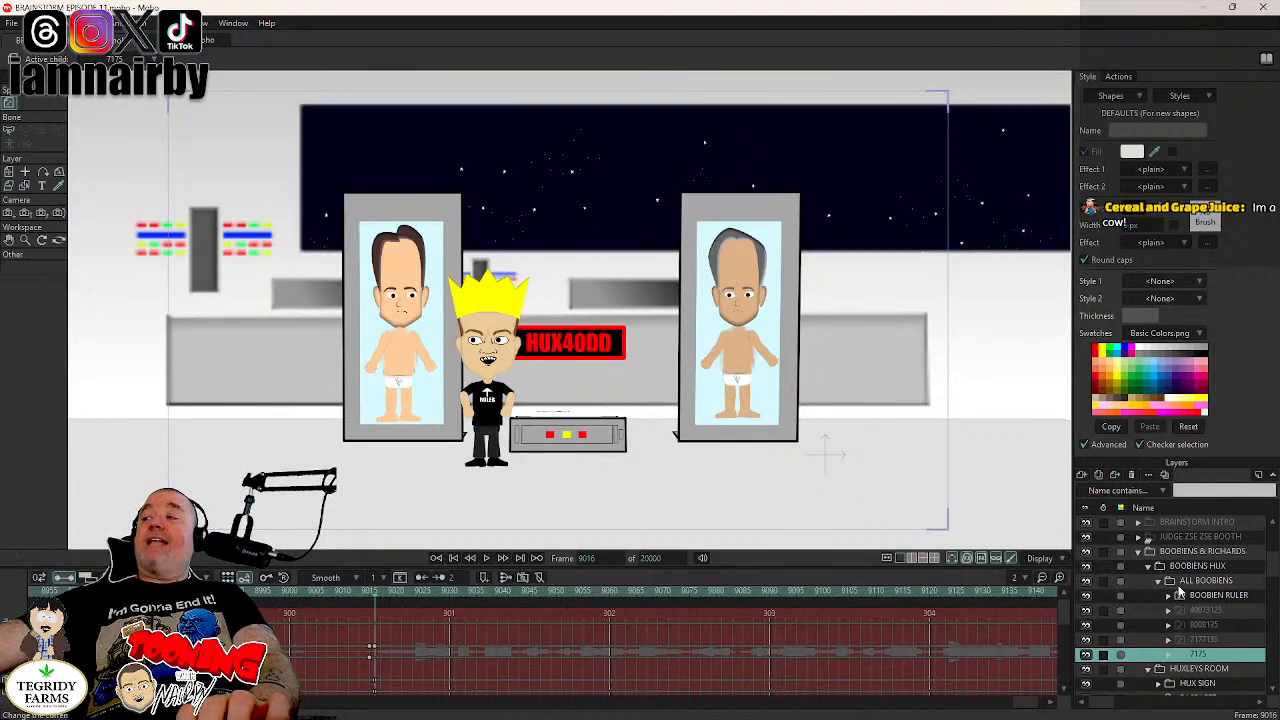
- Key a blink on the eyes layer in BOOBIEN RULER's head, with the eyes closed front at frame 9028 and eyes open front at frame 9031
click(487, 558)
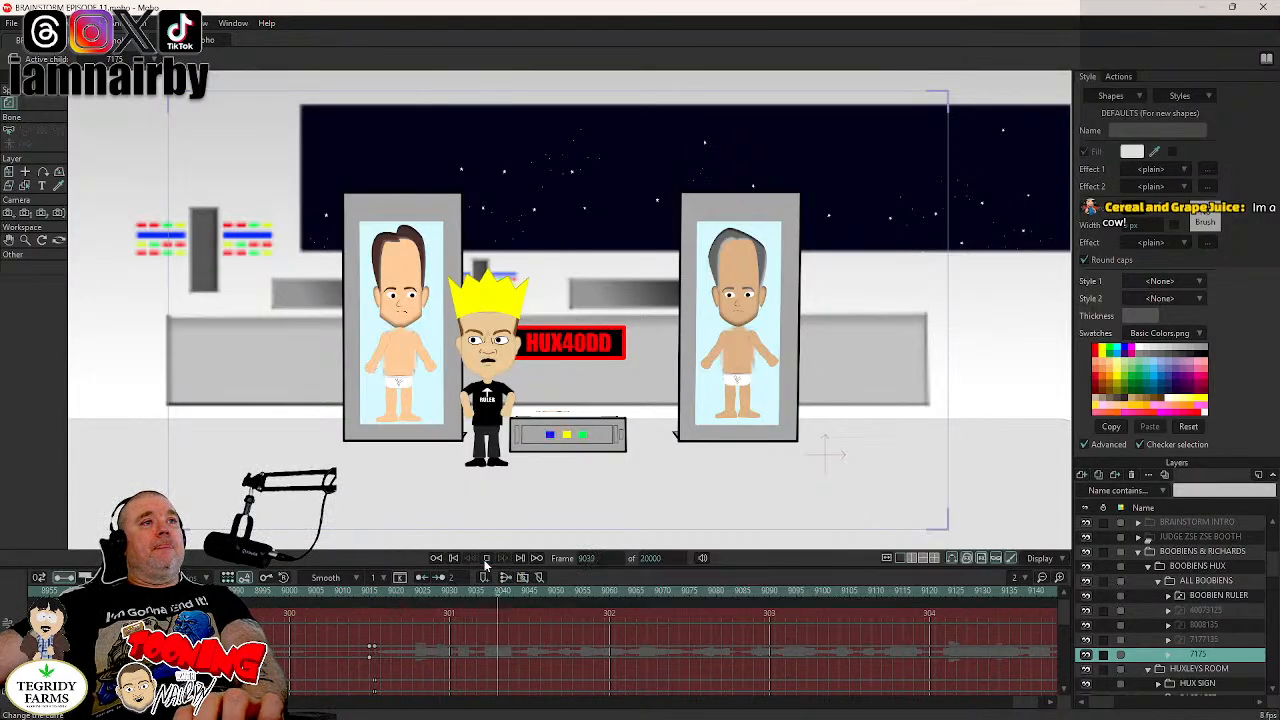
click(487, 560)
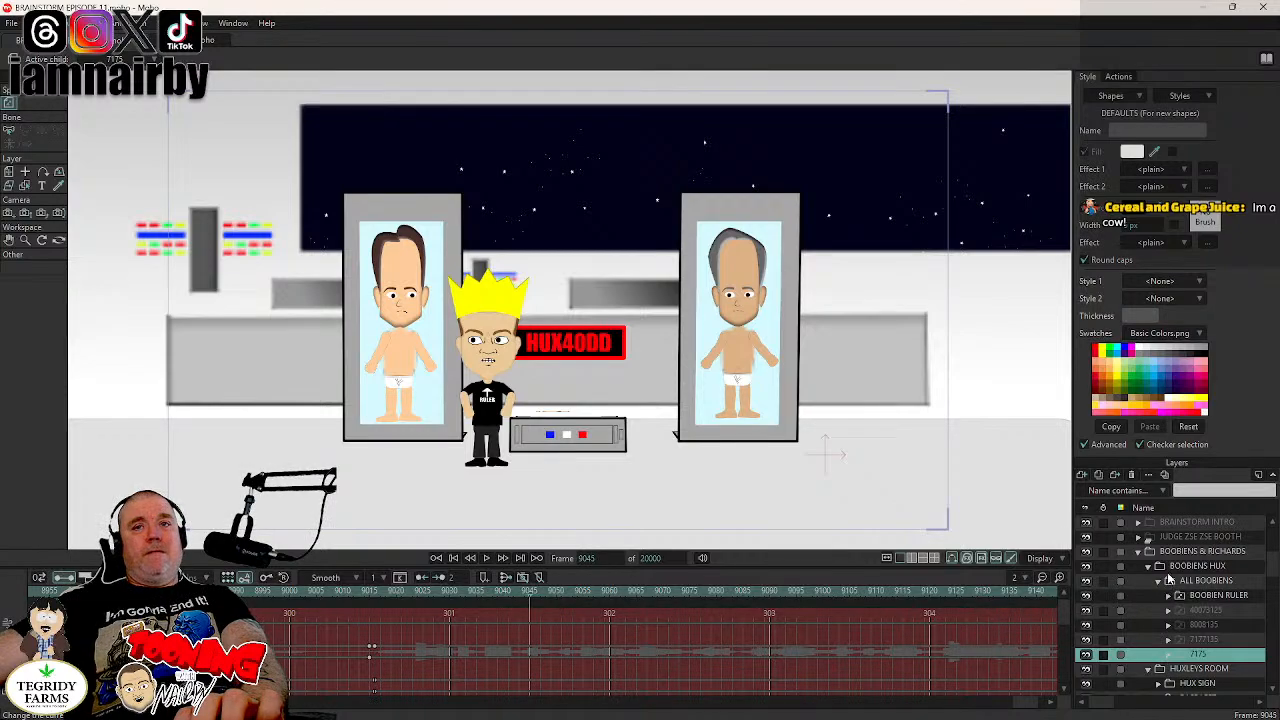
click(1168, 596)
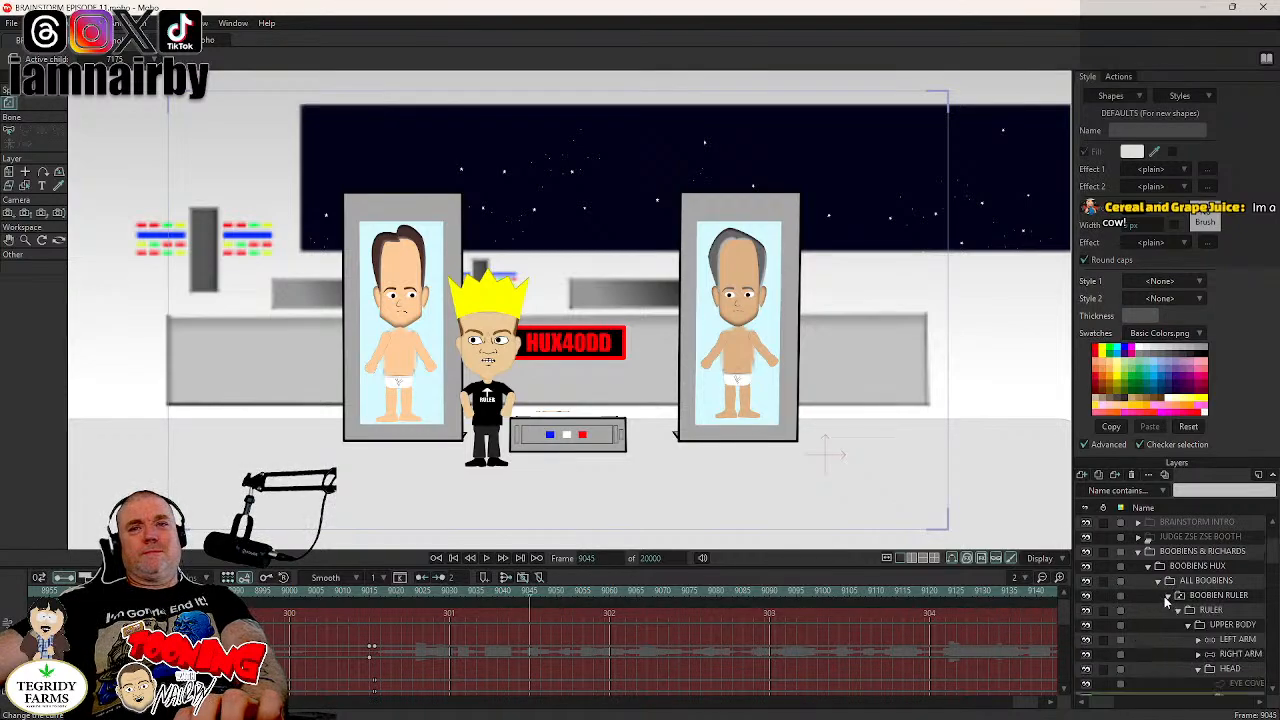
scroll(1188, 625, down, 2)
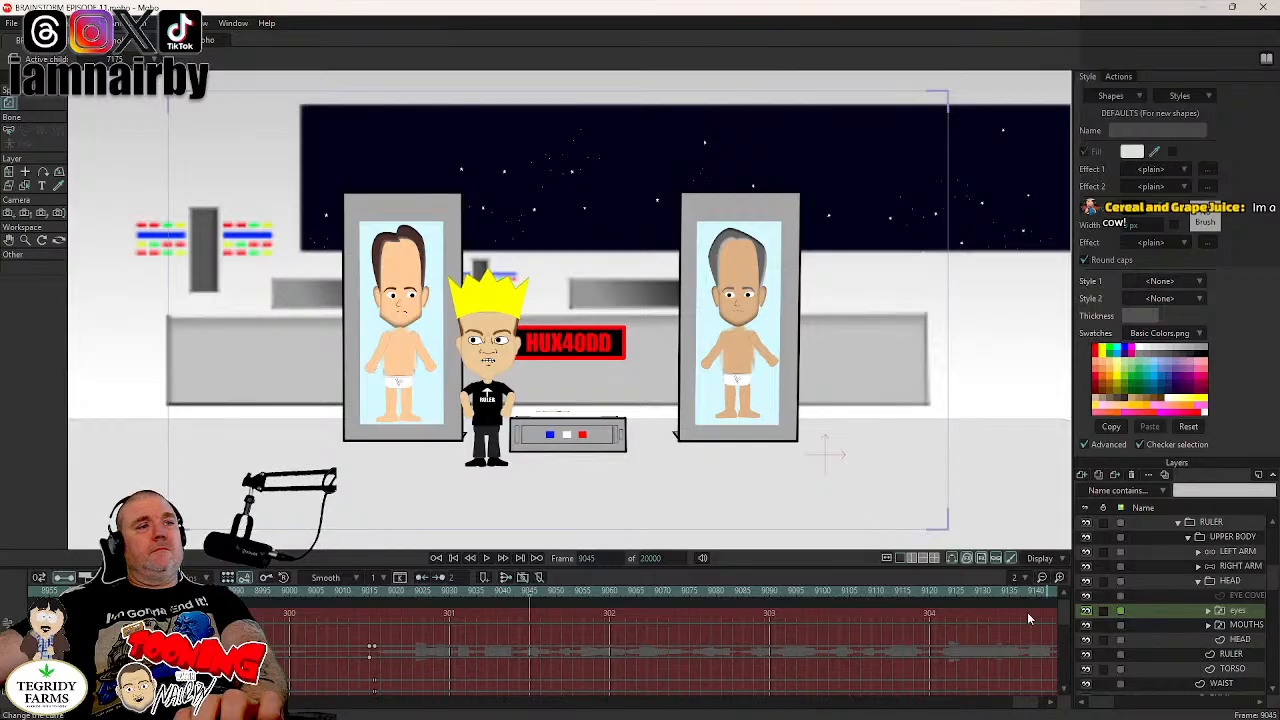
click(1240, 627)
click(1241, 611)
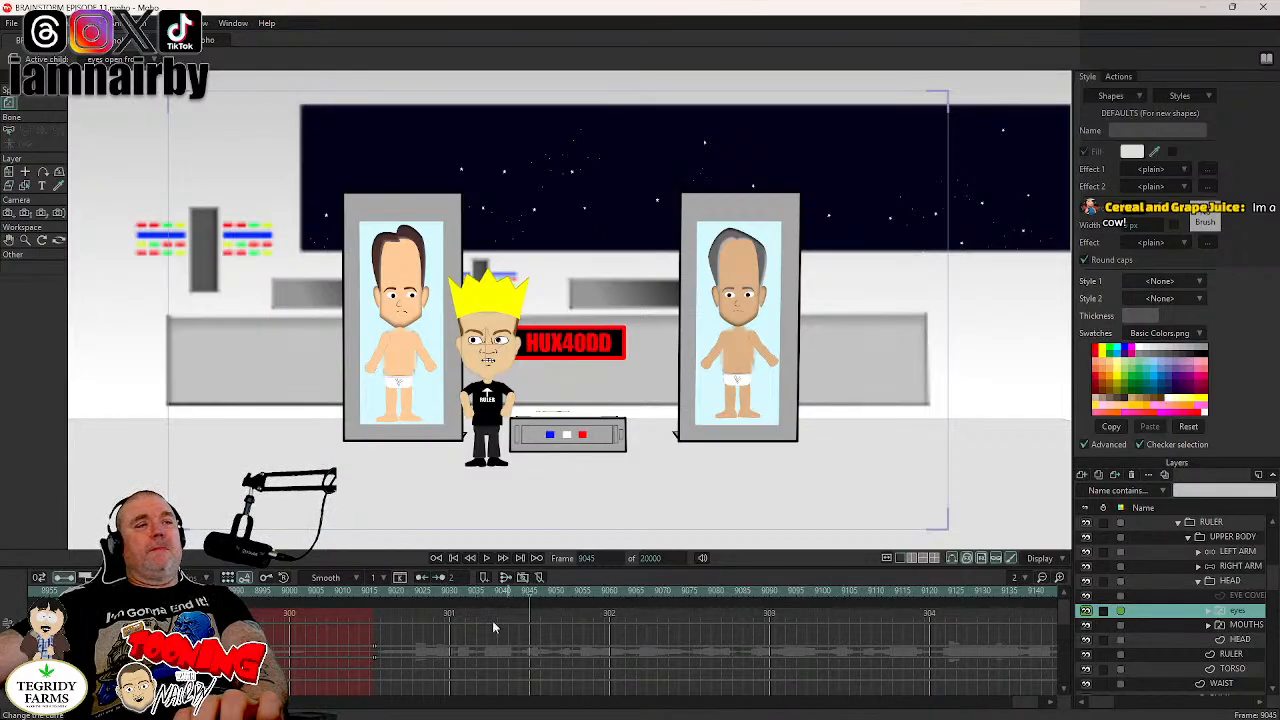
click(448, 593)
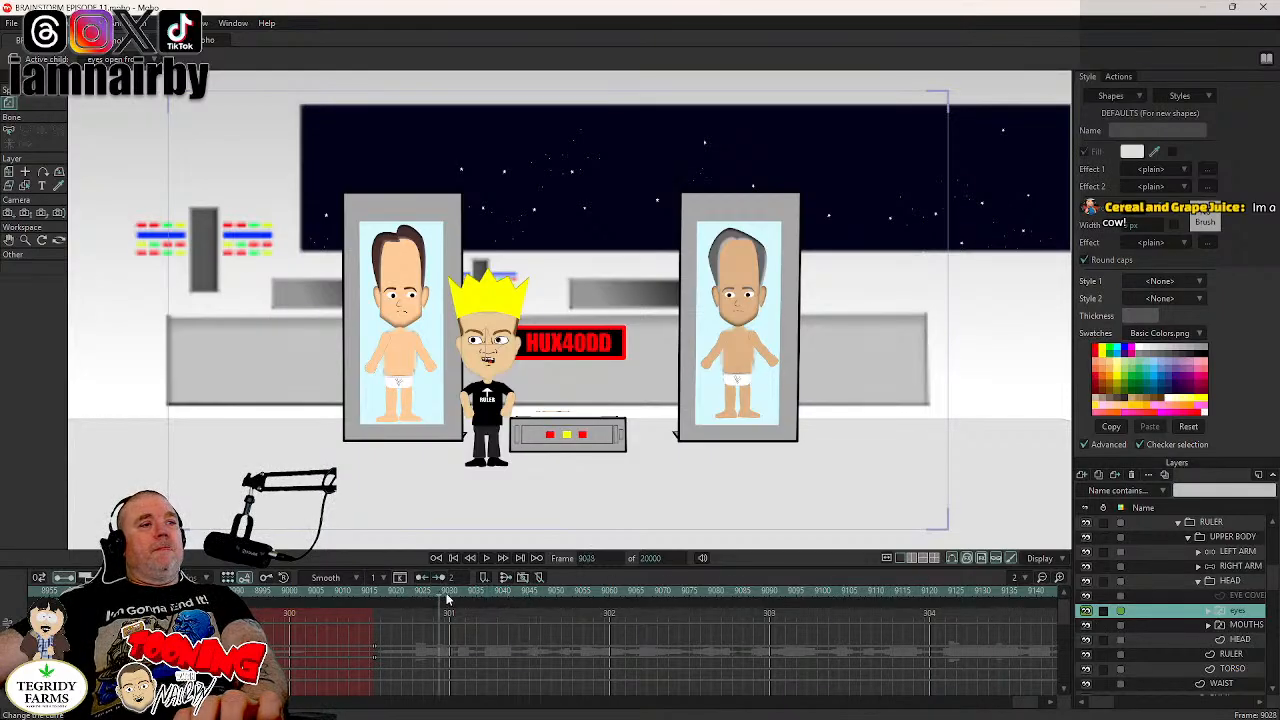
right_click(1246, 612)
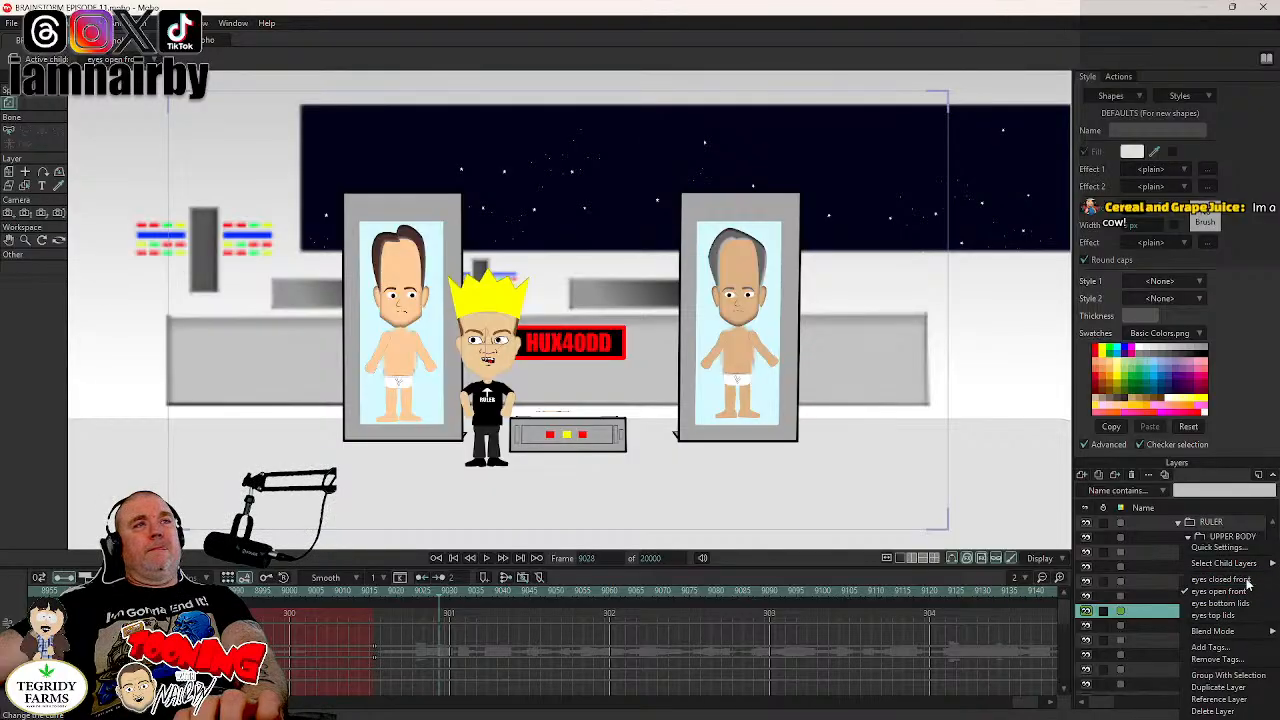
click(1246, 580)
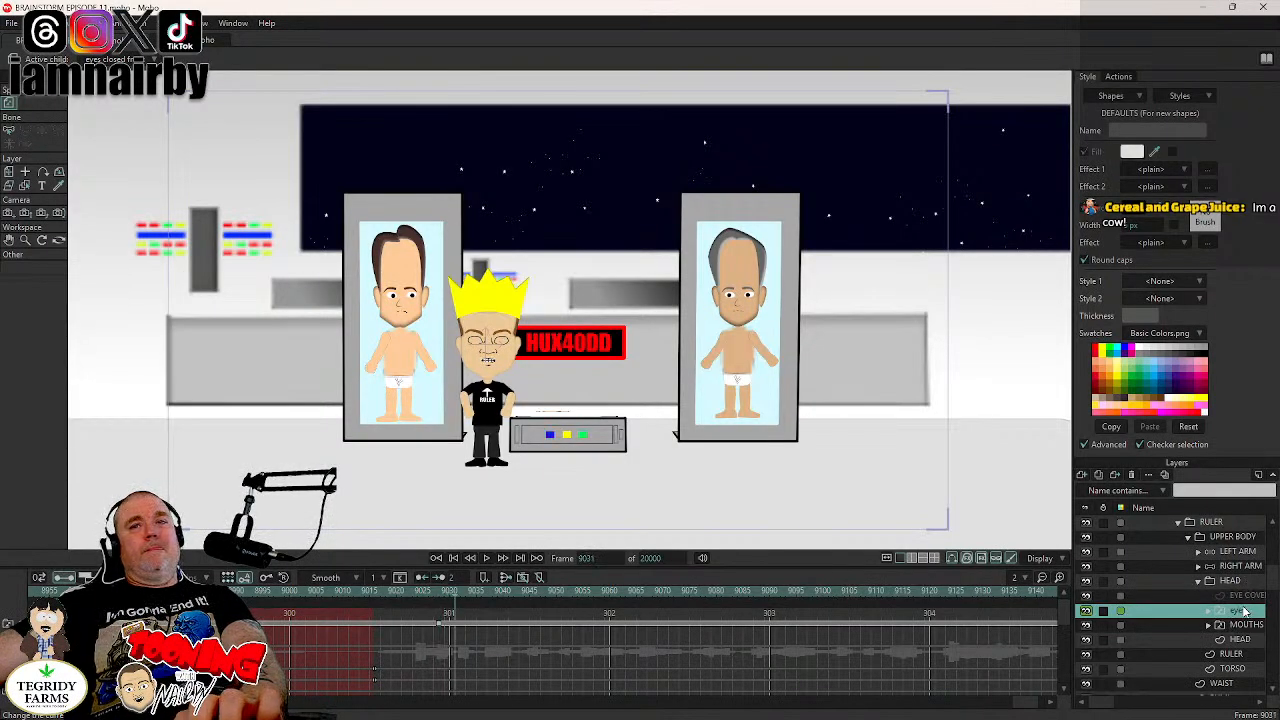
right_click(1243, 612)
click(1218, 591)
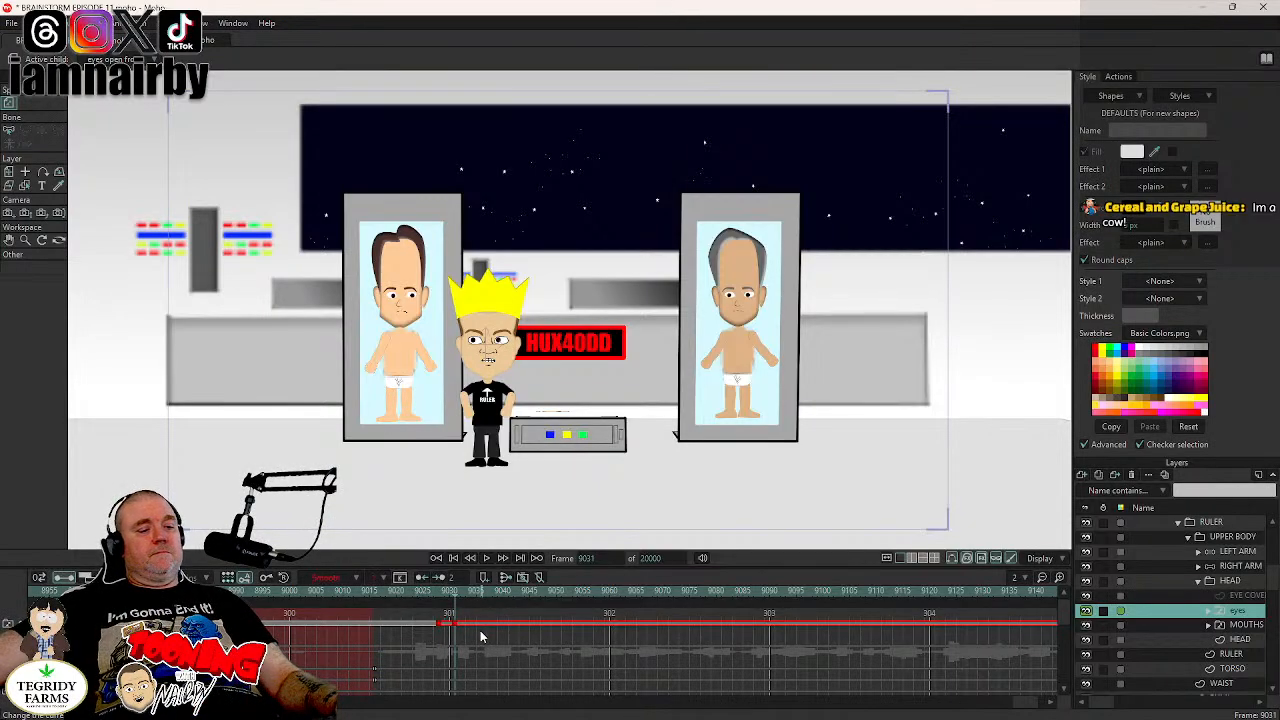
- Play the scene onward and paste copies of BOOBIEN RULER's blink keyframes at frames 9099 and 9159
click(485, 558)
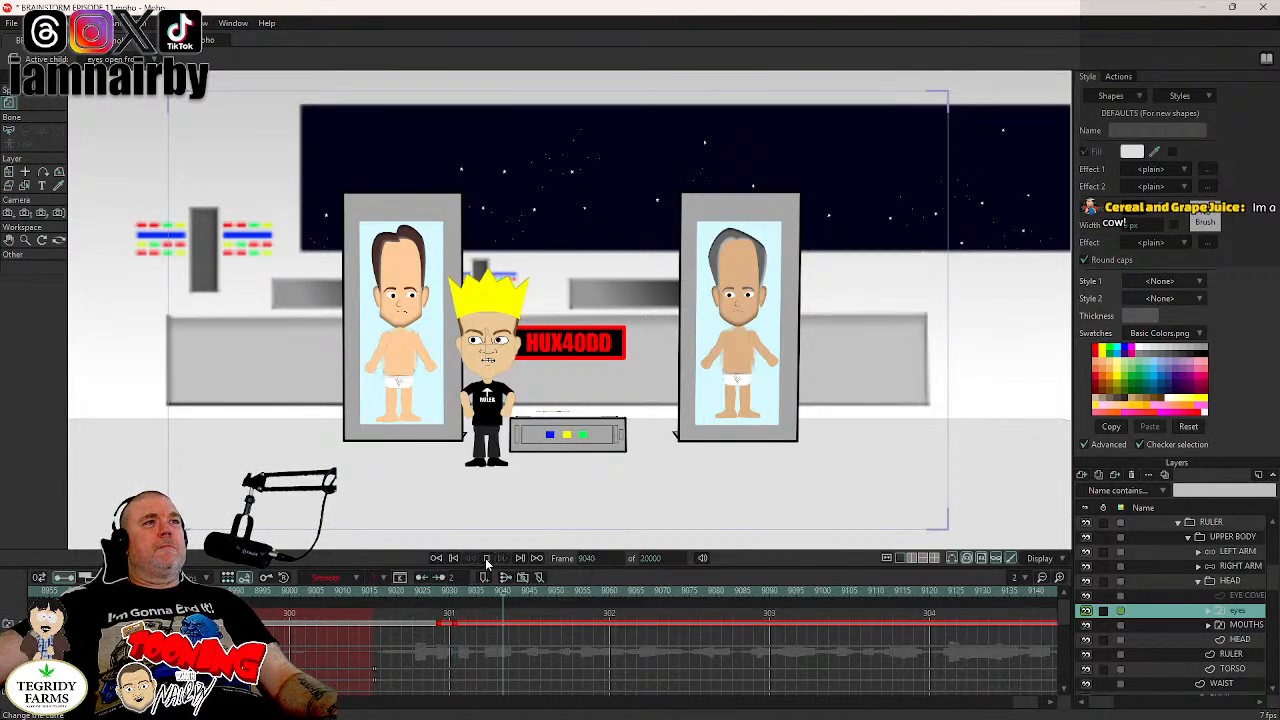
click(487, 561)
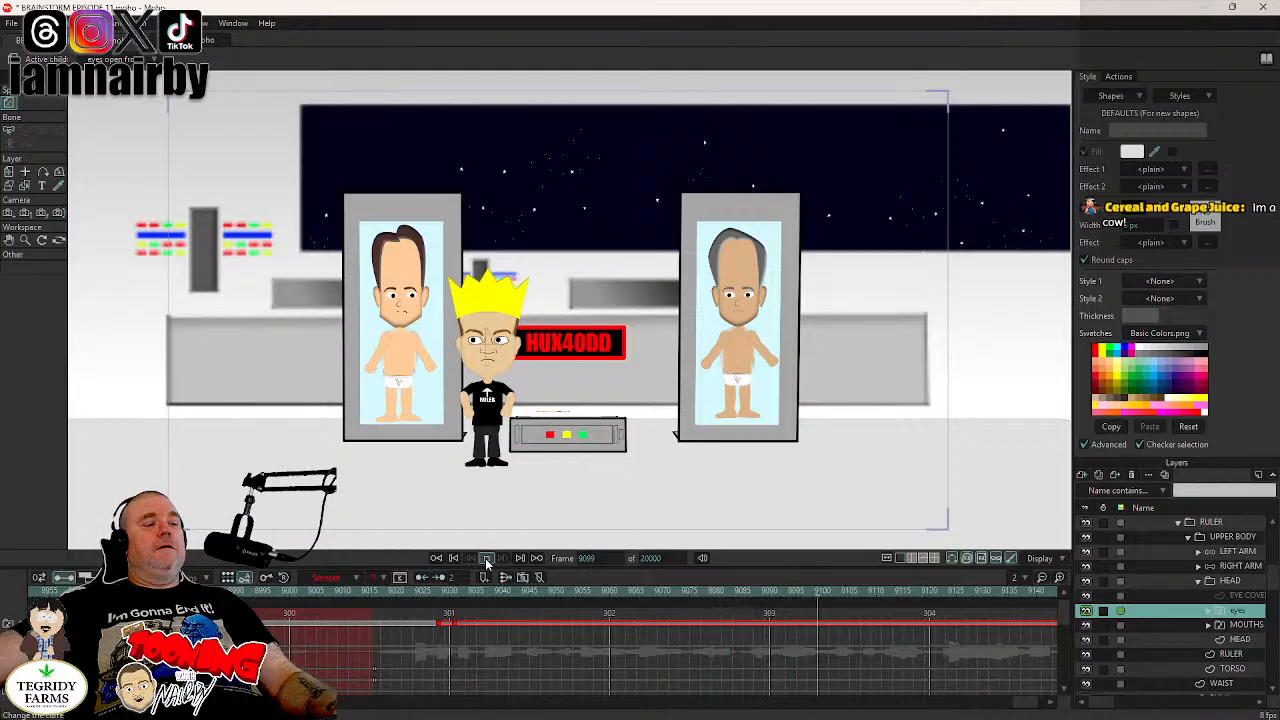
key(ctrl+v)
click(487, 561)
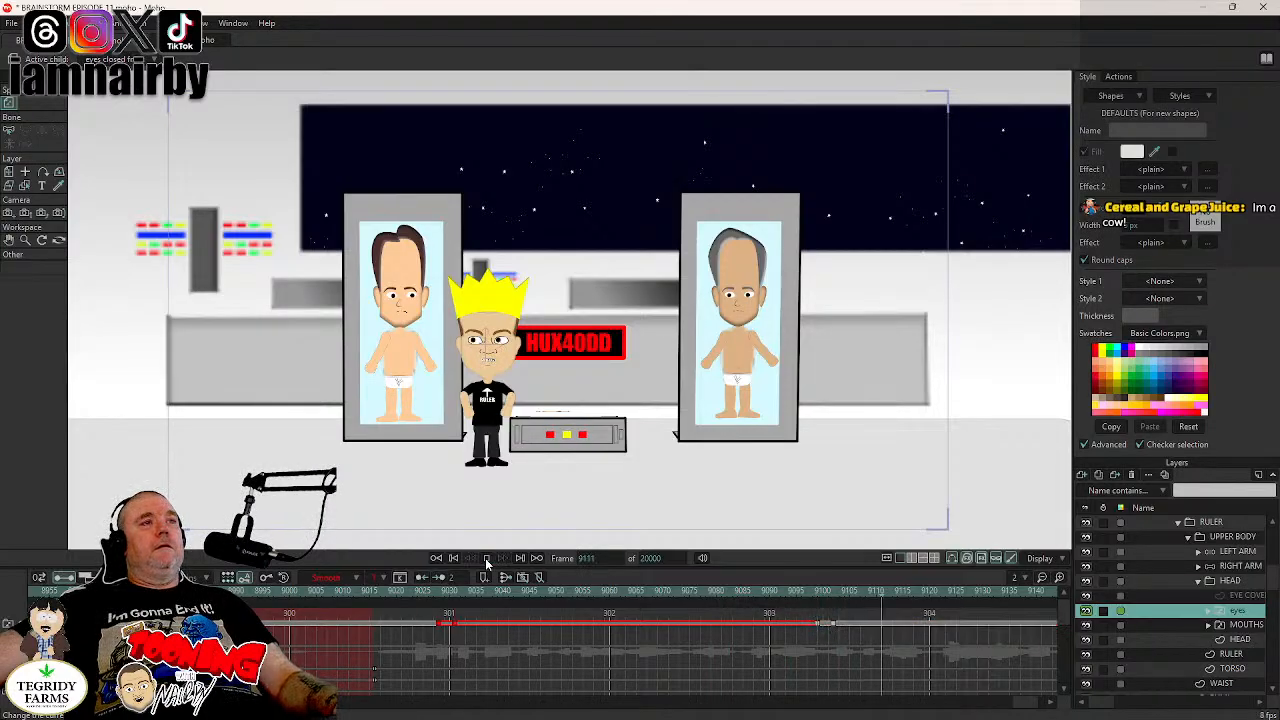
click(487, 562)
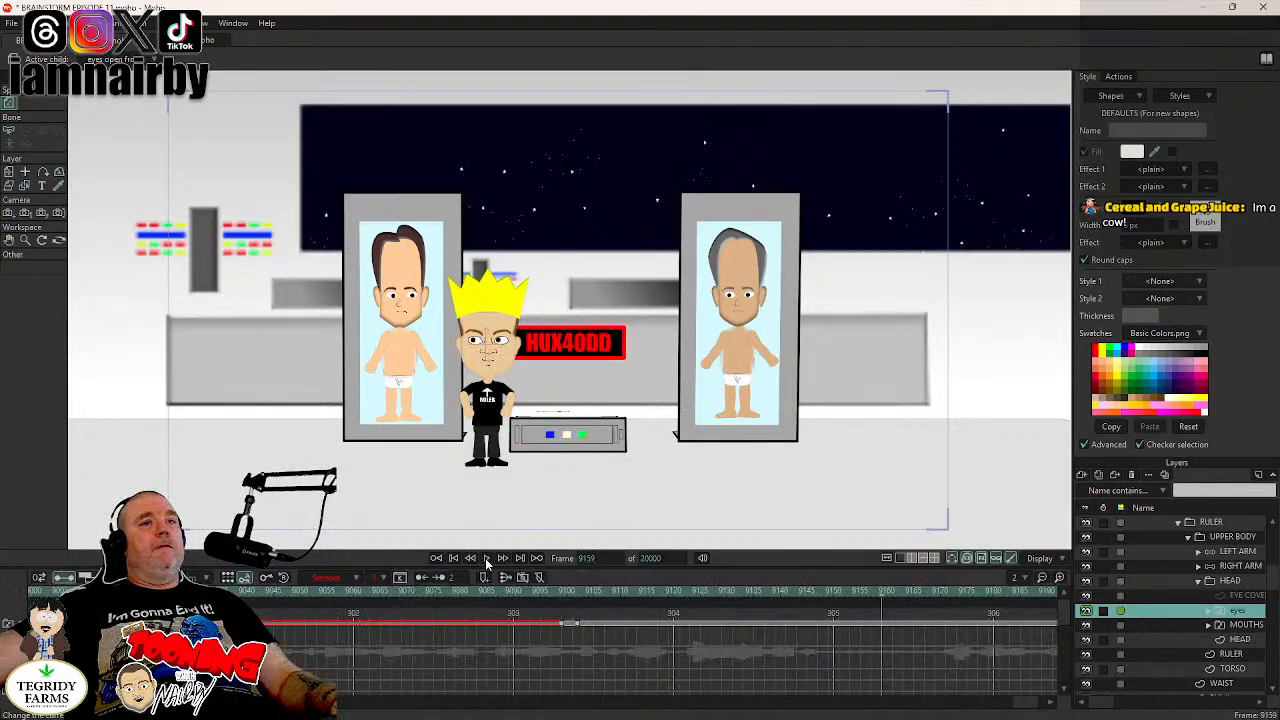
key(ctrl+v)
click(487, 562)
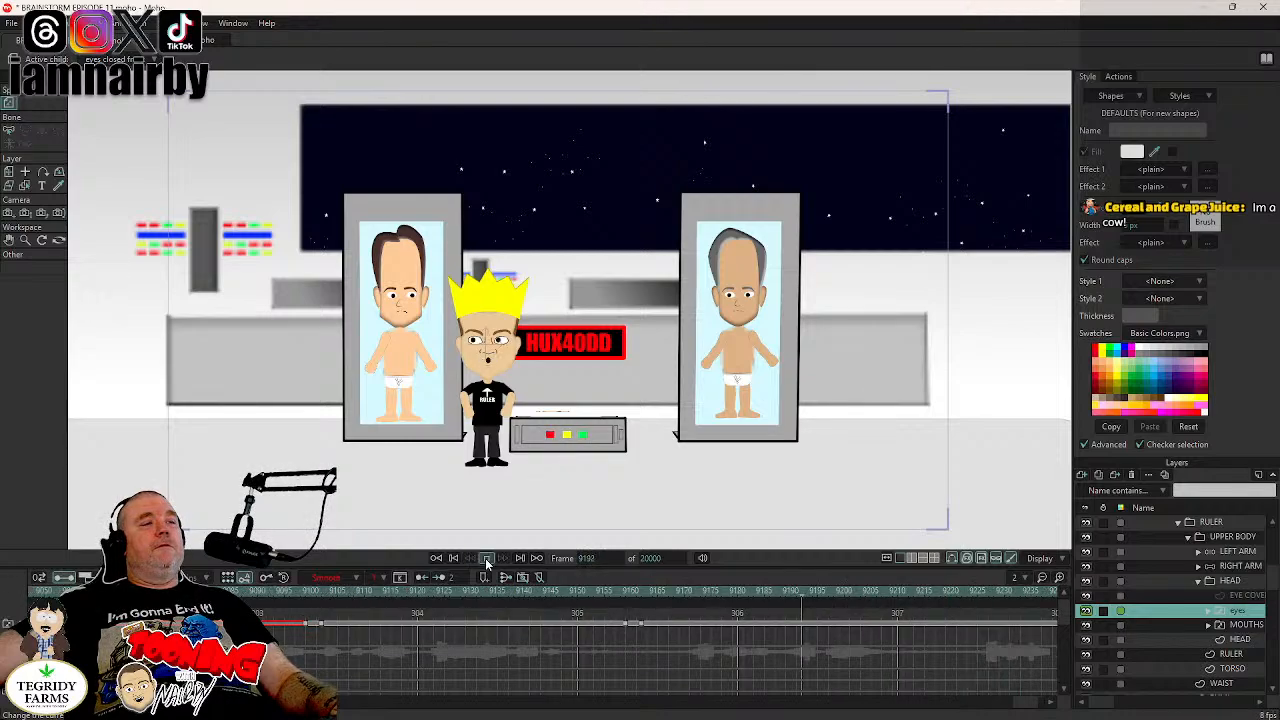
- Continue the playback and paste the blink keyframes on the eyes layer at further pauses, including frames 9196 and 9303
click(487, 562)
key(ctrl+v)
click(487, 562)
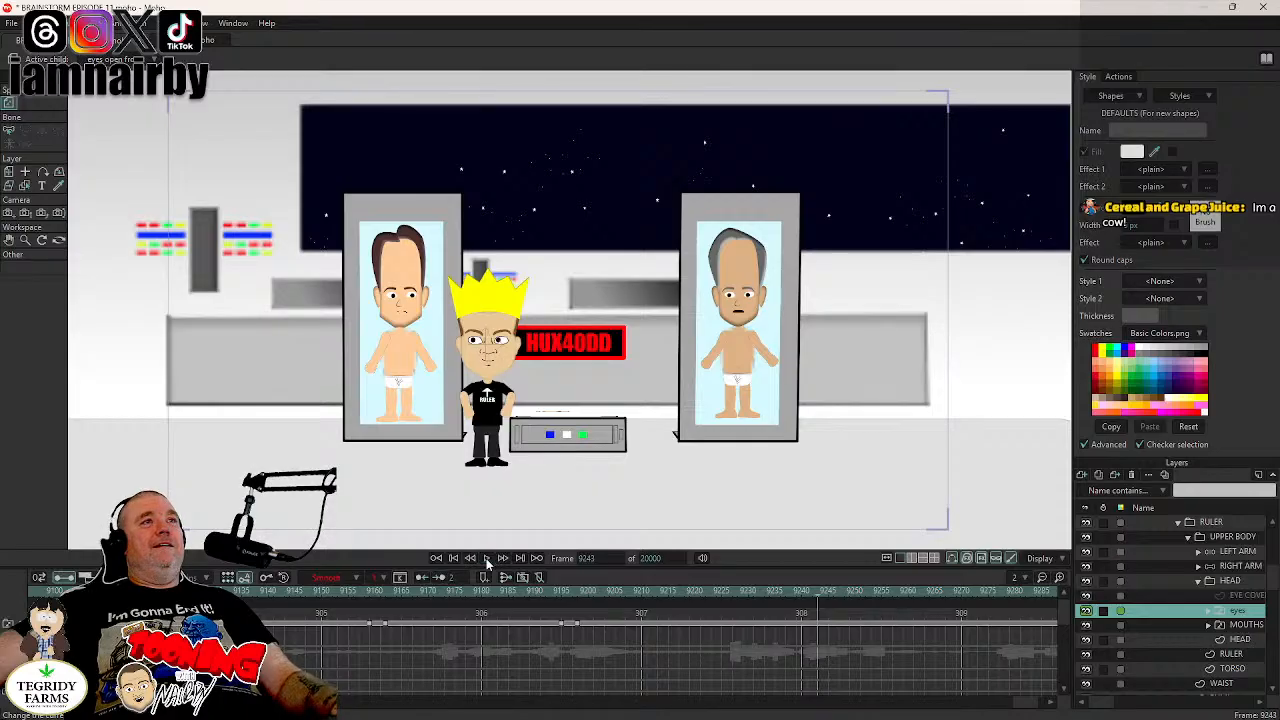
click(486, 558)
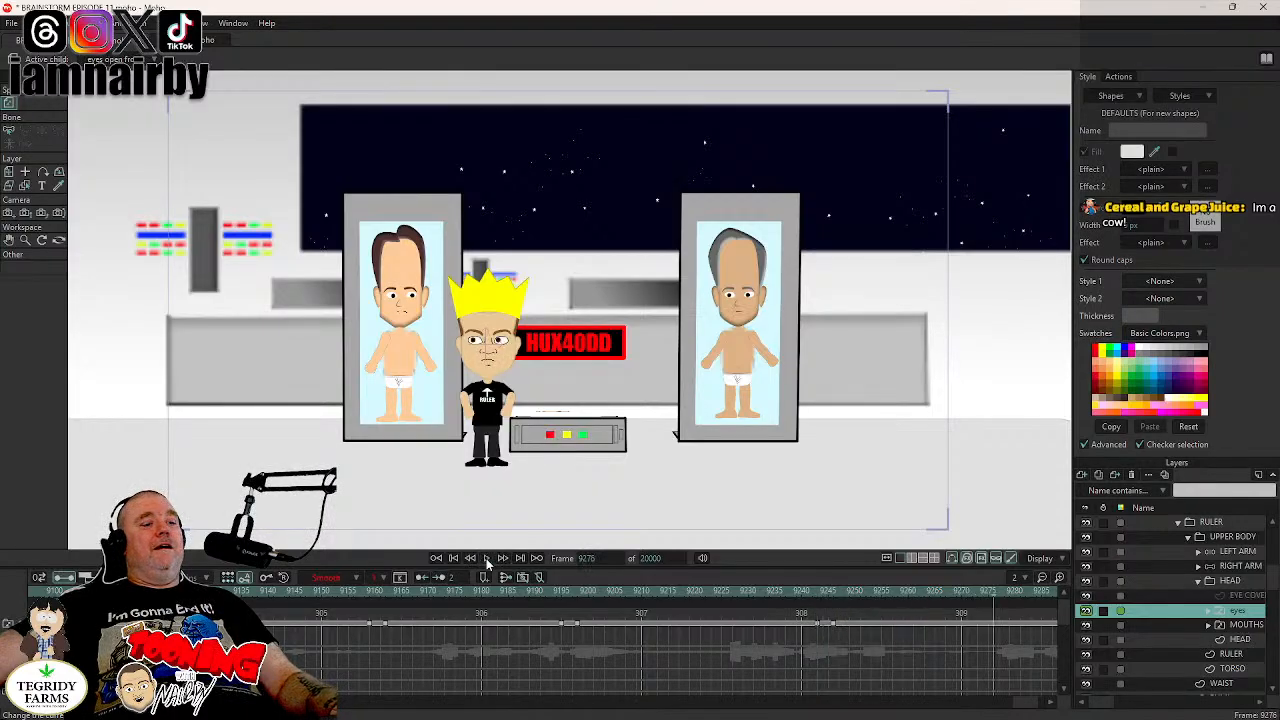
click(486, 558)
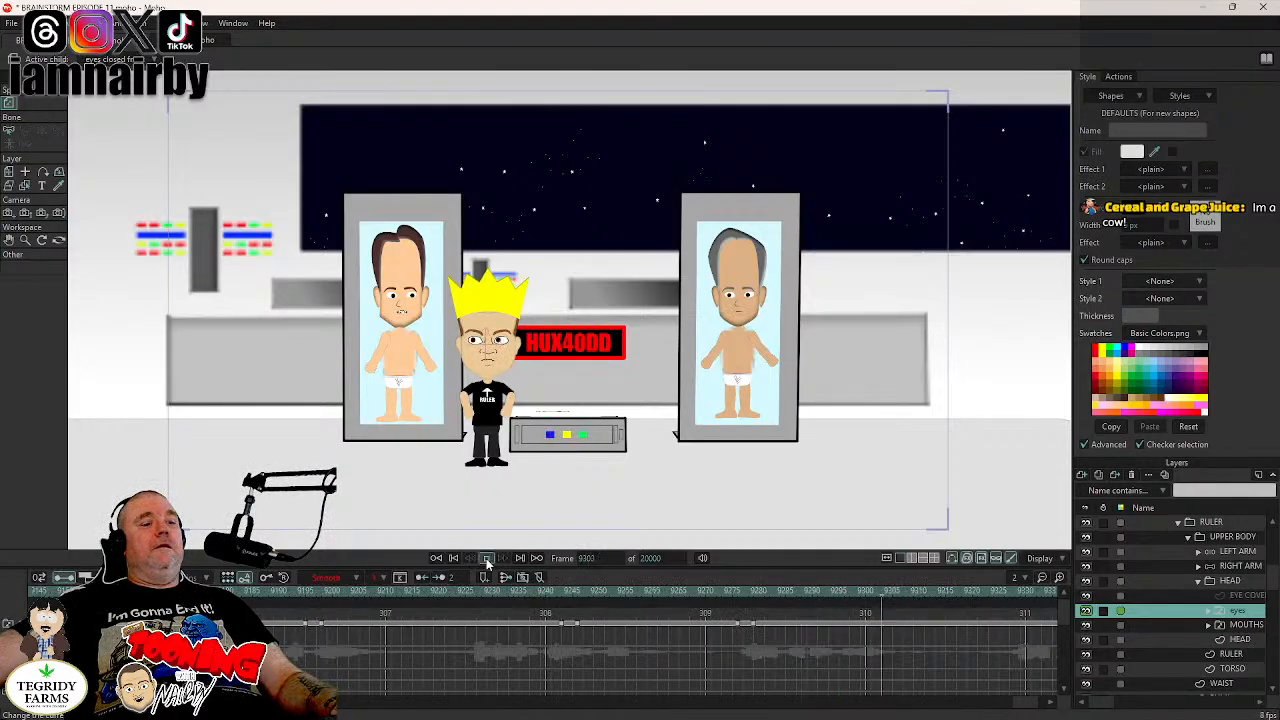
key(ctrl+v)
click(486, 558)
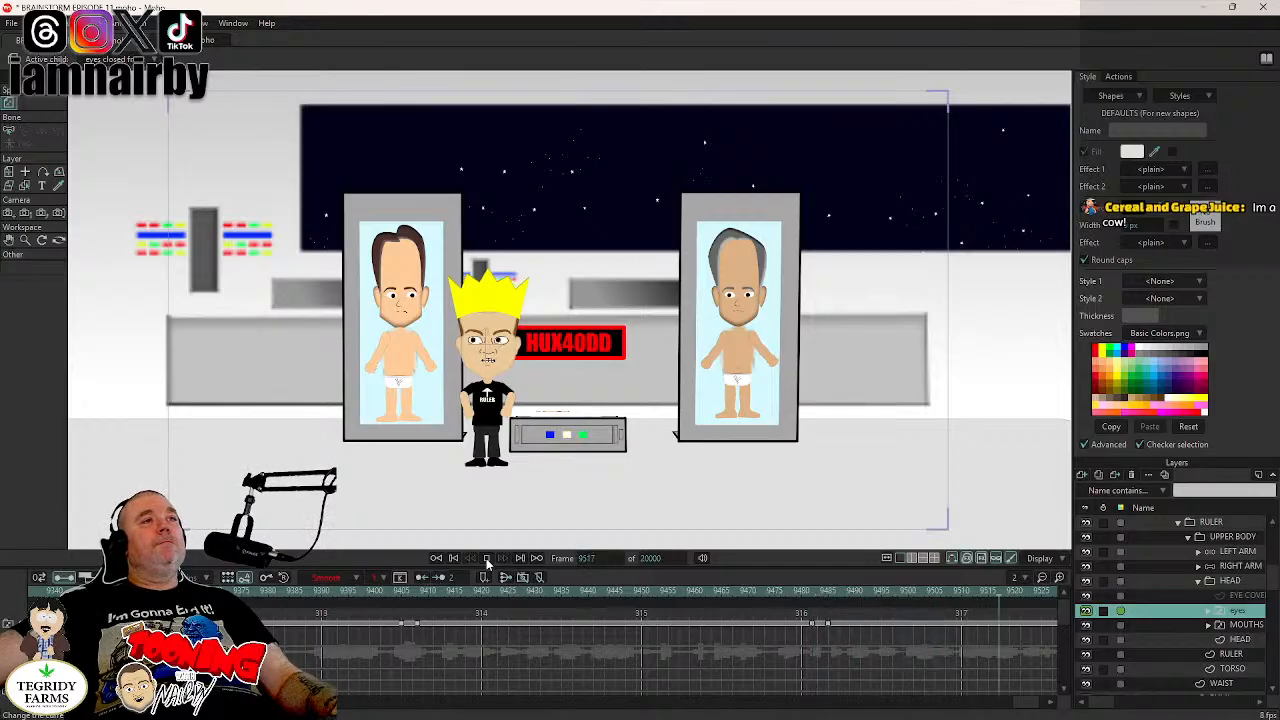
- Paste the blink keyframes on BOOBIEN RULER's eyes layer at frames 9559 and 9596
click(486, 558)
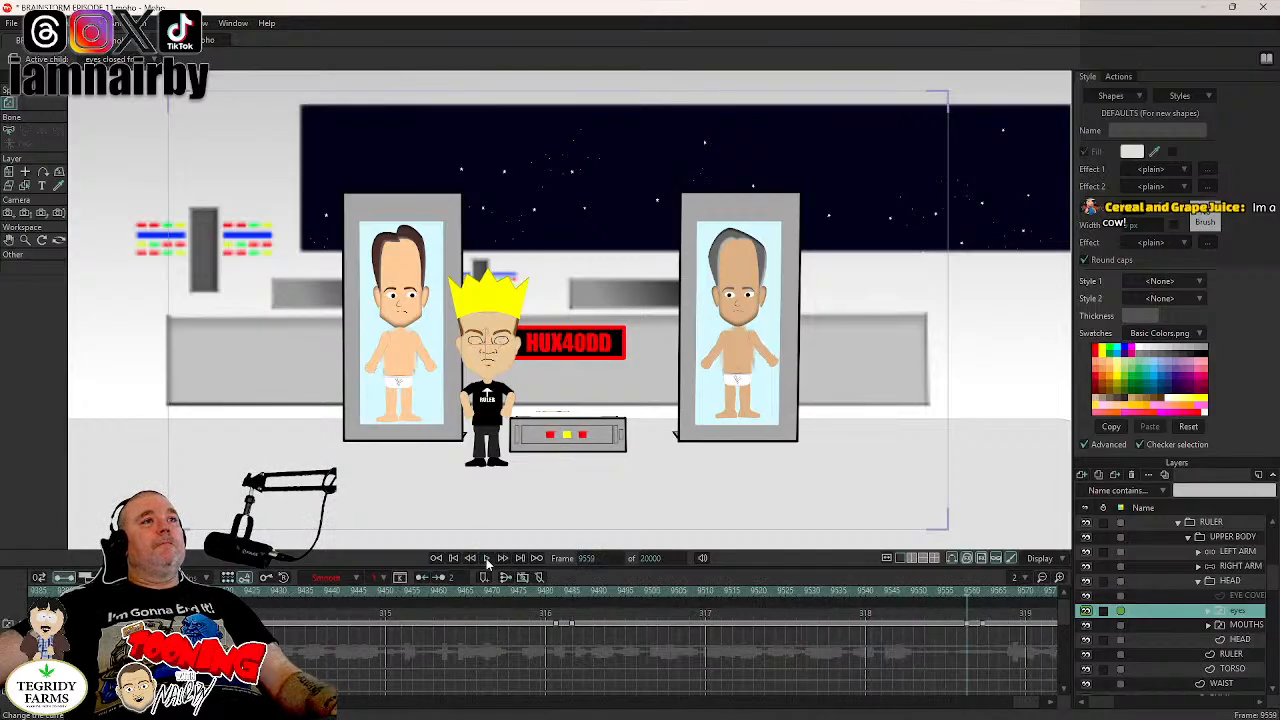
click(486, 558)
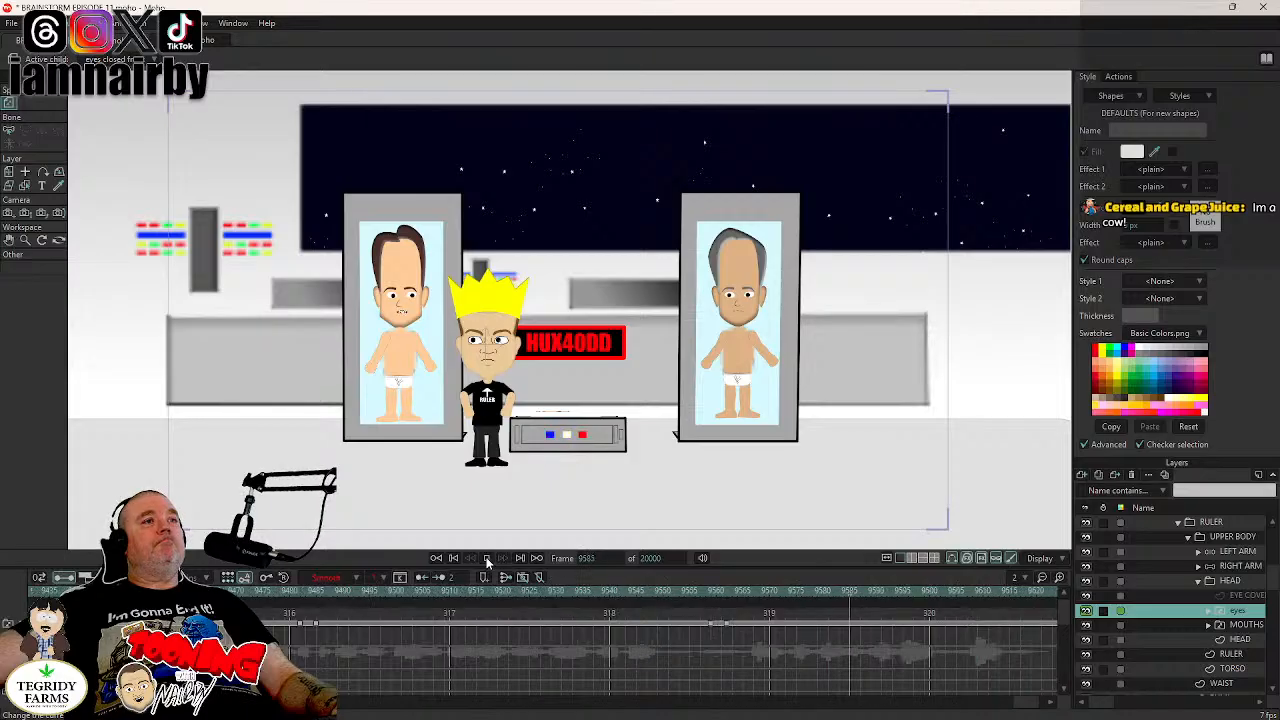
key(ctrl+v)
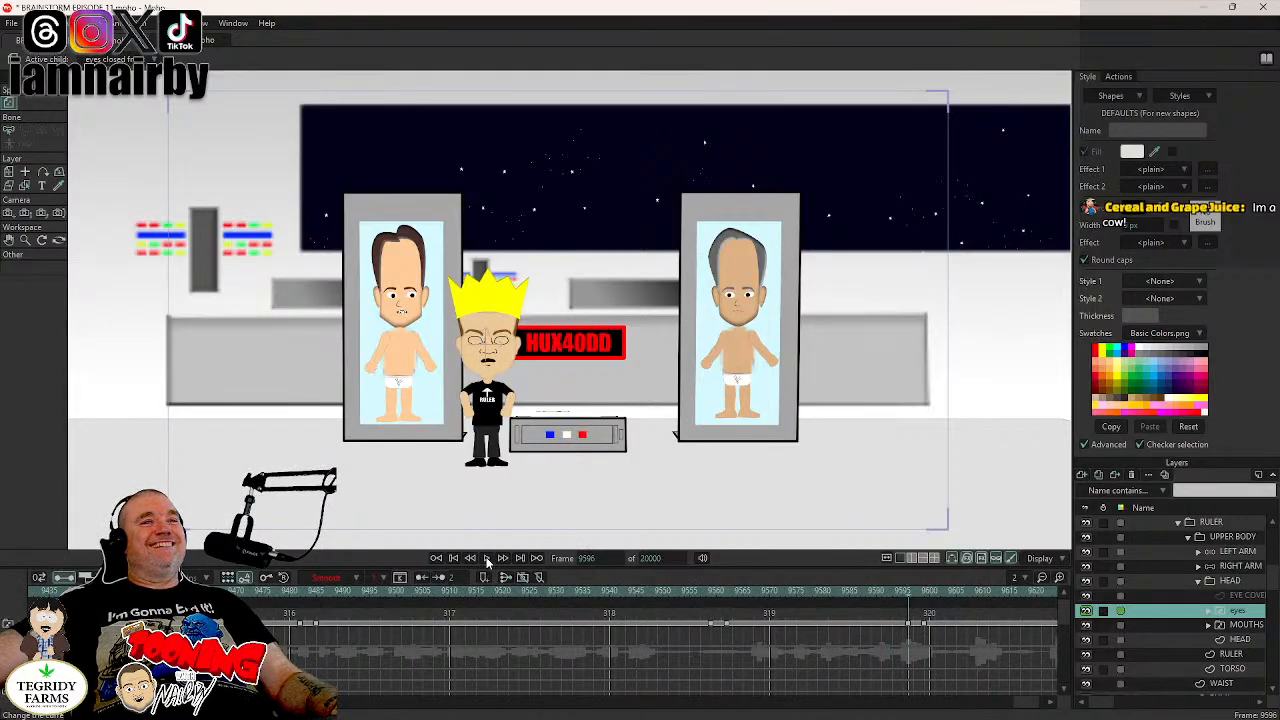
click(486, 559)
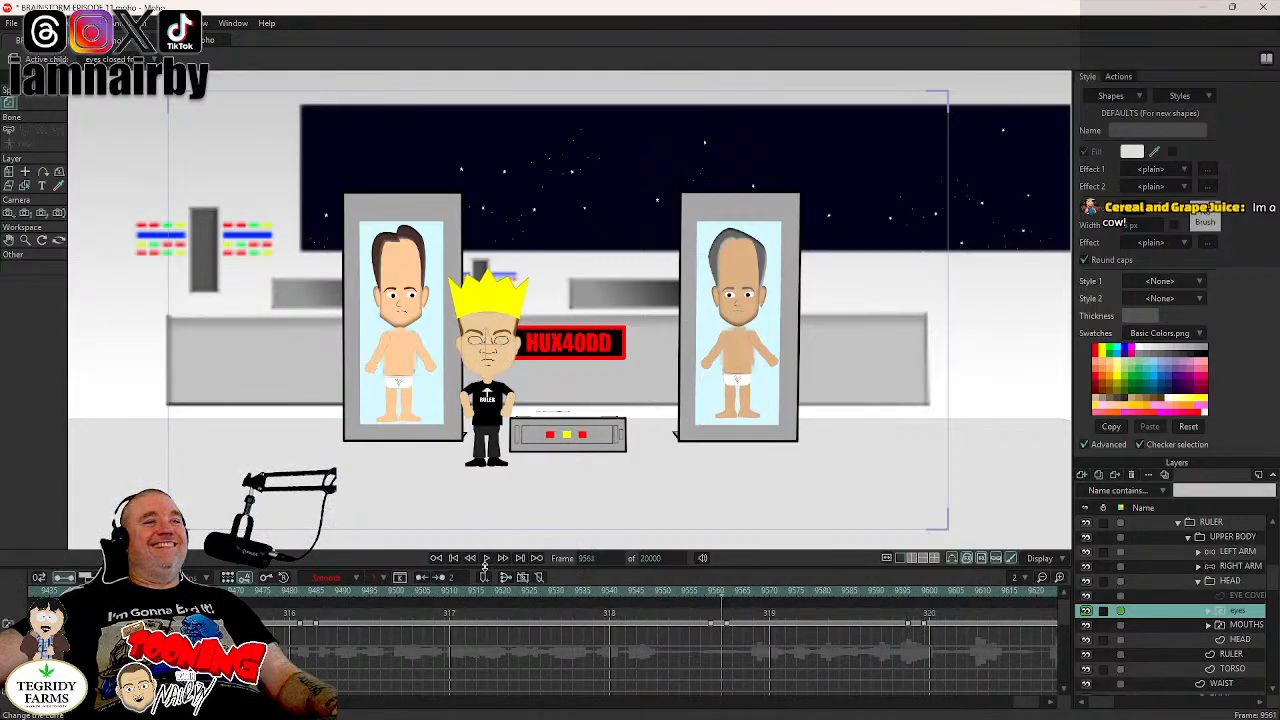
- Play past frame 9651, step back to frame 9664 and paste the blink keyframes on the eyes layer there
click(488, 560)
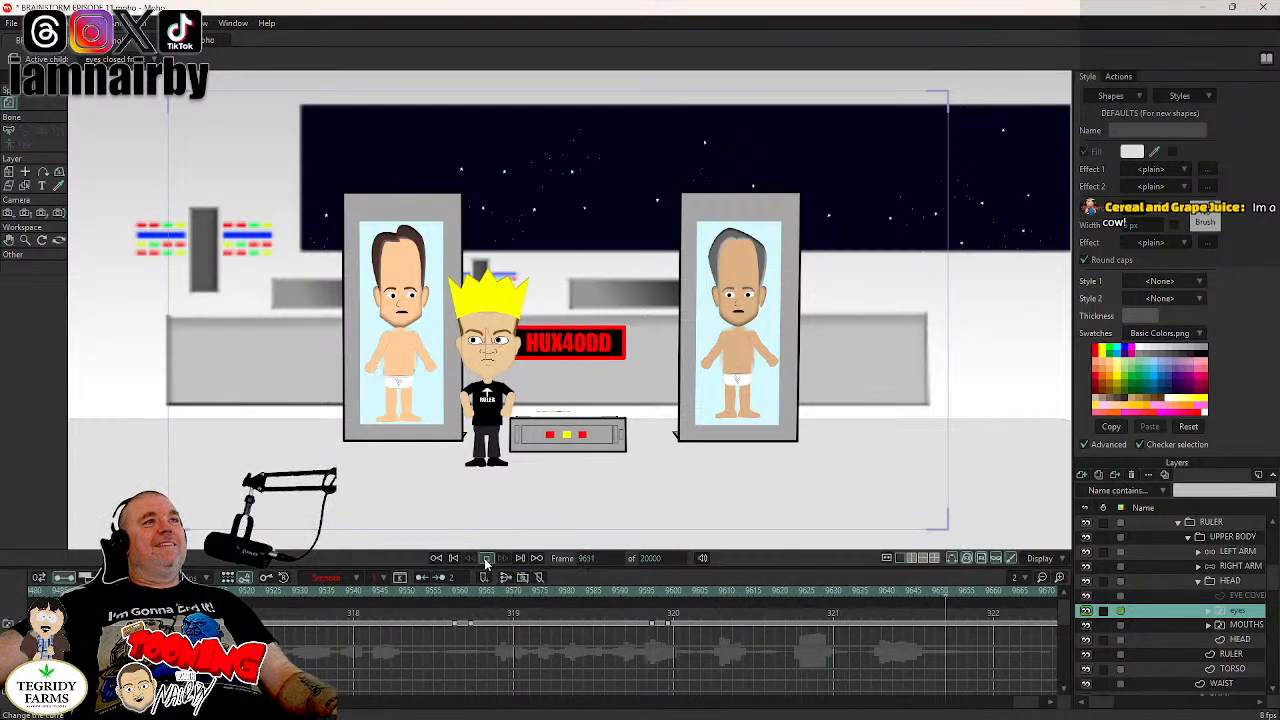
click(486, 559)
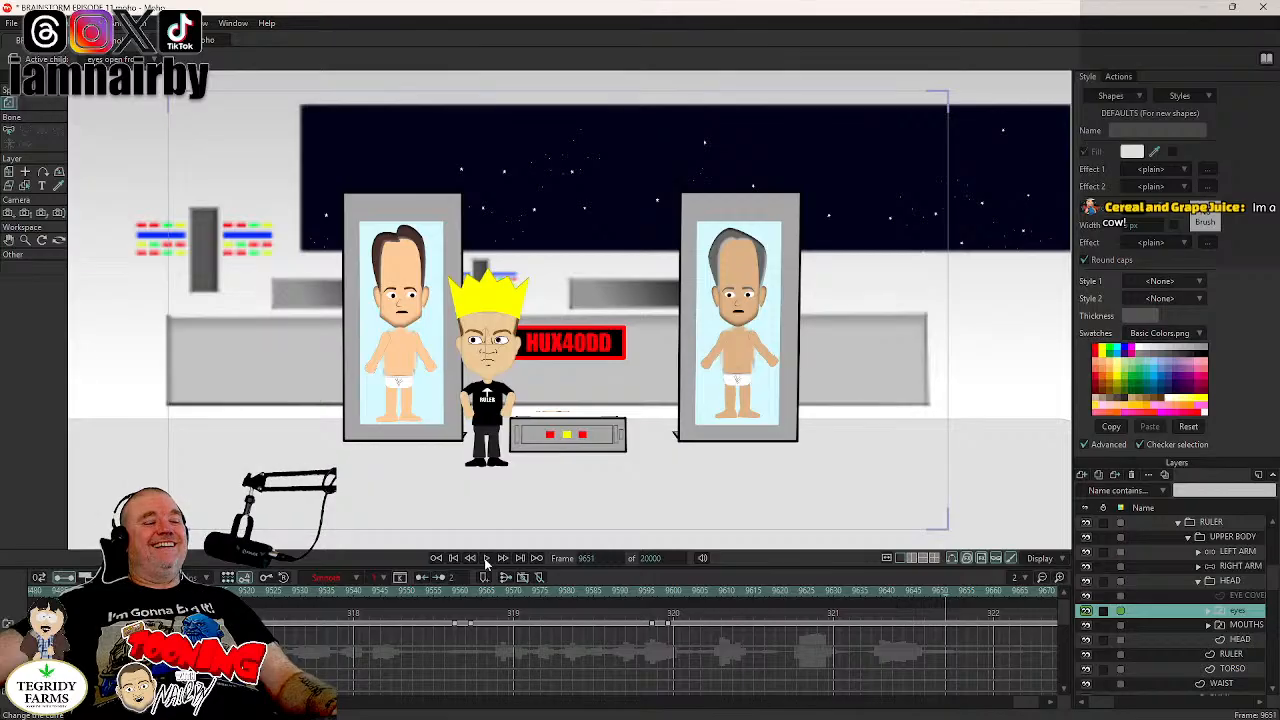
click(486, 559)
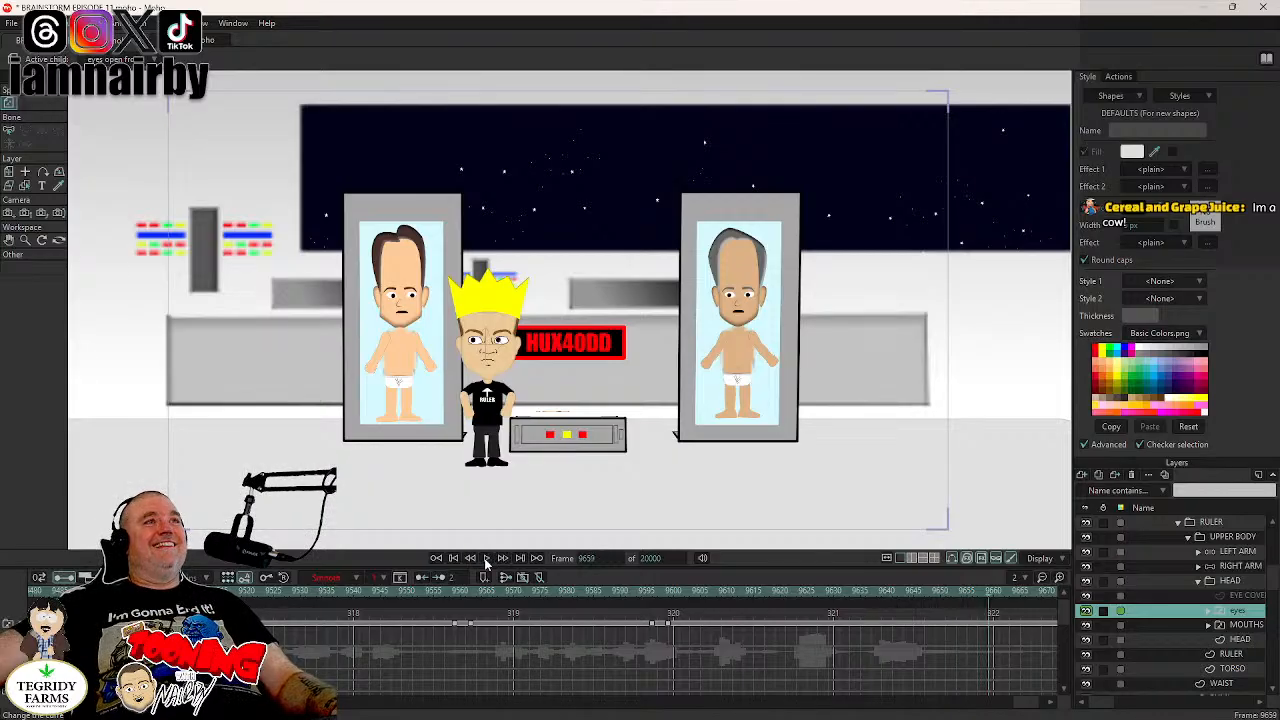
click(486, 559)
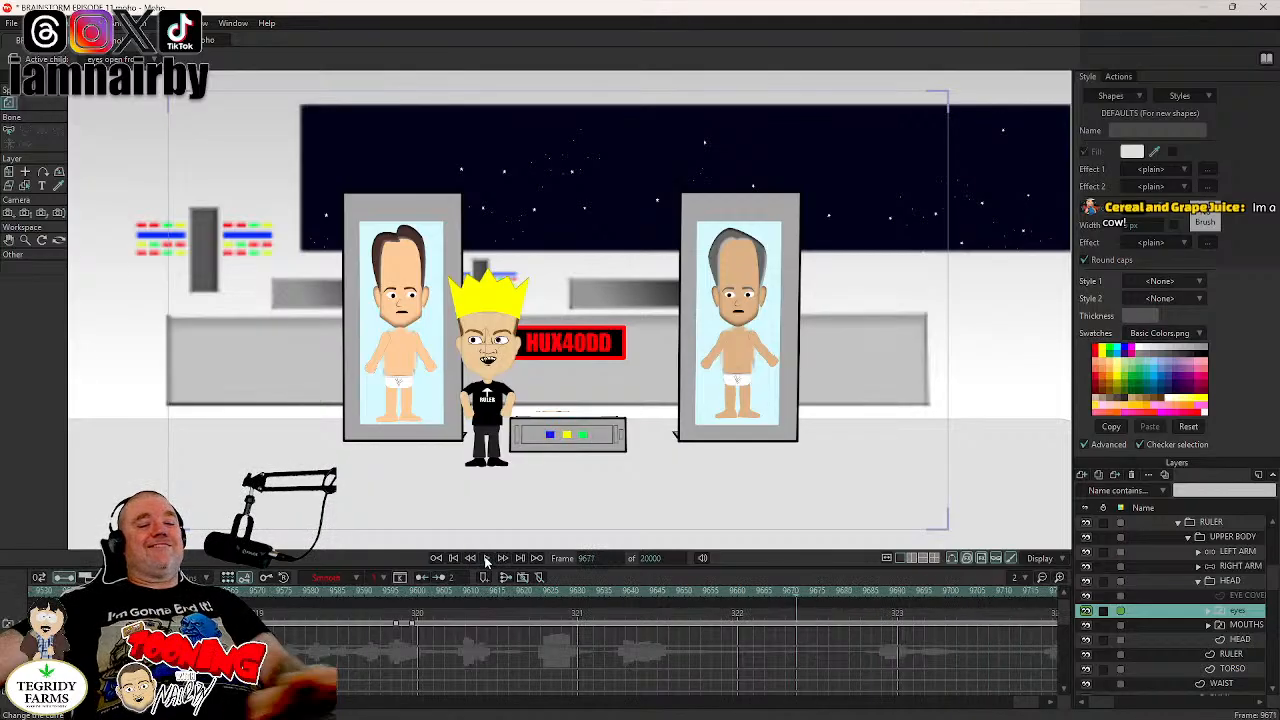
key(Left)
key(Left)
key(Left)
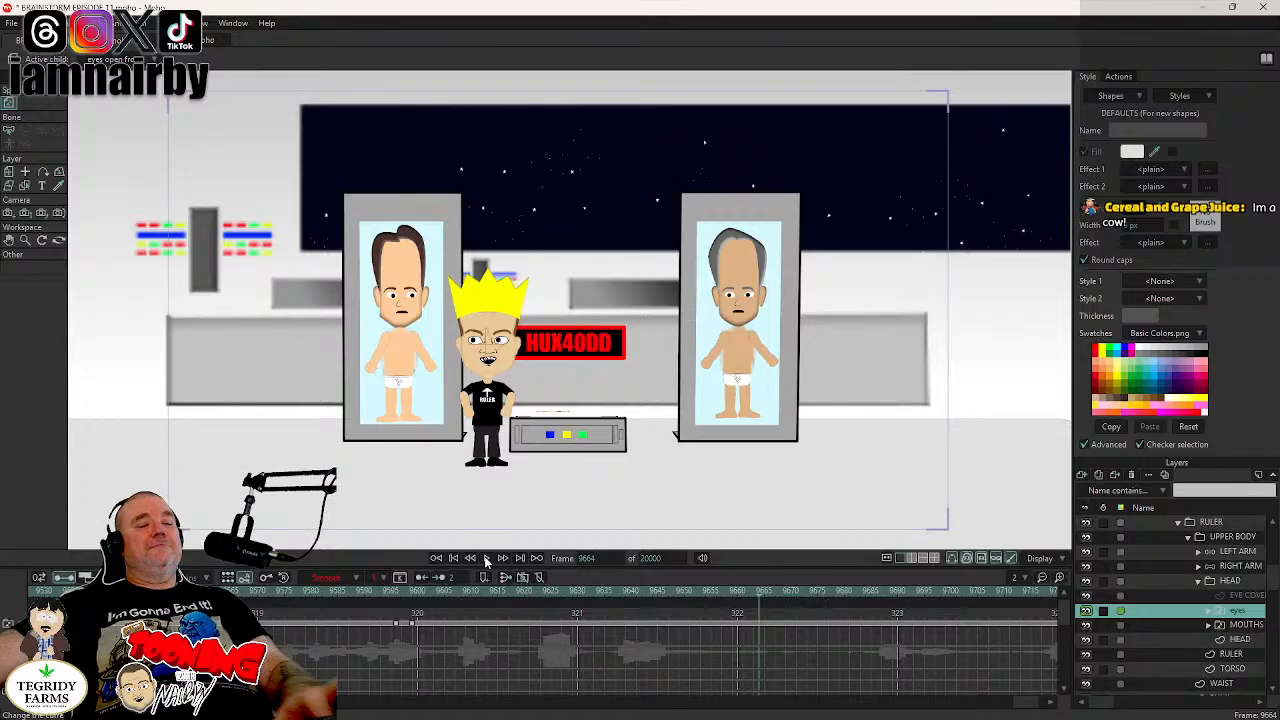
key(ctrl+v)
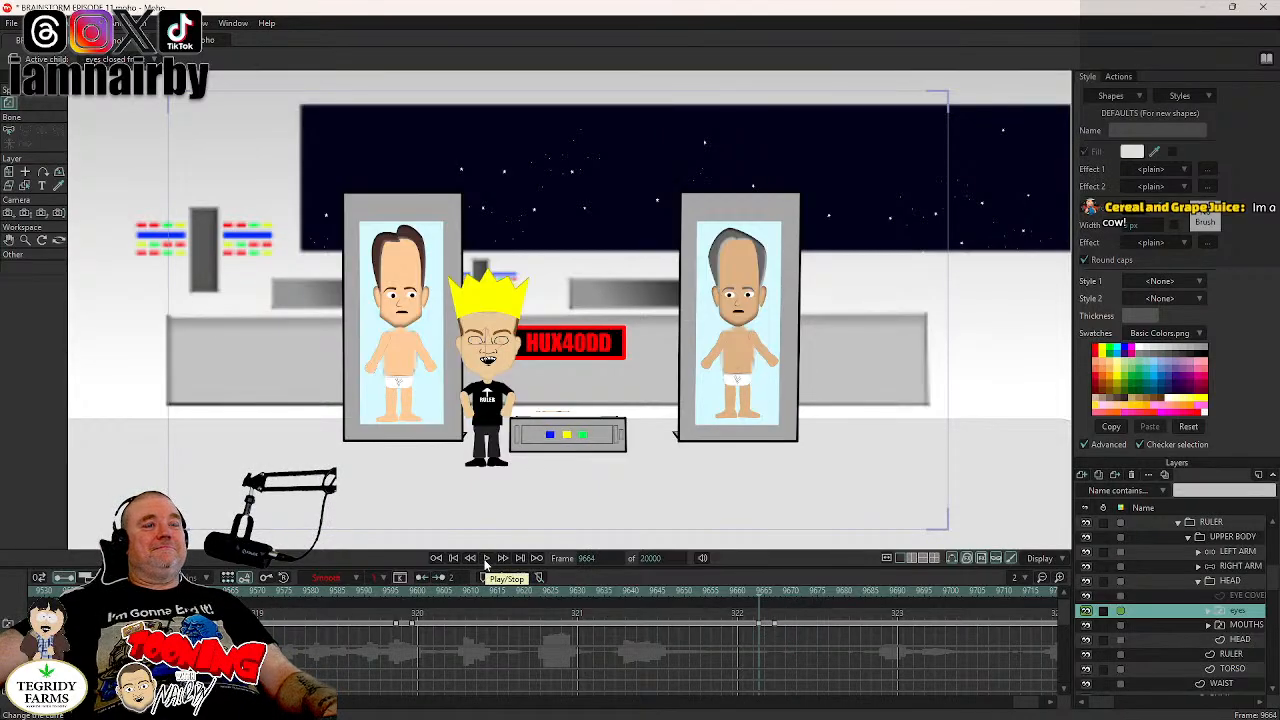
- Play onward and paste the blink keyframes on BOOBIEN RULER's eyes layer at frames 9709, 9769, 9828 and 9864
click(486, 559)
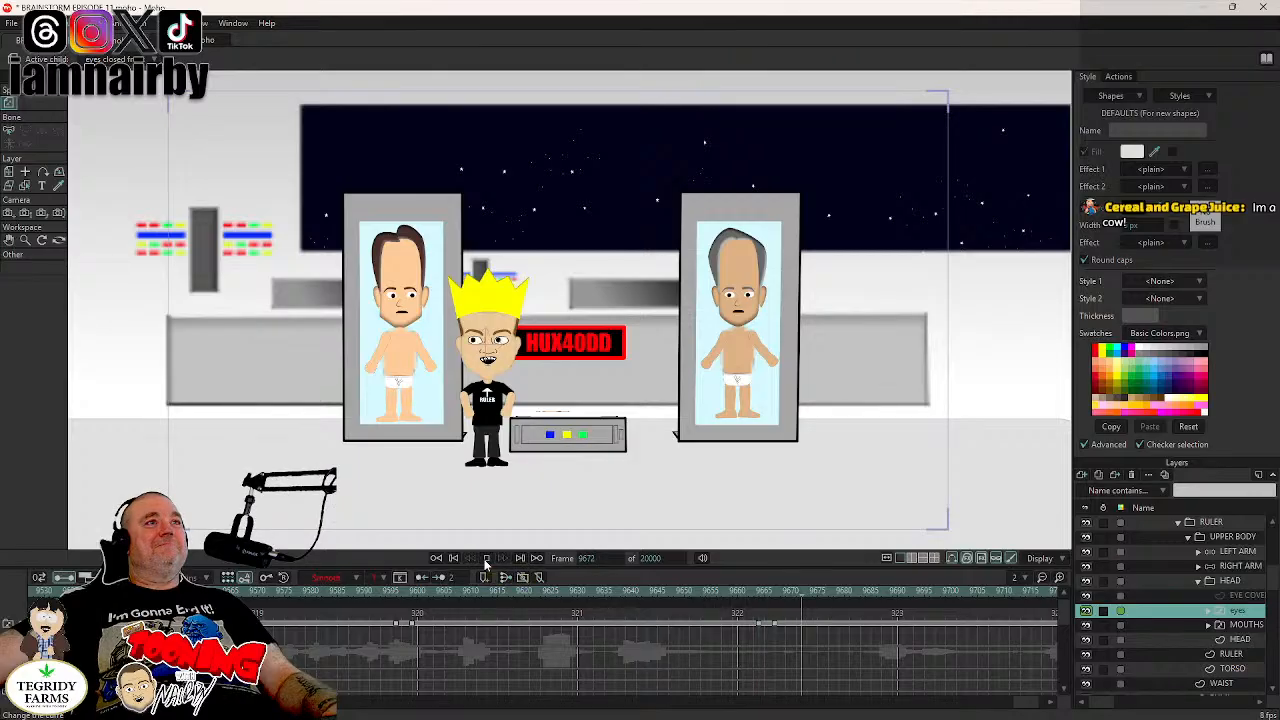
click(486, 559)
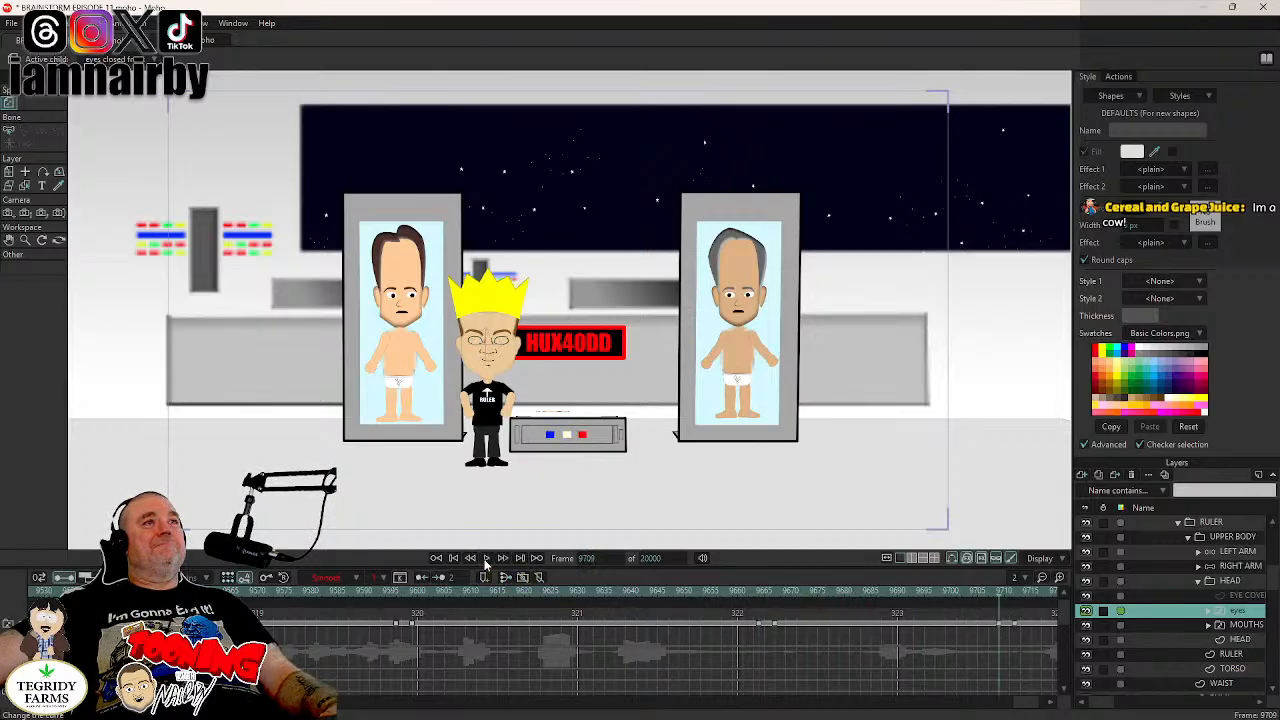
click(485, 560)
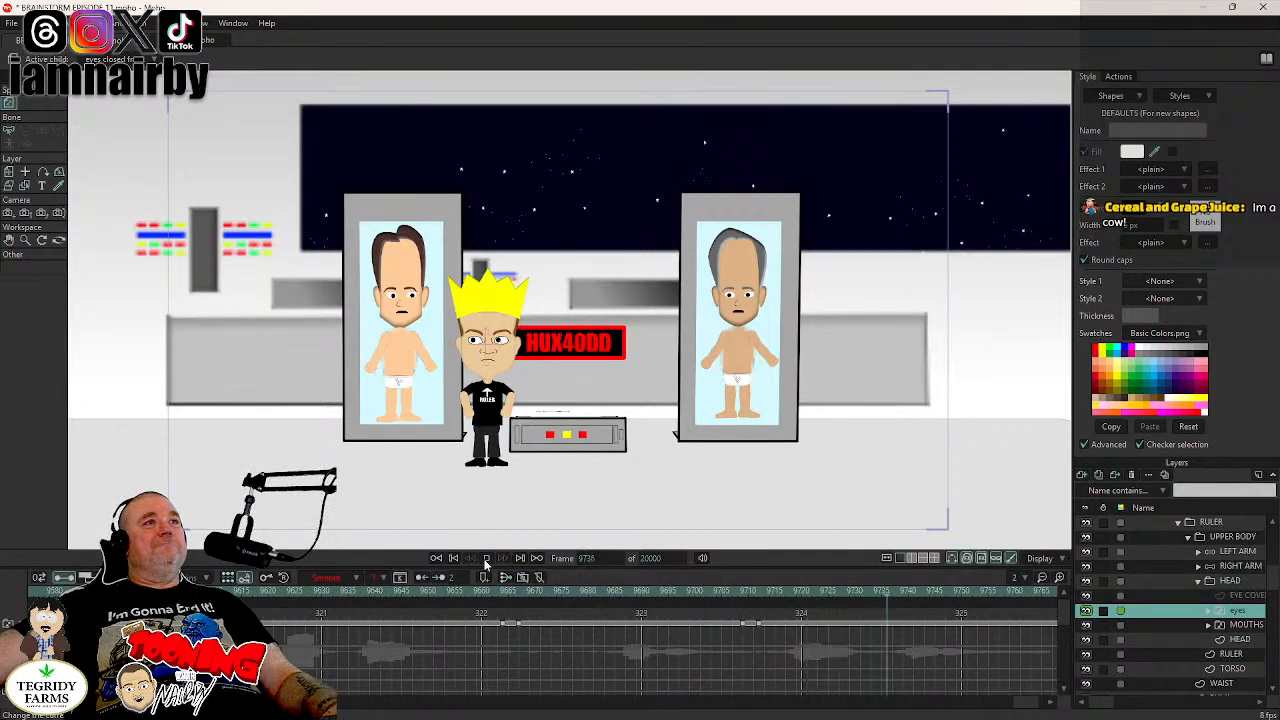
click(486, 559)
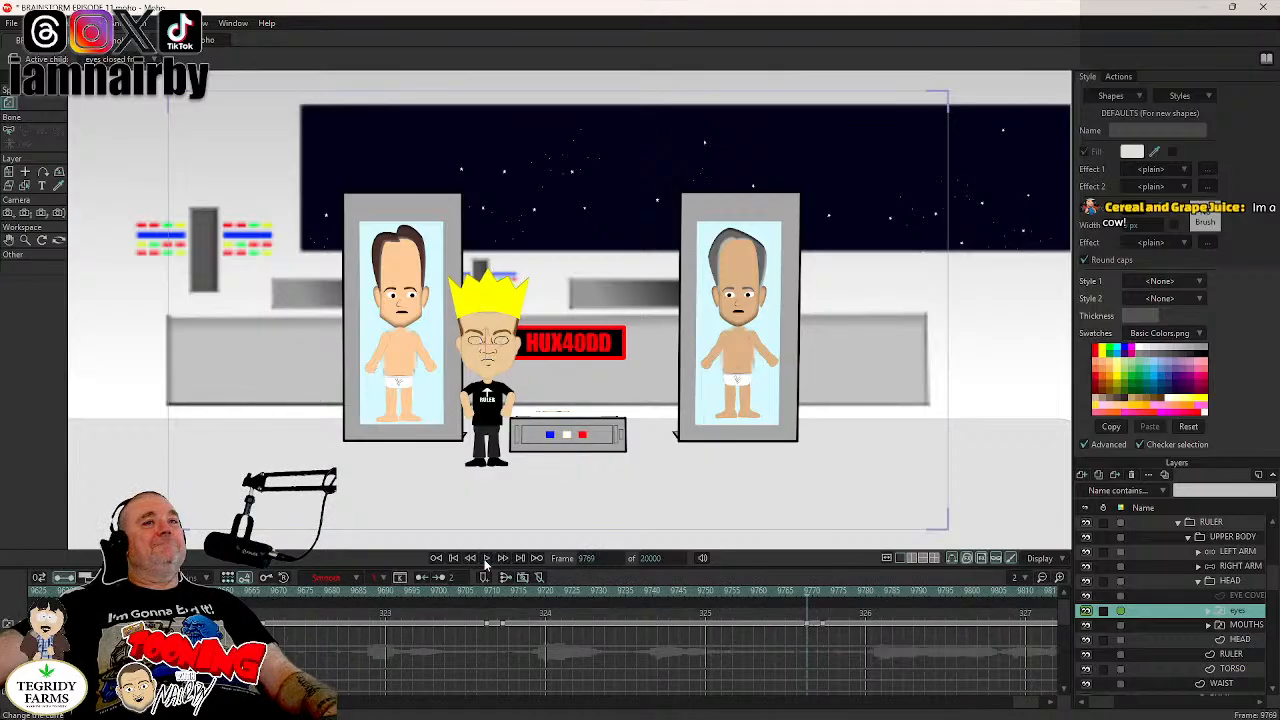
click(486, 559)
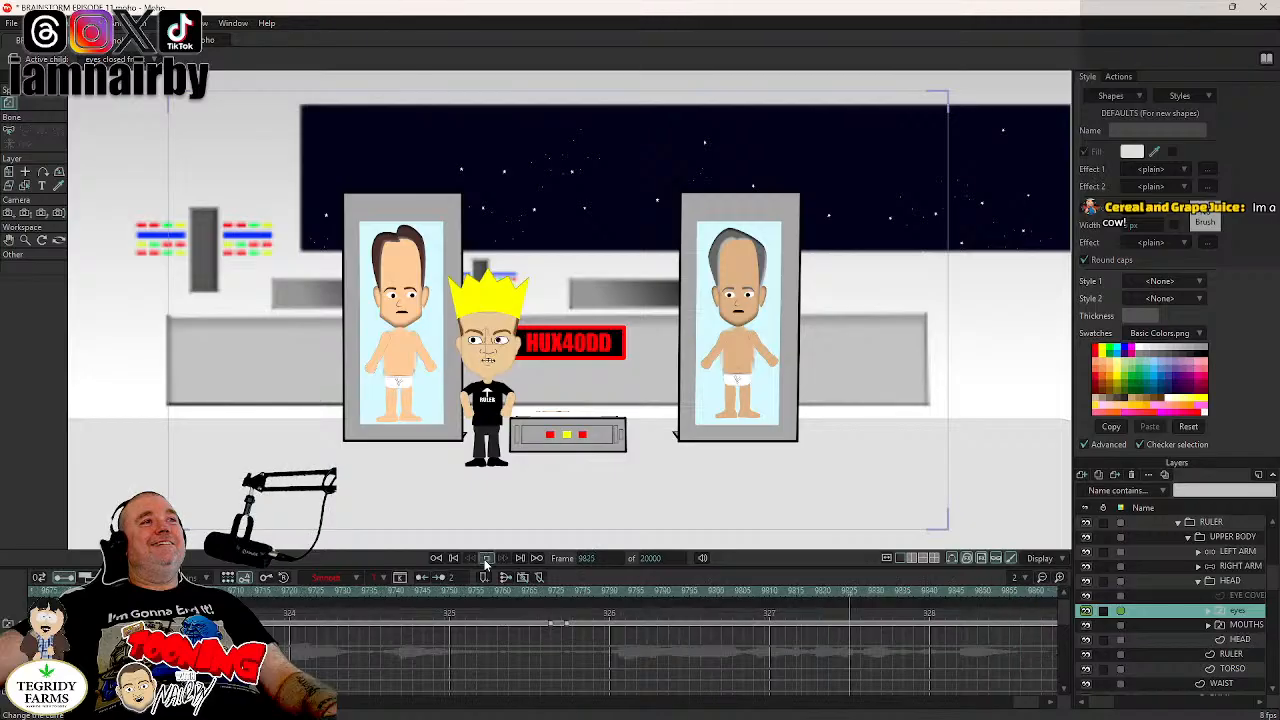
click(486, 559)
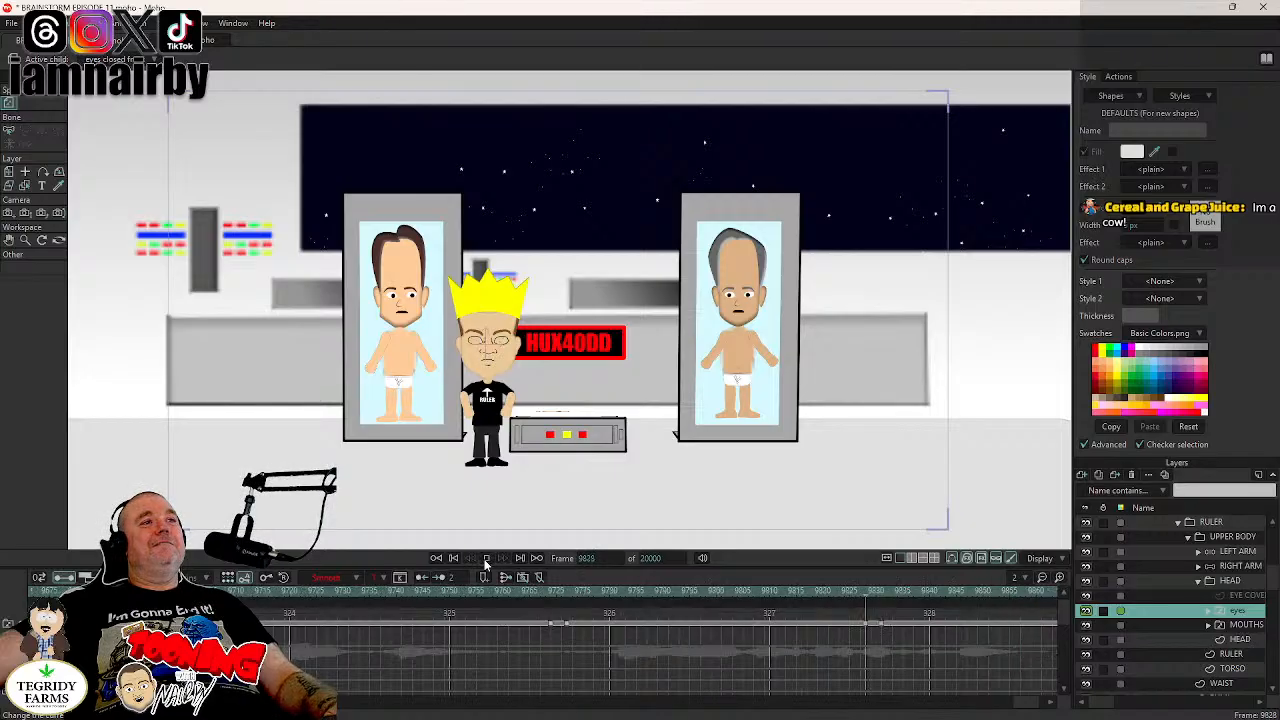
click(486, 559)
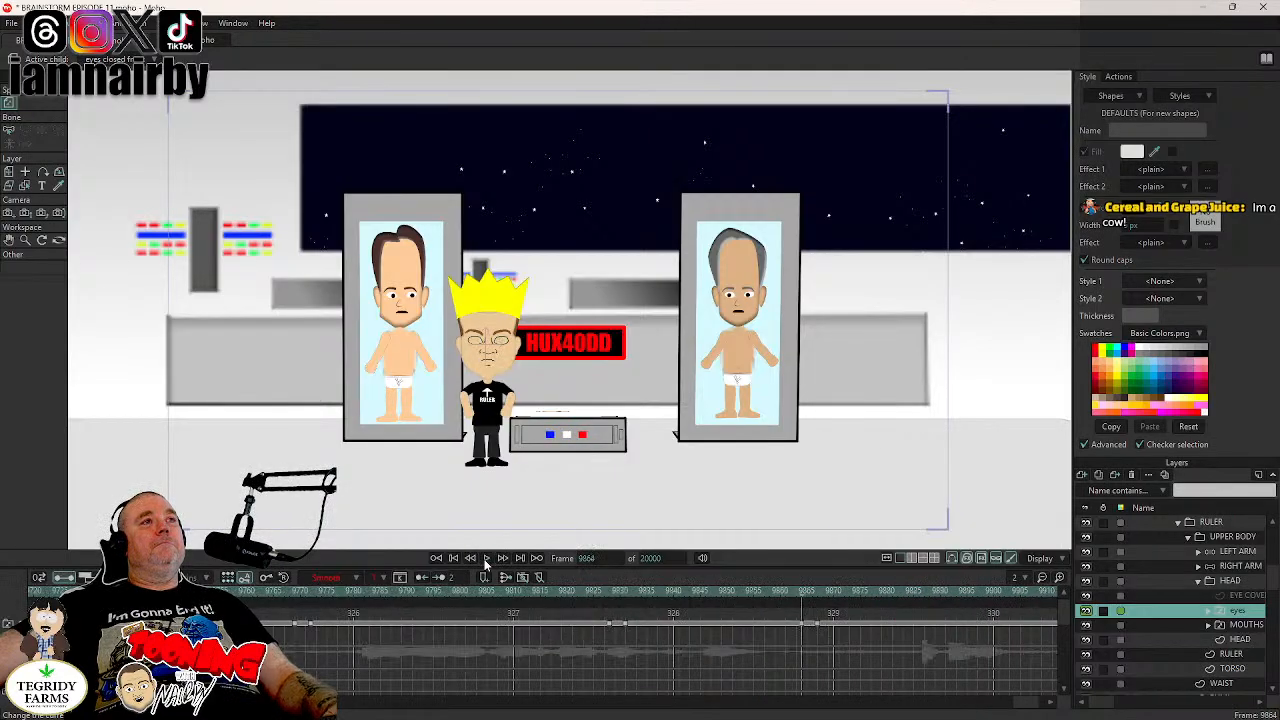
- Play on from frame 9864 and paste the blink keyframes on the eyes layer at further pauses, including frames 9990 and 10094
click(486, 559)
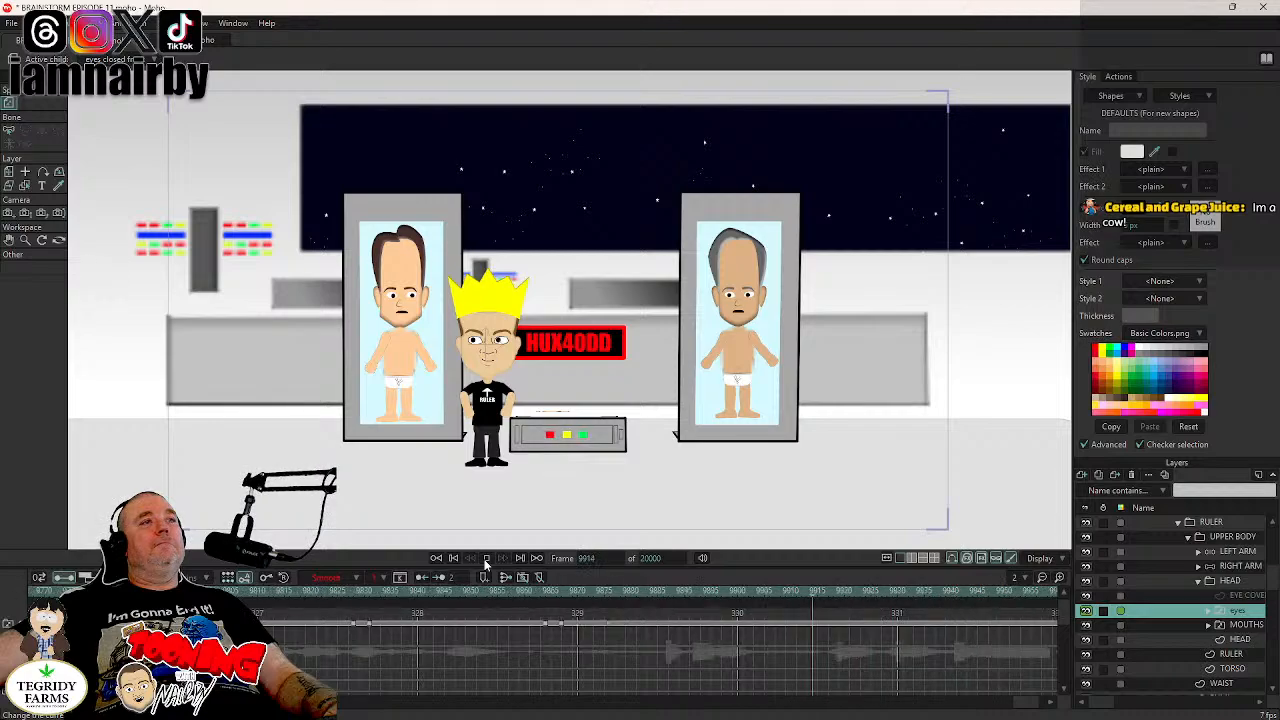
click(486, 559)
click(486, 559)
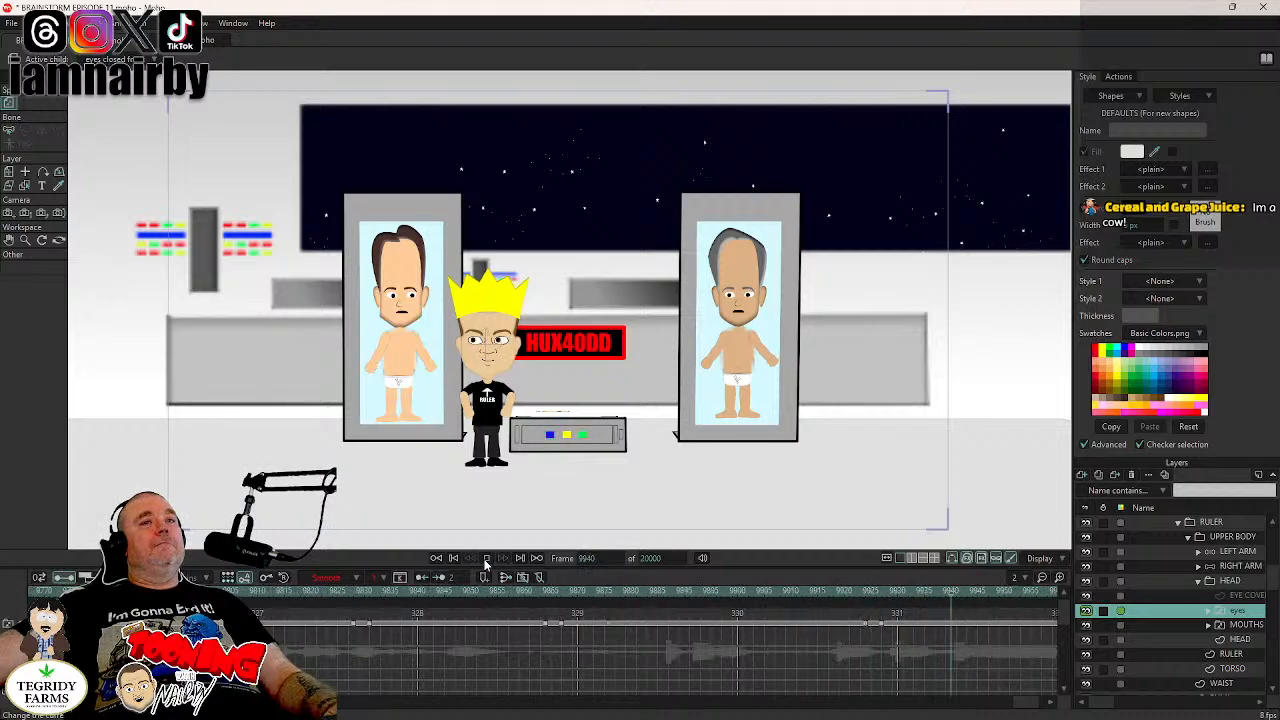
click(486, 559)
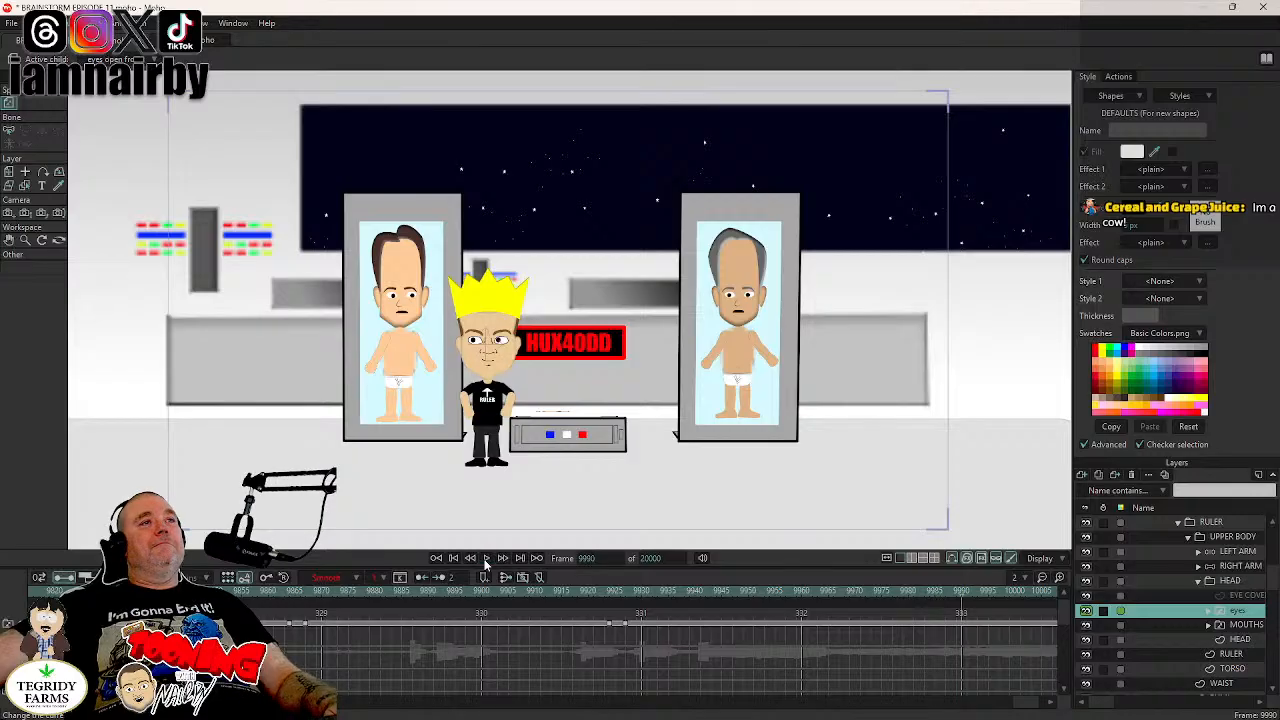
click(486, 559)
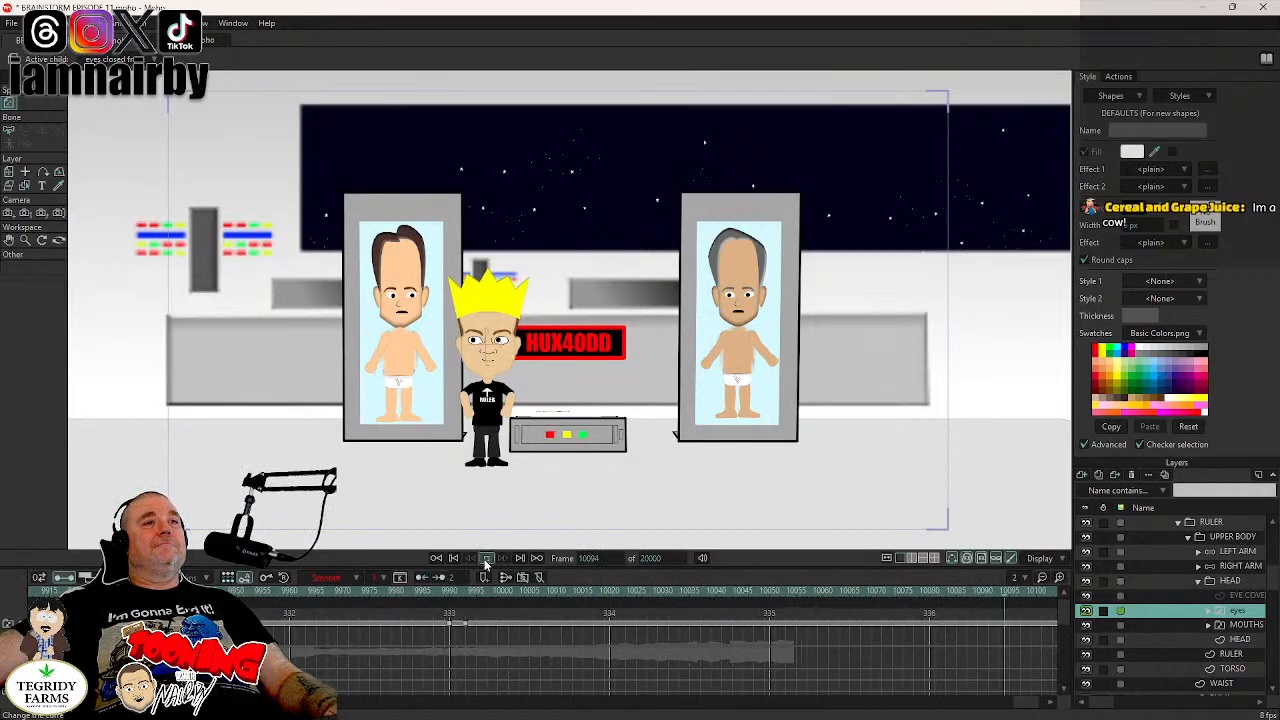
click(486, 560)
click(486, 560)
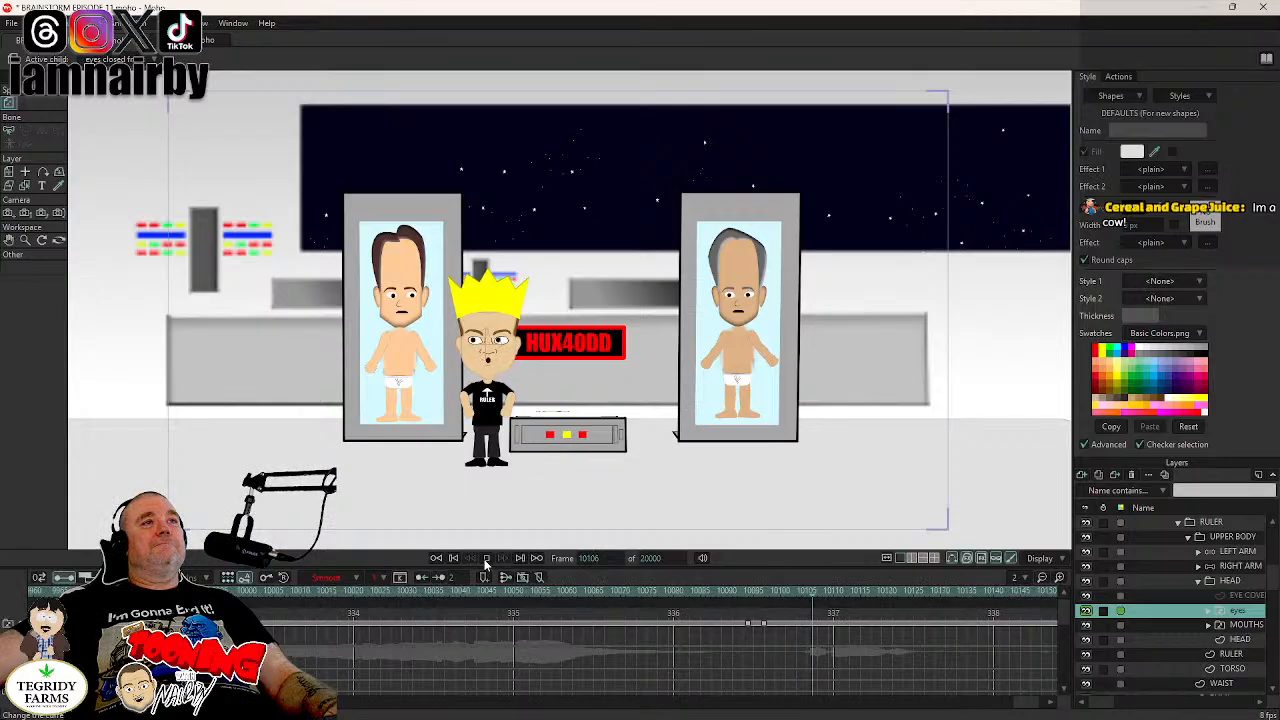
- Paste the blink keyframes on BOOBIEN RULER's eyes layer at frames 10154 and 10204, play on to frame 10246 and save the project
click(486, 560)
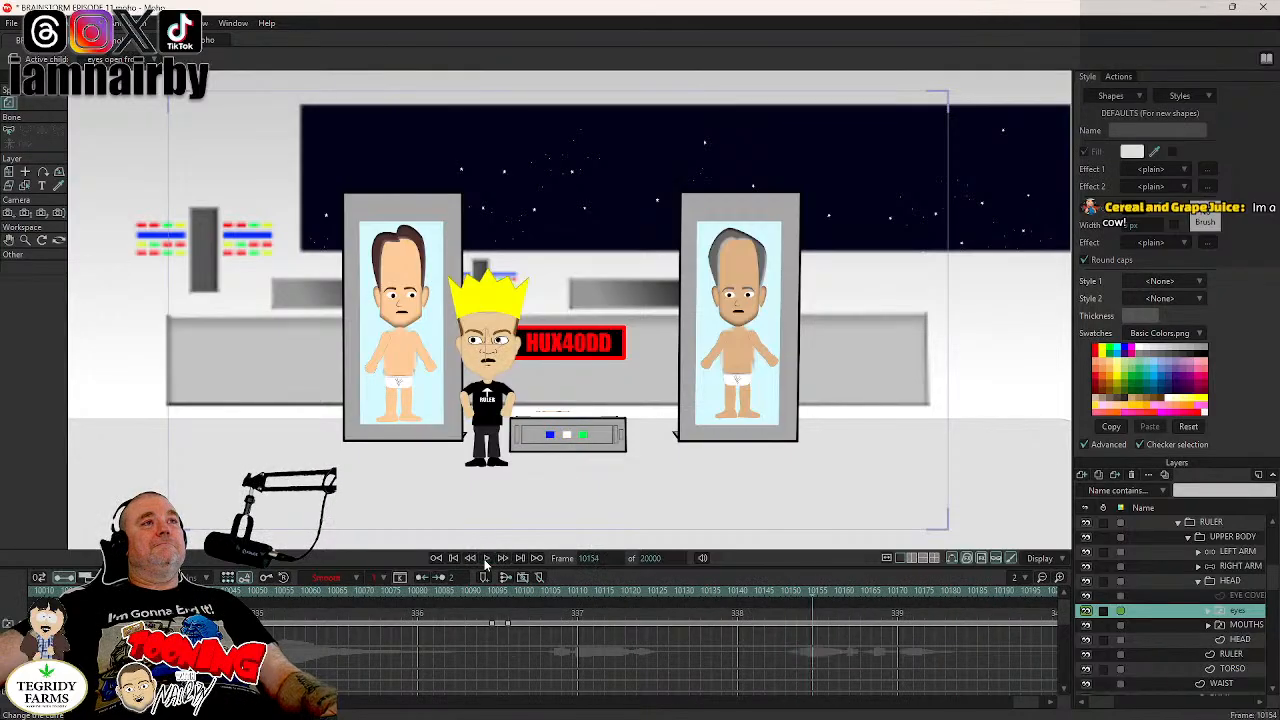
click(486, 560)
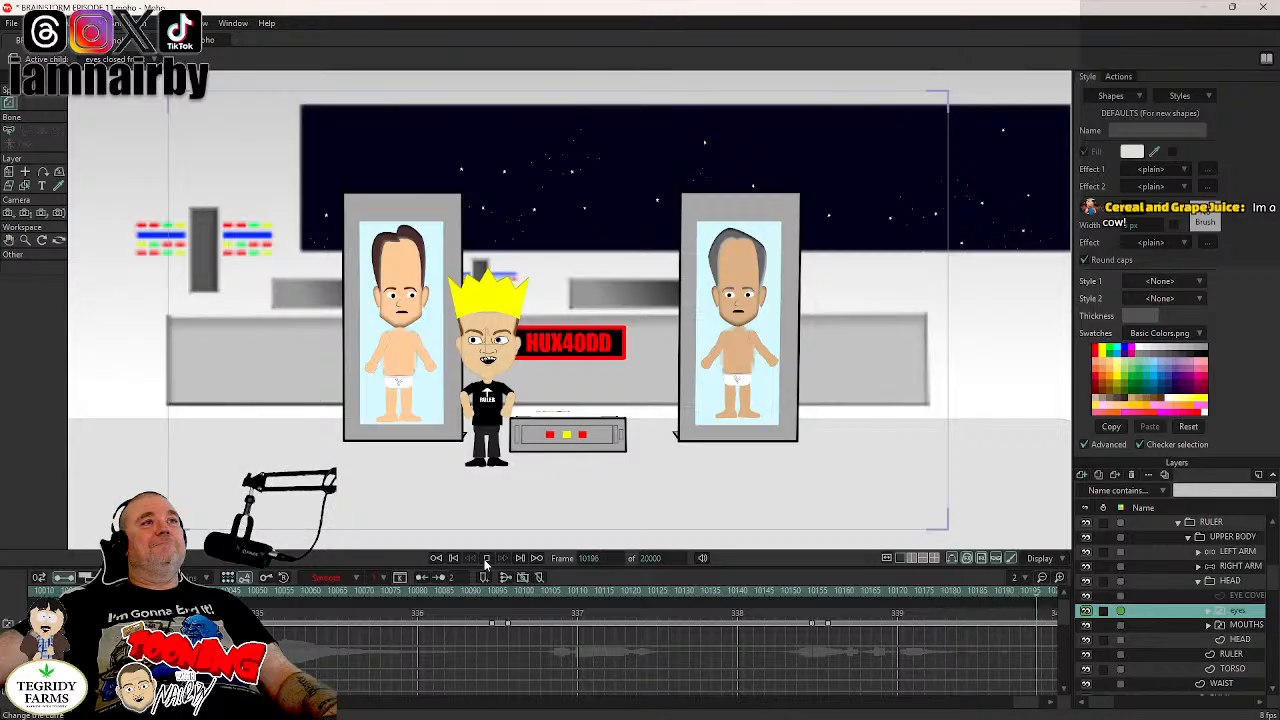
click(486, 560)
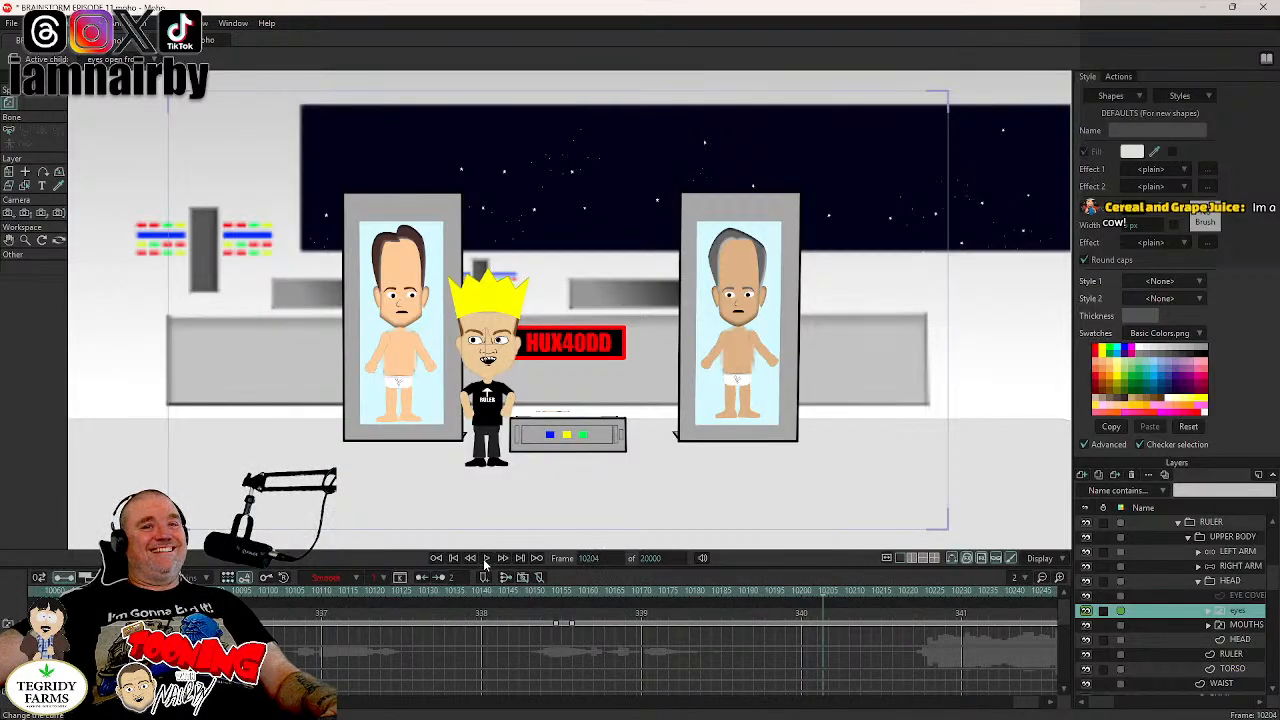
click(486, 560)
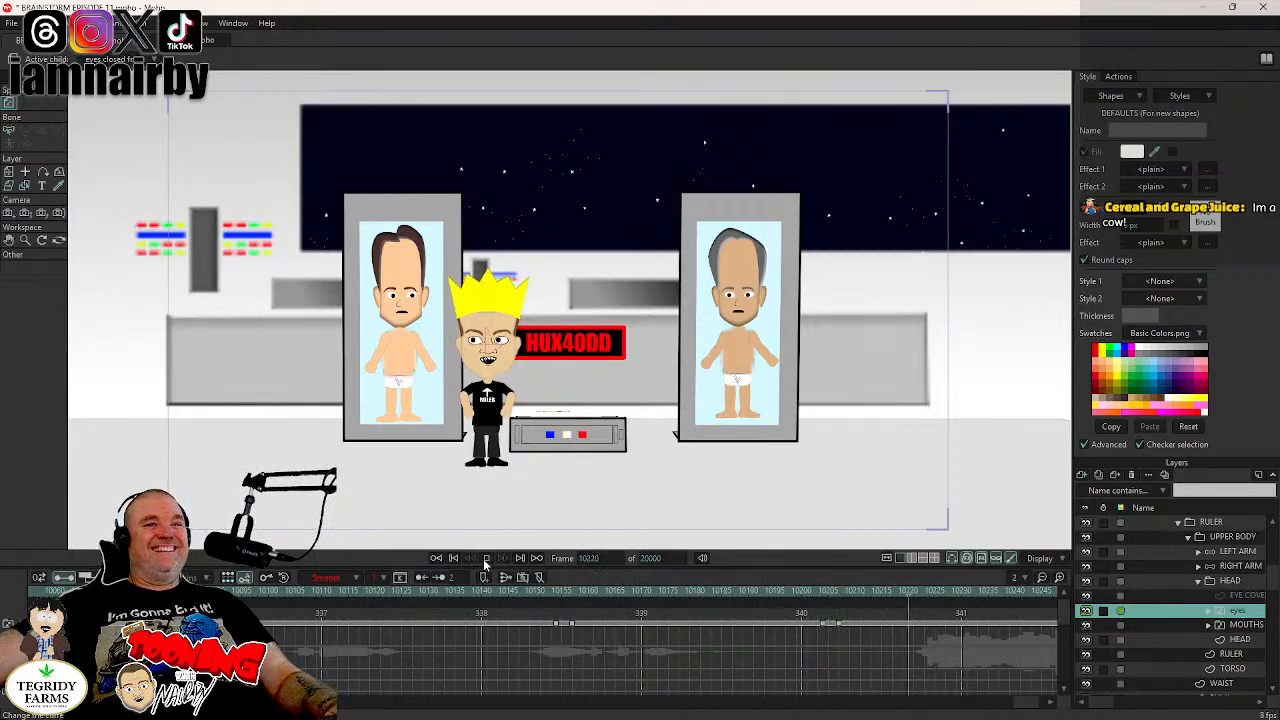
click(486, 560)
key(ctrl+s)
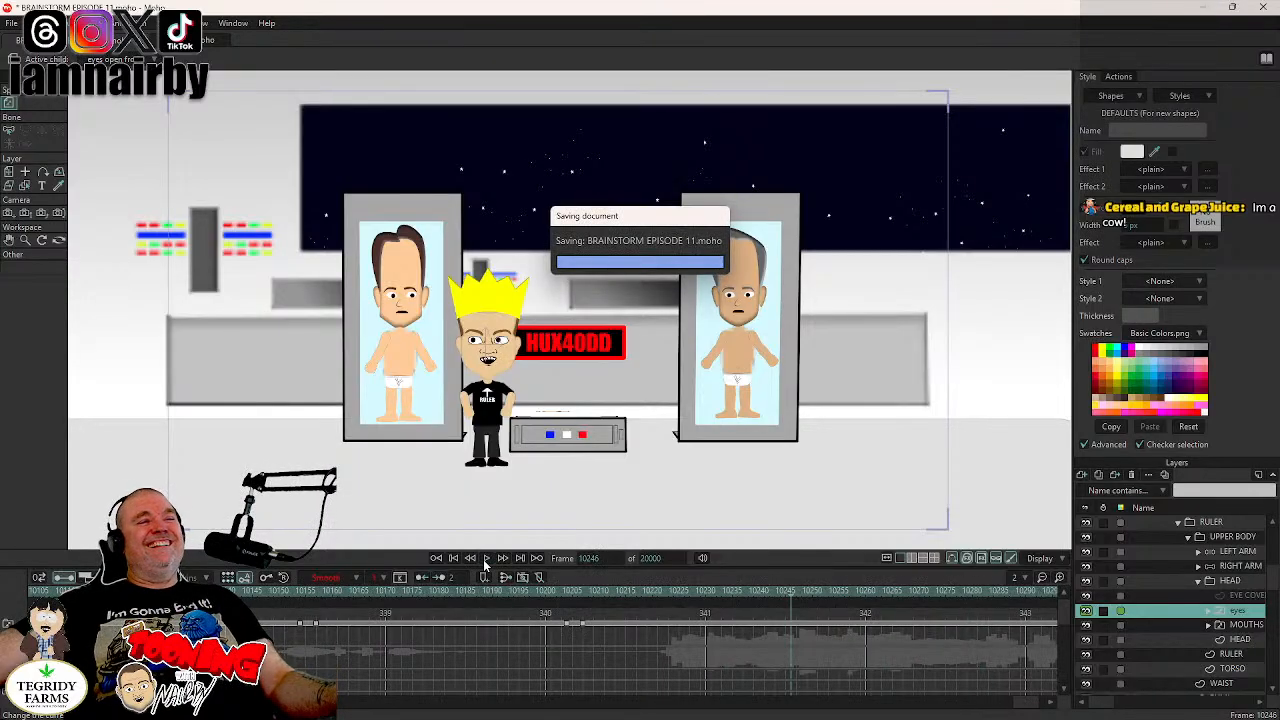
- Jump back to frame 9000 and move the playhead to frame 9016, where the HUX40DD scene begins
click(609, 558)
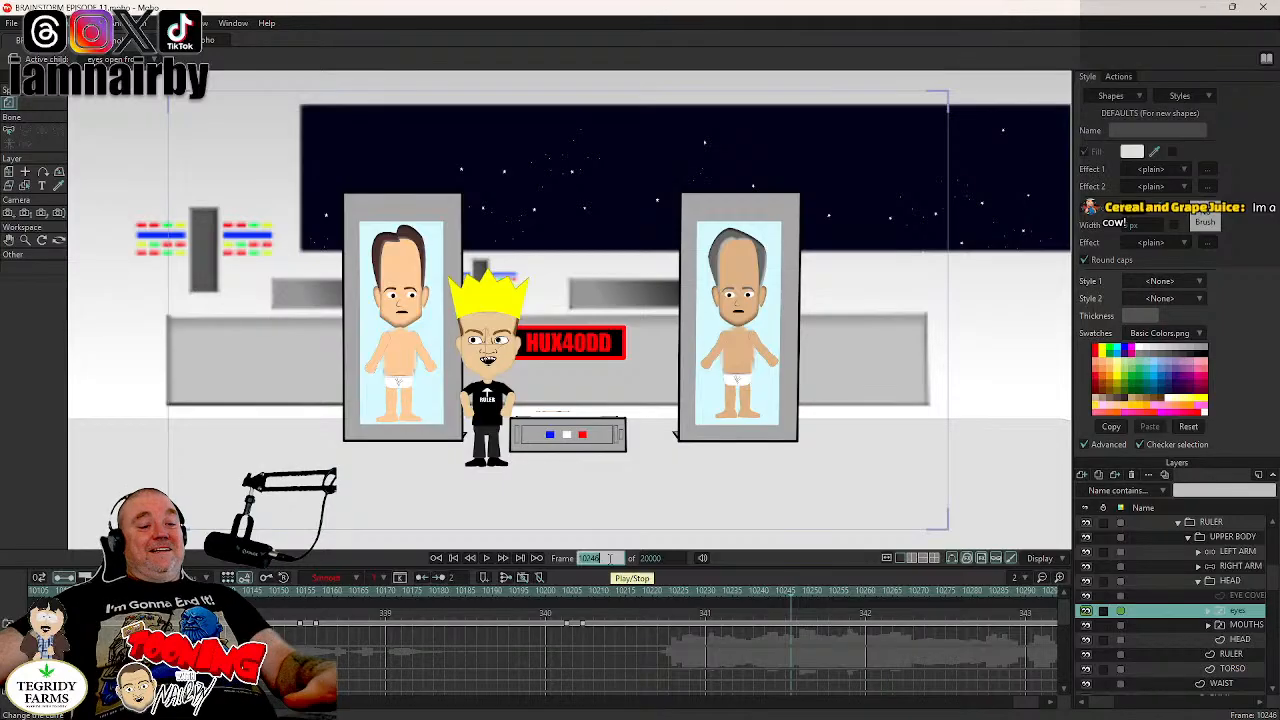
text(0000)
key(Return)
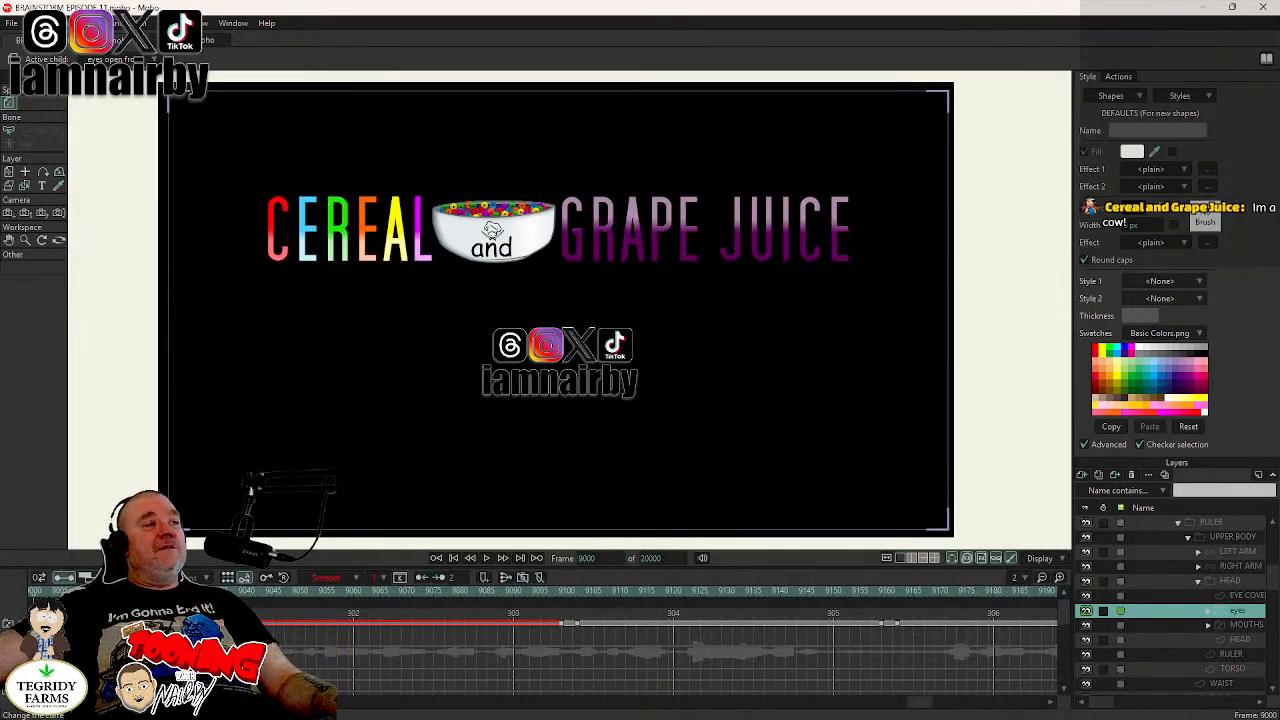
click(119, 591)
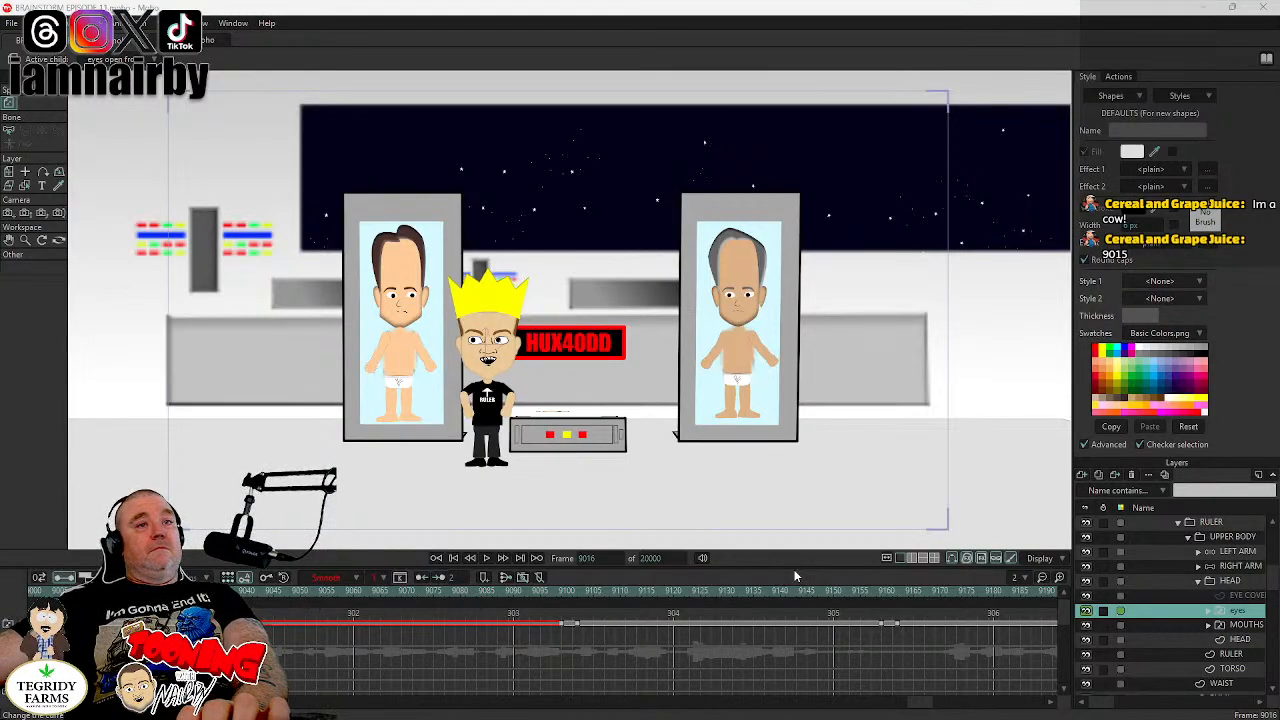
- Tilt BOOBIEN RULER's HEAD layer to an angle of -6.8° at frame 9031
click(1232, 581)
click(1240, 610)
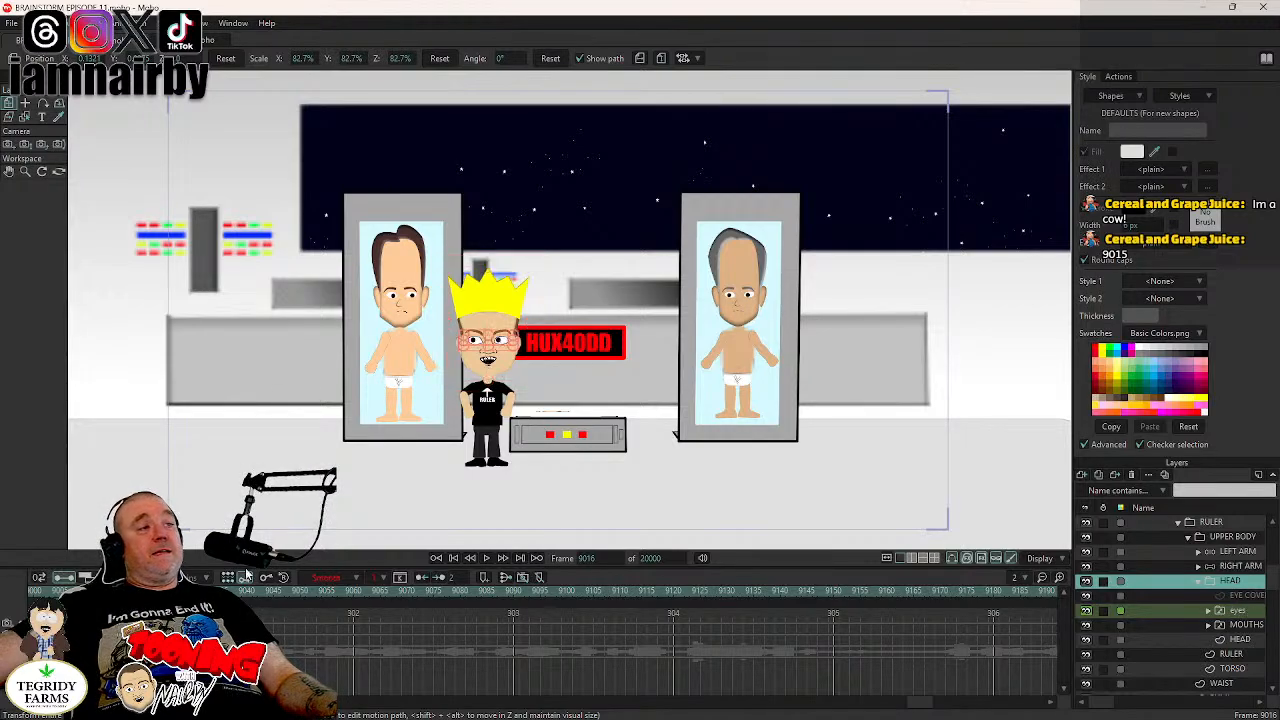
drag(183, 591, 444, 592)
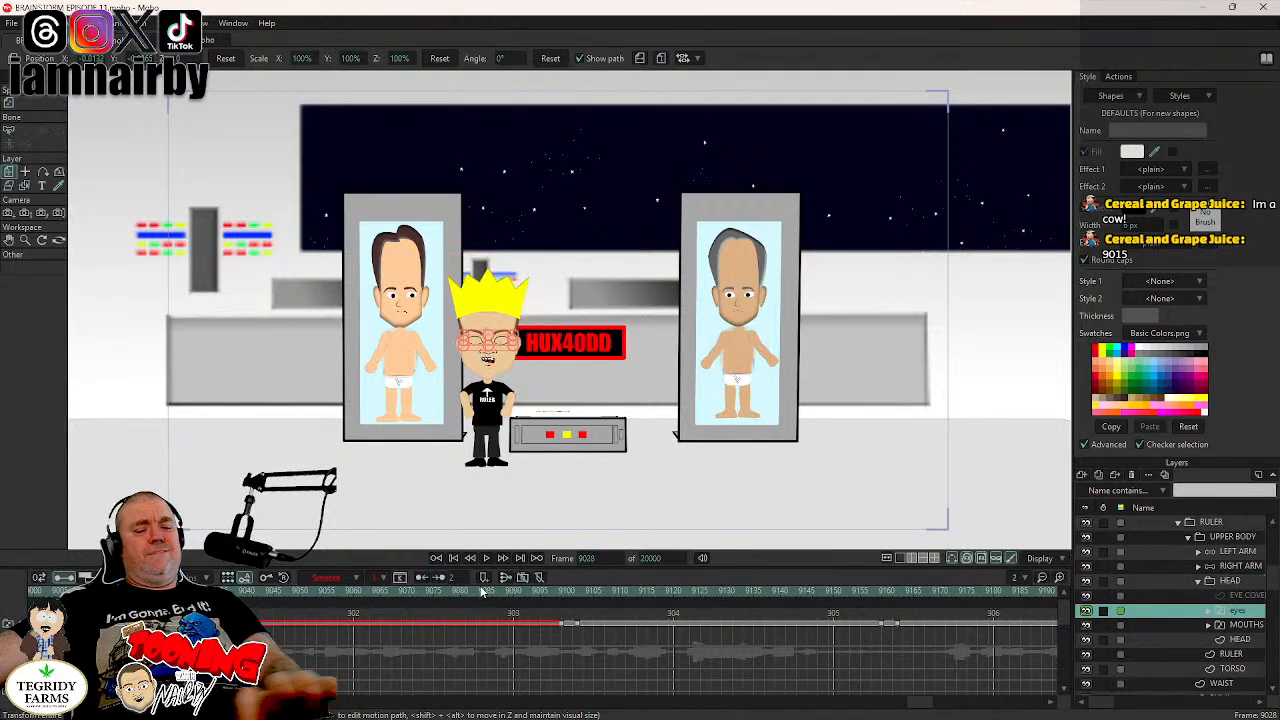
key(Left)
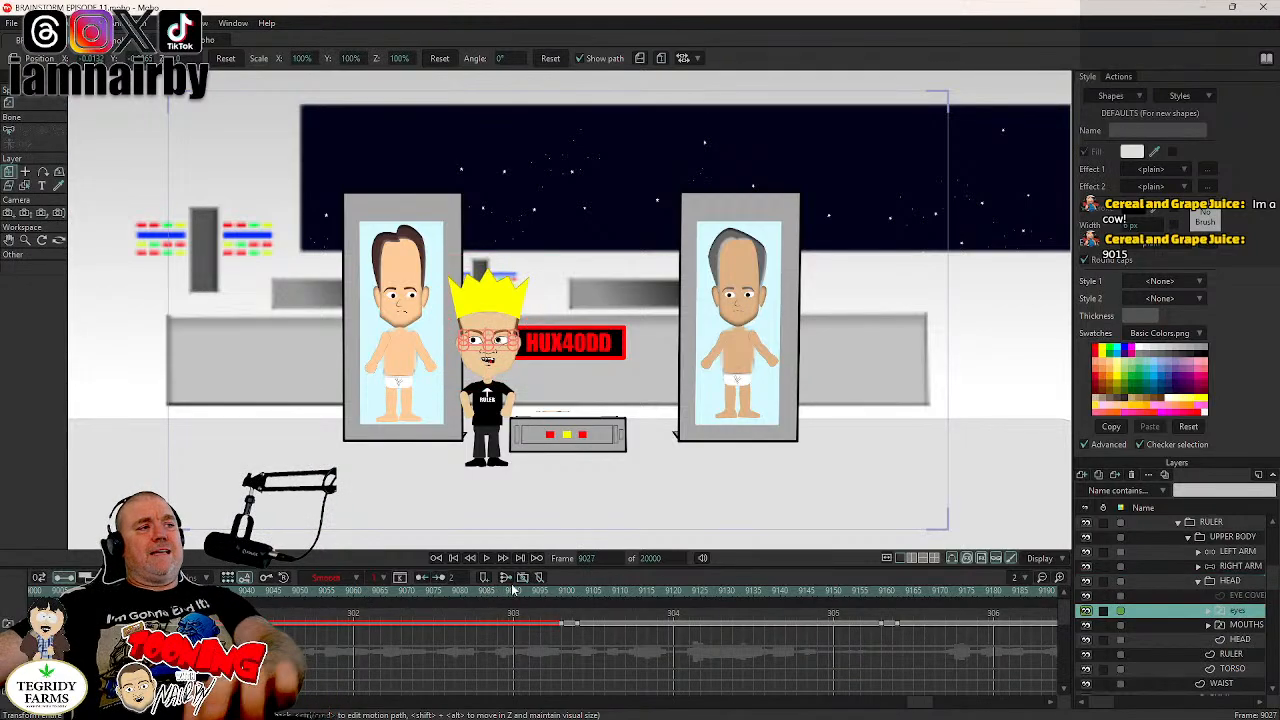
click(1230, 581)
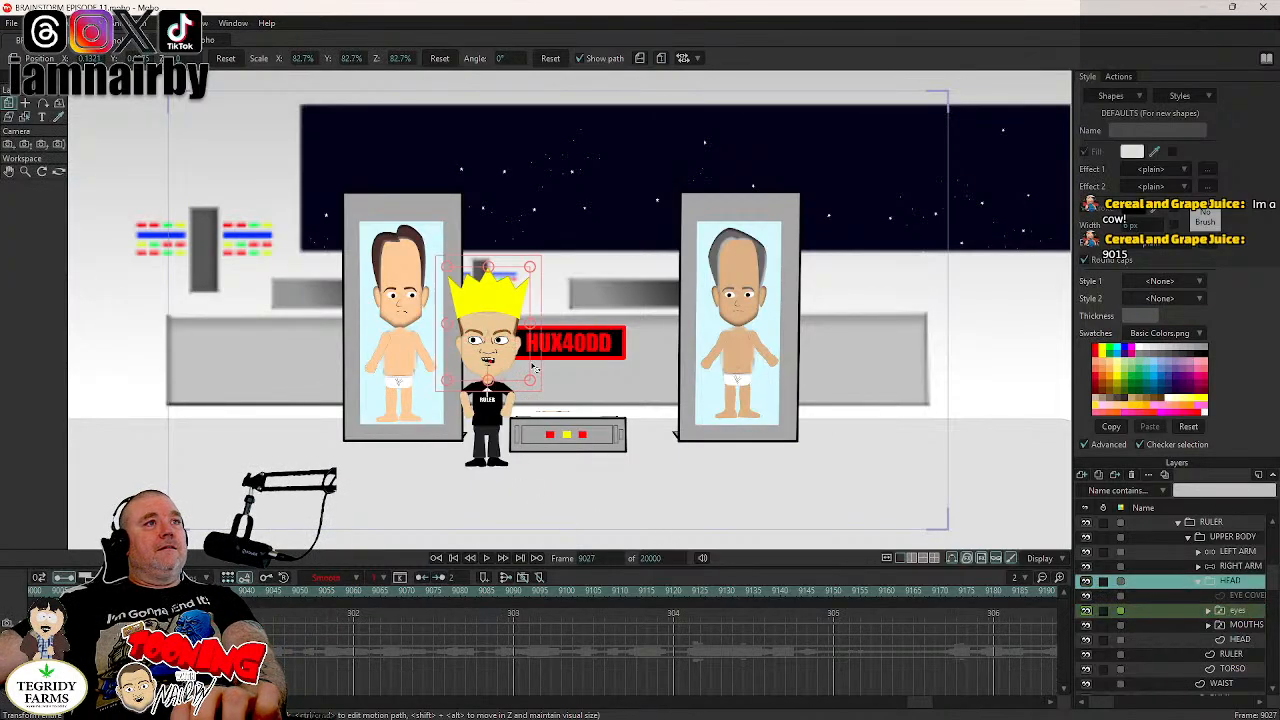
scroll(537, 352, up, 1)
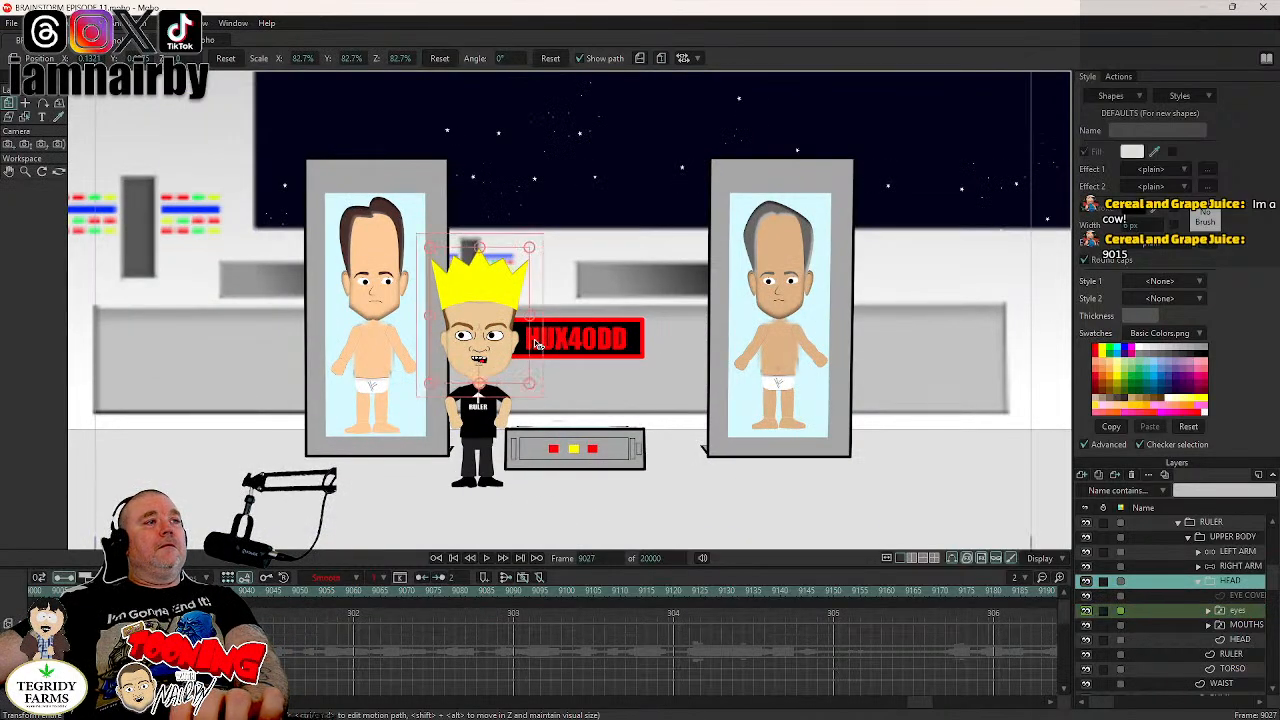
key(Right)
key(Right)
key(Right)
key(Right)
drag(535, 341, 542, 360)
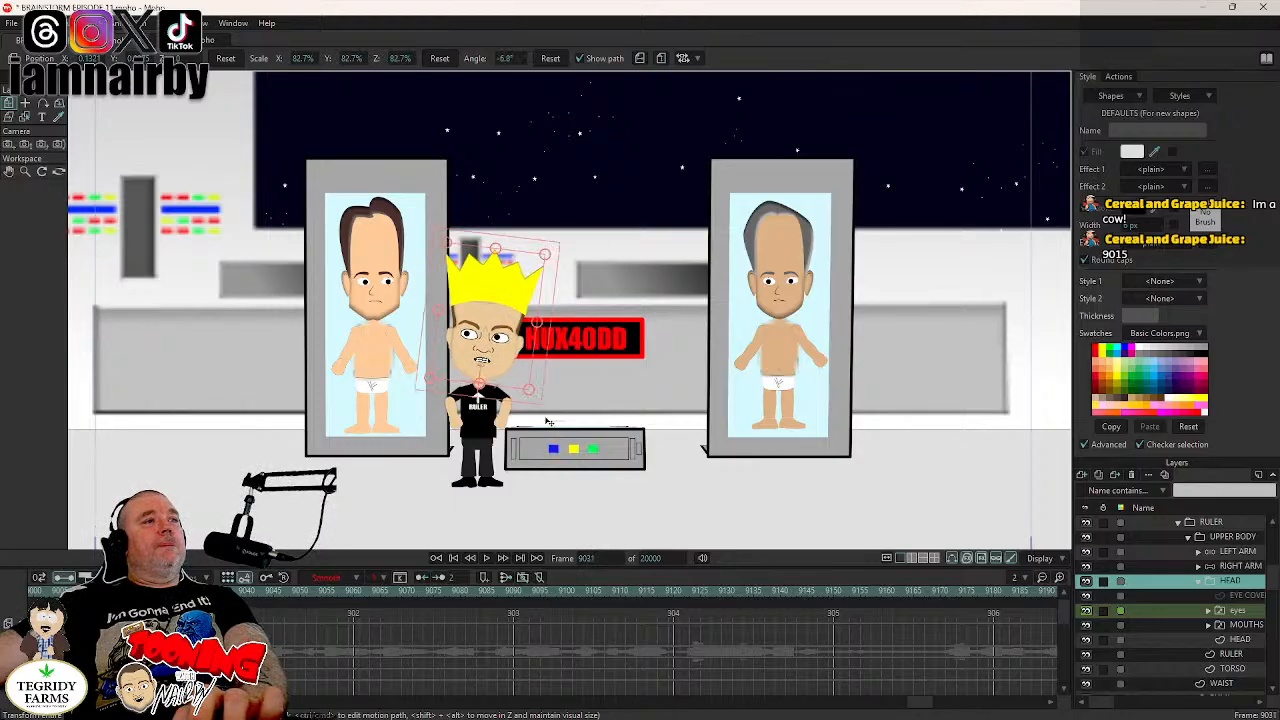
- Key the HEAD layer's current tilt at frame 9098 and rotate the head the opposite way at frame 9102
click(1237, 612)
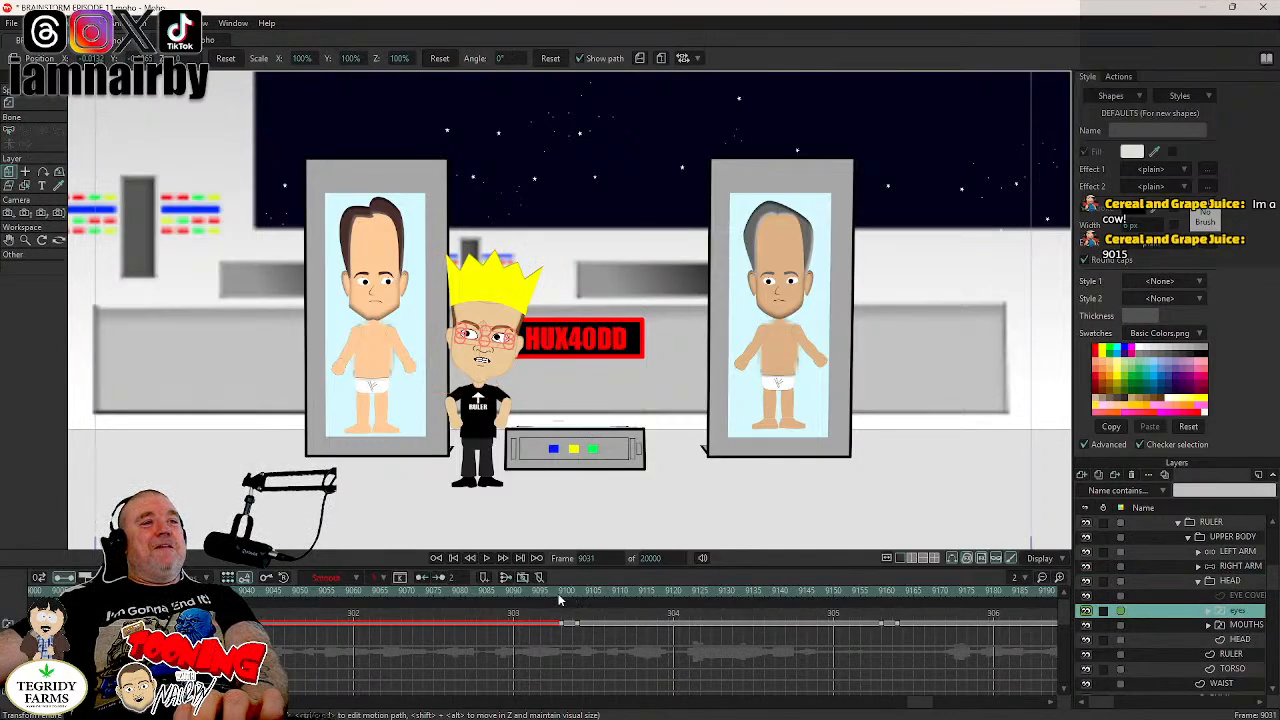
click(560, 598)
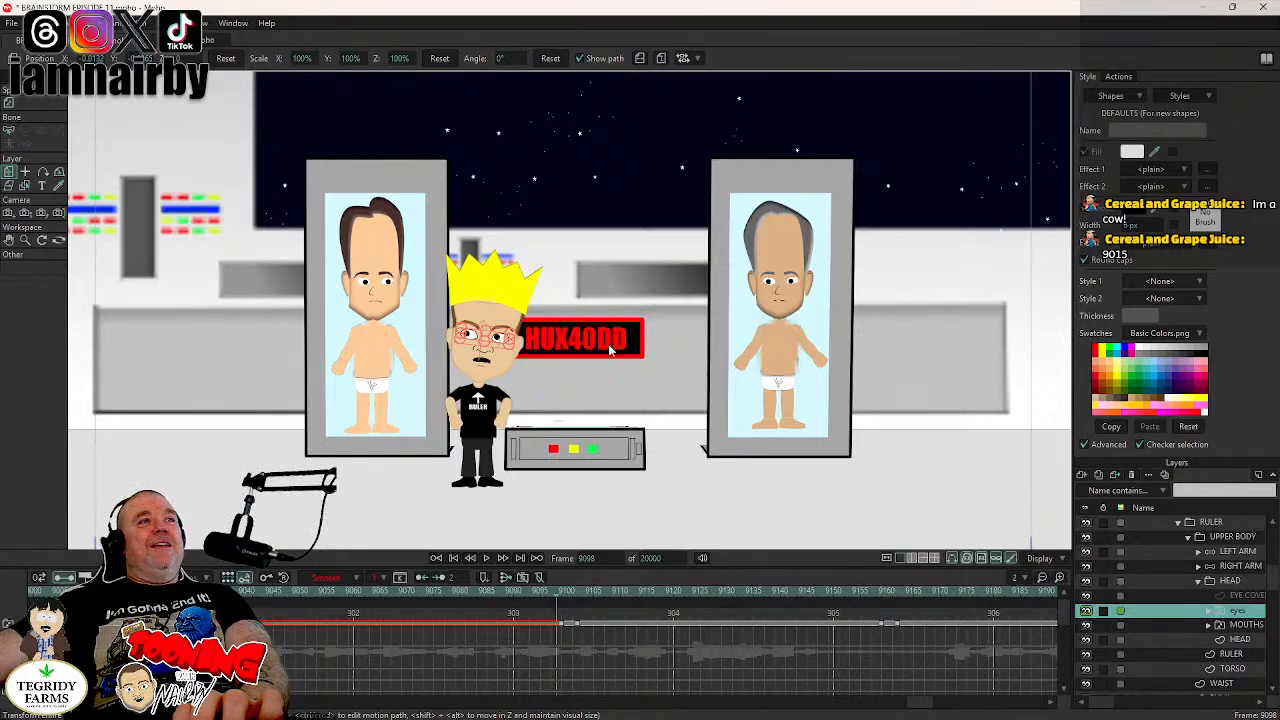
click(538, 365)
click(538, 358)
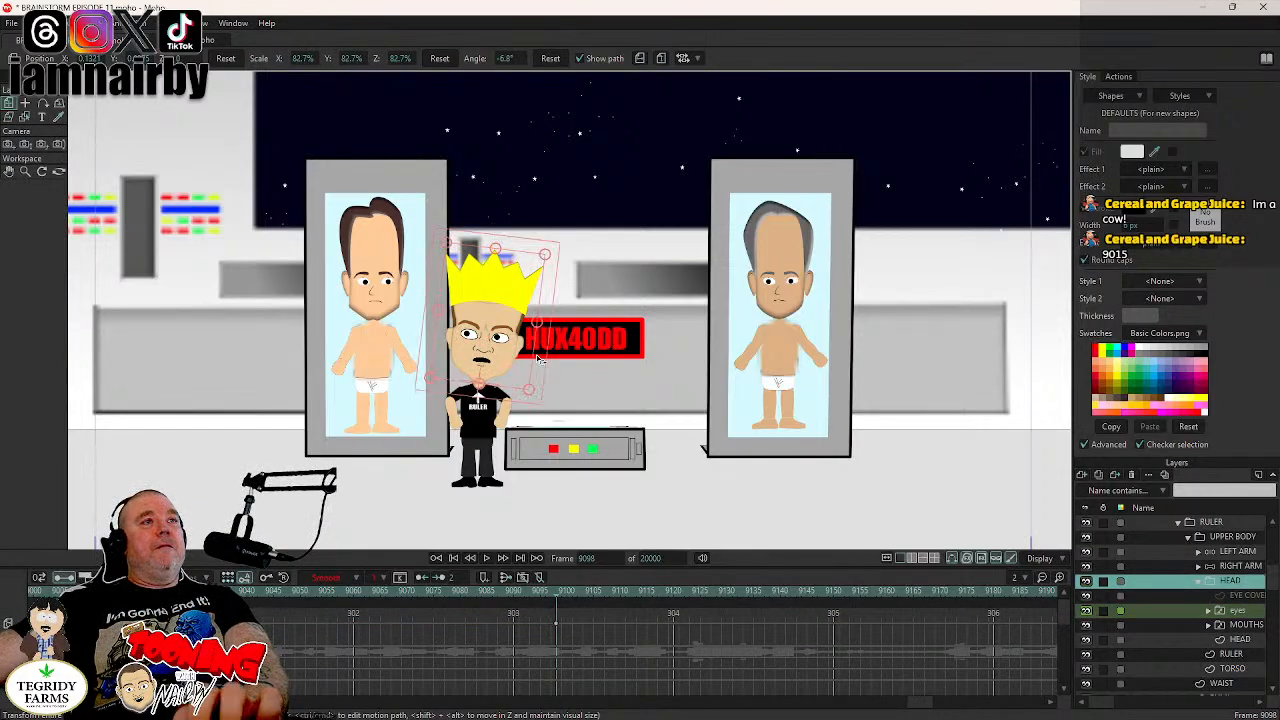
key(Right)
key(Right)
key(Right)
key(Right)
drag(538, 358, 536, 345)
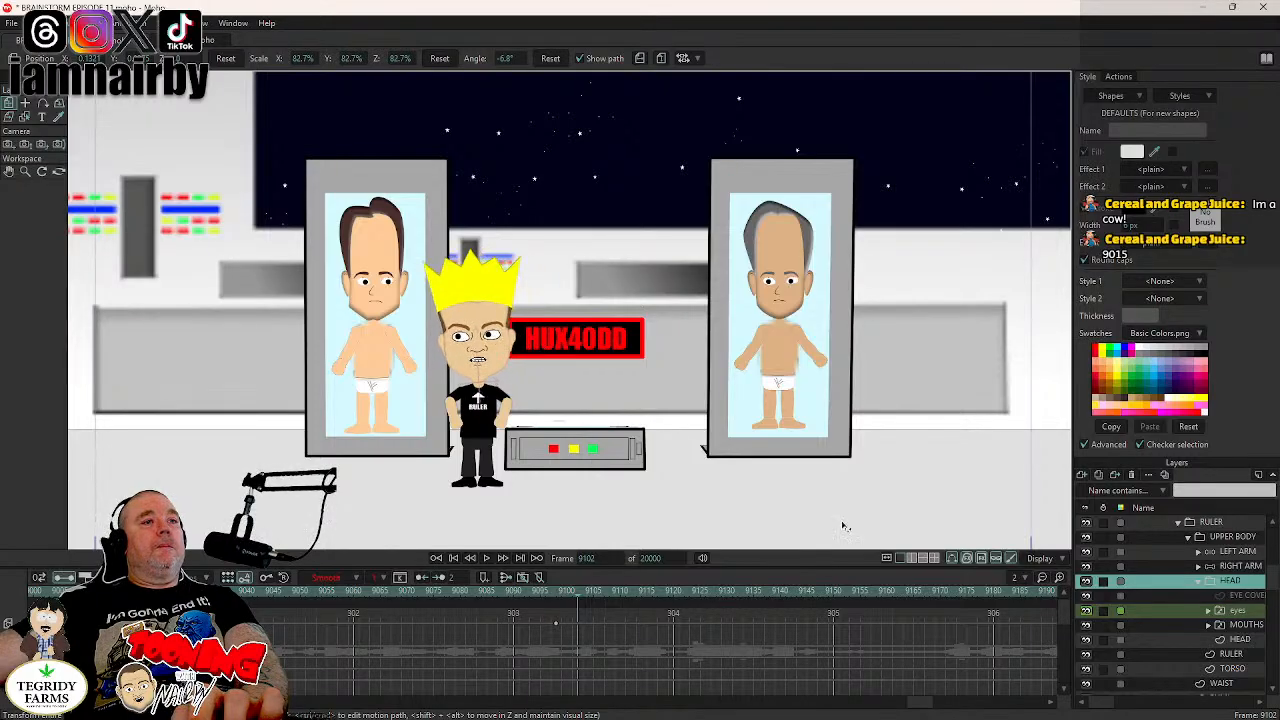
- At frame 9100, activate the open-eyes layer inside BOOBIEN RULER's eyes group for transforming points and copy the layer
key(Left)
key(Left)
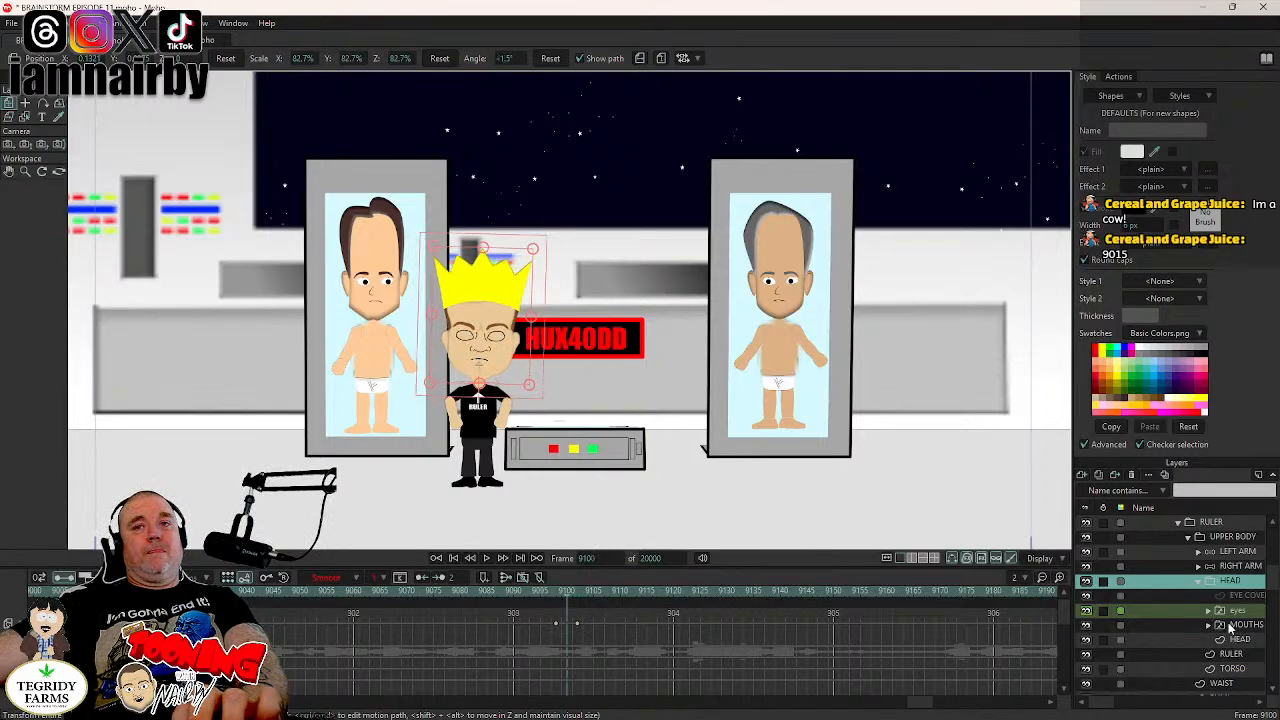
click(1208, 610)
click(1246, 641)
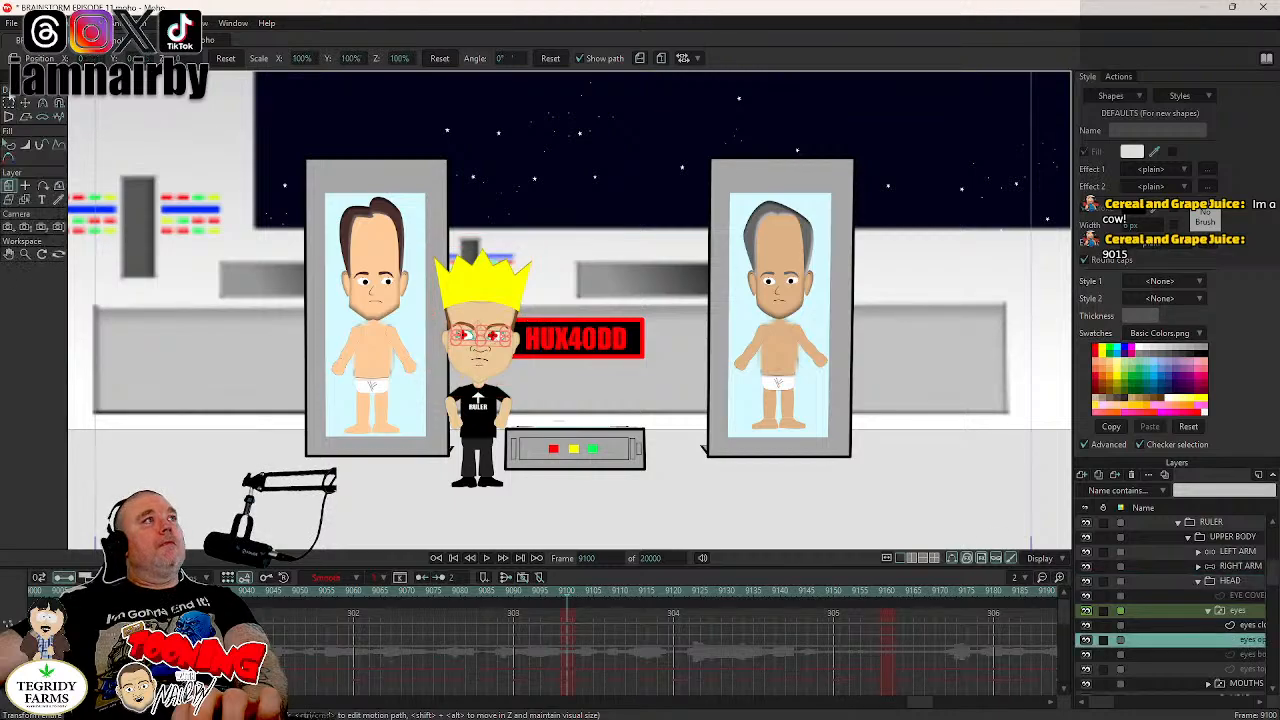
click(25, 103)
scroll(386, 272, up, 3)
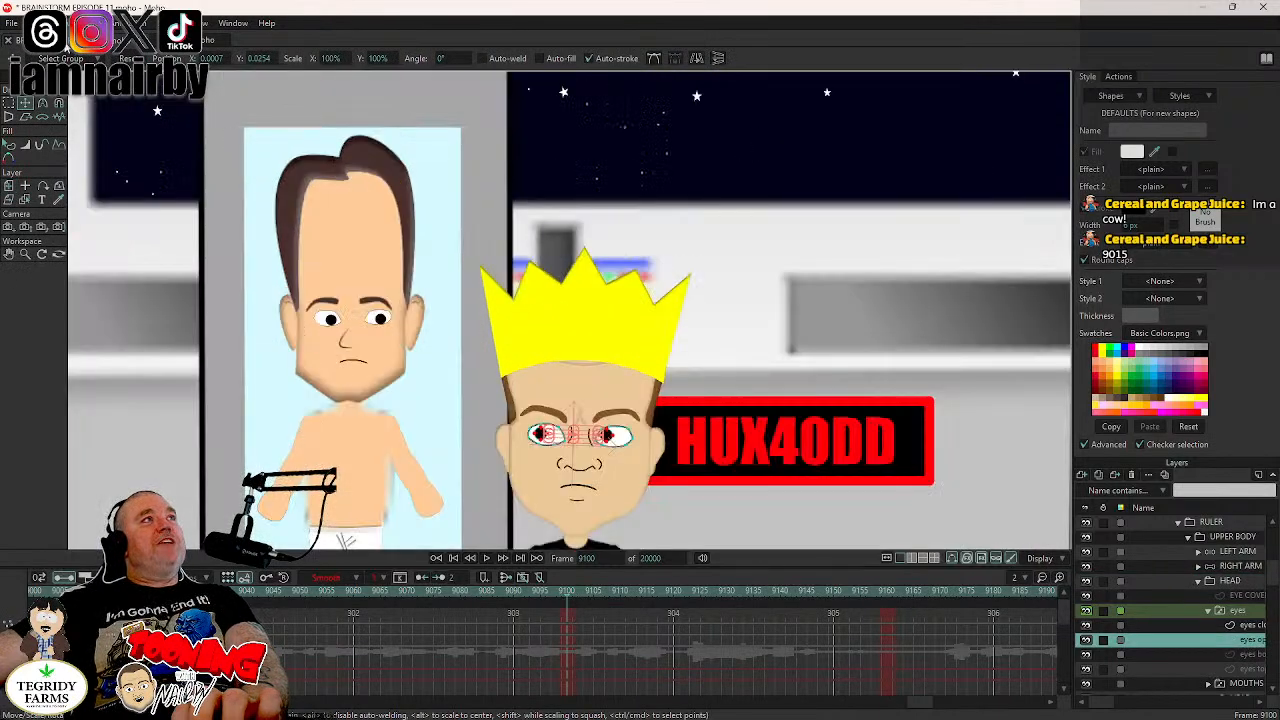
click(36, 22)
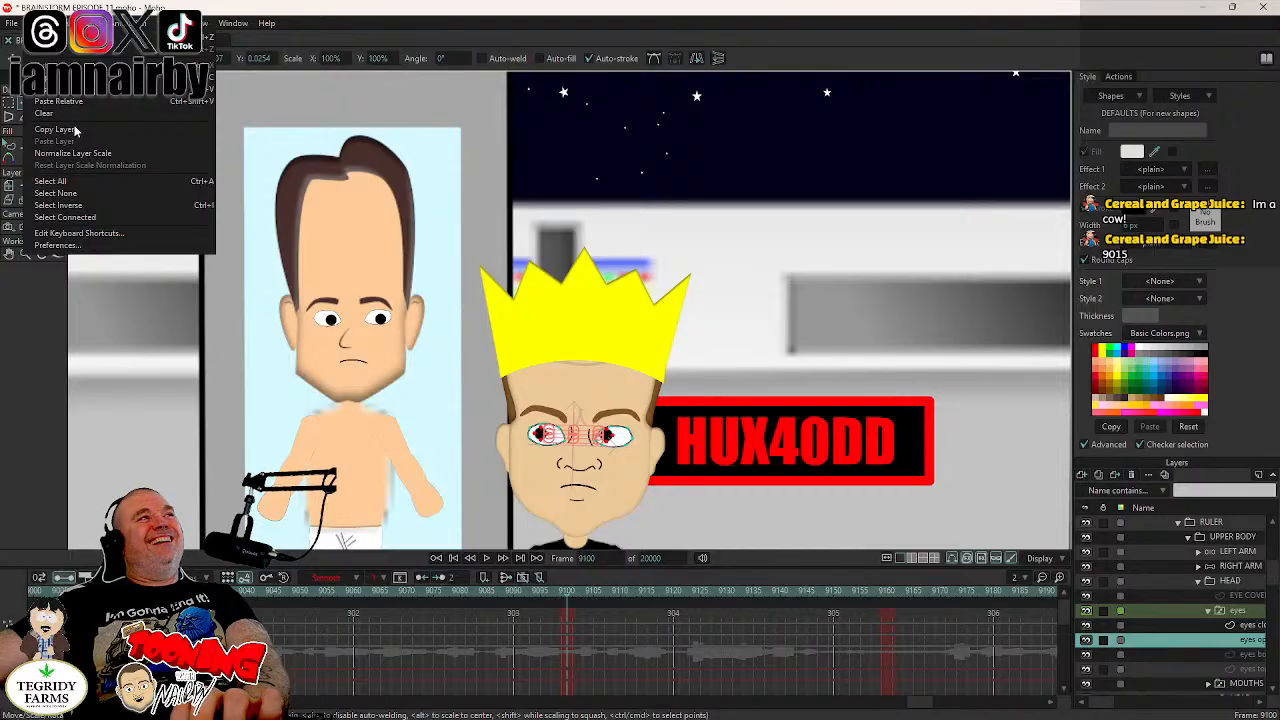
click(71, 130)
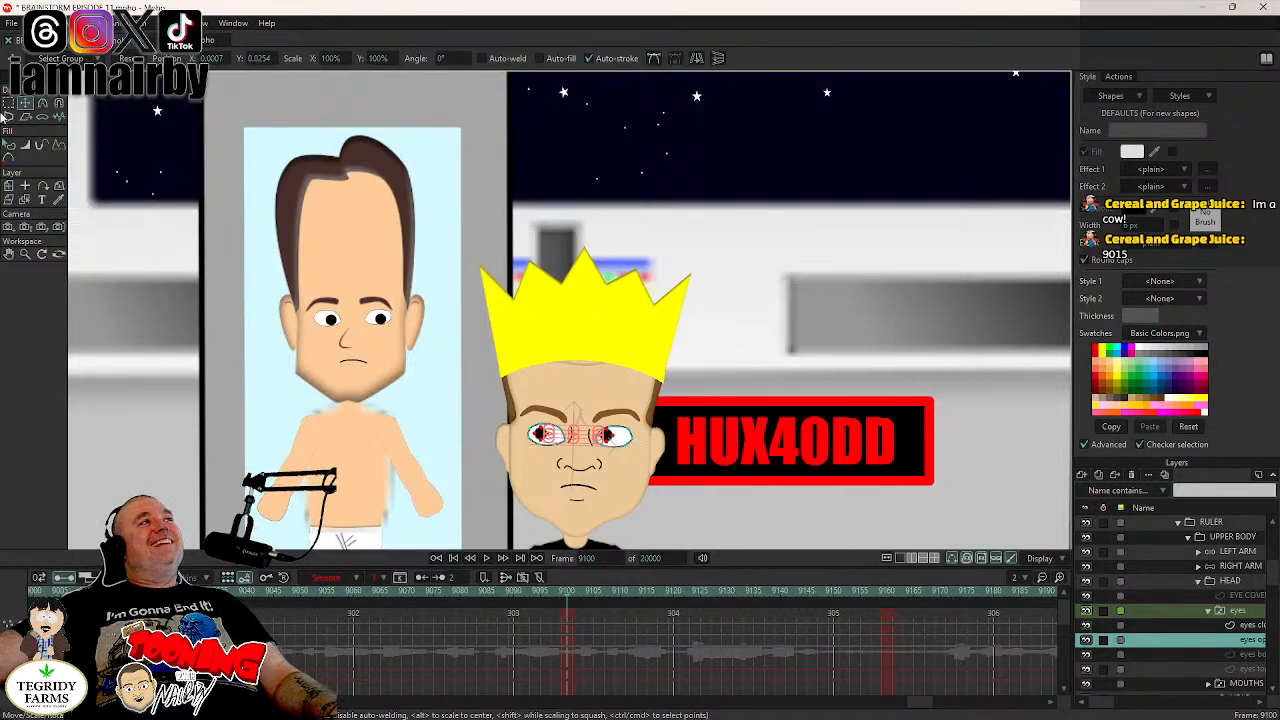
- Clear the point selection in the open-eyes layer and select the points of both of BOOBIEN RULER's pupils
click(36, 22)
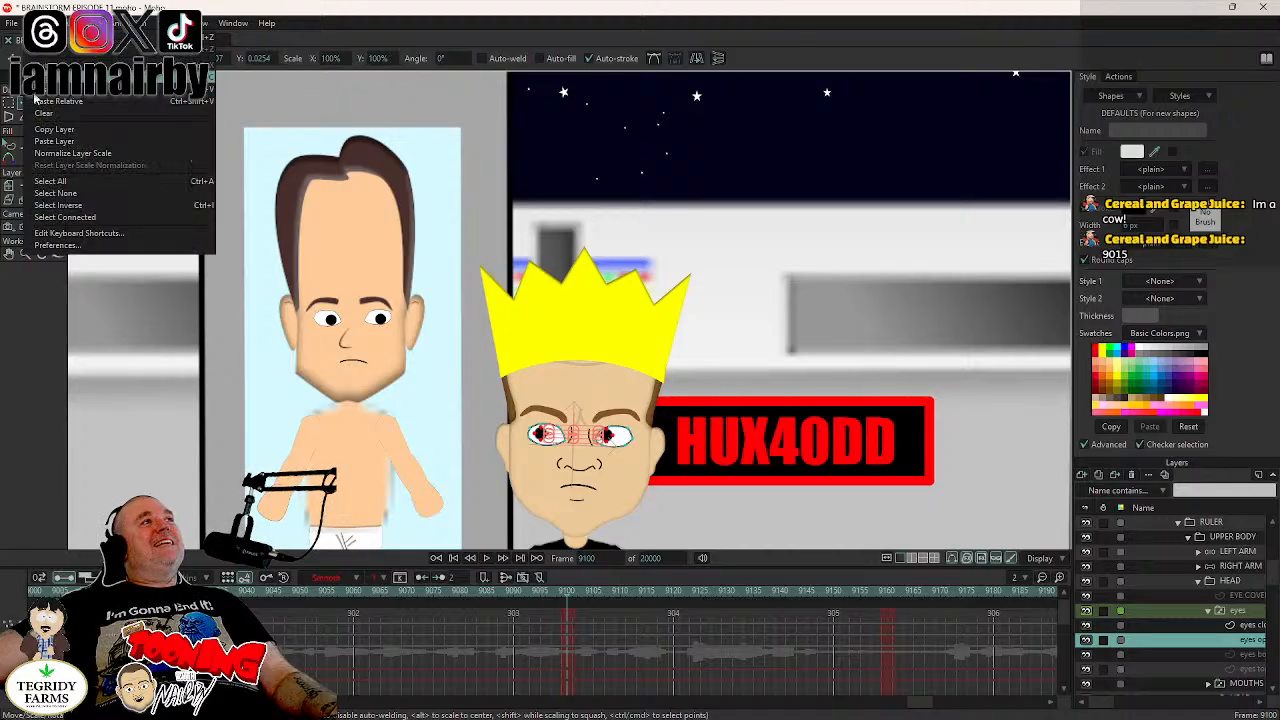
click(52, 181)
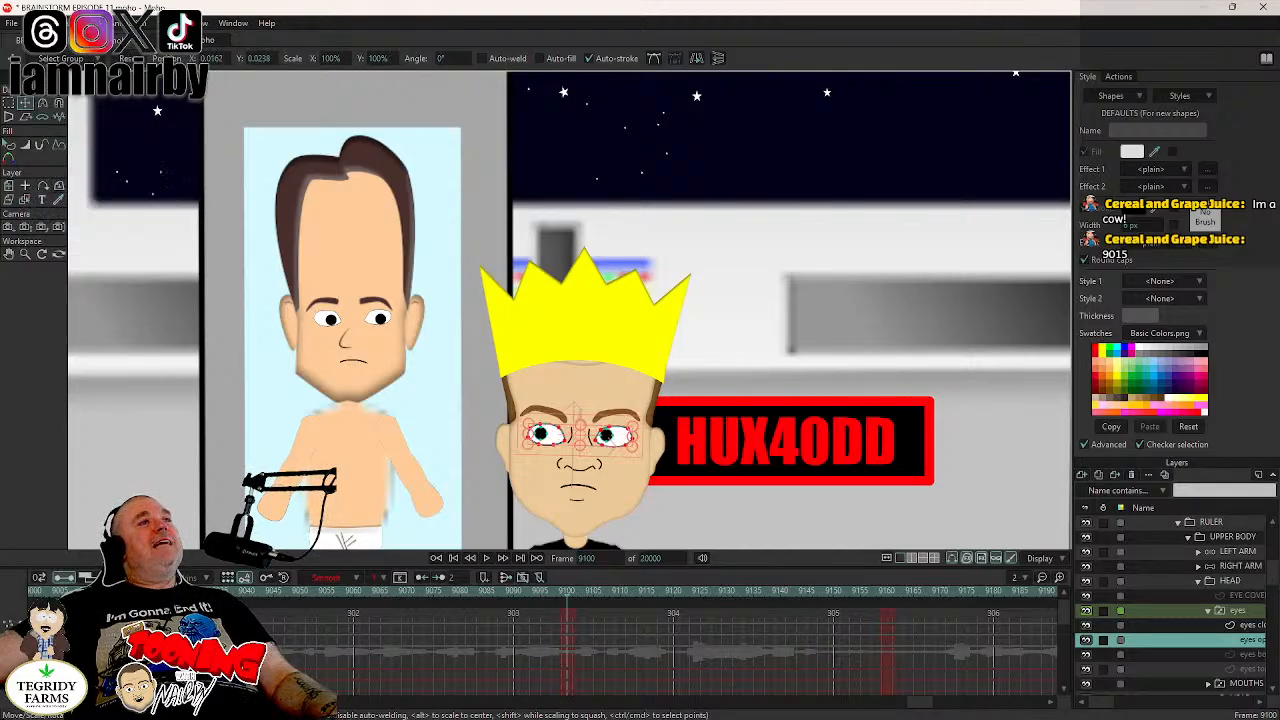
click(36, 22)
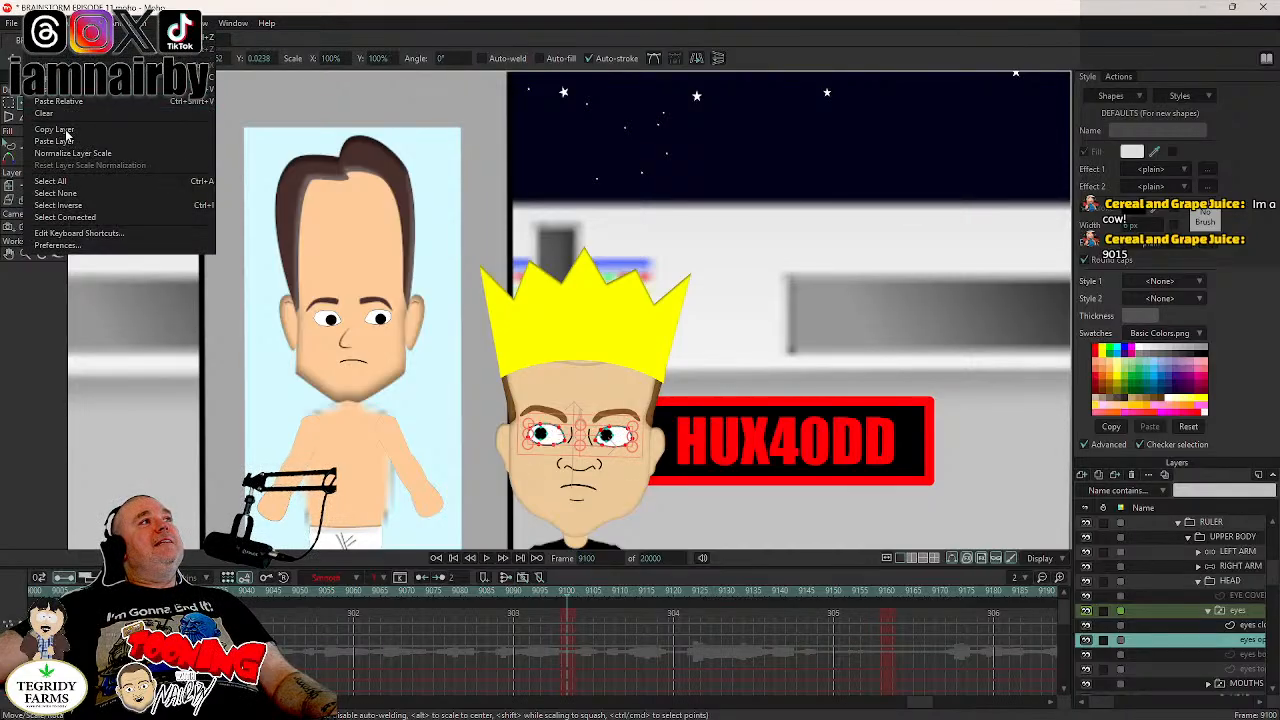
click(70, 195)
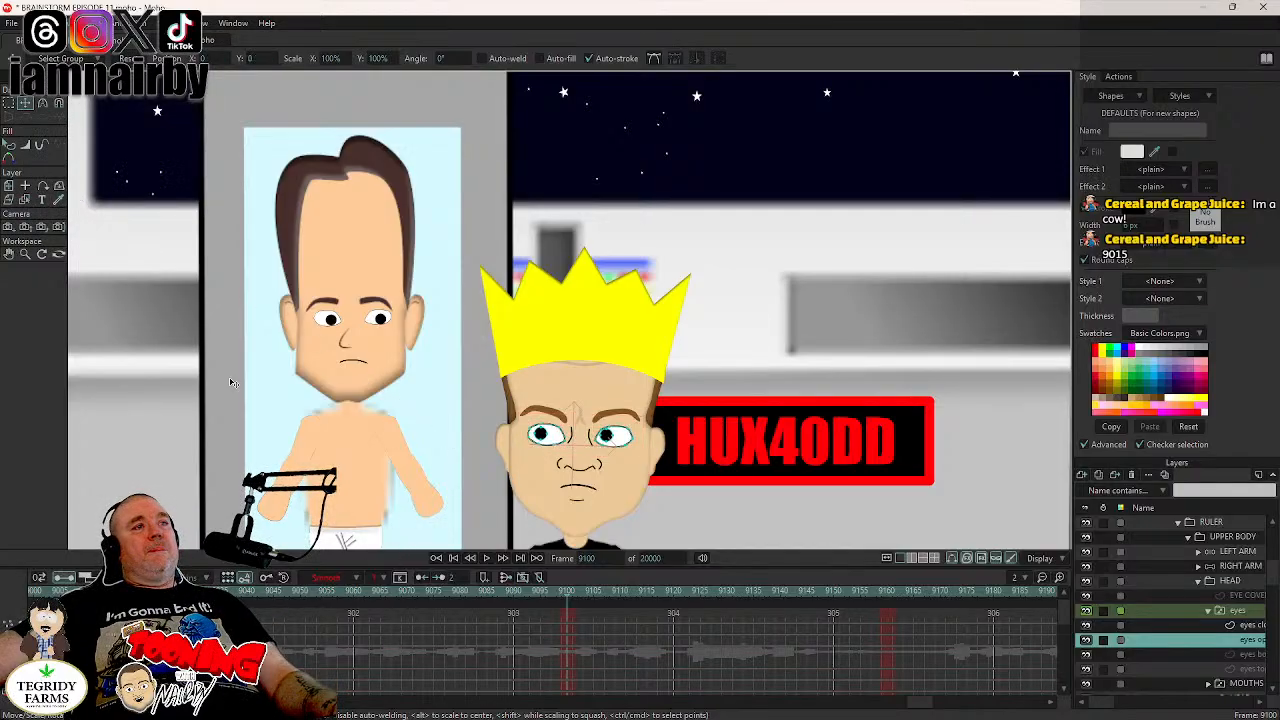
scroll(607, 456, up, 3)
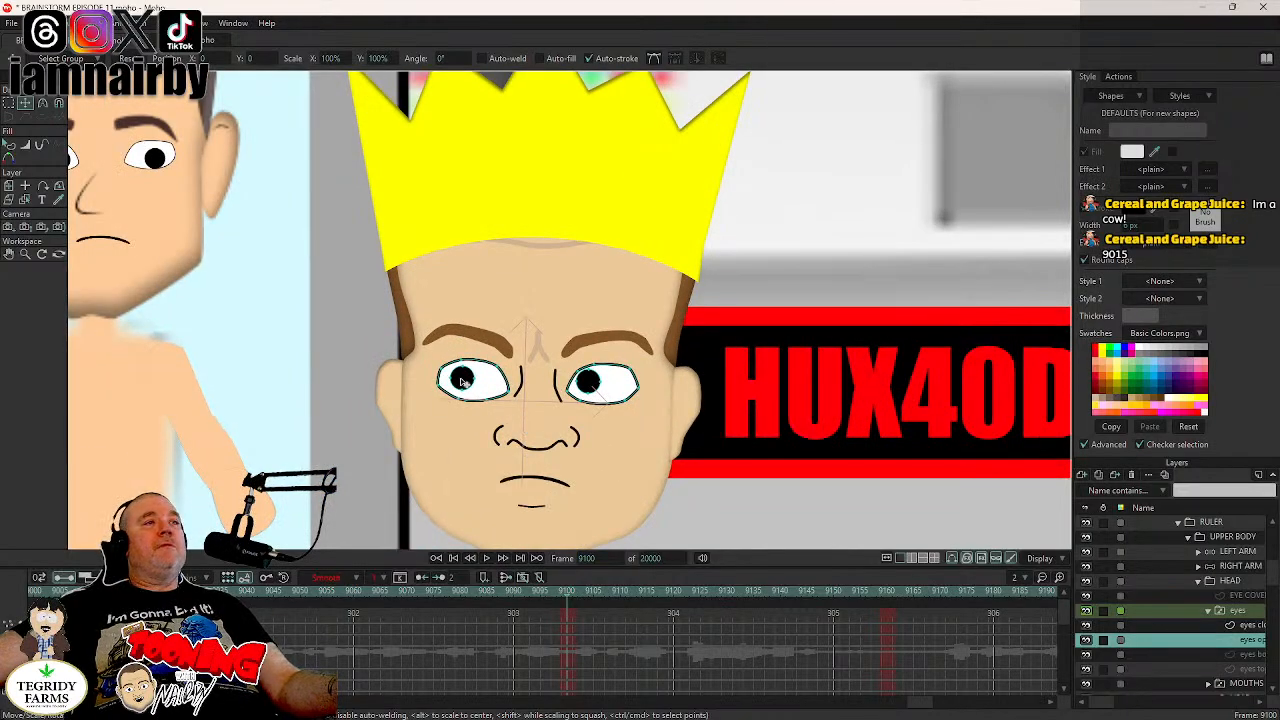
key(ctrl+a)
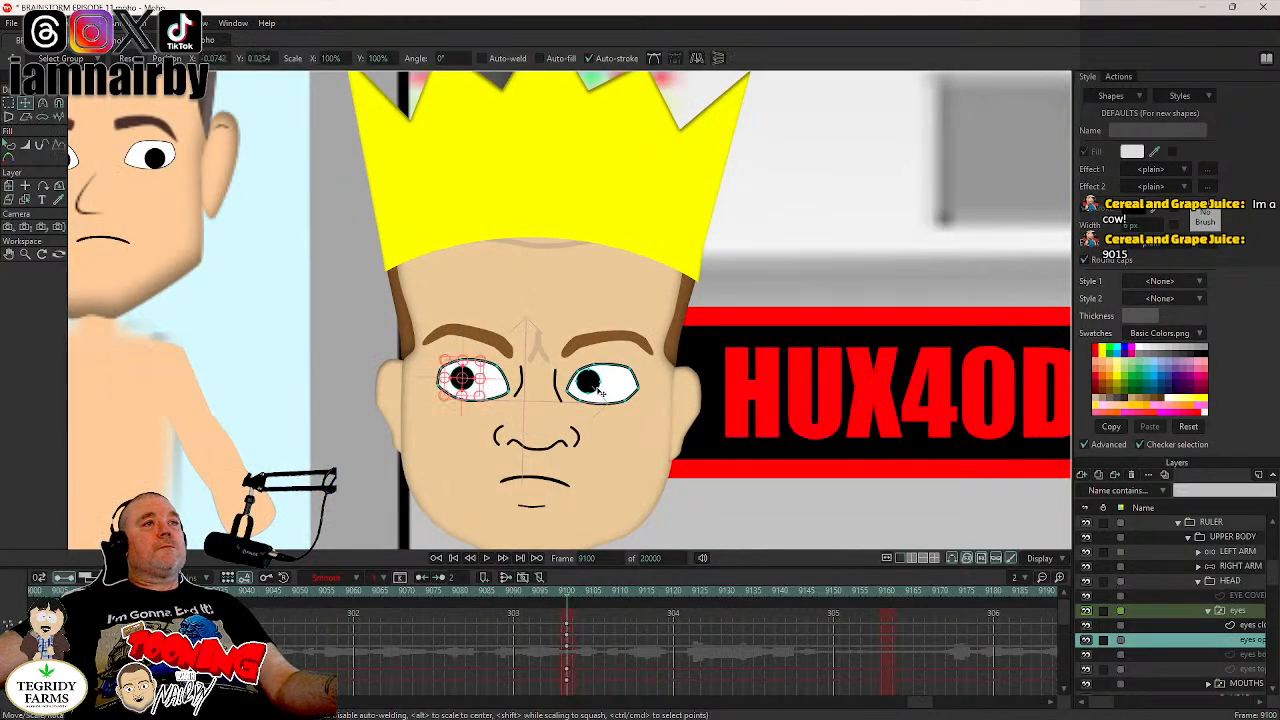
shift+click(589, 387)
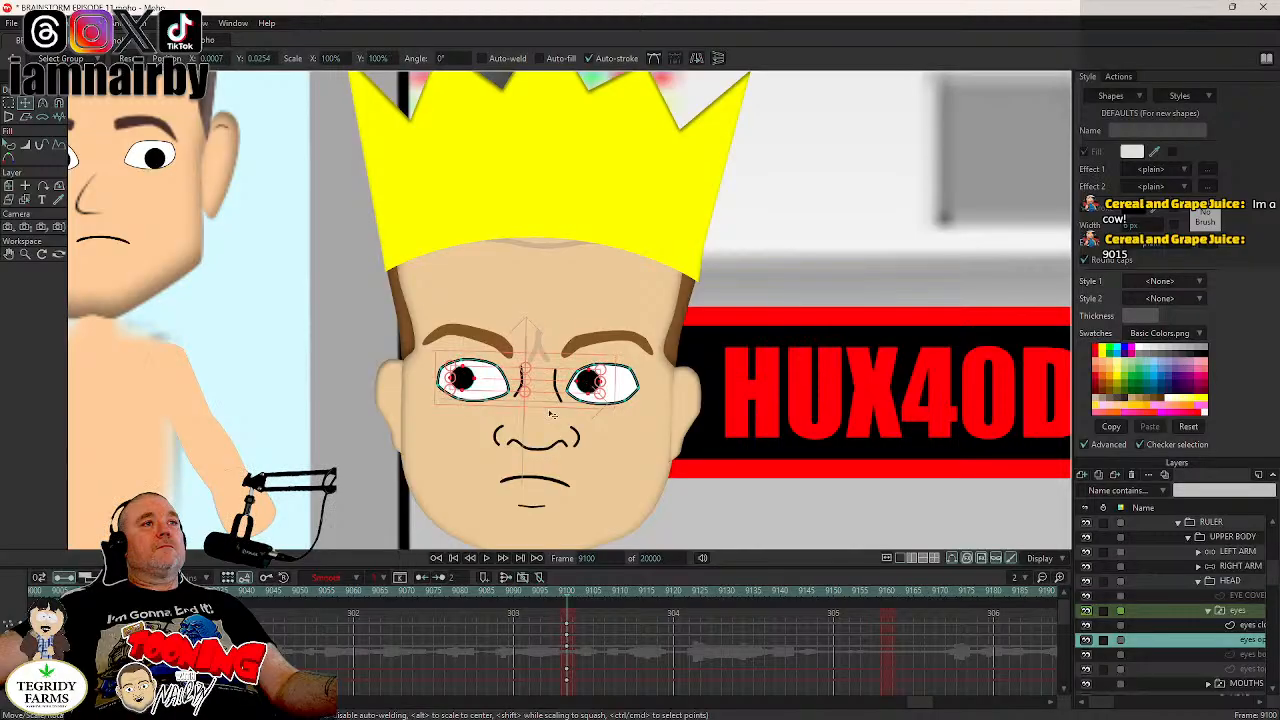
- Move both pupils to the opposite side of the eyes at frame 9100 so the character looks toward the HUX40DD sign
scroll(575, 462, down, 6)
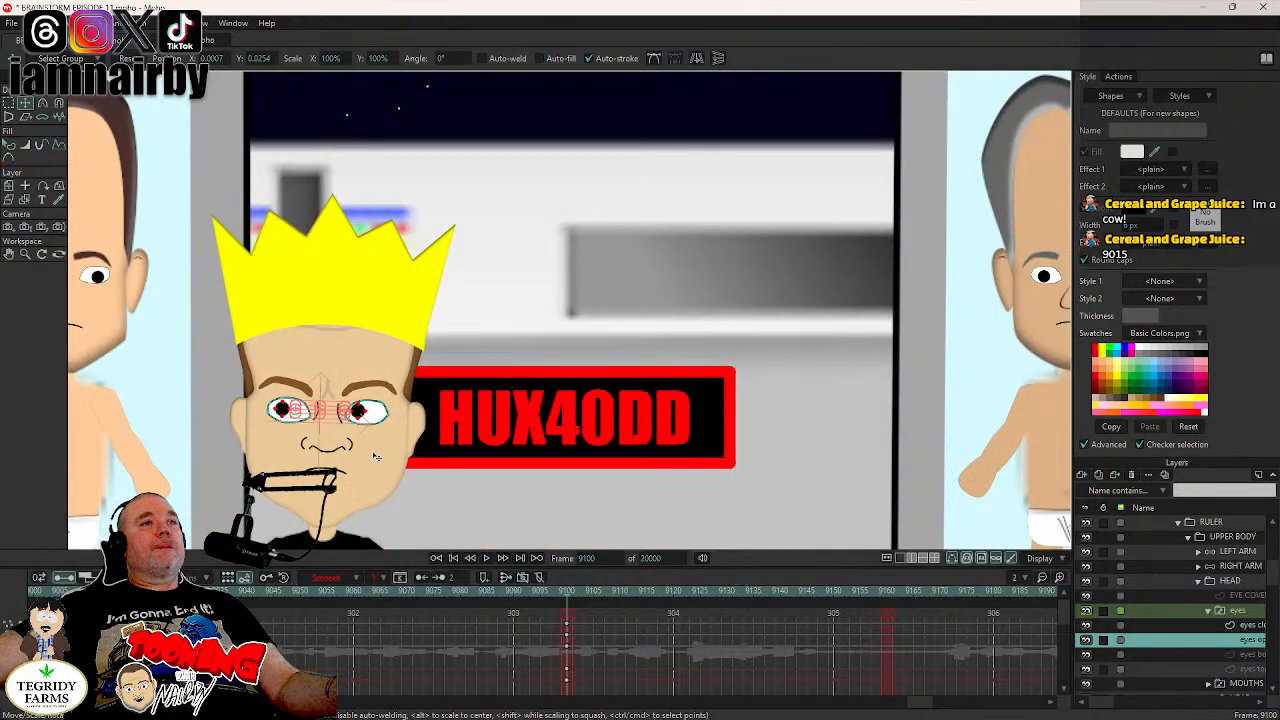
scroll(355, 467, up, 6)
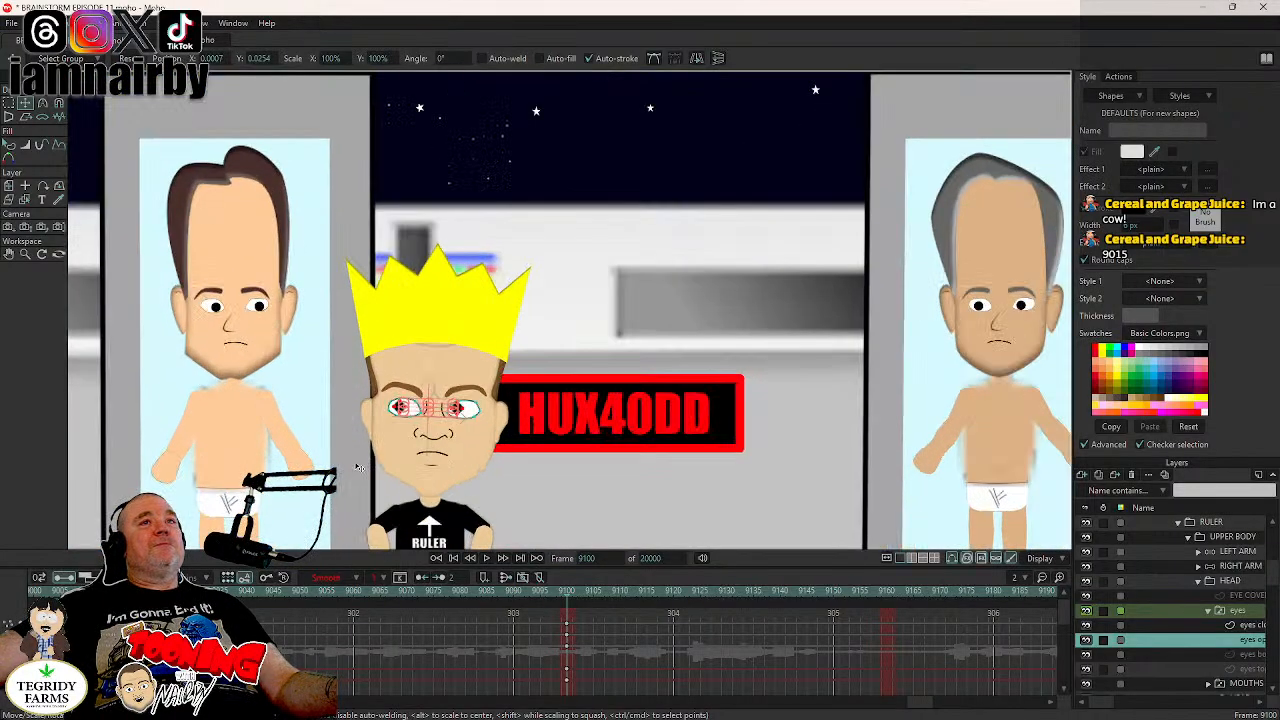
drag(329, 472, 341, 472)
scroll(503, 430, up, 3)
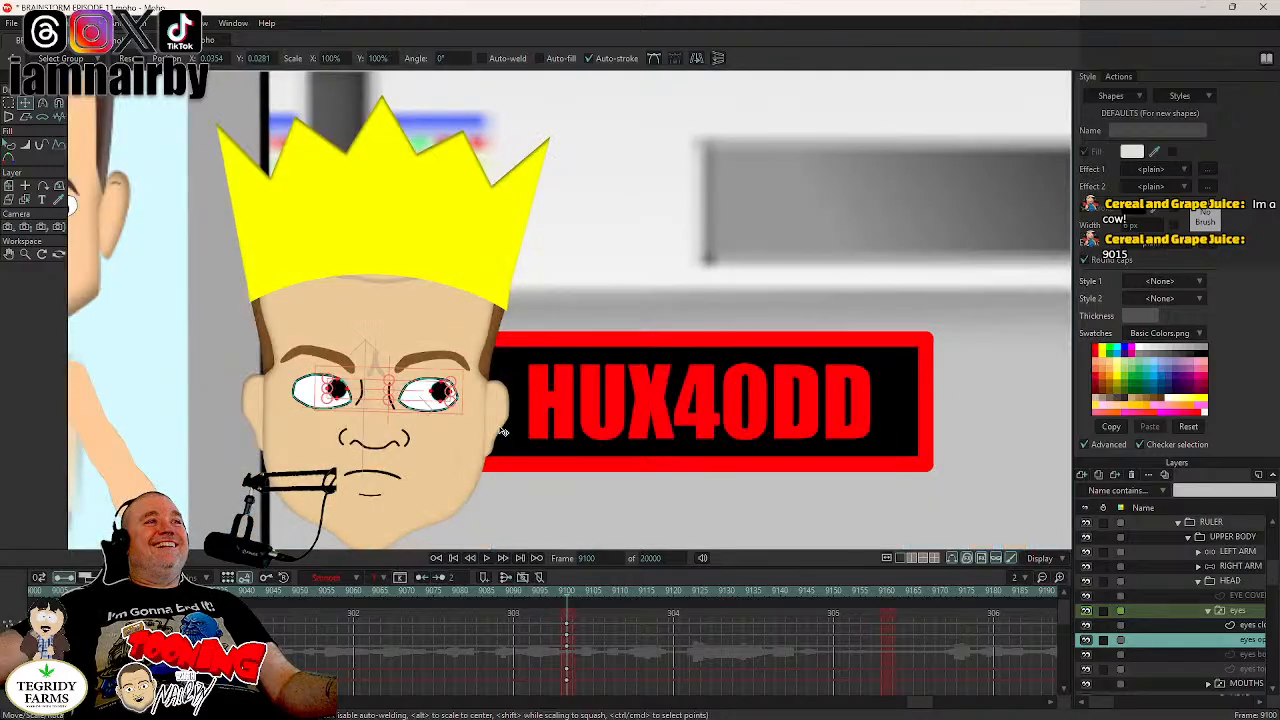
scroll(400, 437, up, 3)
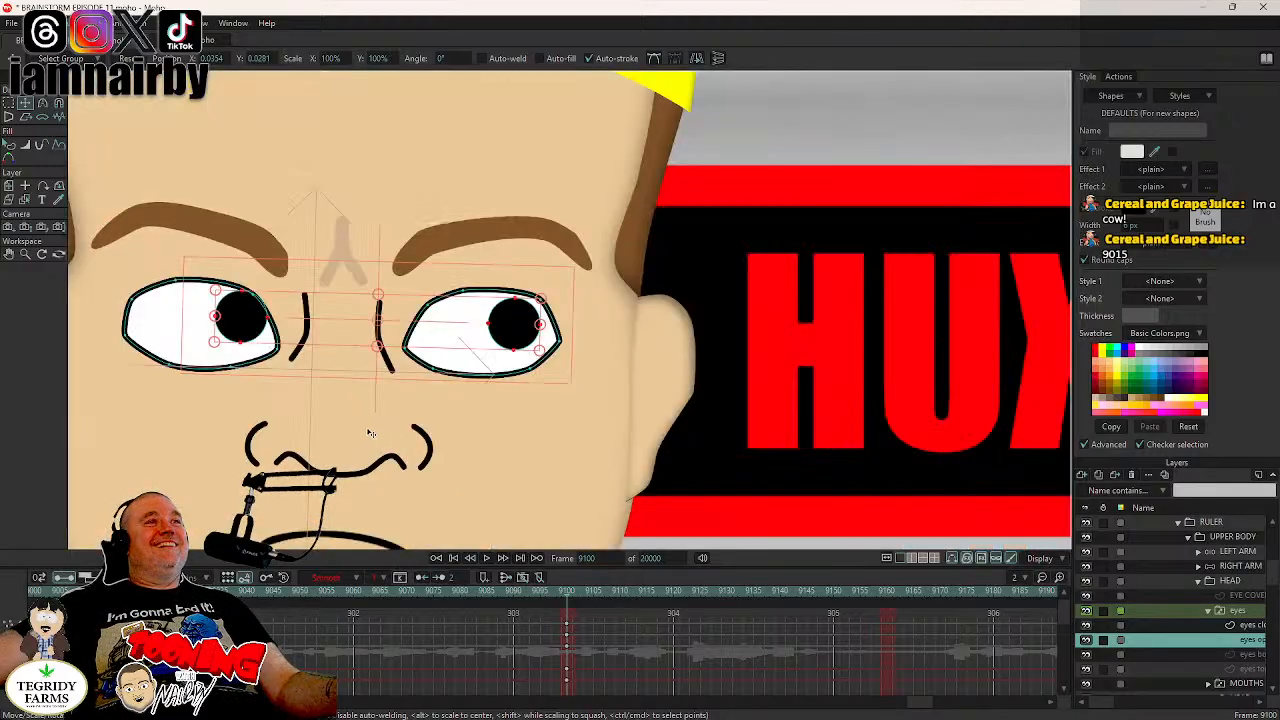
click(270, 452)
drag(270, 452, 272, 452)
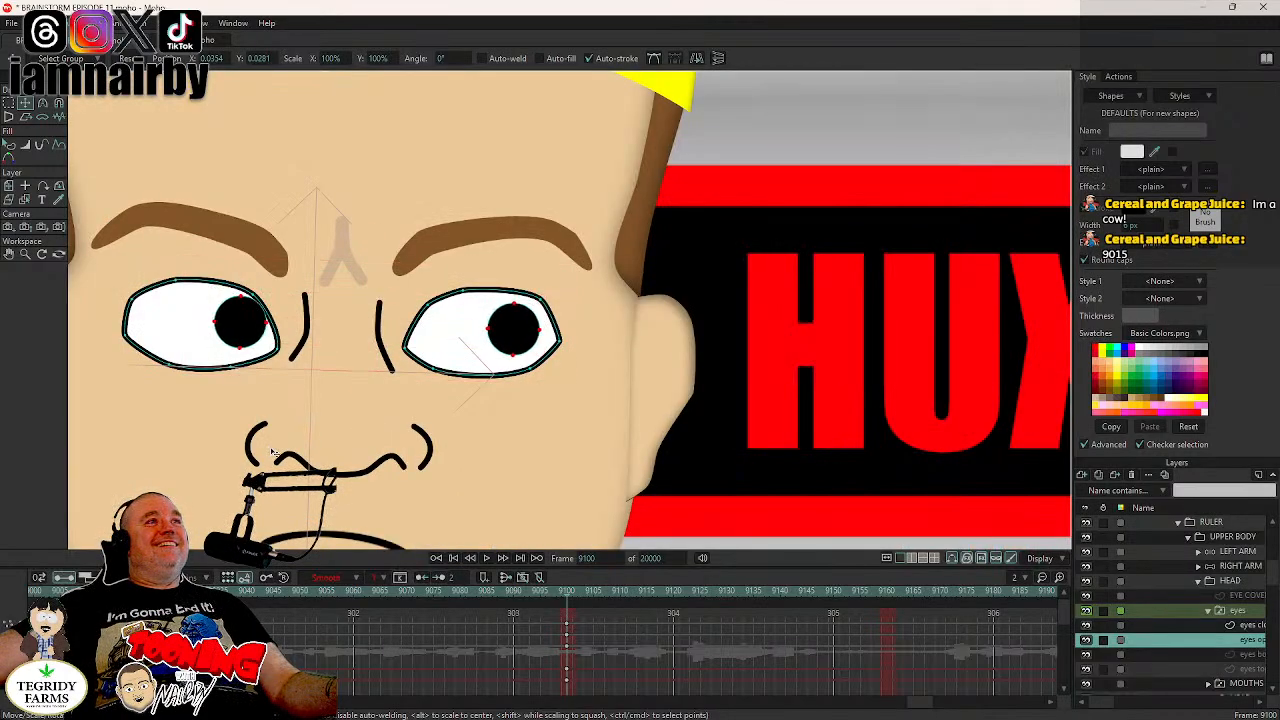
- Set the interpolation of the open-eyes layer's keyframes at frame 9100 to Step
key(ctrl+a)
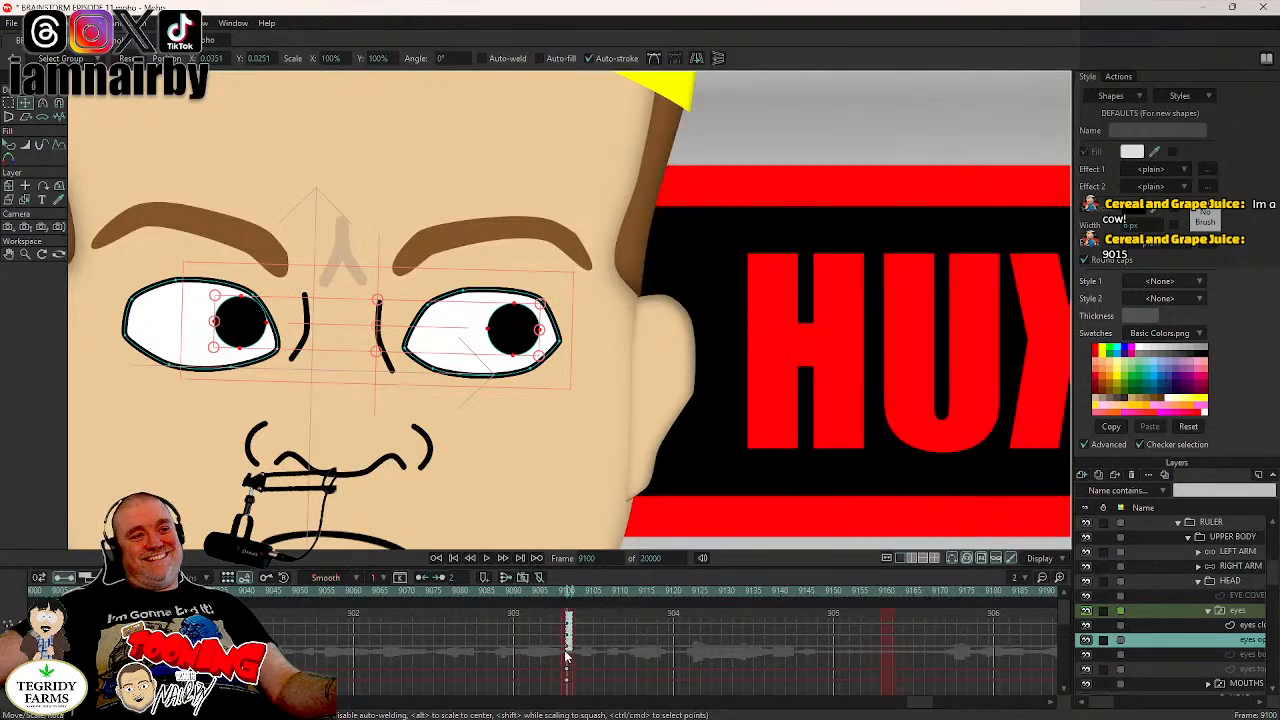
right_click(567, 650)
click(580, 594)
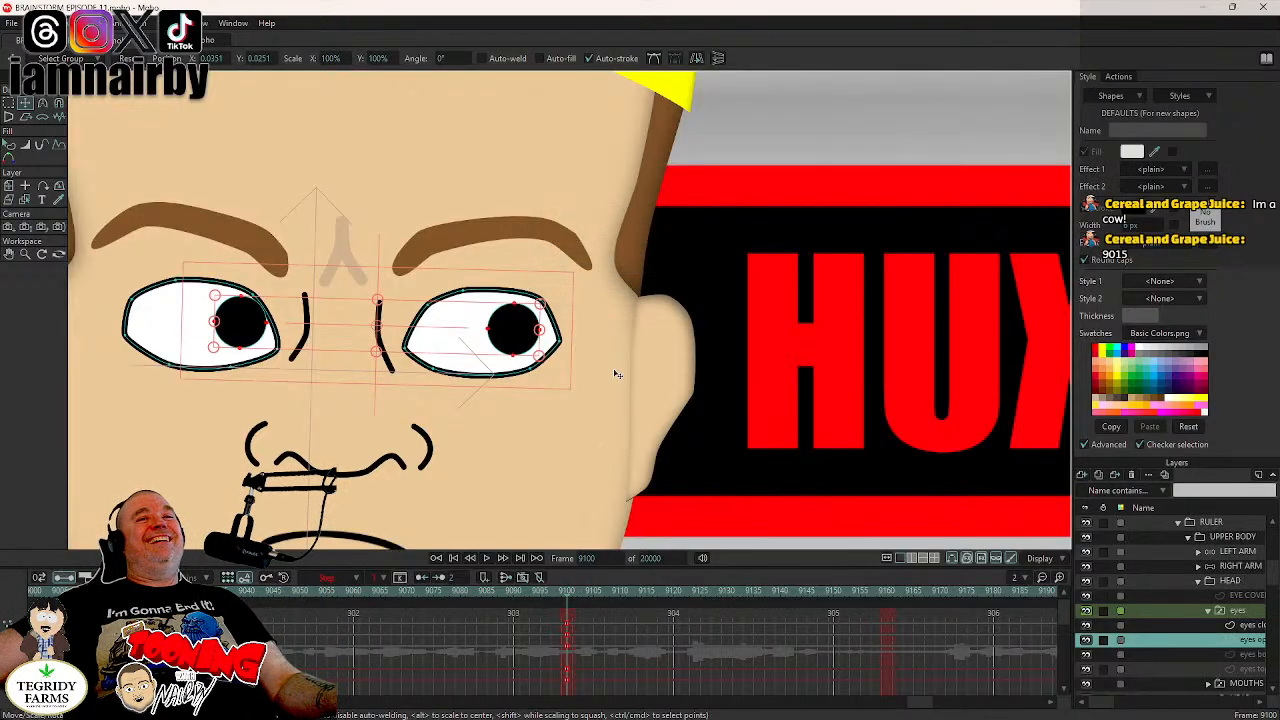
- Key the HEAD layer's current tilt at frame 9158
scroll(617, 374, down, 10)
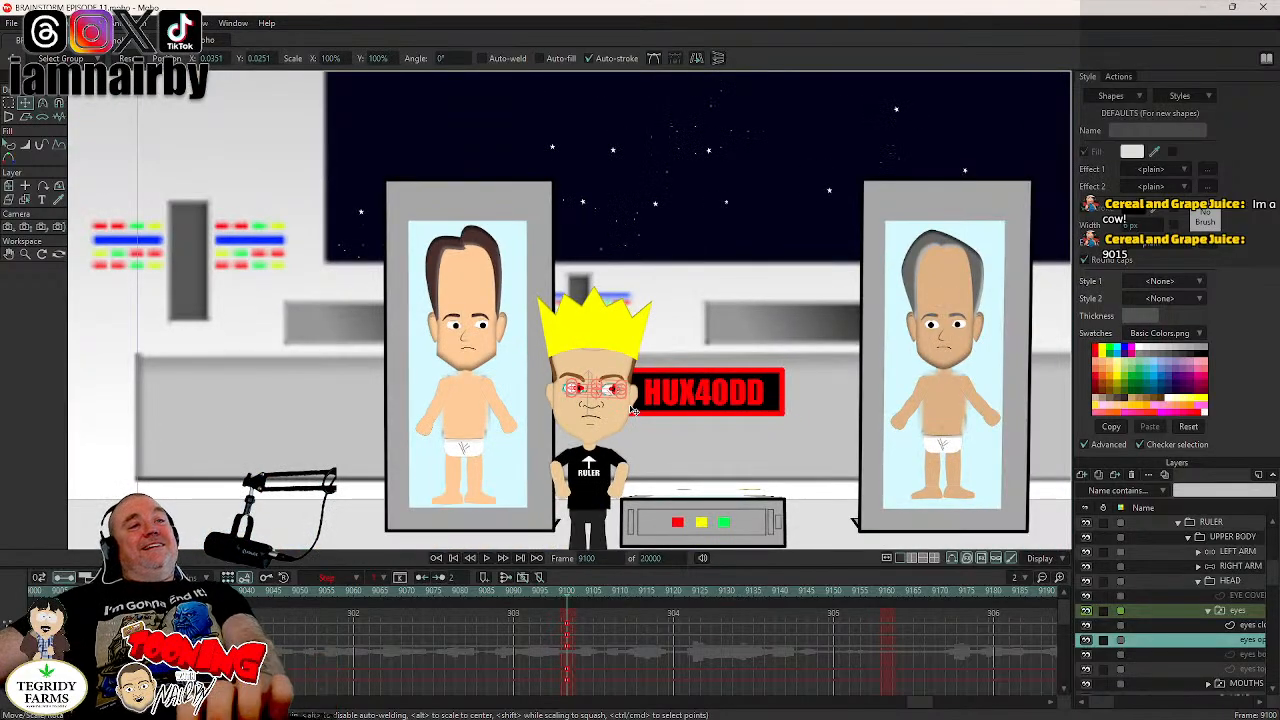
scroll(633, 410, down, 2)
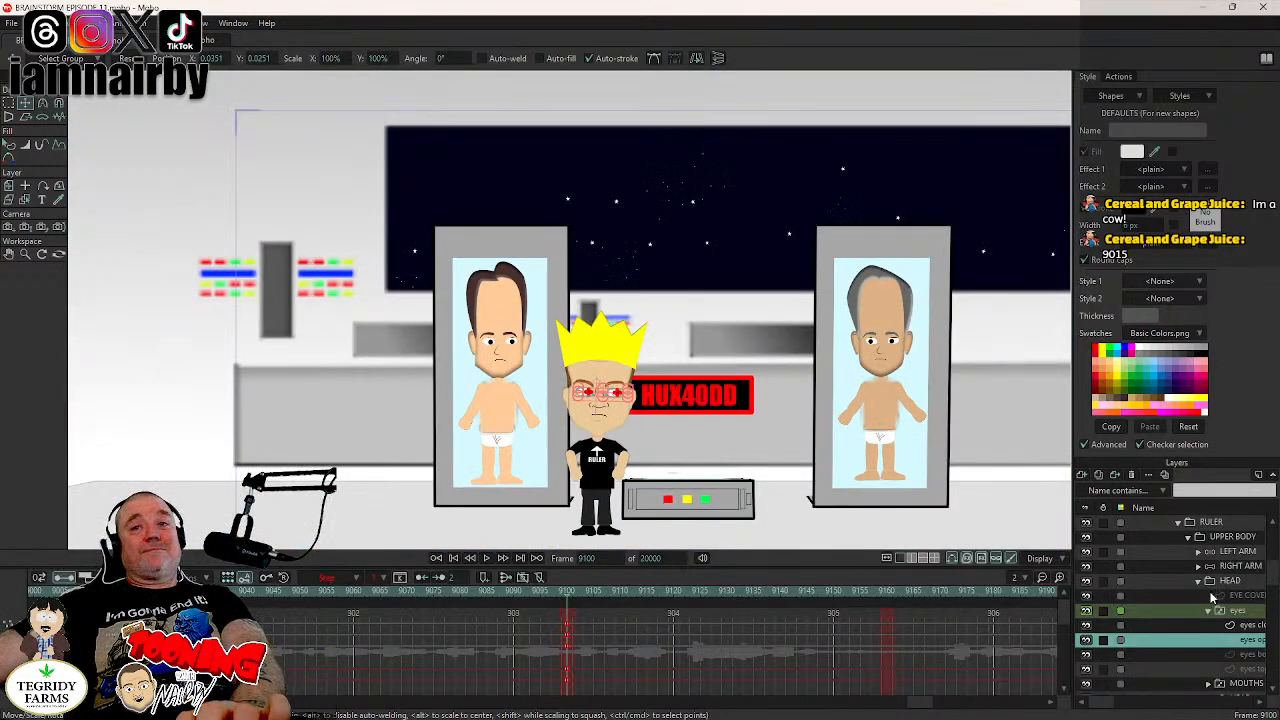
click(1229, 582)
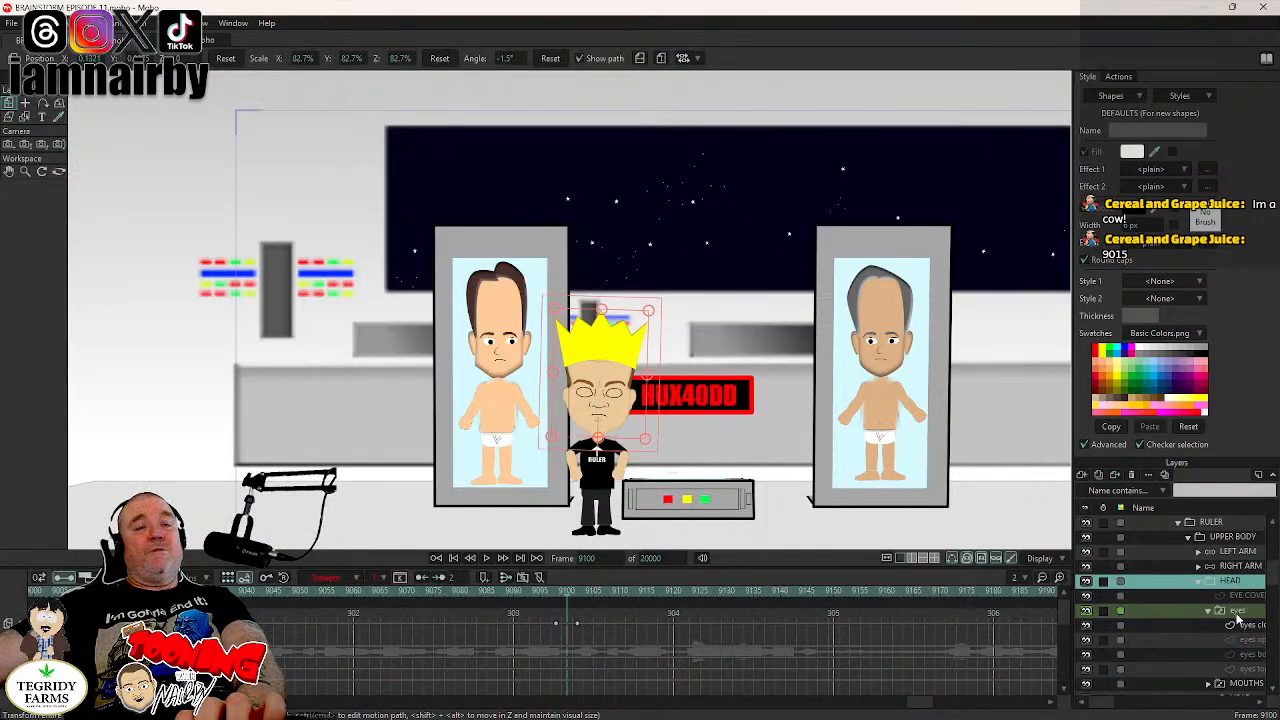
click(1237, 612)
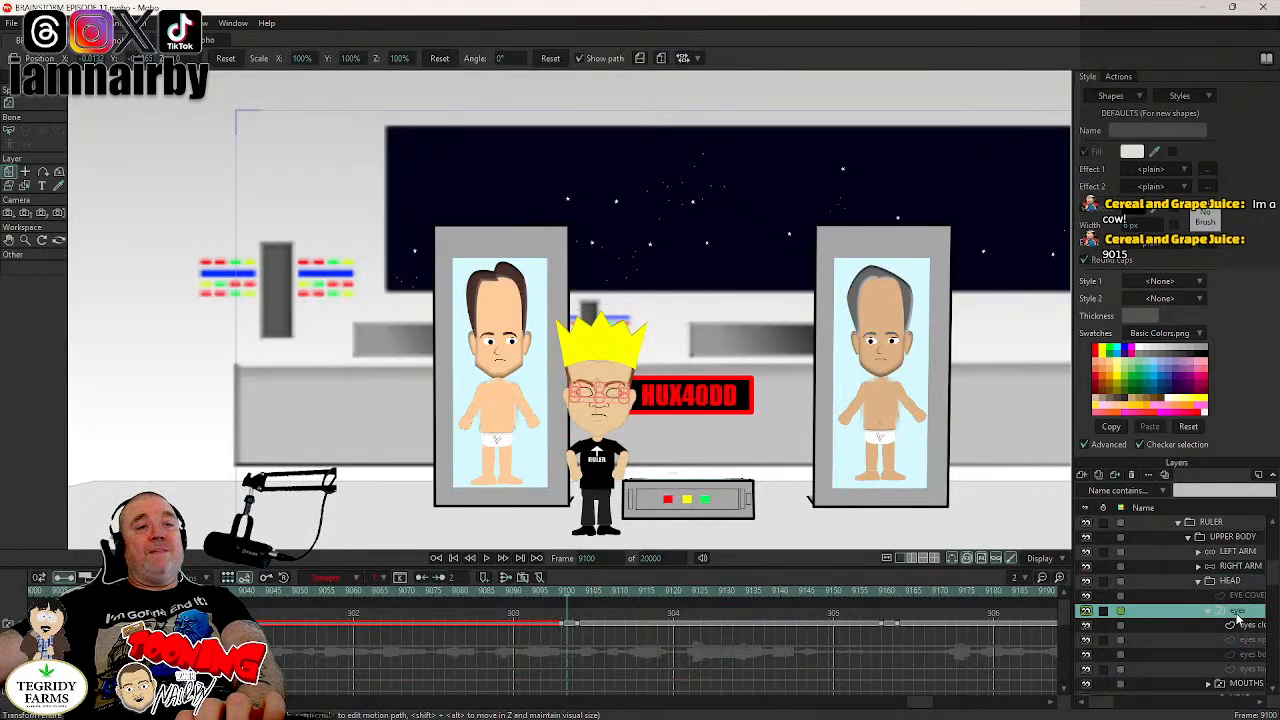
click(878, 591)
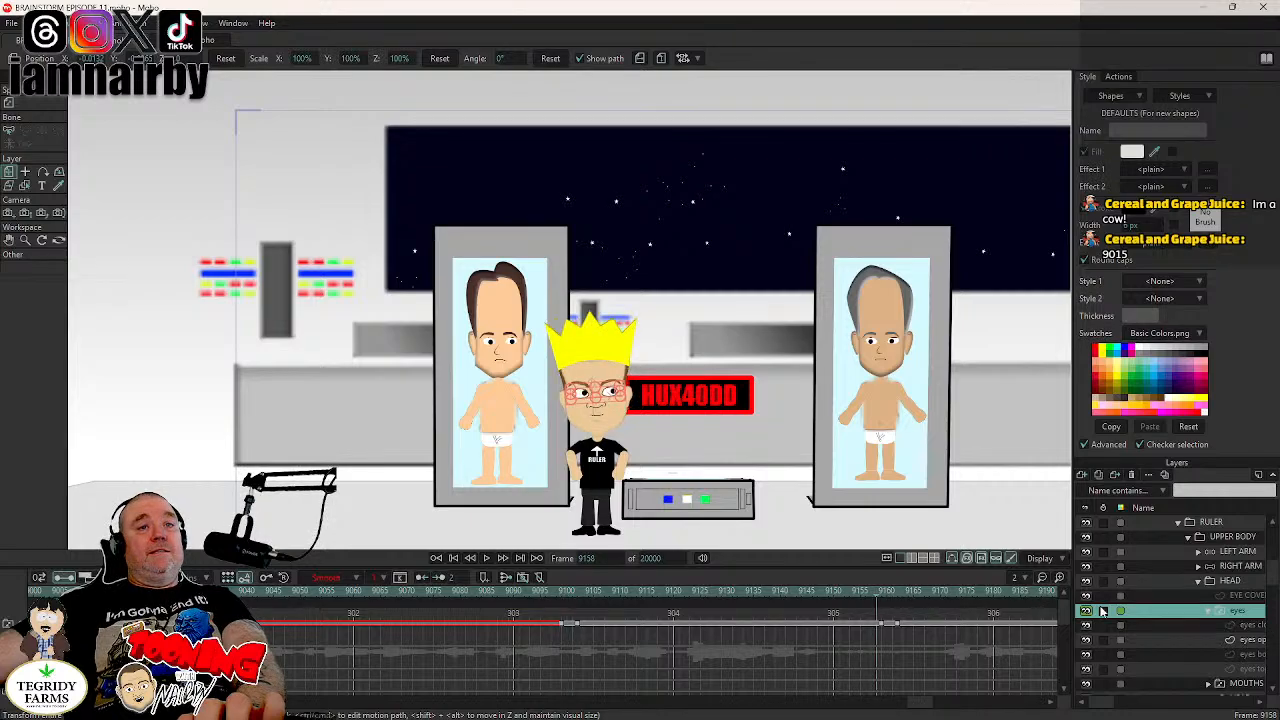
click(1244, 582)
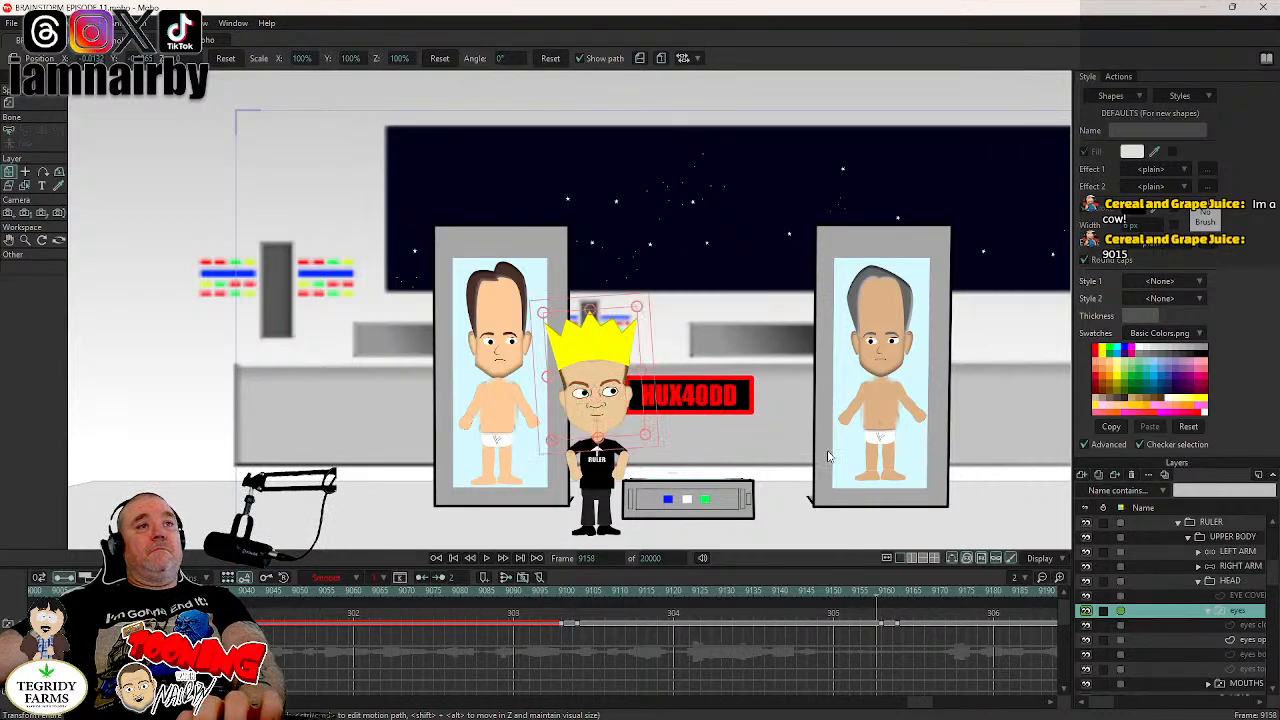
click(653, 398)
- Rotate the HEAD layer to an angle of -3.4° at frame 9162
key(Right)
key(Right)
key(Right)
key(Right)
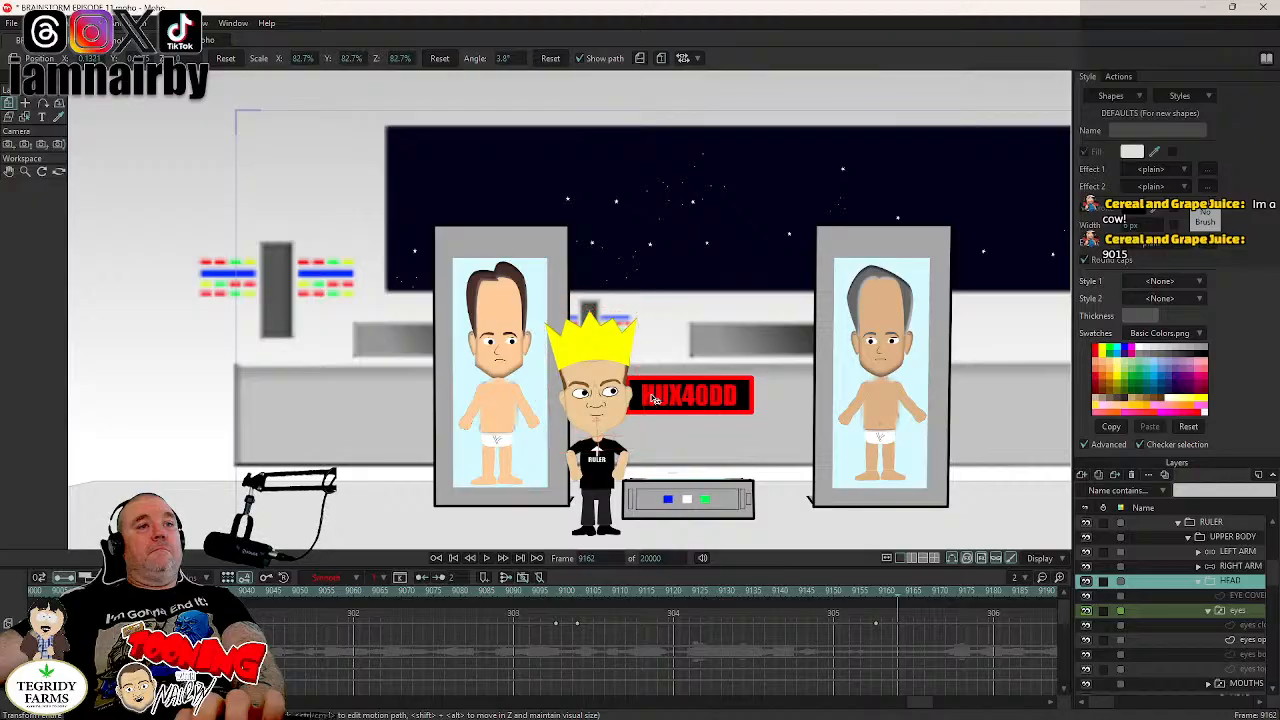
drag(653, 397, 654, 409)
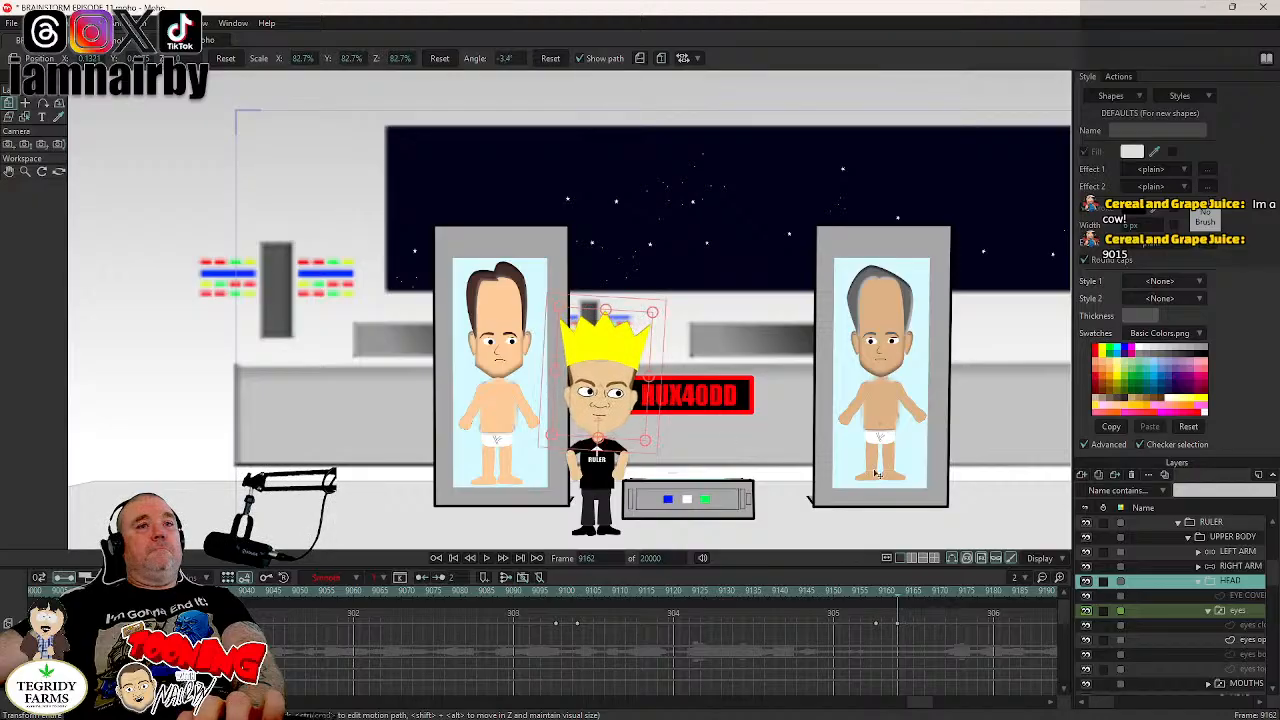
- Copy the open-eyes layer's keyframes from frame 9100 to frame 9160 and save the project
click(1247, 645)
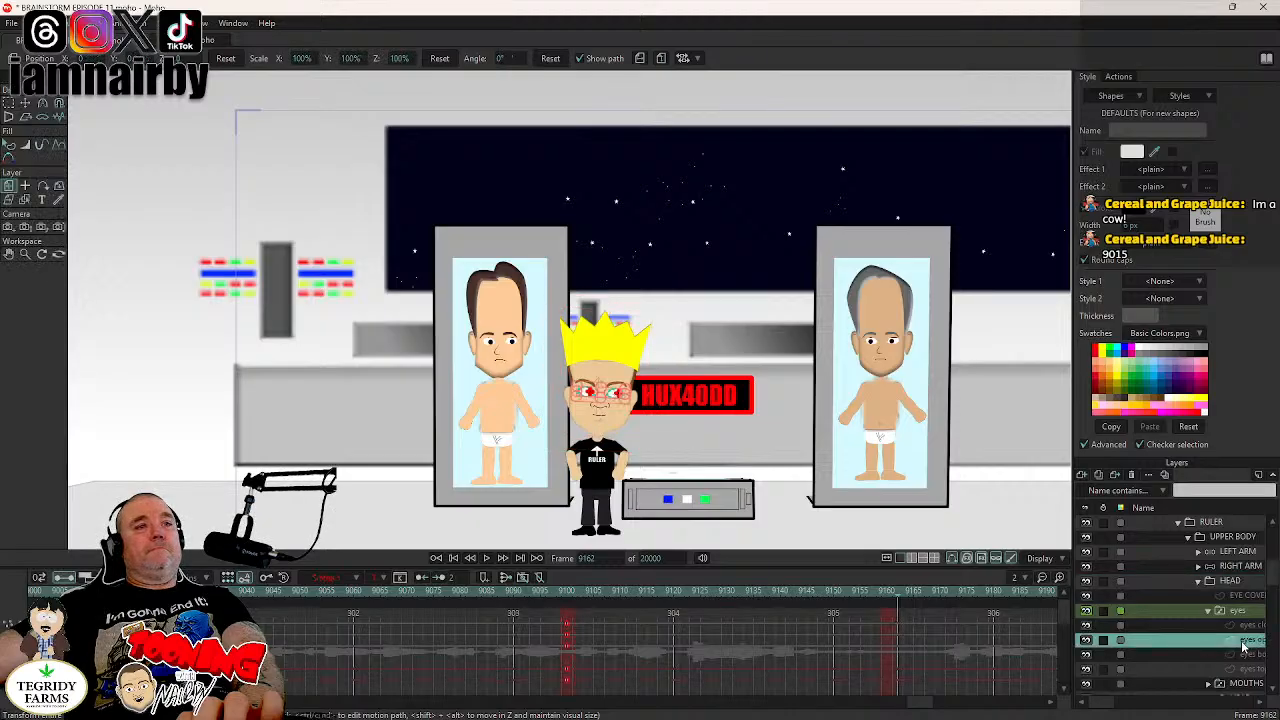
click(283, 606)
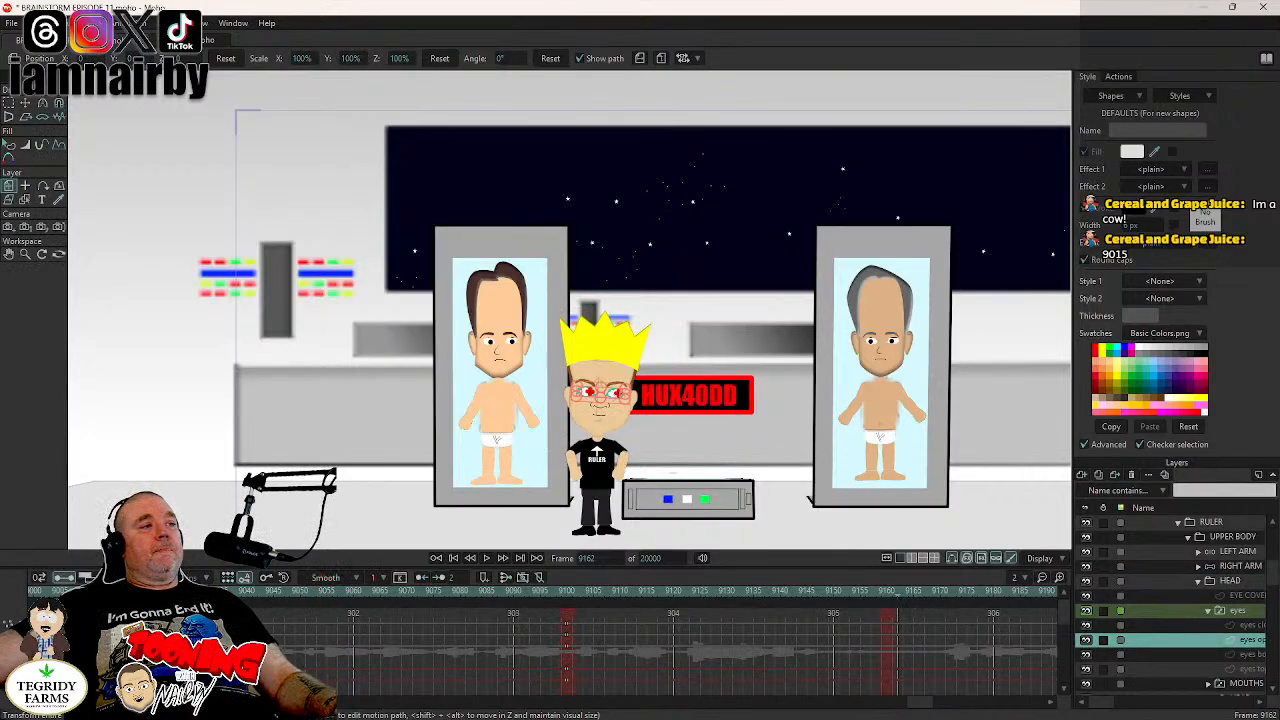
click(567, 631)
key(ctrl+c)
key(ctrl+v)
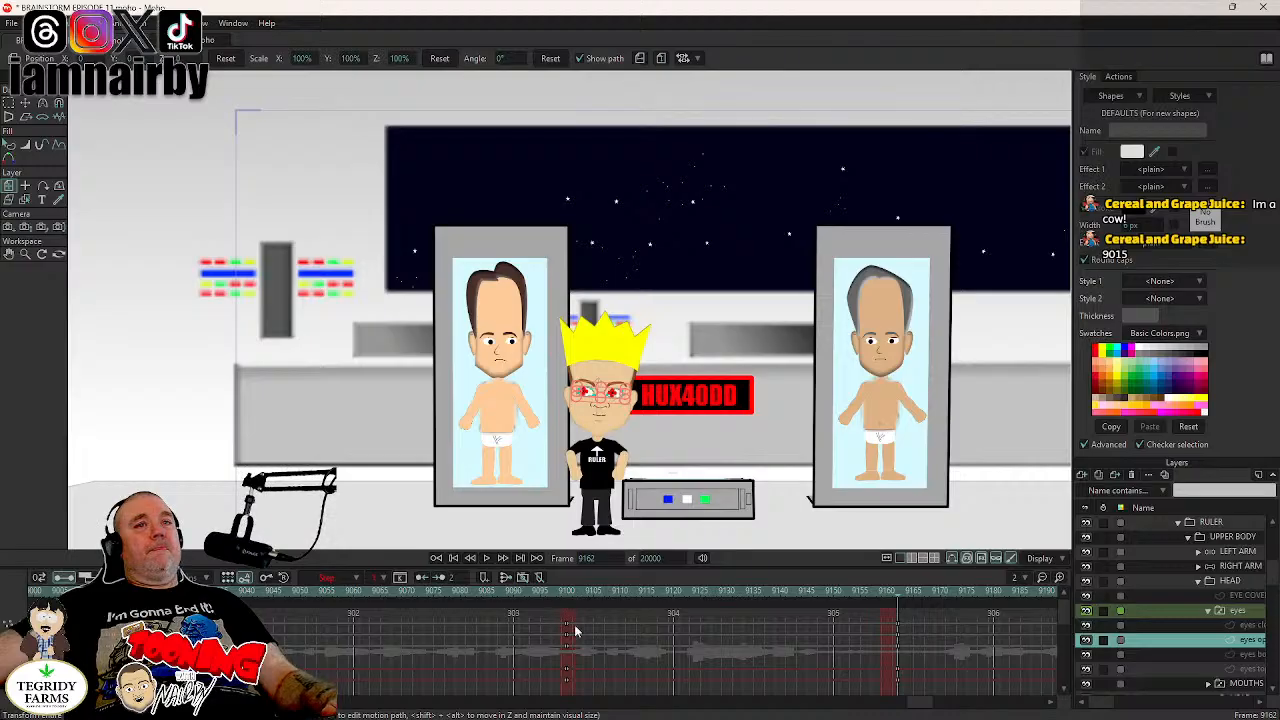
click(897, 632)
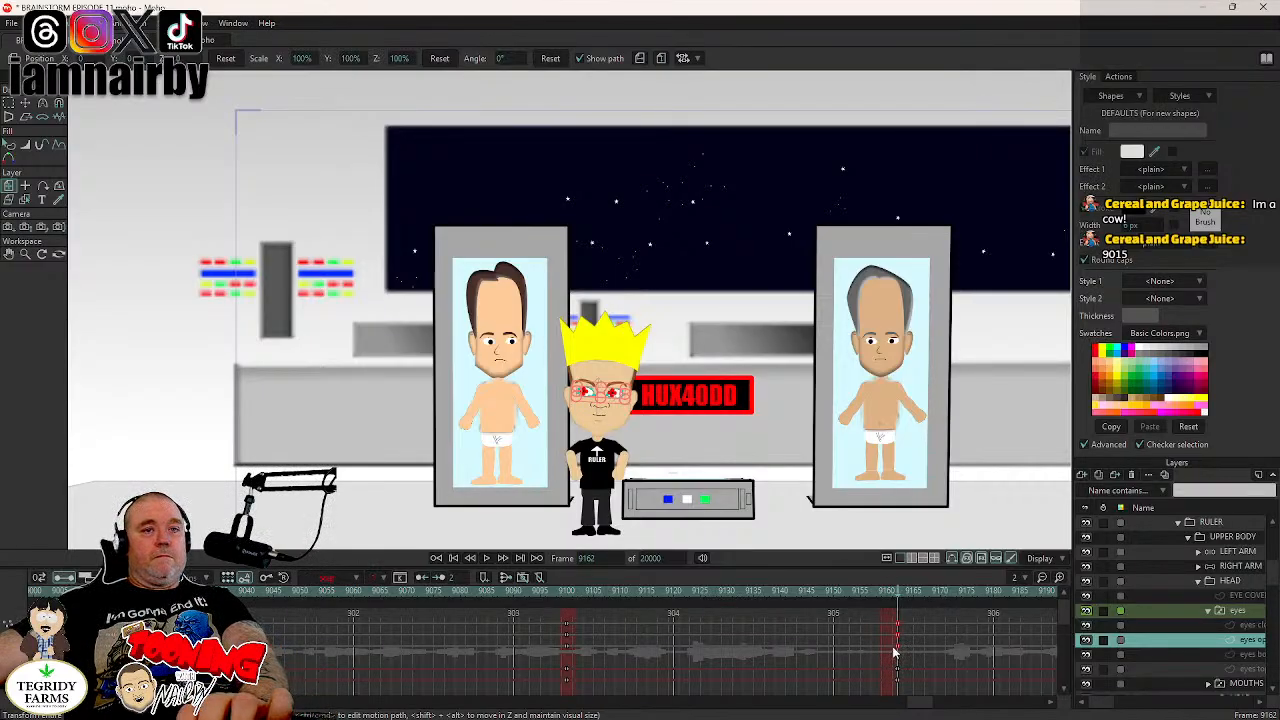
drag(895, 649, 888, 650)
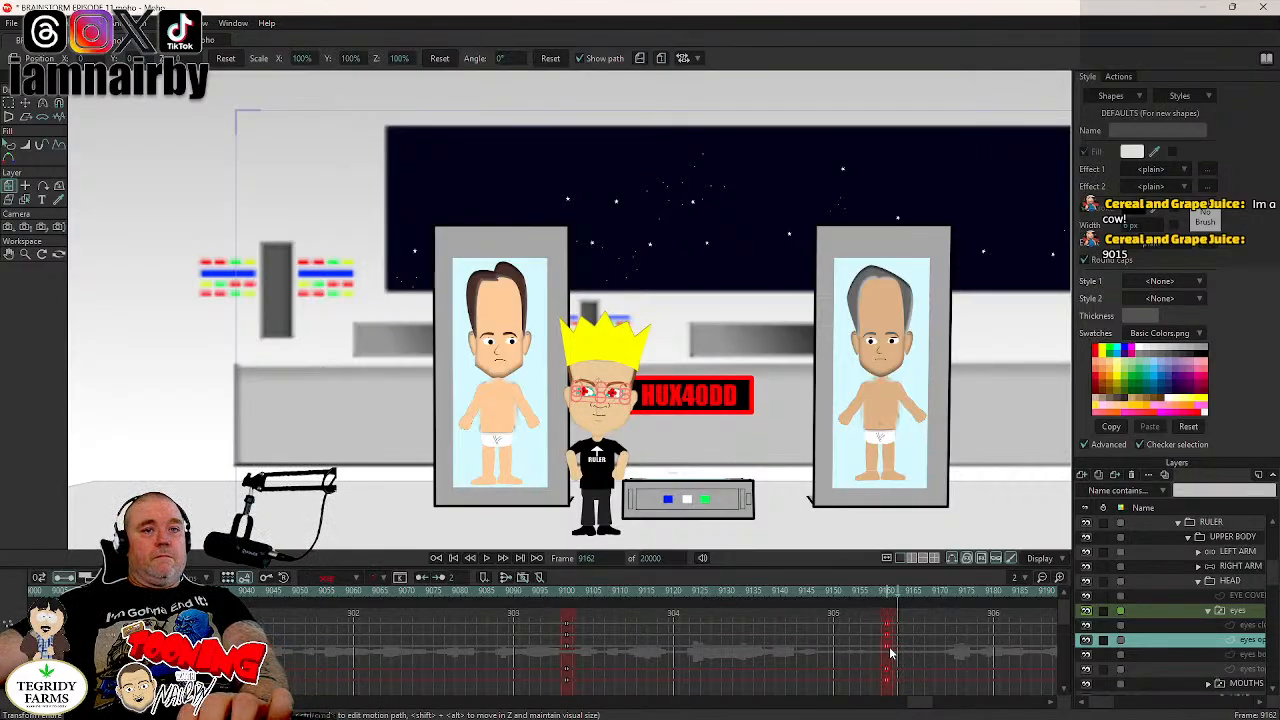
click(1240, 611)
key(ctrl+s)
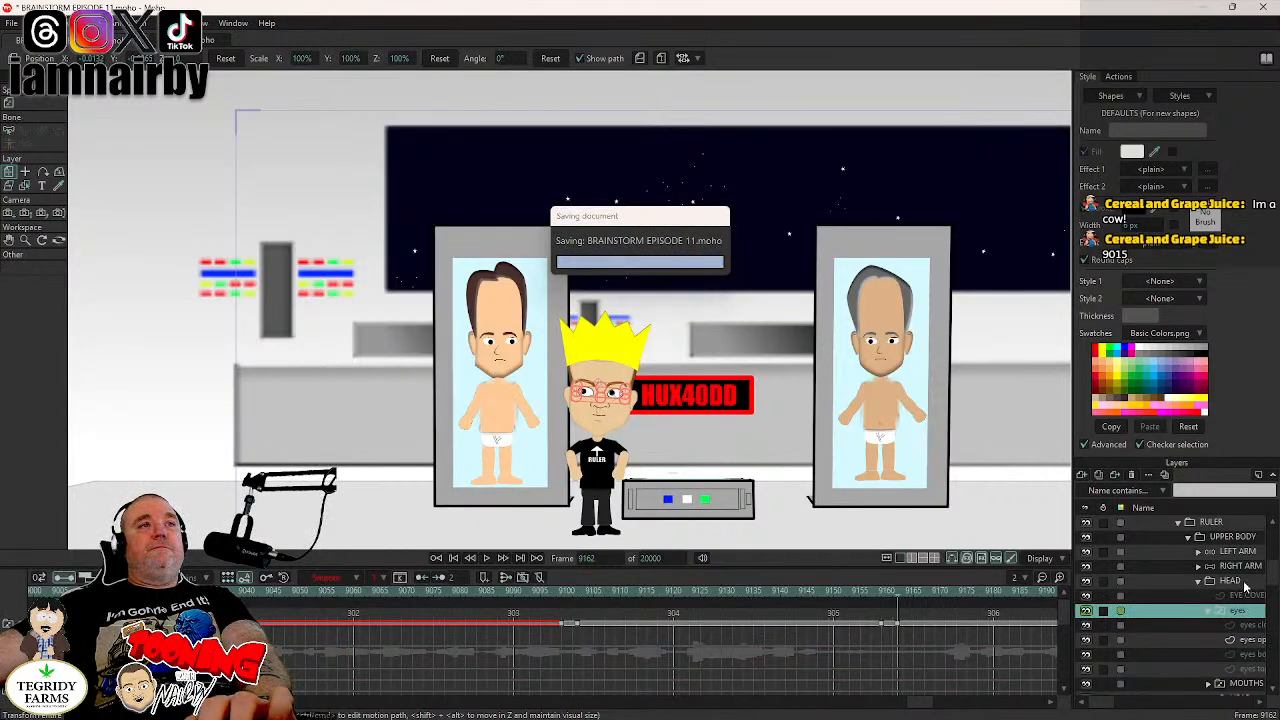
- Select the HEAD layer, step through the frames around 9162, and play the animation to review the head and eye turn
click(1244, 585)
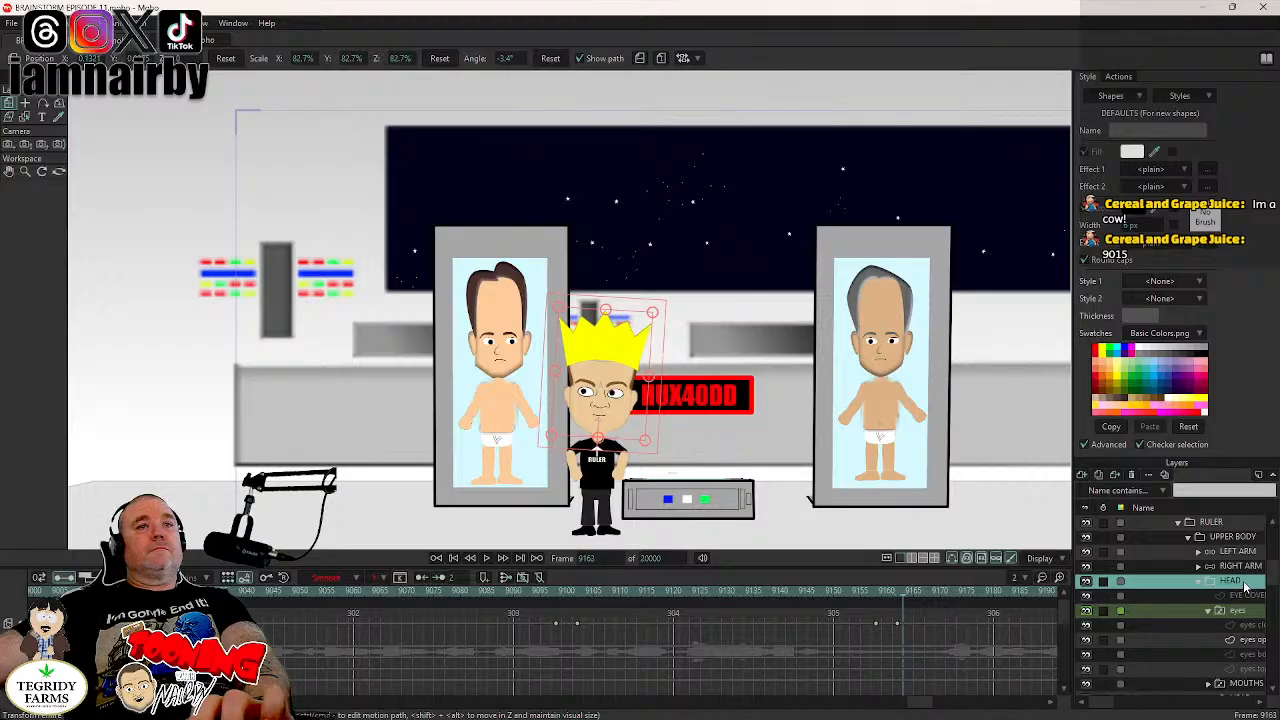
key(Left)
key(Left)
key(Left)
key(Right)
key(Right)
key(Right)
key(Right)
key(Right)
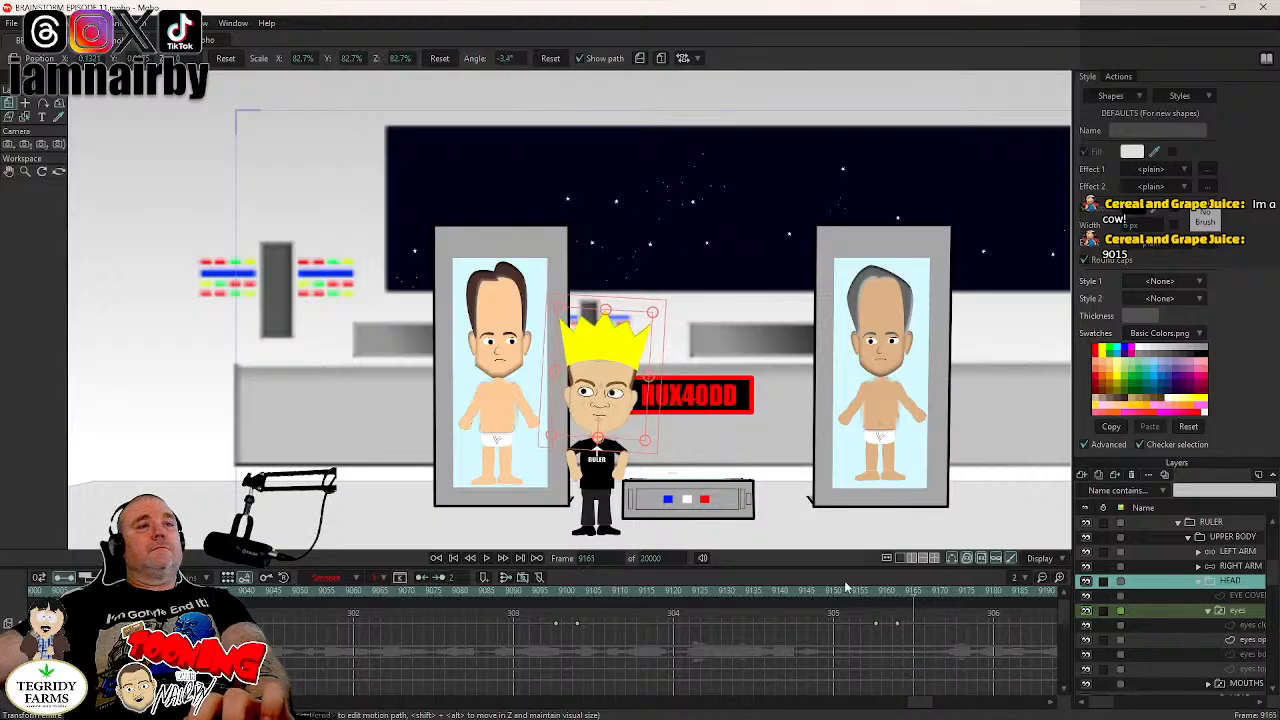
click(487, 559)
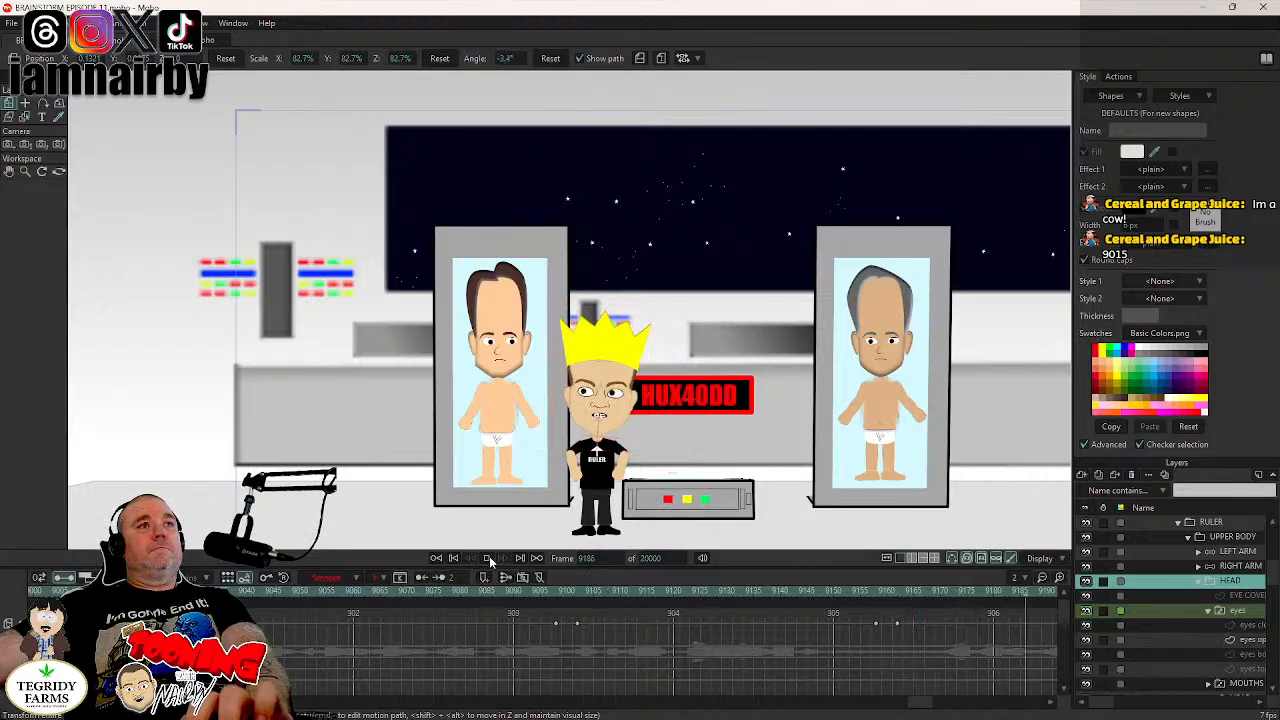
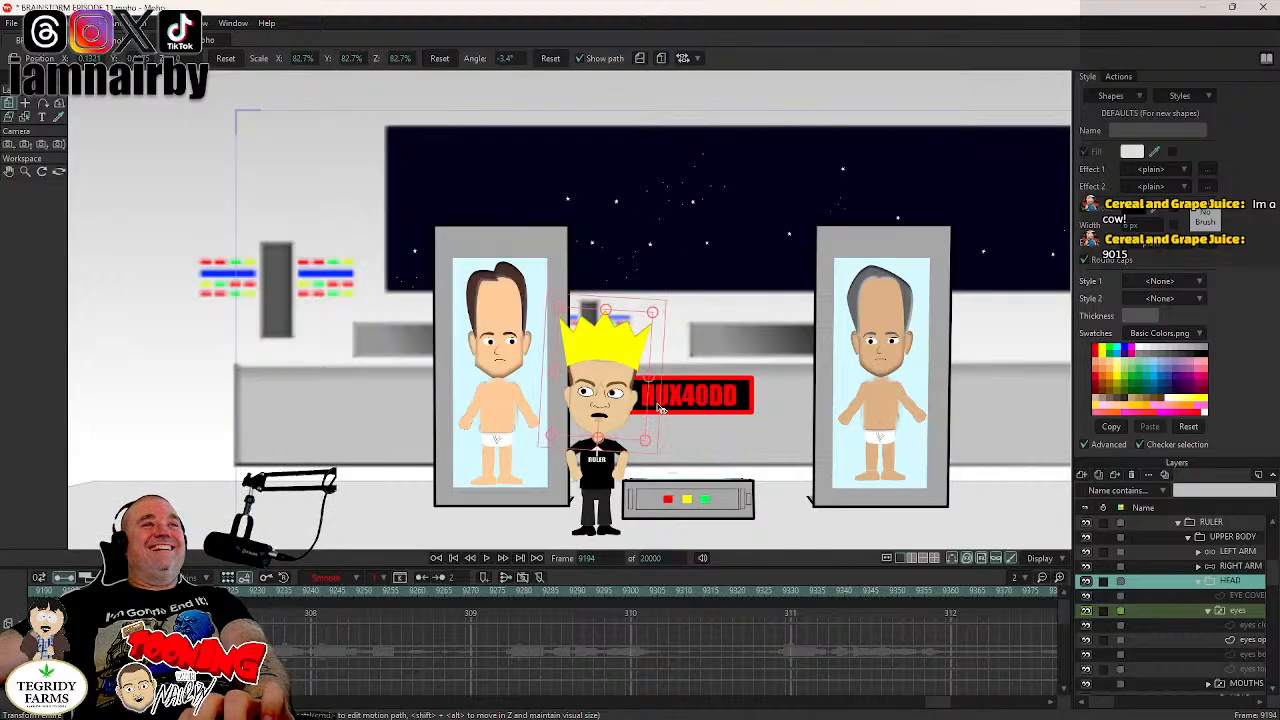
- Rotate the HEAD layer to an angle of 5.2° at frame 9198
key(Right)
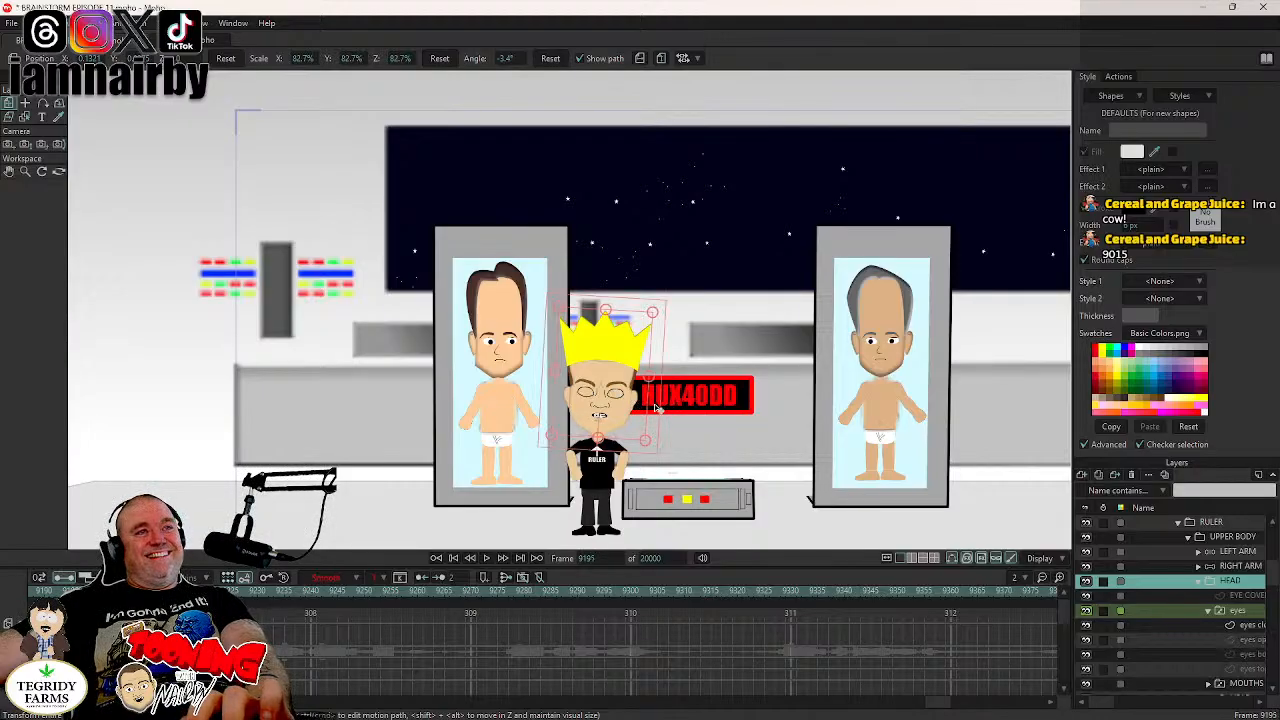
key(Right)
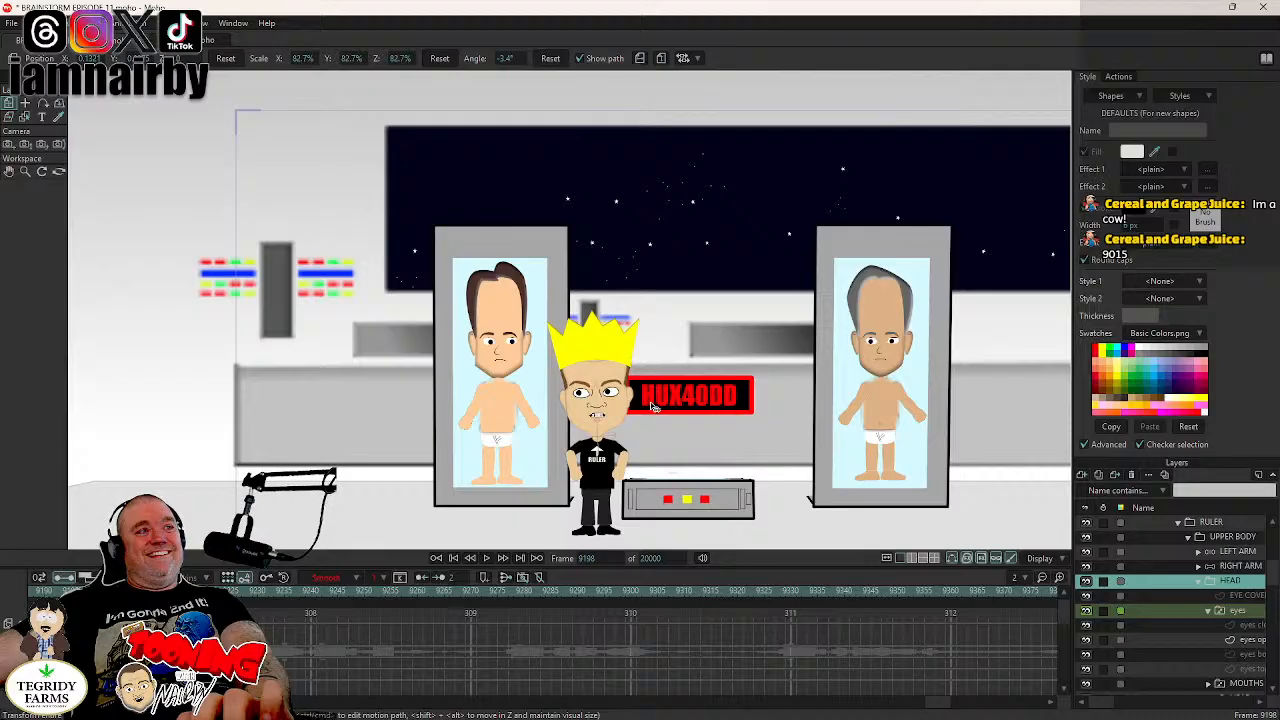
drag(651, 403, 651, 399)
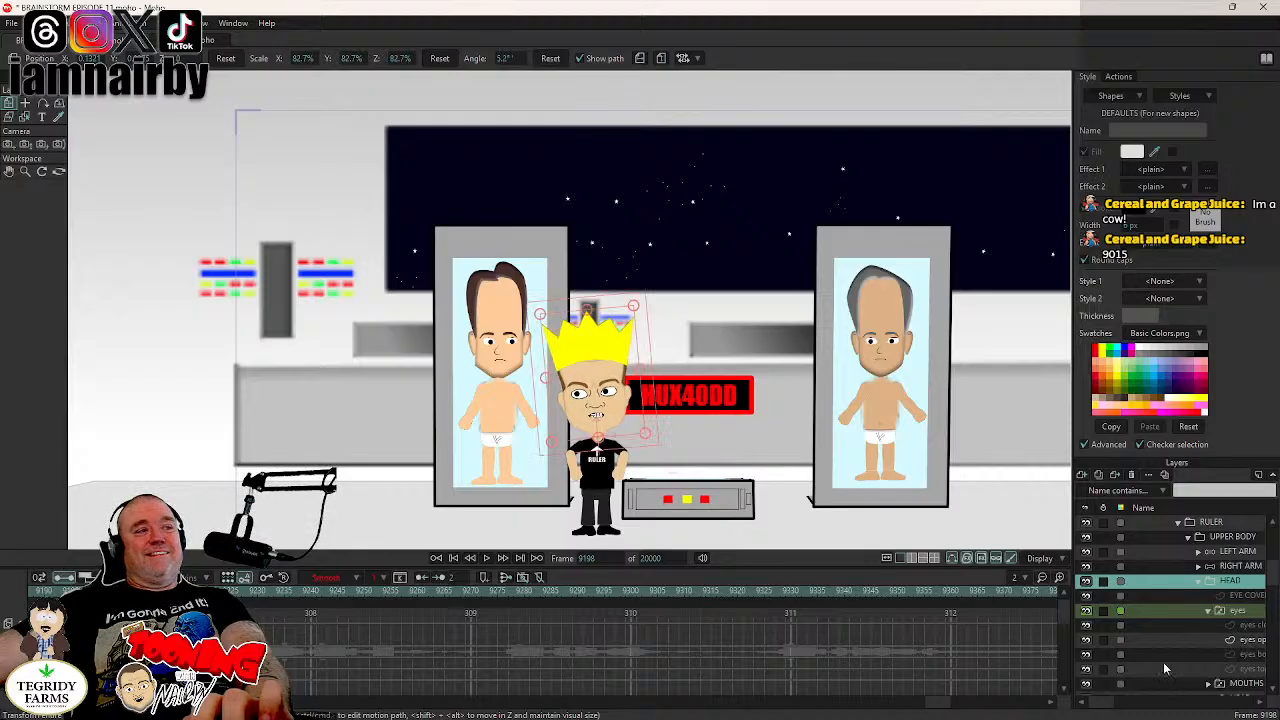
- Copy the open-eyes layer's keyframes from frame 9100 and place them at about frame 9196
mouse_move(964, 704)
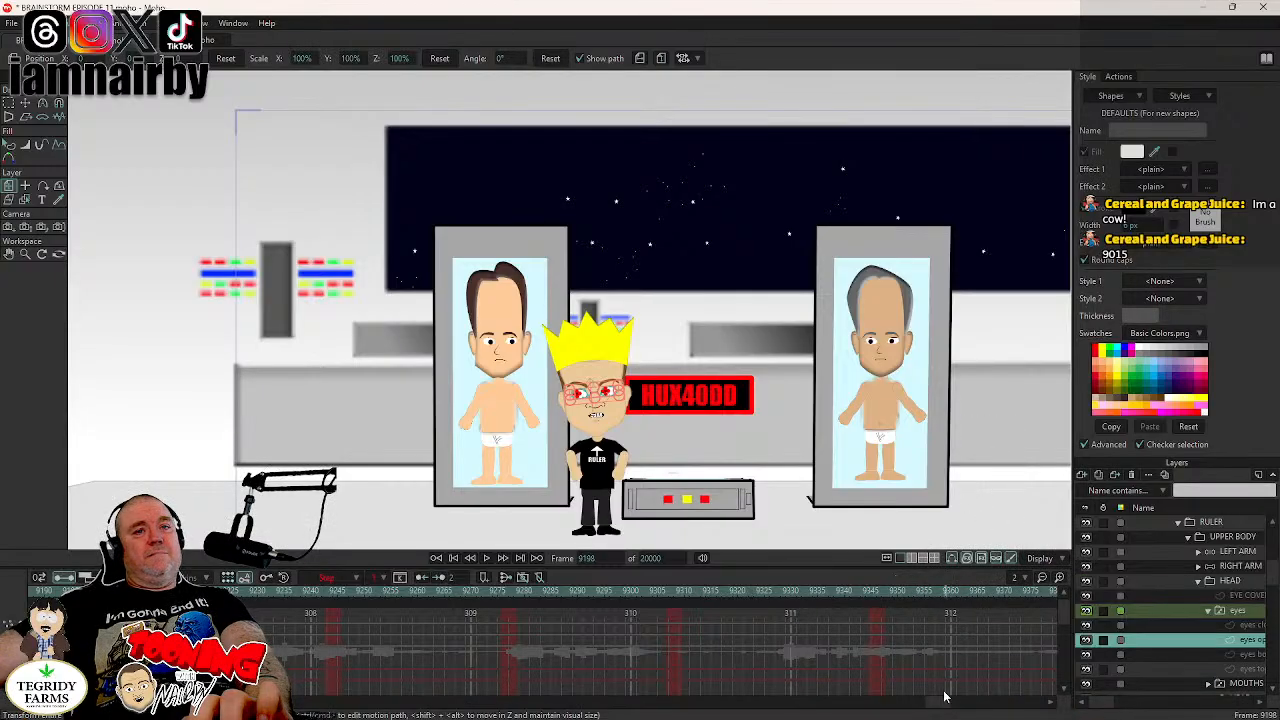
drag(935, 710, 924, 710)
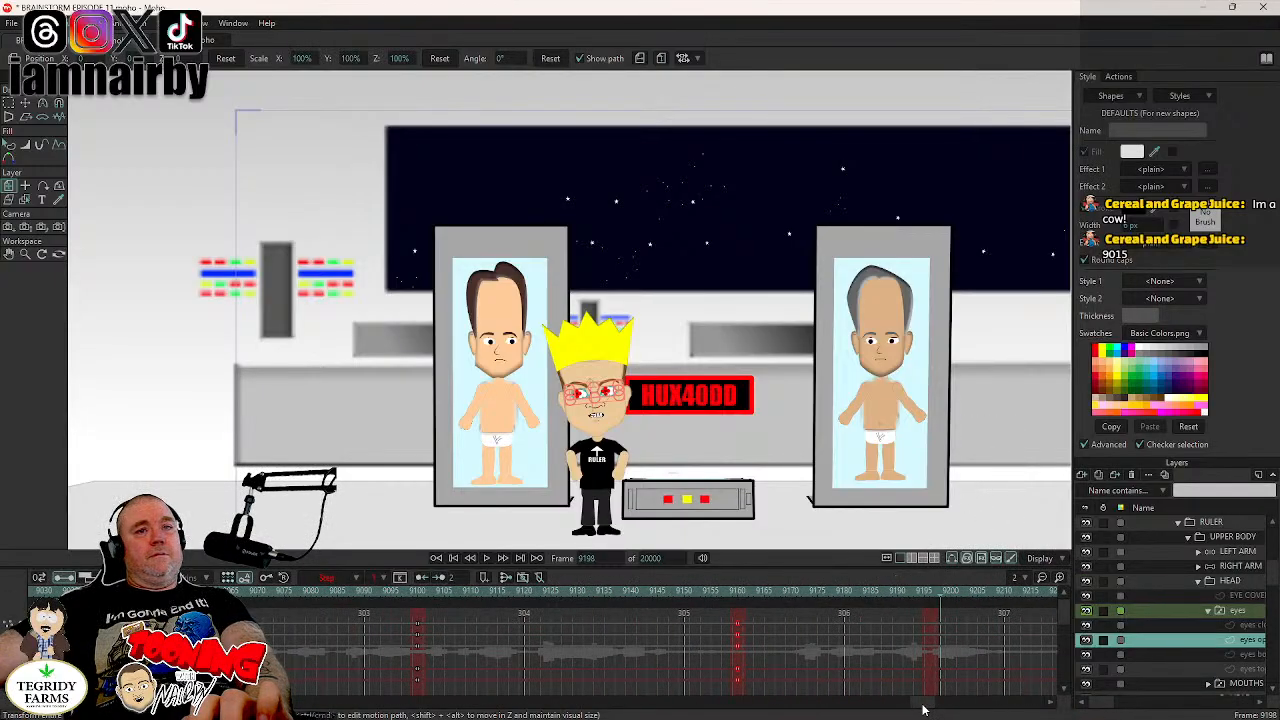
drag(436, 622, 418, 652)
key(ctrl+v)
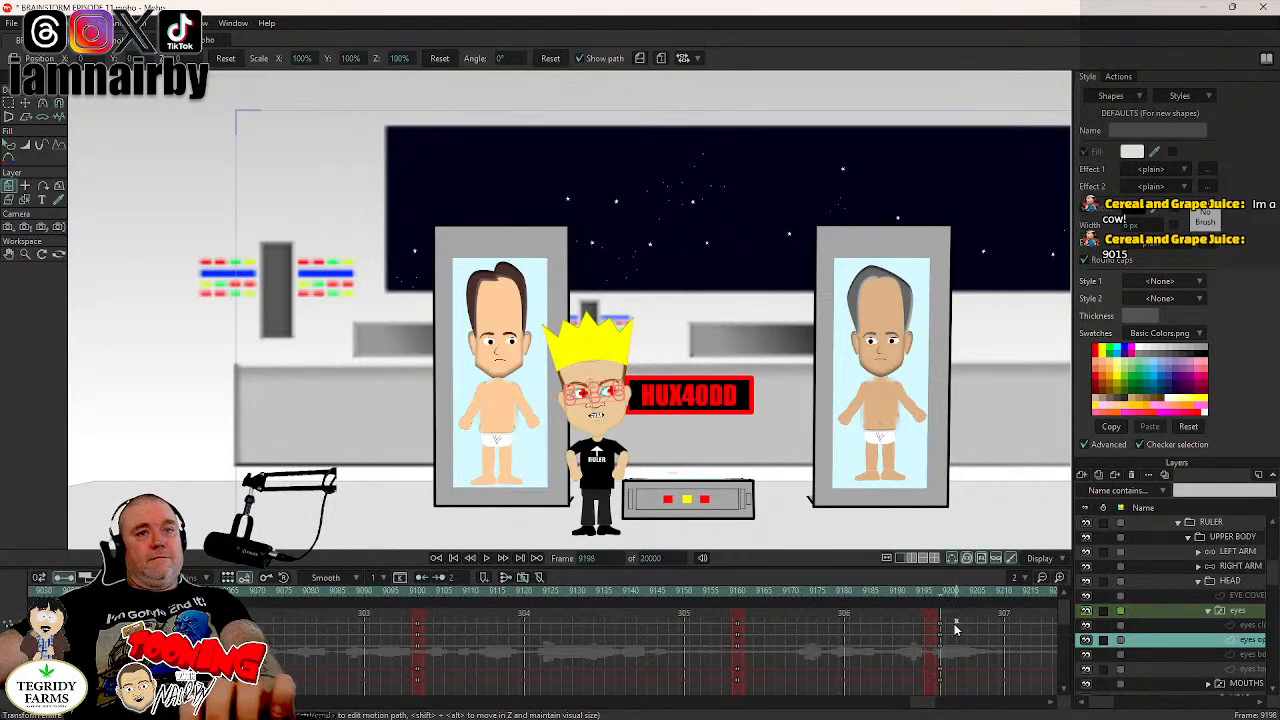
drag(957, 619, 938, 652)
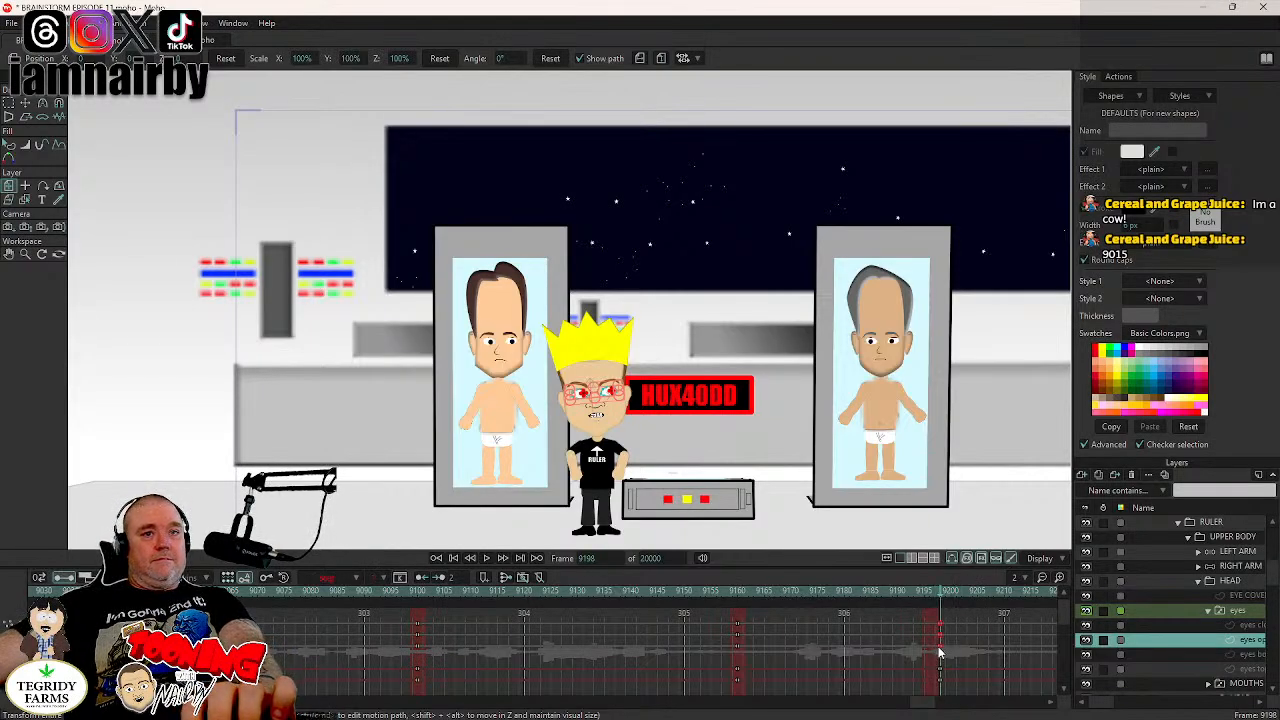
- Step back to frame 9193, select the eyes layer, and play the animation to review the head and eye turn
click(1237, 612)
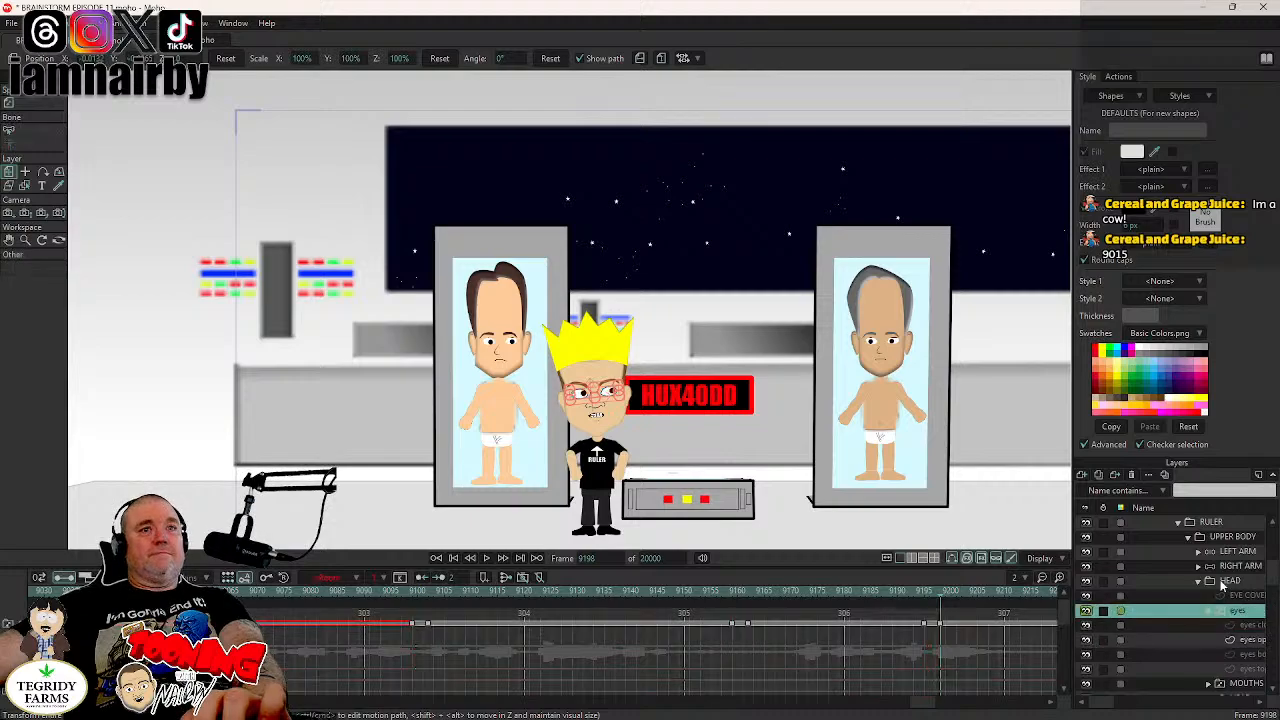
drag(939, 594, 918, 601)
key(Left)
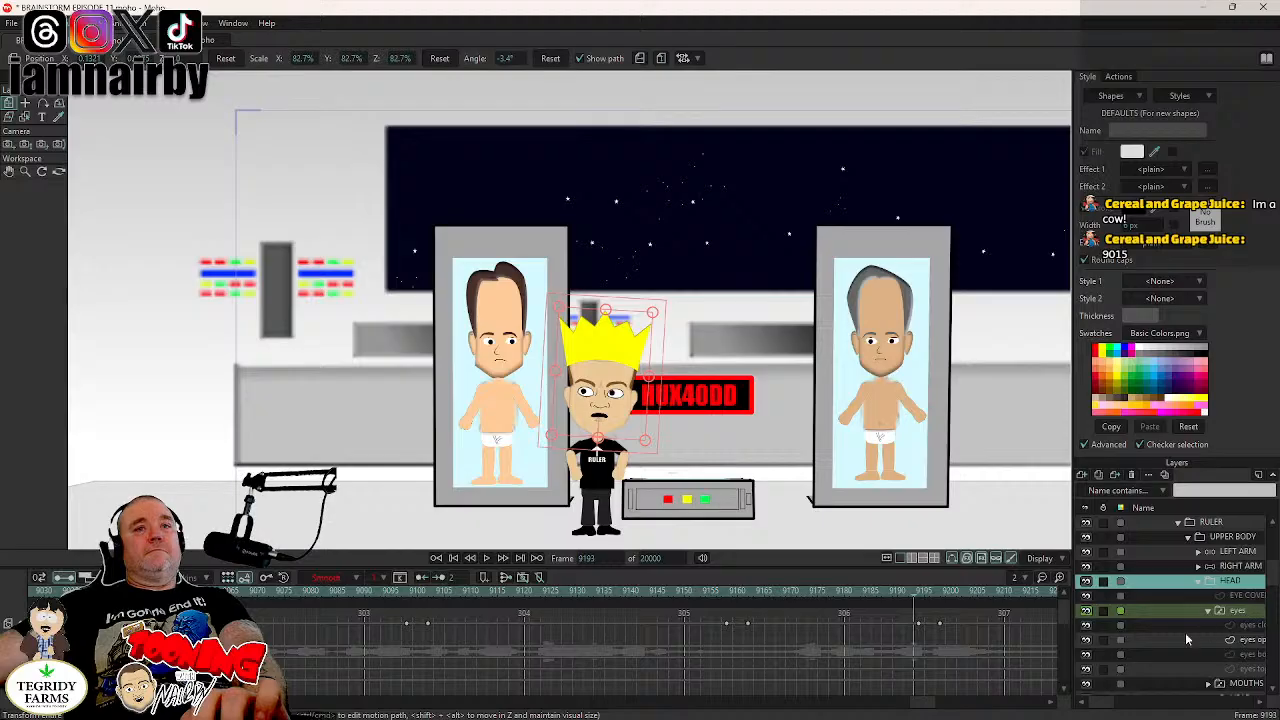
click(1230, 611)
drag(923, 702, 938, 711)
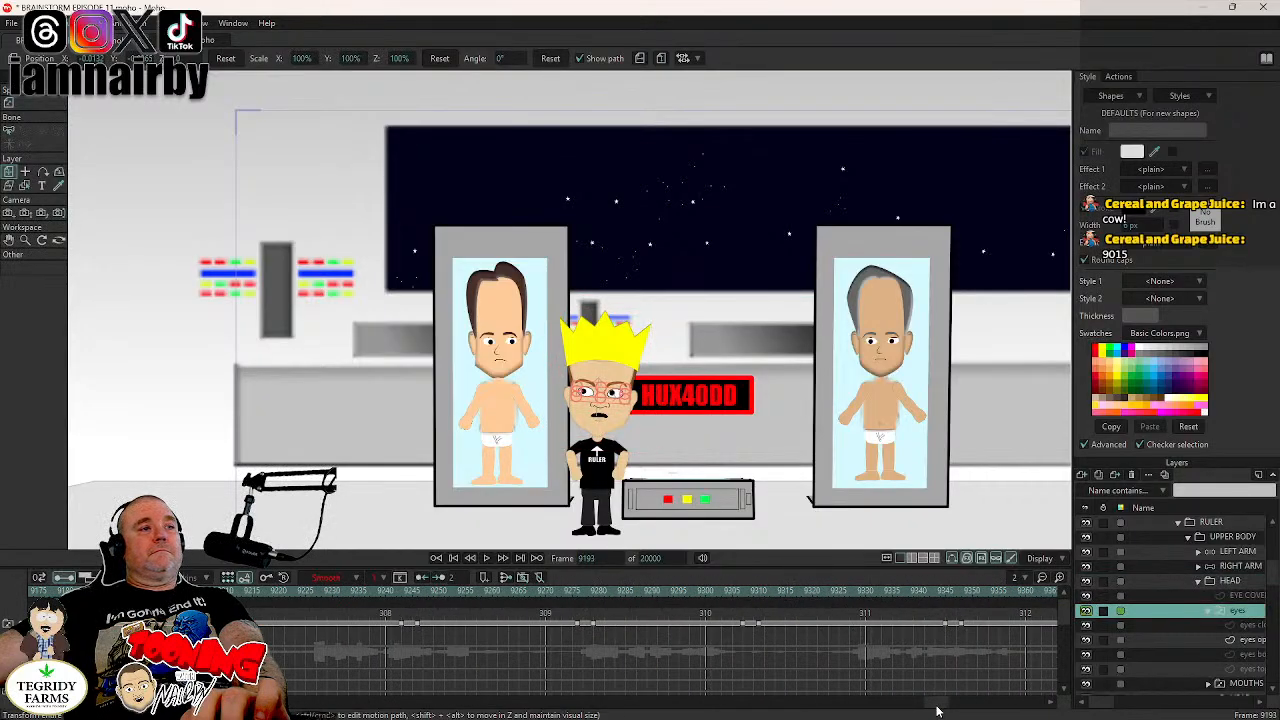
click(486, 558)
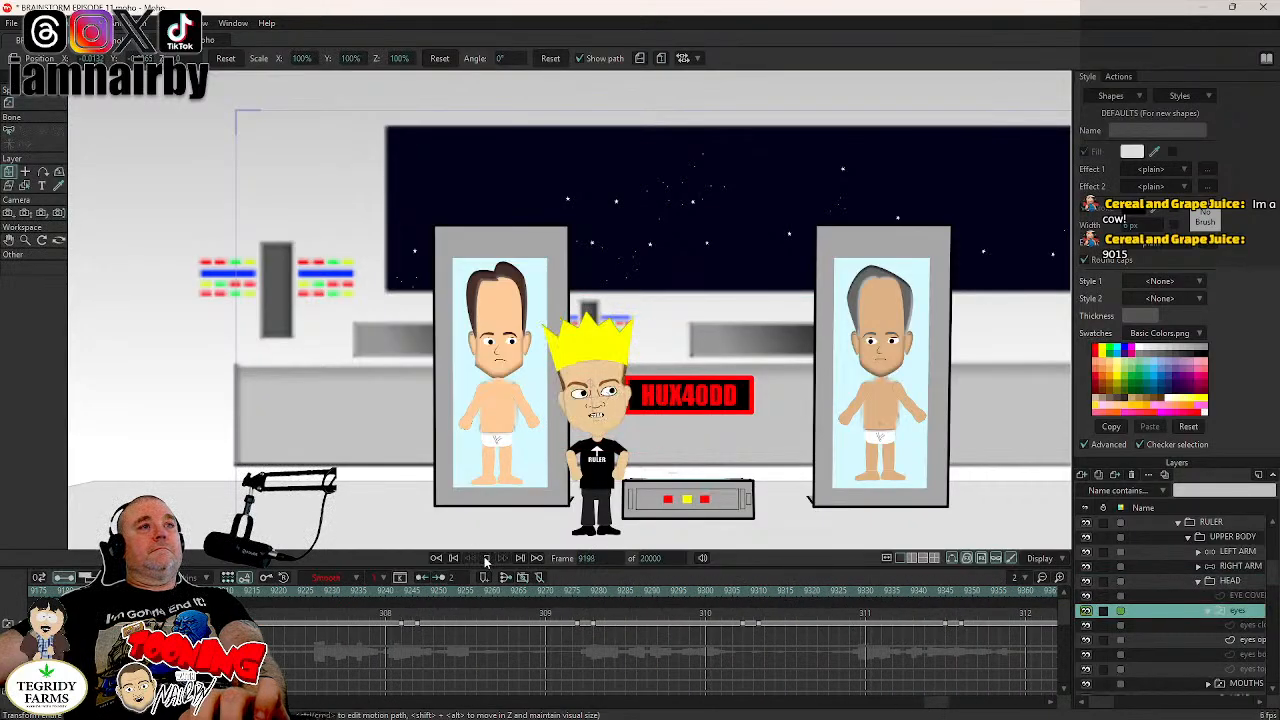
click(486, 560)
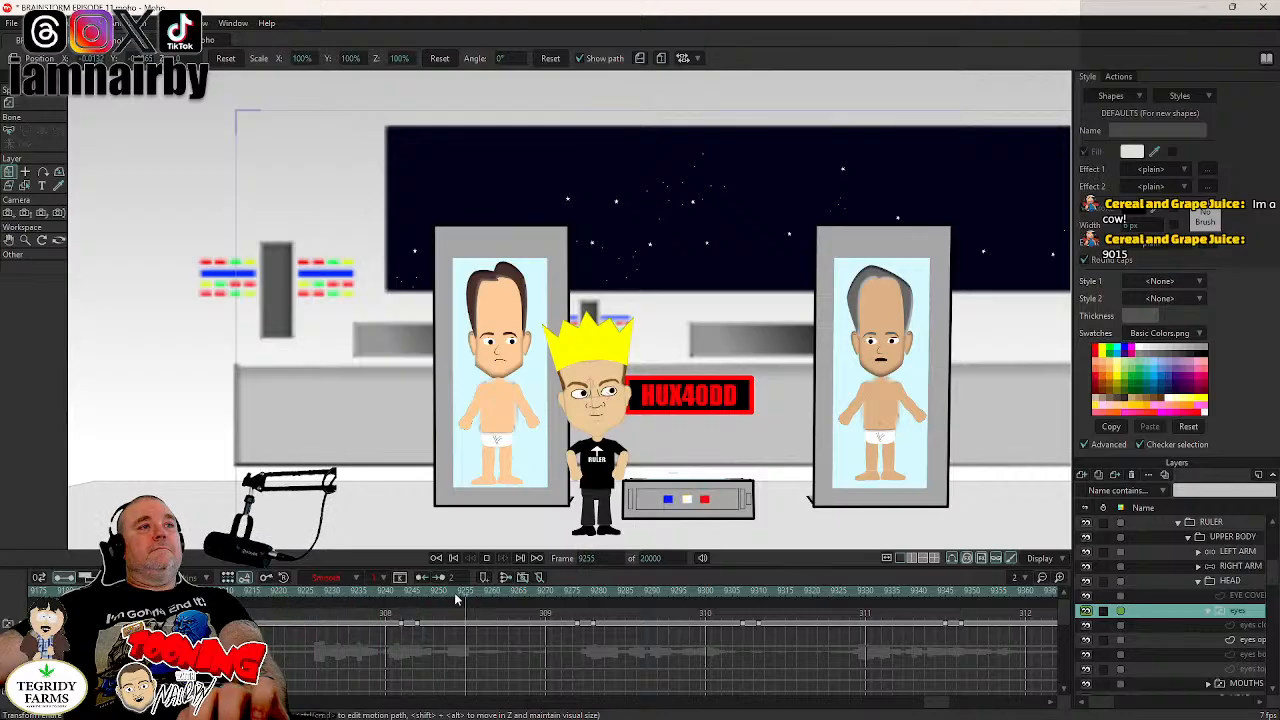
click(394, 592)
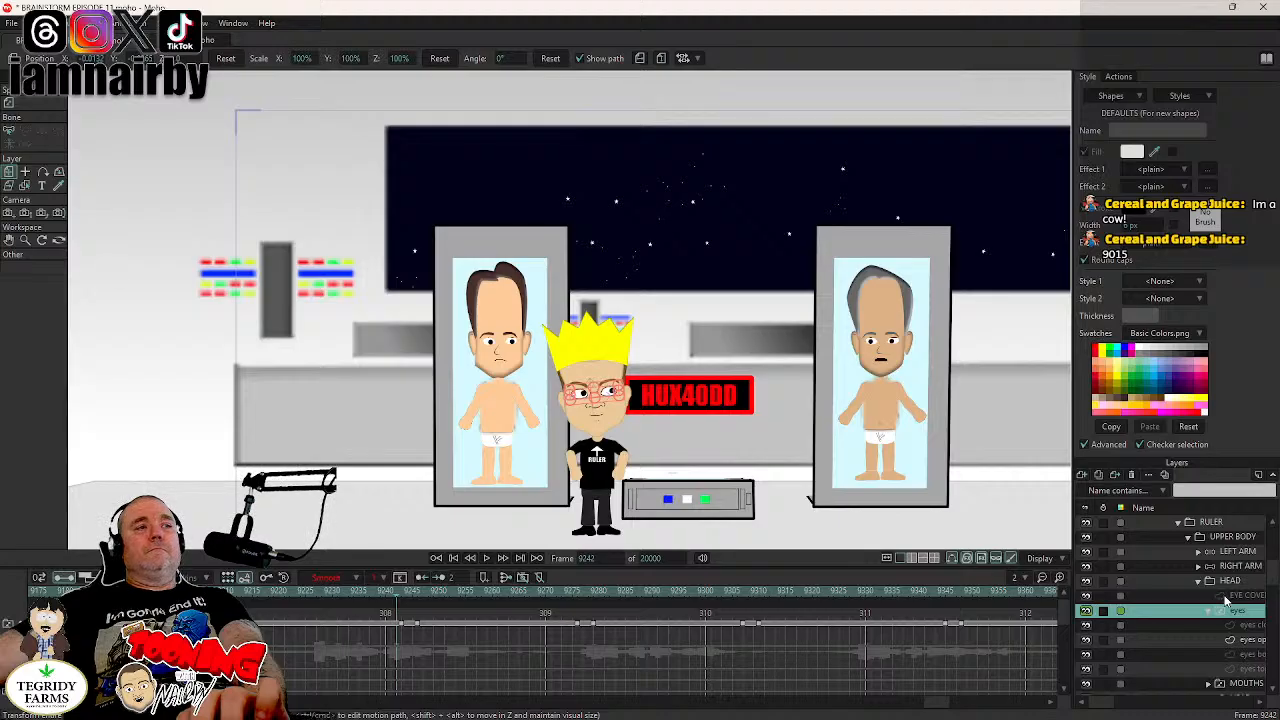
drag(384, 614, 432, 637)
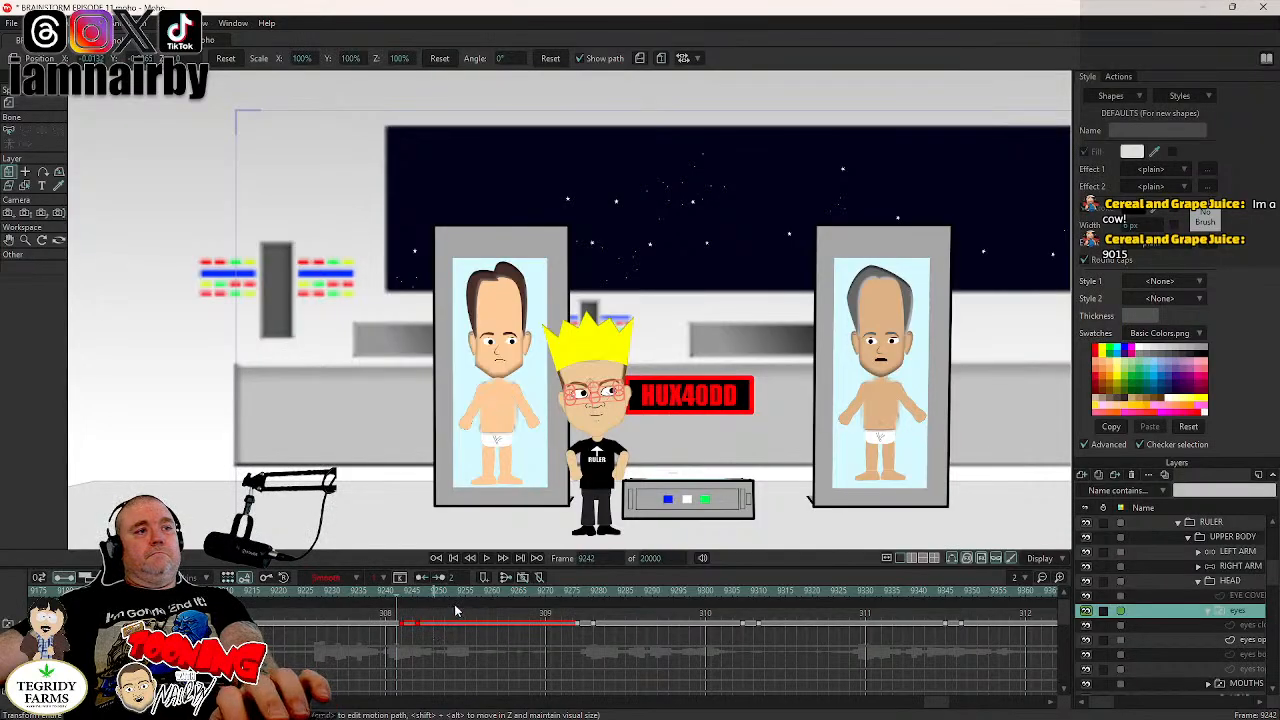
key(Delete)
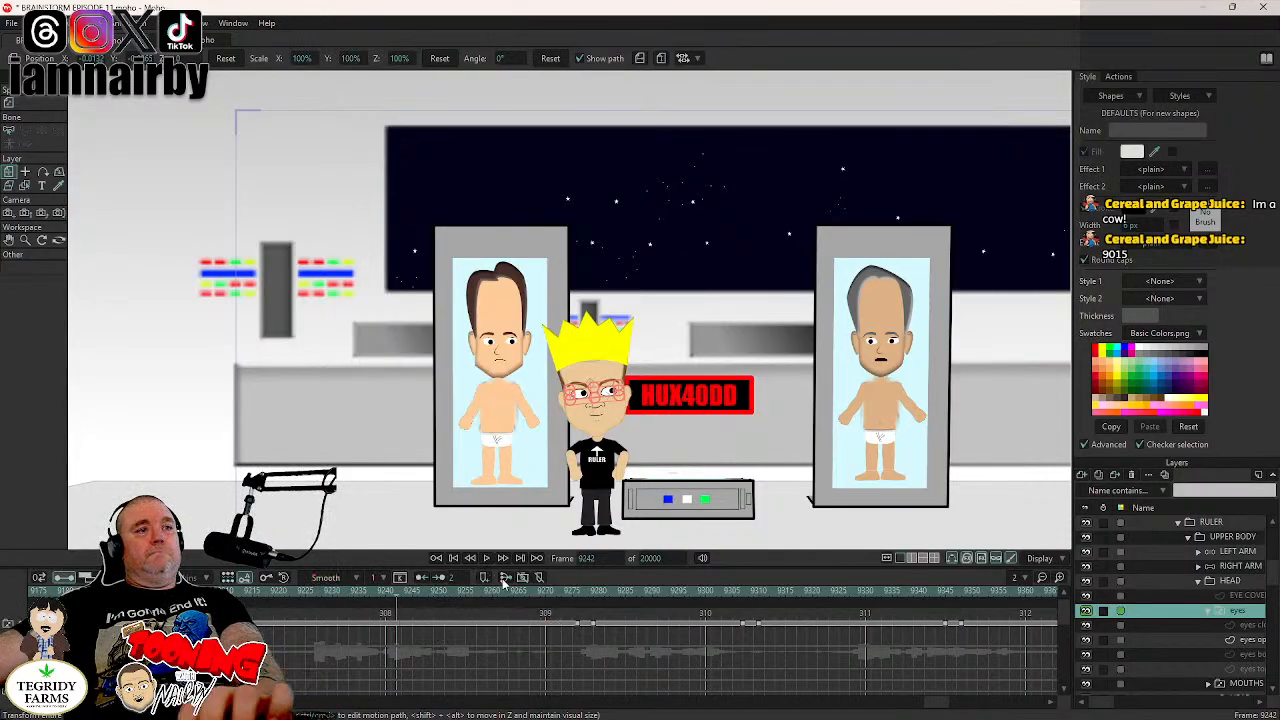
click(568, 626)
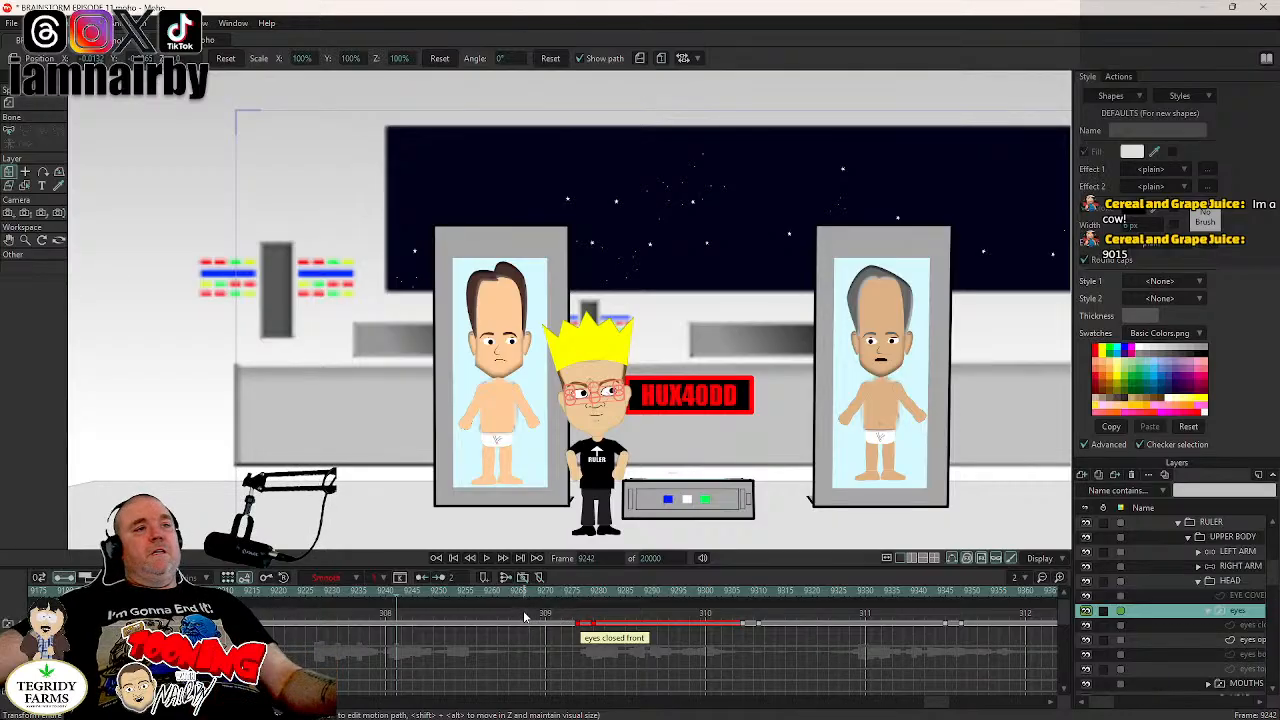
click(522, 616)
key(ctrl+z)
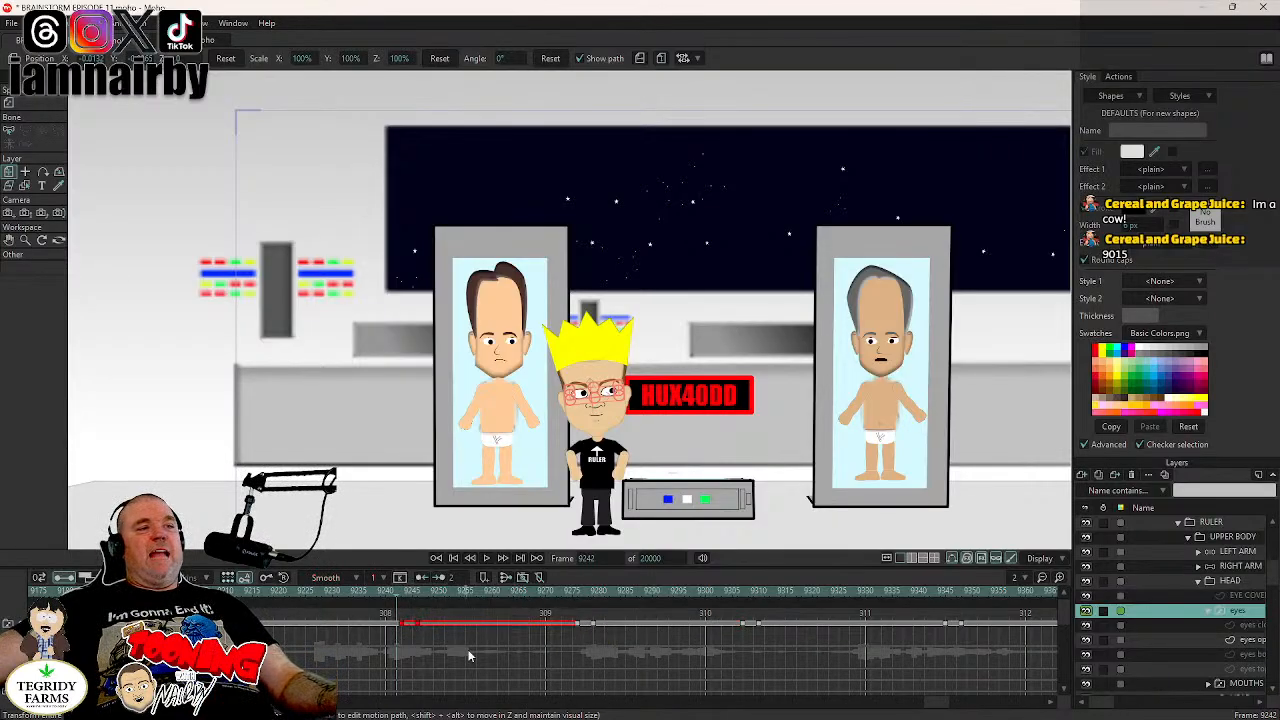
- Move the eyes layer's blink keys near frame 9243 to about frame 9261 and the following blink to about frame 9287, checking the timing in playback
click(401, 627)
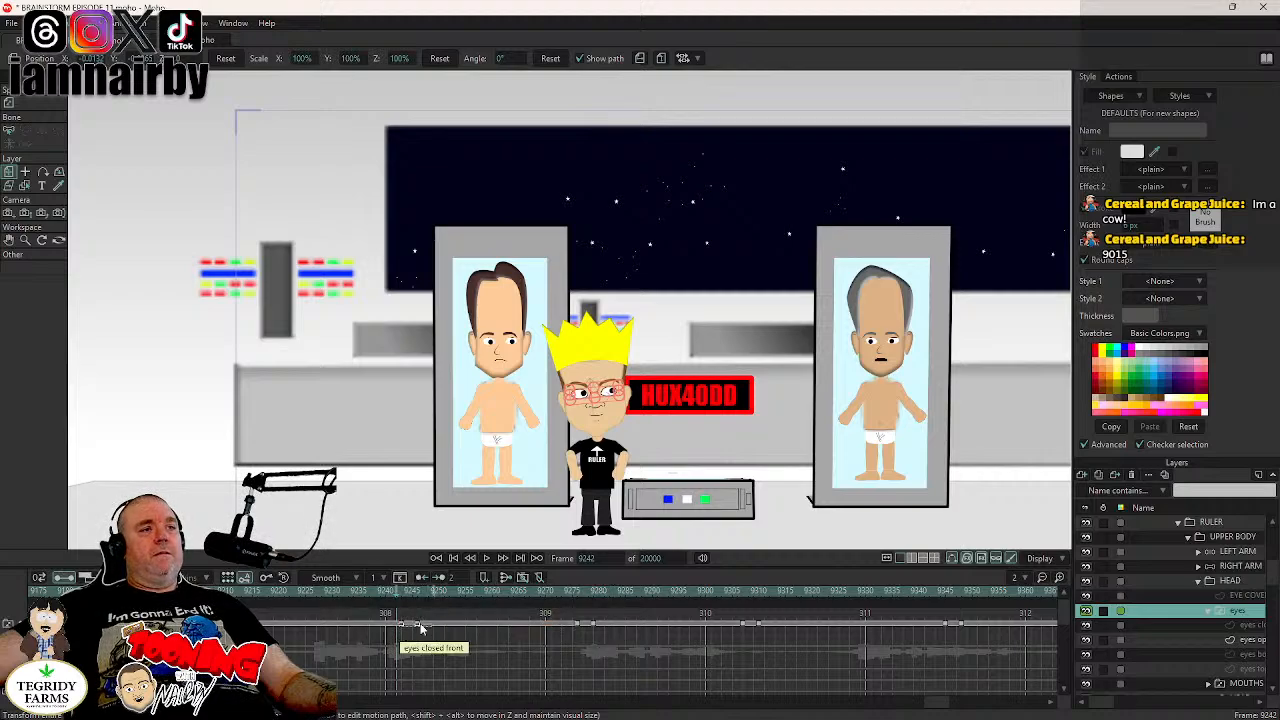
click(419, 626)
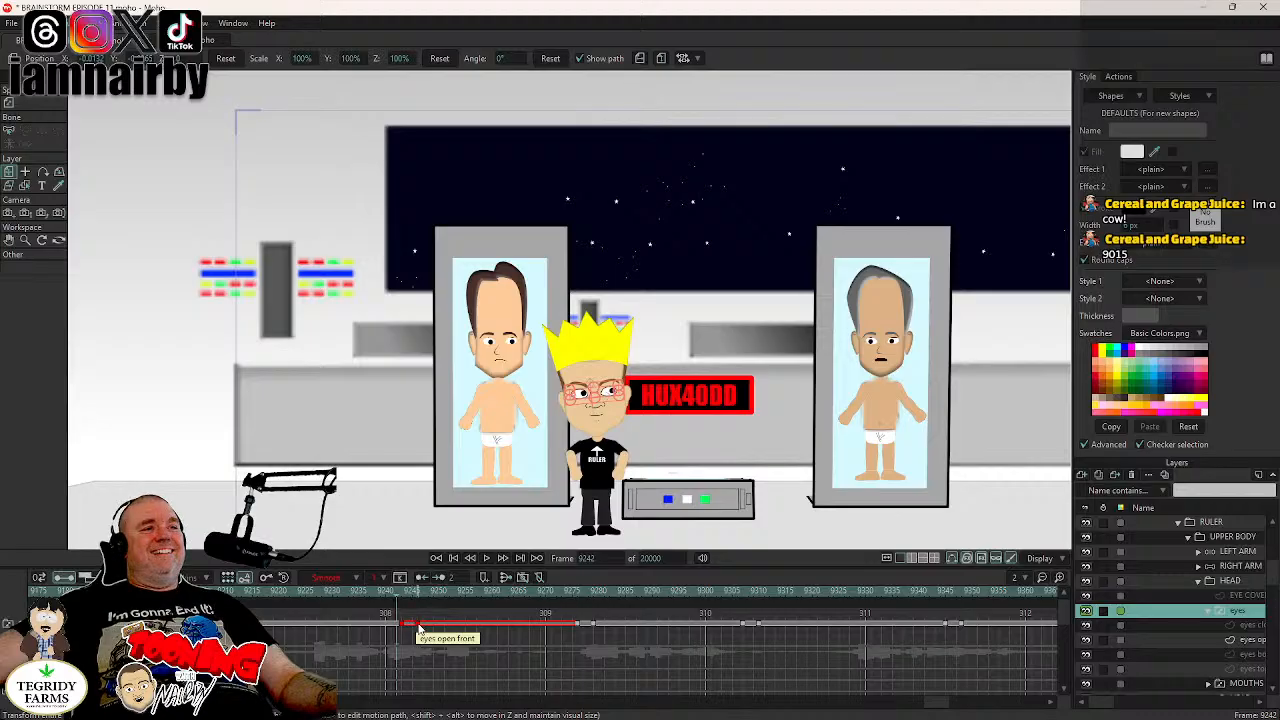
drag(419, 626, 476, 628)
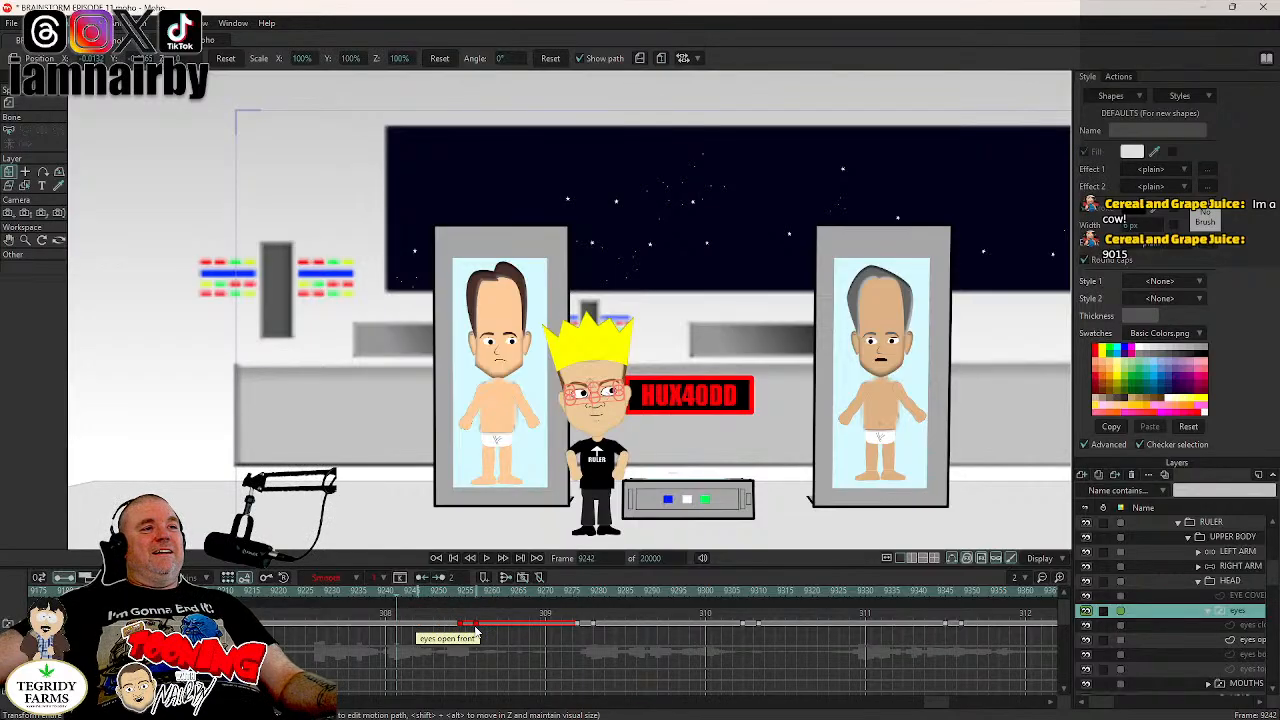
click(298, 594)
click(486, 560)
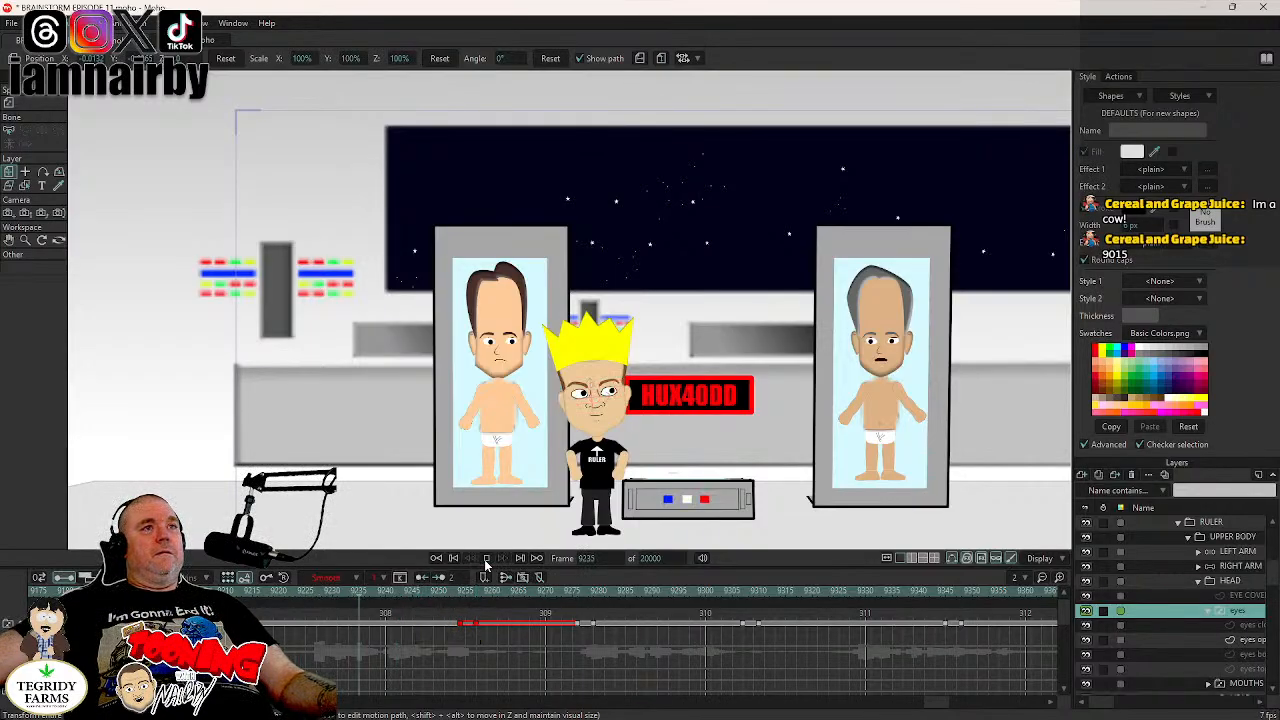
click(486, 562)
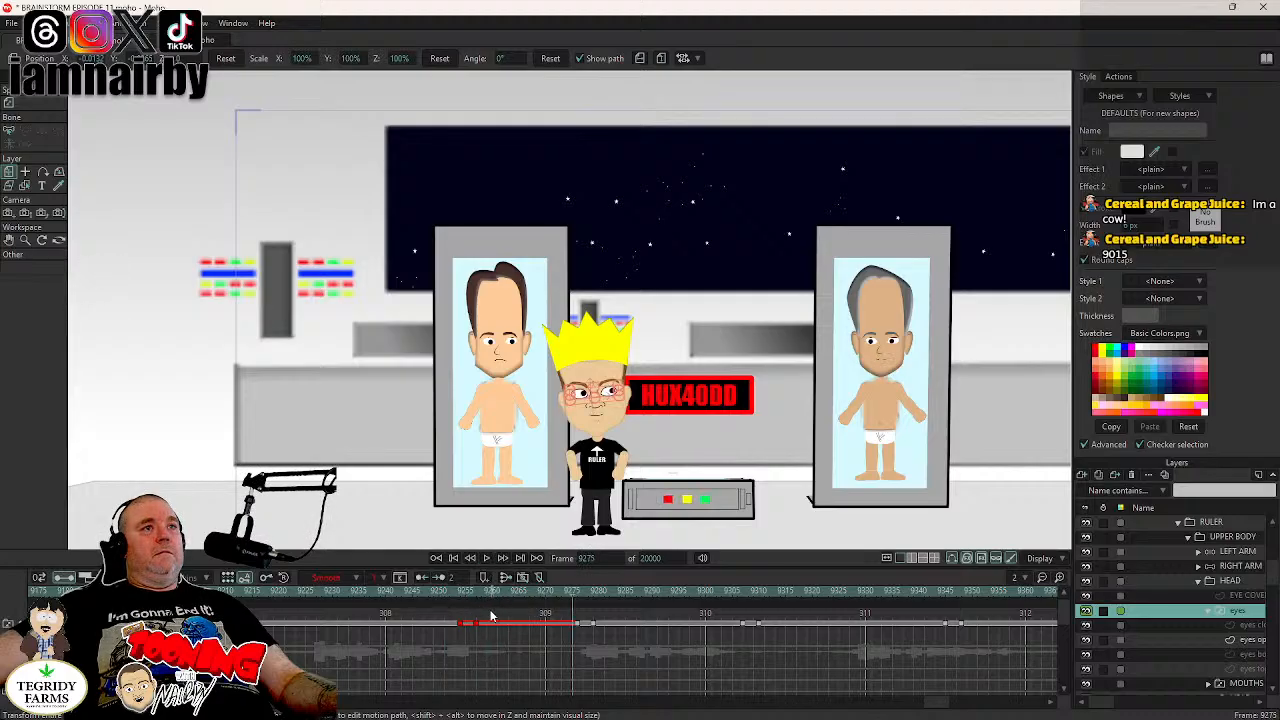
mouse_move(560, 618)
mouse_down()
mouse_move(603, 640)
mouse_move(636, 627)
mouse_move(462, 627)
mouse_move(500, 634)
mouse_up()
- Key the HEAD layer's current tilt at frame 9260 and rotate it to an angle of 0.1° at frame 9264
click(494, 593)
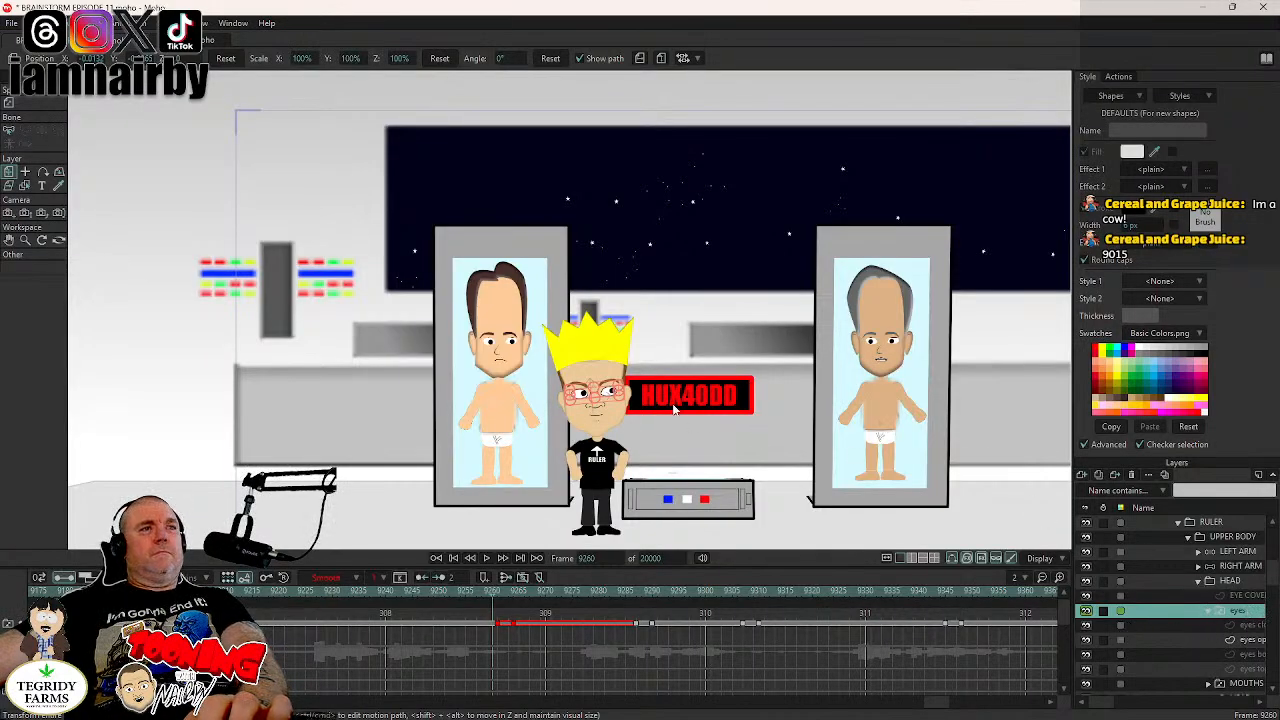
key(alt+Up)
key(alt+Up)
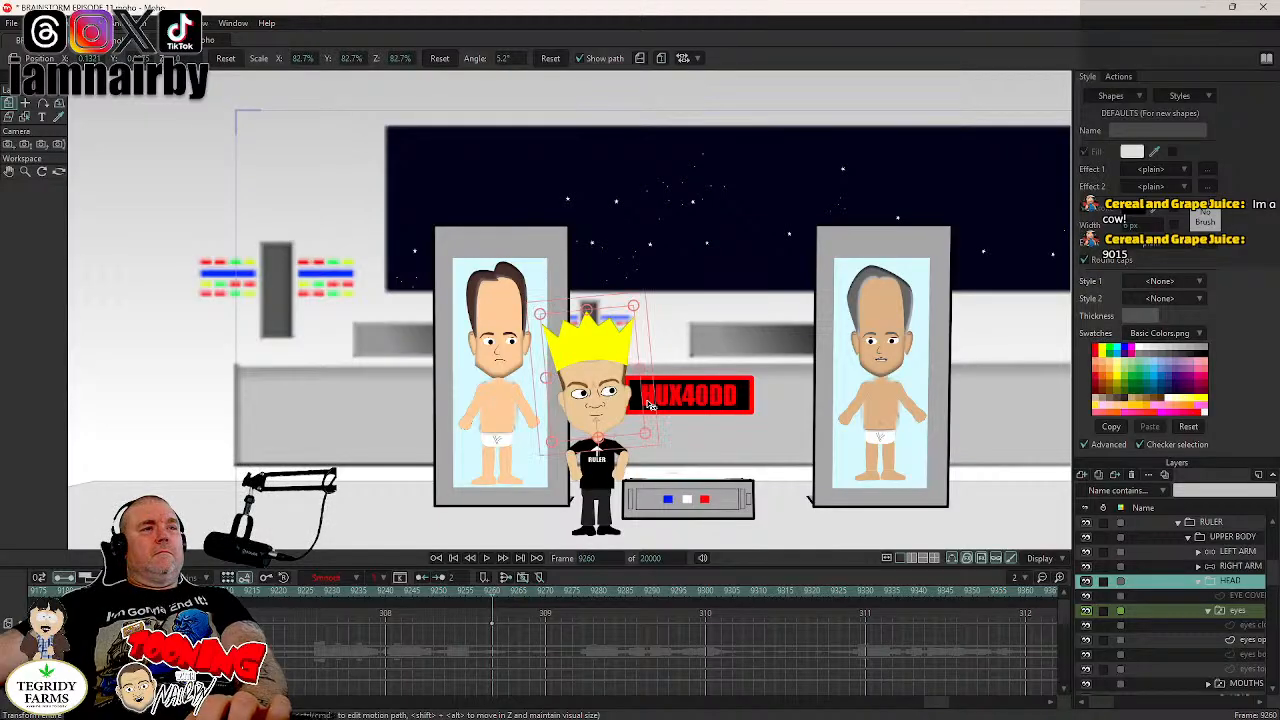
key(period)
key(period)
key(period)
key(period)
drag(648, 404, 647, 410)
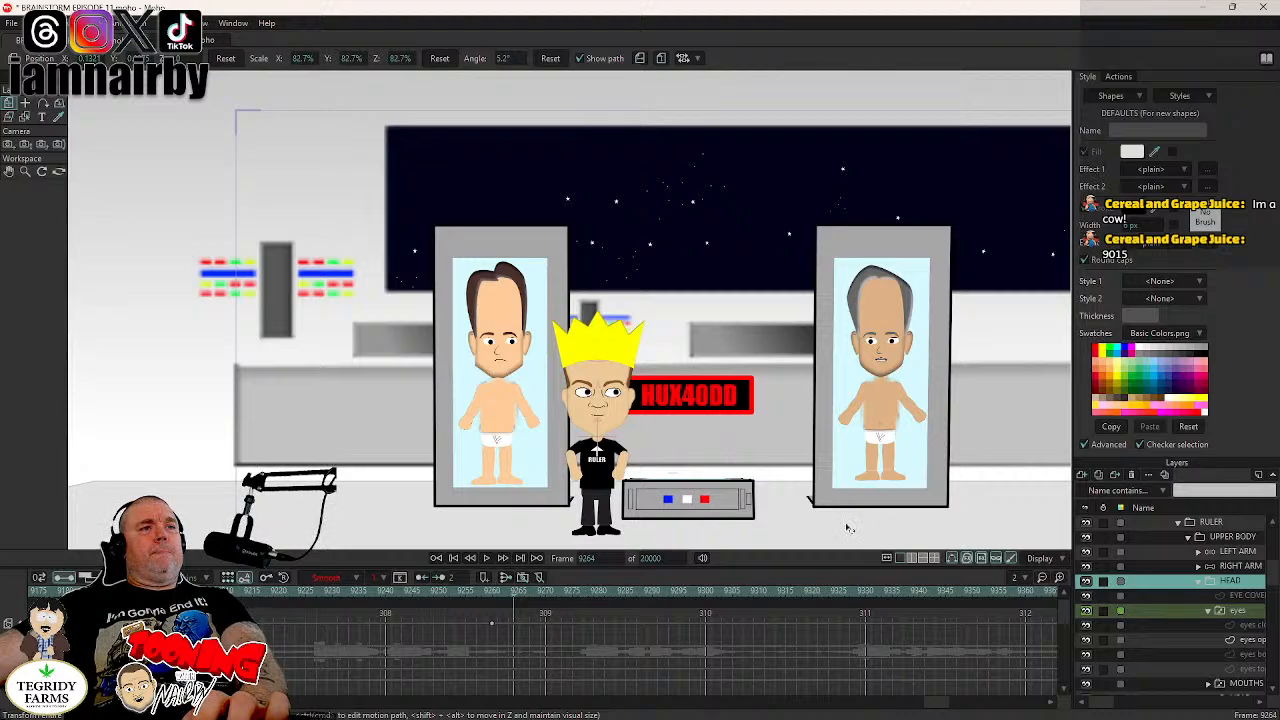
- Move the MOUTHS layer's BMP key near frame 9276 to frame 9264
scroll(1243, 655, down, 2)
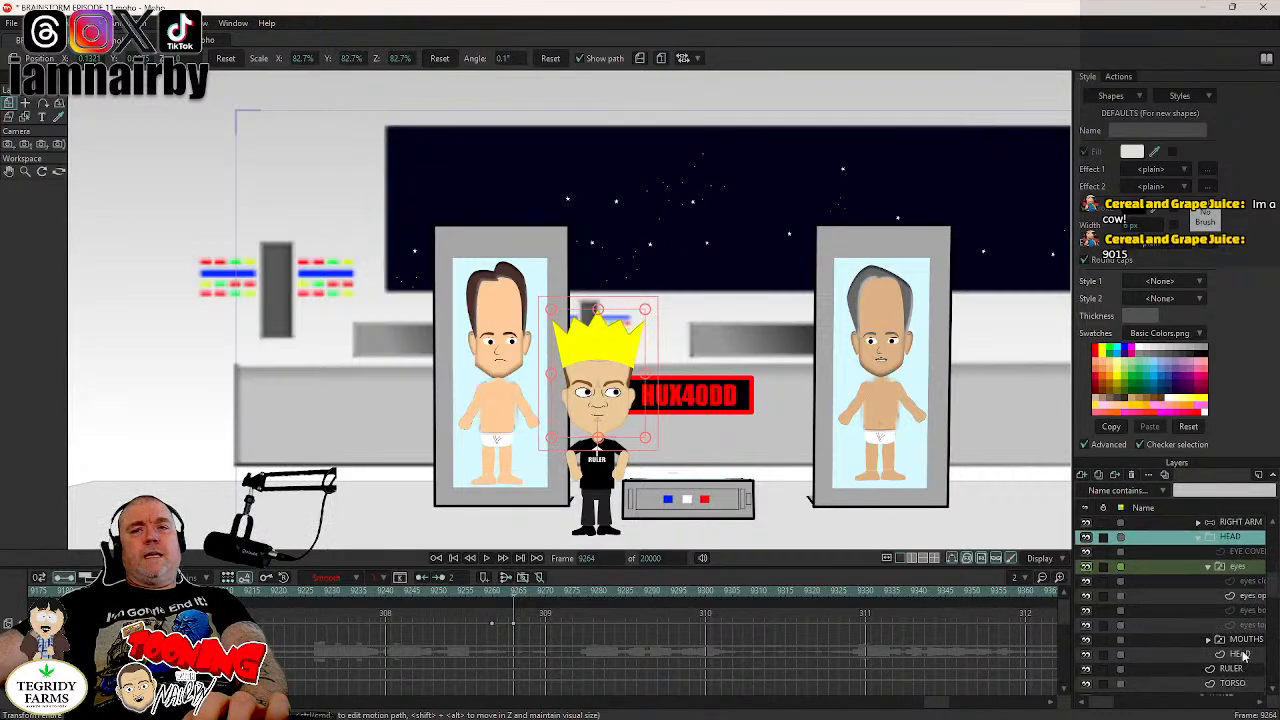
click(1245, 640)
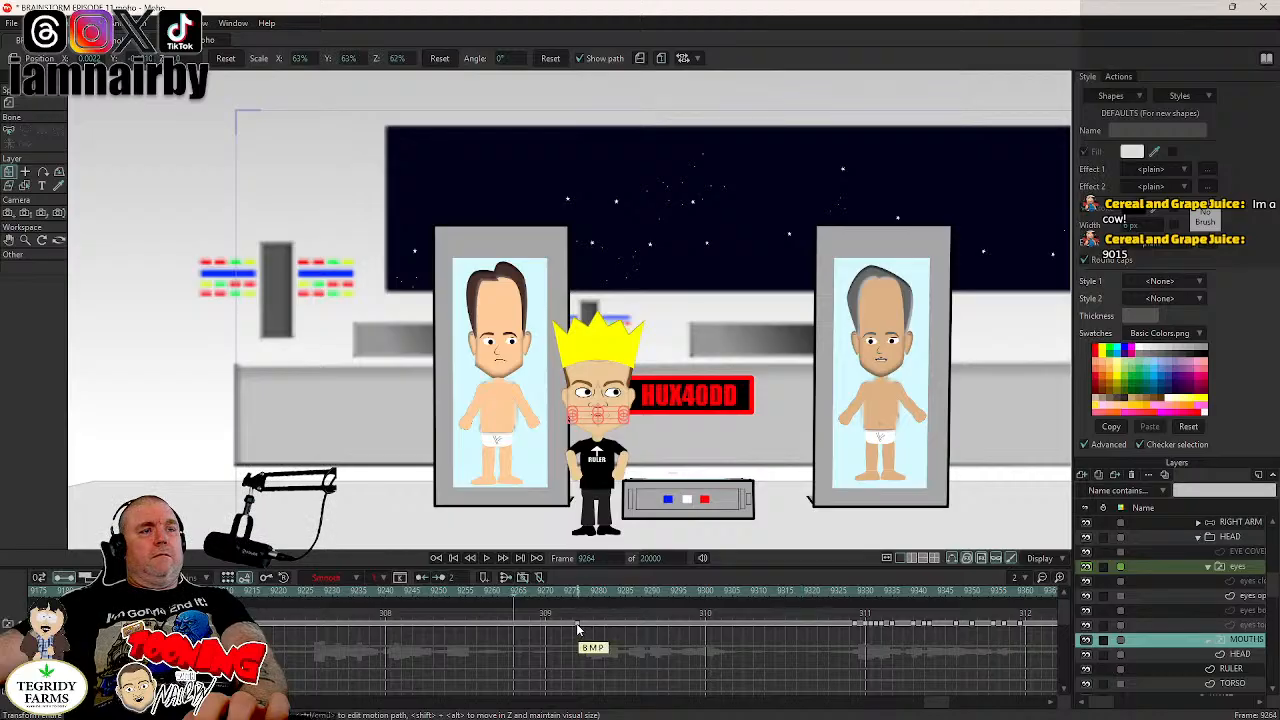
drag(577, 628, 516, 632)
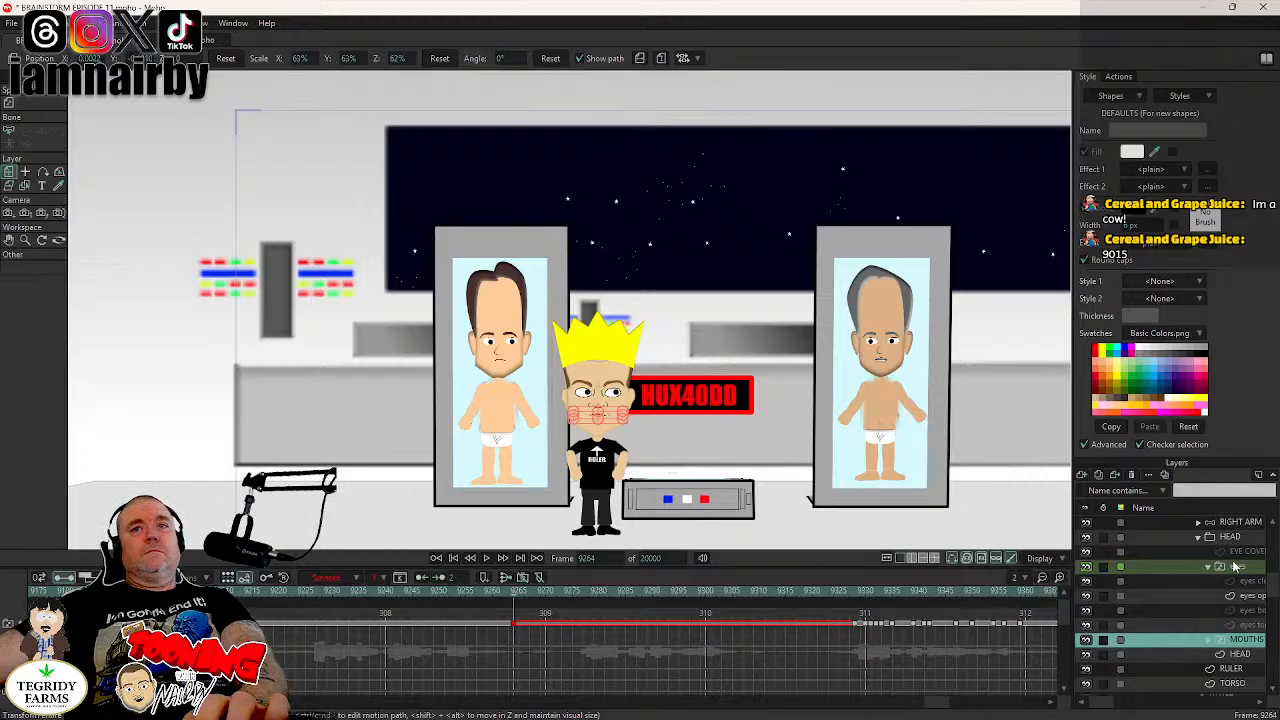
- Key the LEFT ARM's current pose at frame 9260 and bend its bones so the arm hangs straight down at frame 9264
scroll(1237, 564, up, 2)
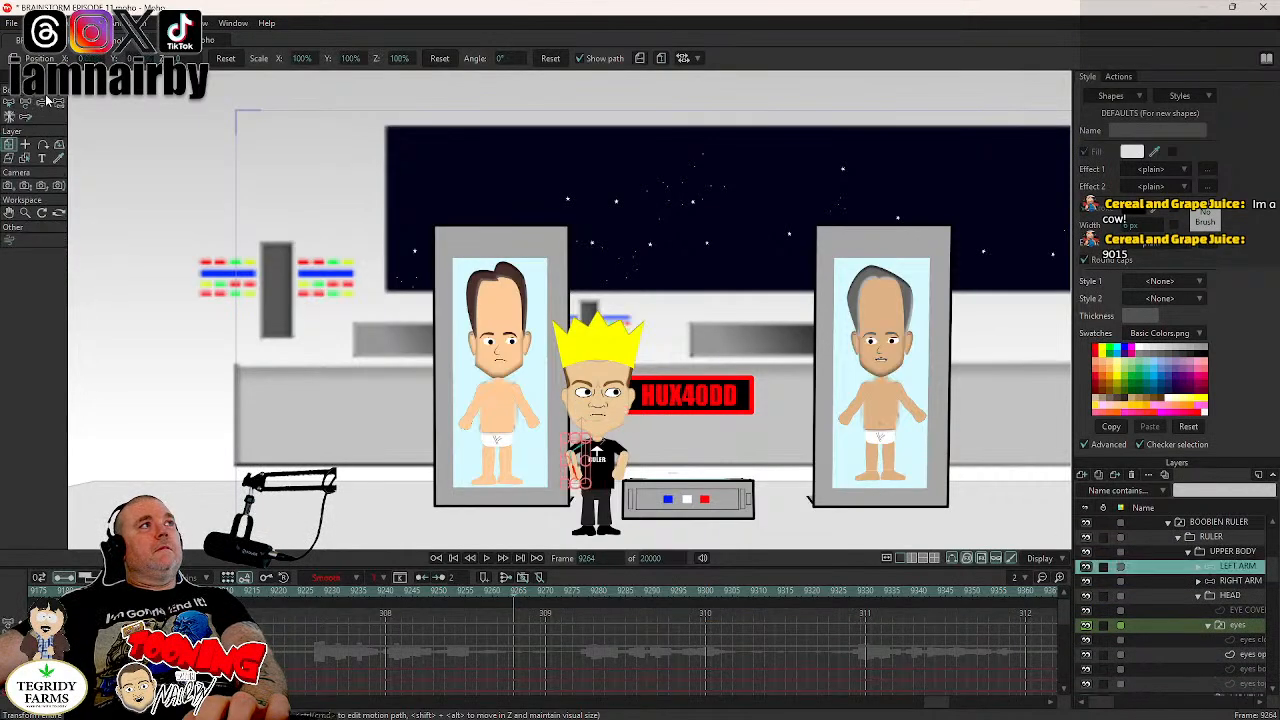
click(42, 104)
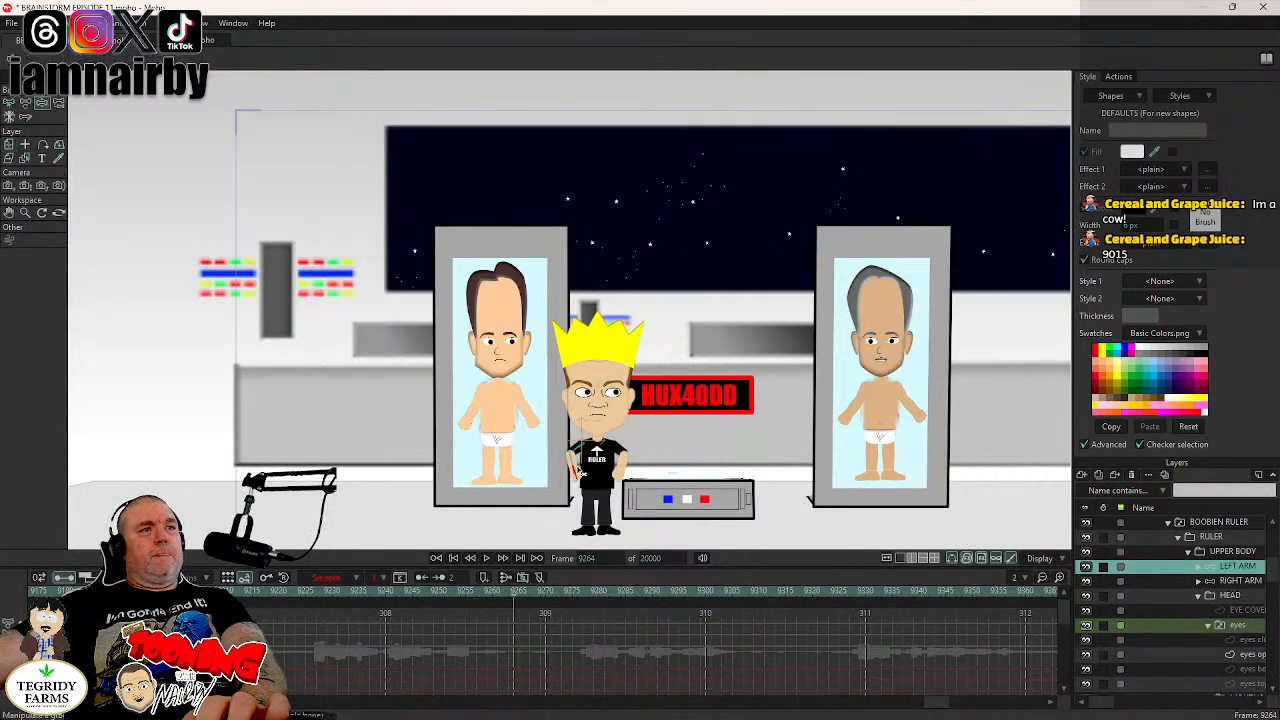
key(Left)
key(Left)
key(Left)
key(Left)
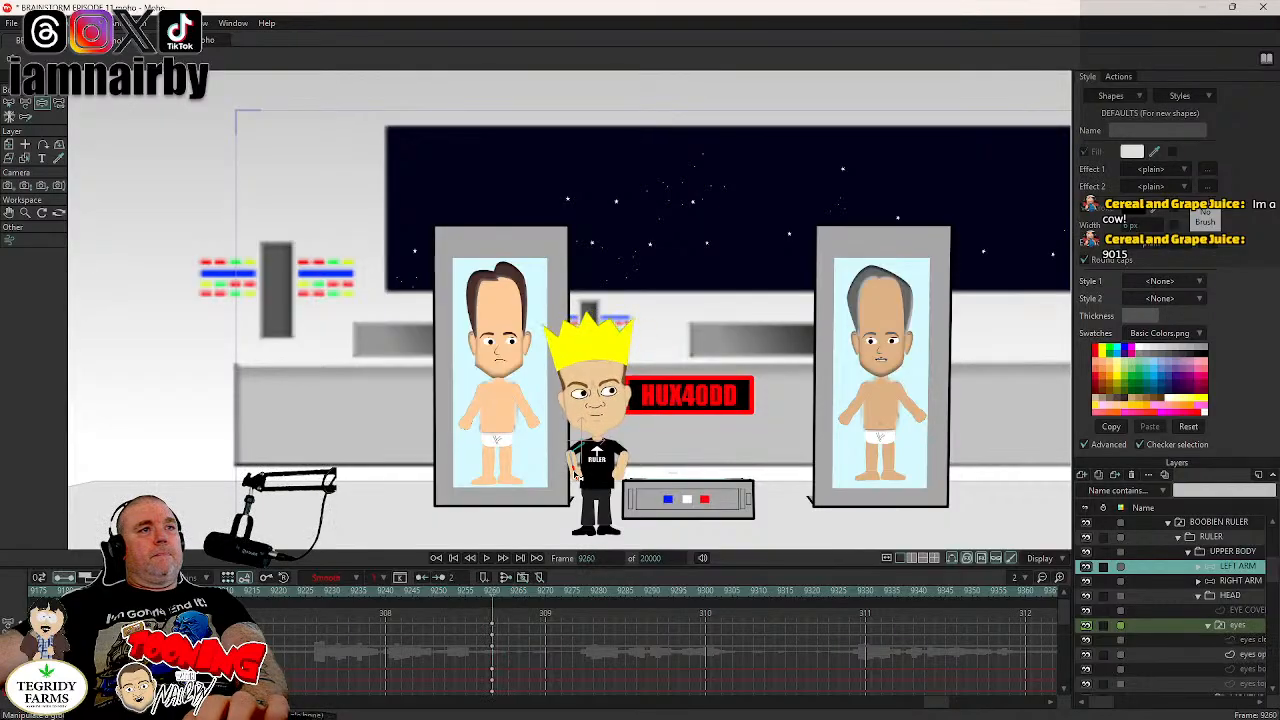
key(Right)
key(Right)
key(Right)
key(Right)
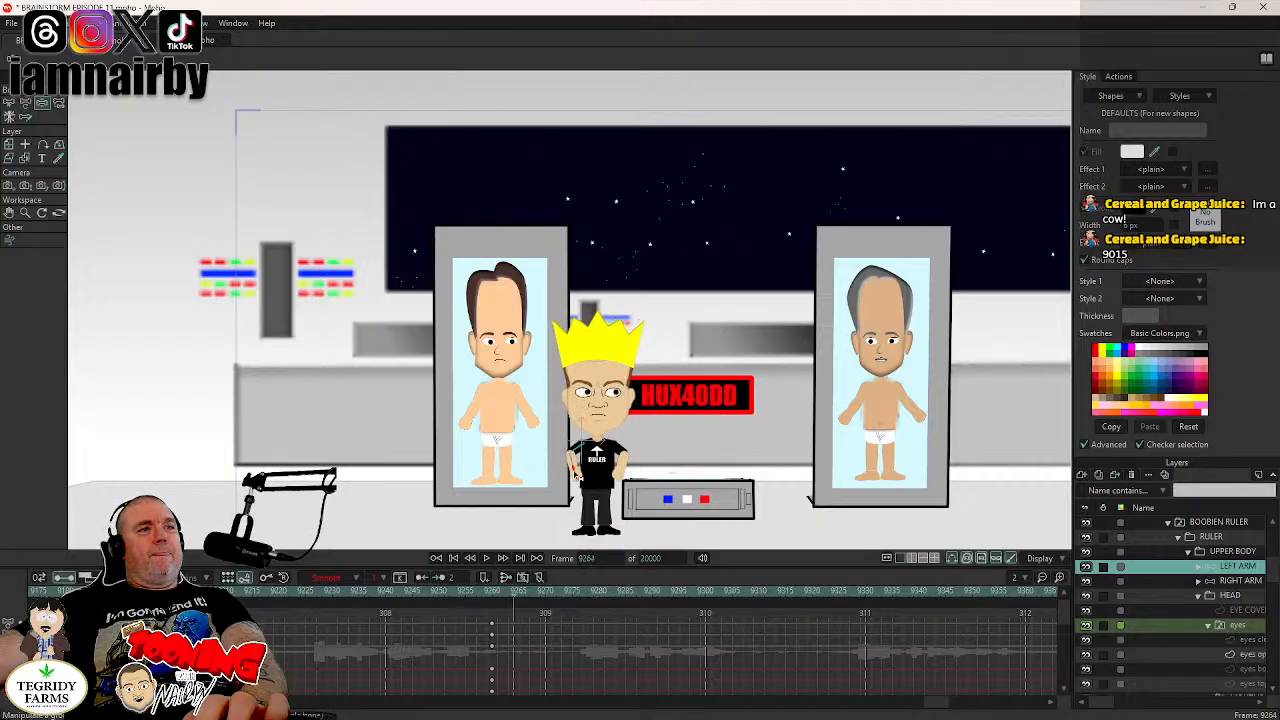
drag(577, 479, 567, 529)
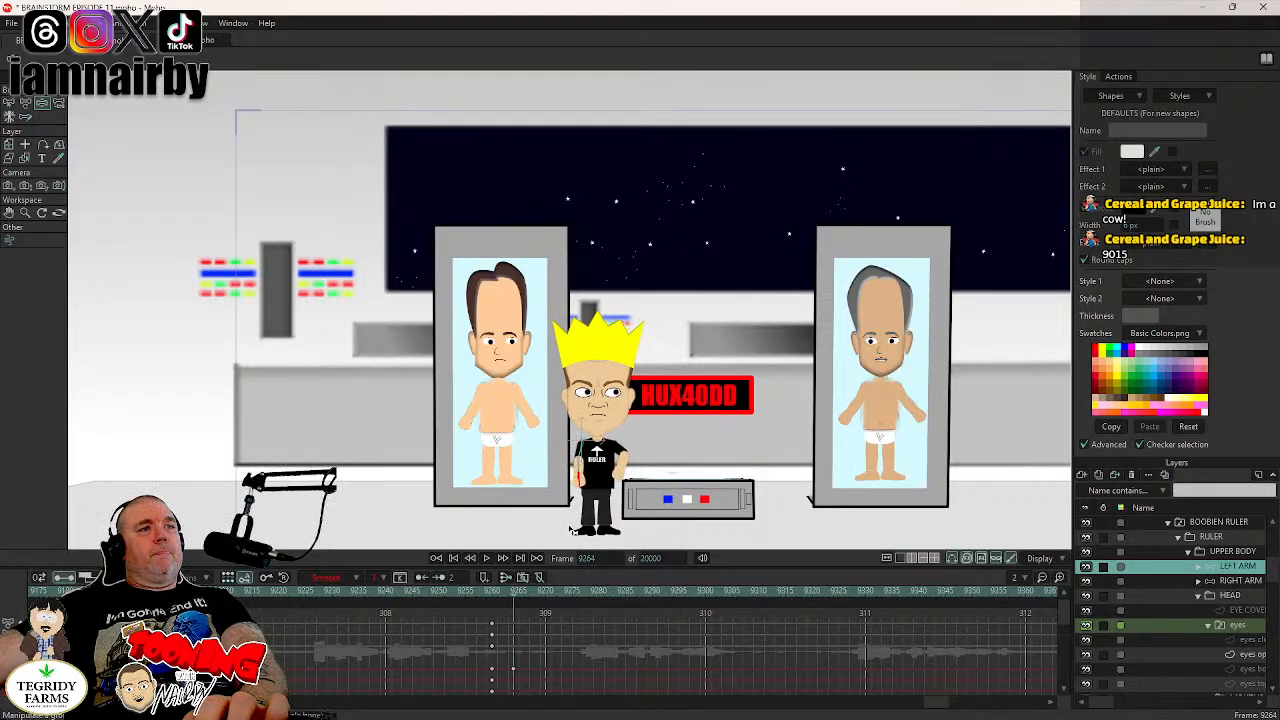
- Key the RIGHT ARM's current pose at frame 9260 and bend its bones so the arm hangs straight down at frame 9264
key(Left)
key(Left)
key(Left)
key(Left)
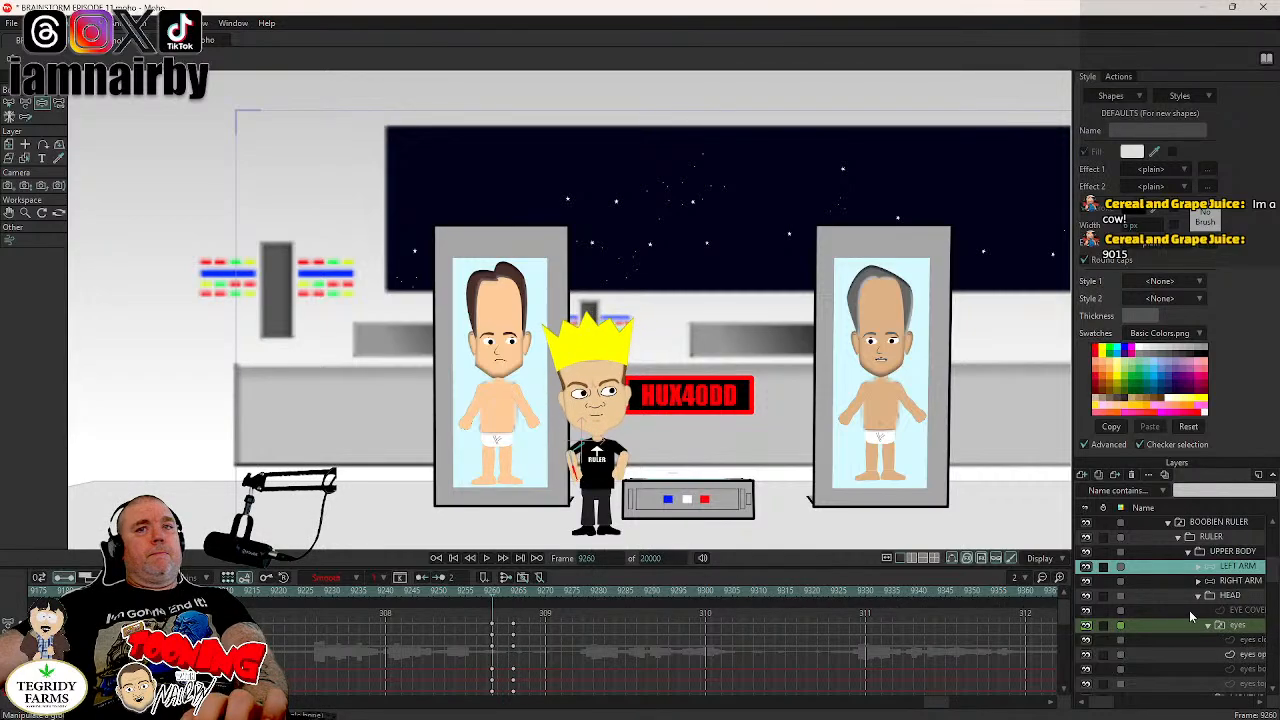
click(1226, 584)
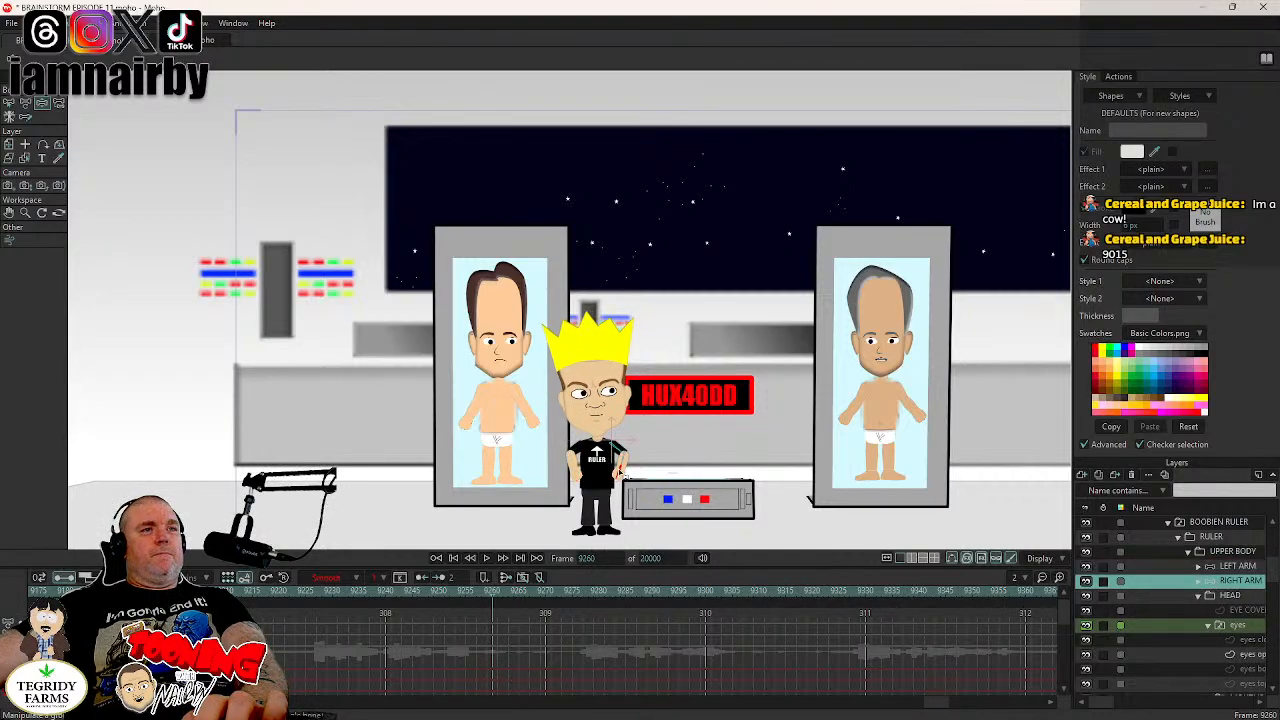
scroll(627, 486, up, 3)
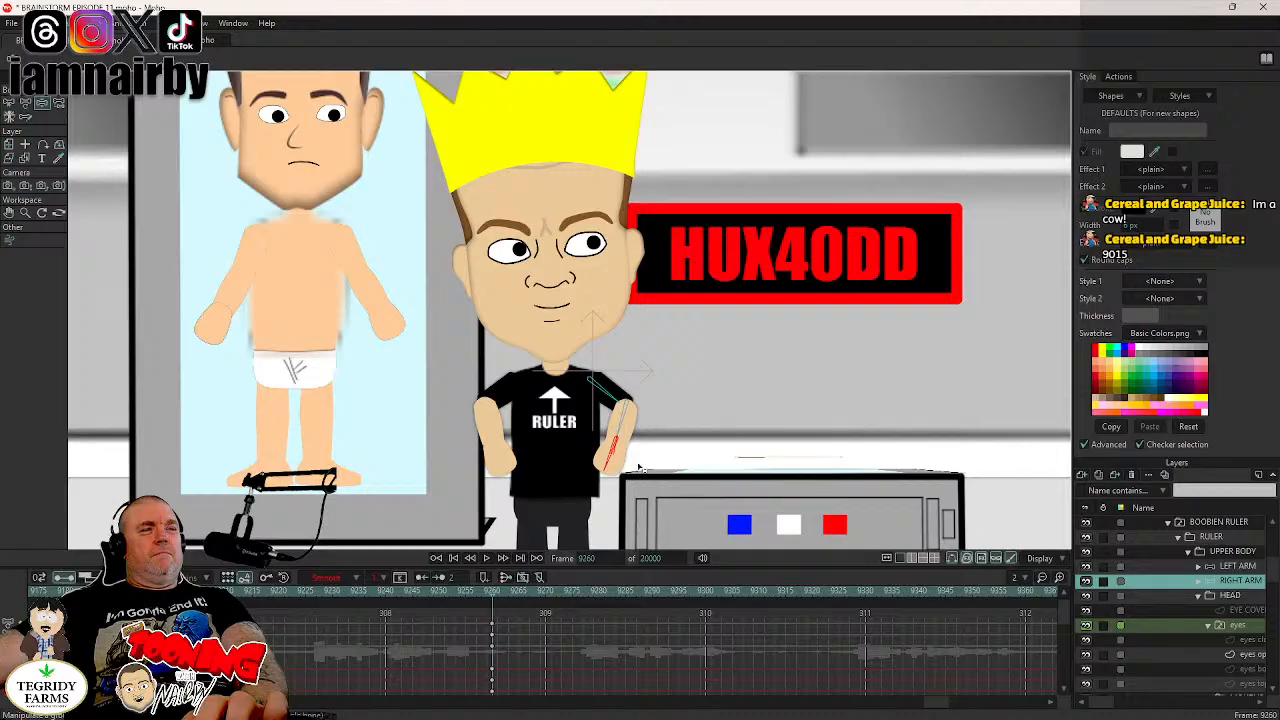
drag(640, 468, 603, 435)
key(Right)
key(Right)
key(Right)
key(Right)
scroll(655, 345, down, 5)
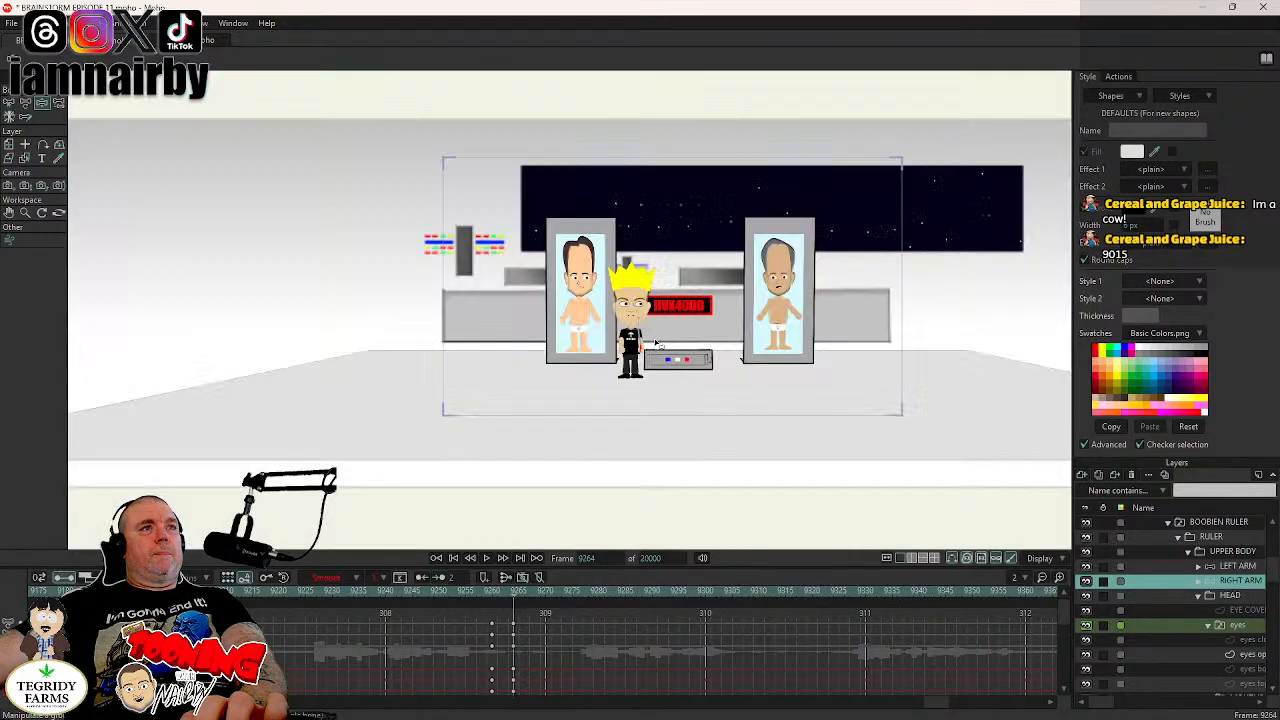
scroll(652, 324, up, 5)
key(Left)
key(Left)
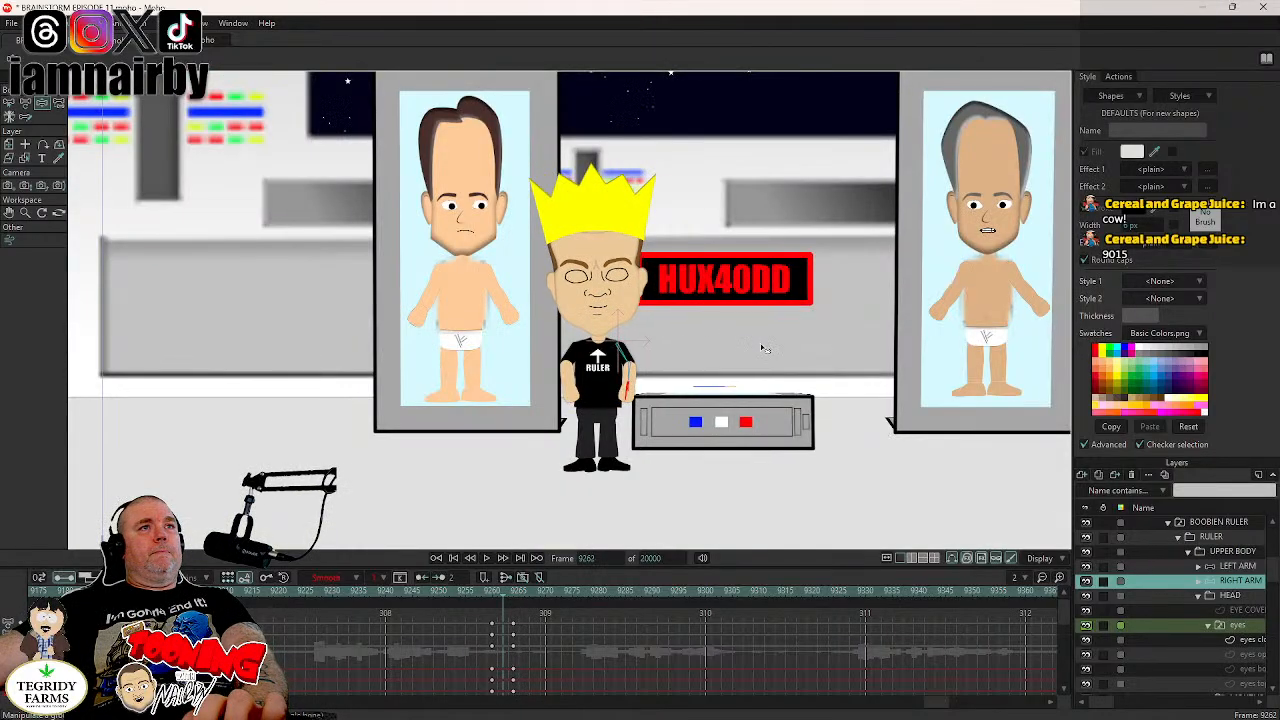
key(Right)
key(Right)
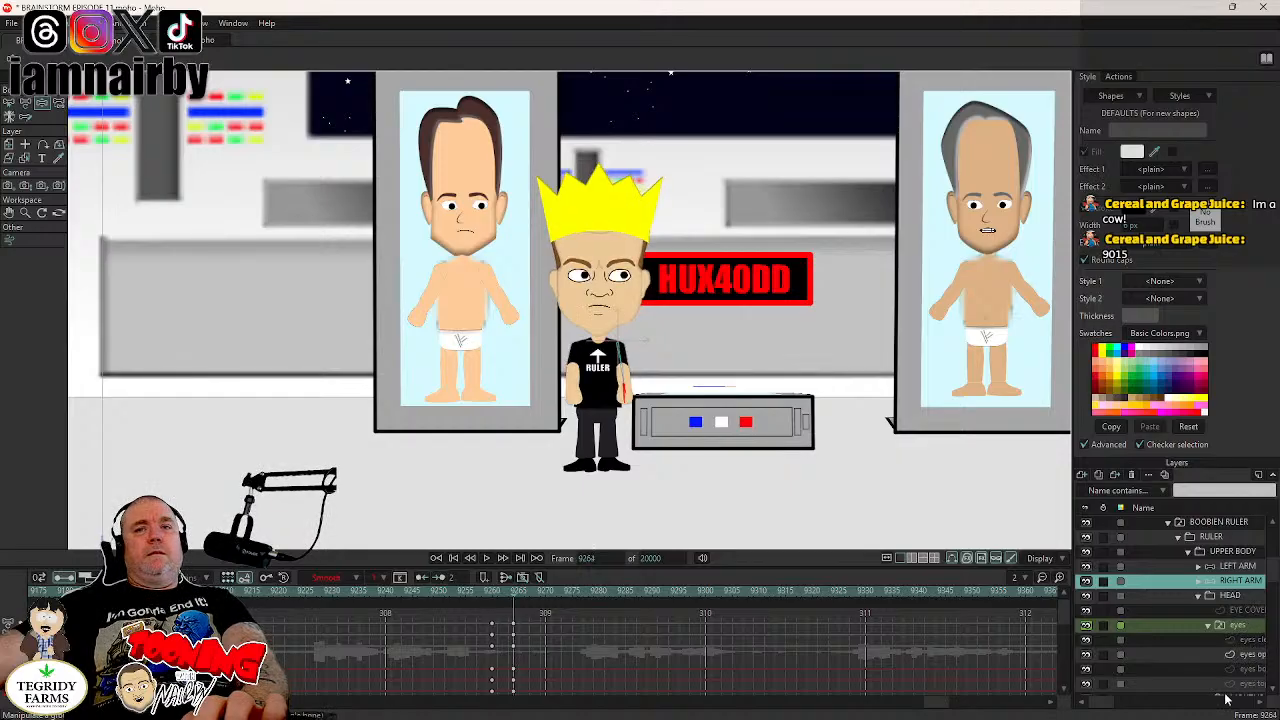
- Switch the eyes layer to the eyes top lids drawing at frame 9264
mouse_move(1100, 703)
mouse_down()
mouse_move(1127, 710)
mouse_move(1100, 708)
mouse_up()
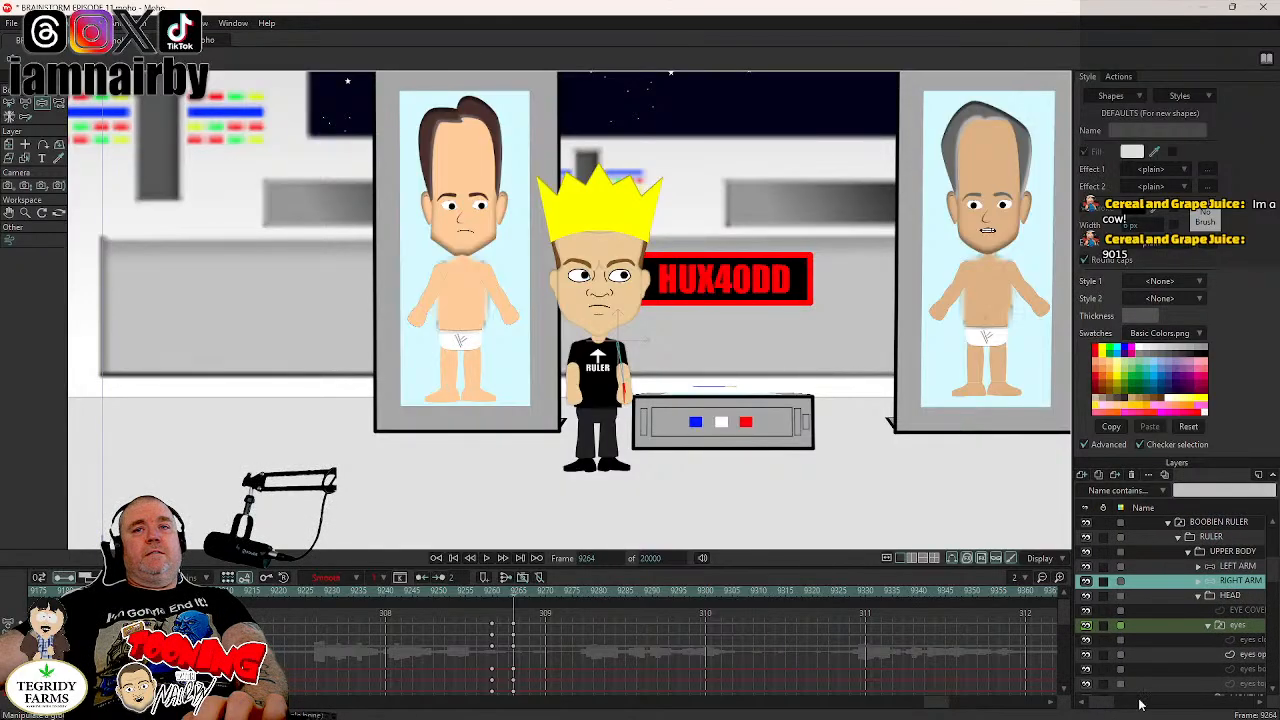
right_click(1241, 630)
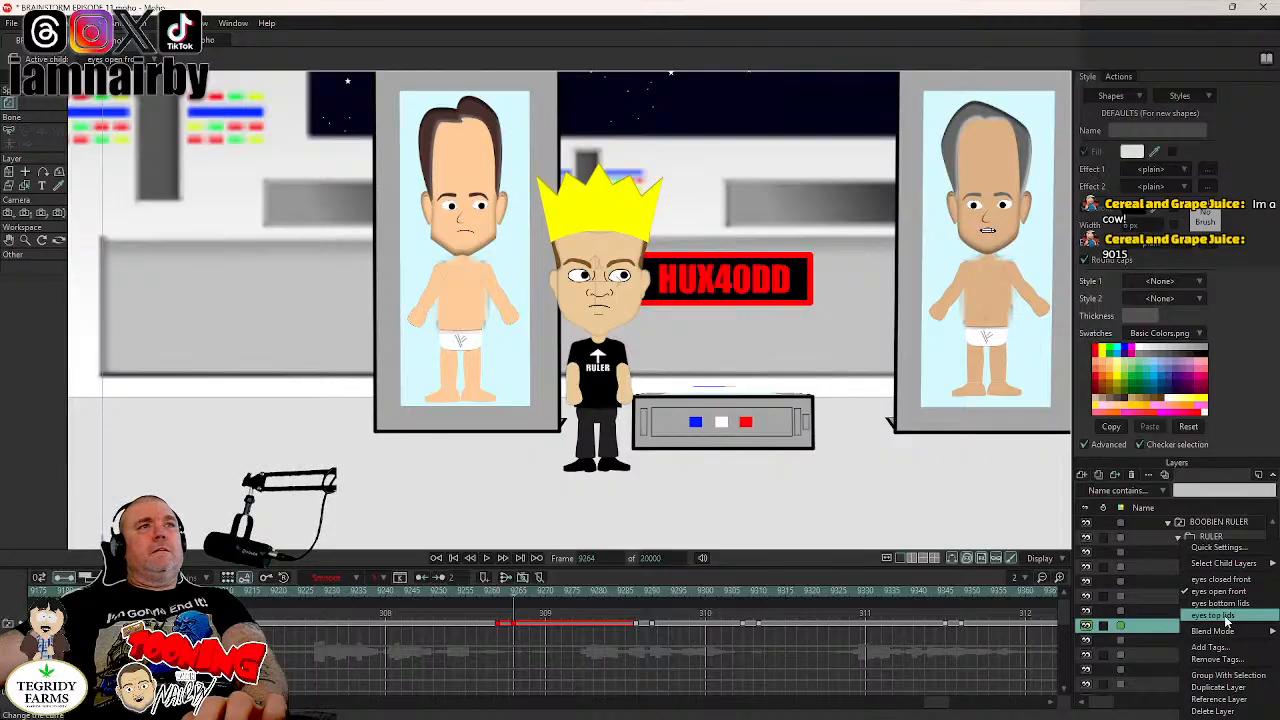
click(1226, 617)
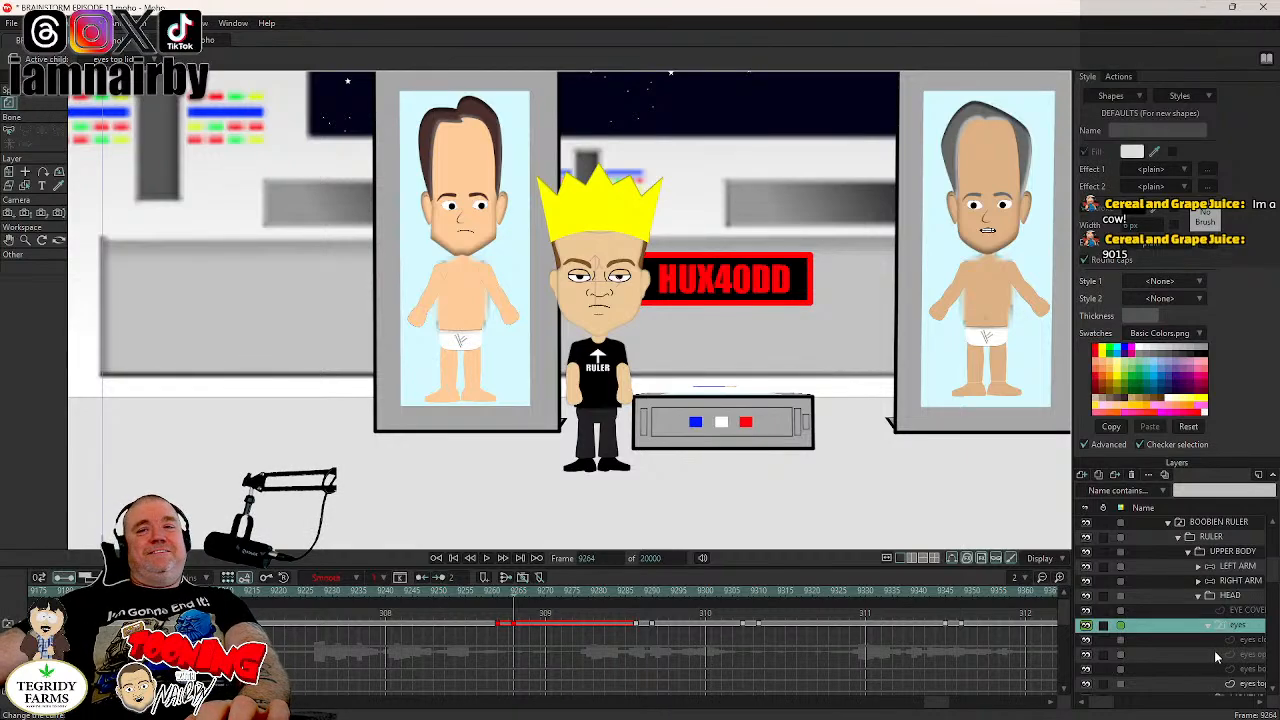
- Key both pupils' current position on the eyes top lids layer, one frame before 9264, with Step interpolation
click(1250, 688)
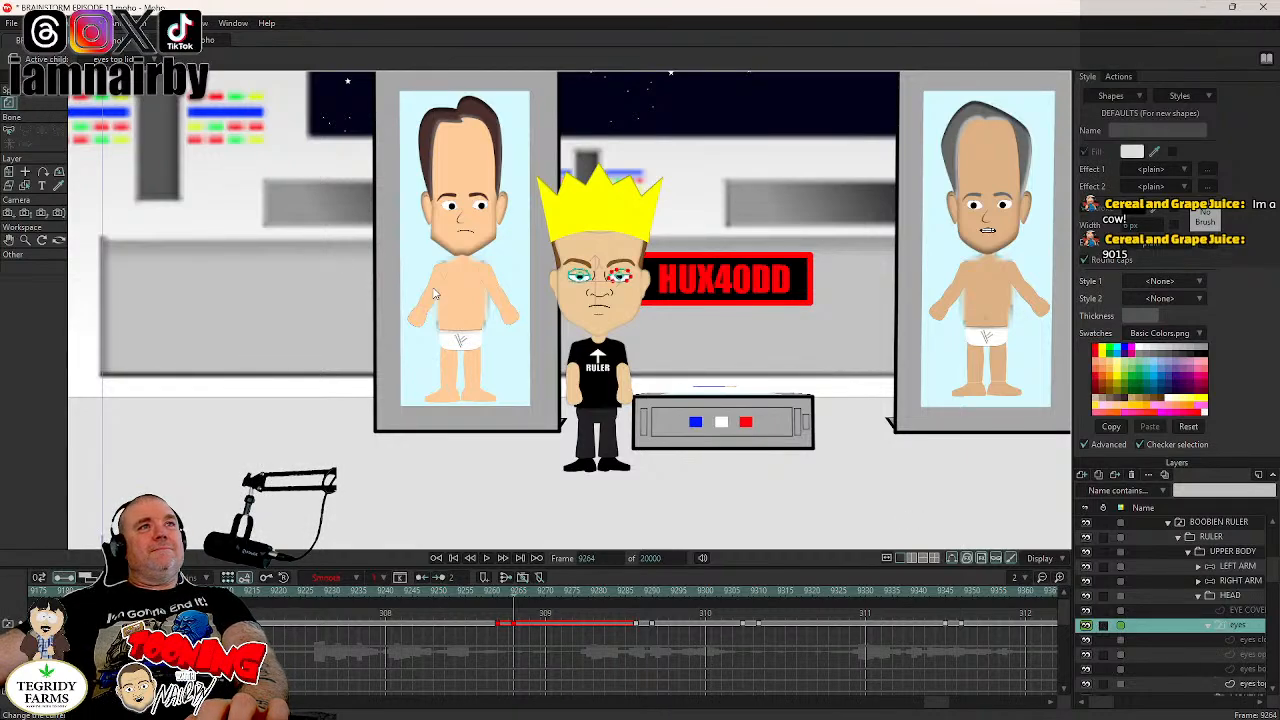
click(38, 22)
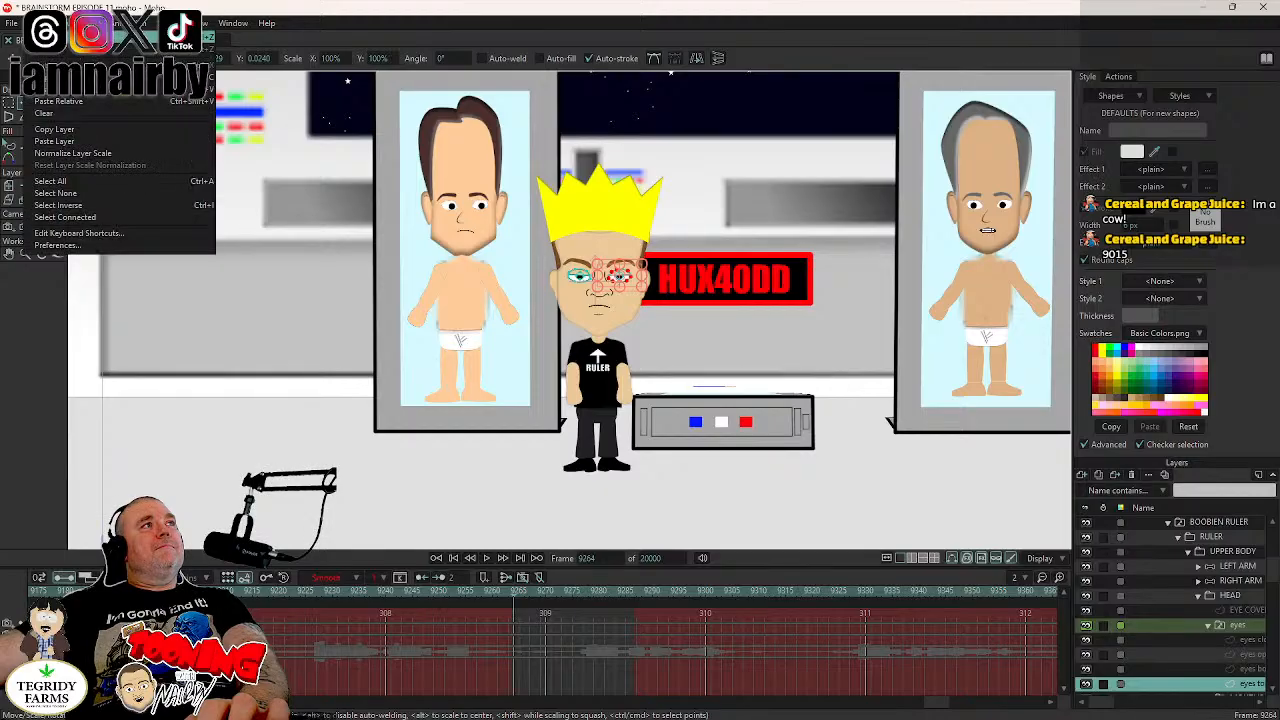
click(618, 336)
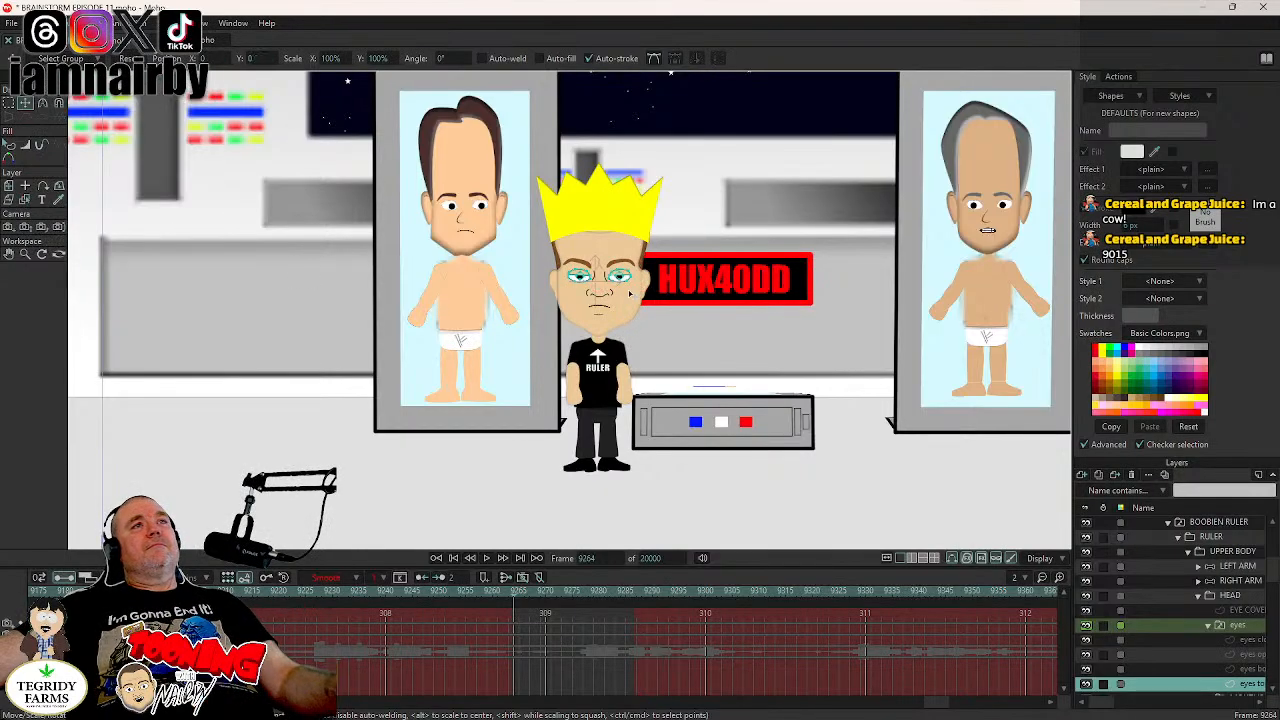
scroll(628, 289, up, 5)
scroll(613, 312, up, 2)
drag(612, 311, 646, 401)
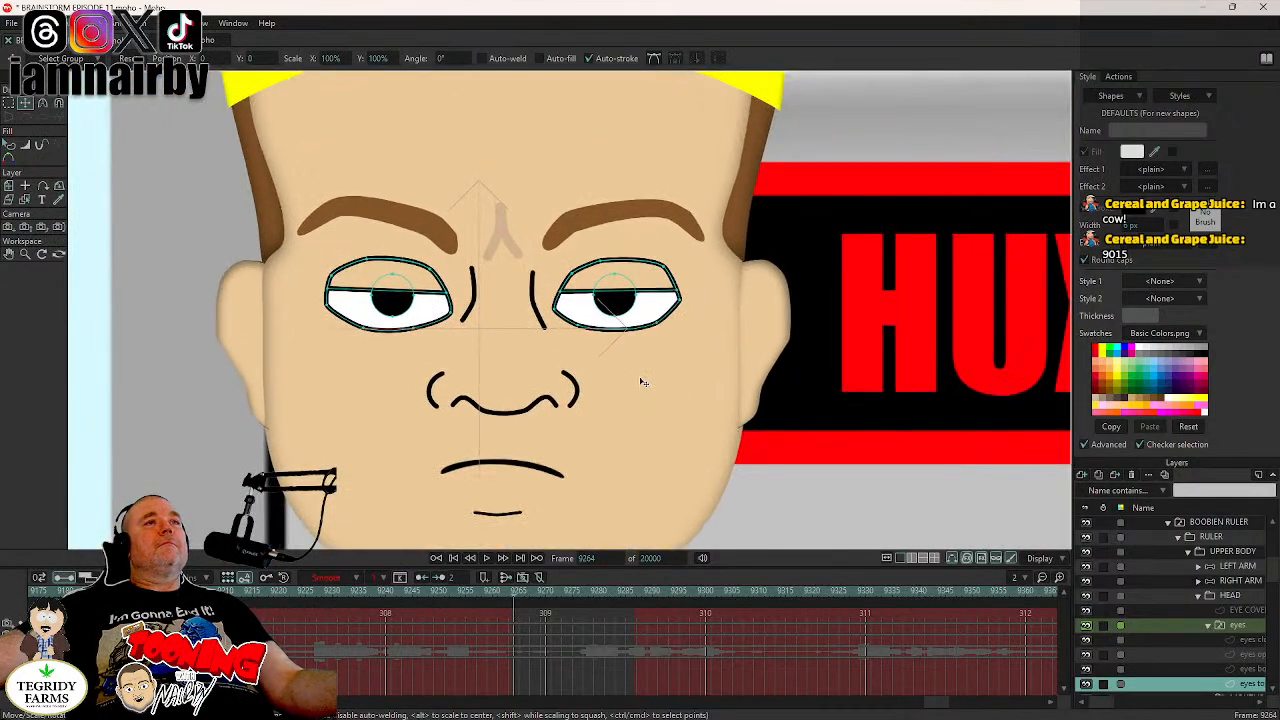
double_click(613, 305)
shift+double_click(396, 301)
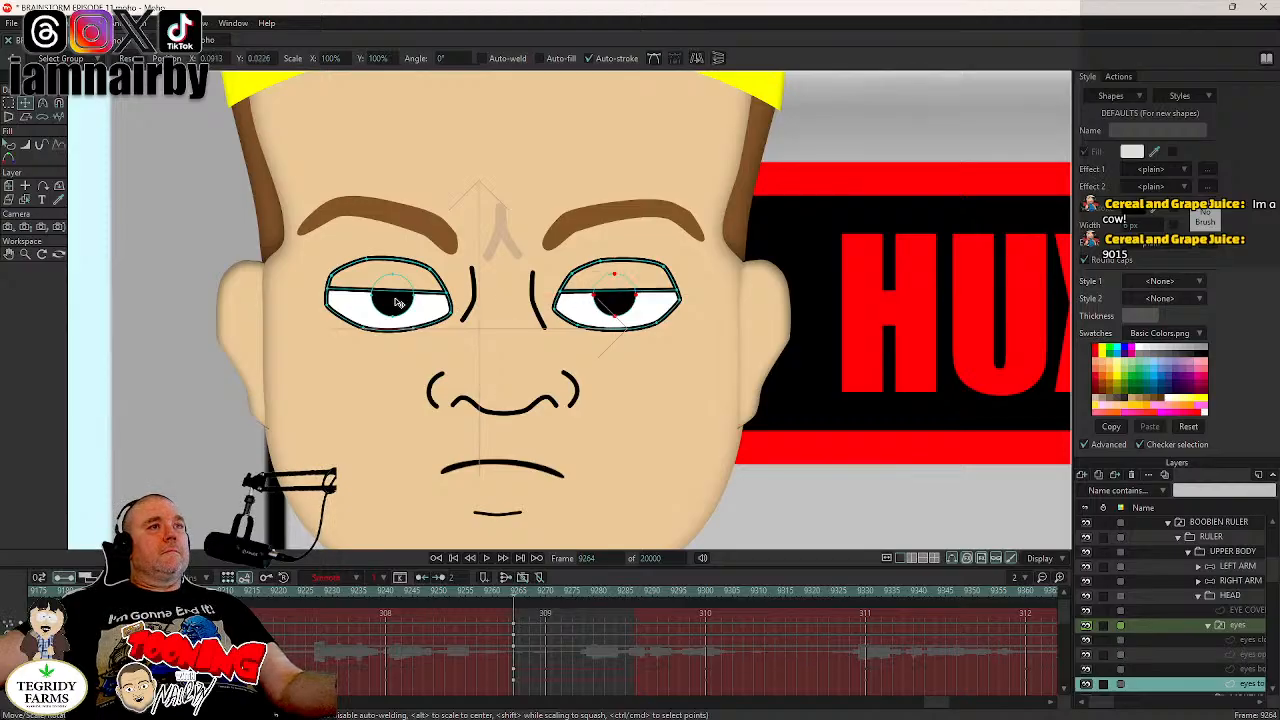
drag(519, 622, 509, 676)
right_click(516, 620)
click(532, 597)
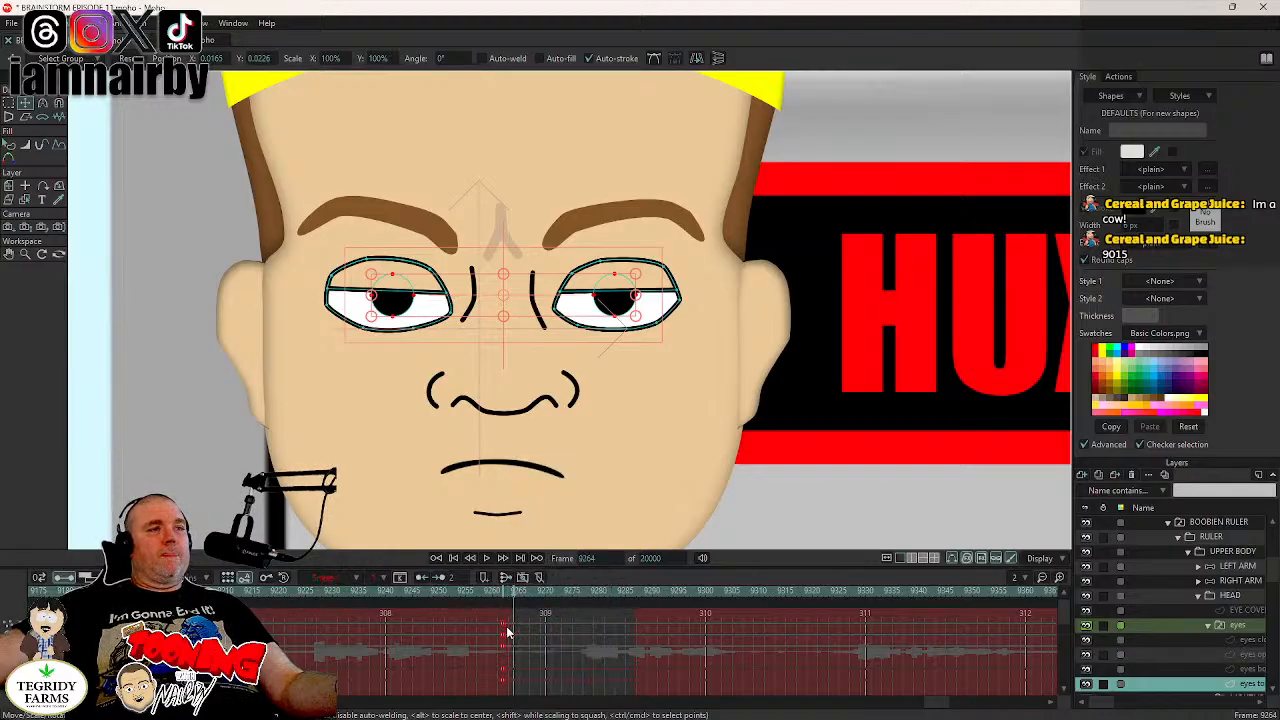
- Shift both pupils toward the HUX40DD sign at frame 9264 (X about 0.0385), set the keys to Step interpolation and save the project
drag(249, 461, 279, 461)
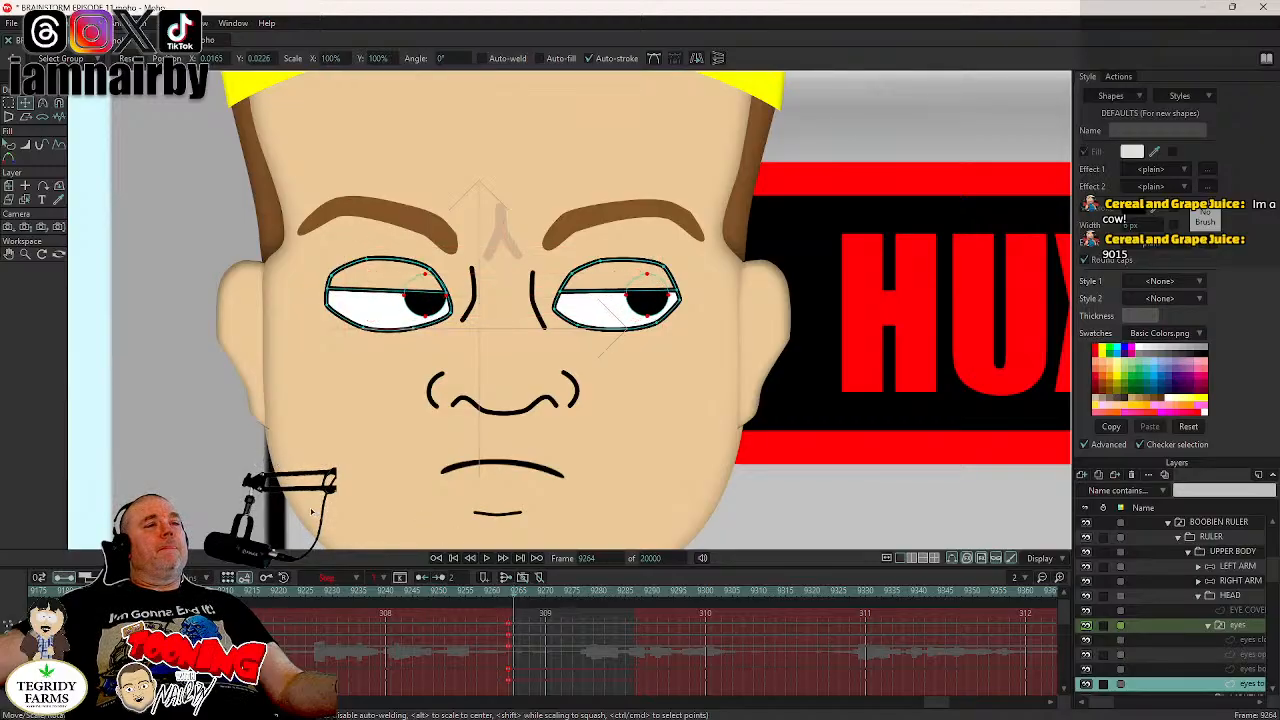
drag(311, 511, 312, 512)
drag(520, 621, 509, 661)
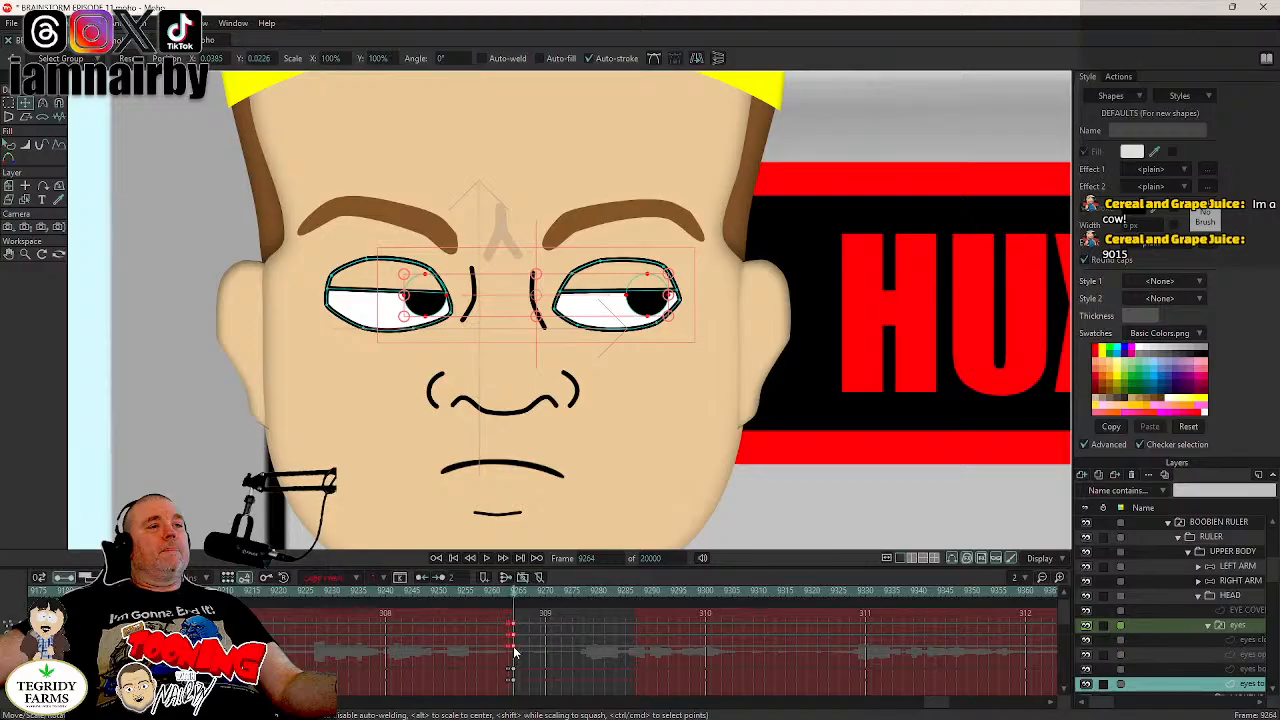
right_click(514, 652)
click(534, 596)
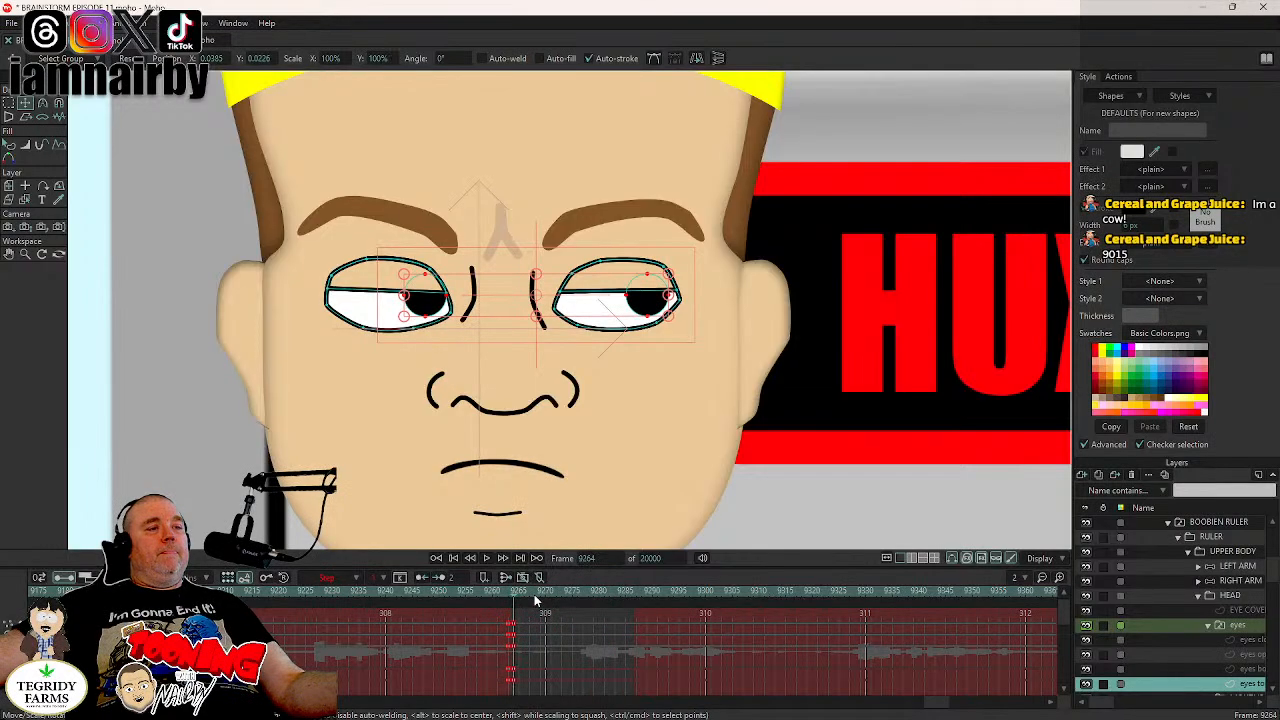
key(ctrl+s)
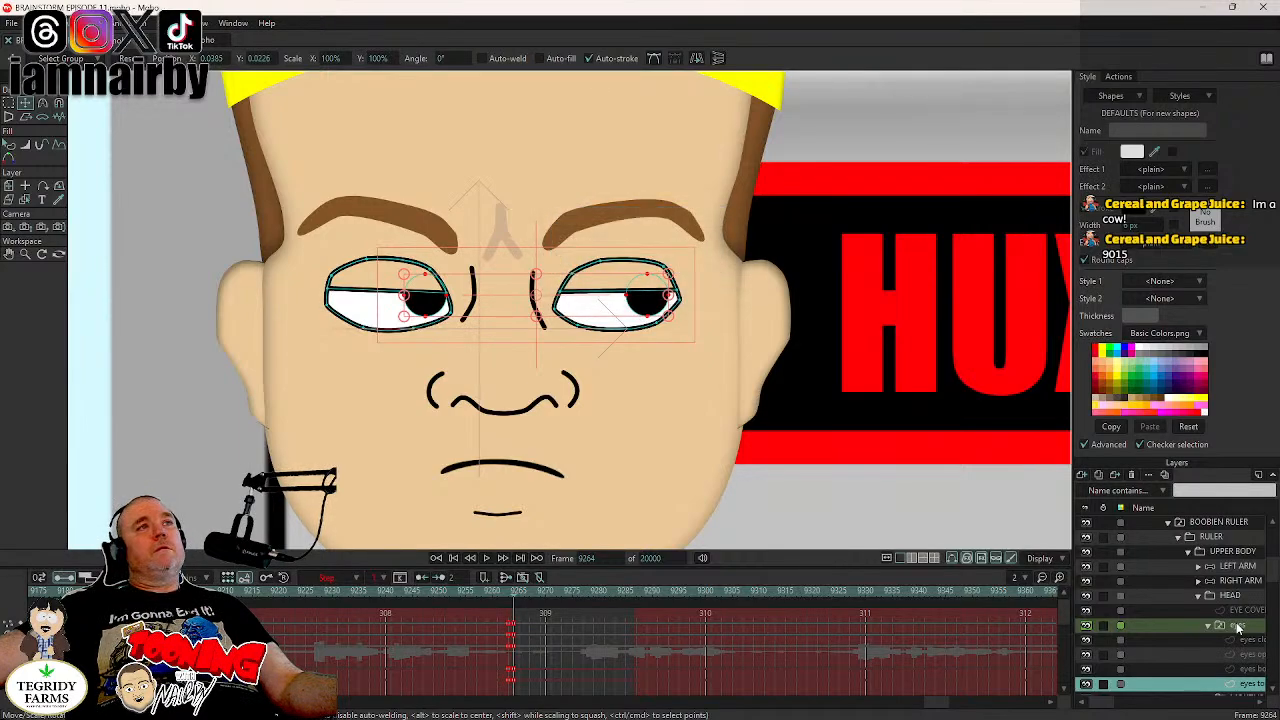
- Play the scene from frame 9191 to past frame 9300 to check the ruler's head, arm and eye movements
click(1238, 627)
scroll(773, 333, down, 5)
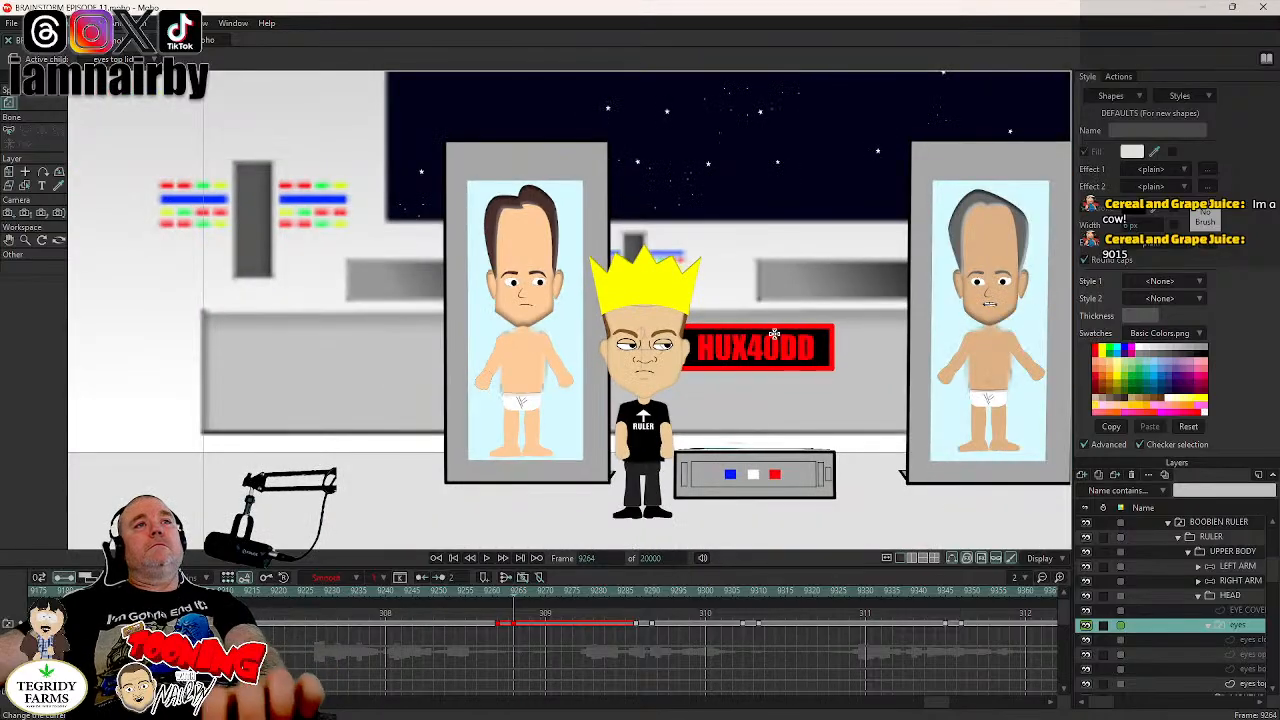
drag(774, 334, 706, 345)
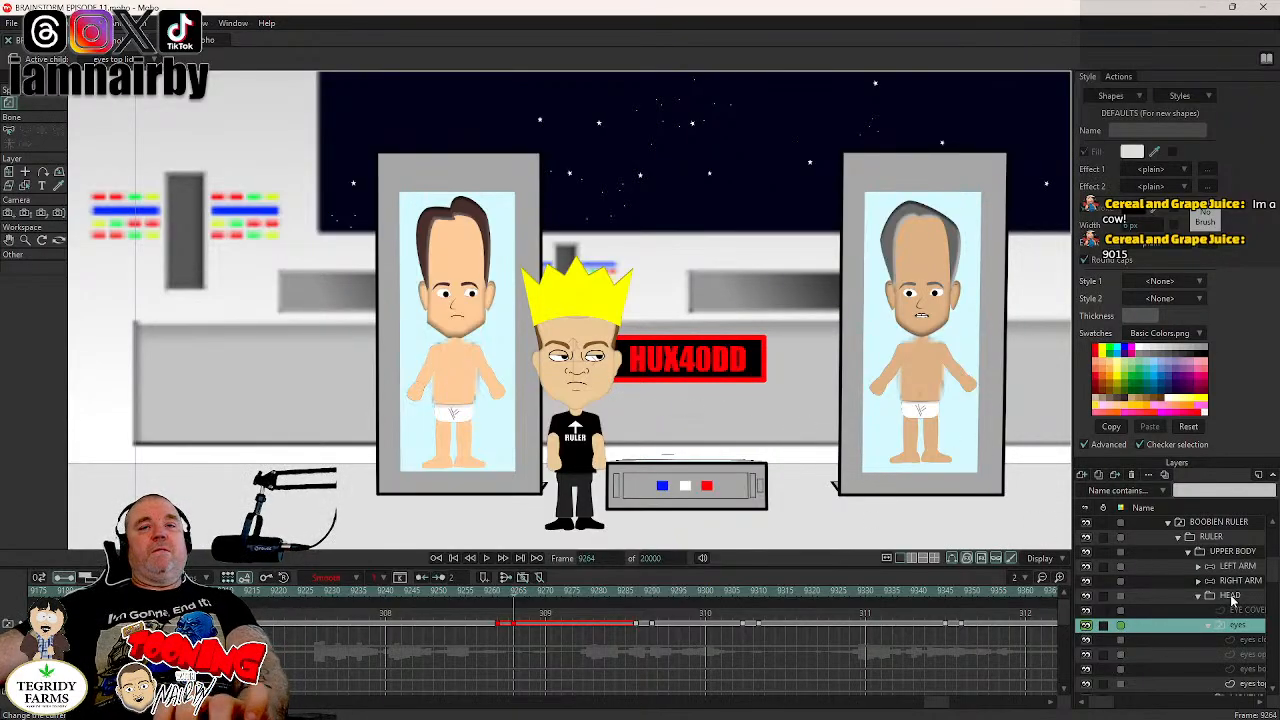
click(1230, 596)
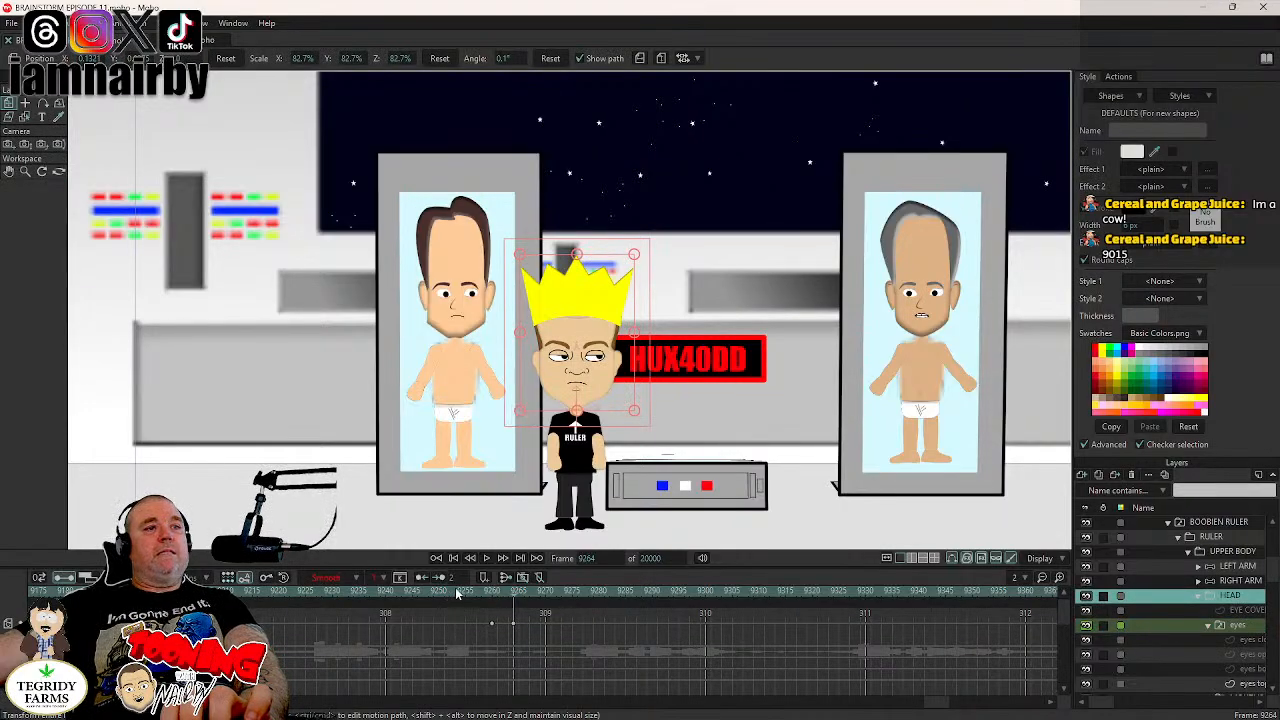
click(377, 592)
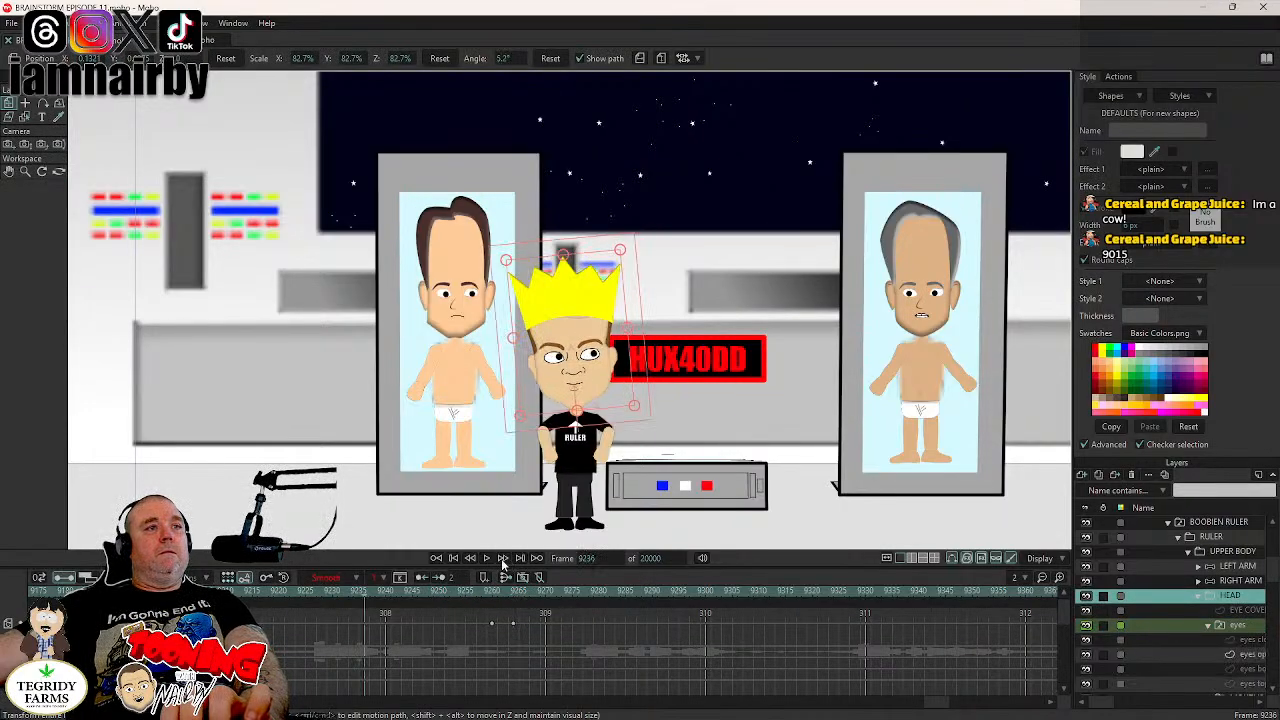
click(123, 592)
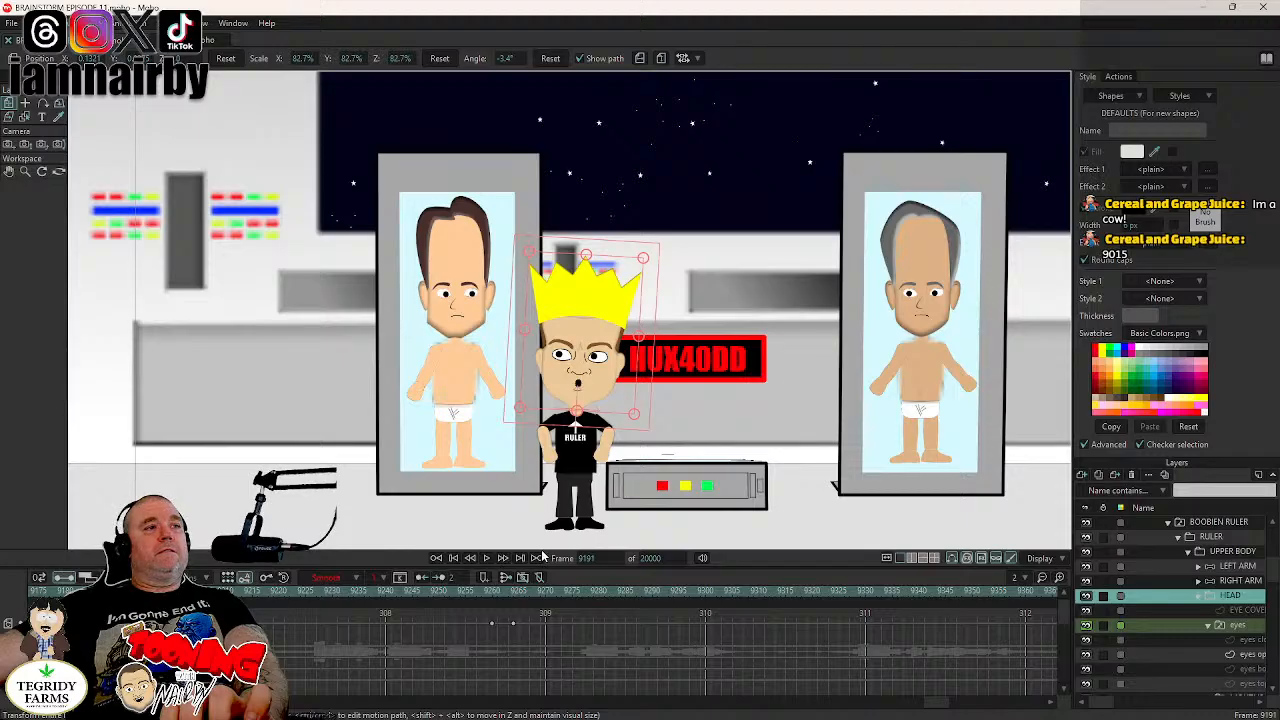
click(487, 560)
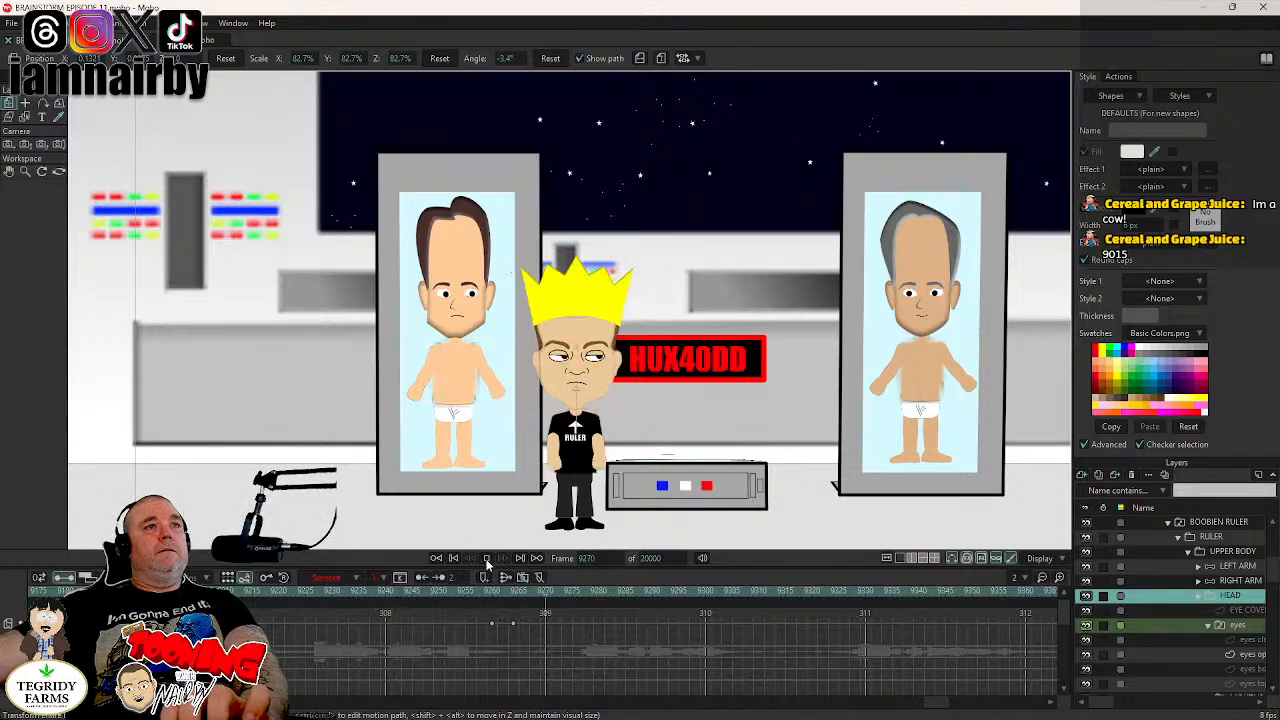
click(487, 560)
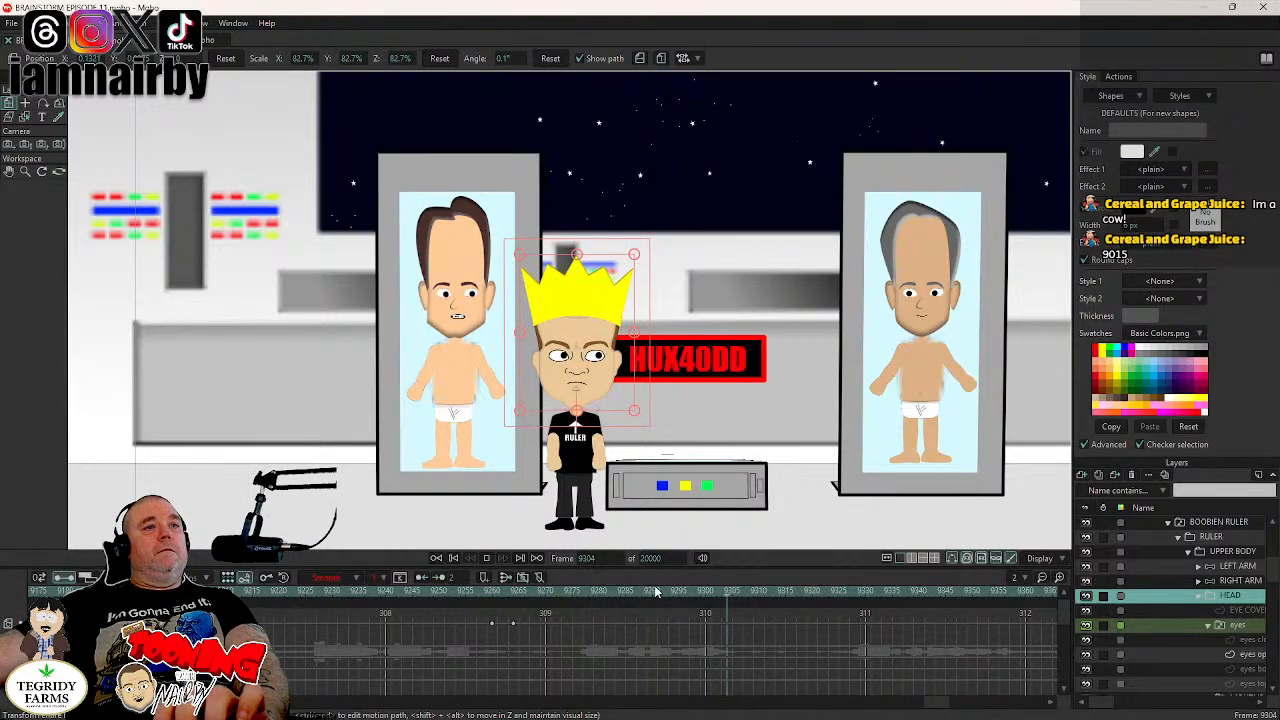
- Locate the end of the second blink and switch the eyes layer to the eyes top lids drawing at frame 9290
drag(657, 593, 642, 593)
key(Left)
key(Left)
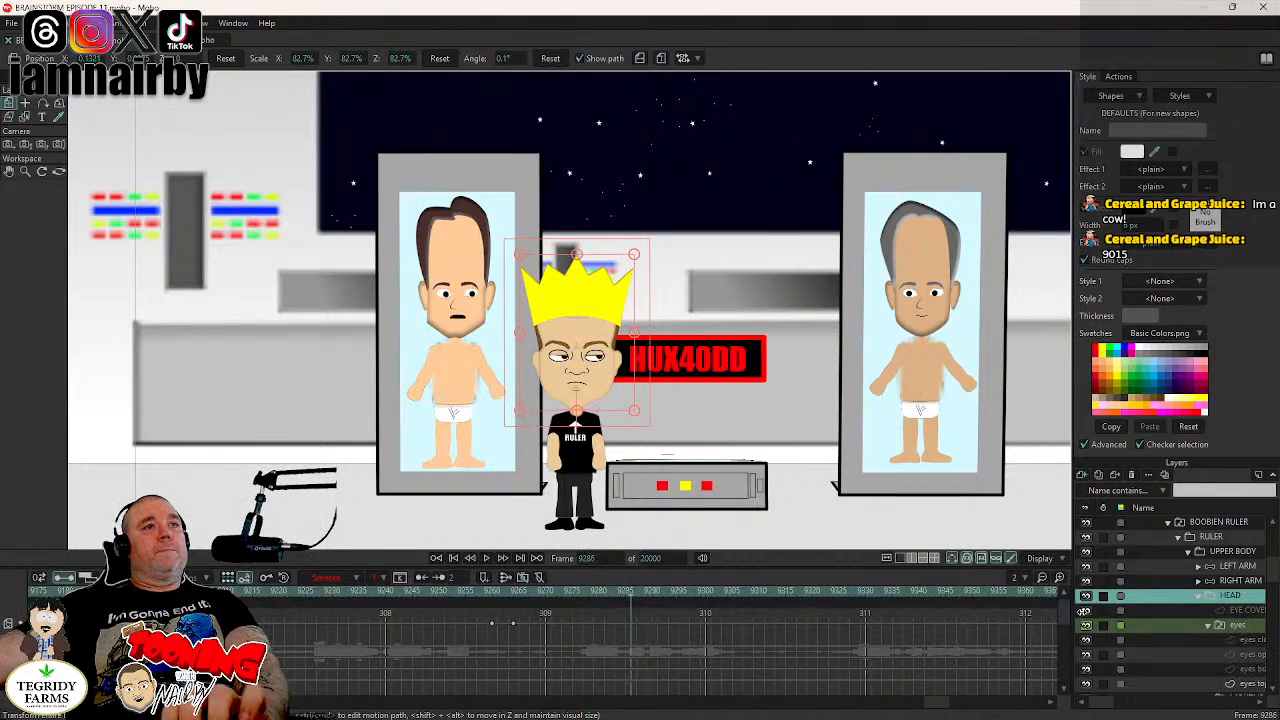
key(Right)
key(Right)
key(Right)
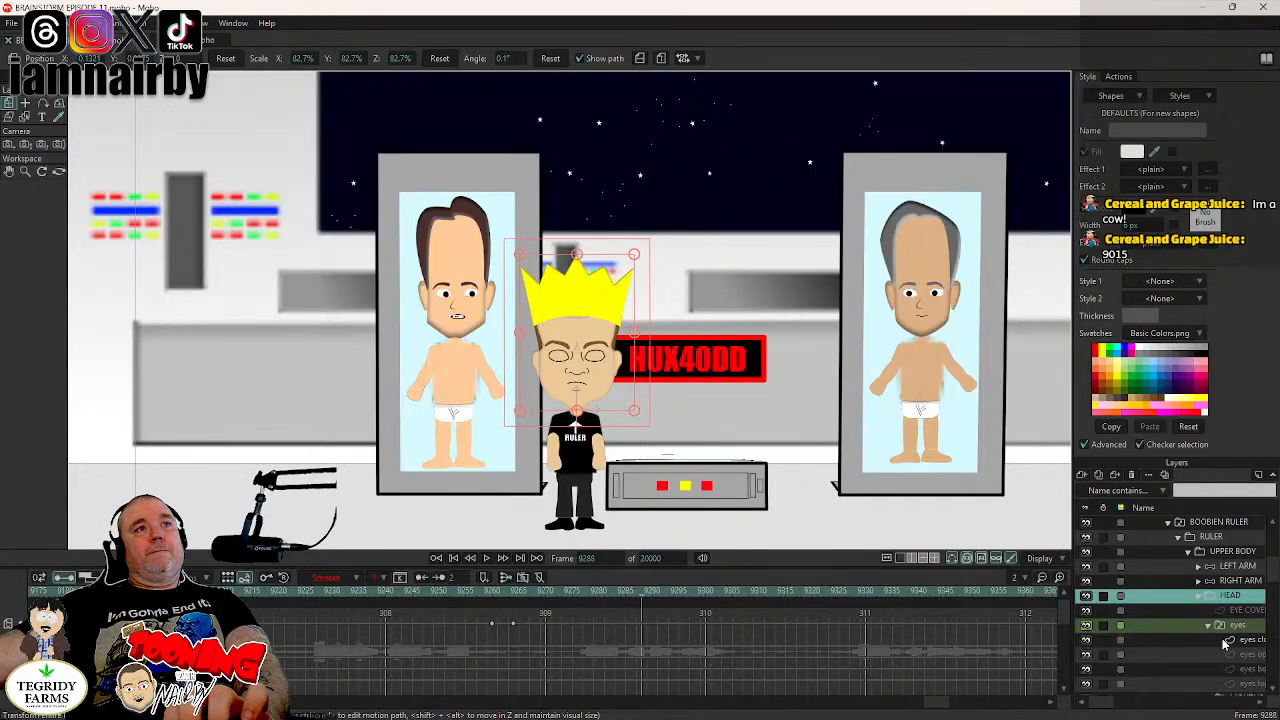
key(Right)
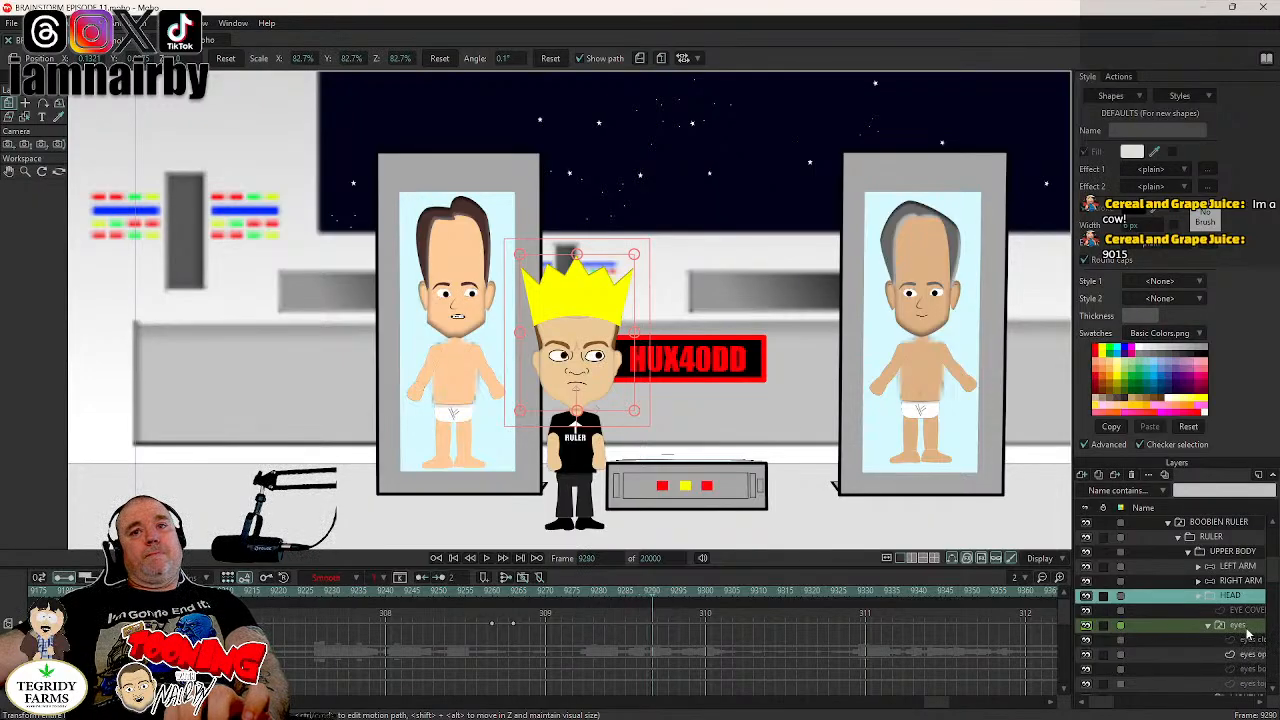
click(1240, 625)
right_click(1230, 624)
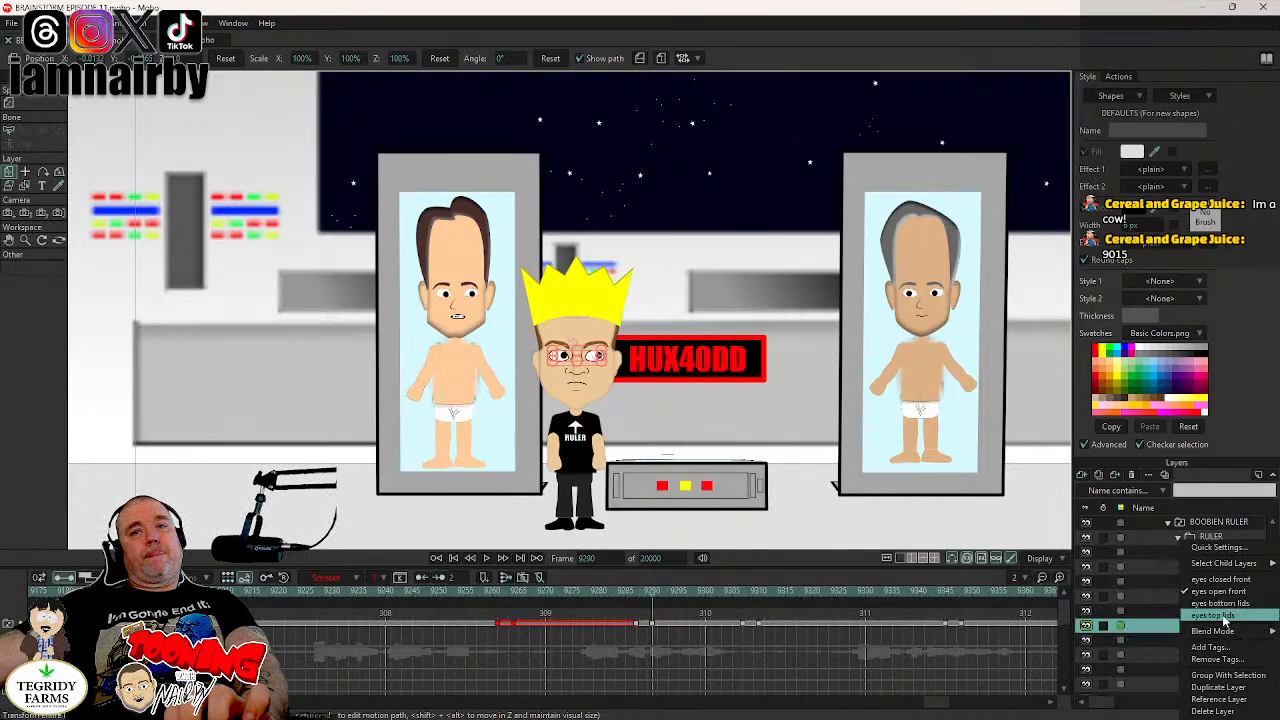
click(1226, 617)
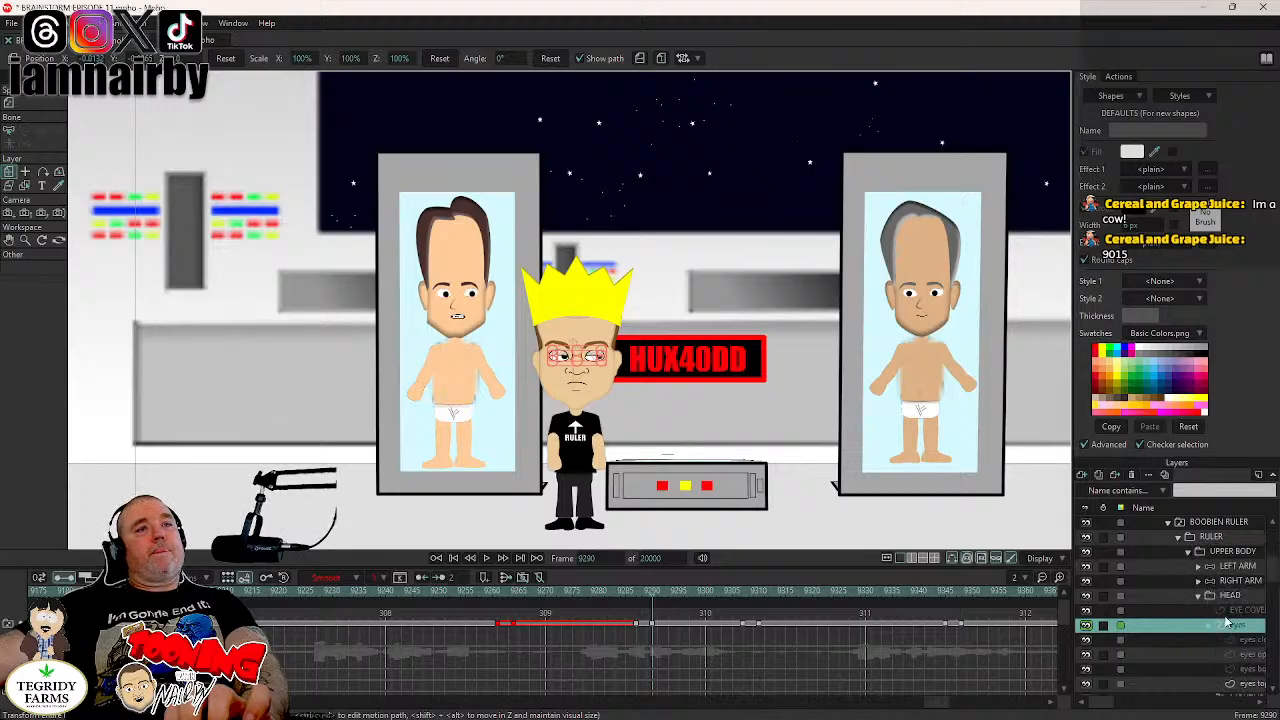
- At frame 9289, move both pupils on the eyes top lids layer away from the HUX40DD sign (X about -0.0043) and set the keys to Step
key(Left)
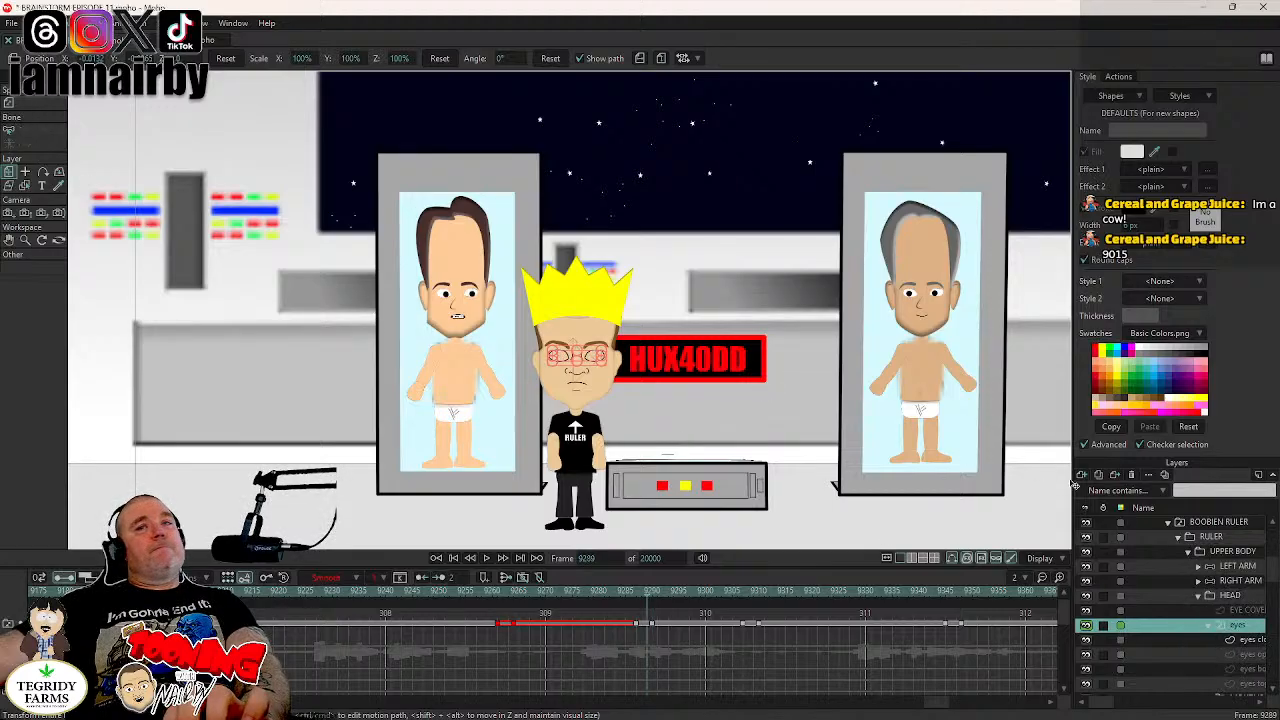
click(1250, 686)
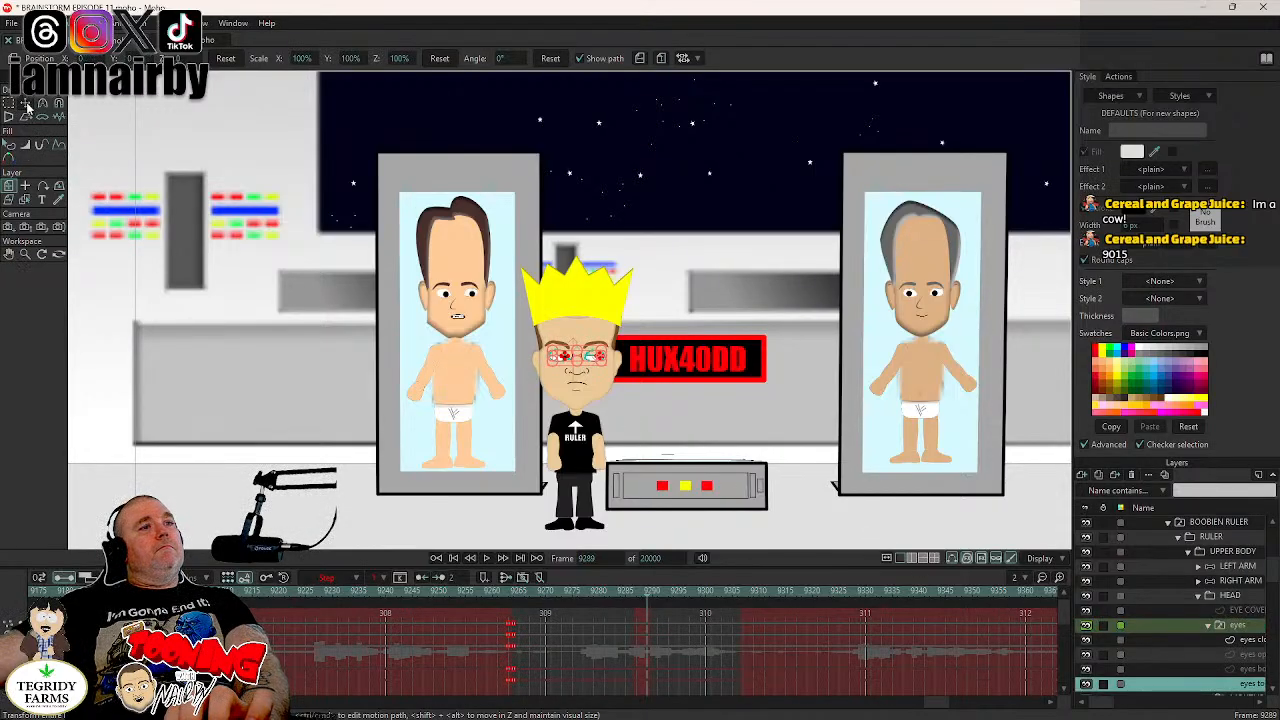
click(27, 105)
scroll(595, 320, up, 6)
drag(319, 344, 327, 259)
scroll(341, 300, up, 3)
drag(301, 342, 251, 341)
drag(666, 614, 648, 660)
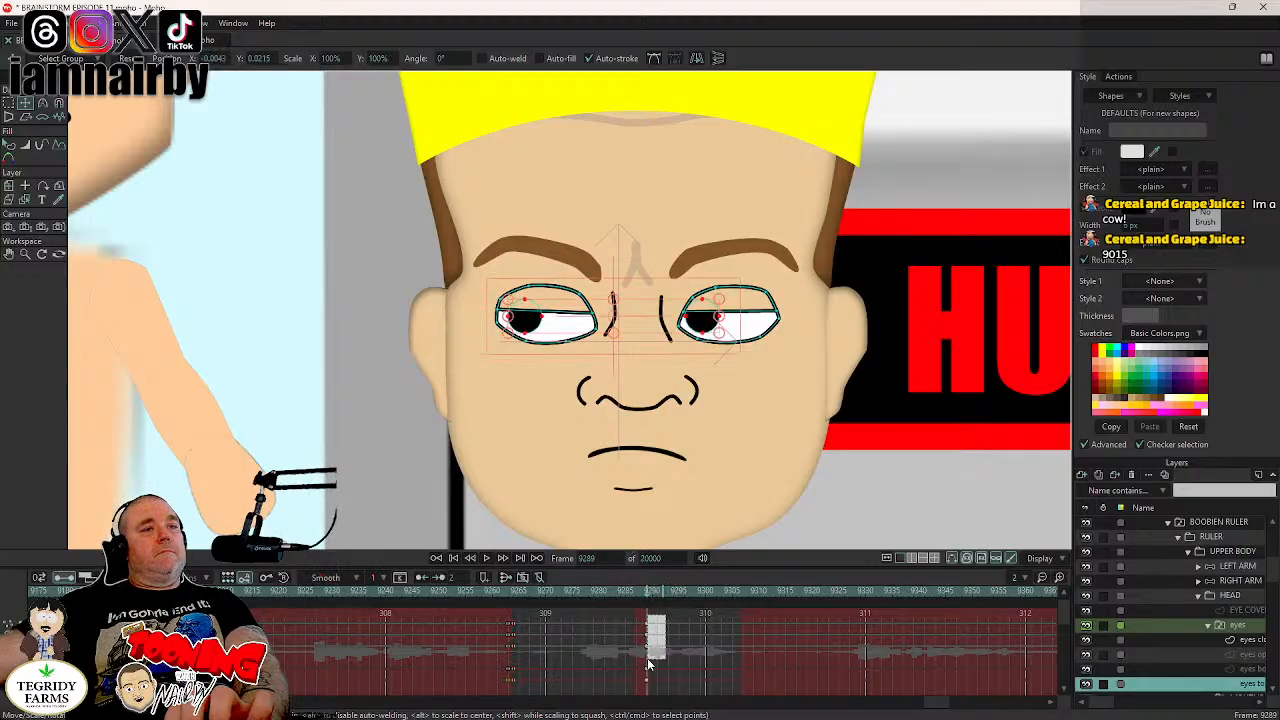
right_click(648, 660)
click(680, 604)
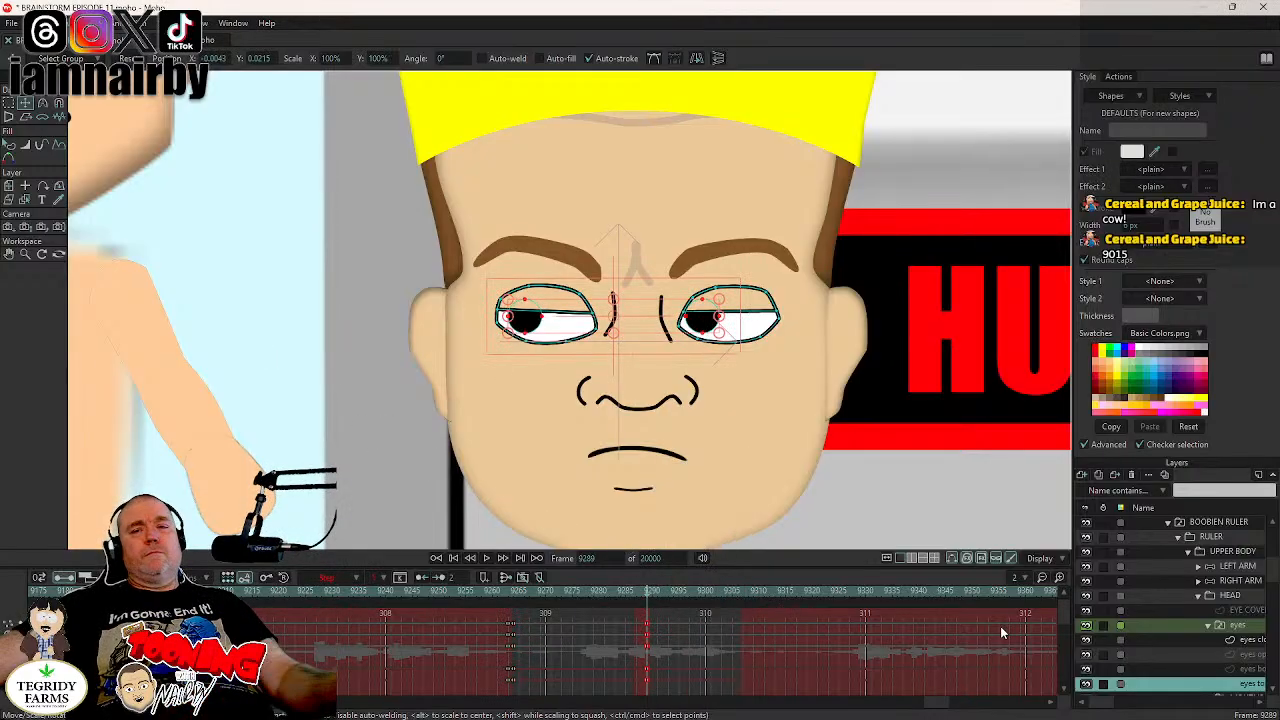
- Add a key holding the HEAD layer's current rotation at frame 9286, just before the ruler's blink
click(1237, 625)
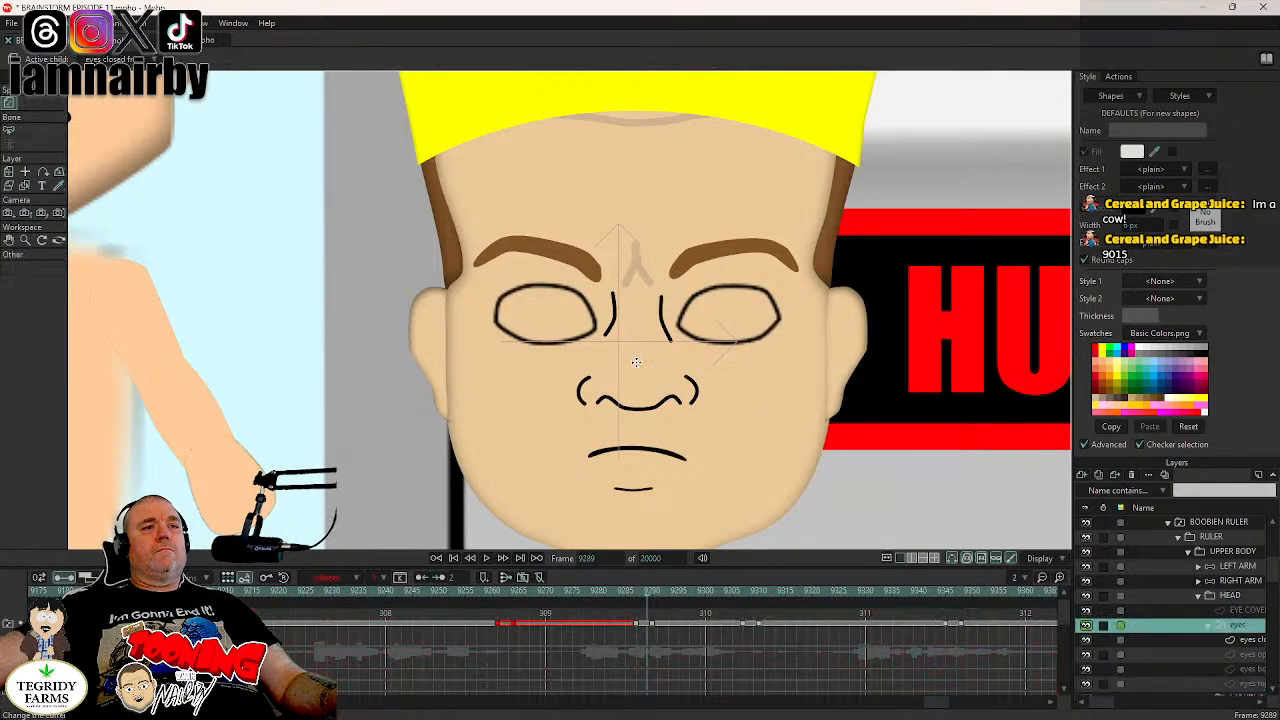
scroll(636, 362, down, 10)
scroll(812, 465, up, 6)
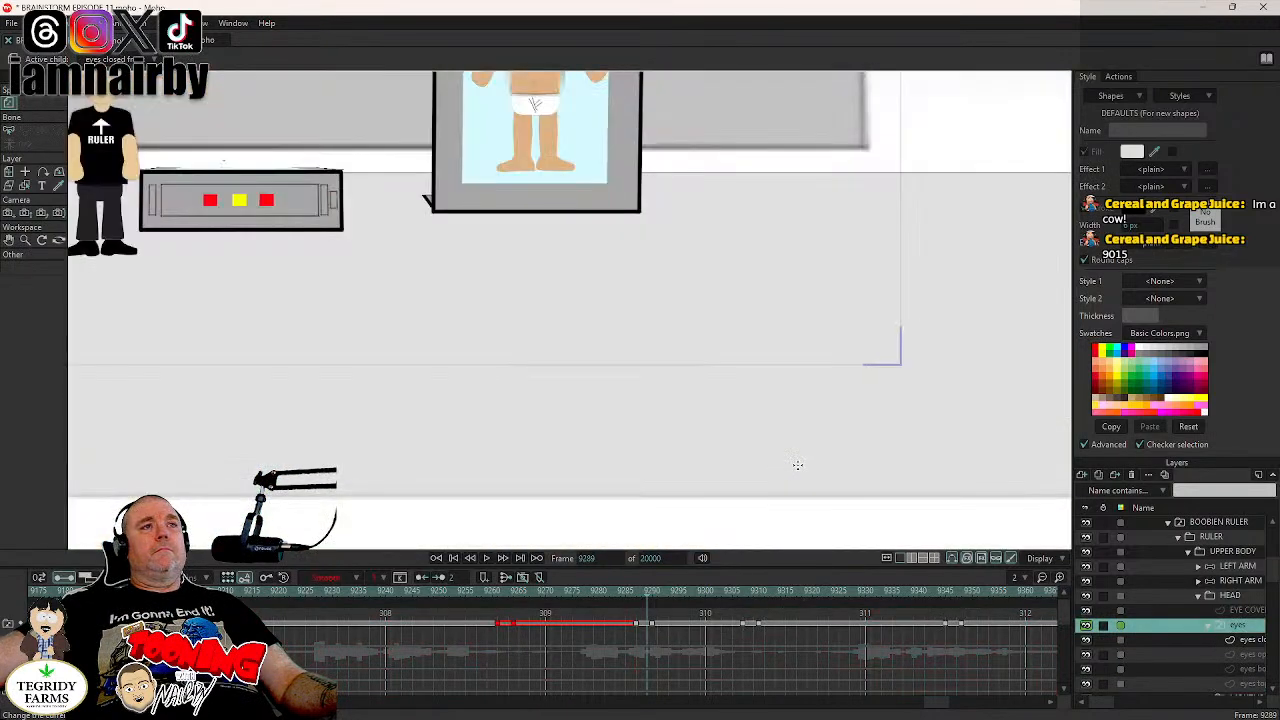
scroll(282, 238, down, 6)
scroll(195, 179, up, 5)
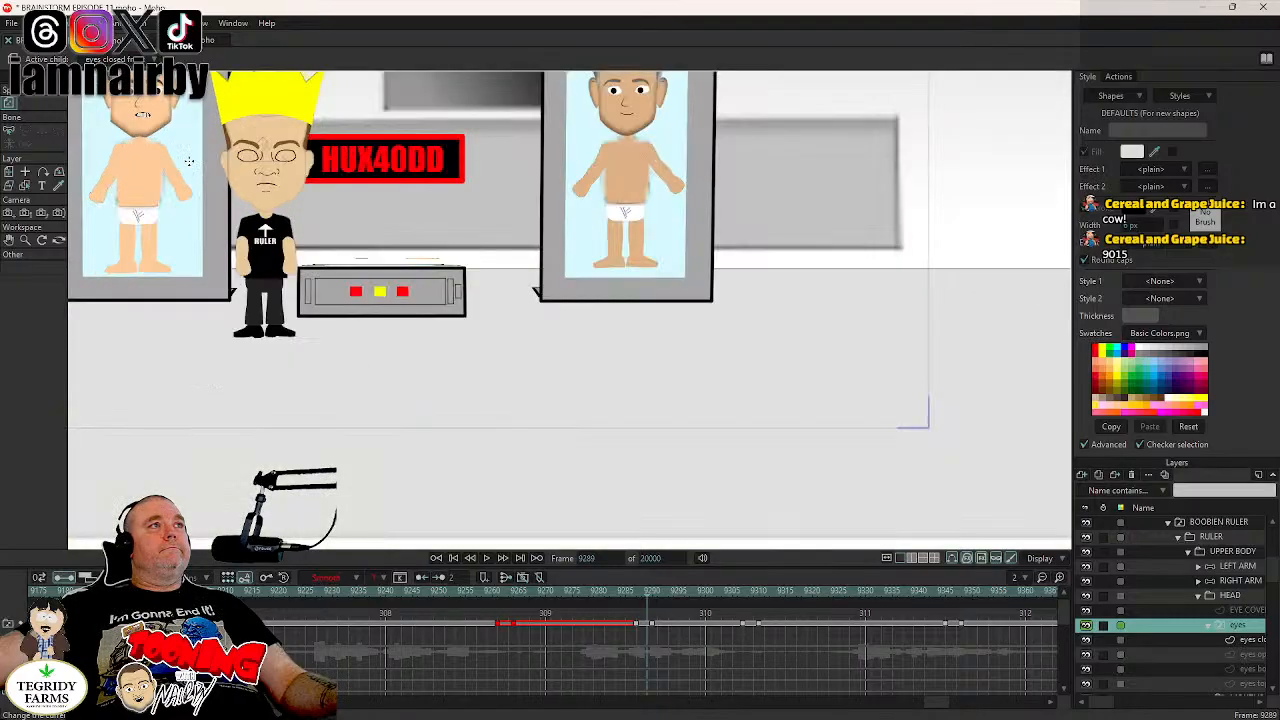
drag(272, 203, 577, 340)
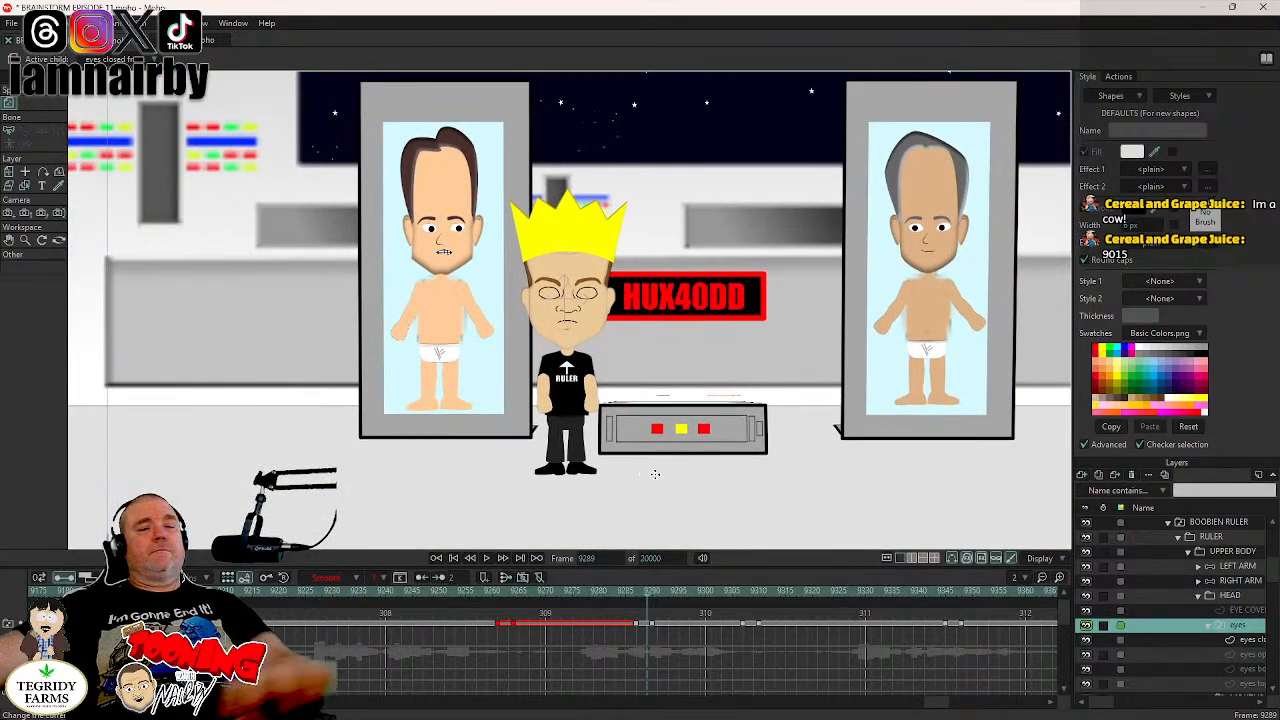
key(Left)
key(Left)
key(Left)
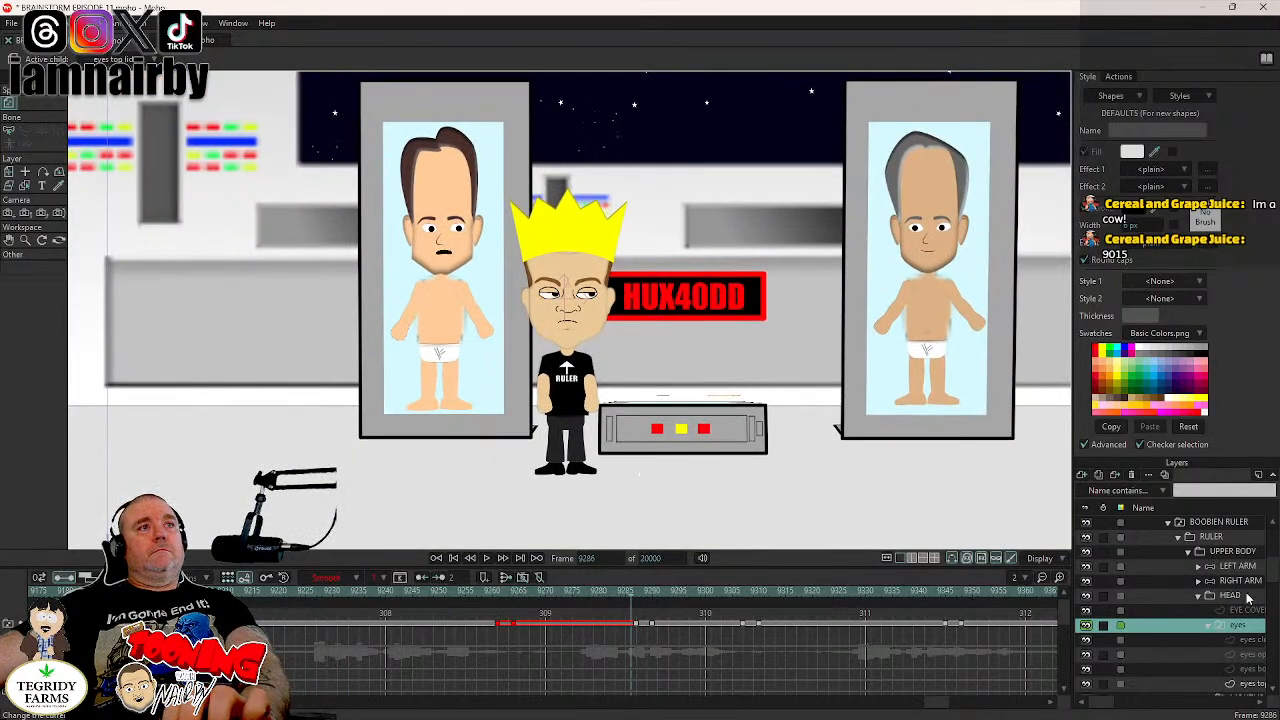
click(1233, 595)
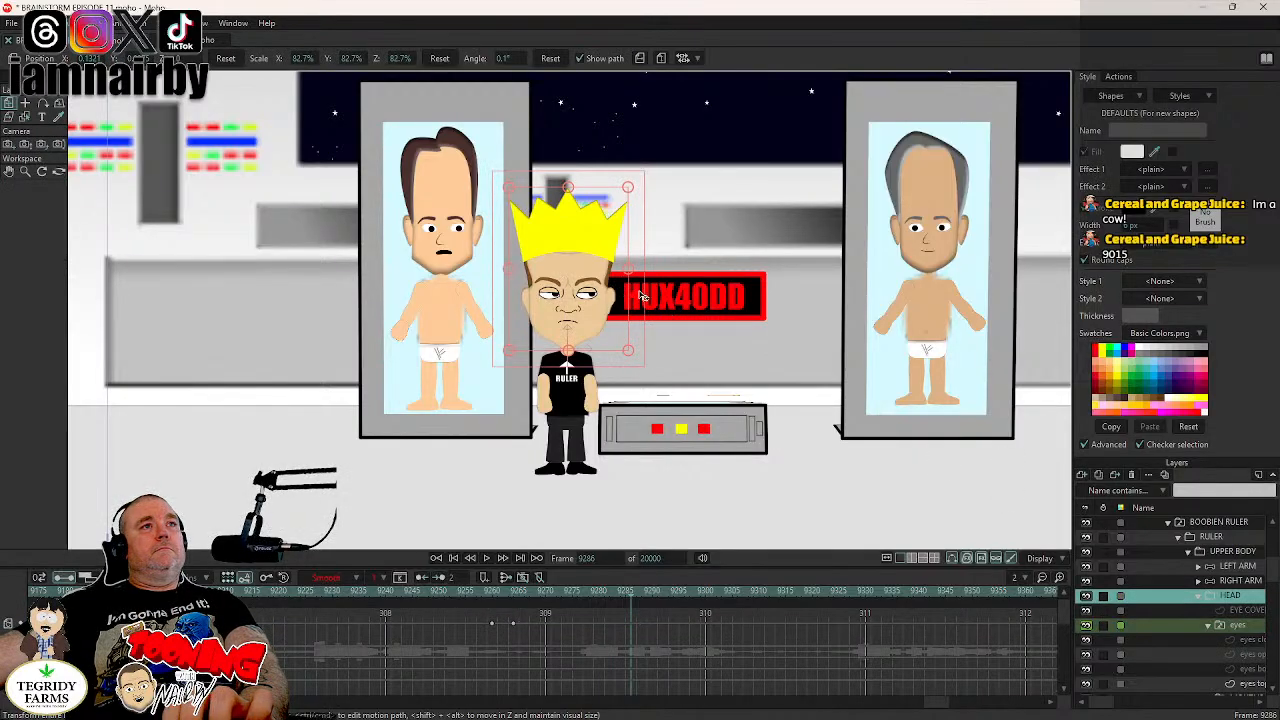
click(640, 296)
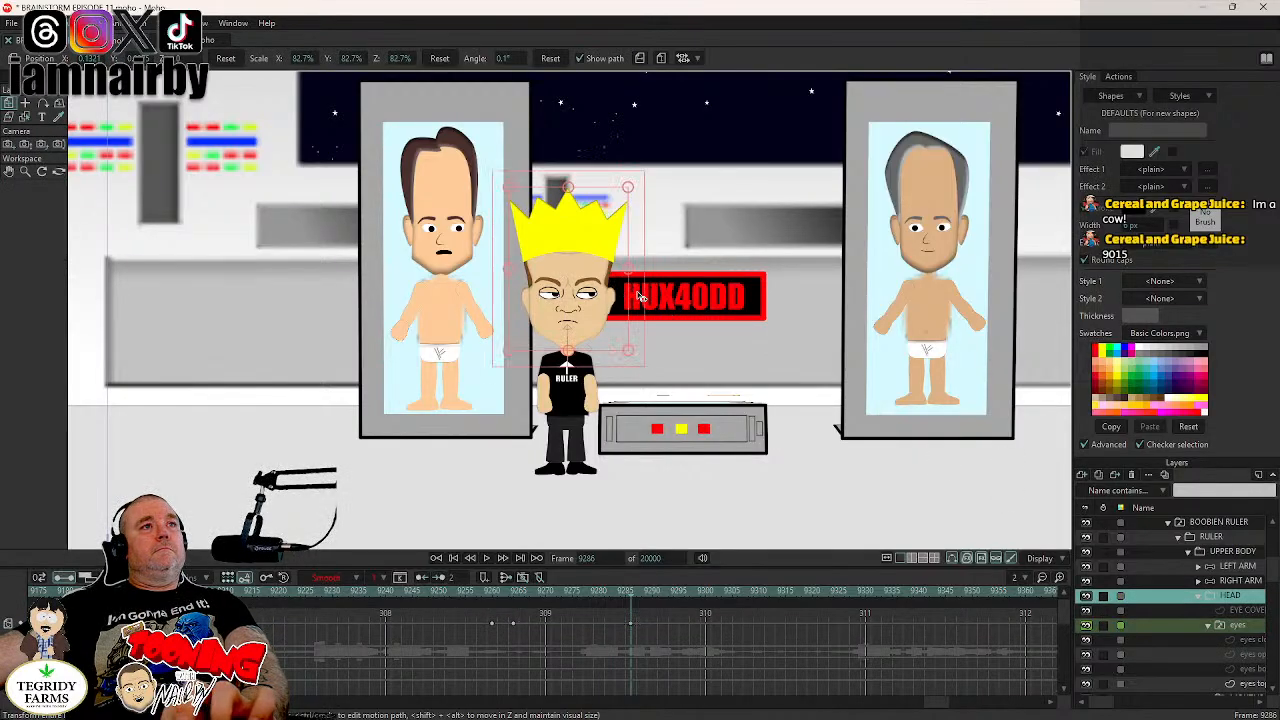
- Rotate the HEAD layer to -7.3° at frame 9290 so the ruler's head tilts toward the HUX40DD sign
key(Right)
key(Right)
key(Right)
key(Right)
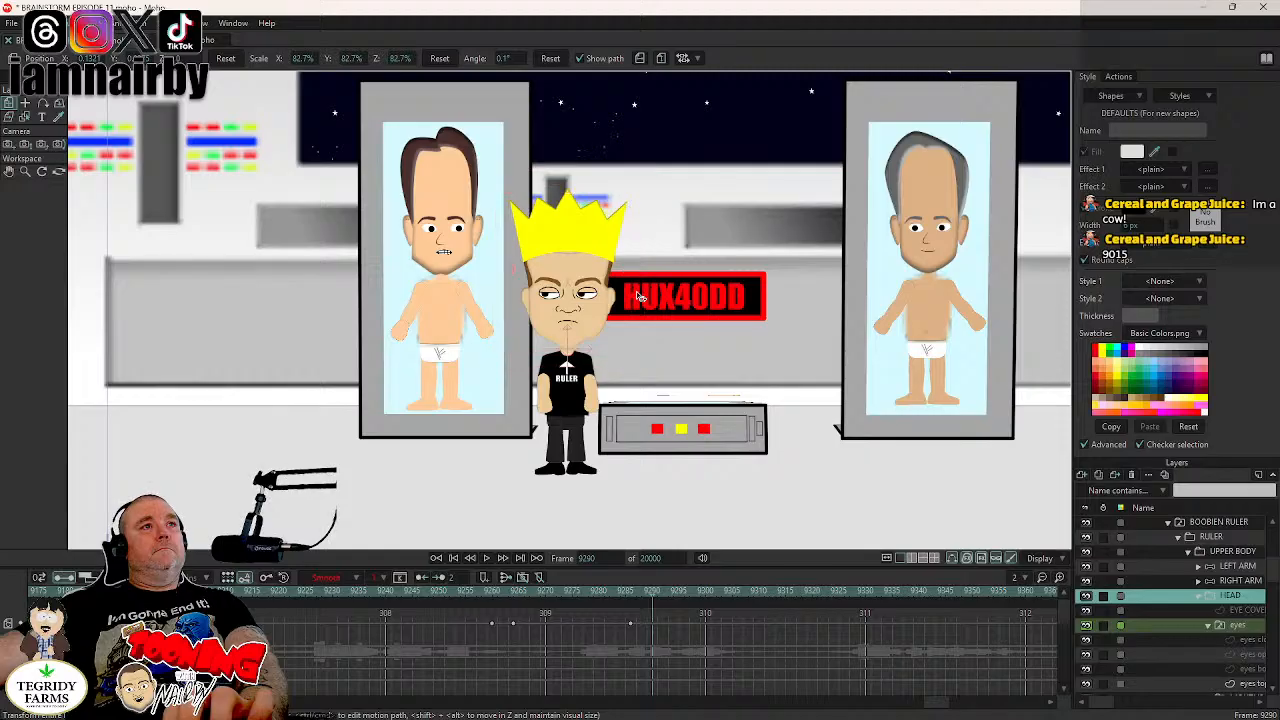
drag(638, 293, 641, 312)
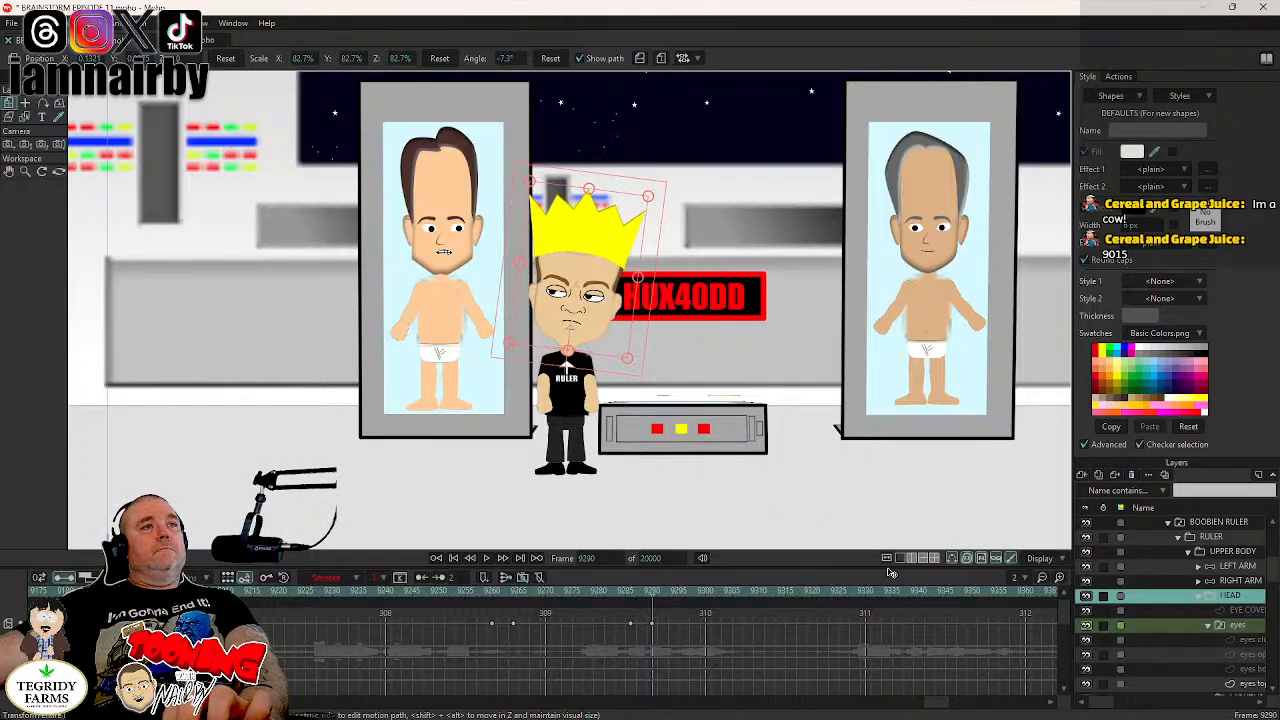
- Delete the blink's switch keys on the eyes layer between about frames 9305 and 9312
click(1248, 627)
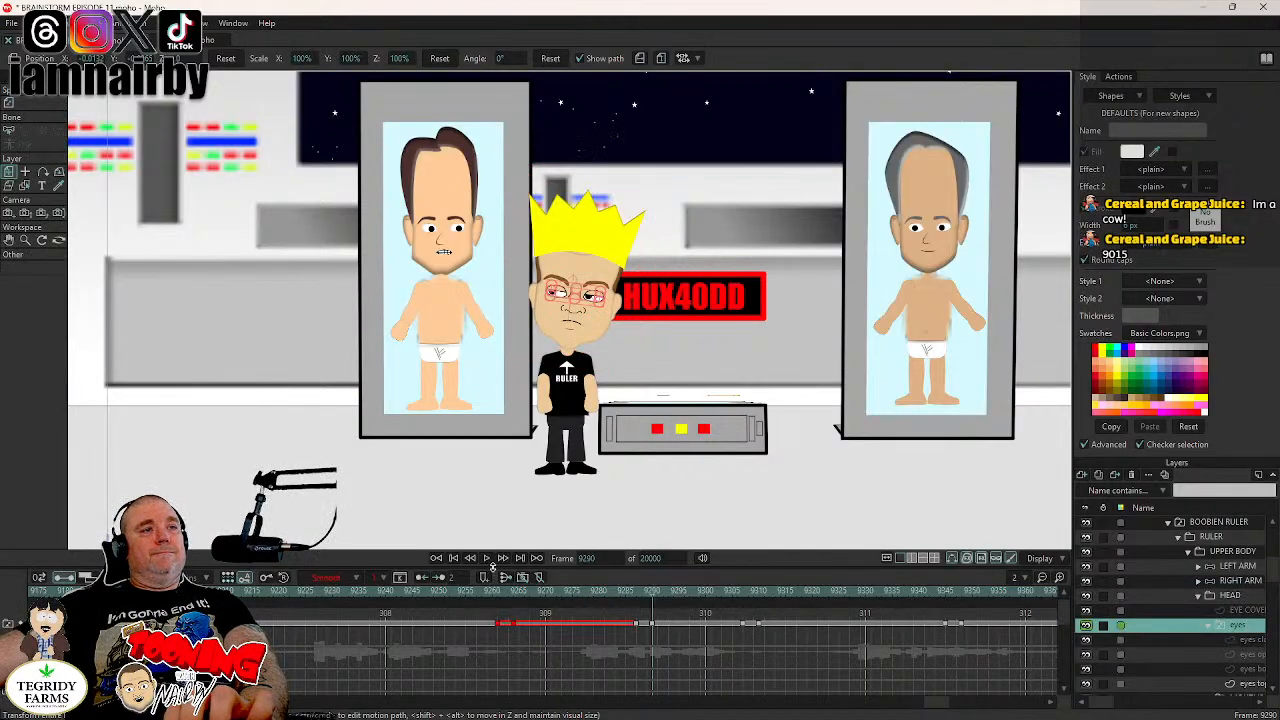
drag(725, 618, 771, 637)
key(Delete)
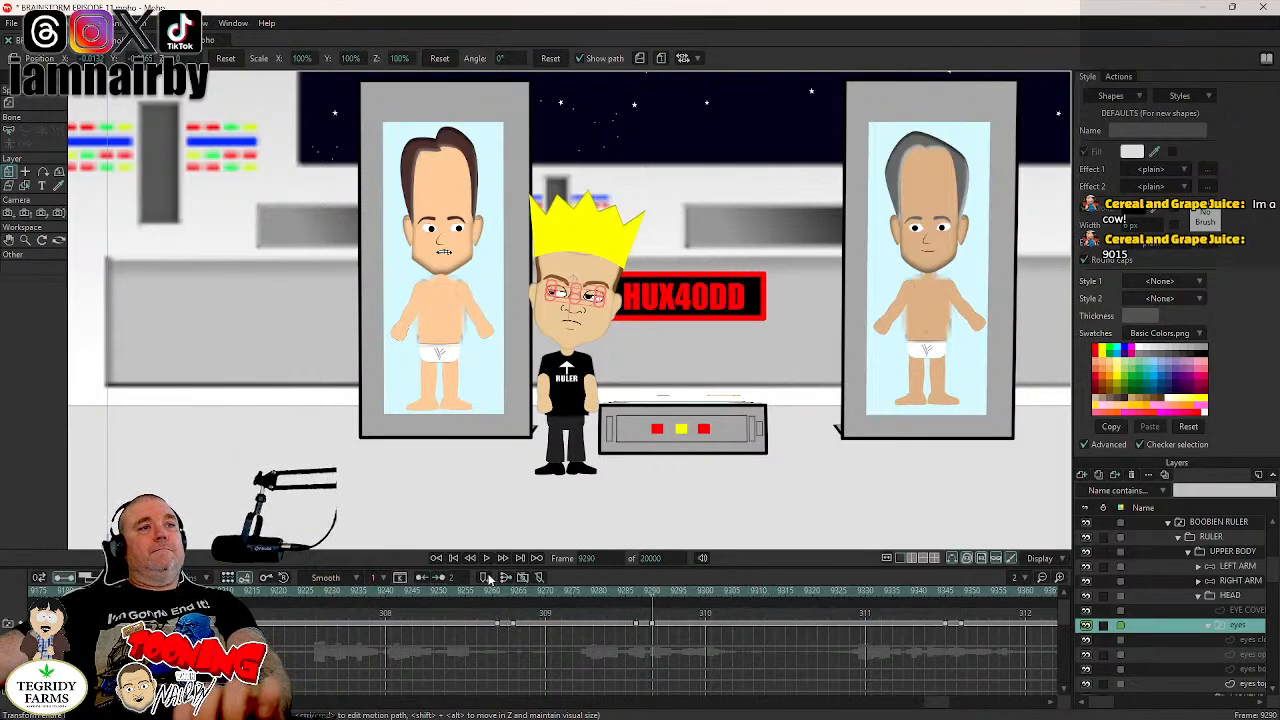
- Play the scene from frame 9252 to about frame 9341 to check the head tilt and eye changes
click(452, 592)
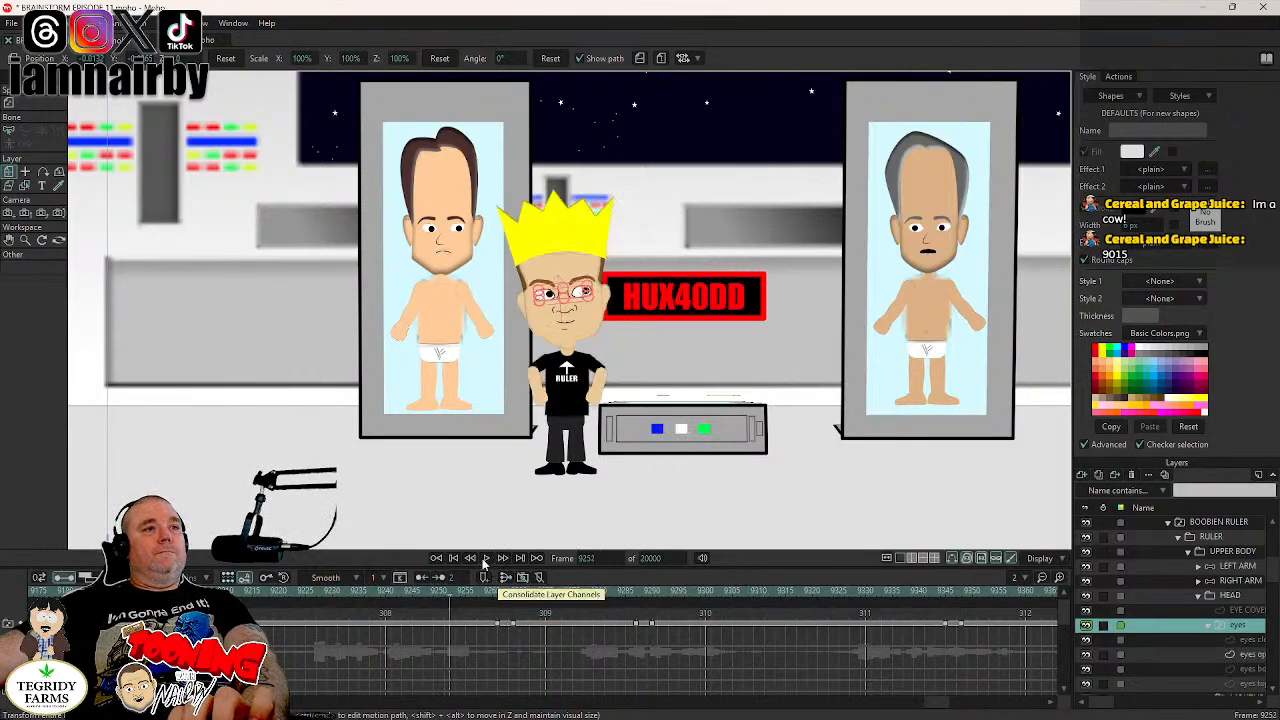
click(487, 560)
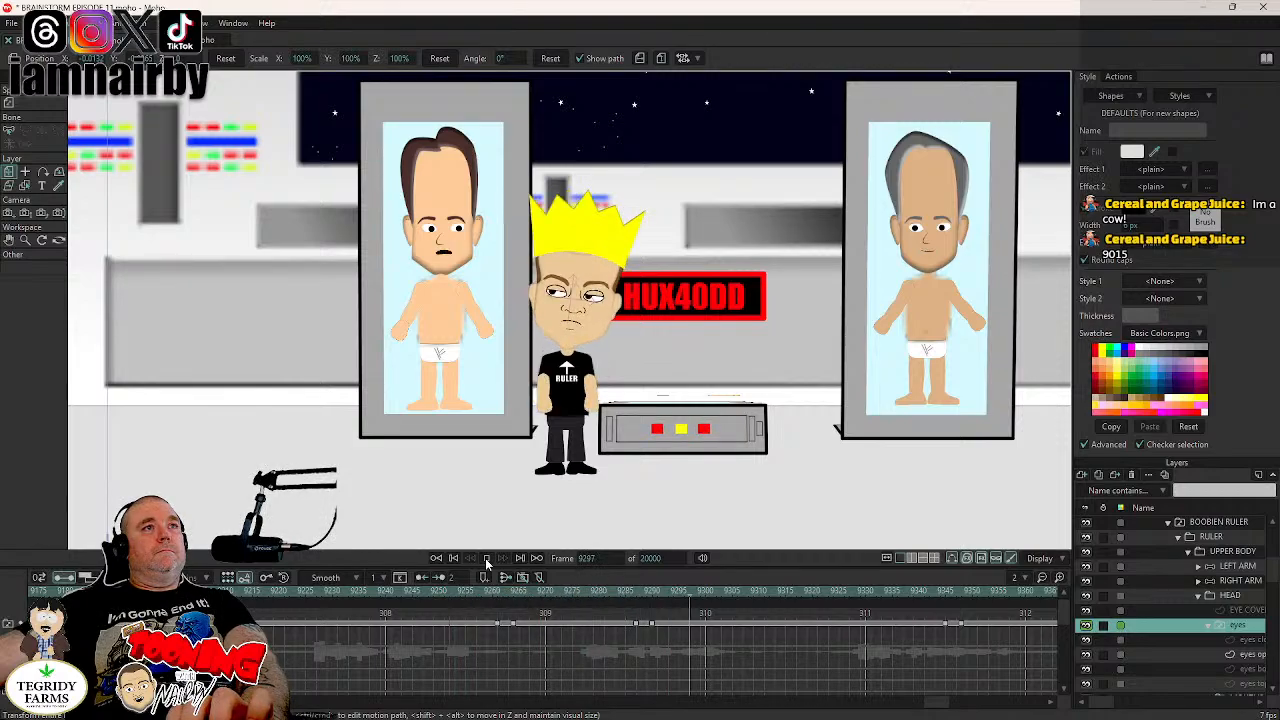
click(487, 560)
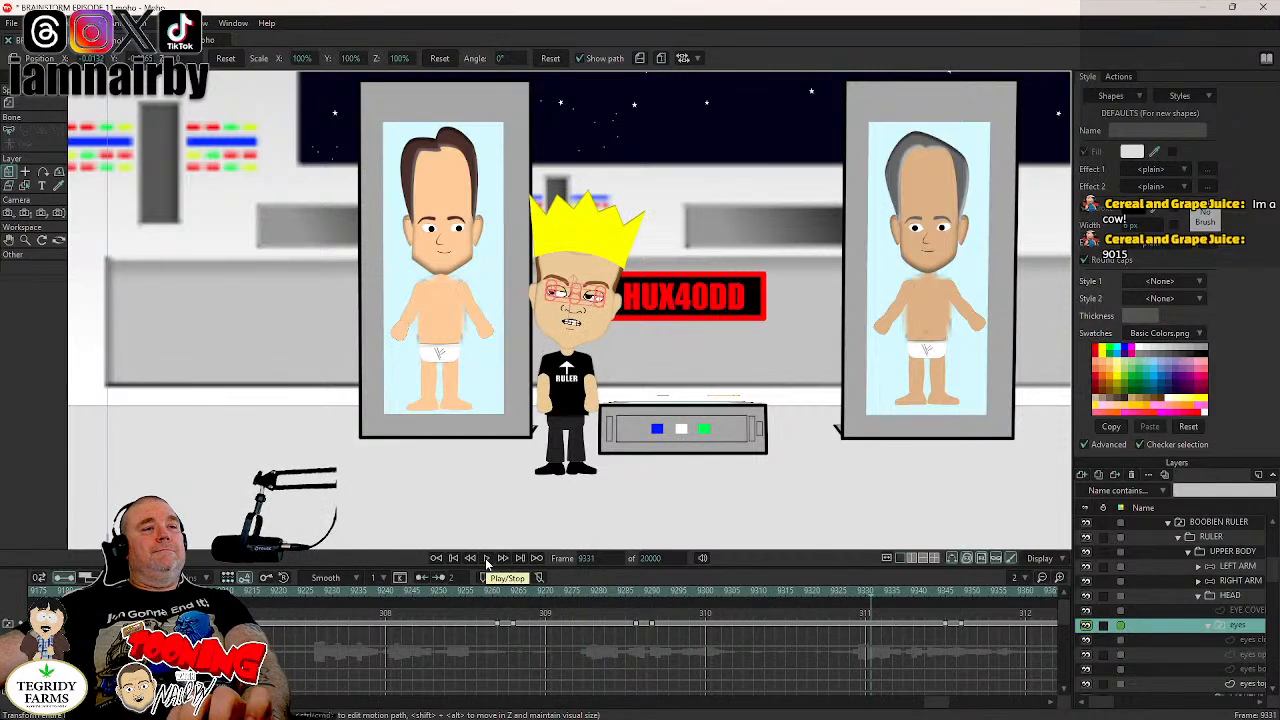
click(487, 560)
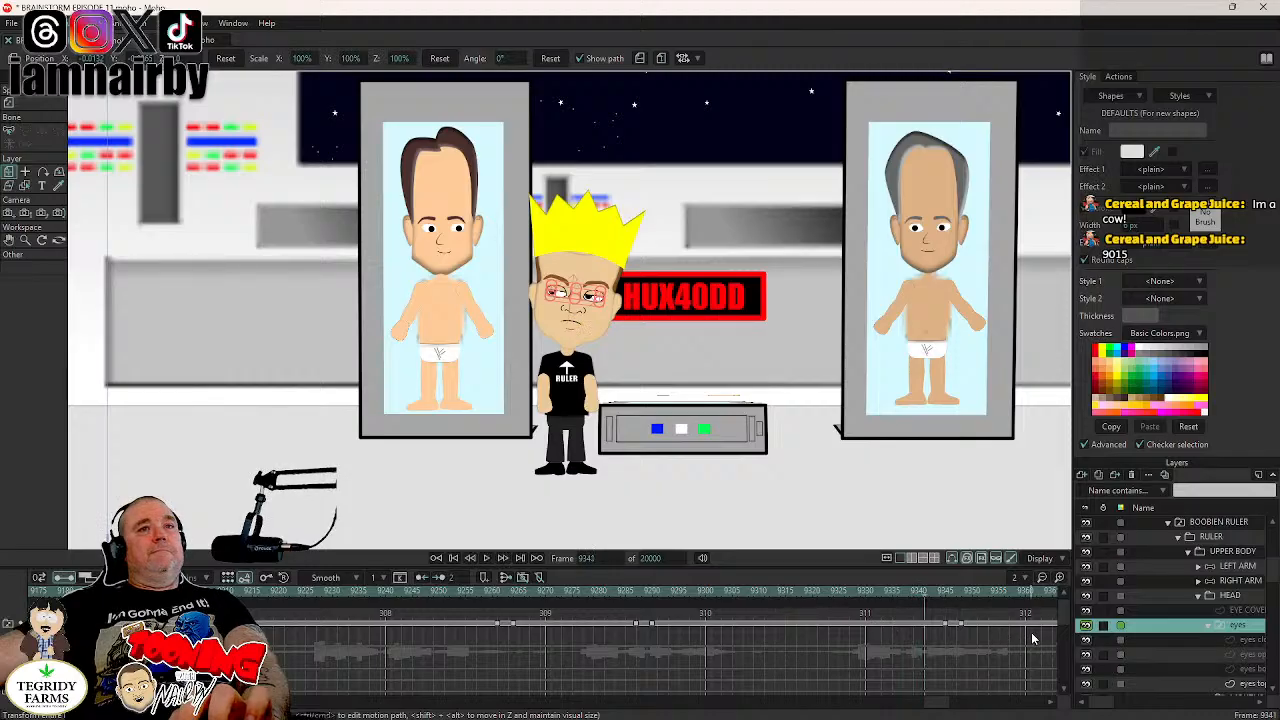
- Switch the eyes layer to the eyes top lids drawing at frame 9348, at the end of the blink
click(963, 604)
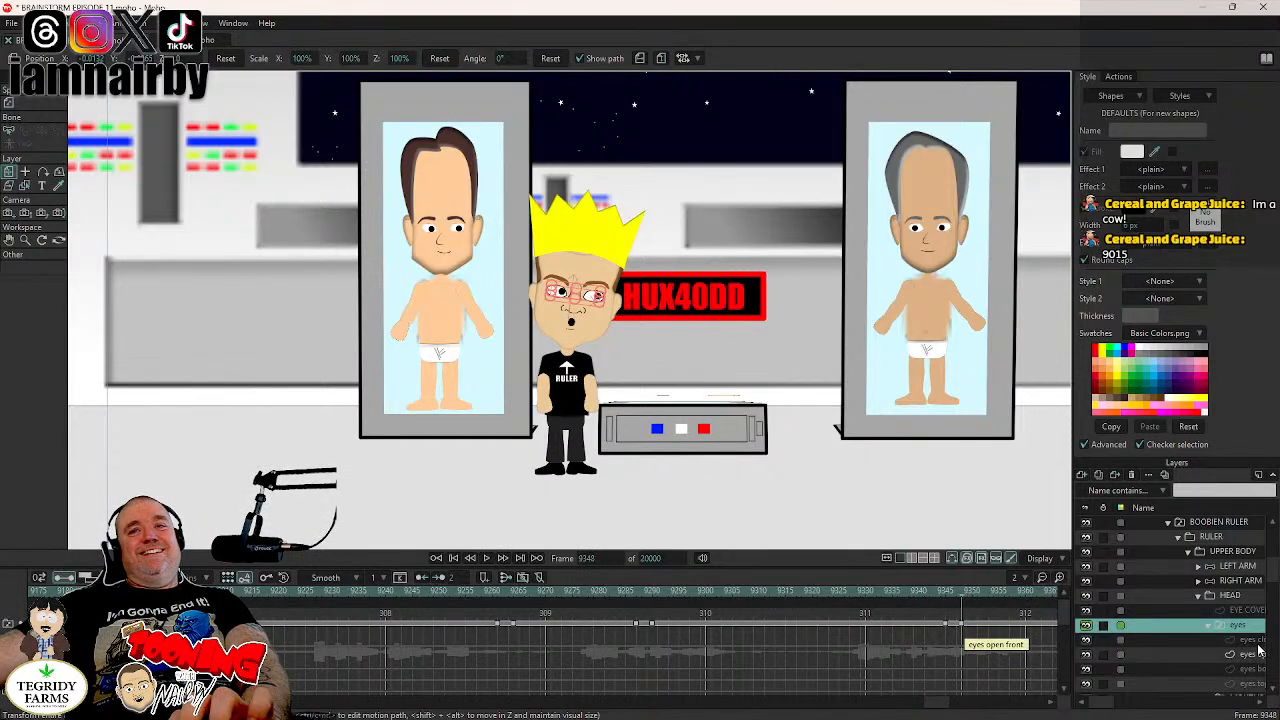
right_click(1240, 627)
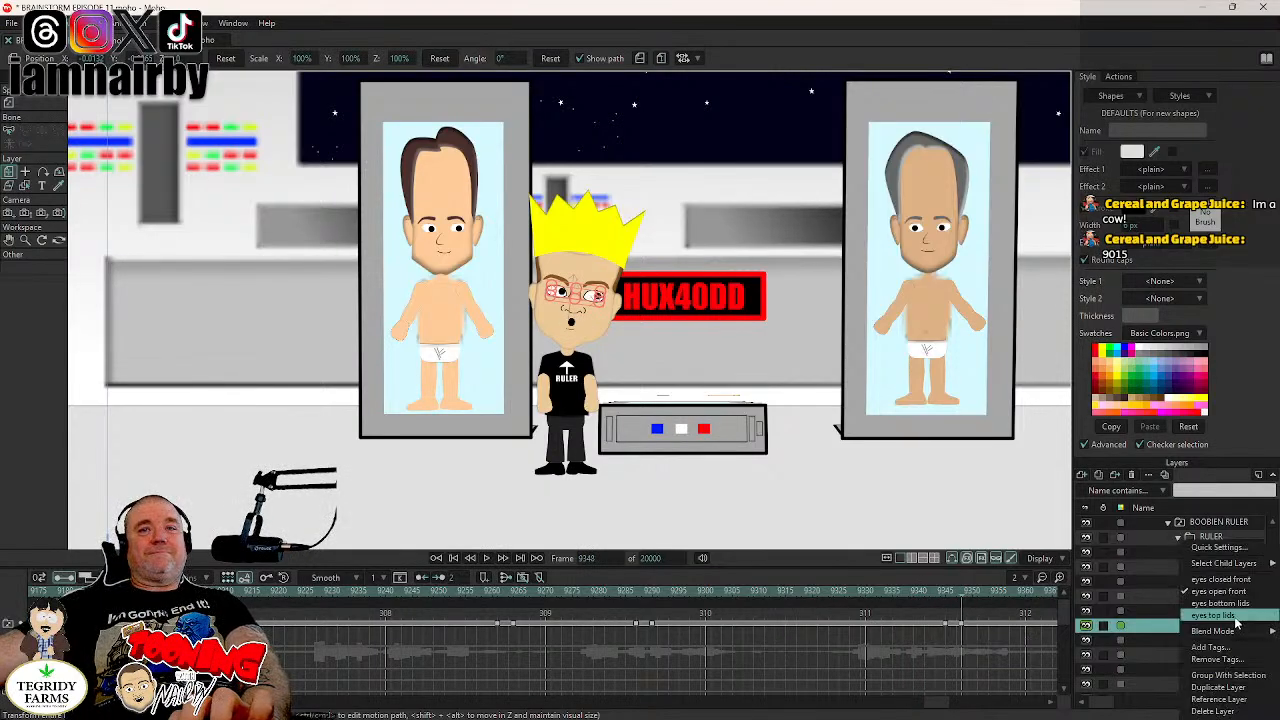
click(1236, 616)
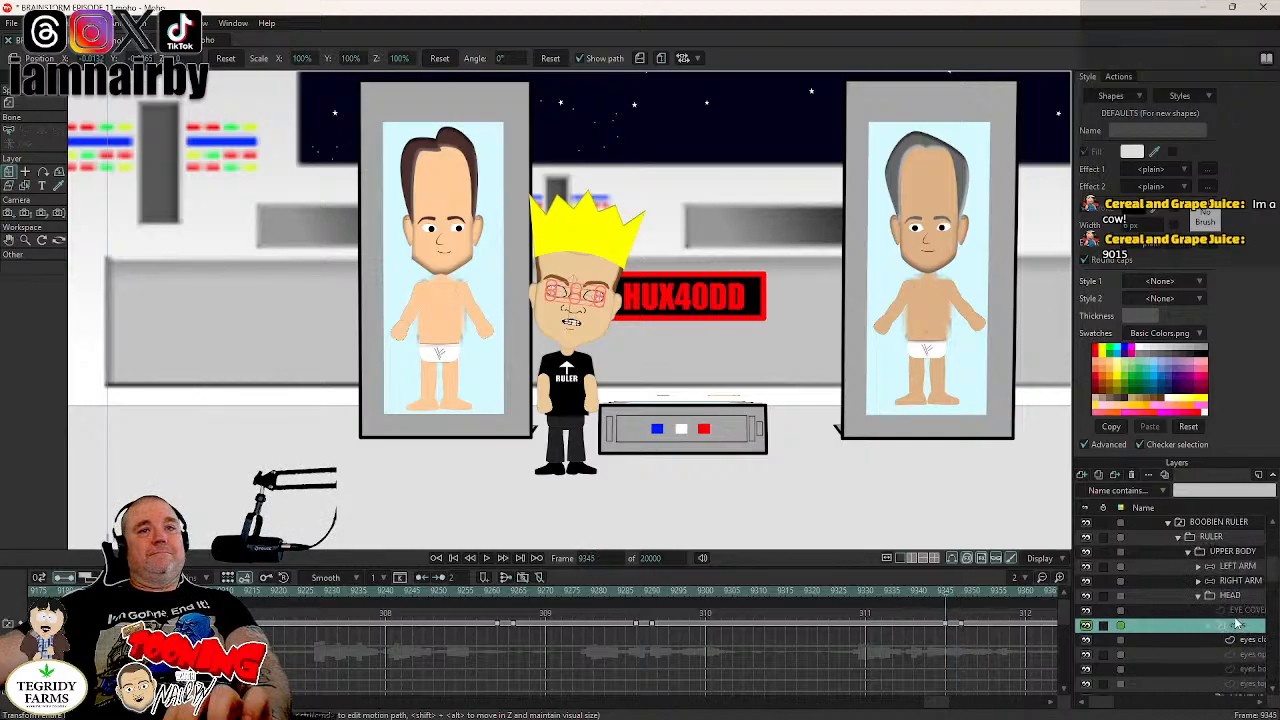
- Add a key holding the HEAD layer's current tilt at frame 9344, just before the blink
click(1238, 597)
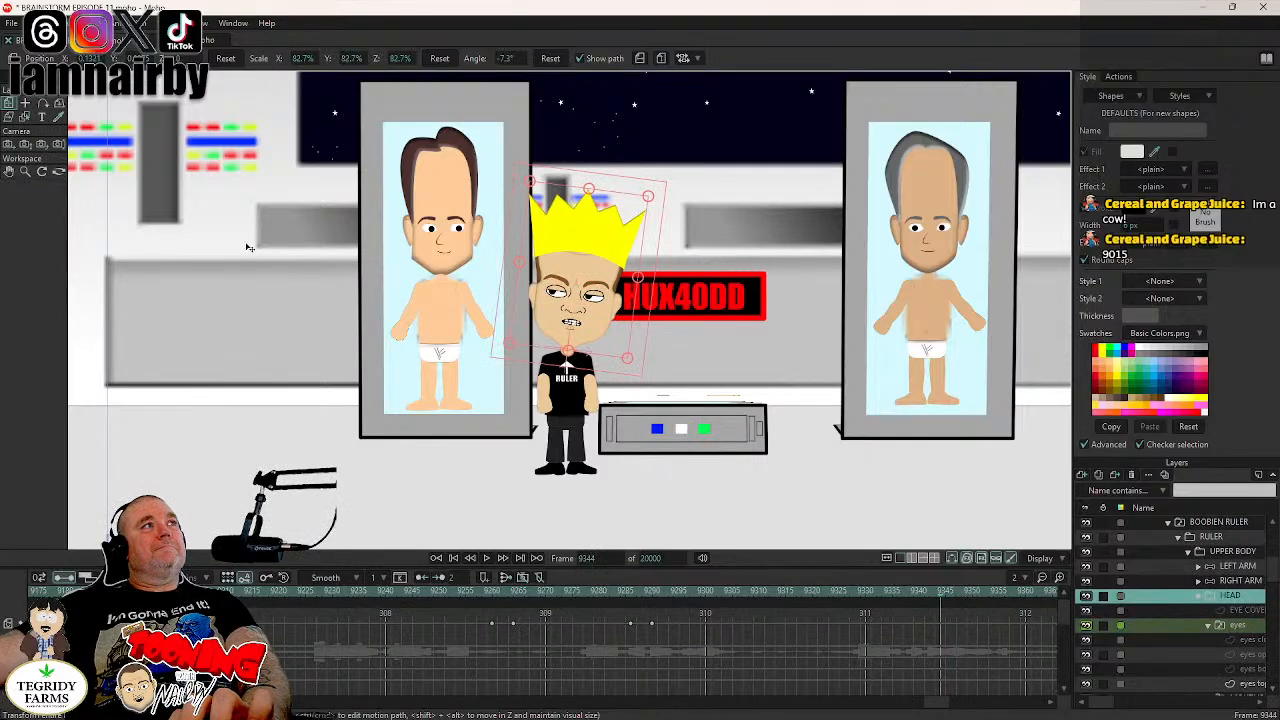
click(646, 317)
key(Left)
key(Left)
key(Right)
key(Right)
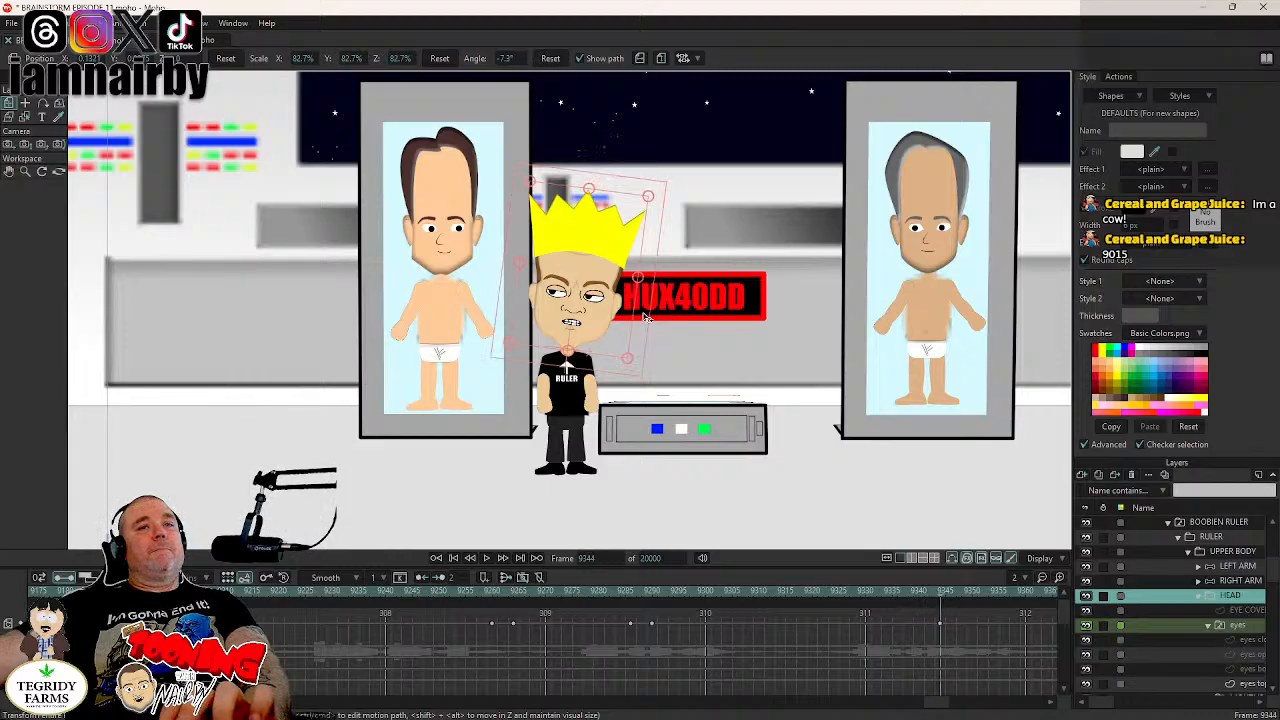
- Rotate the HEAD layer to 4.6° at frame 9348 so the ruler's head tilts away from the HUX40DD sign
key(Right)
key(Right)
key(Right)
key(Right)
mouse_move(646, 317)
mouse_down()
mouse_move(635, 292)
mouse_move(640, 303)
mouse_up()
- Copy the pupil keys near frame 9264 on the eyes top lids layer to frame 9347 and save the project
key(Left)
key(Left)
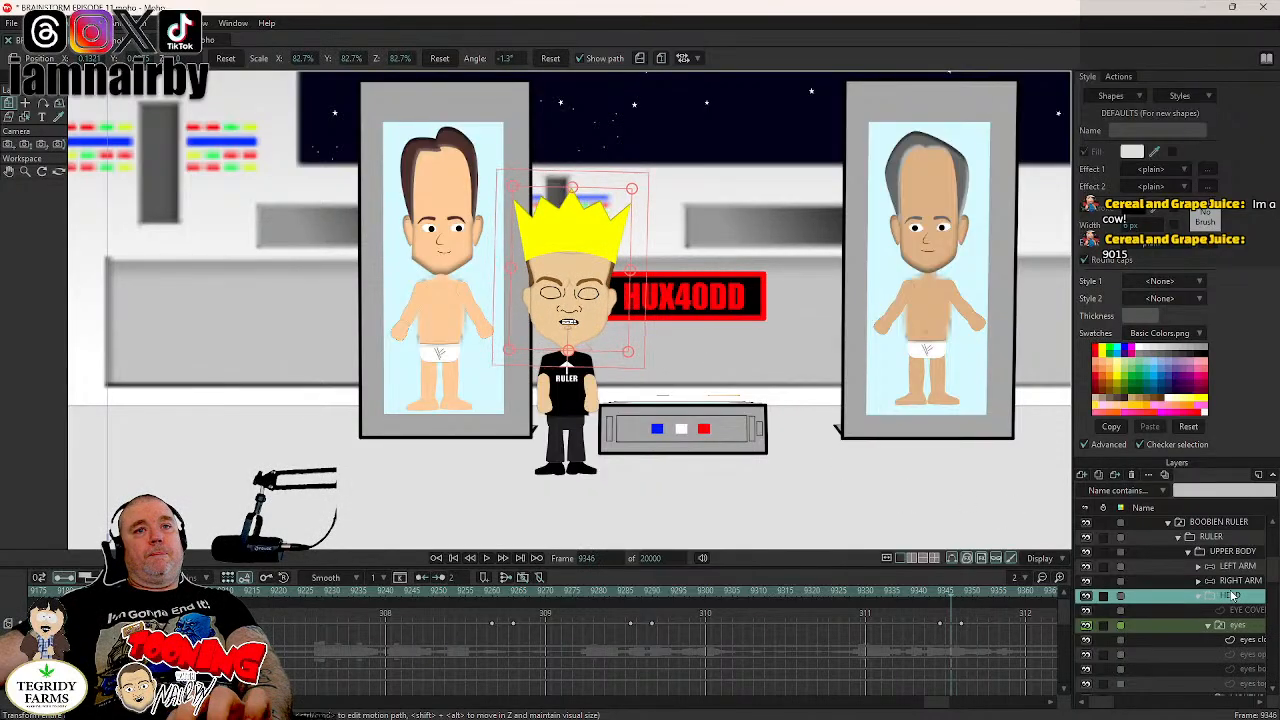
key(Right)
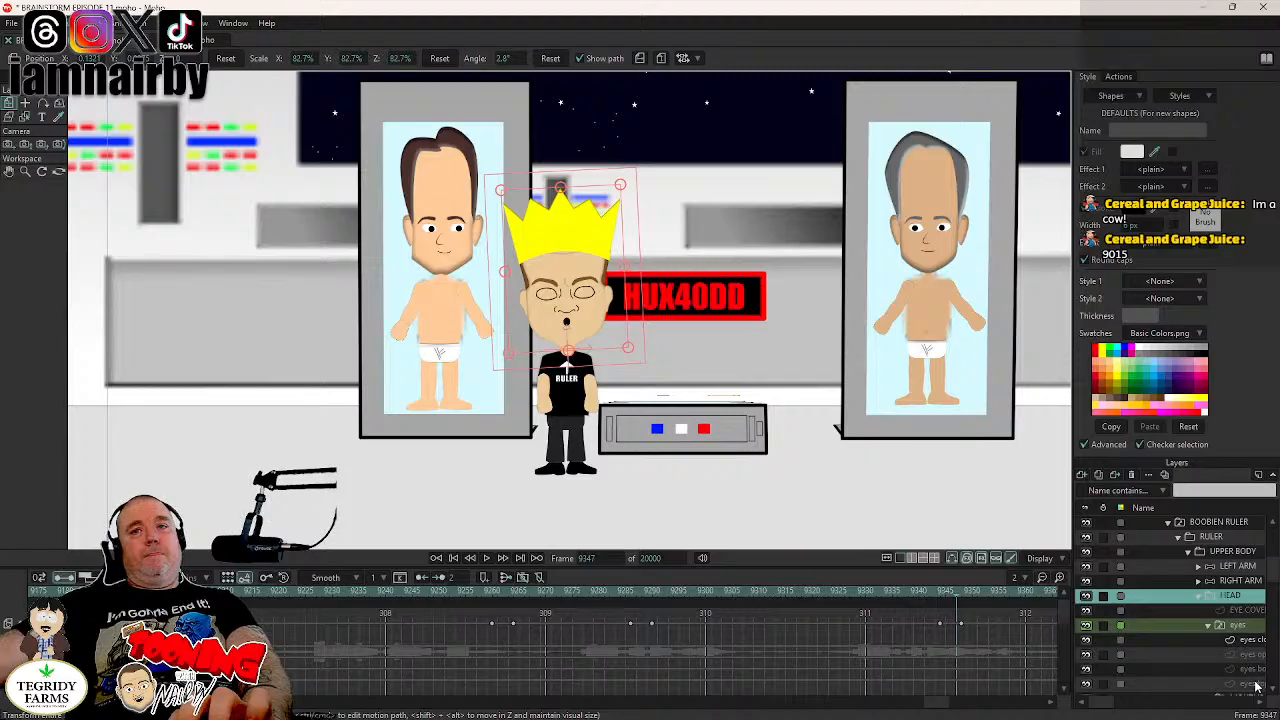
click(1258, 686)
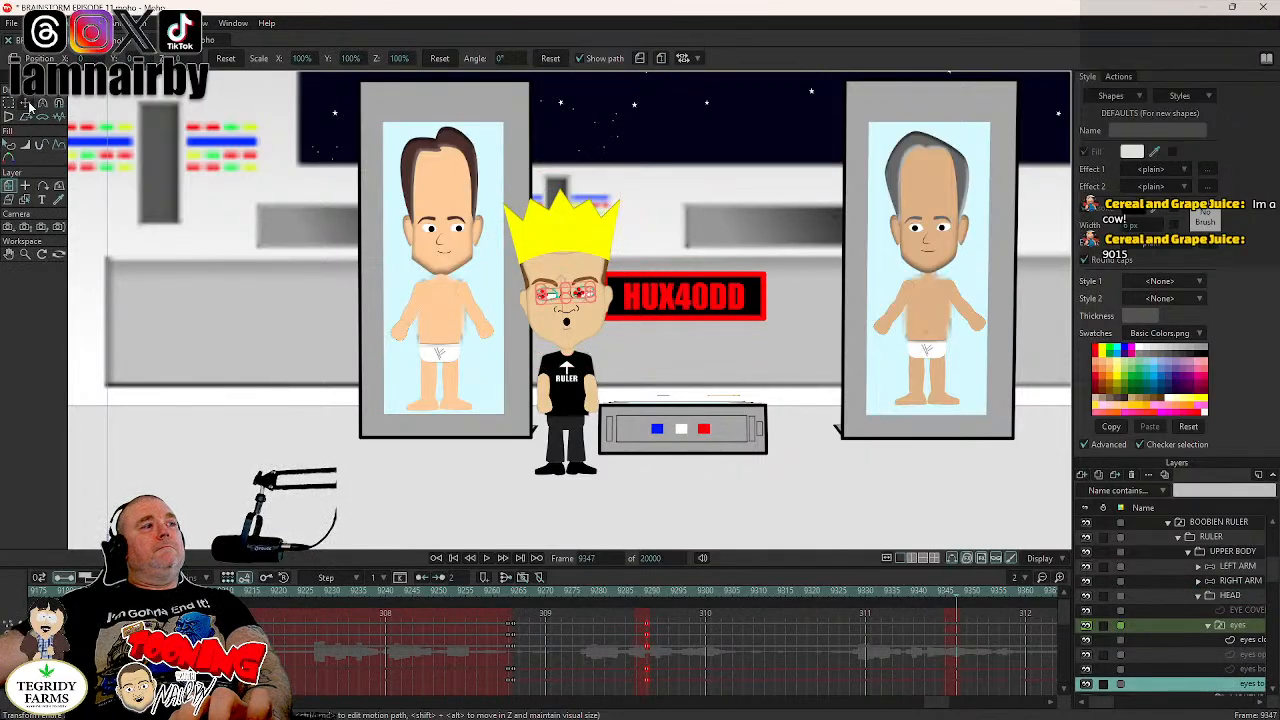
drag(525, 616, 516, 662)
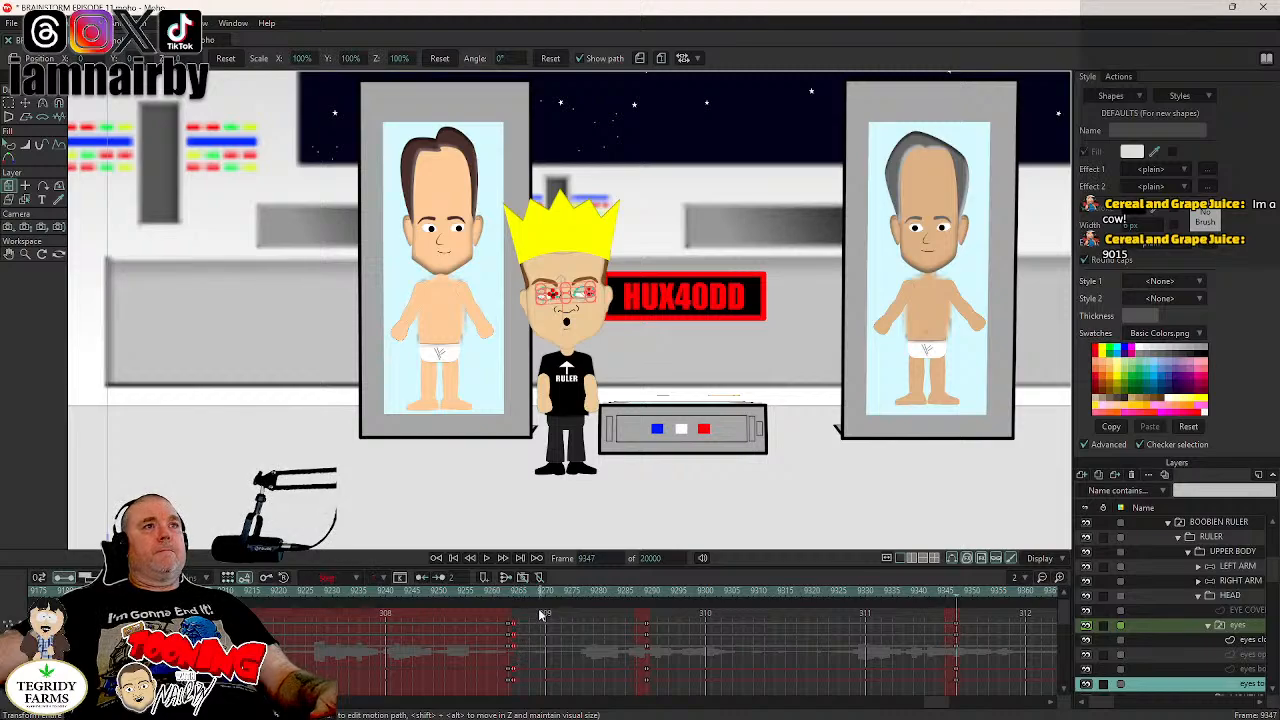
click(1225, 625)
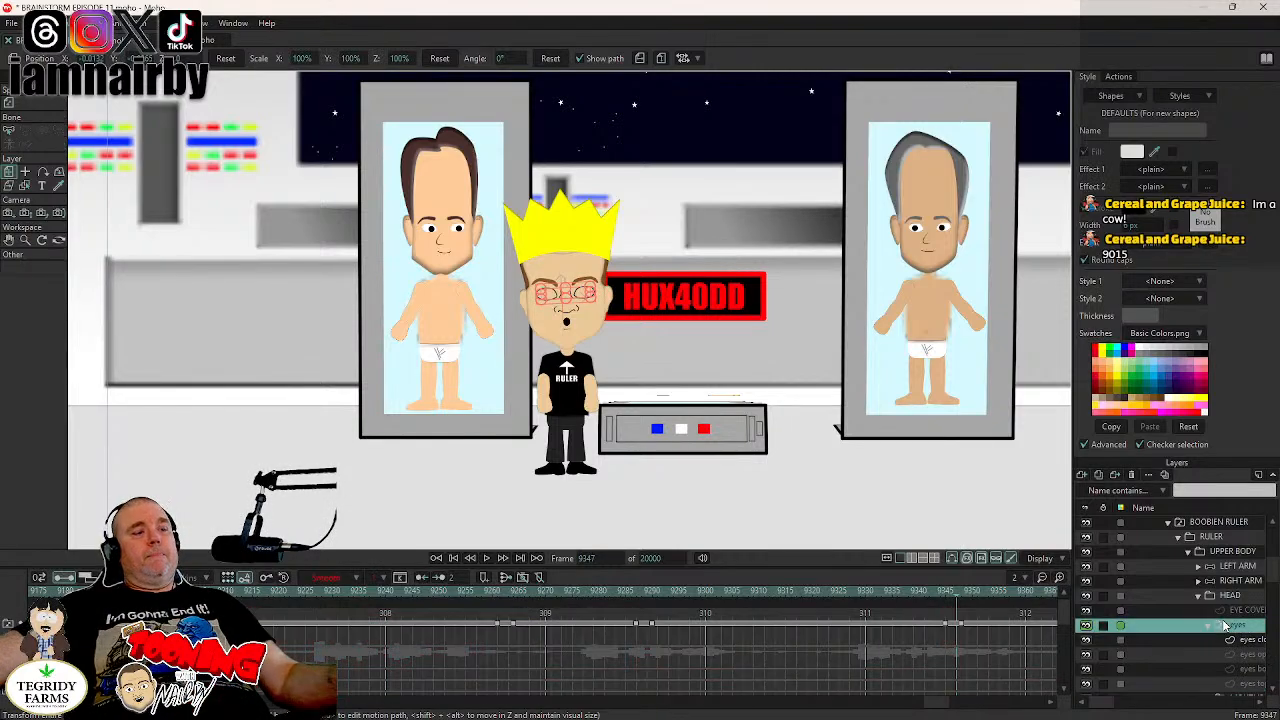
key(ctrl+s)
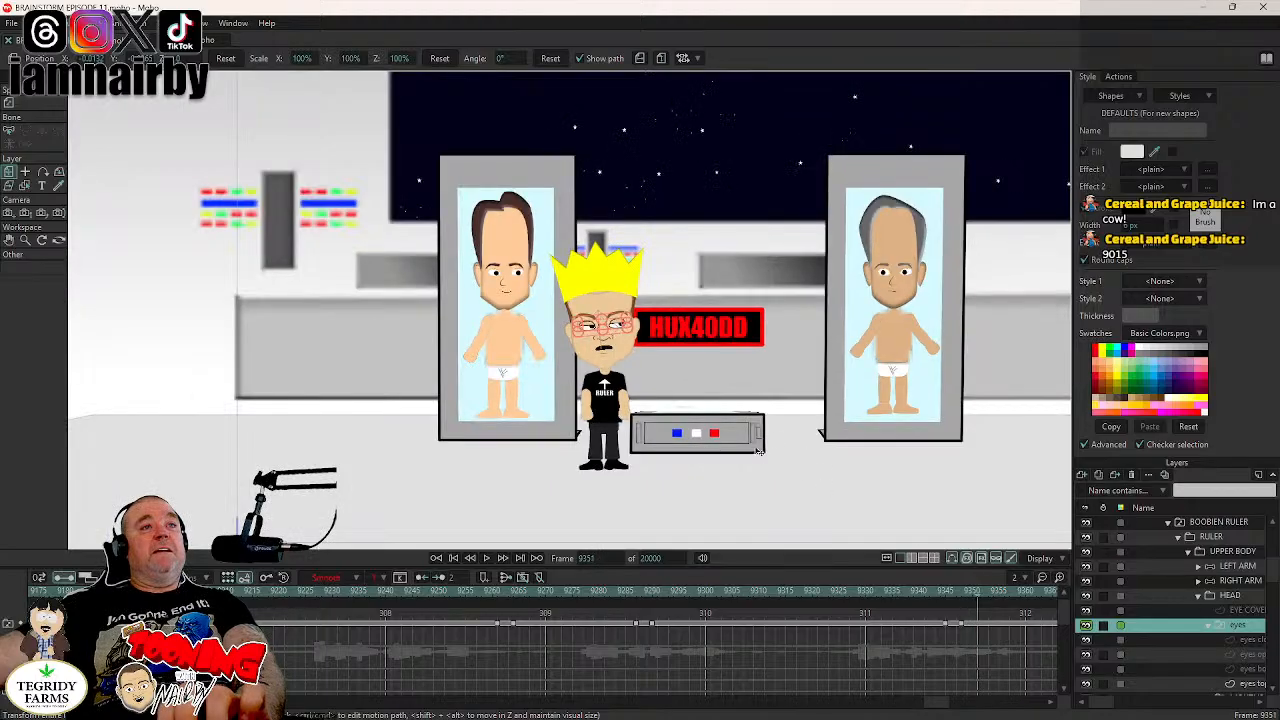
- Play the full scene from frame 9351 to about frame 9378 to review the ruler's new pose
scroll(760, 450, down, 4)
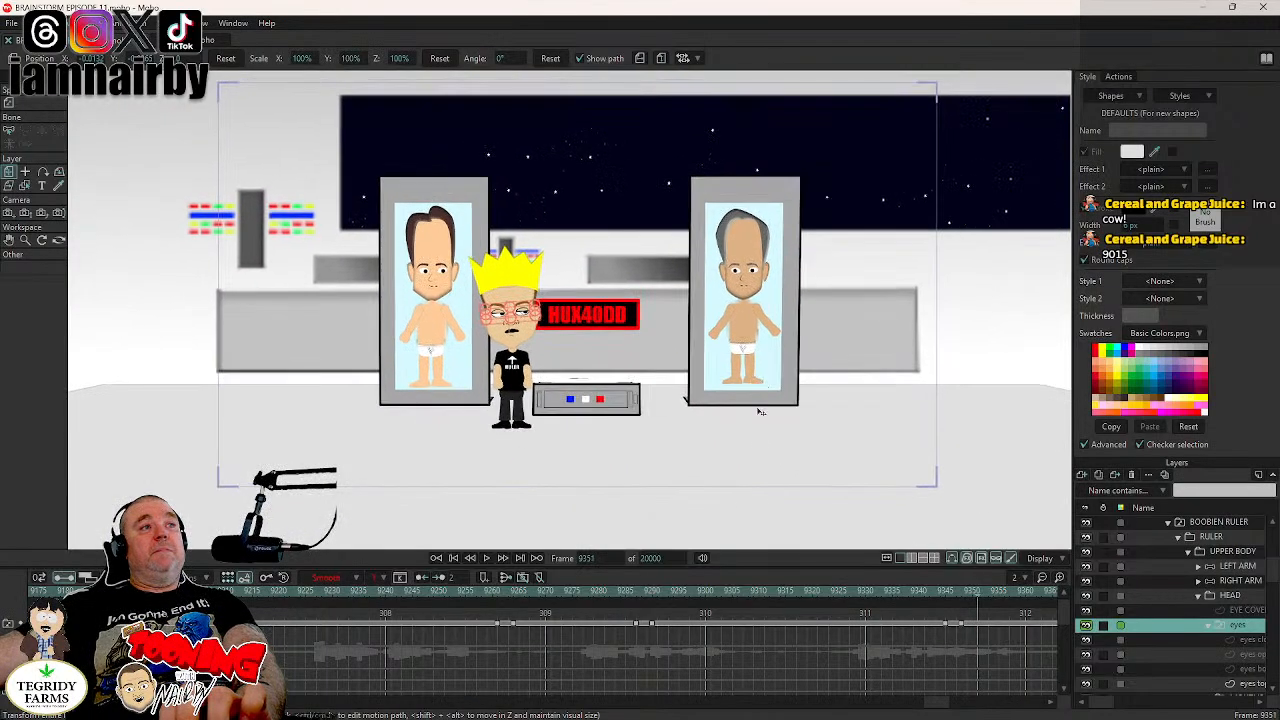
click(486, 558)
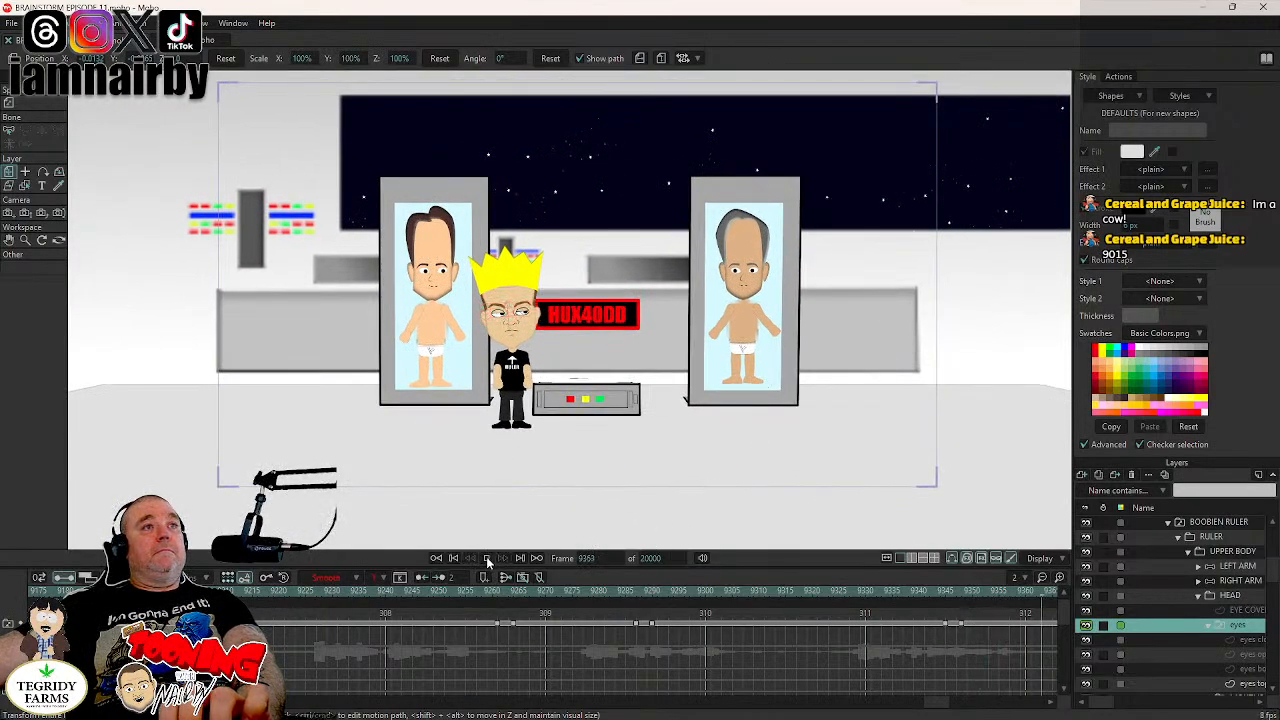
click(488, 558)
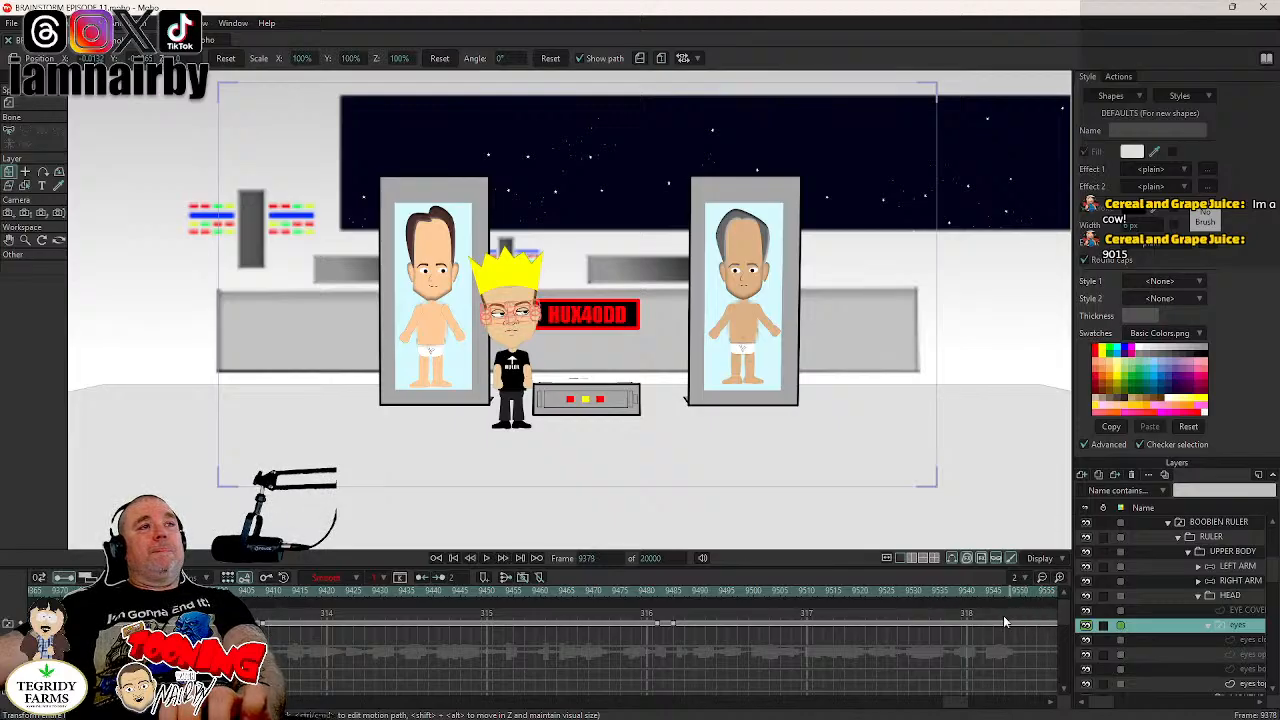
- Add a blink to the ruler's eyes layer, closing them from frame 9405 and opening them wide at frame 9408
click(245, 594)
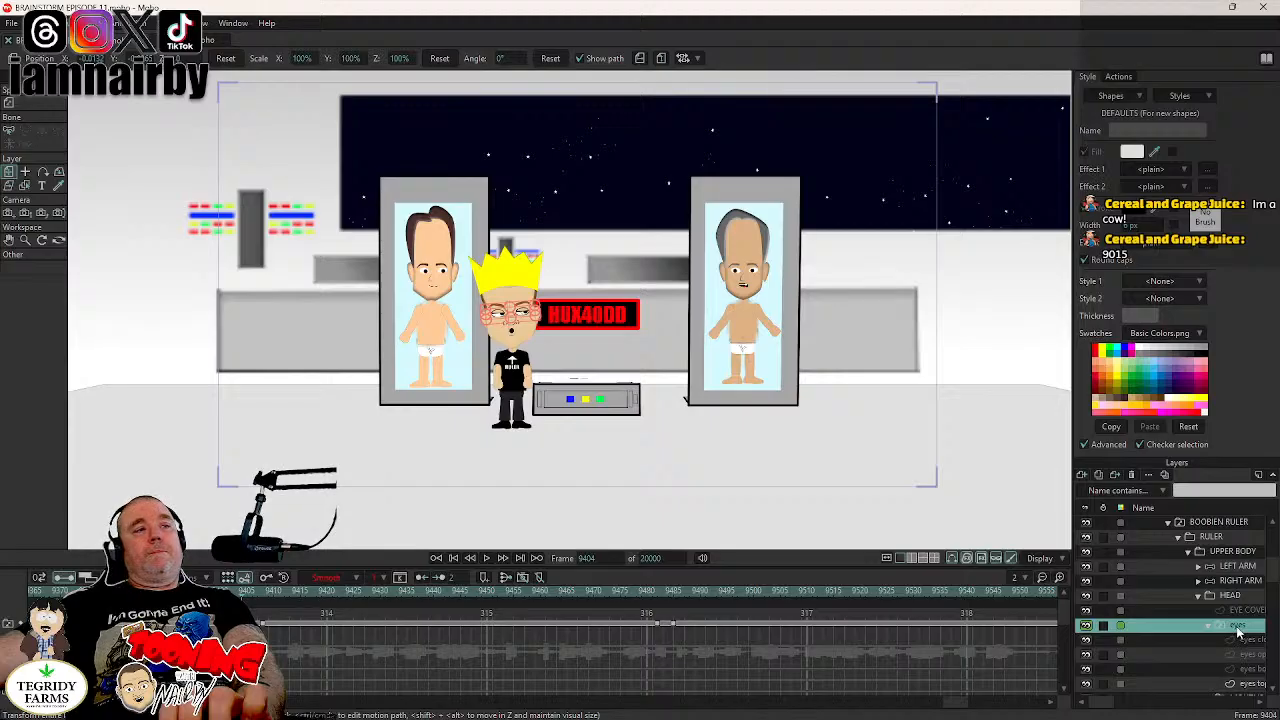
key(ctrl+Right)
key(ctrl+Right)
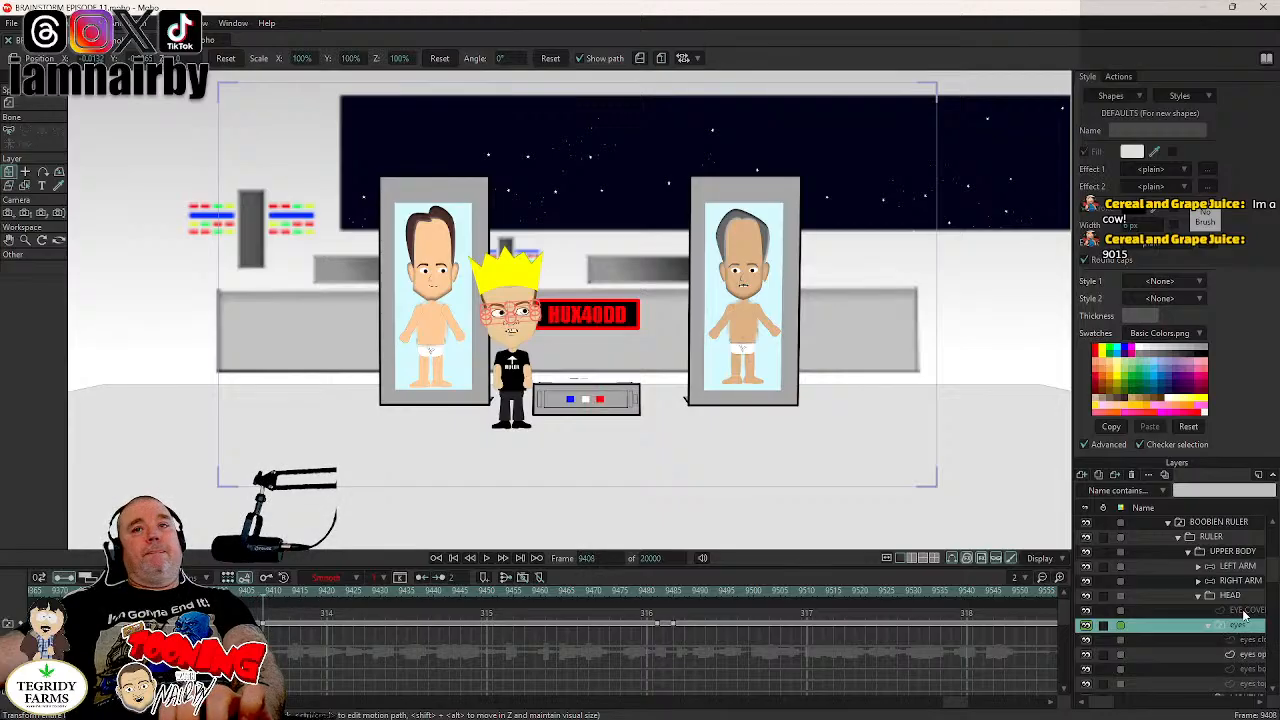
key(ctrl+Left)
key(ctrl+Left)
key(ctrl+Left)
key(ctrl+Left)
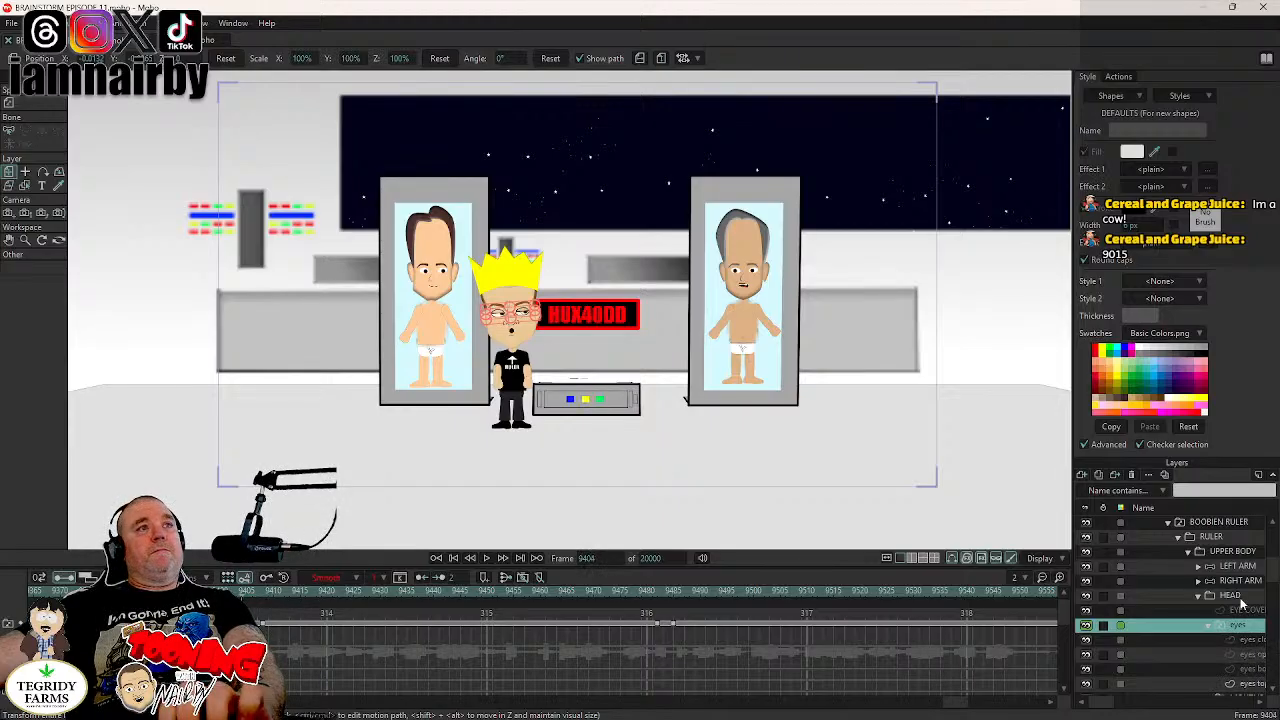
- Add a key holding the HEAD layer's current tilt at frame 9404, just before the blink
click(1238, 597)
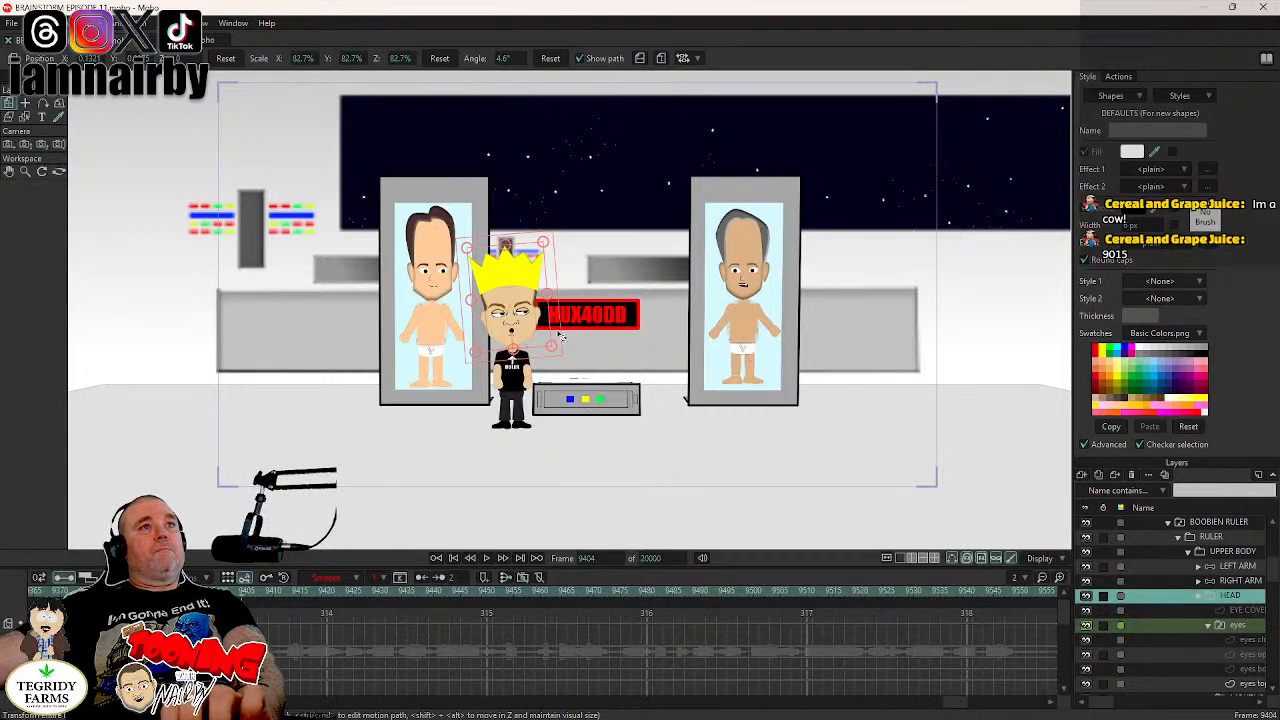
key(ctrl+Right)
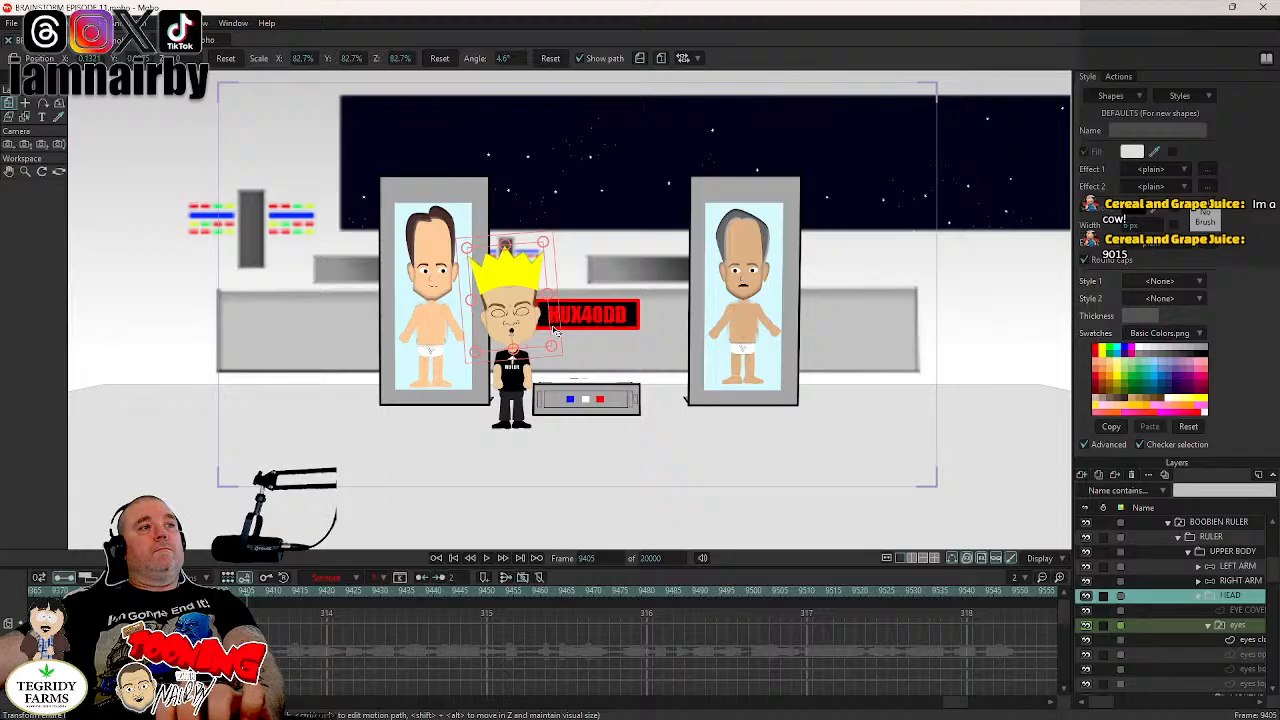
key(ctrl+Right)
key(ctrl+Right)
key(ctrl+Right)
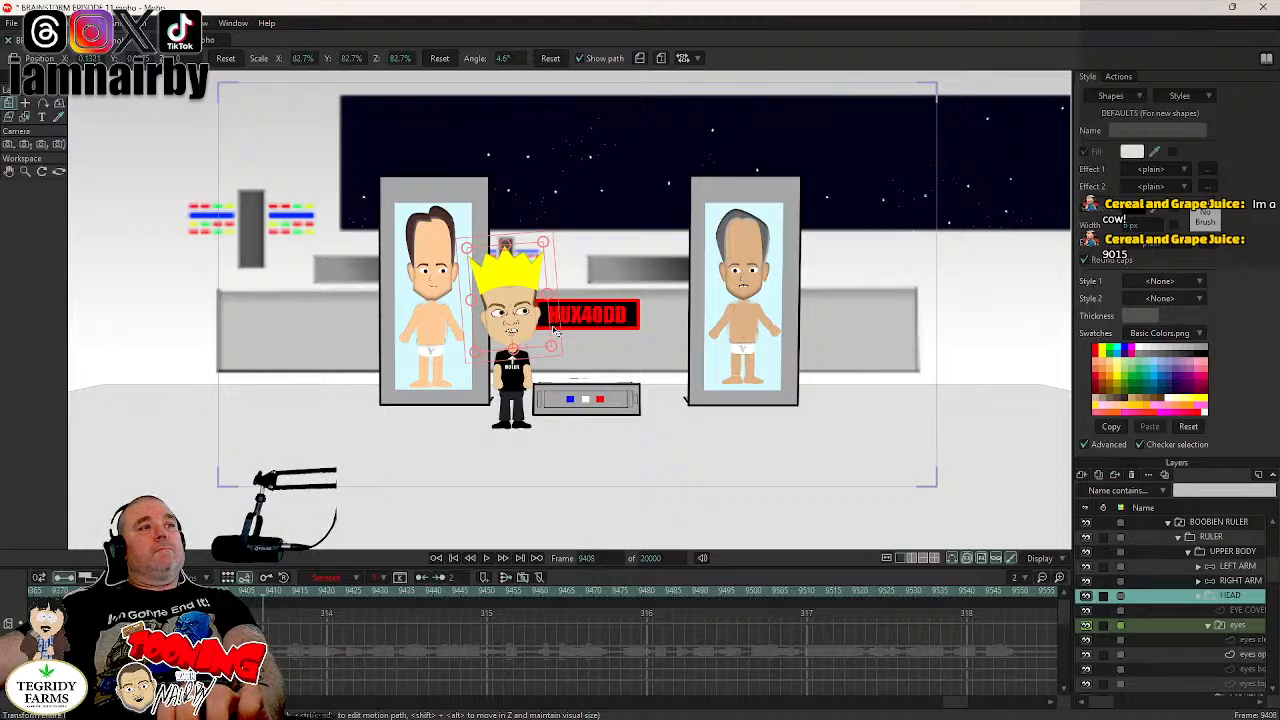
key(ctrl+Left)
key(ctrl+Left)
key(ctrl+Left)
key(ctrl+Left)
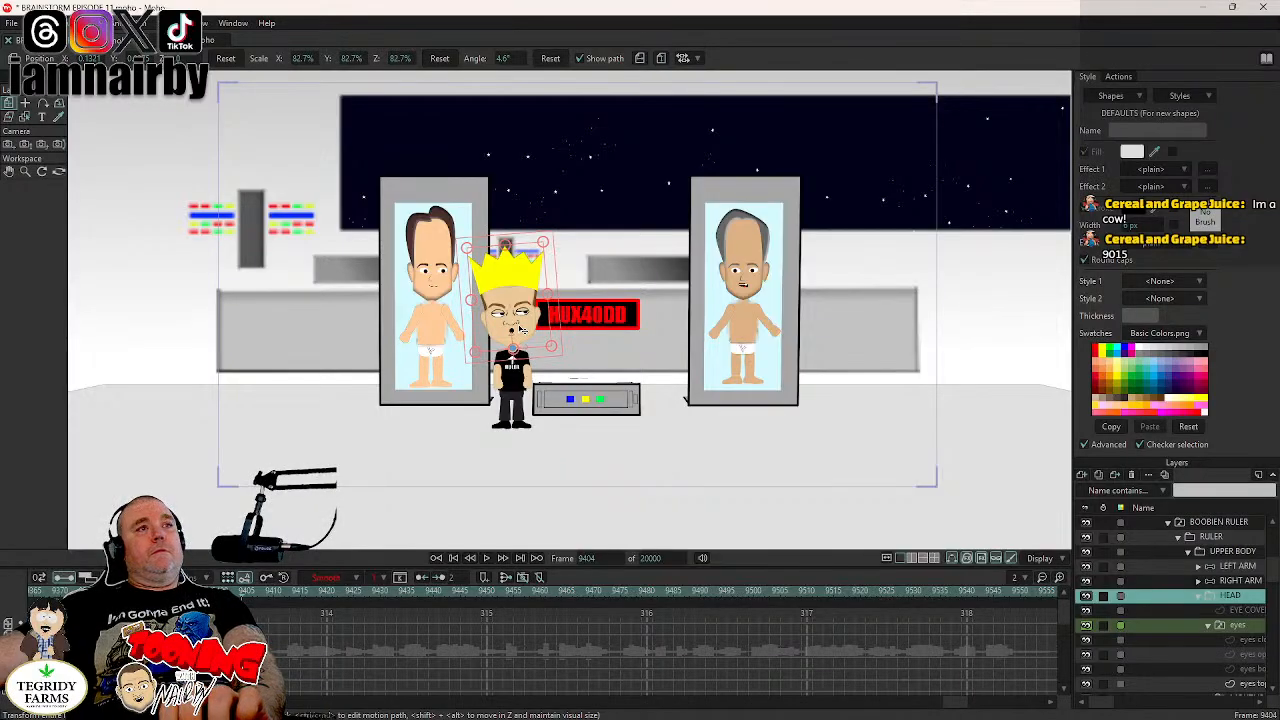
- Rotate the HEAD layer to -3.8° at frame 9408 so the ruler's head tilts toward the HUX40DD sign, and save the project
key(ctrl+Right)
key(ctrl+Right)
key(ctrl+Right)
key(ctrl+Right)
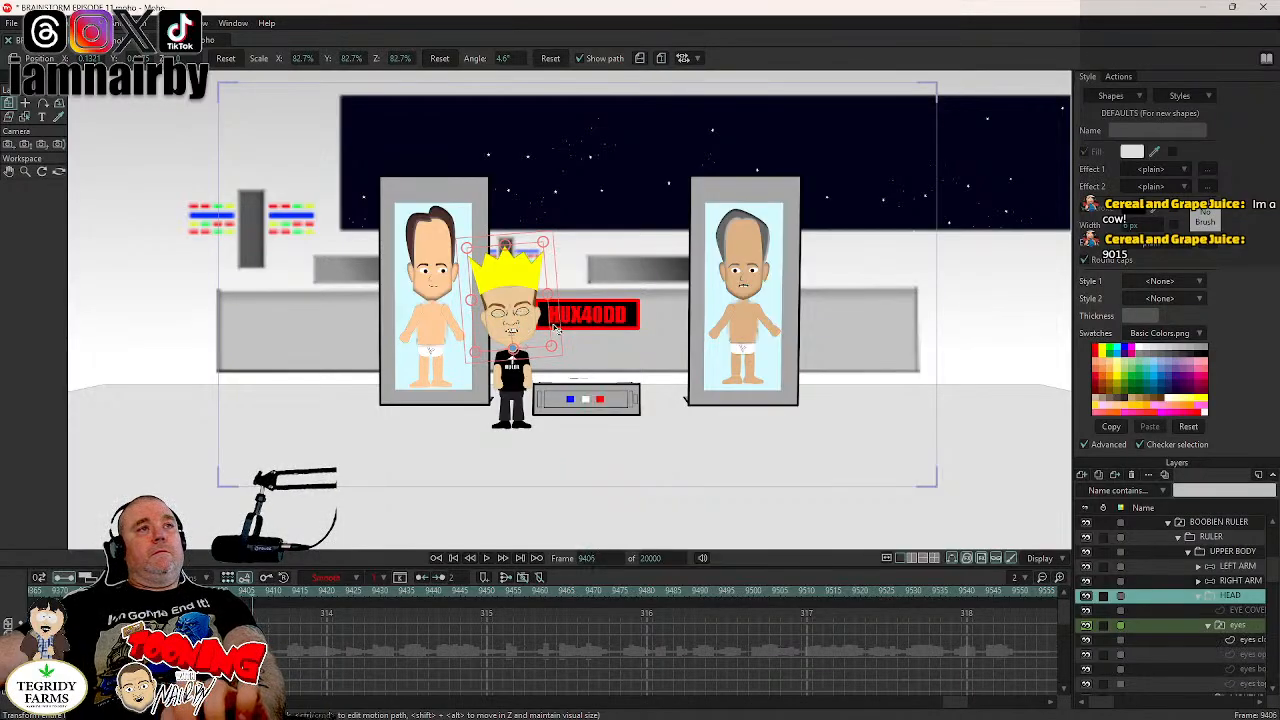
drag(554, 323, 522, 395)
scroll(522, 395, up, 5)
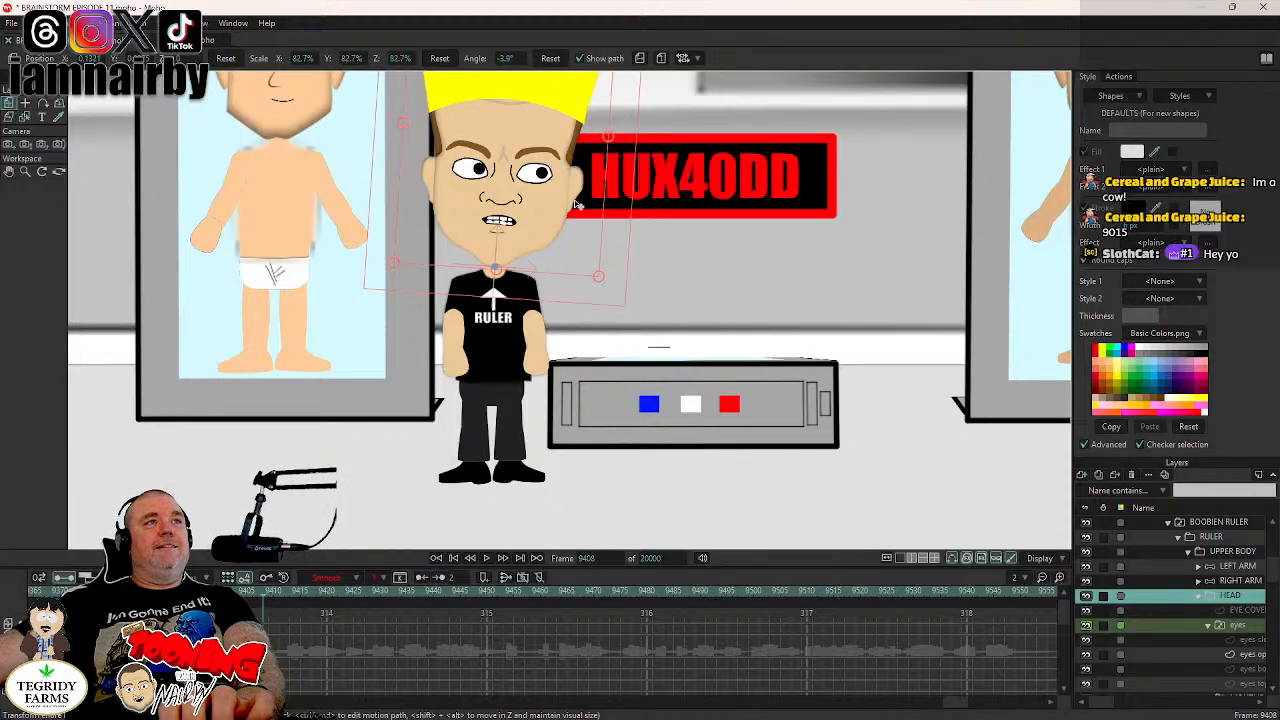
drag(640, 210, 648, 273)
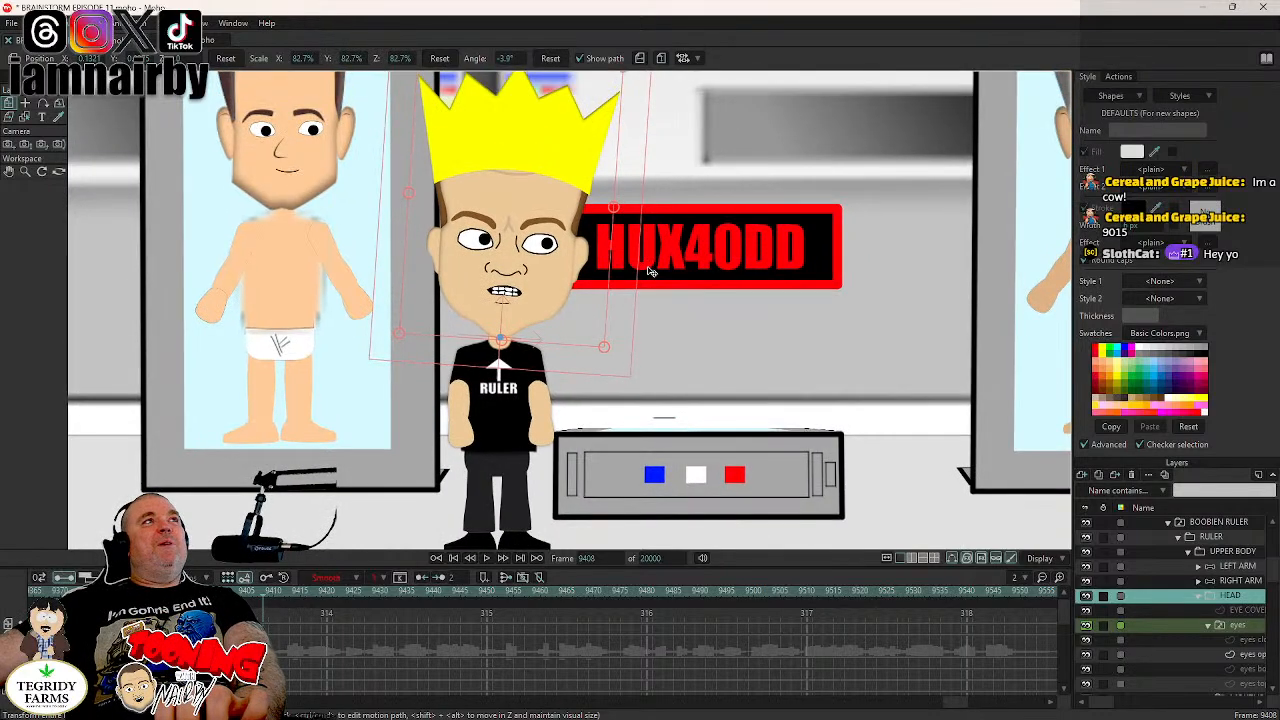
scroll(648, 273, down, 1)
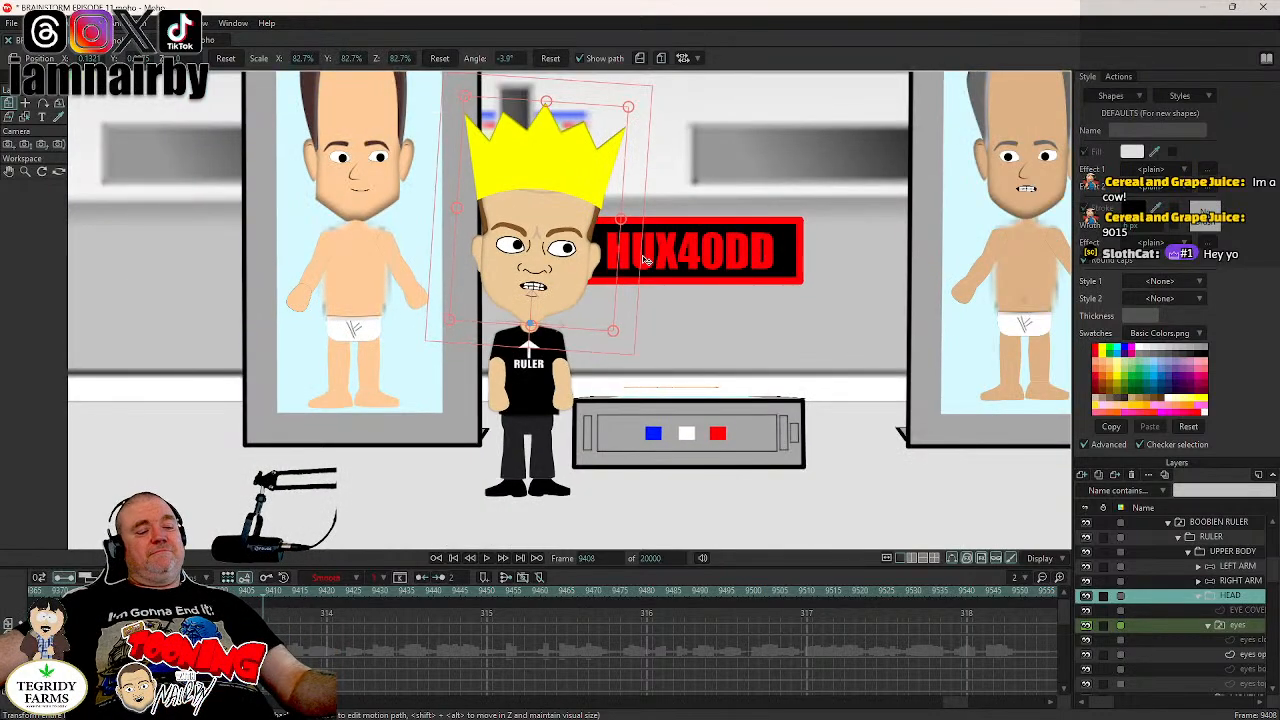
key(ctrl+s)
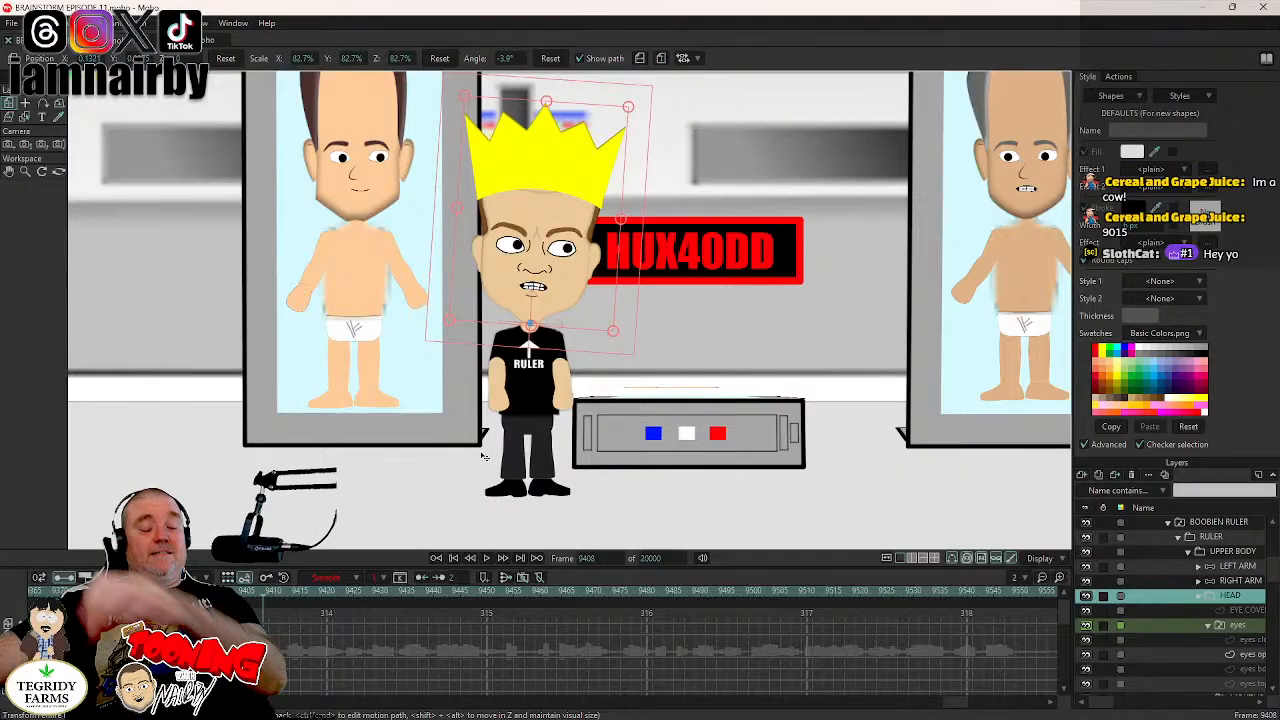
scroll(616, 295, down, 4)
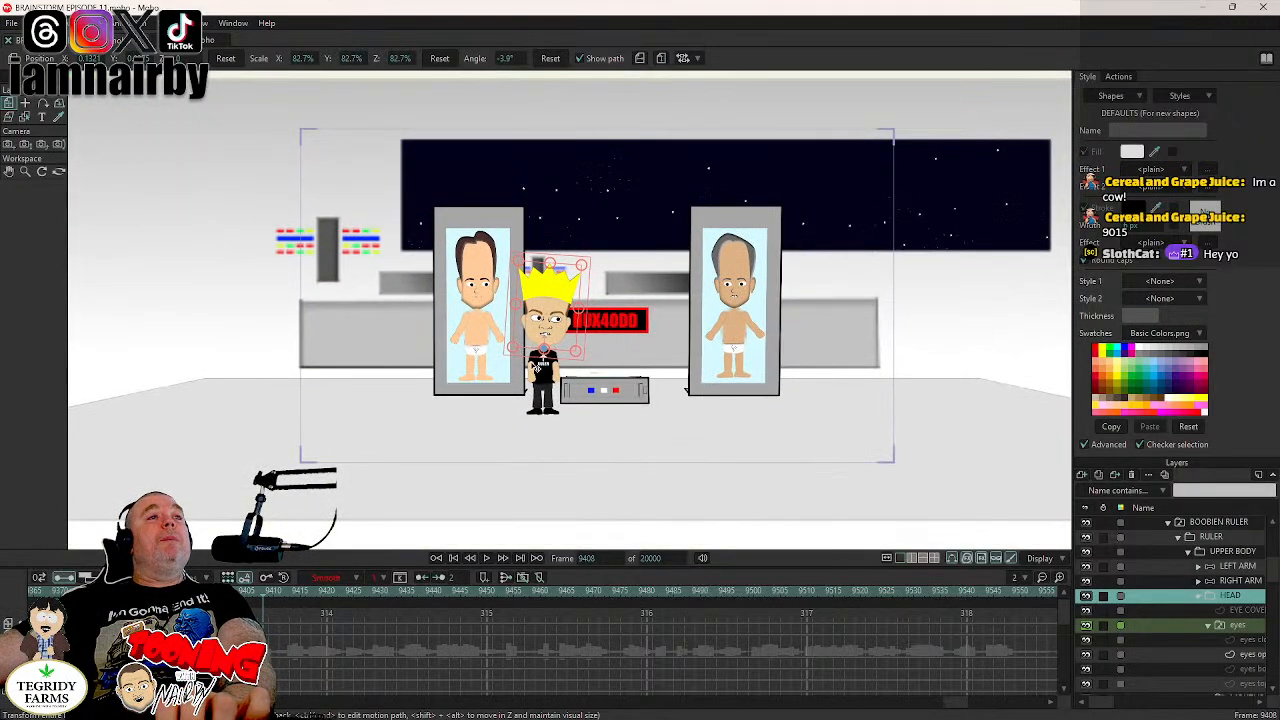
scroll(538, 362, up, 3)
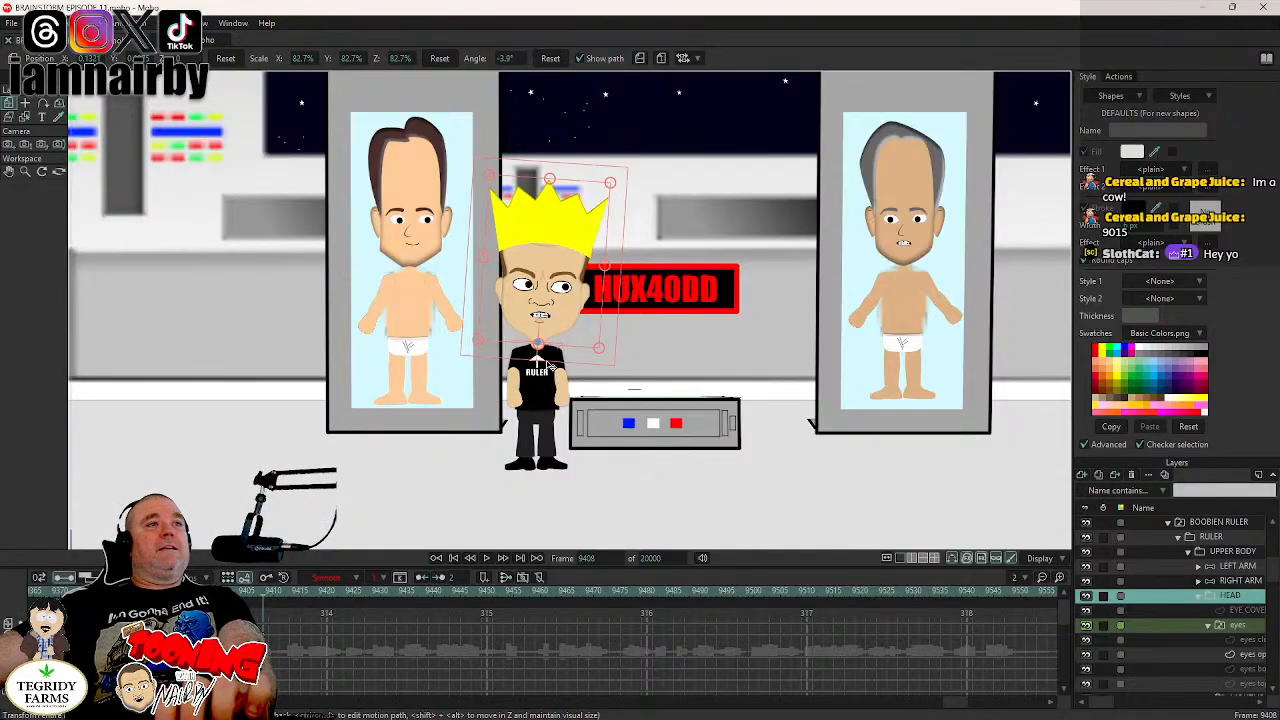
scroll(548, 366, down, 1)
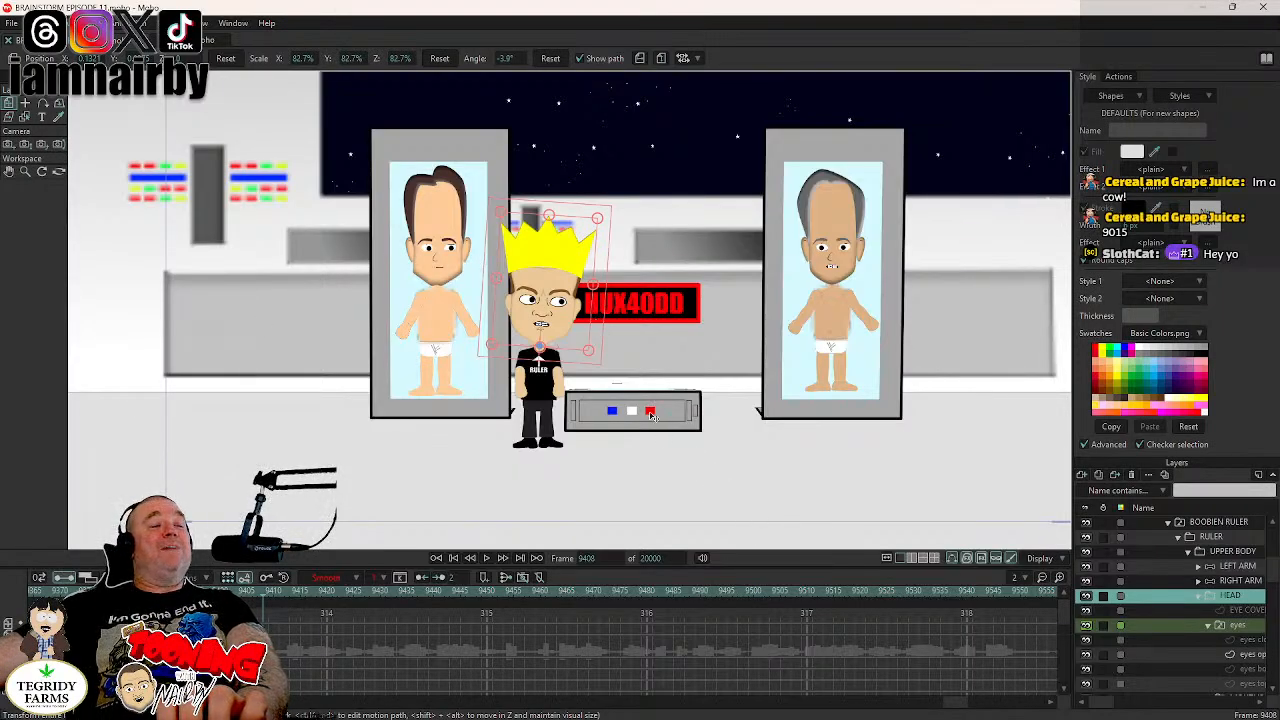
scroll(622, 361, up, 2)
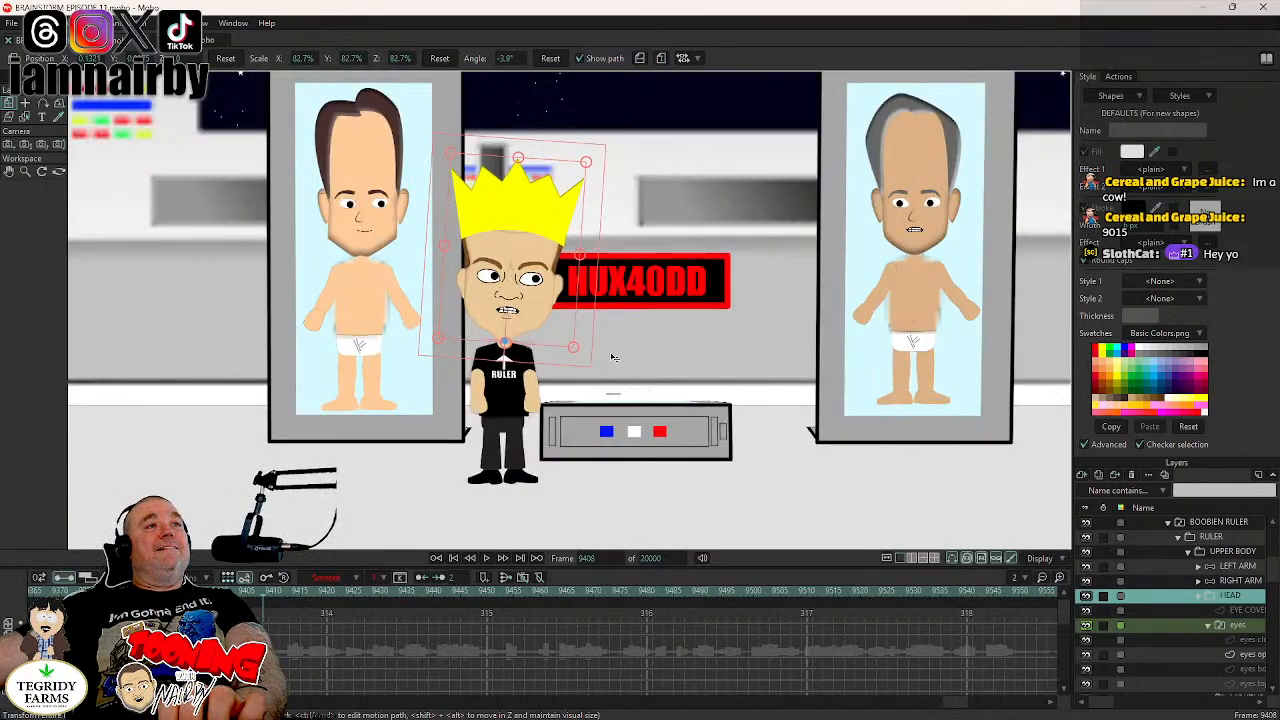
- Move the HEAD layer slightly down and toward the HUX40DD sign at frame 9407, to about X 0.152, and save the project
key(Left)
key(Left)
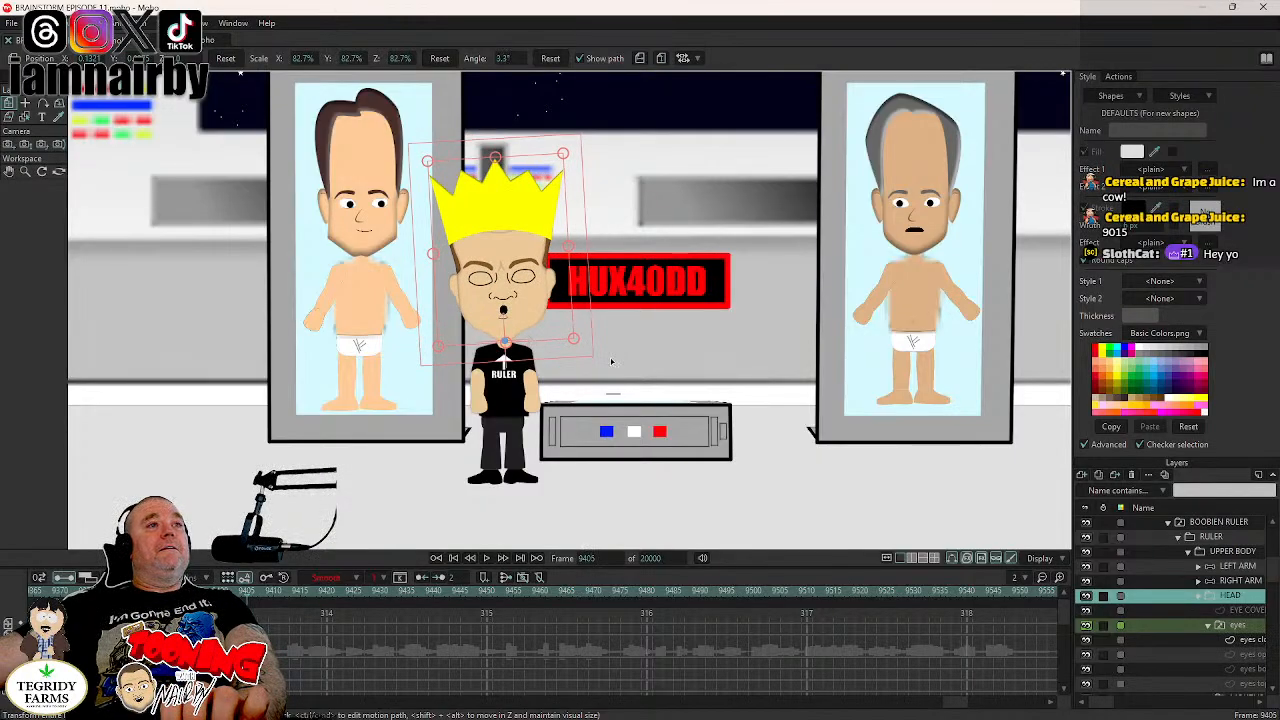
key(Right)
key(Right)
key(Right)
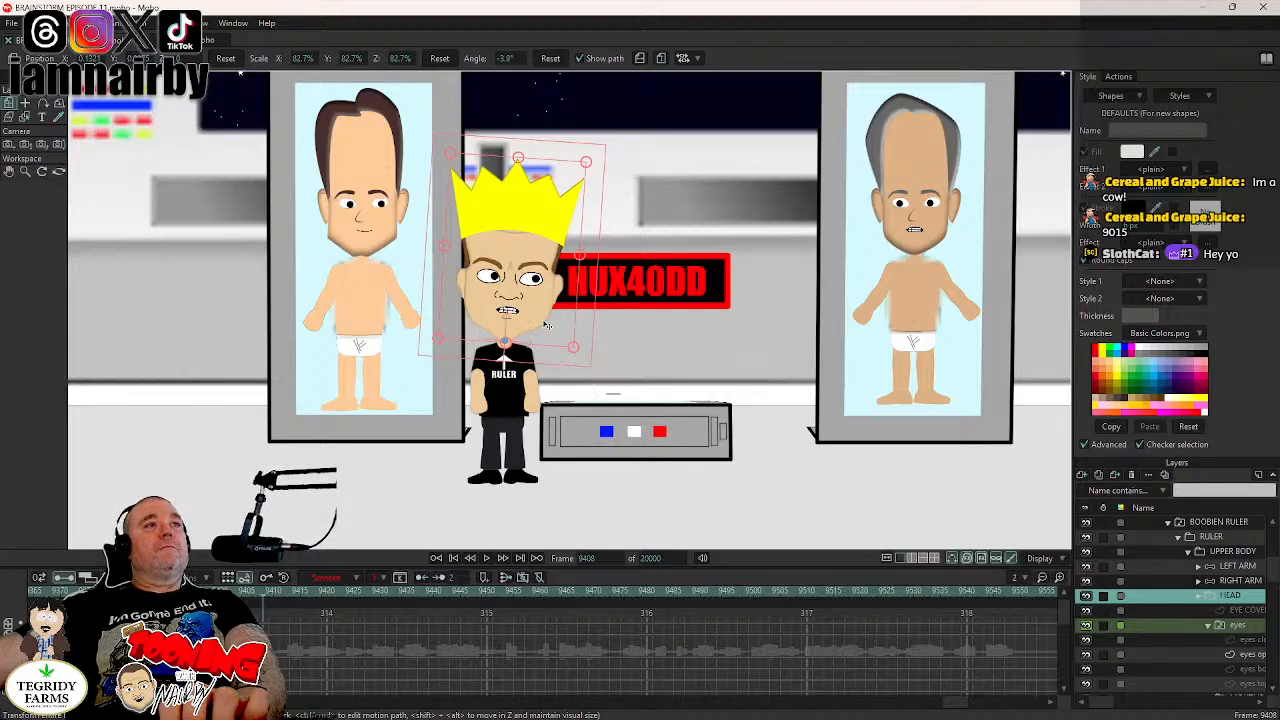
key(Left)
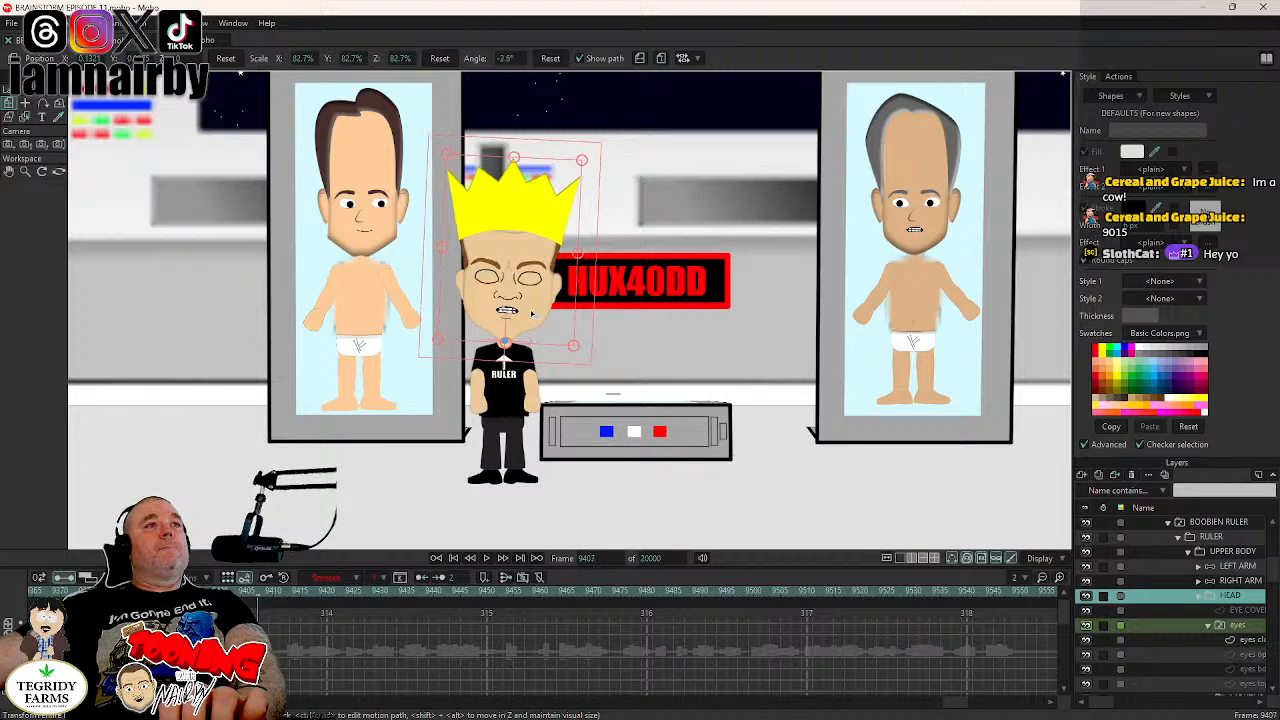
drag(531, 314, 538, 322)
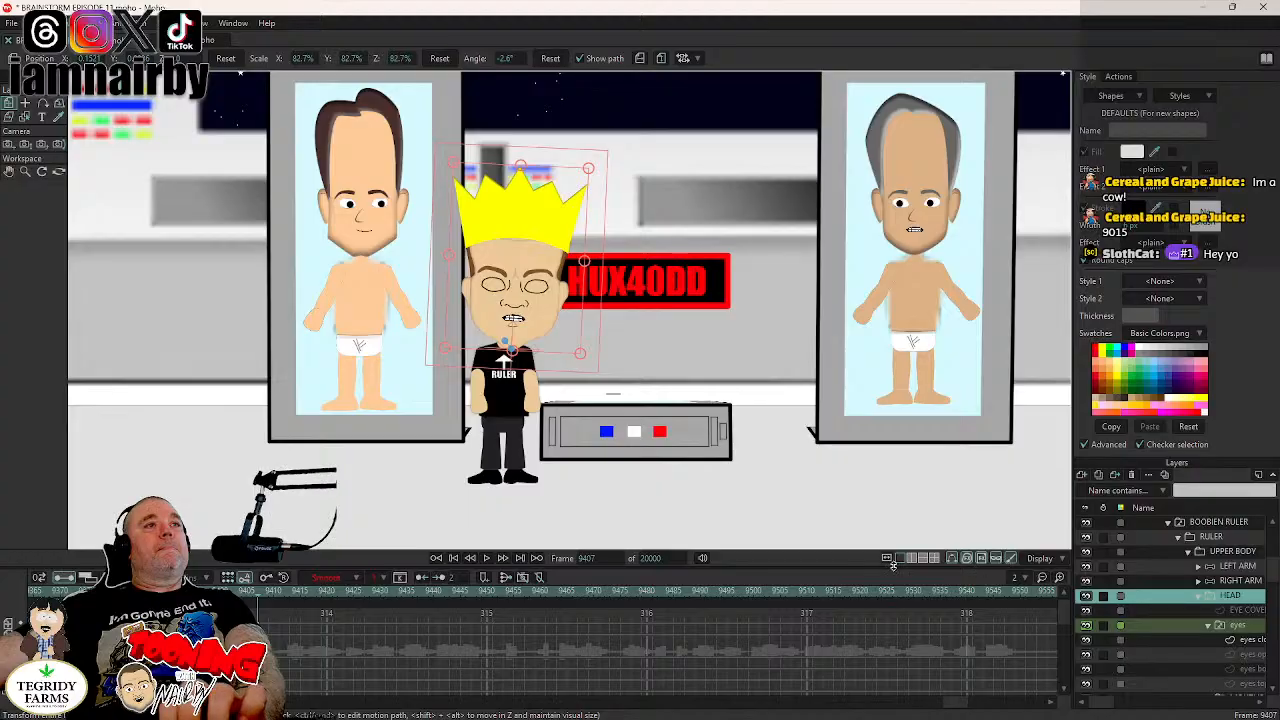
key(Right)
key(Right)
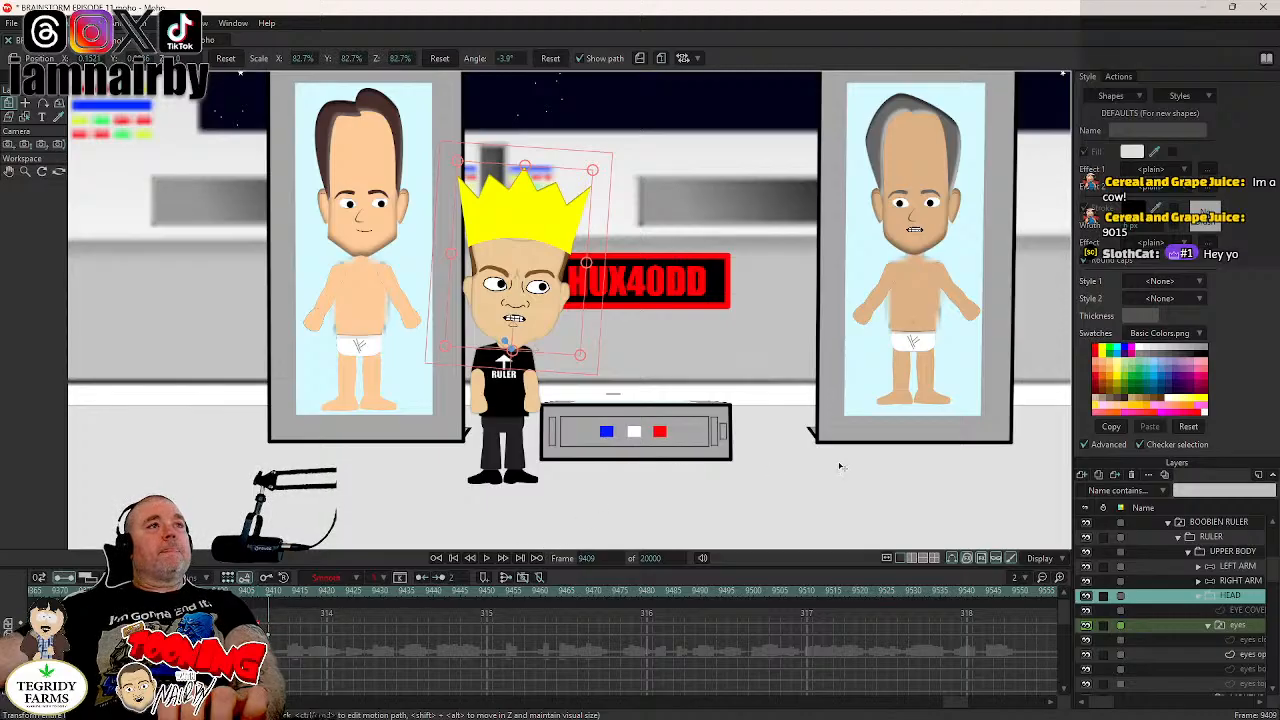
key(ctrl+s)
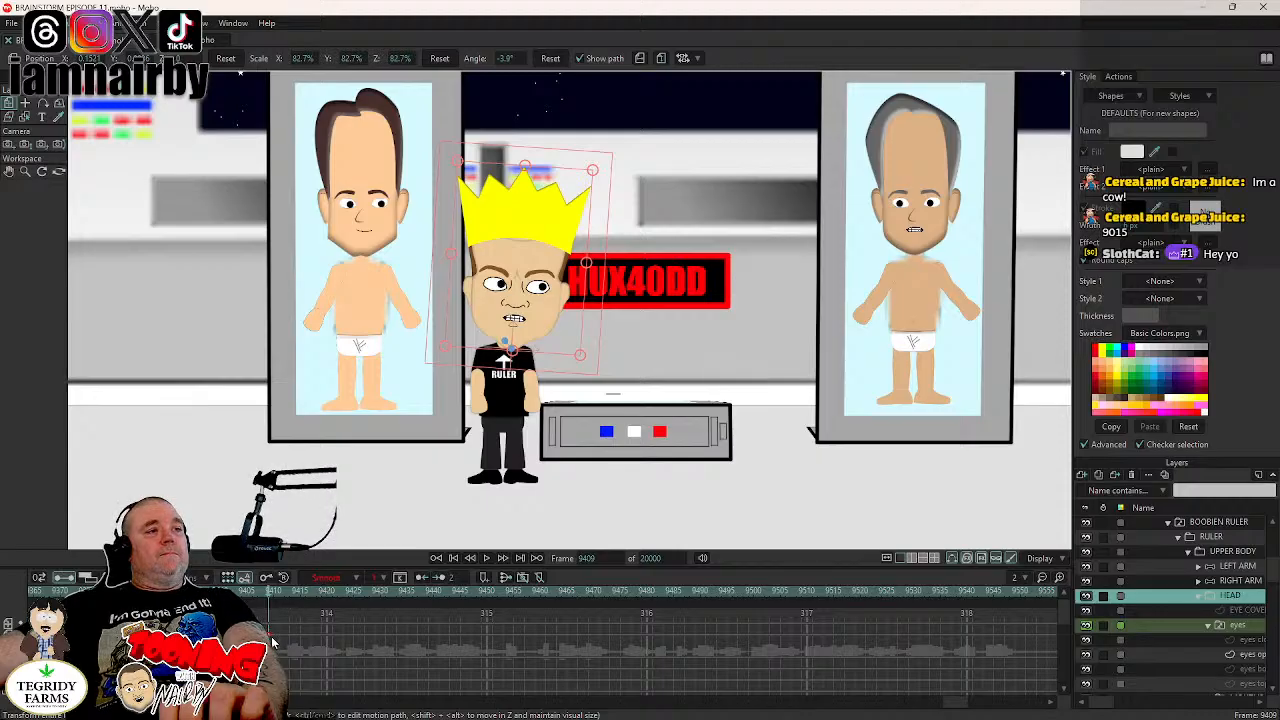
- Shift the HEAD layer's latest rotation key to frame 9410 and save the project
drag(269, 636, 273, 636)
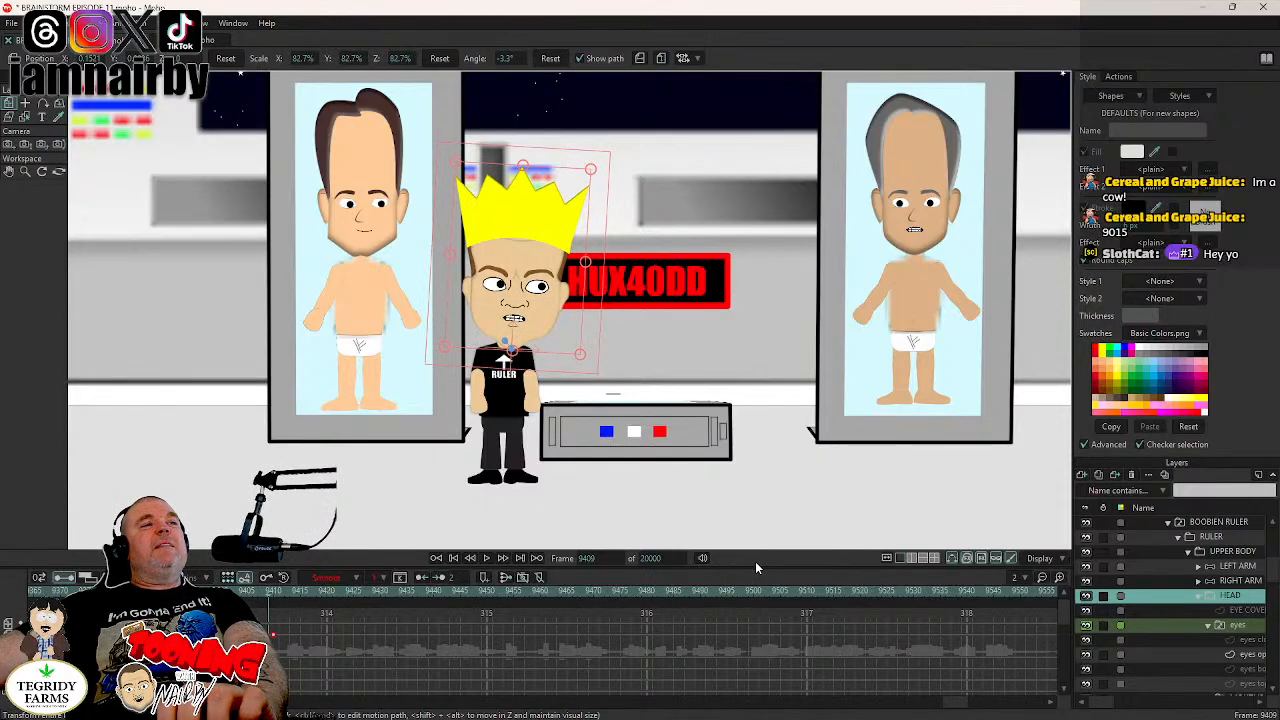
key(ctrl+s)
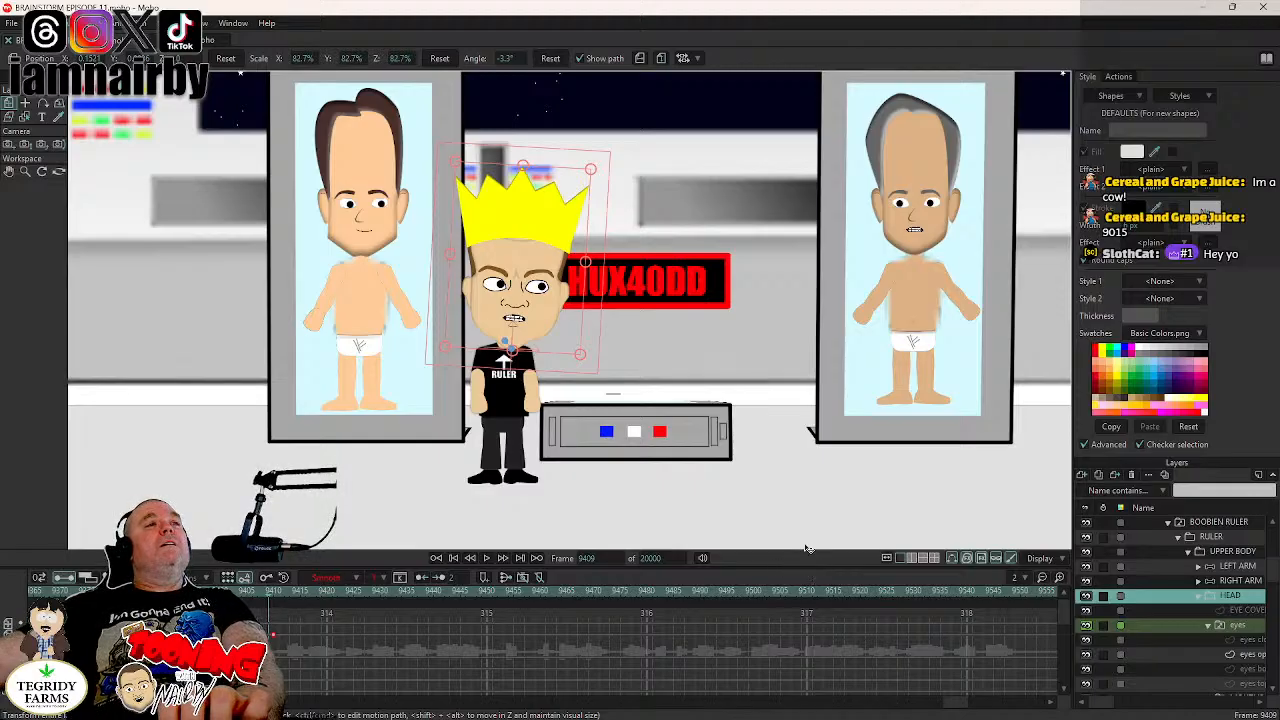
- Hold the current poses of the LEFT ARM and RIGHT ARM layers at frame 9404, using the Manipulate Bones tool
scroll(617, 331, down, 1)
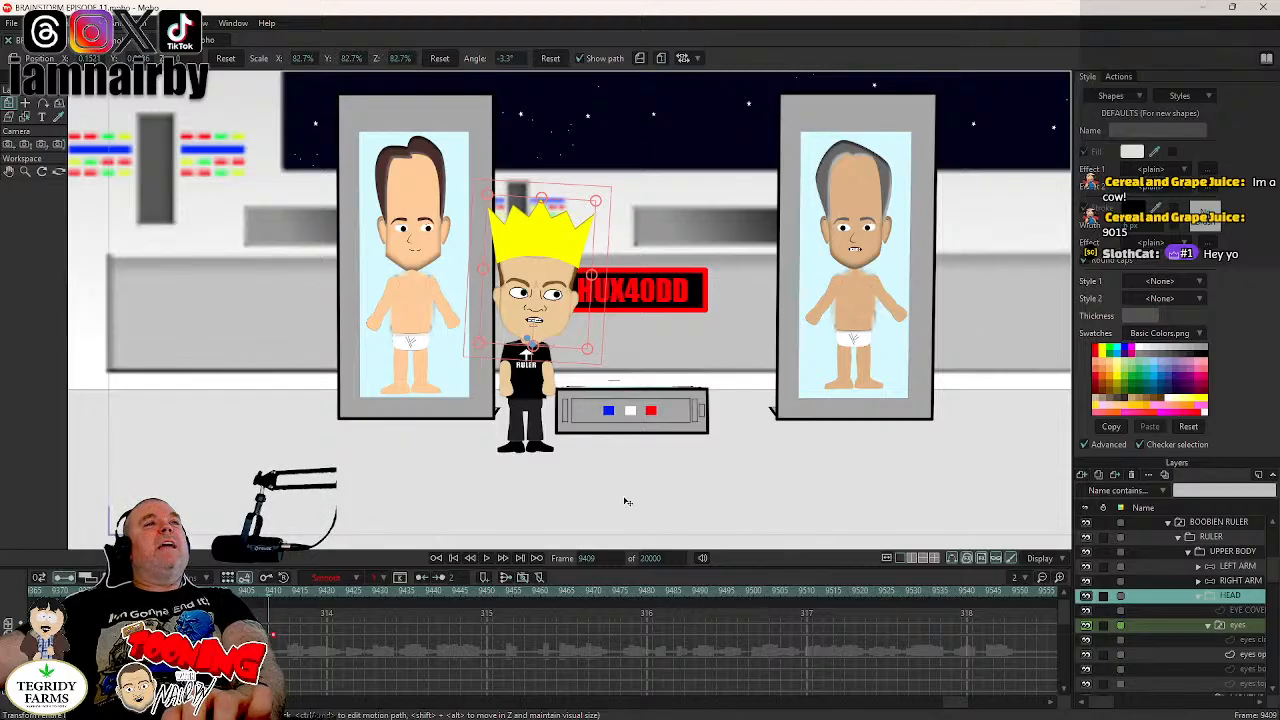
scroll(744, 524, up, 1)
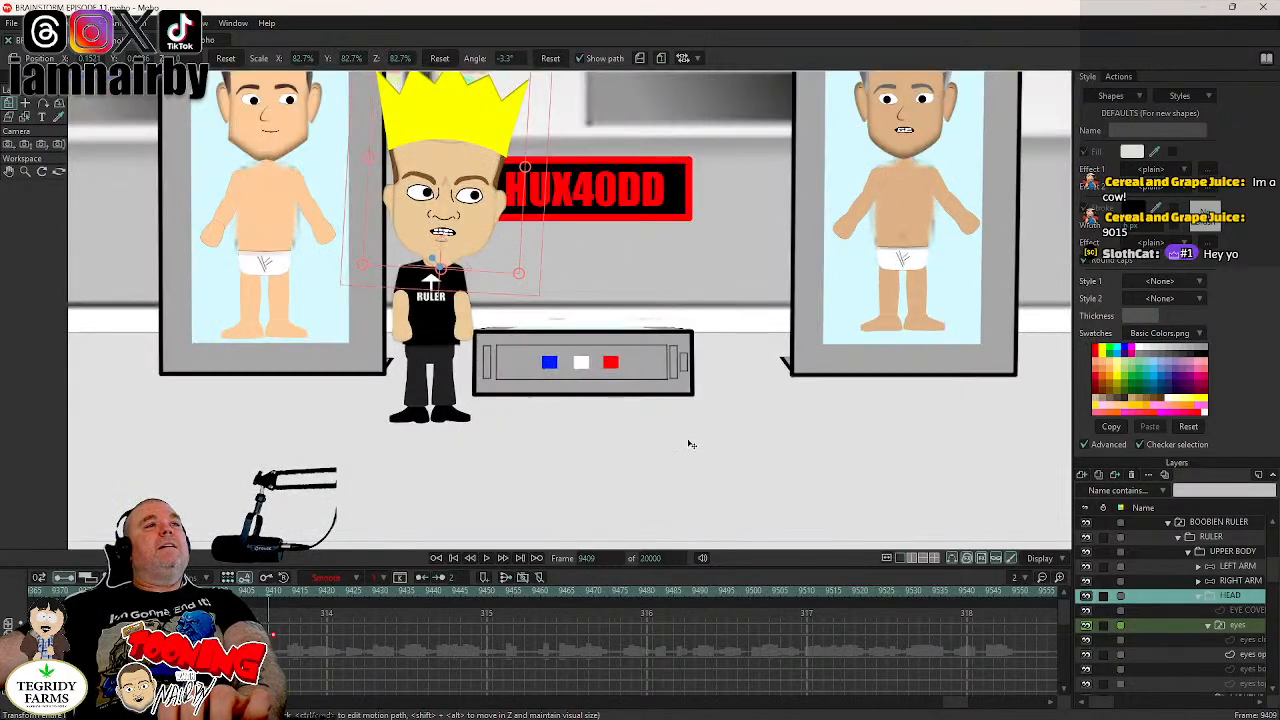
scroll(708, 318, up, 2)
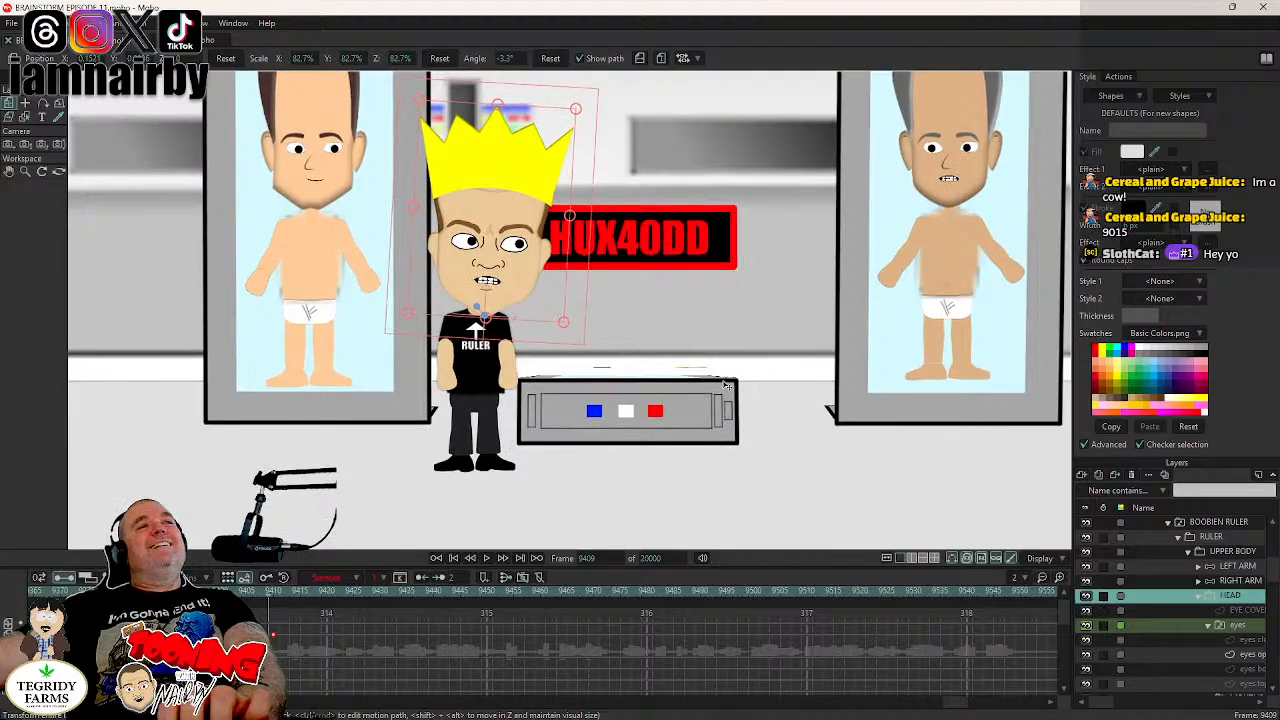
scroll(994, 486, down, 1)
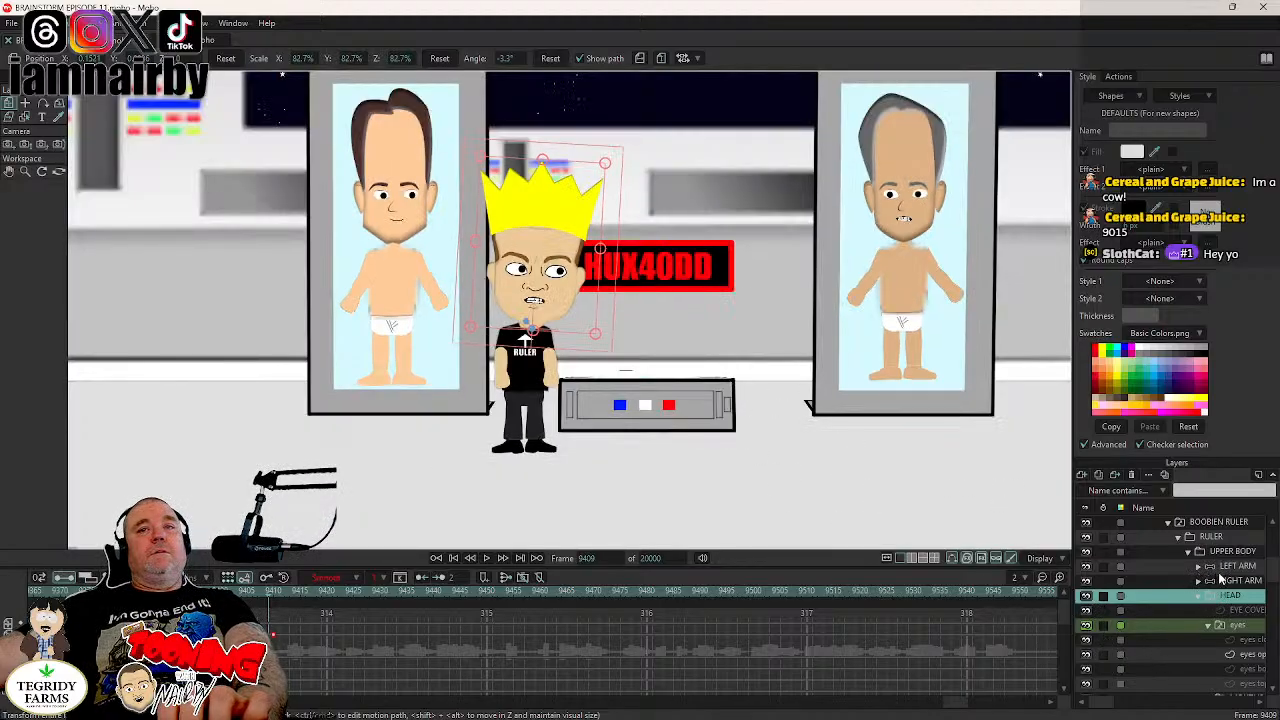
click(1225, 567)
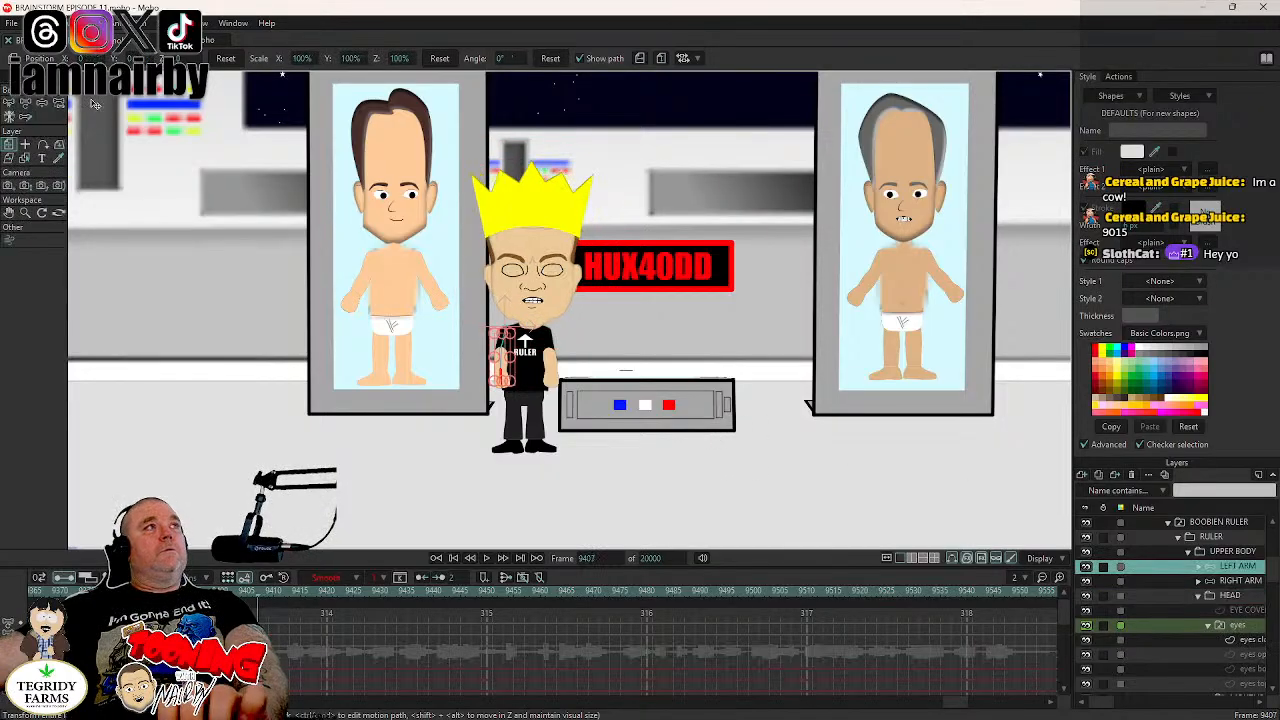
key(Left)
key(Left)
key(Left)
click(42, 104)
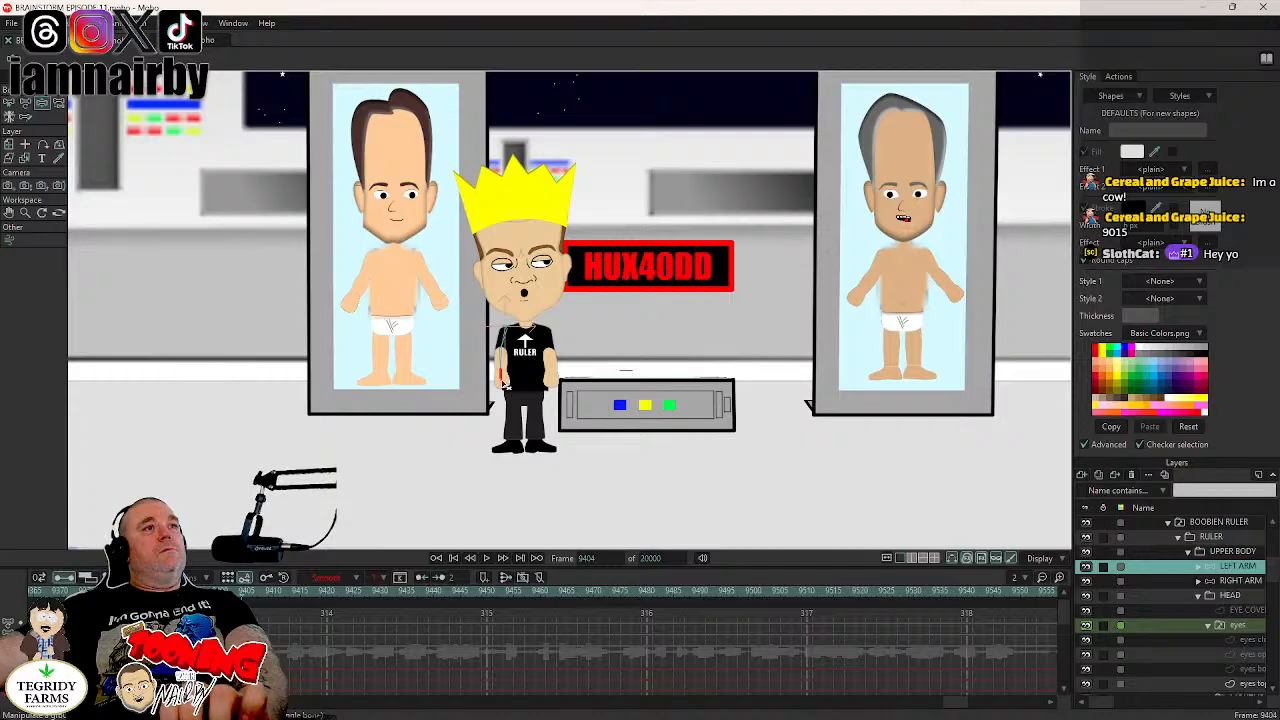
click(1232, 581)
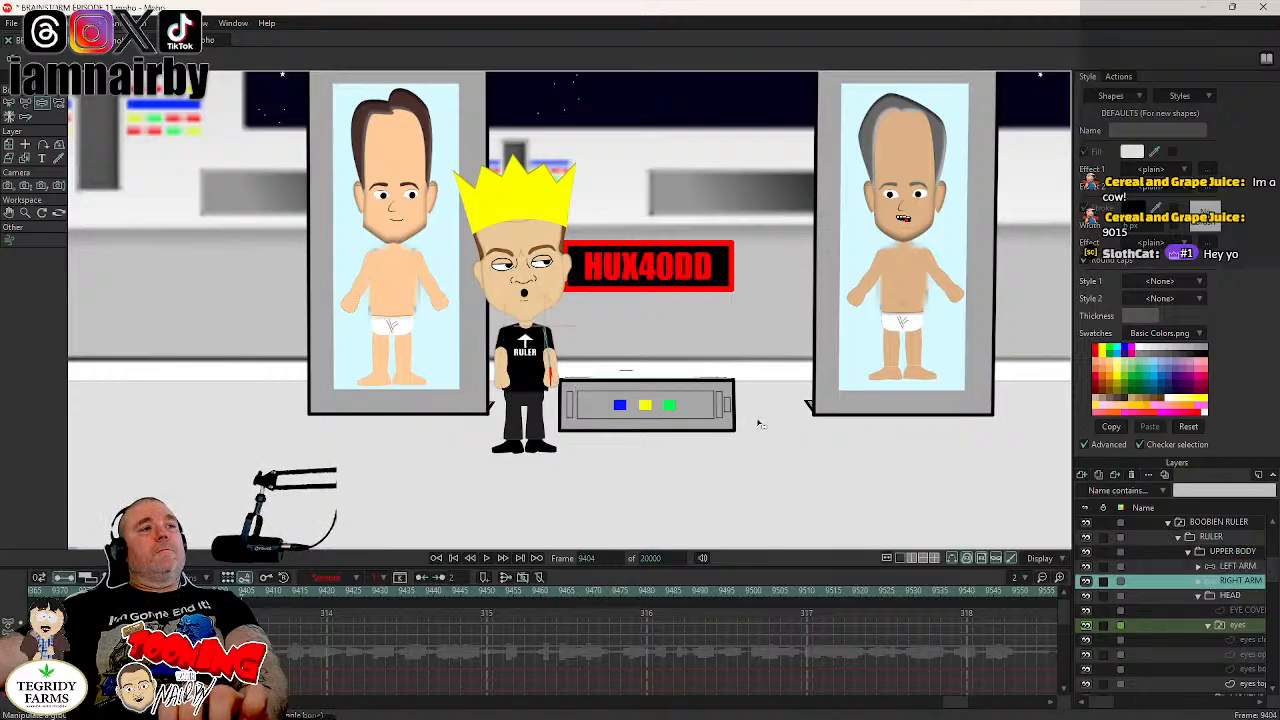
- Bend the ruler's right and left arms at frame 9408 so the elbows point outward and the hands rise, and save the project
key(Right)
key(Right)
key(Right)
key(Right)
mouse_move(549, 389)
mouse_down()
mouse_move(553, 356)
mouse_move(550, 366)
mouse_up()
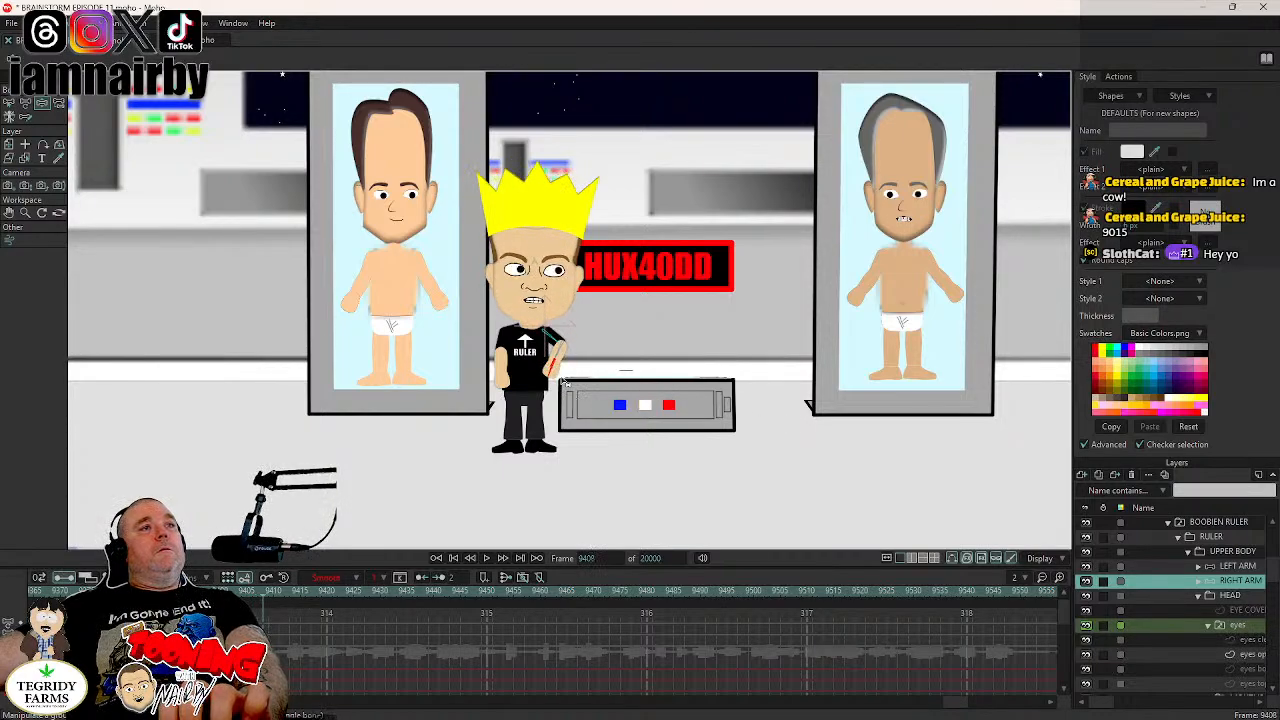
click(1224, 567)
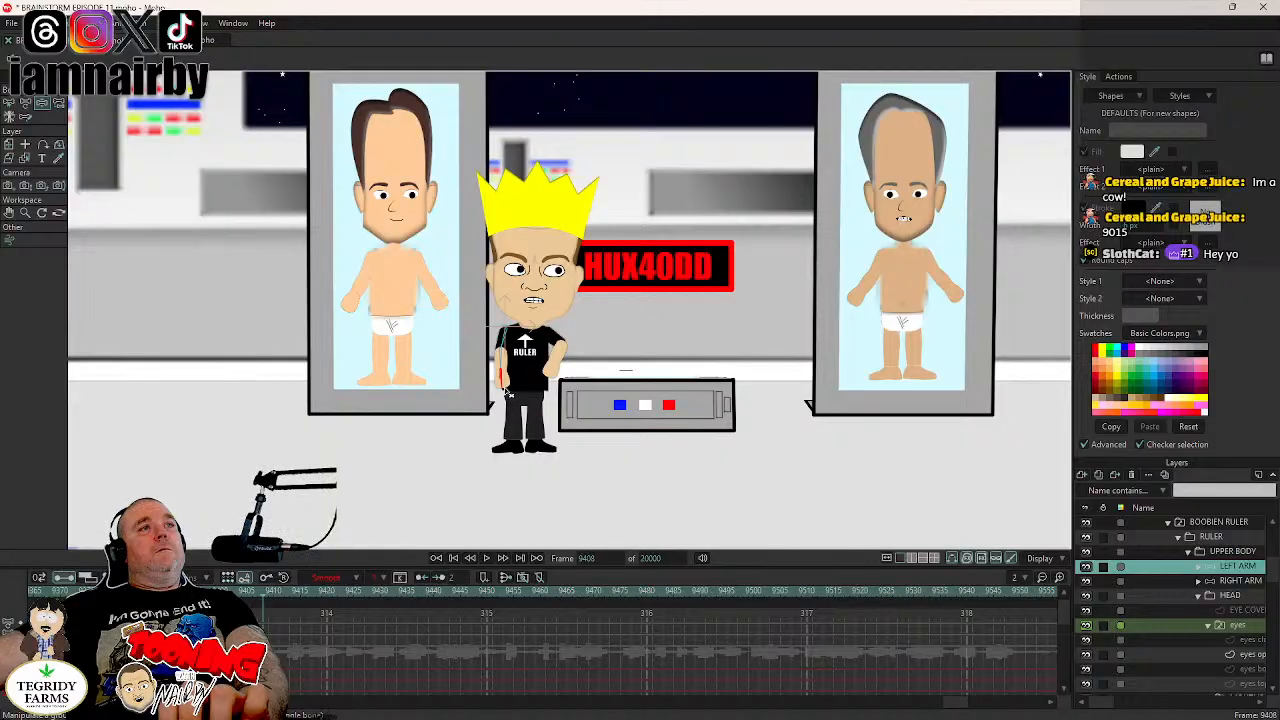
drag(512, 392, 510, 366)
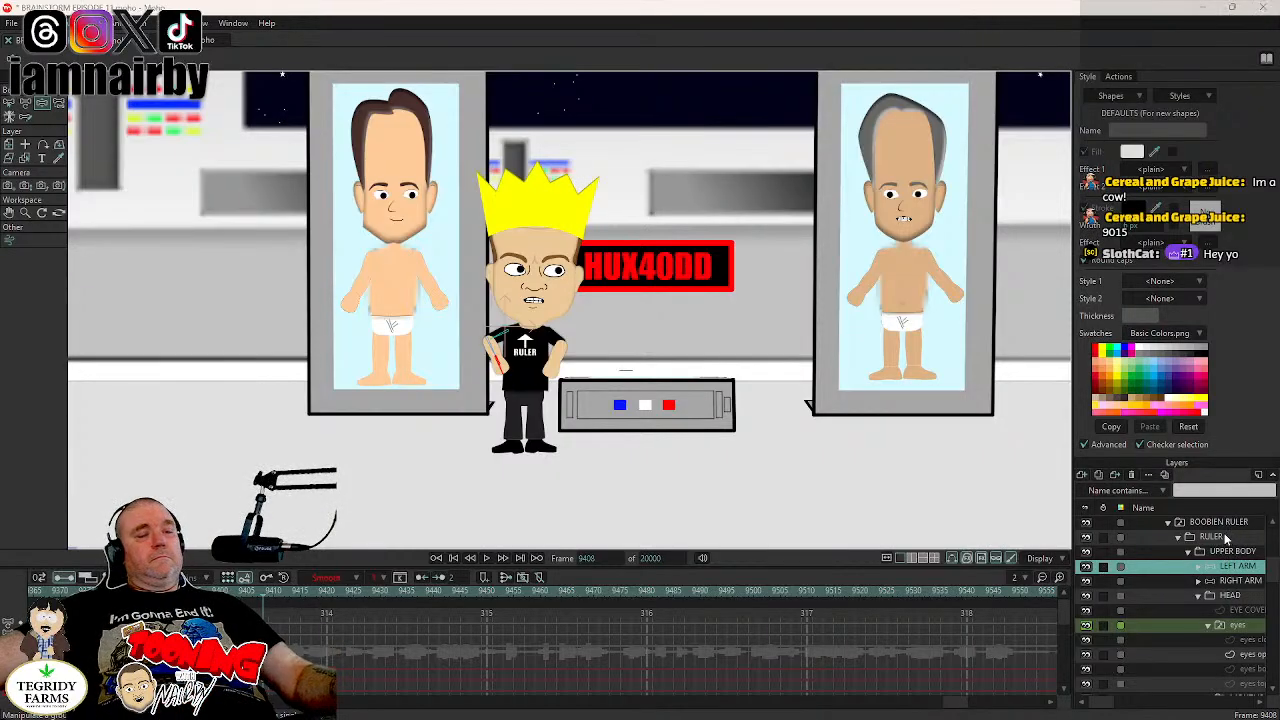
key(ctrl+s)
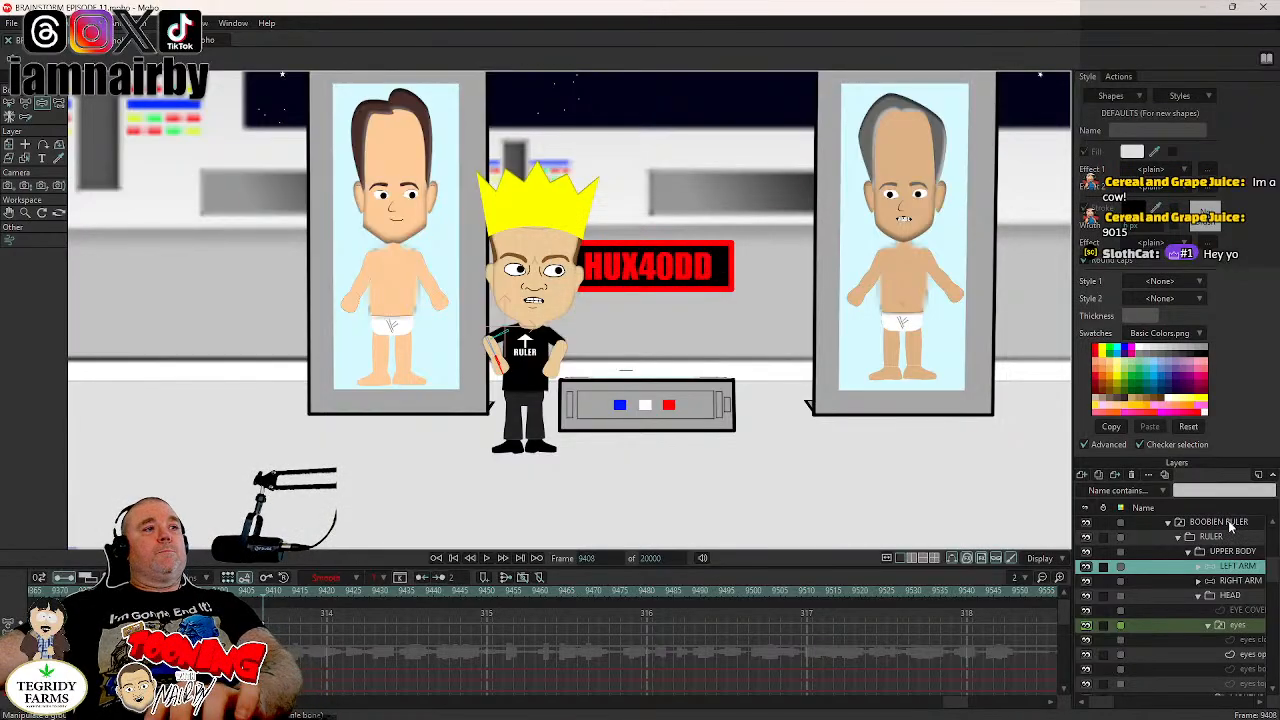
- Move the BOOBIEN RULER layer toward the console in a bobbing path, raised at frames 9407 and 9413, lowered at 9410 and 9416
key(Left)
key(Left)
key(Left)
key(Left)
key(Left)
key(Left)
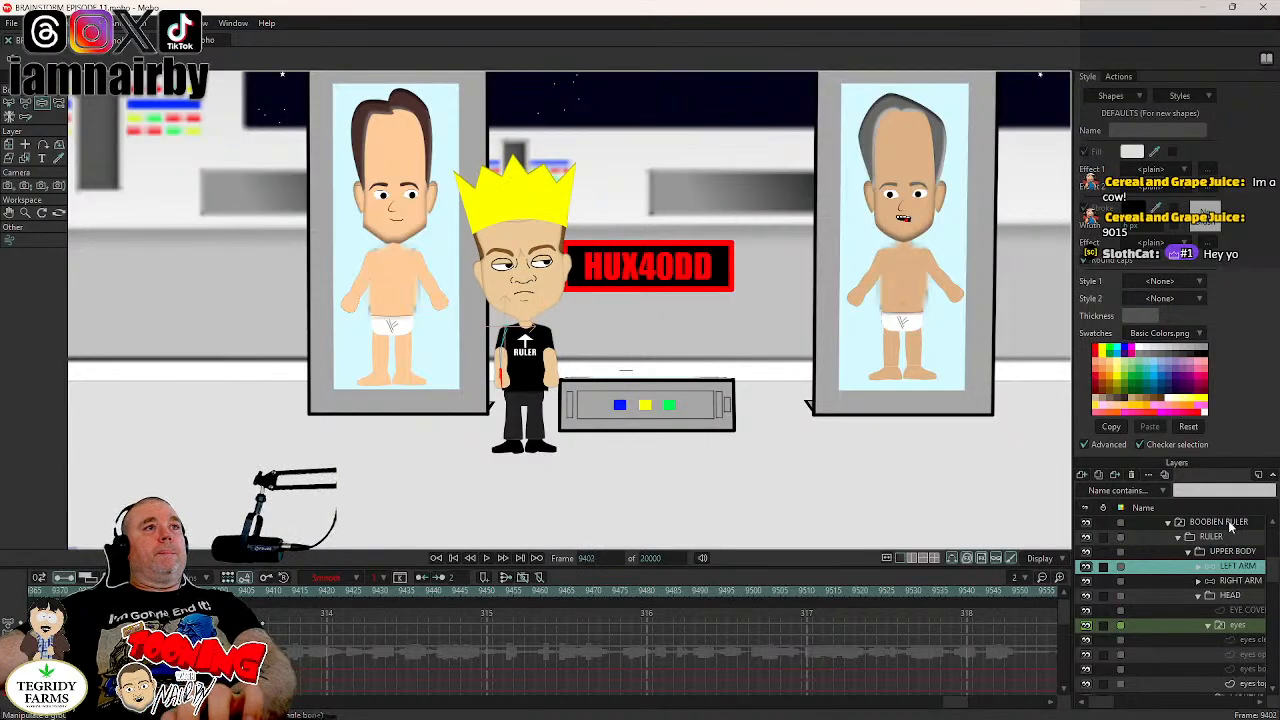
click(1232, 527)
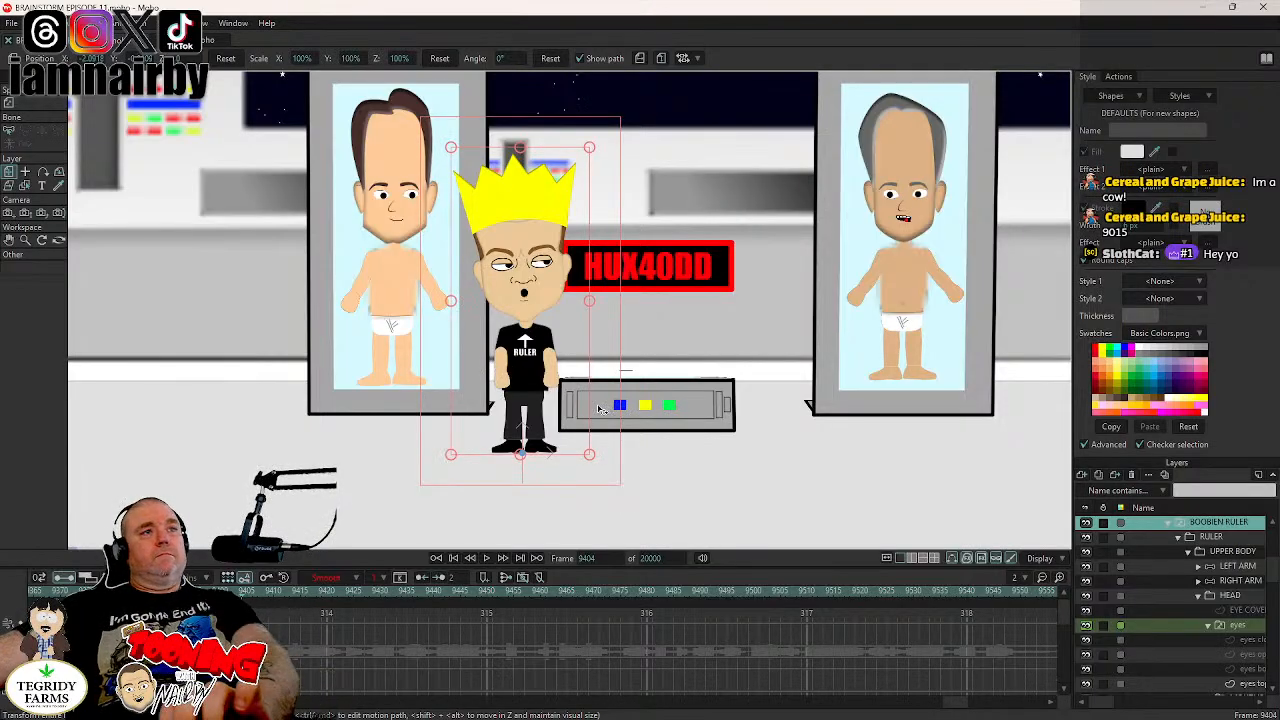
key(Right)
key(Right)
key(Right)
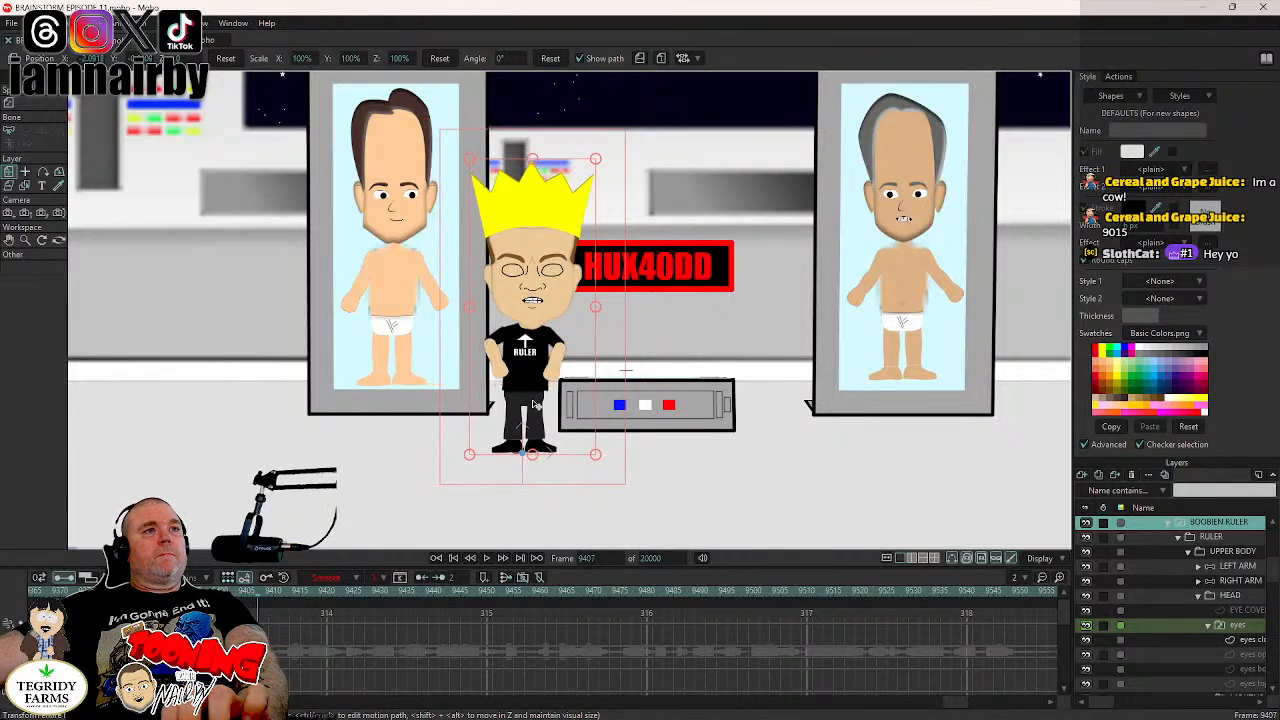
drag(532, 402, 588, 418)
key(Right)
key(Right)
key(Right)
key(Right)
key(Right)
key(Right)
key(Right)
key(Right)
key(Right)
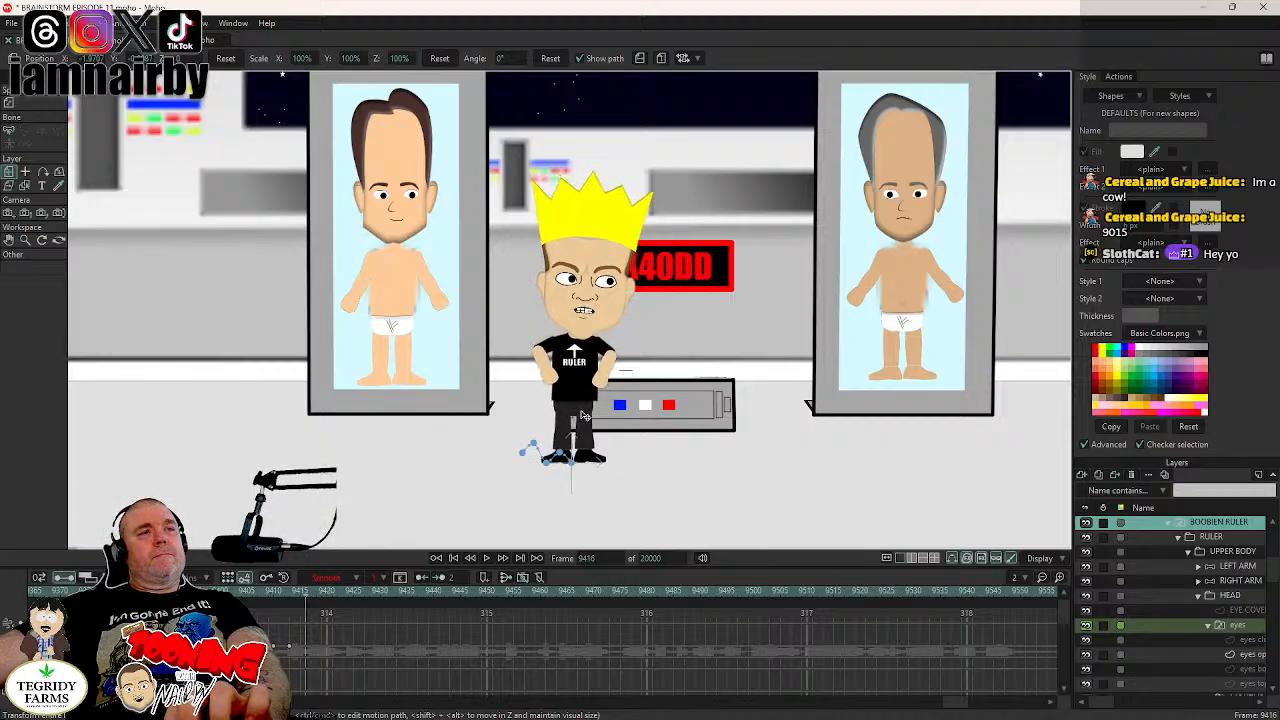
- Continue the bobbing walk of the BOOBIEN RULER layer toward the console, raised at frame 9419, lowered at 9422 and raised at 9425
key(Right)
key(Right)
key(Right)
drag(584, 415, 609, 413)
key(Right)
key(Right)
key(Right)
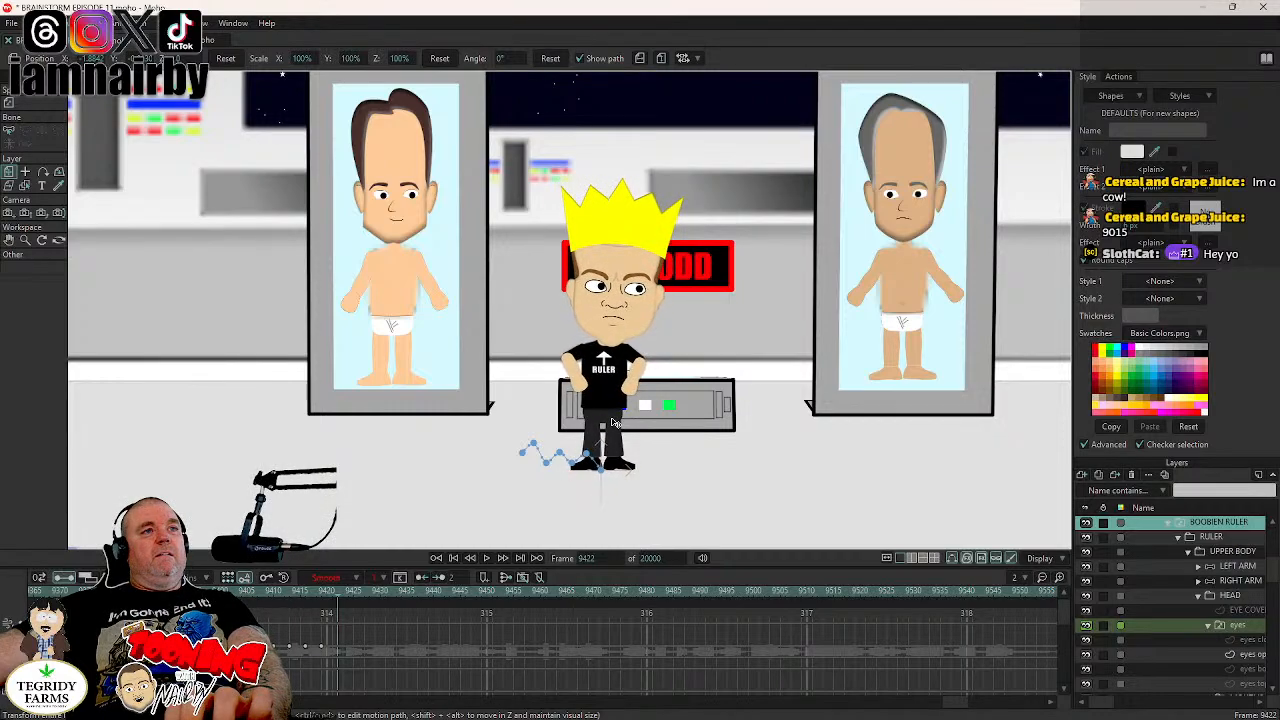
drag(614, 423, 624, 411)
key(Right)
key(Right)
key(Right)
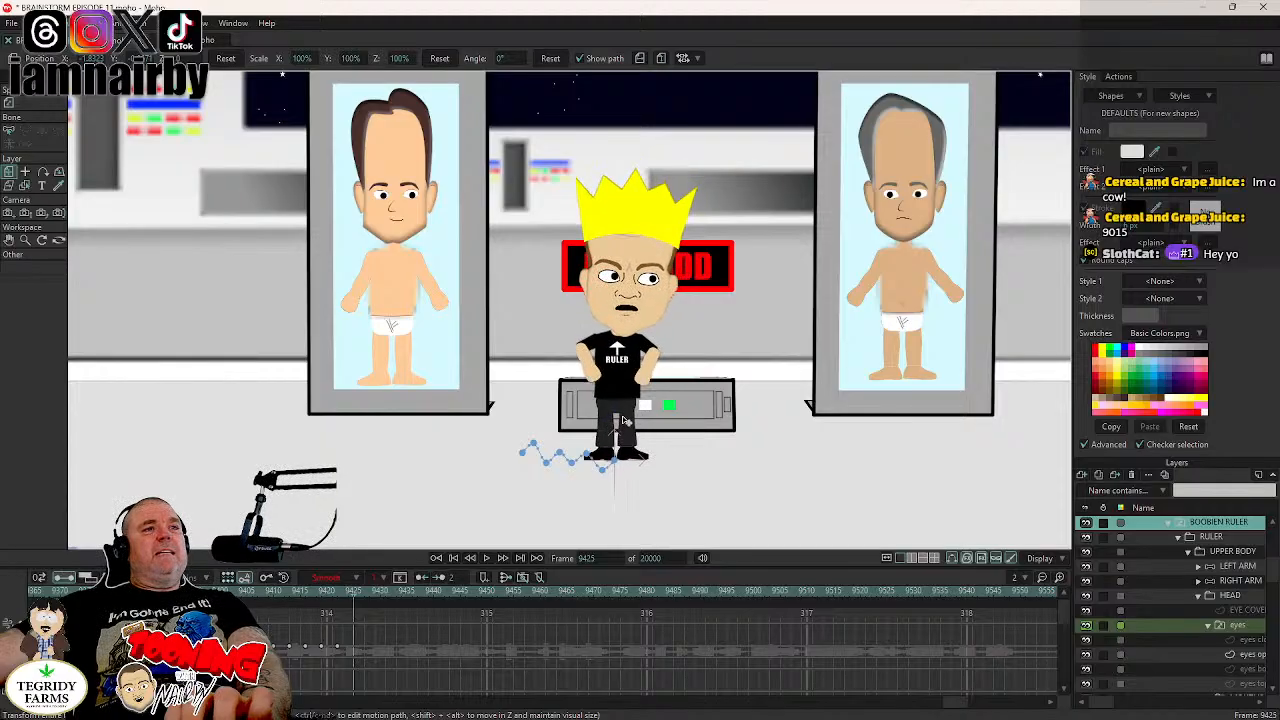
drag(624, 415, 628, 414)
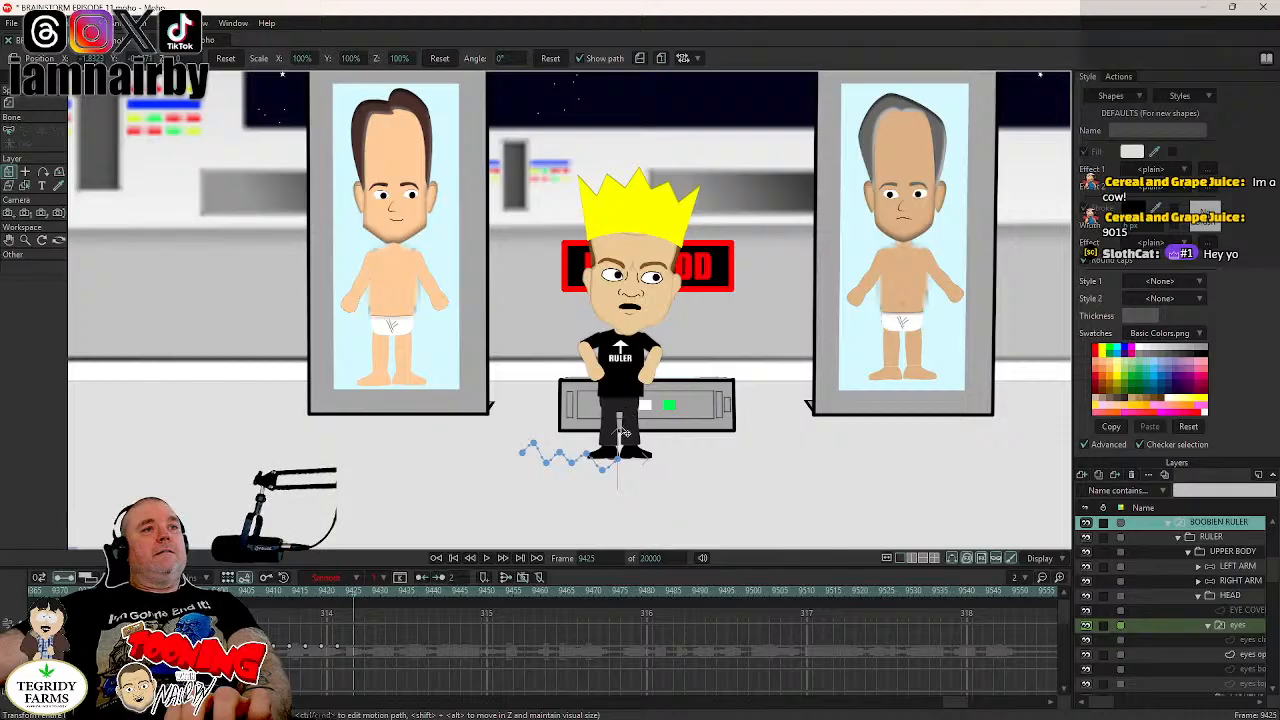
- Advance the BOOBIEN RULER layer in front of the console, lowered at frame 9428, raised at 9431 and lowered at 9434, to about X -1.646
key(Right)
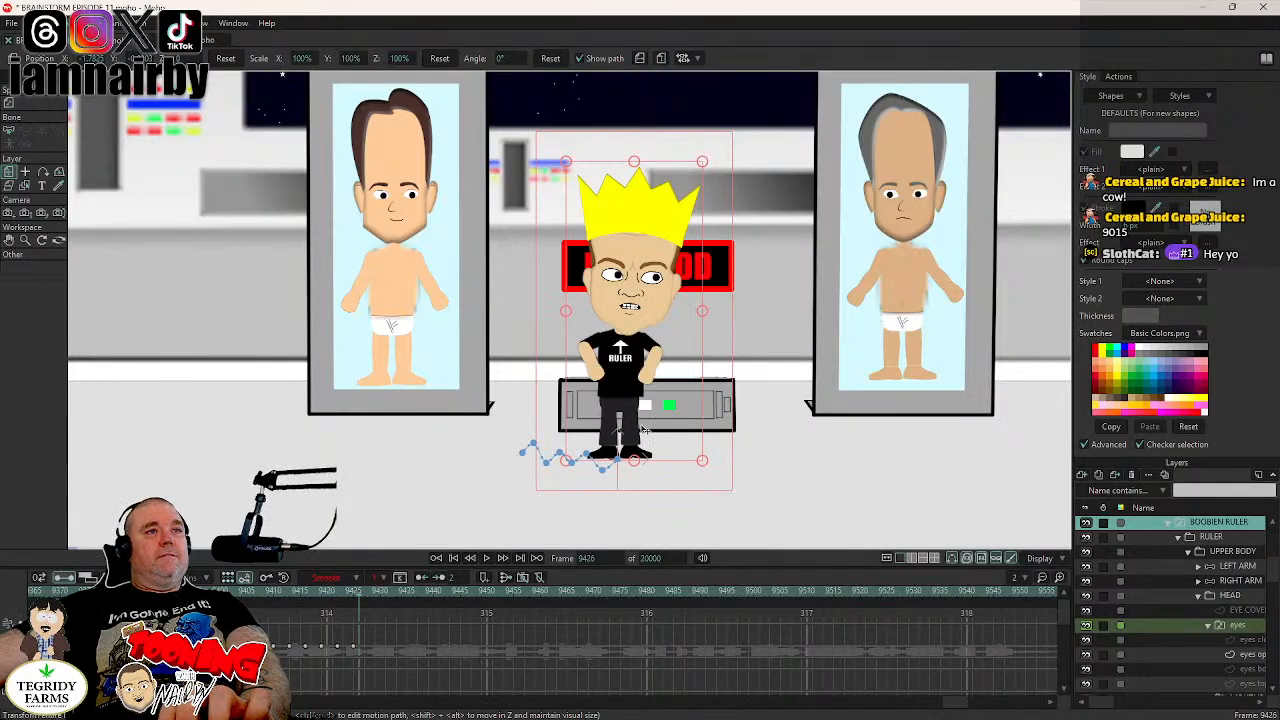
key(Right)
key(Right)
drag(635, 427, 673, 435)
key(Right)
key(Right)
key(Right)
key(Right)
key(Right)
key(Right)
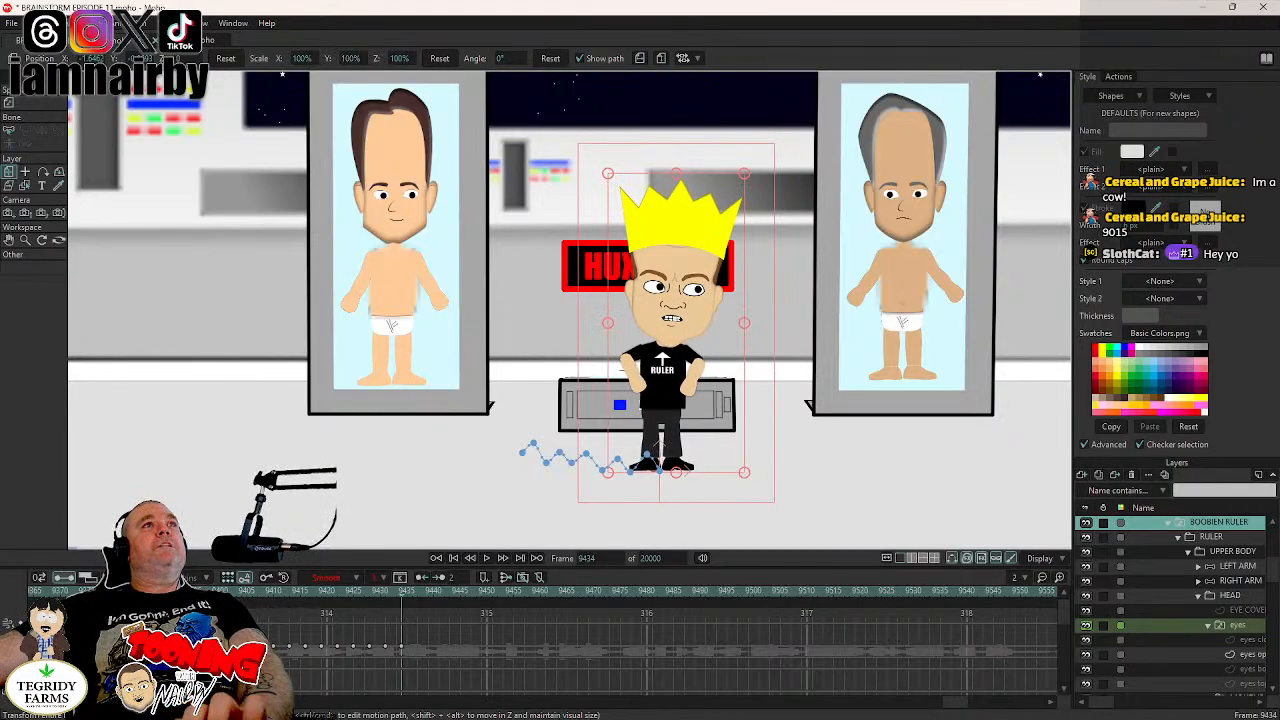
- Return to the BRAINSTORM EPISODE 11 document and save the project
click(197, 40)
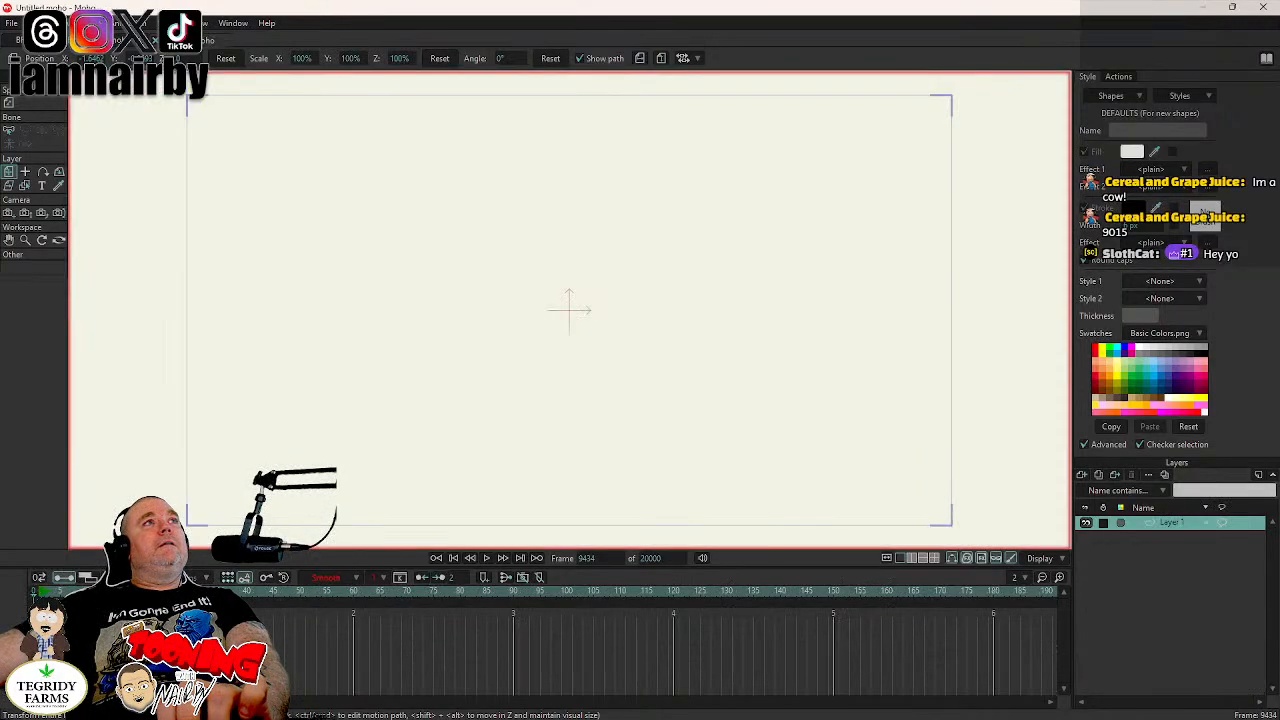
click(82, 41)
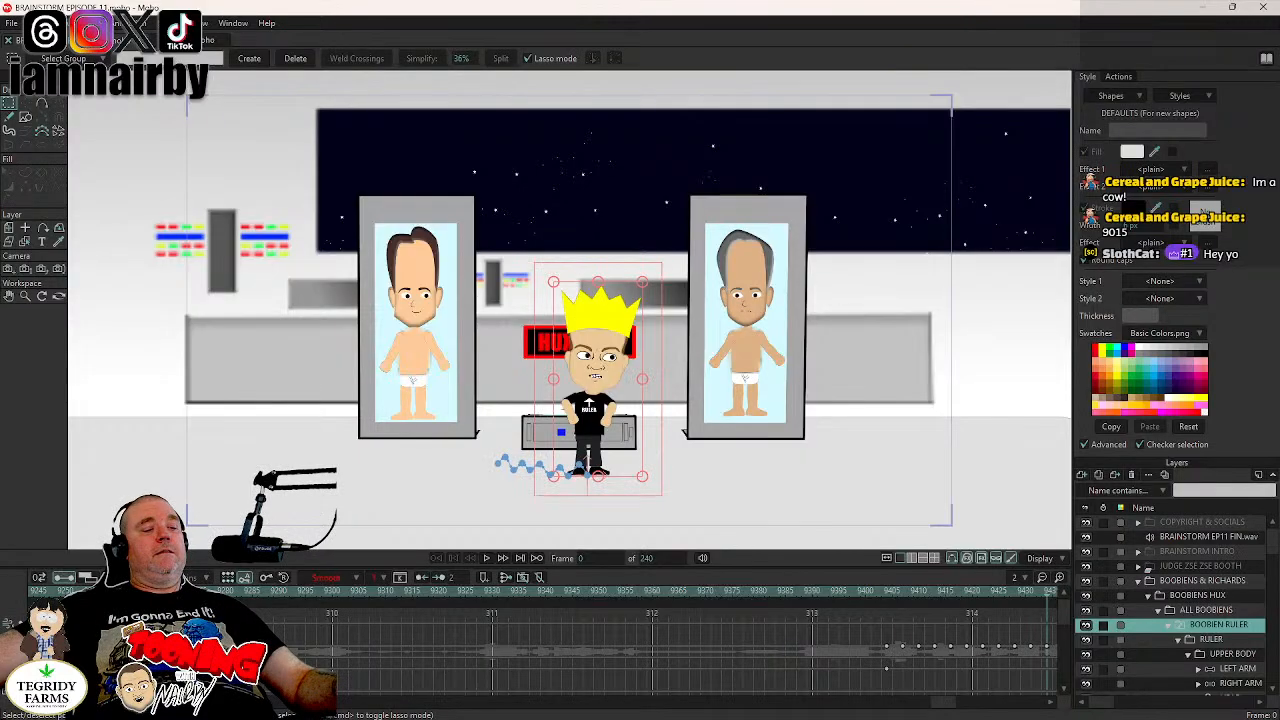
scroll(452, 482, up, 3)
key(ctrl+s)
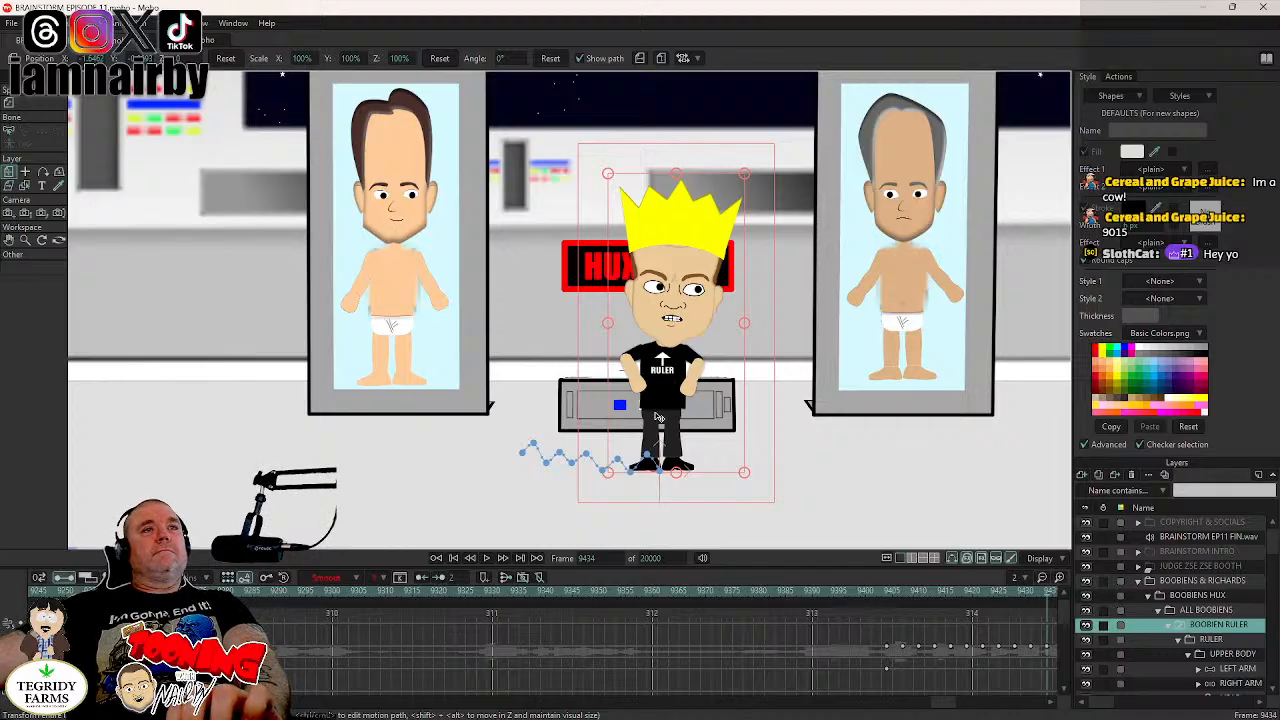
- Finish the ruler's bobbing walk, moving the BOOBIEN RULER layer forward and up at frame 9437, and down at 9440 to about X -1.566
key(Right)
key(Right)
key(Right)
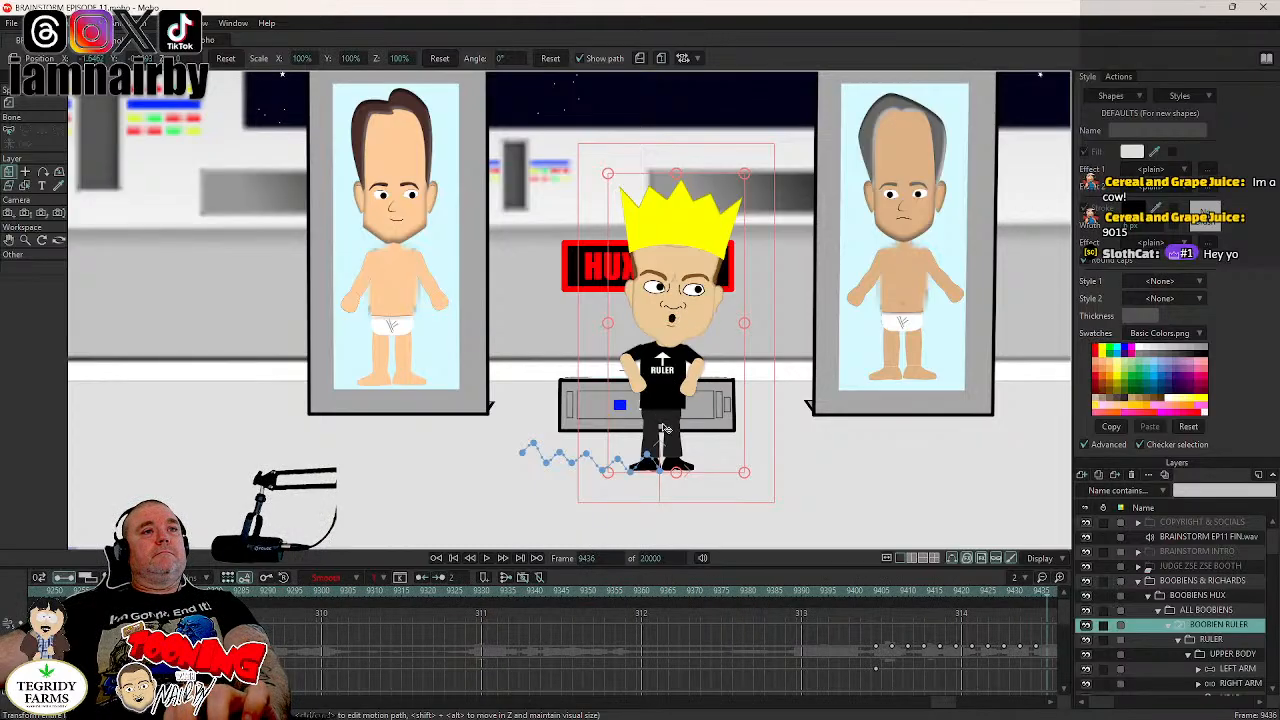
key(Left)
key(Left)
key(Left)
key(Left)
key(Left)
key(Left)
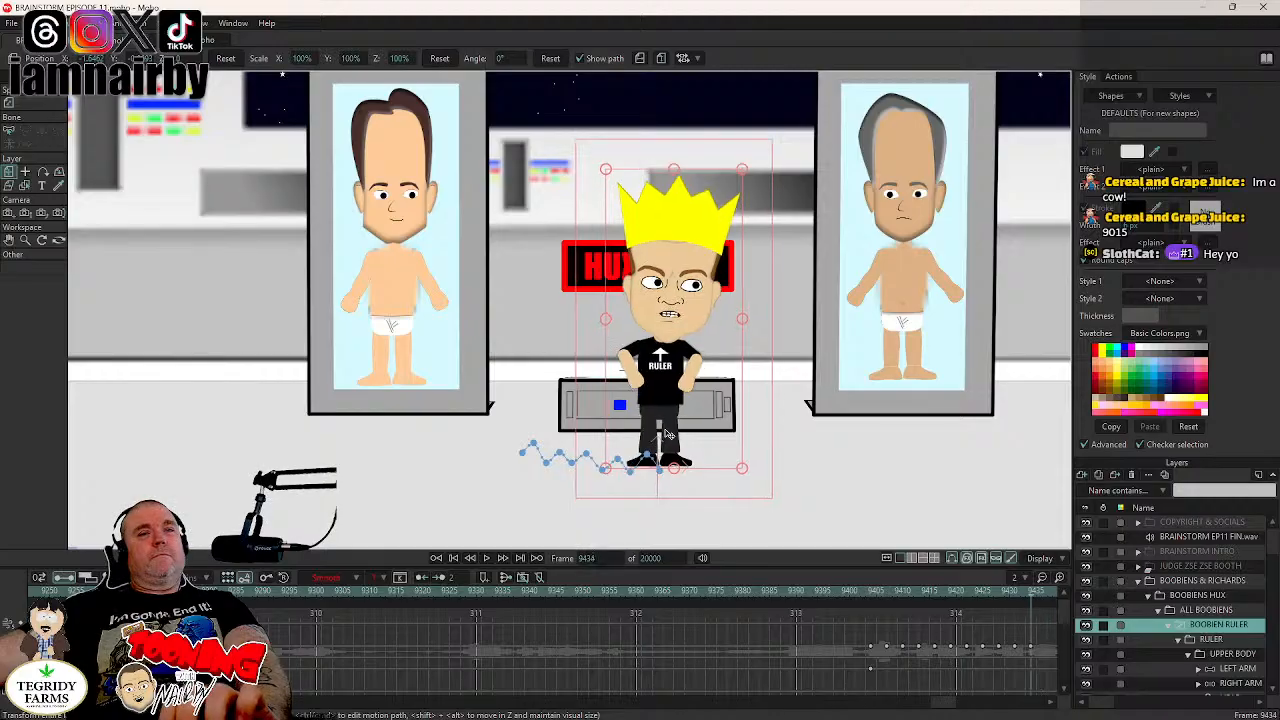
key(Right)
key(Right)
key(Right)
key(Right)
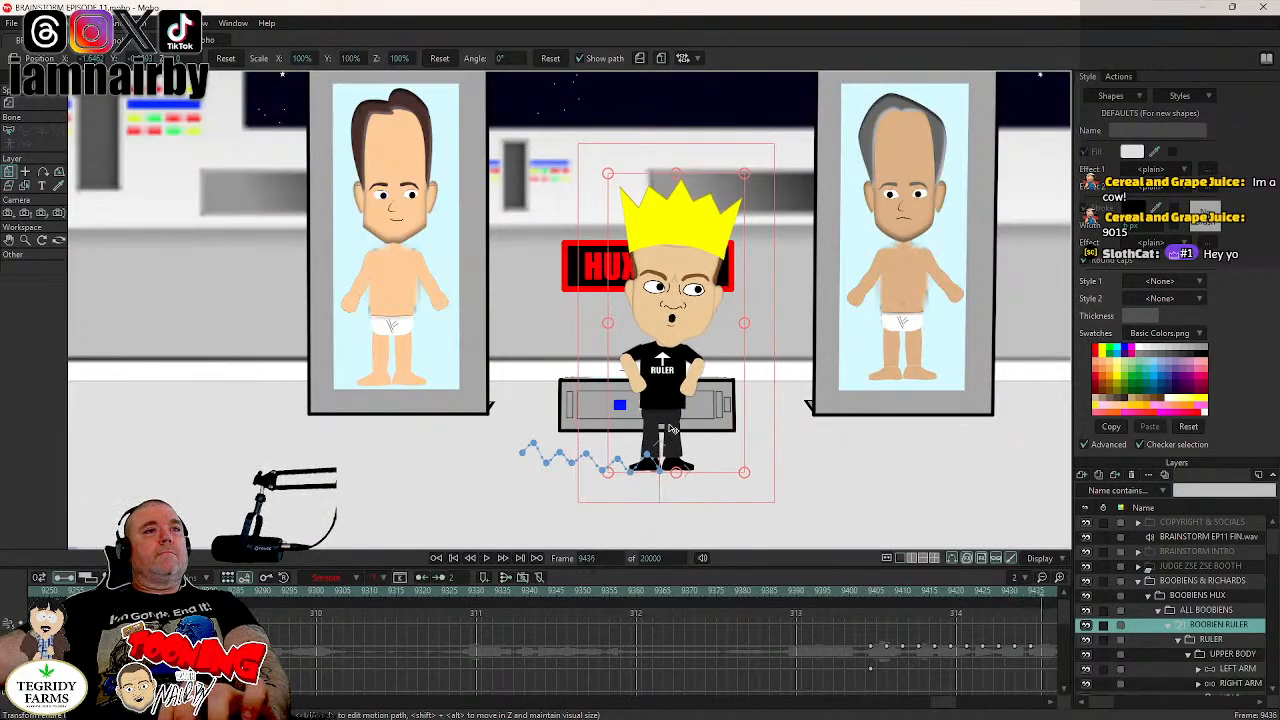
key(Right)
key(Right)
drag(685, 415, 682, 420)
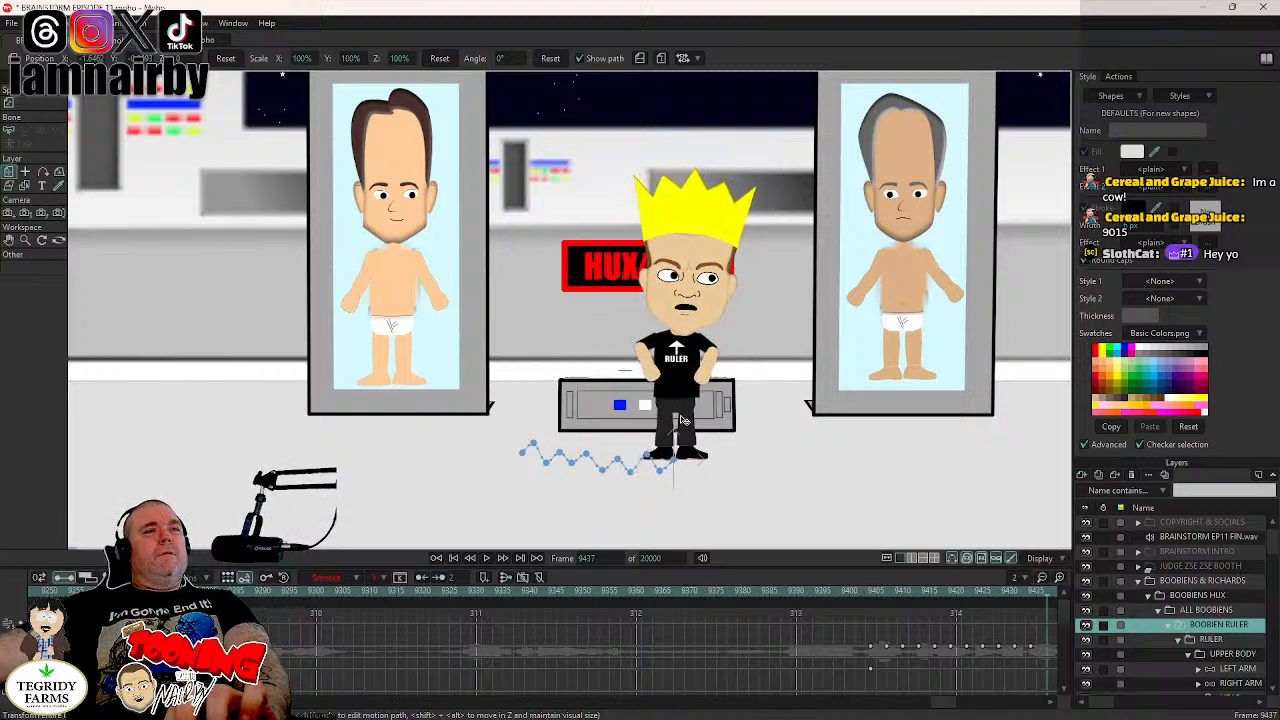
key(Right)
key(Right)
key(Right)
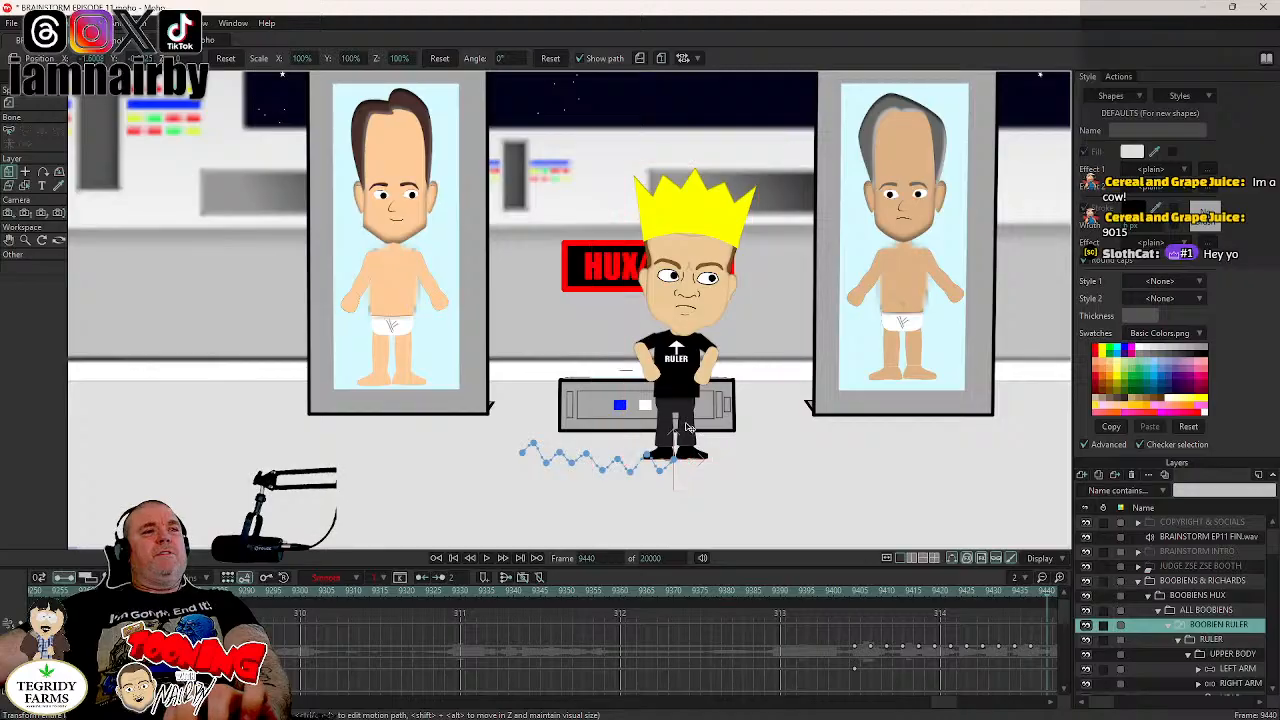
drag(688, 430, 694, 432)
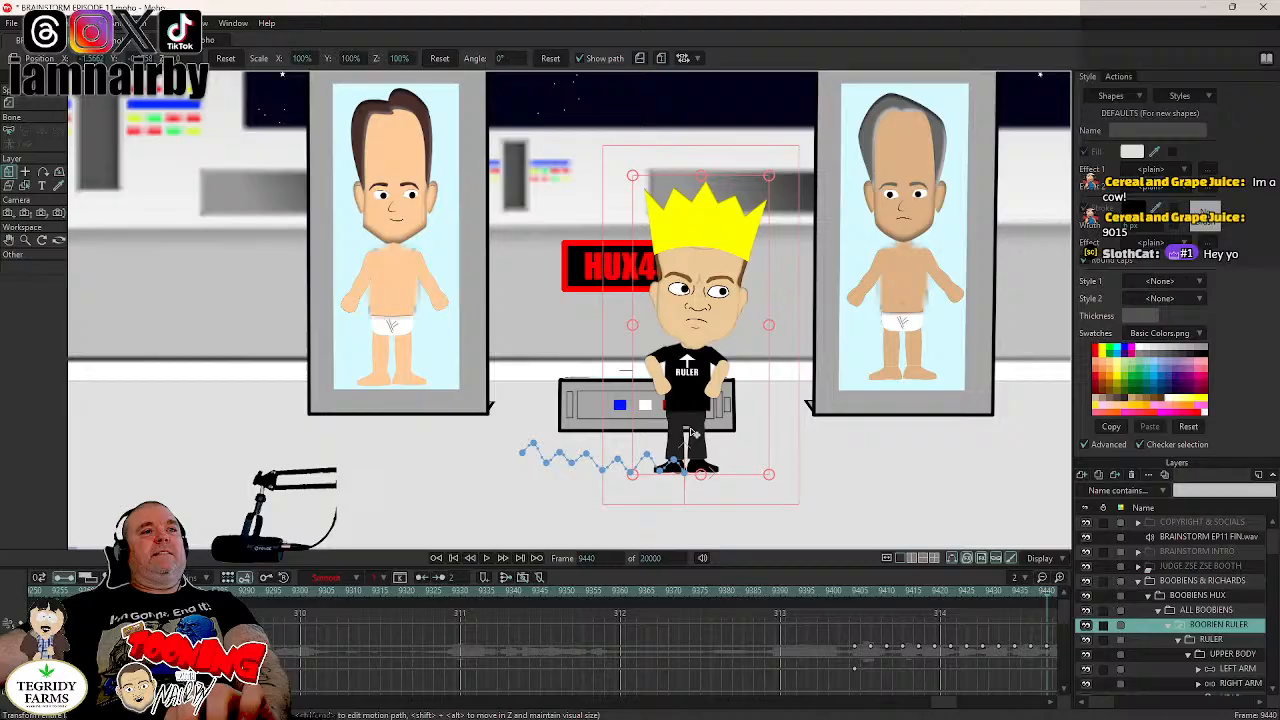
- Rotate the BOOBIEN RULER layer to -2° at frame 9410 and to 2° at frame 9416
click(851, 595)
key(Right)
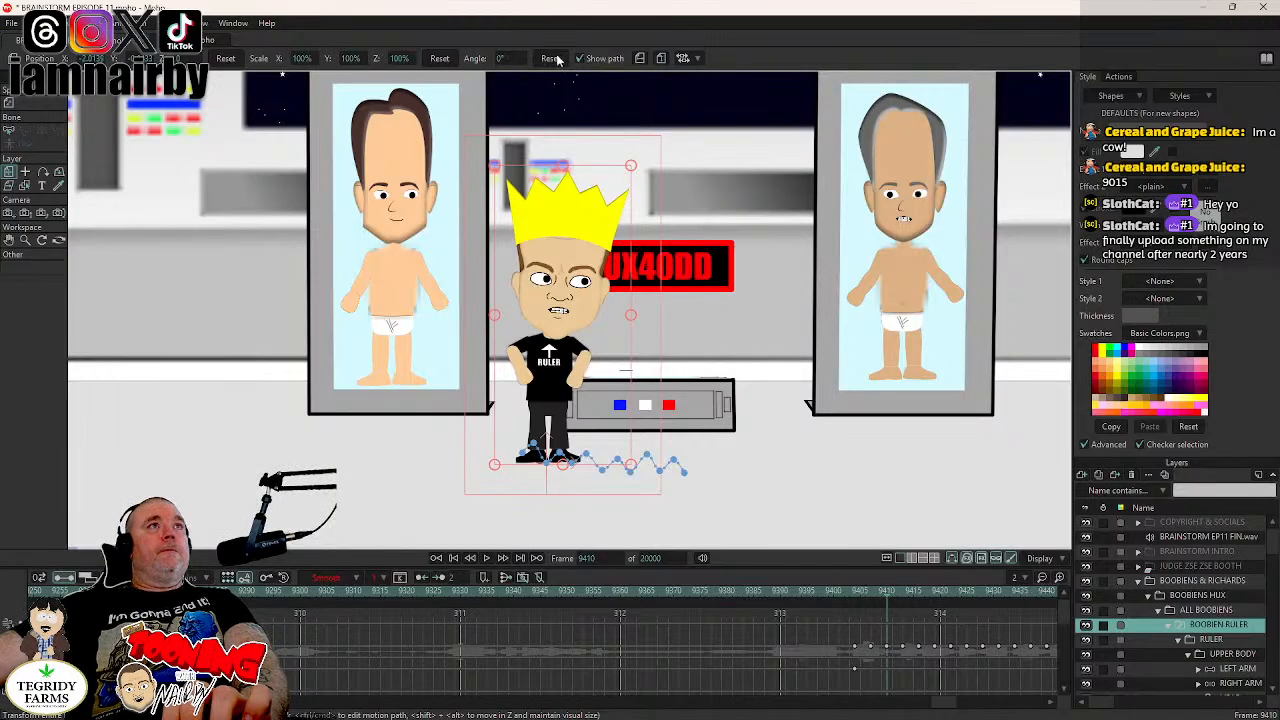
drag(520, 57, 500, 66)
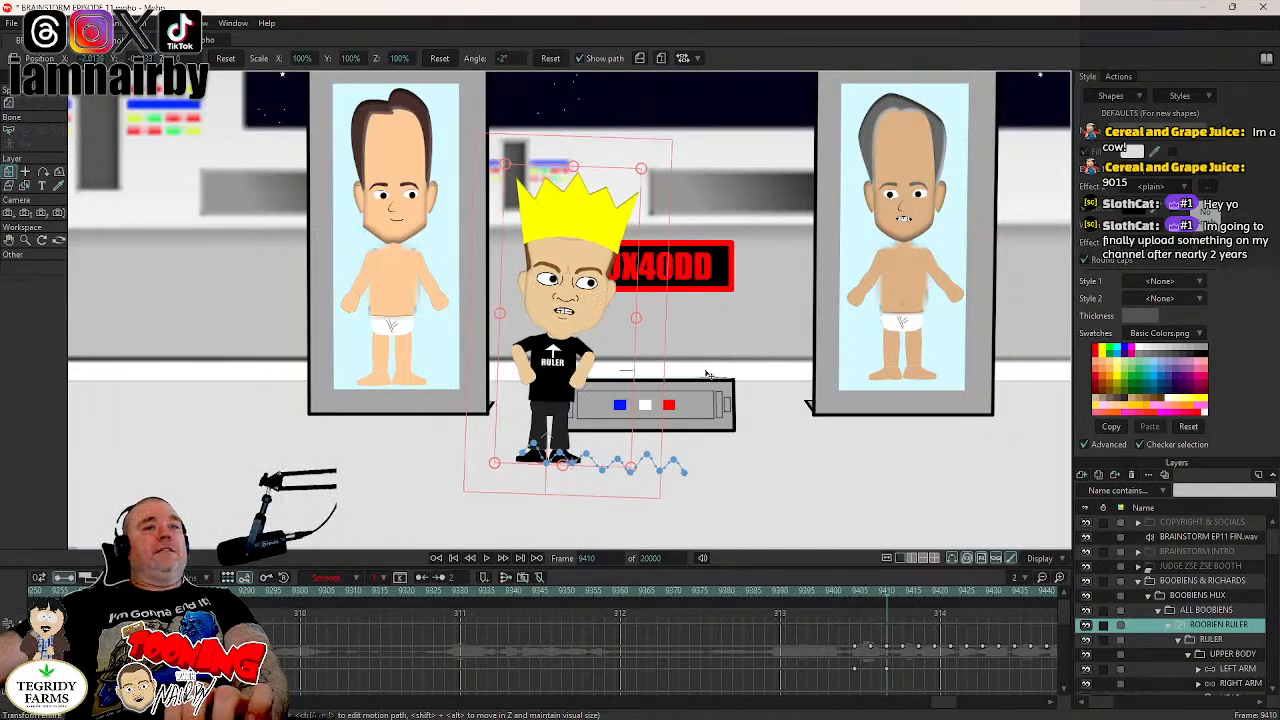
click(918, 593)
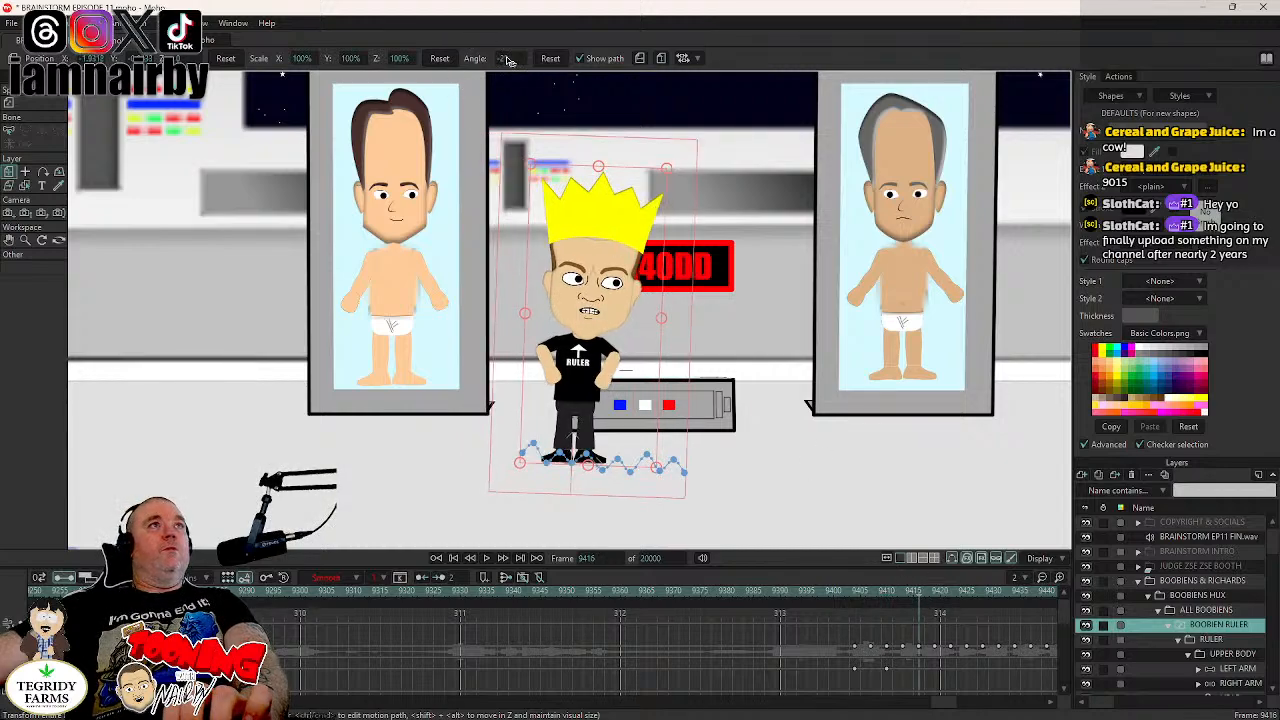
drag(512, 58, 539, 67)
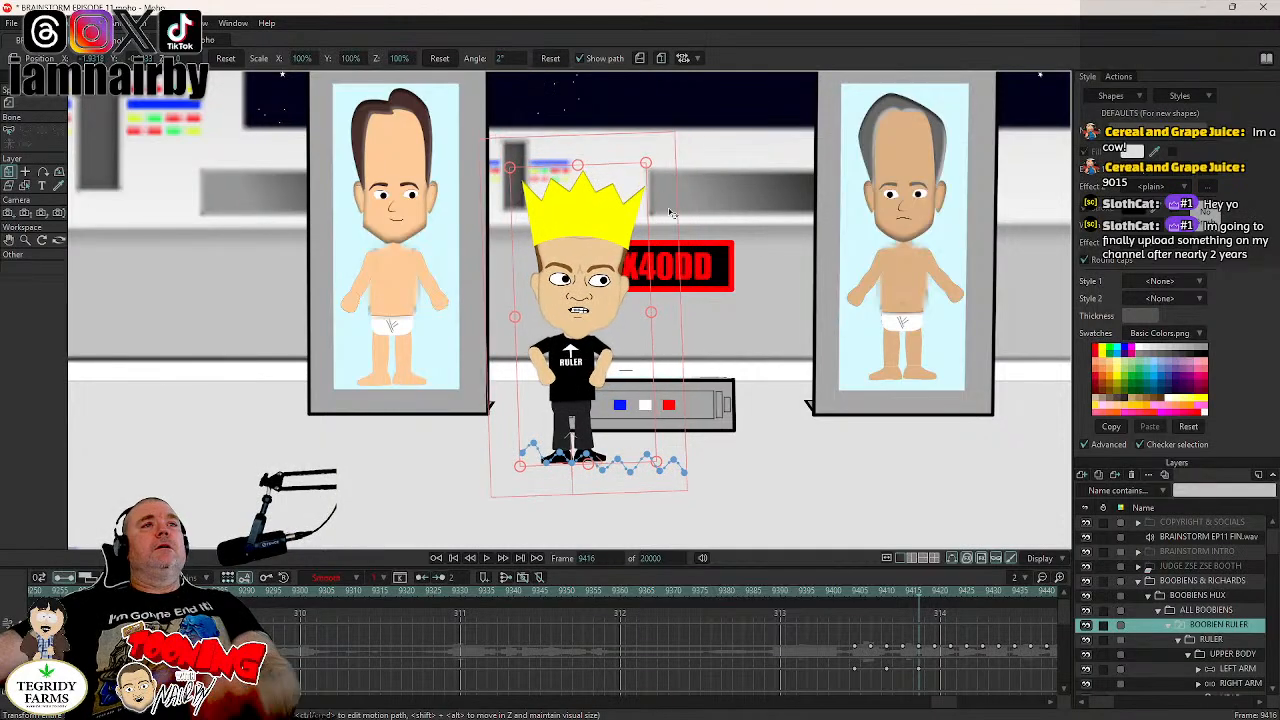
- Continue the ruler's side-to-side sway with an angle of -2° at frame 9422 and 2° at frame 9428
click(947, 591)
key(Right)
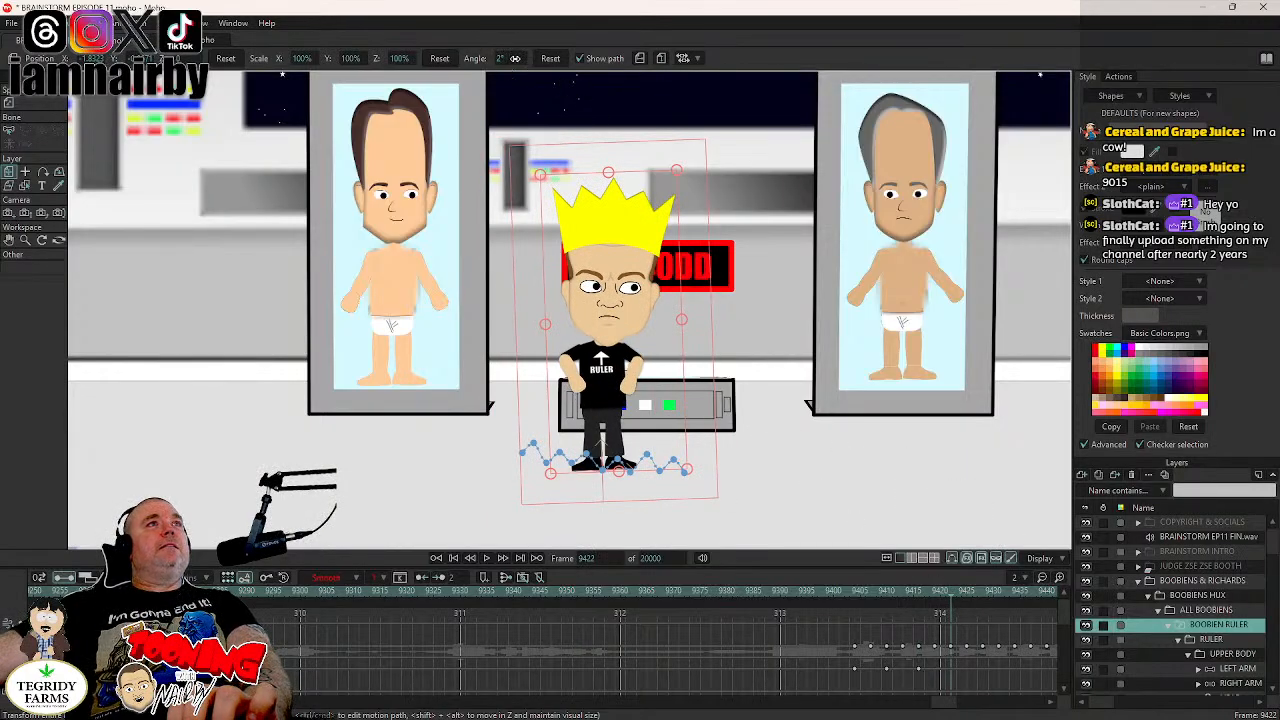
drag(515, 58, 481, 60)
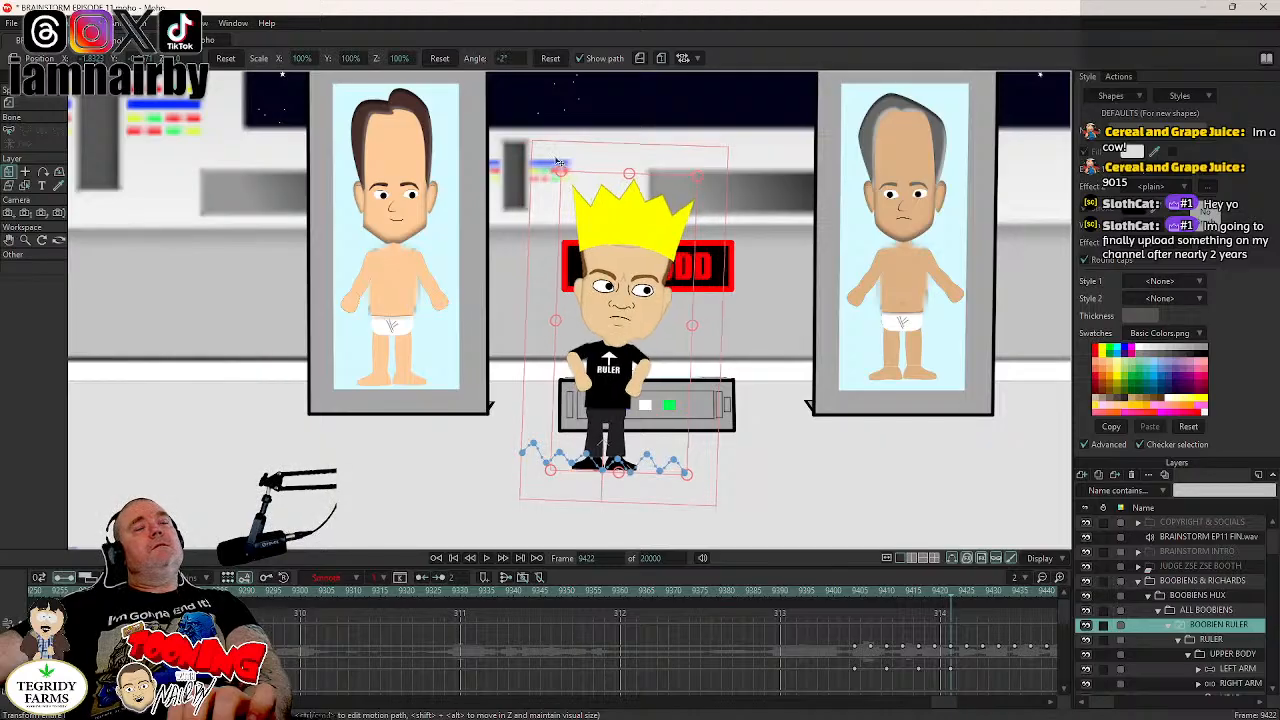
click(984, 592)
drag(512, 60, 533, 67)
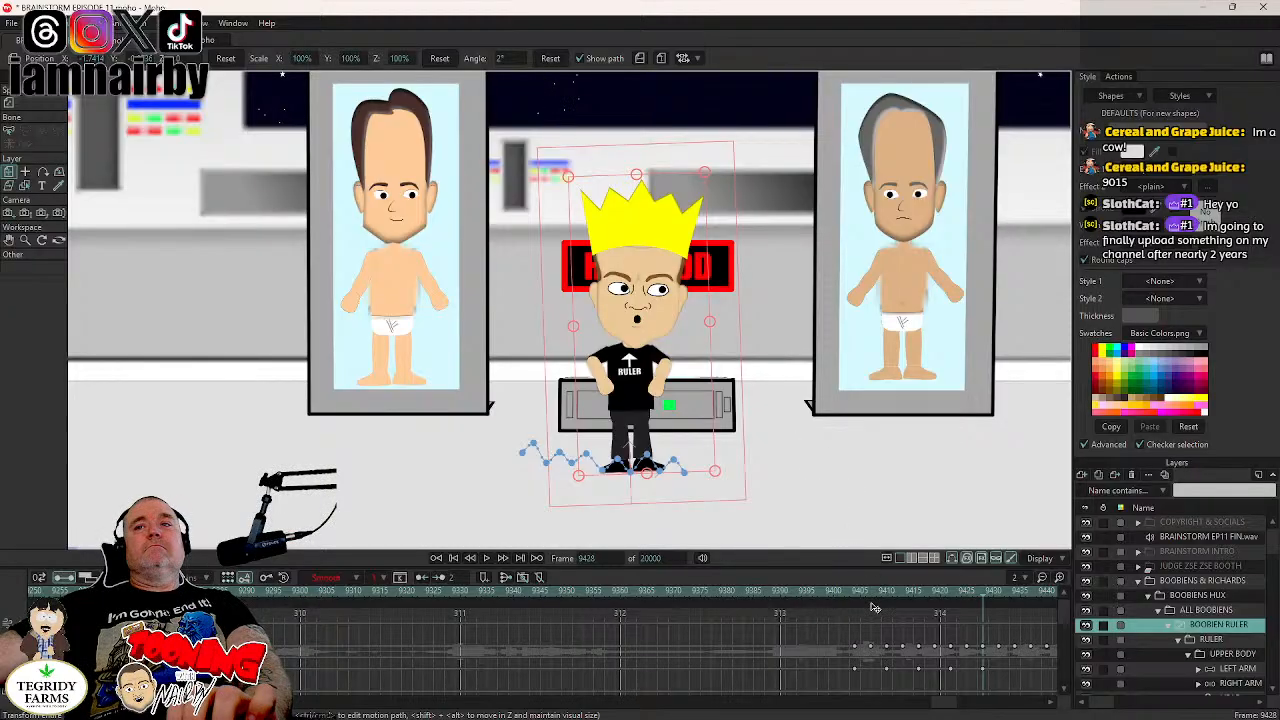
- Set the BOOBIEN RULER layer's angle to -2° at frame 9434
drag(948, 703, 949, 703)
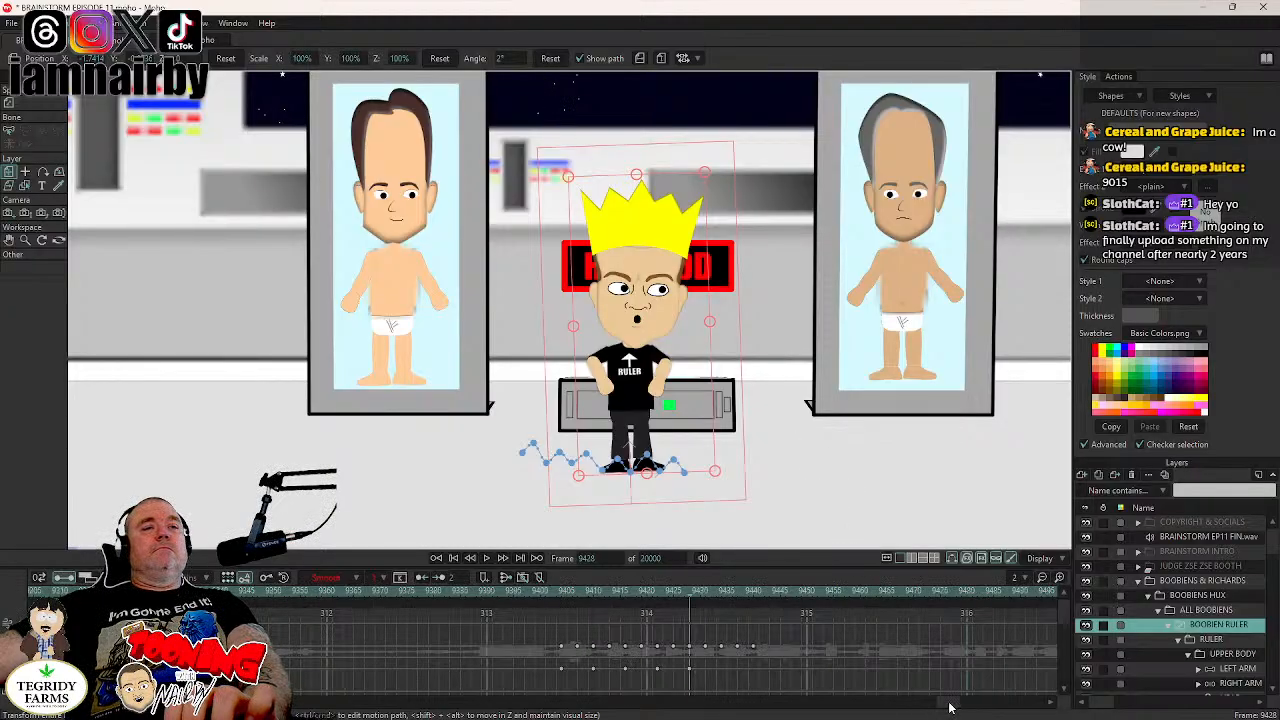
click(724, 597)
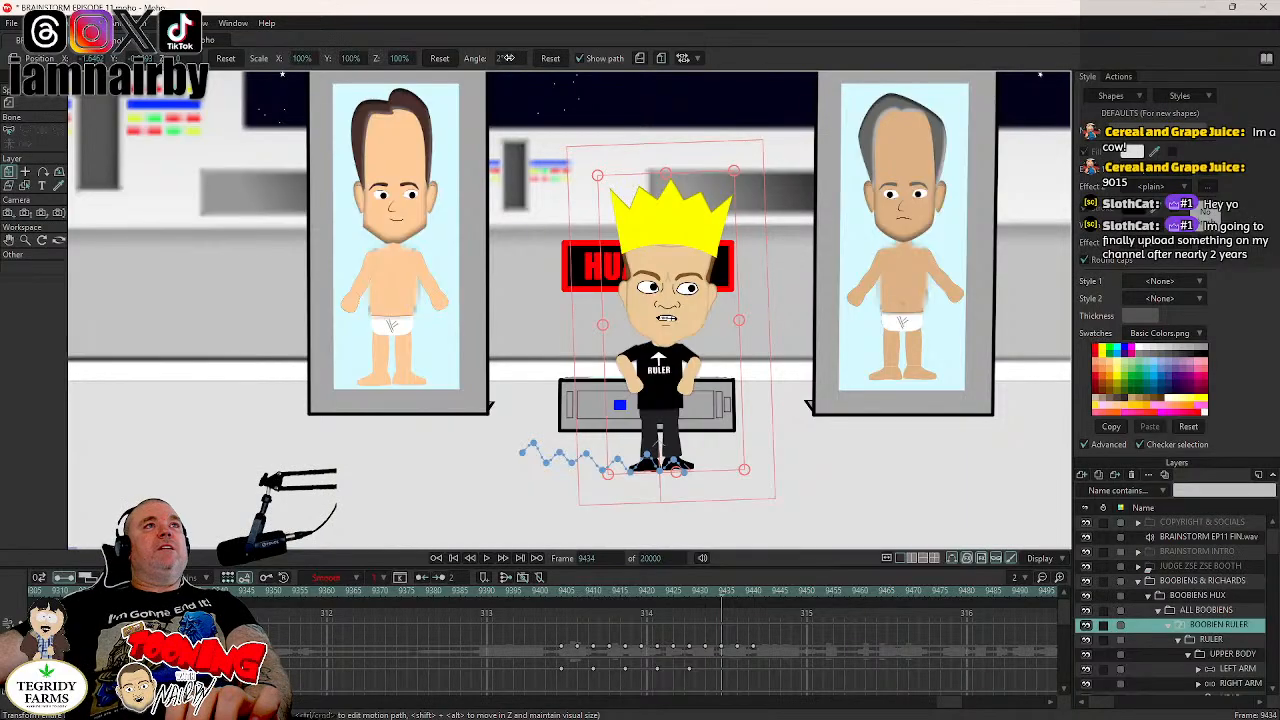
drag(508, 58, 486, 68)
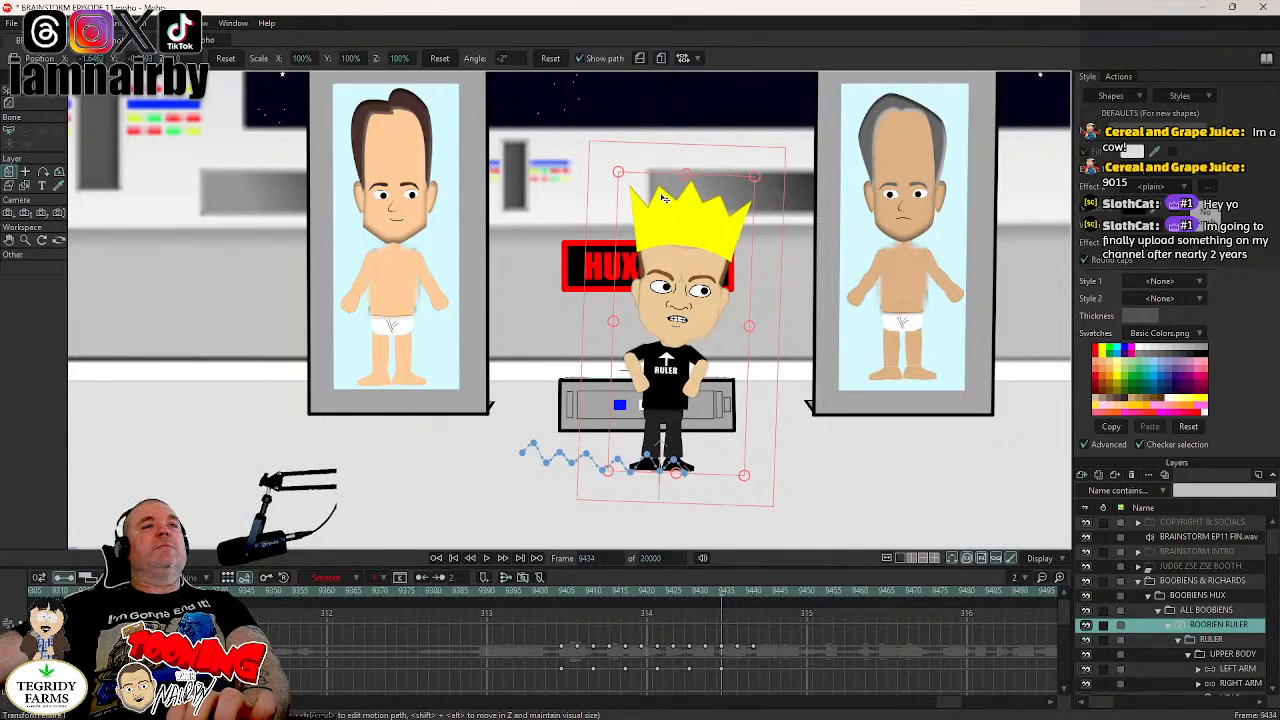
- Reset the BOOBIEN RULER layer's angle to 0° at frame 9440 and save the project
key(Right)
key(Right)
key(Right)
key(Right)
key(Right)
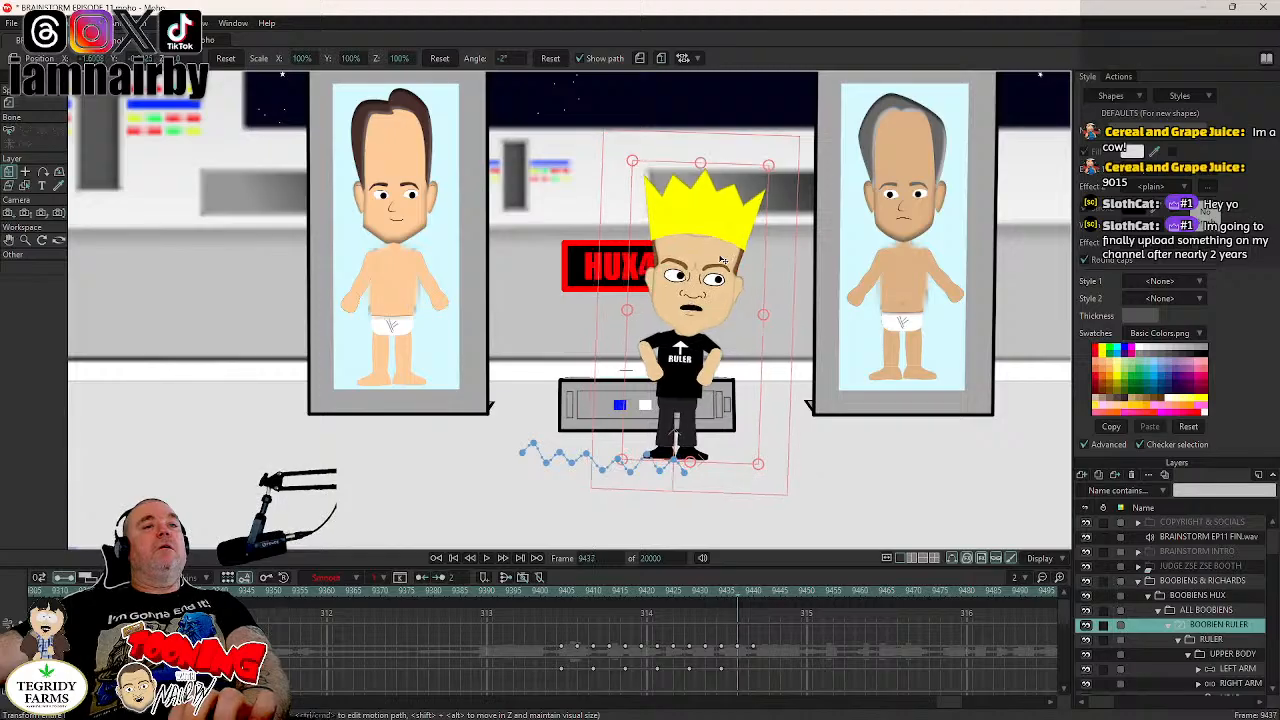
key(Right)
key(Right)
key(Right)
key(Right)
key(Right)
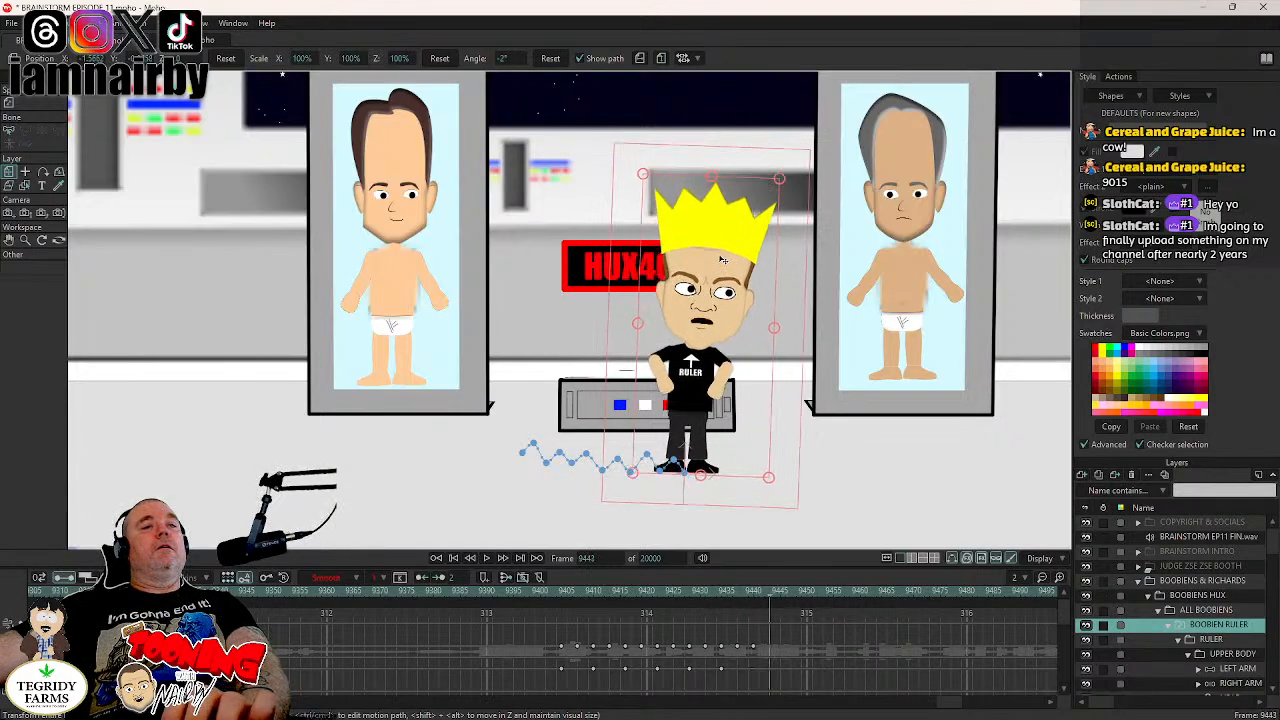
key(Left)
key(Left)
key(Left)
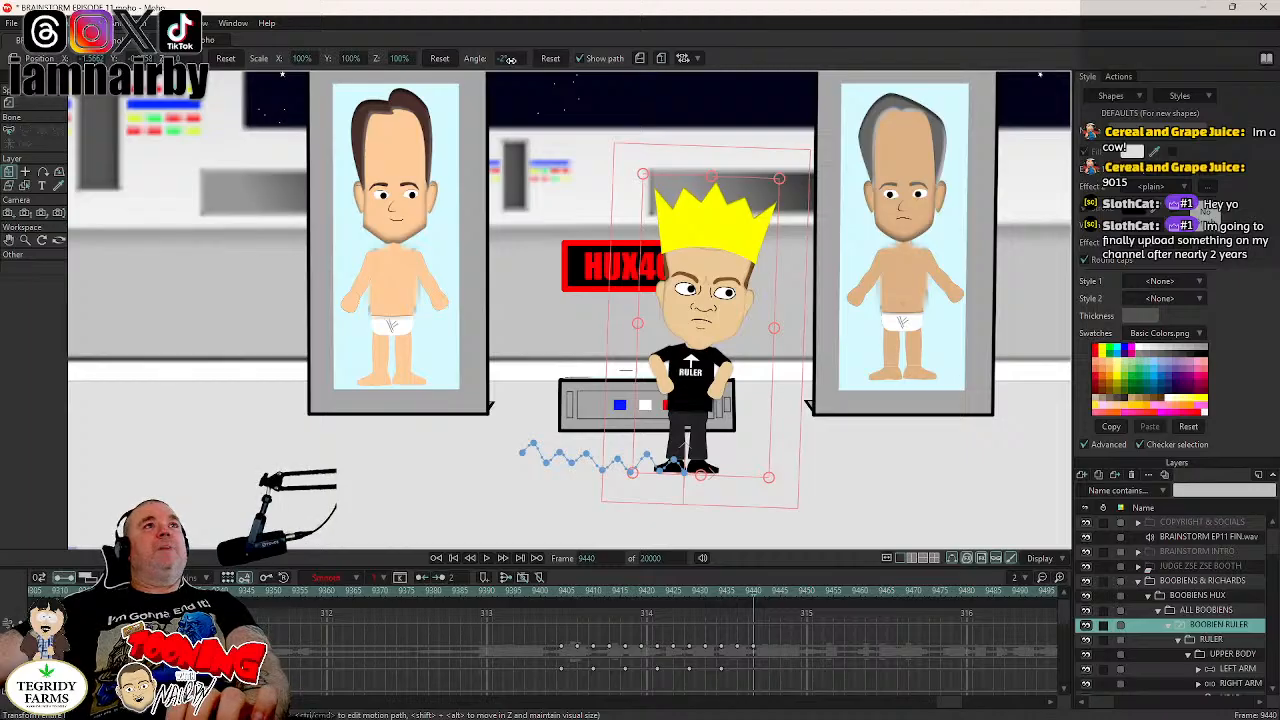
drag(510, 60, 540, 67)
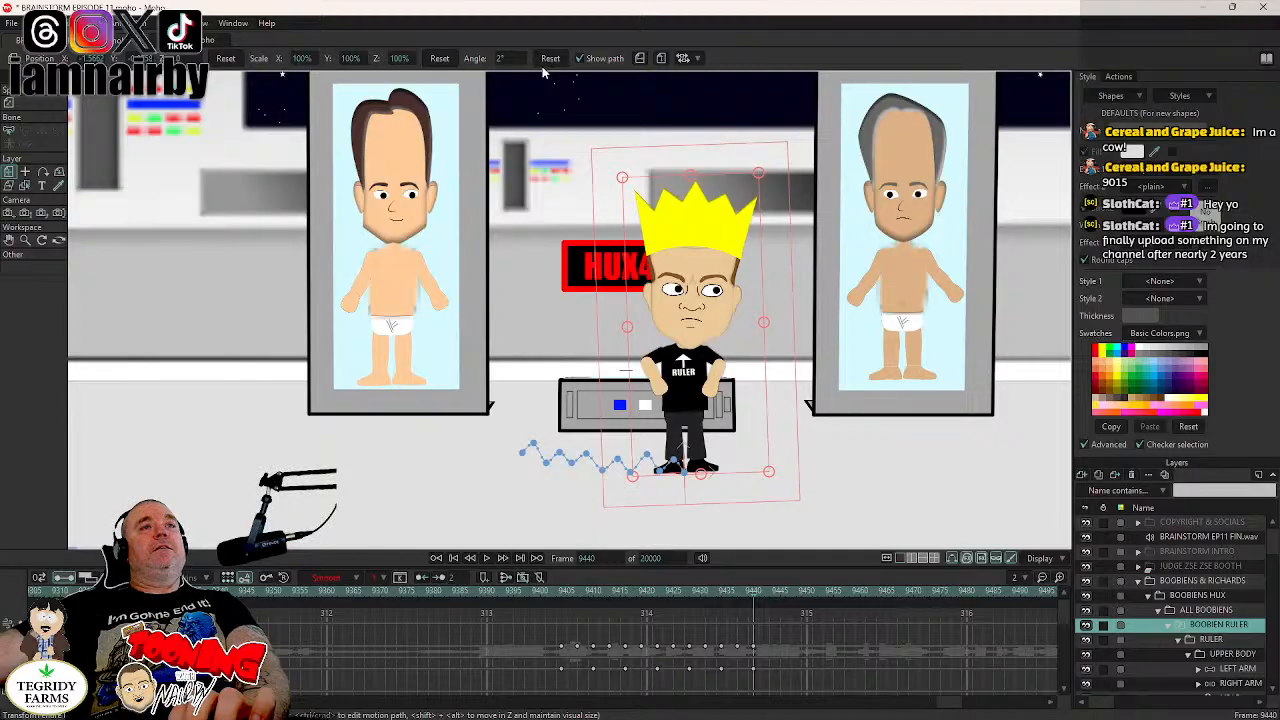
click(558, 59)
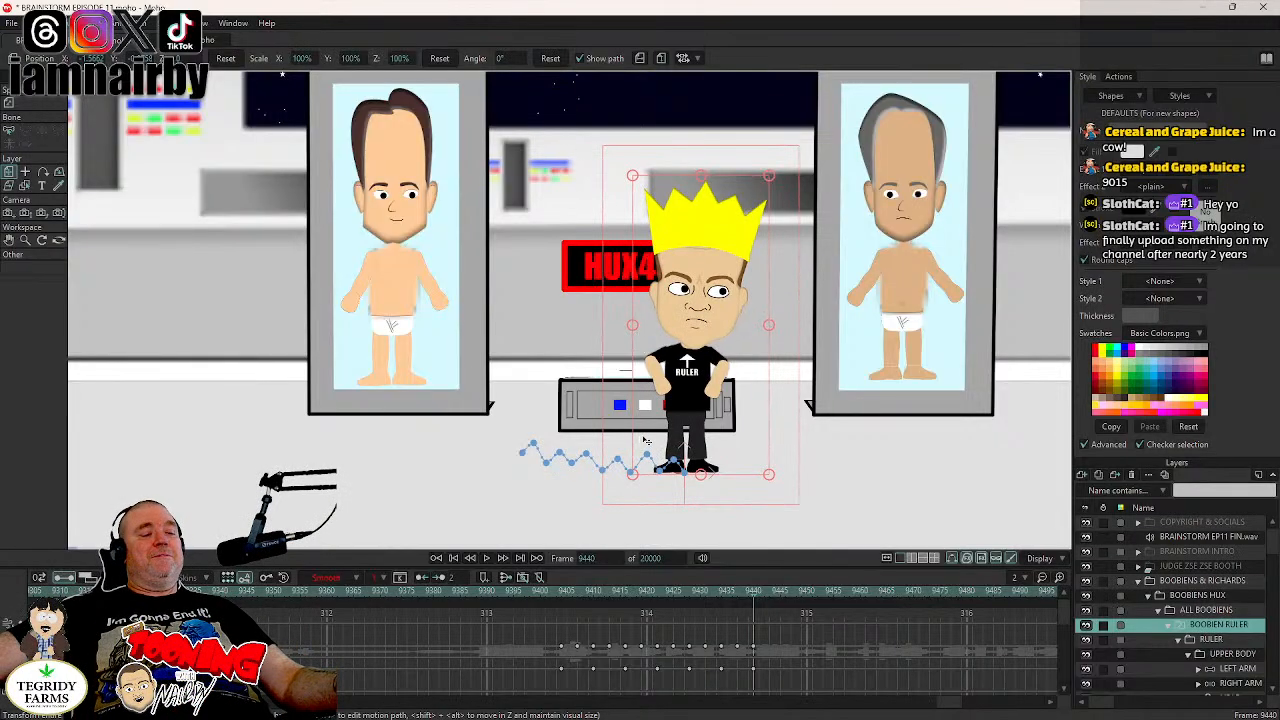
key(ctrl+s)
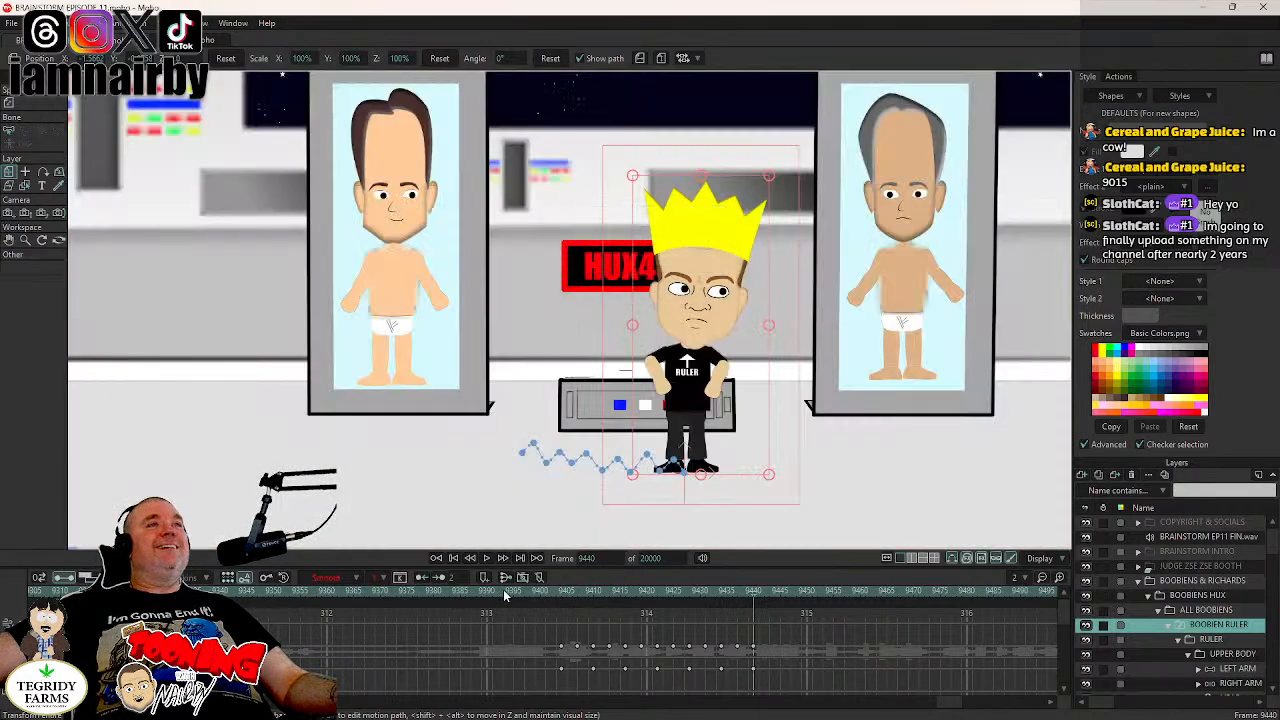
- Play back the ruler's walk from shortly before it starts to check the bobbing and swaying
click(505, 595)
click(487, 560)
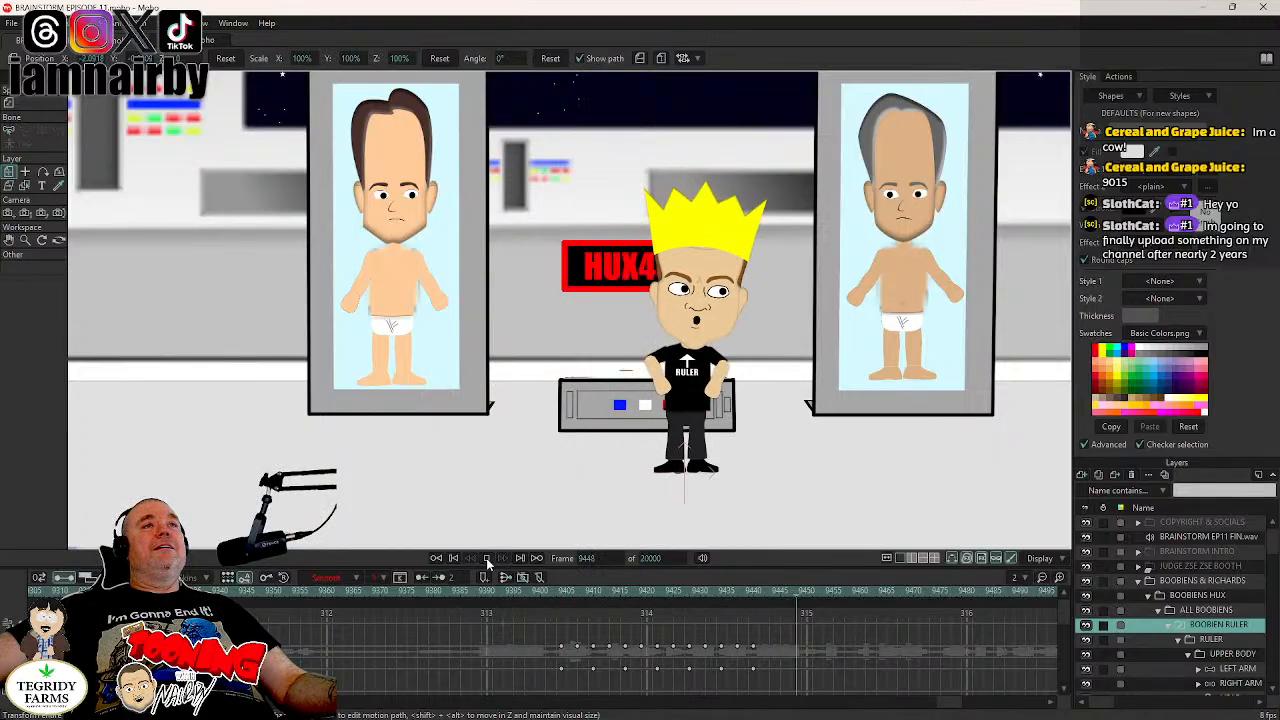
- Step through the ruler's walk from frame 9403 to 9440 to check the bobbing and swaying, and save the project
click(487, 559)
click(556, 594)
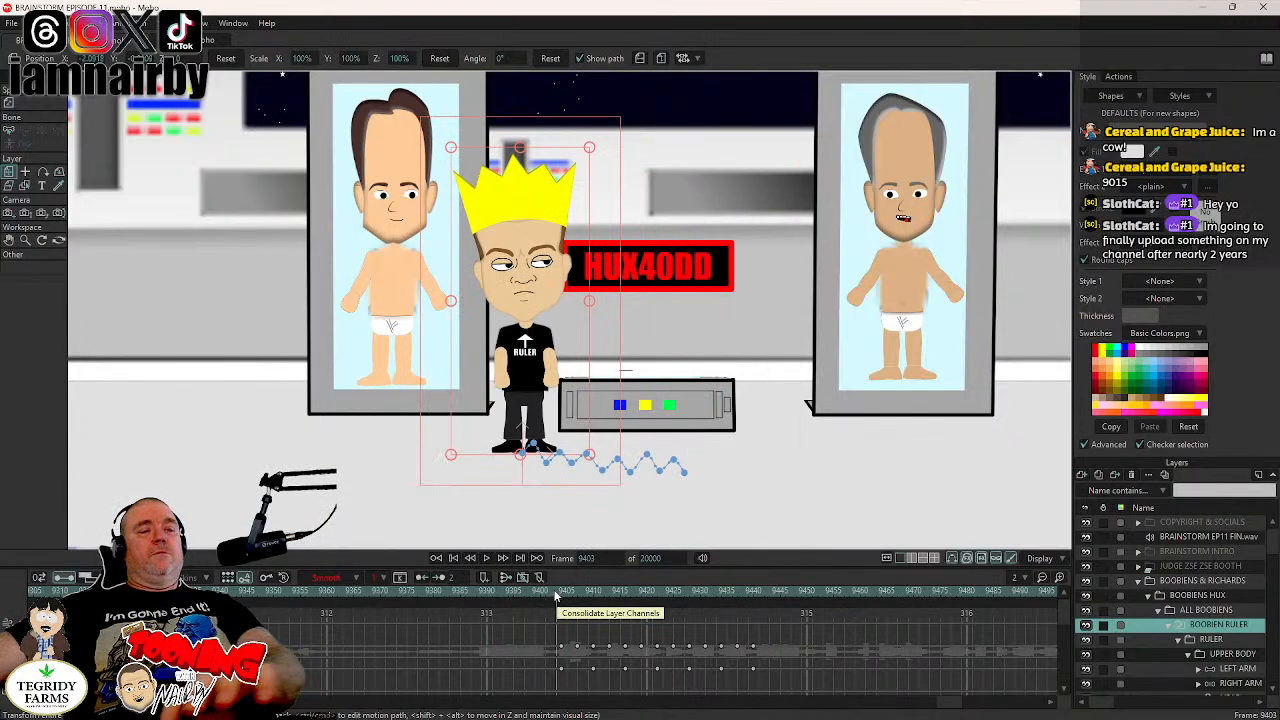
key(Right)
key(Right)
key(Right)
key(Right)
key(Right)
key(Right)
key(Right)
key(Right)
key(Right)
key(Right)
key(Right)
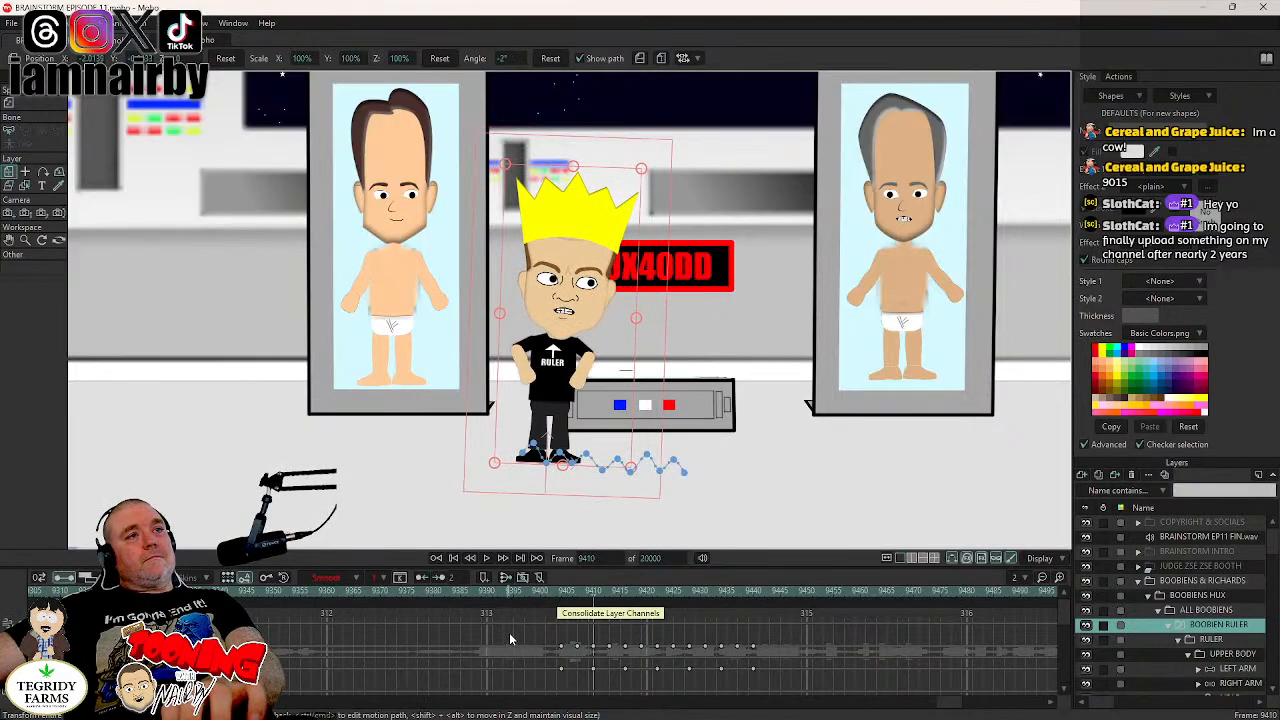
key(Right)
key(Right)
key(Right)
key(Right)
key(Right)
key(Right)
key(Right)
key(Right)
key(Right)
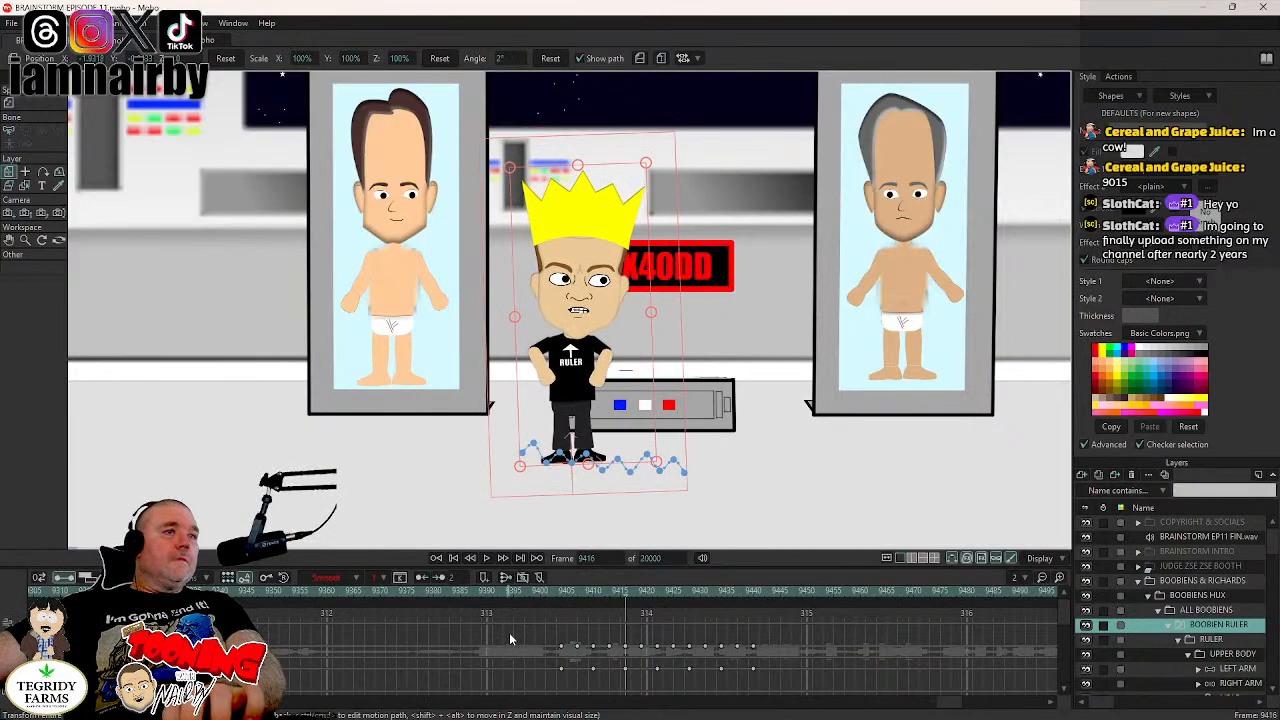
key(Right)
key(Right)
key(Right)
key(Right)
key(Right)
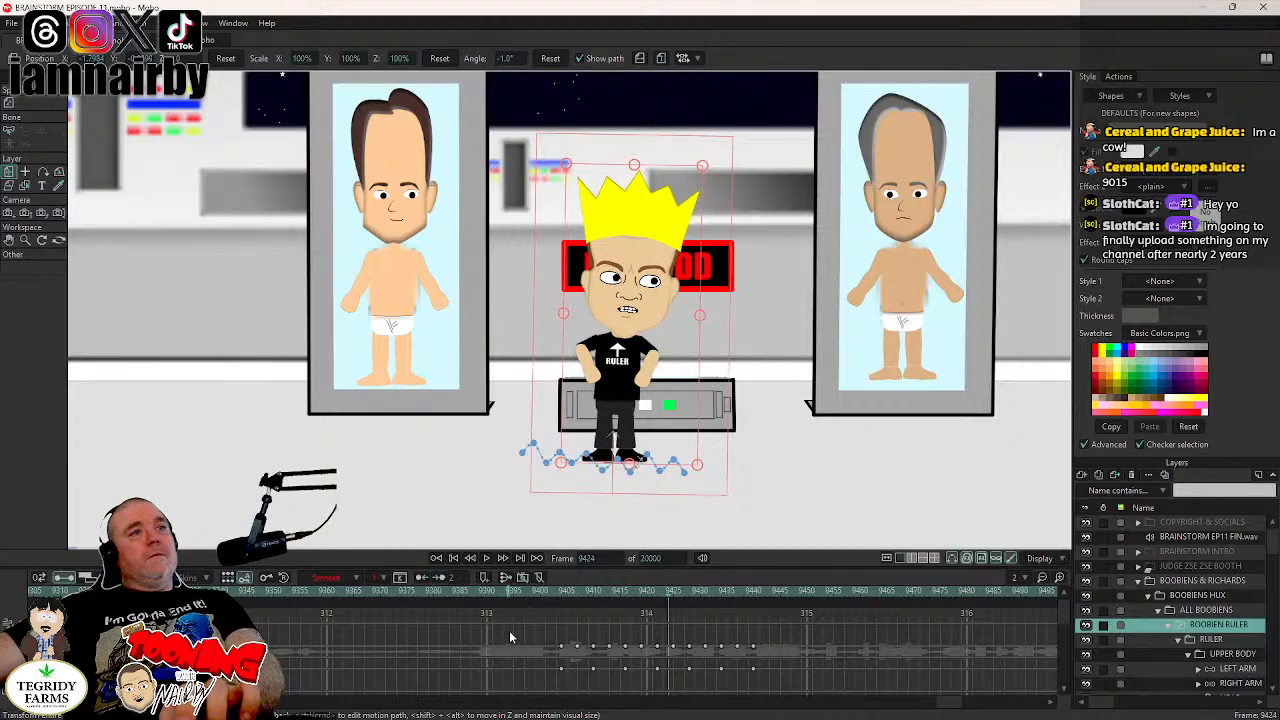
key(Right)
key(Right)
key(Right)
key(Right)
key(Right)
key(Right)
key(Right)
key(Right)
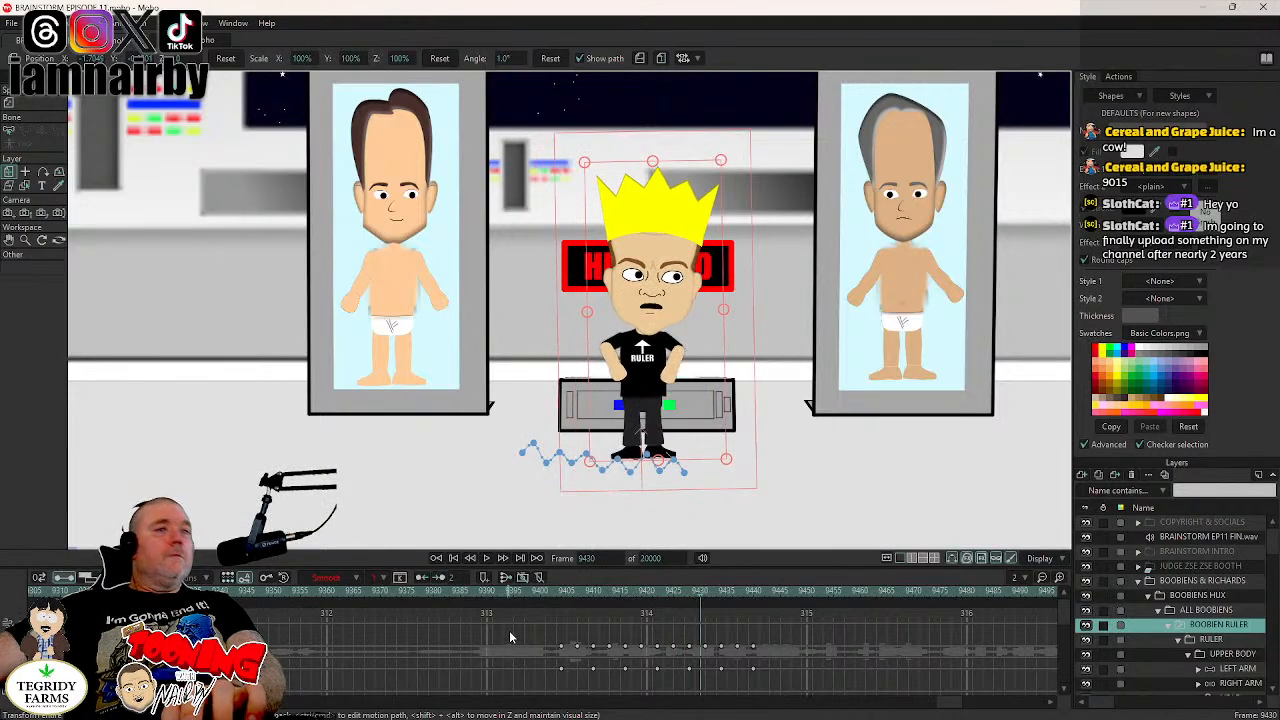
key(Right)
key(Right)
key(Right)
key(Right)
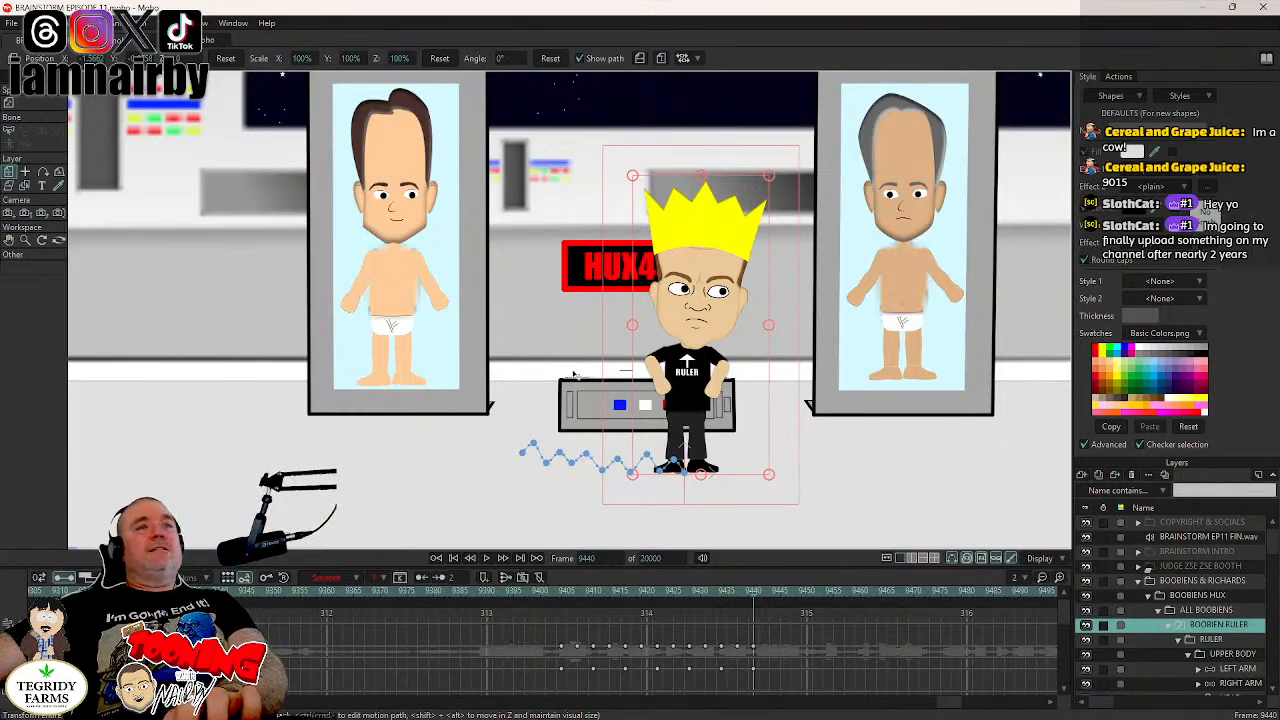
key(ctrl+s)
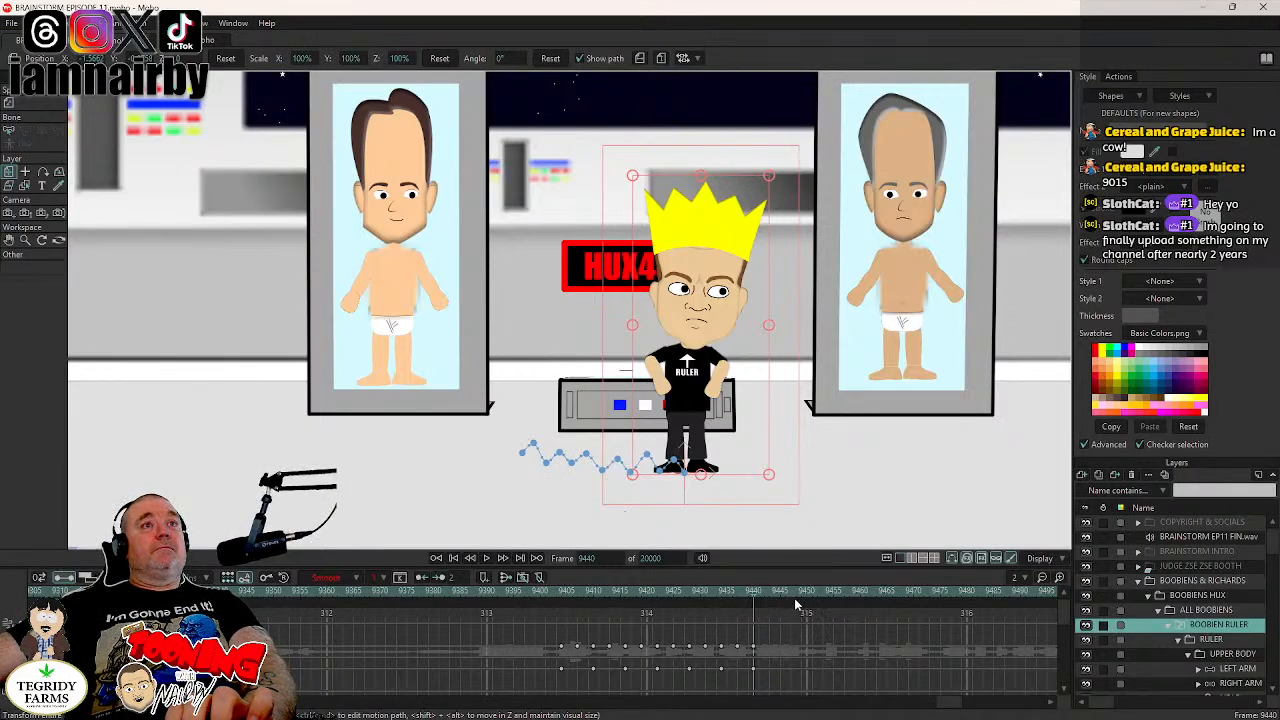
- Play back the ruler's walk from shortly before it starts until just past frame 9440
click(503, 600)
click(486, 558)
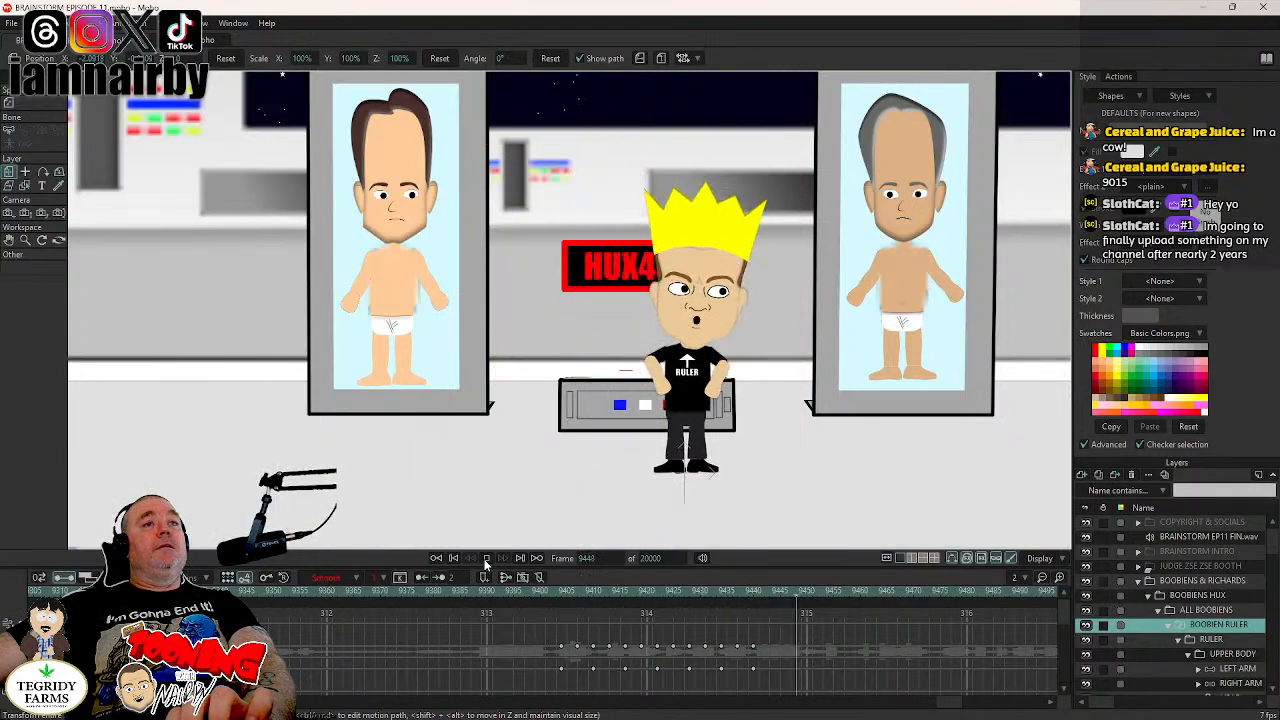
click(486, 558)
- Inspect the walk again frame by frame from 9405 to 9440, checking the ruler's spacing and tilt
click(560, 593)
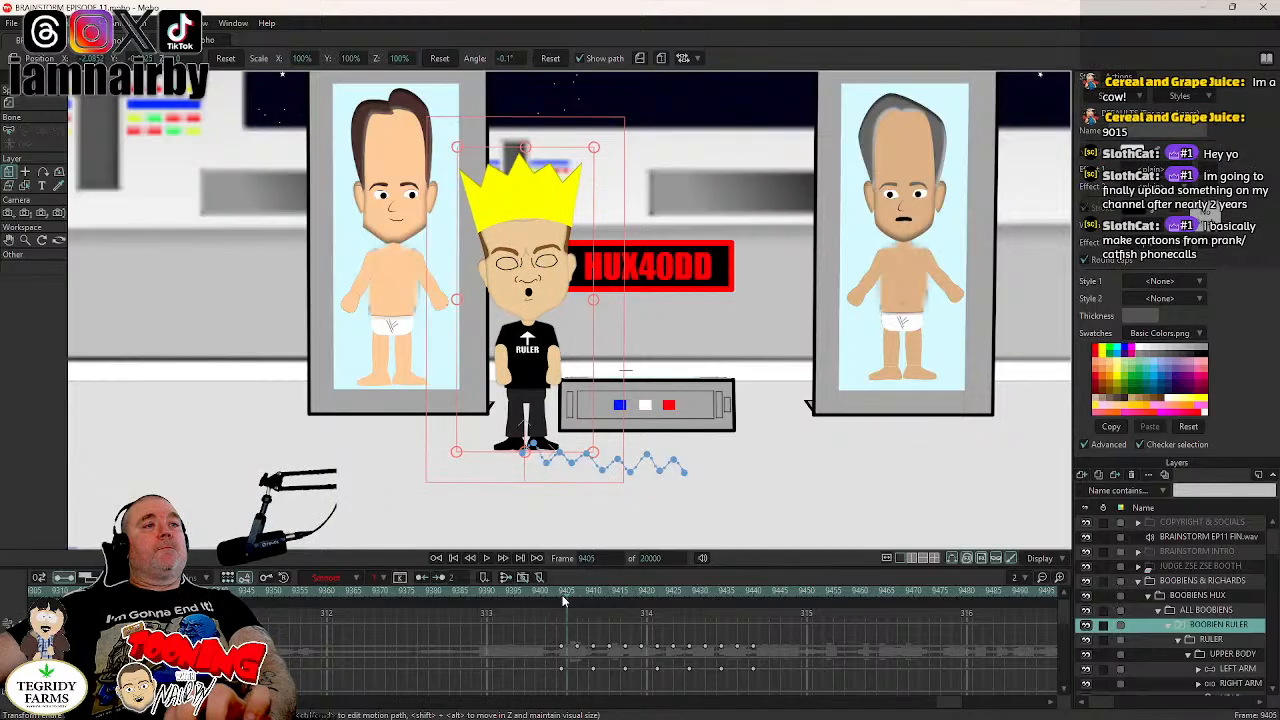
click(561, 594)
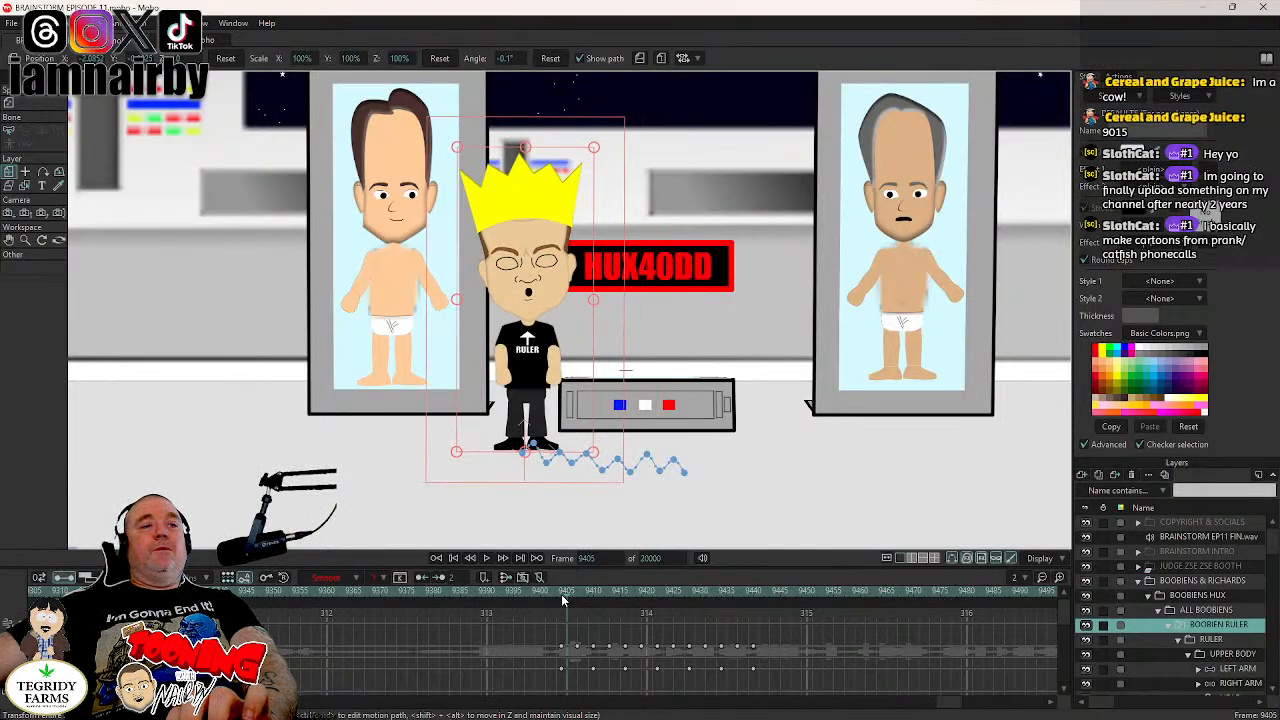
key(Right)
click(561, 594)
key(Right)
key(Right)
key(Right)
key(Right)
key(Right)
key(Right)
key(Right)
key(Right)
key(Right)
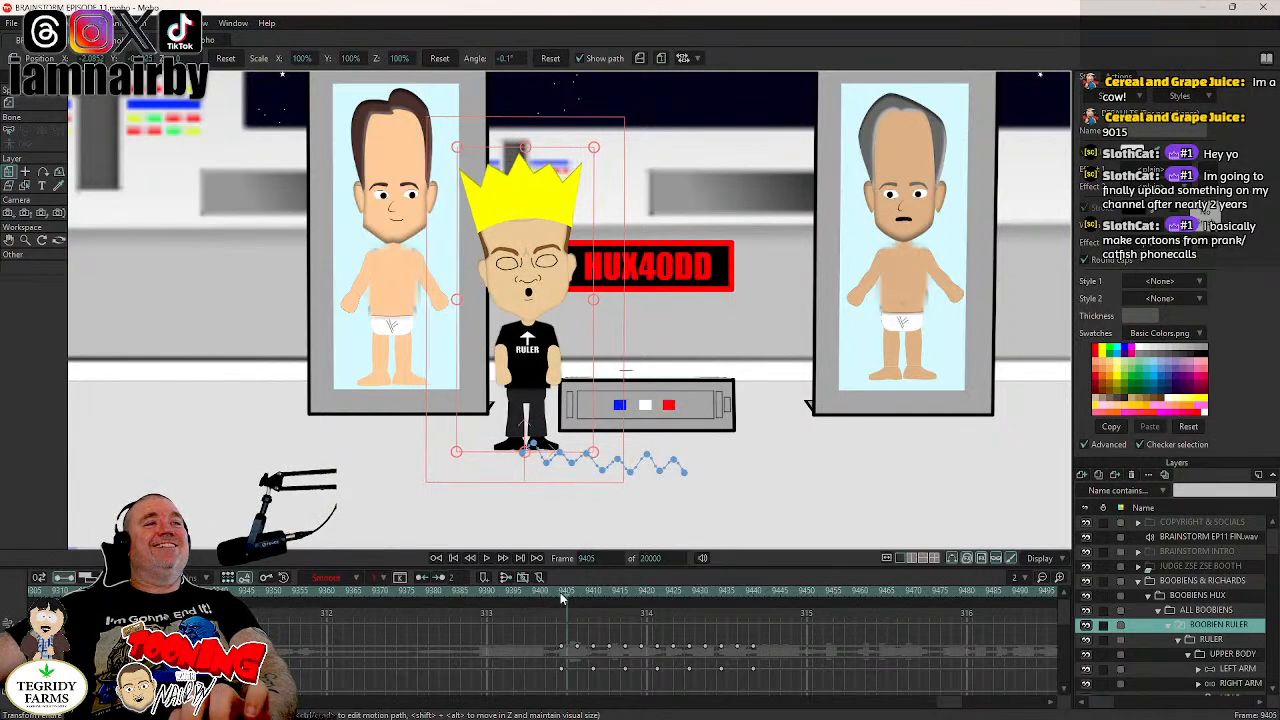
key(Right)
key(Right)
key(Right)
key(Right)
key(Right)
key(Right)
key(Right)
key(Right)
key(Right)
key(Right)
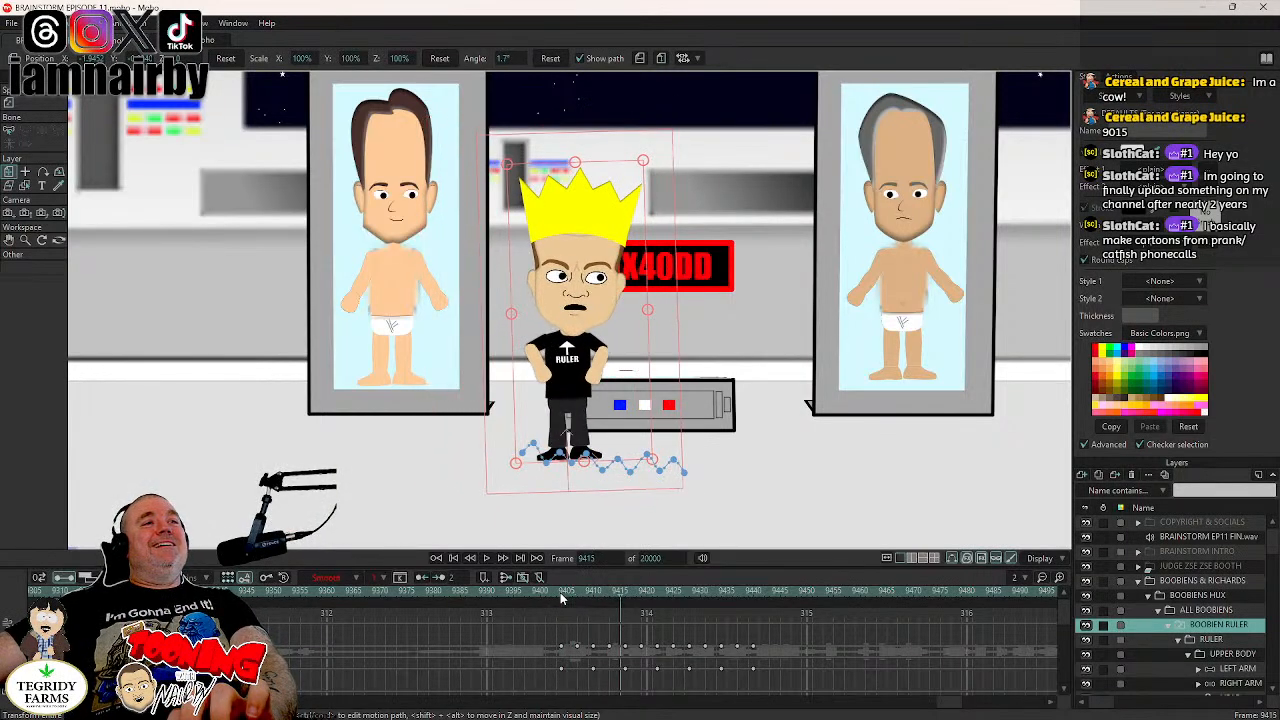
key(Right)
key(Right)
key(Right)
key(Right)
key(Right)
key(Right)
key(Right)
key(Right)
key(Right)
key(Right)
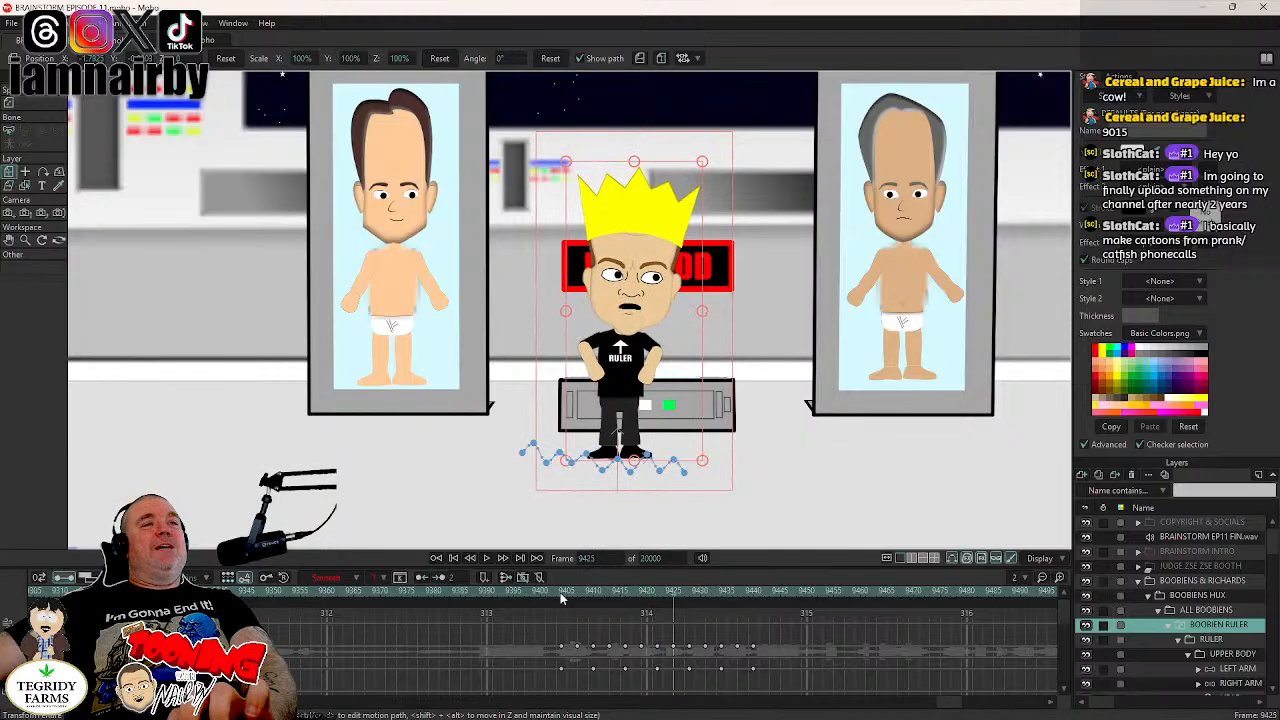
key(Right)
key(Right)
key(Right)
key(Right)
key(Right)
key(Right)
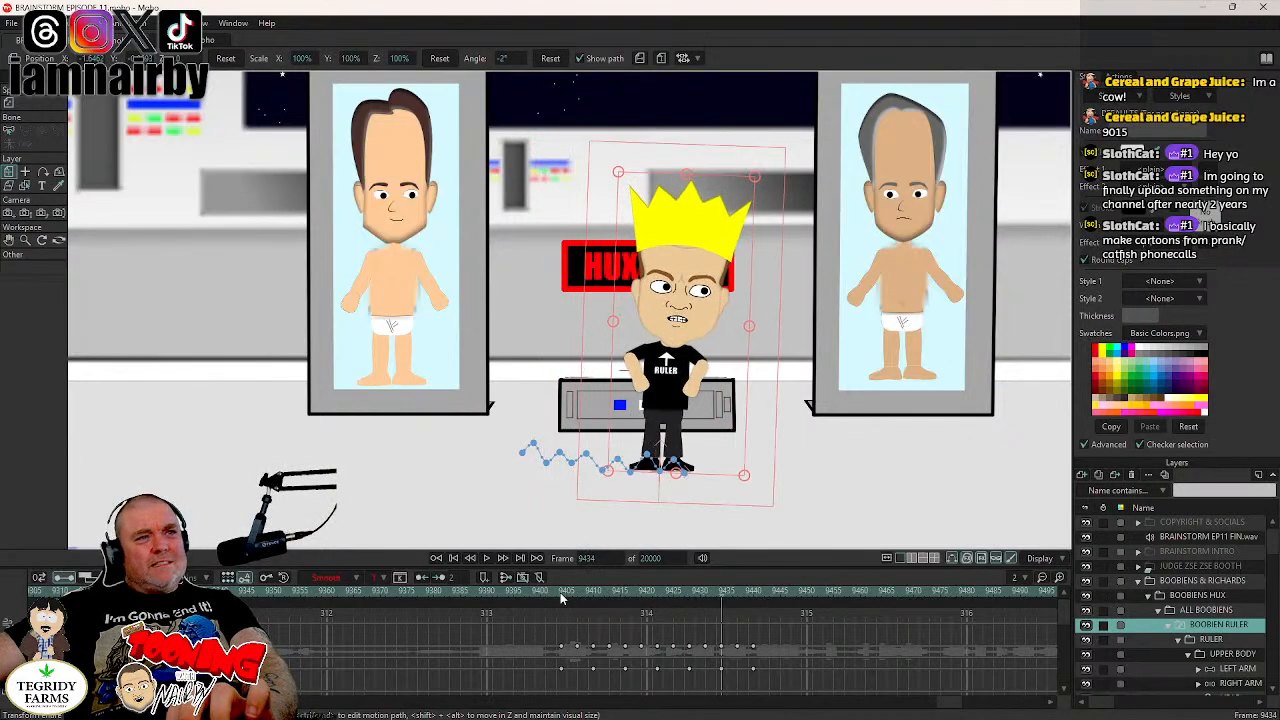
key(Right)
key(Right)
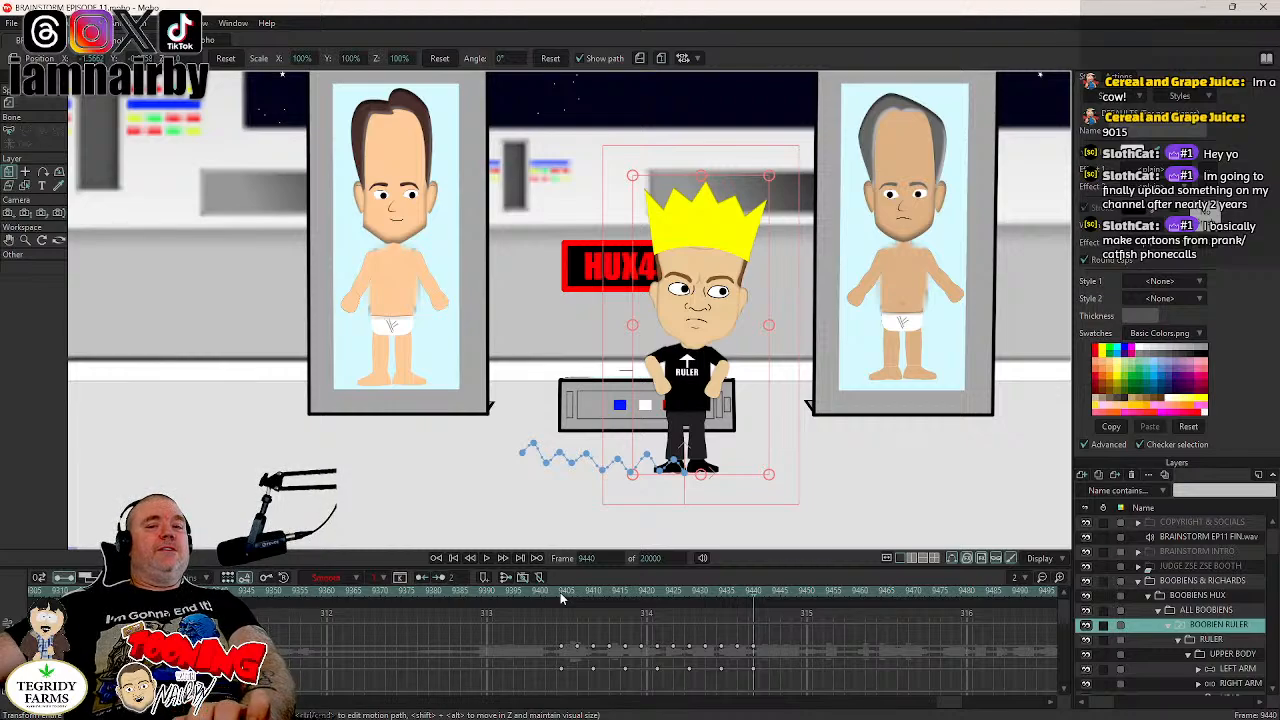
- Review the motion once more from frame 9404 through to the end of the walk
click(560, 592)
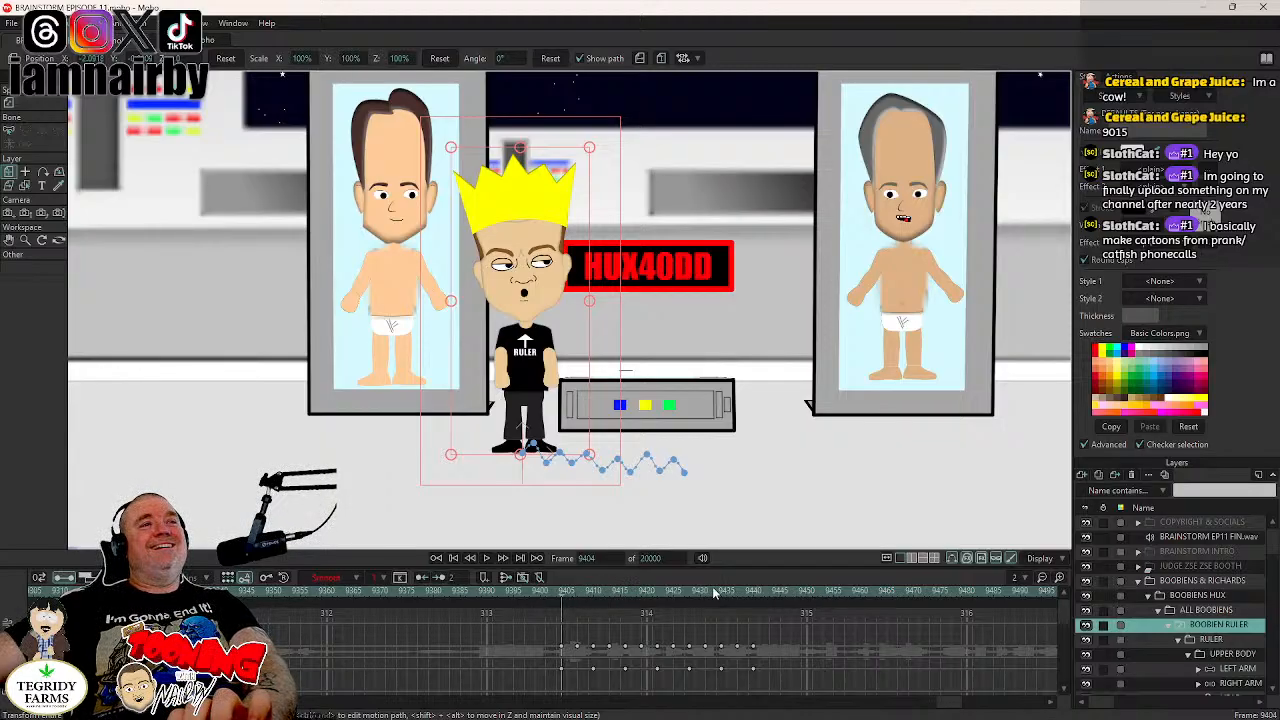
key(space)
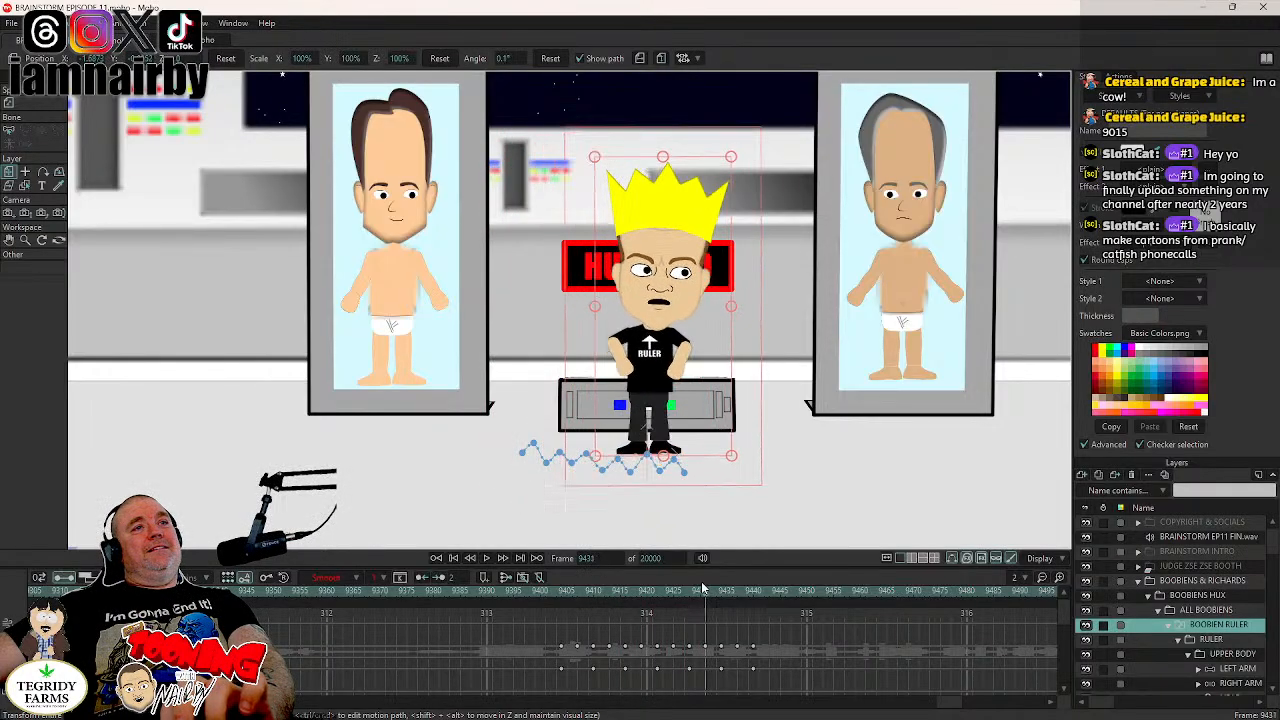
key(space)
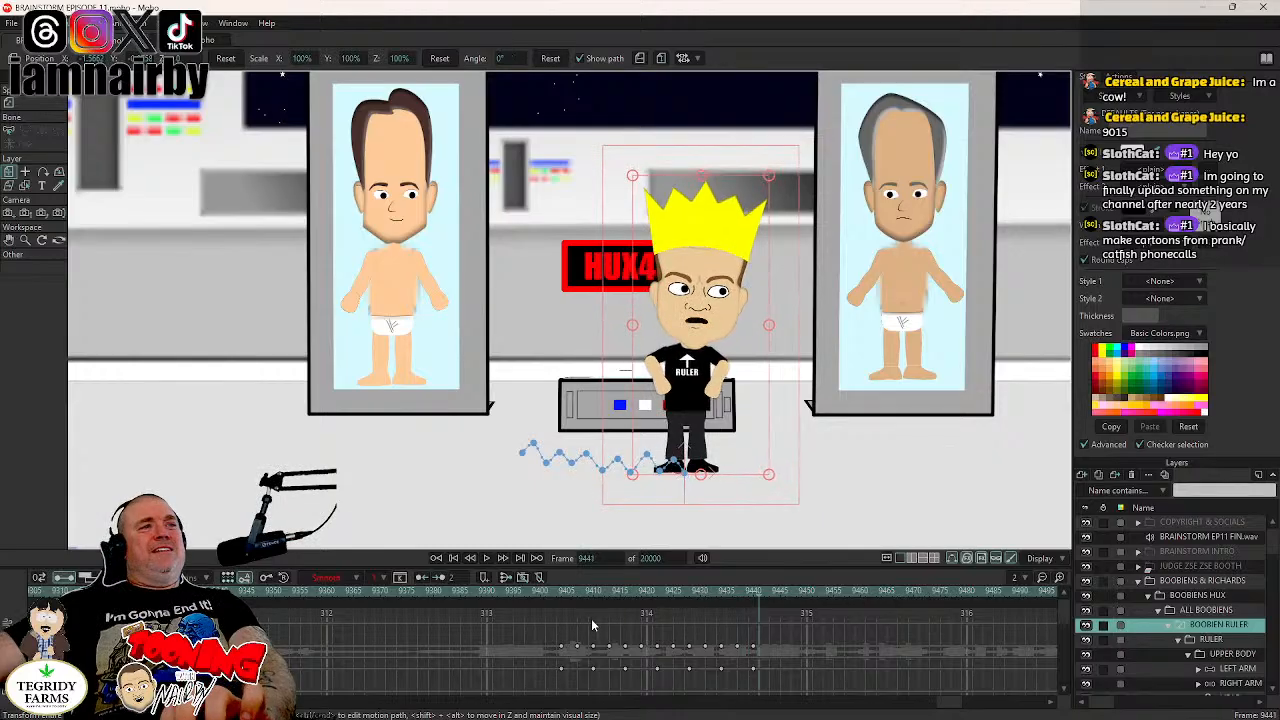
- Delete the BOOBIEN RULER layer's position and angle keyframes after frame 9404 through frame 9440
click(561, 598)
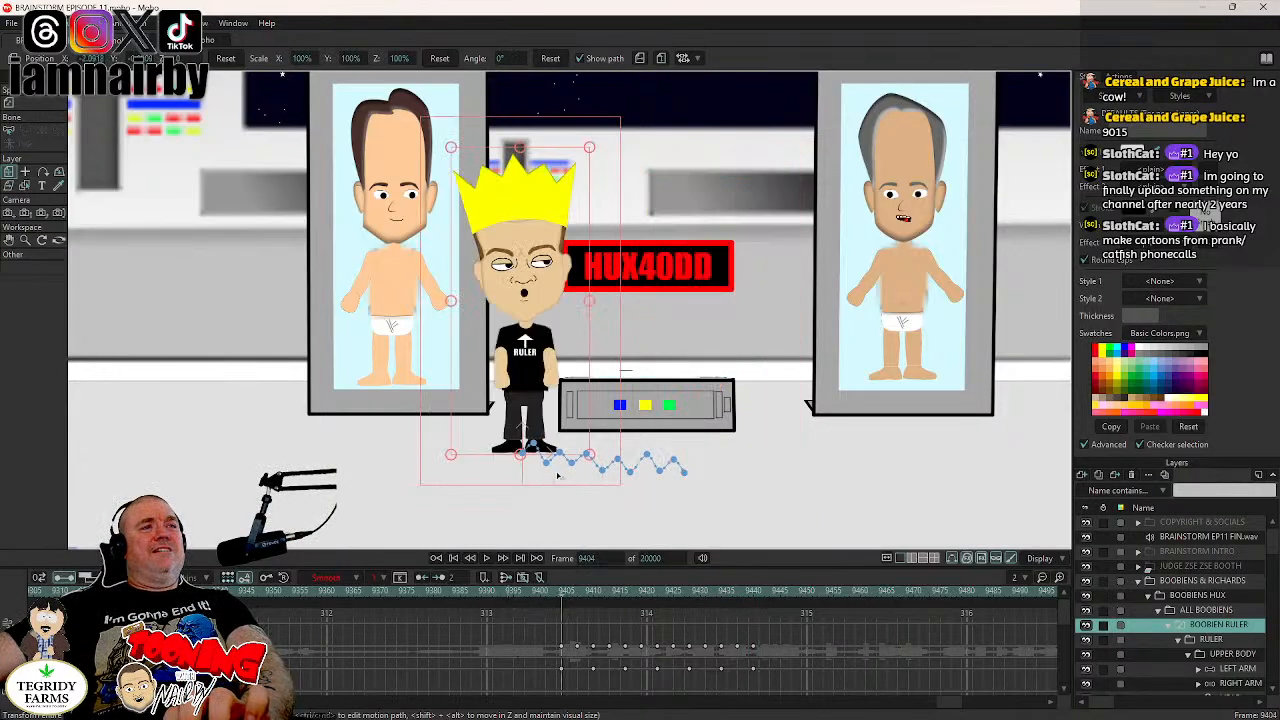
scroll(549, 465, up, 4)
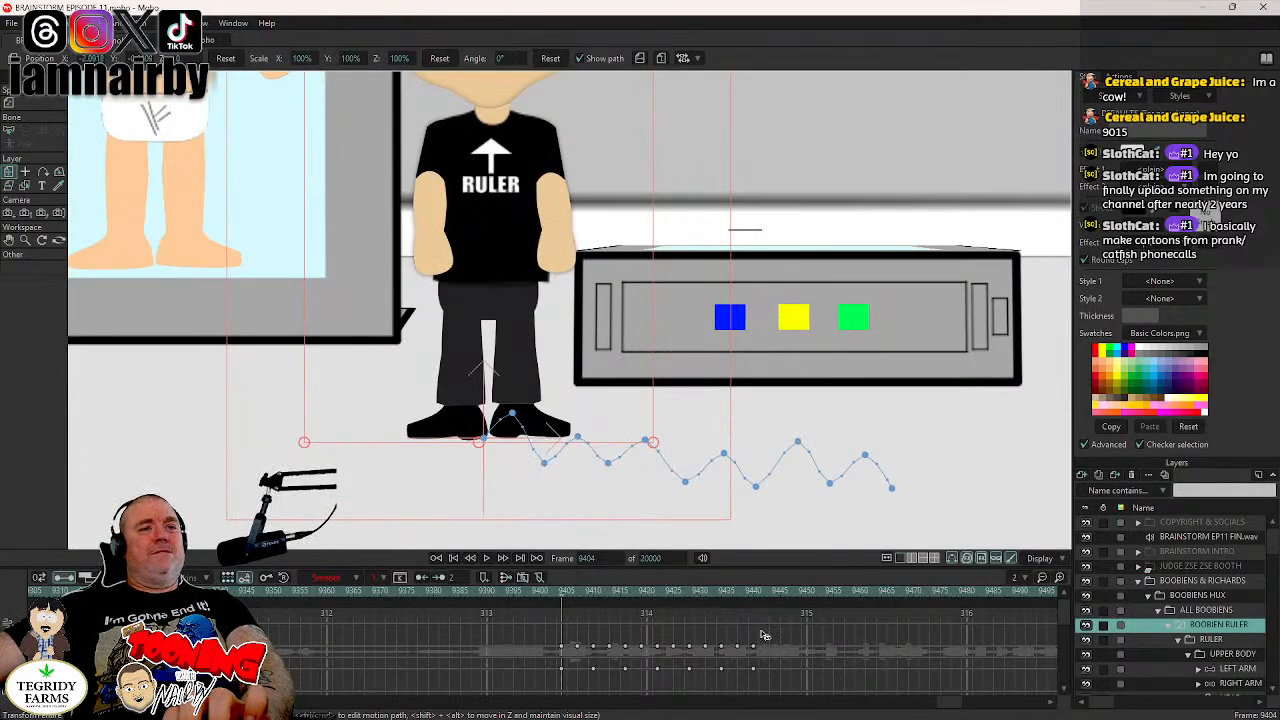
drag(764, 636, 572, 679)
key(Delete)
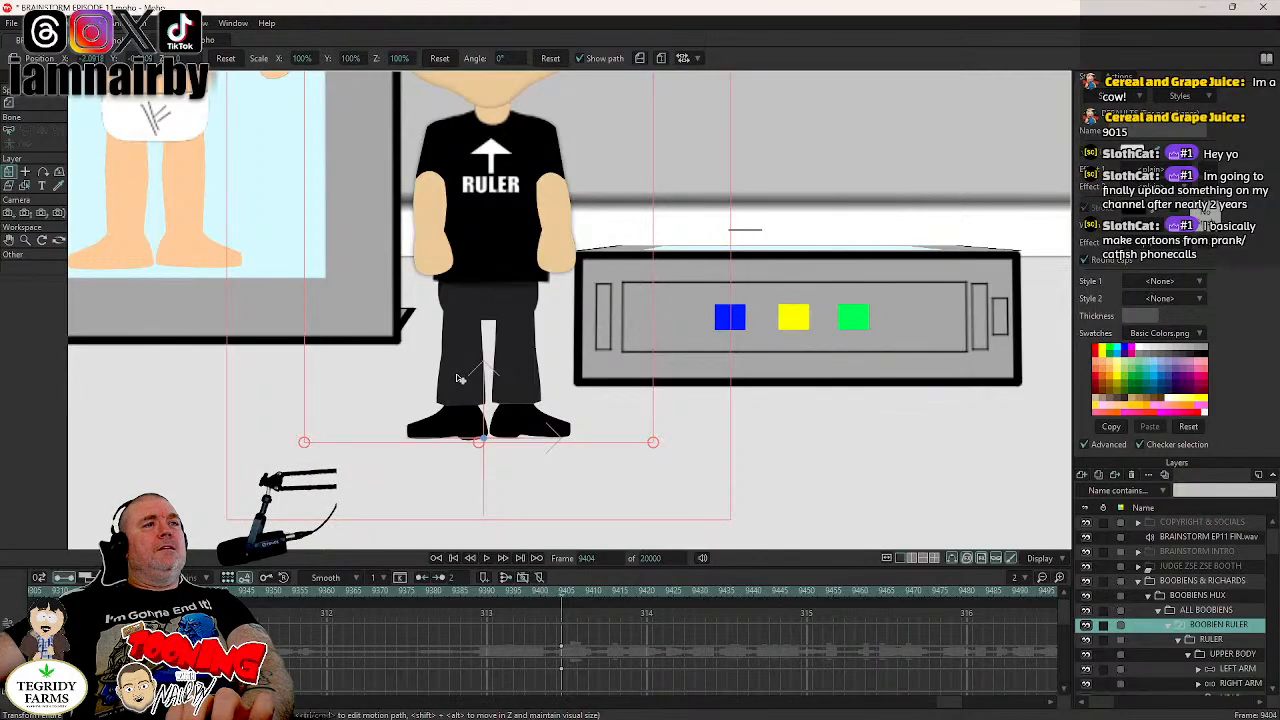
- Move the BOOBIEN RULER layer slightly up and to the right at frame 9407 to start a new walk
scroll(490, 377, down, 4)
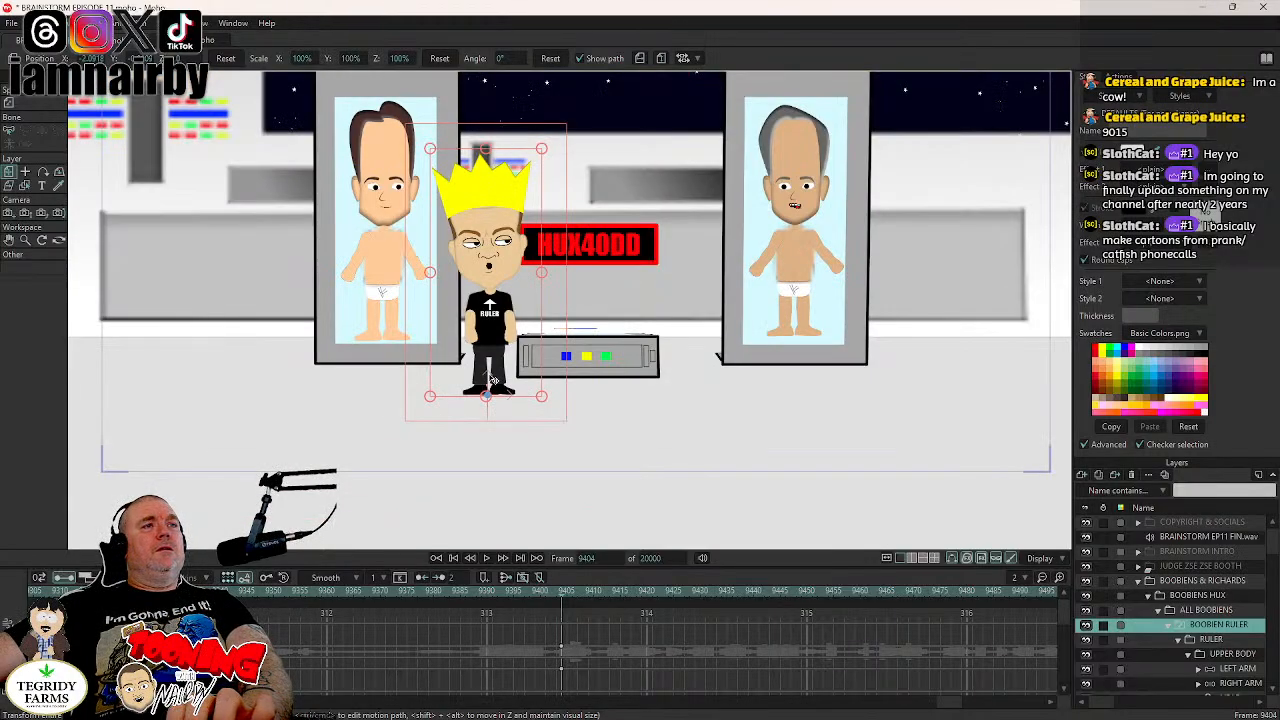
key(Right)
key(Right)
key(Right)
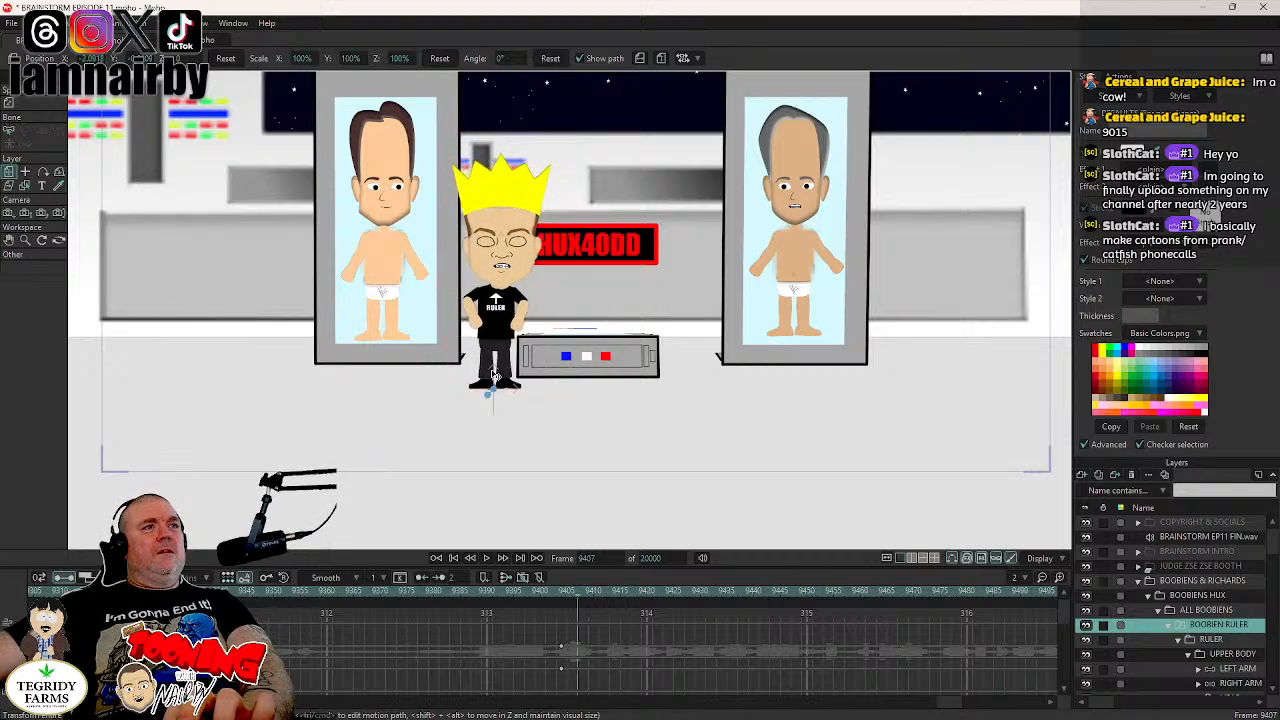
scroll(494, 372, up, 4)
scroll(494, 375, up, 1)
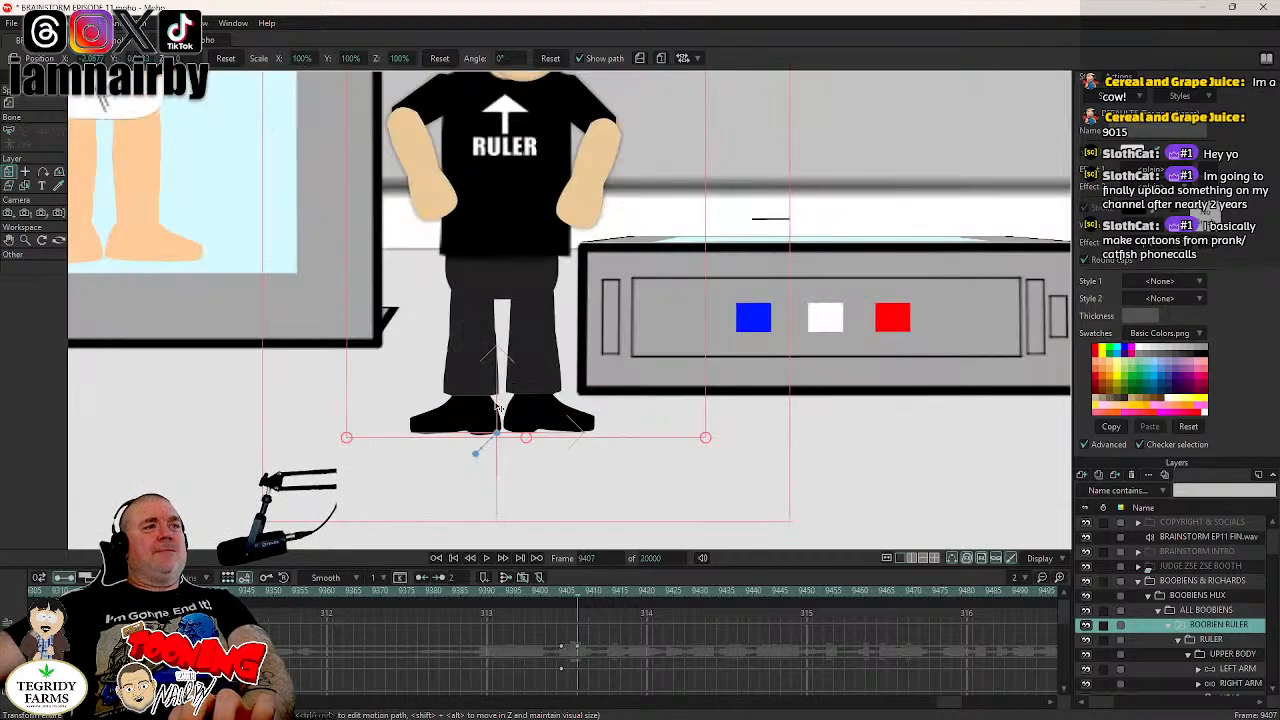
- Continue the ruler's walk rightward with alternating low and high positions, keyed every three frames from 9410 to 9422
drag(497, 408, 612, 450)
key(Right)
key(Right)
key(Right)
key(Right)
key(Right)
key(Right)
key(Right)
key(Right)
key(Right)
key(Right)
key(Right)
key(Right)
key(Right)
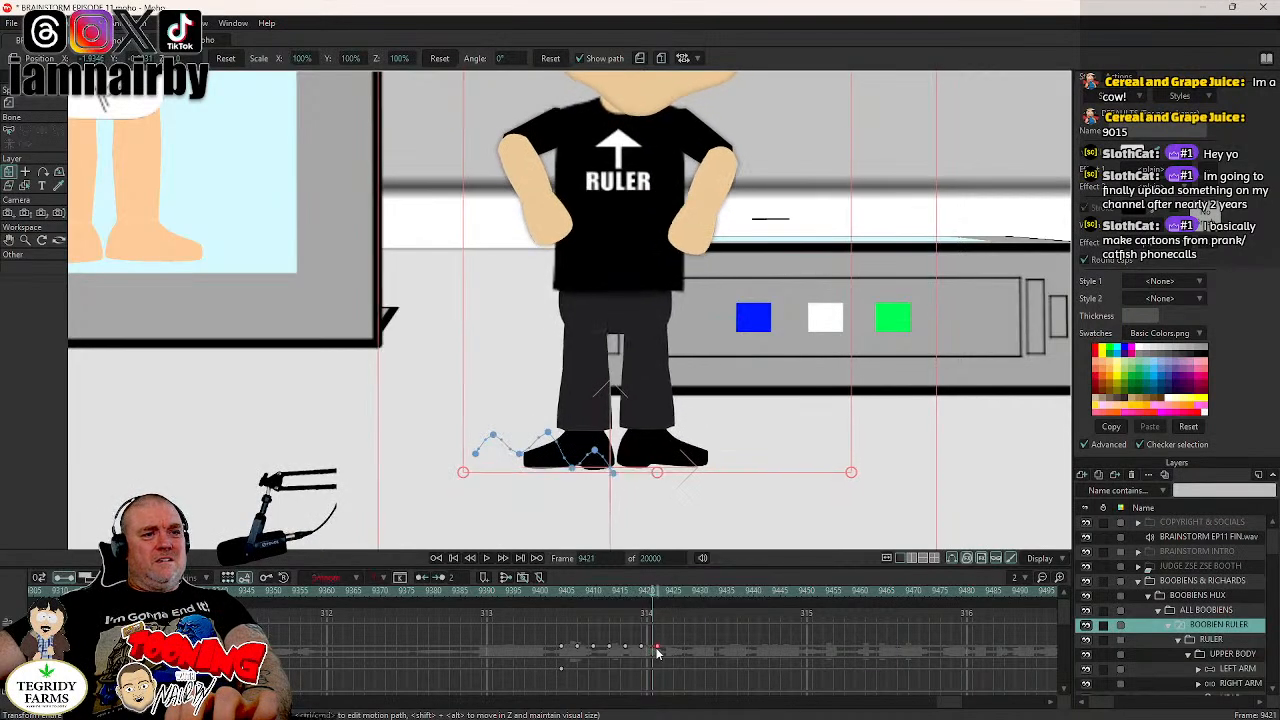
- Move the ruler right and up at frame 9425, and right and down at frame 9428 to X about -1.89
key(Right)
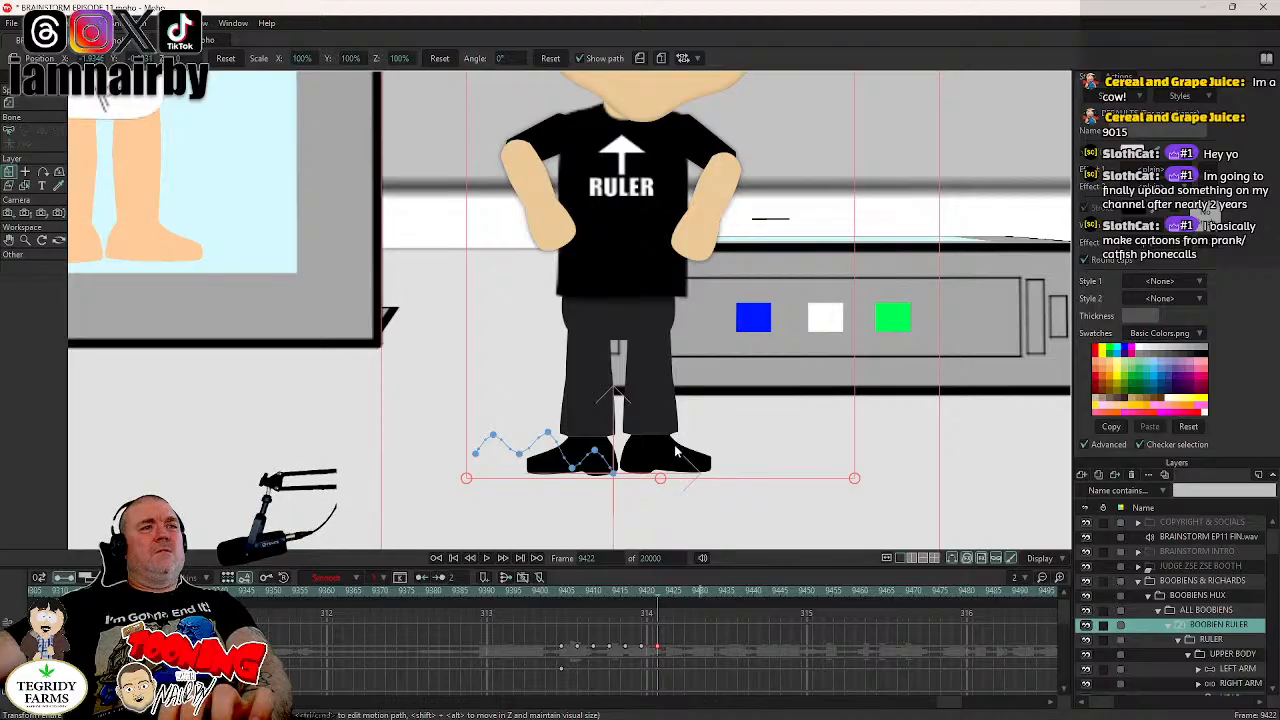
key(Right)
key(Right)
key(Right)
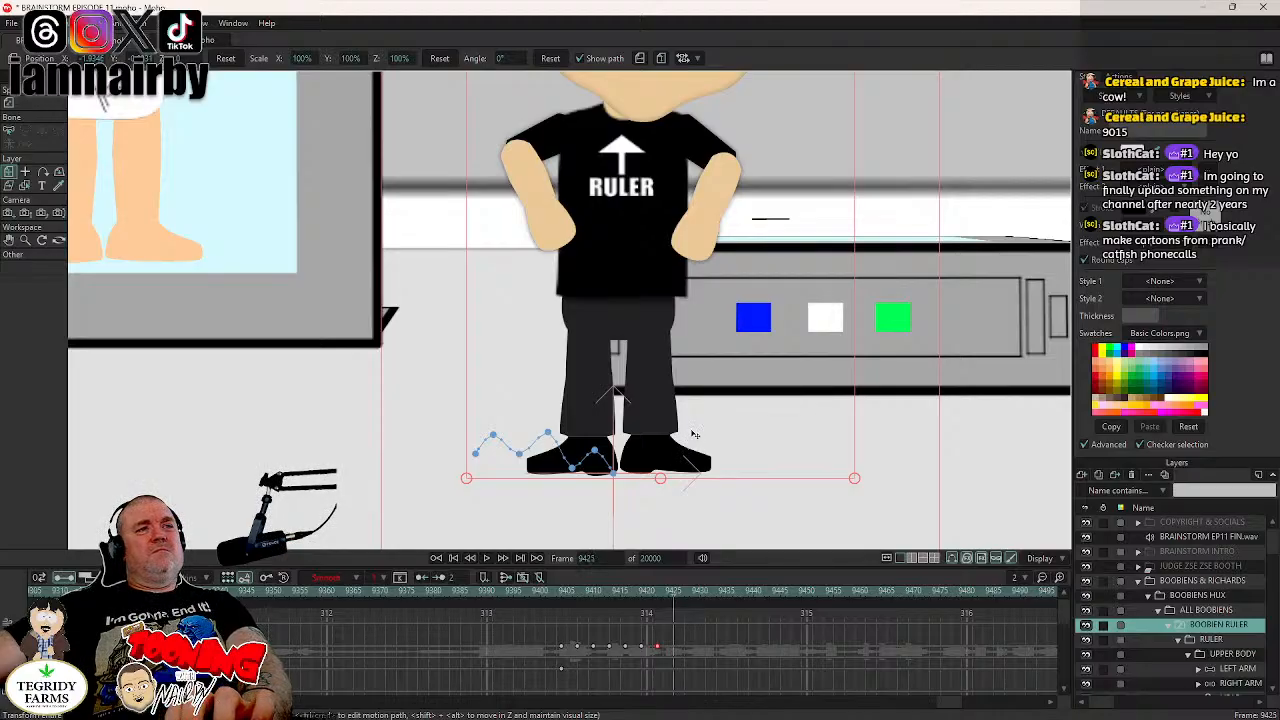
drag(695, 435, 704, 450)
key(Right)
key(Right)
key(Right)
- Raise the ruler and shift it right at frame 9431, to an X position of about -1.87
key(Right)
key(Right)
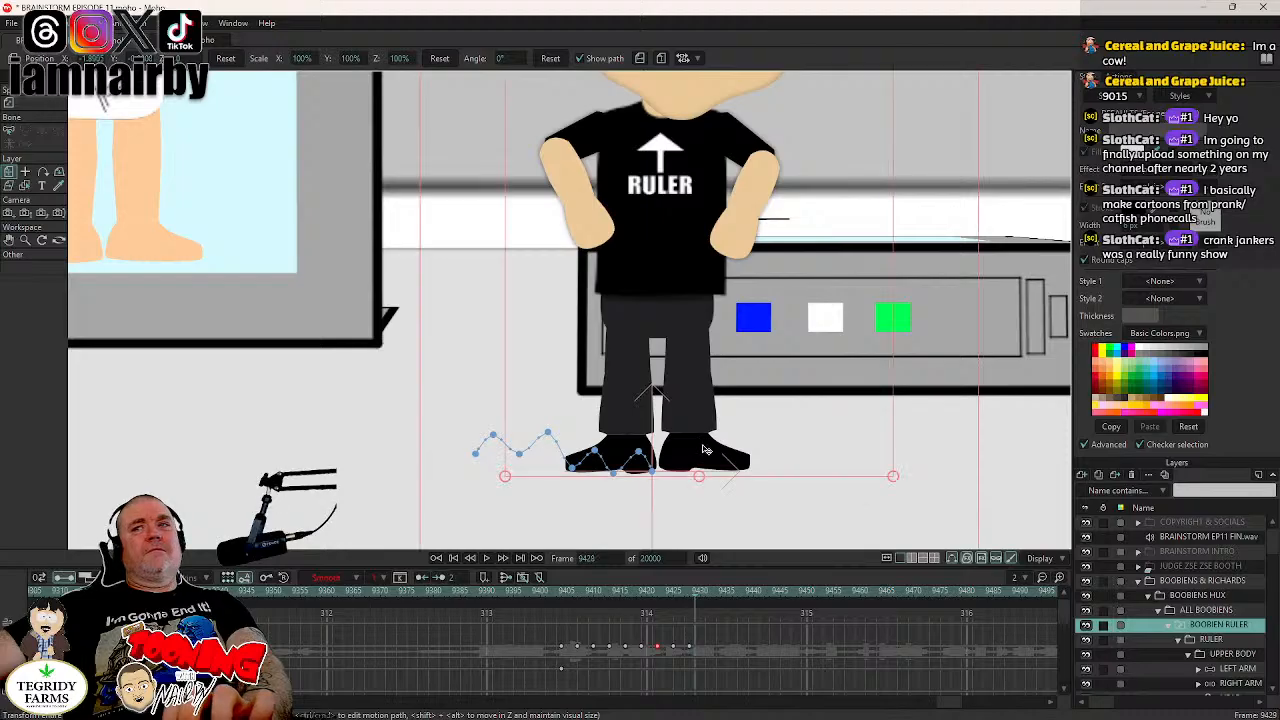
key(Right)
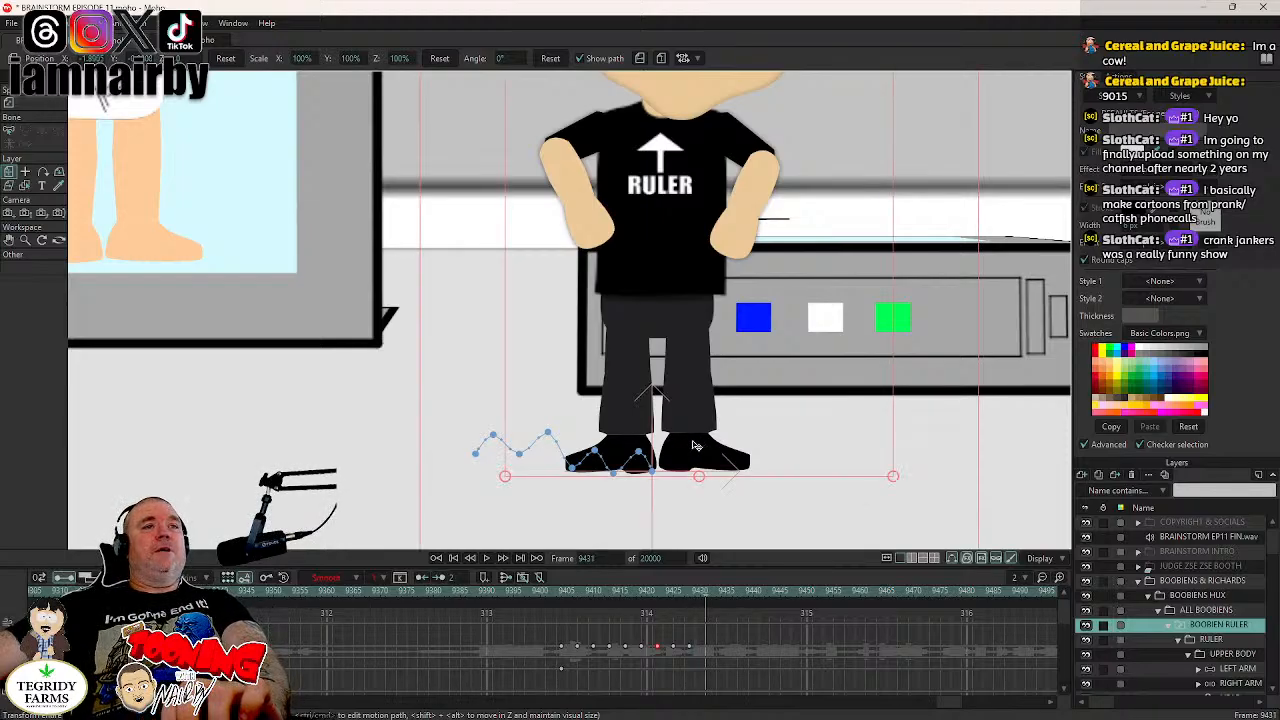
key(Left)
key(Left)
key(Left)
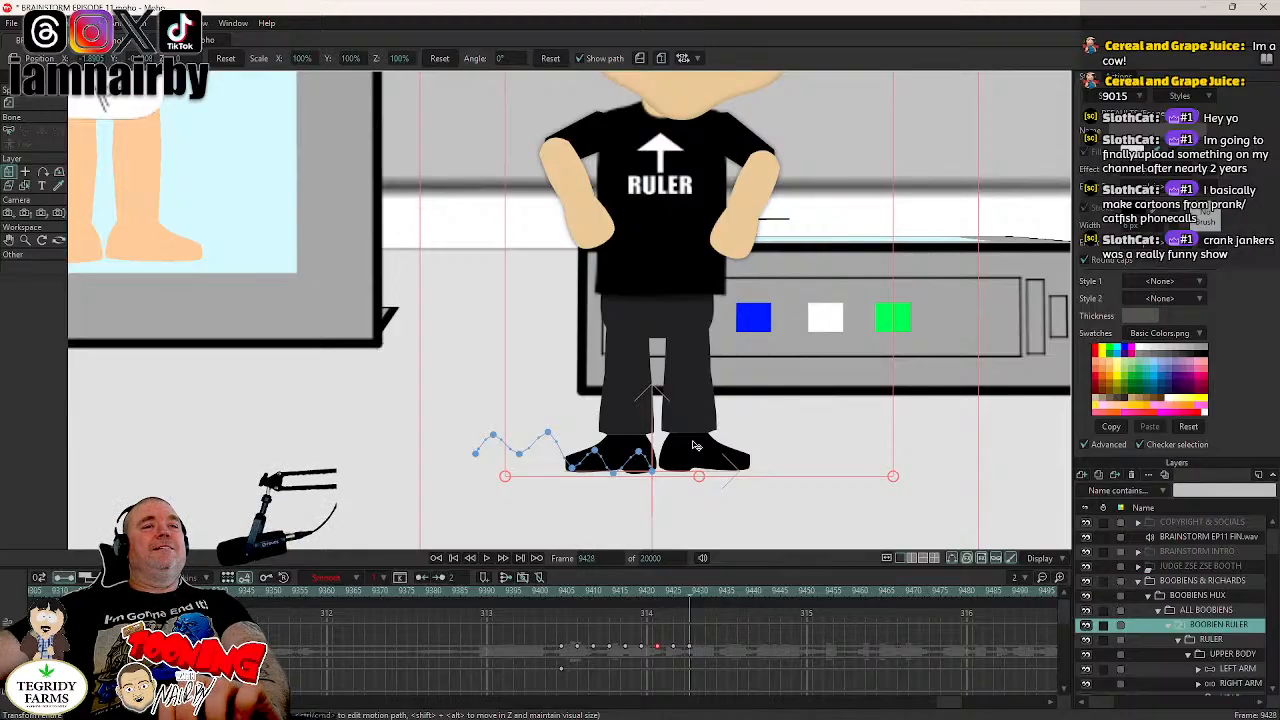
key(Right)
key(Right)
key(Right)
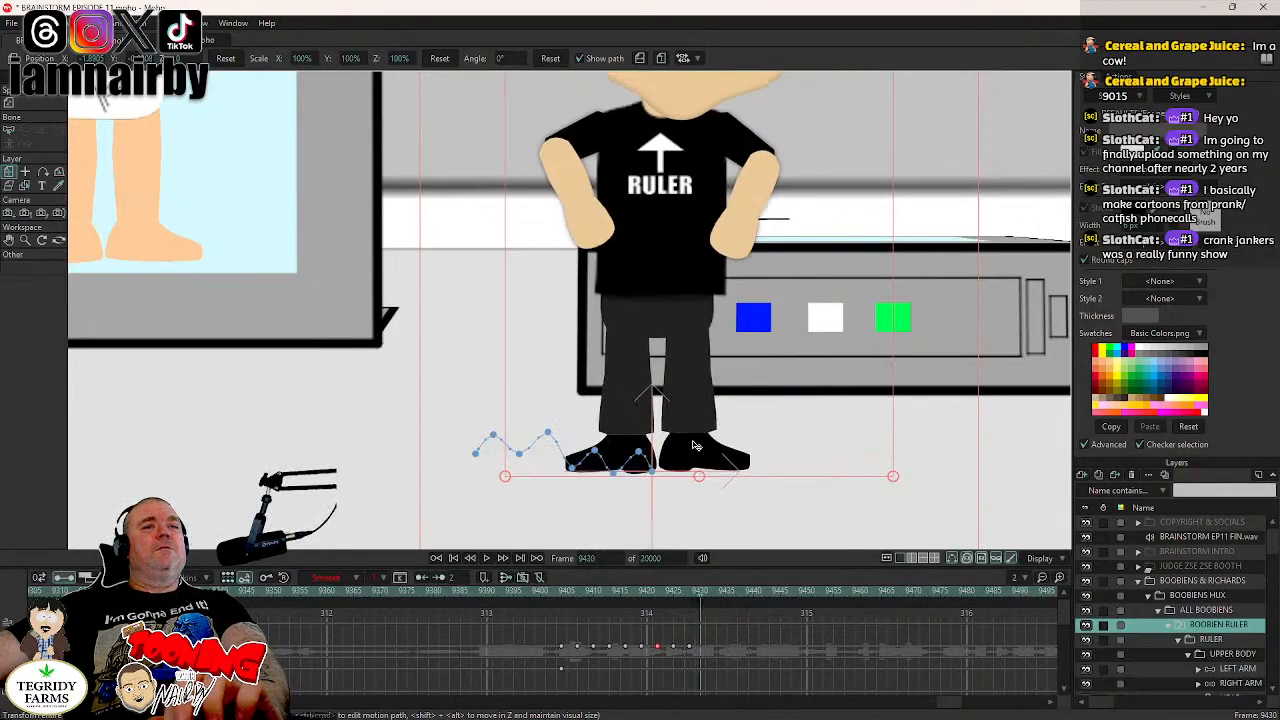
drag(697, 445, 707, 429)
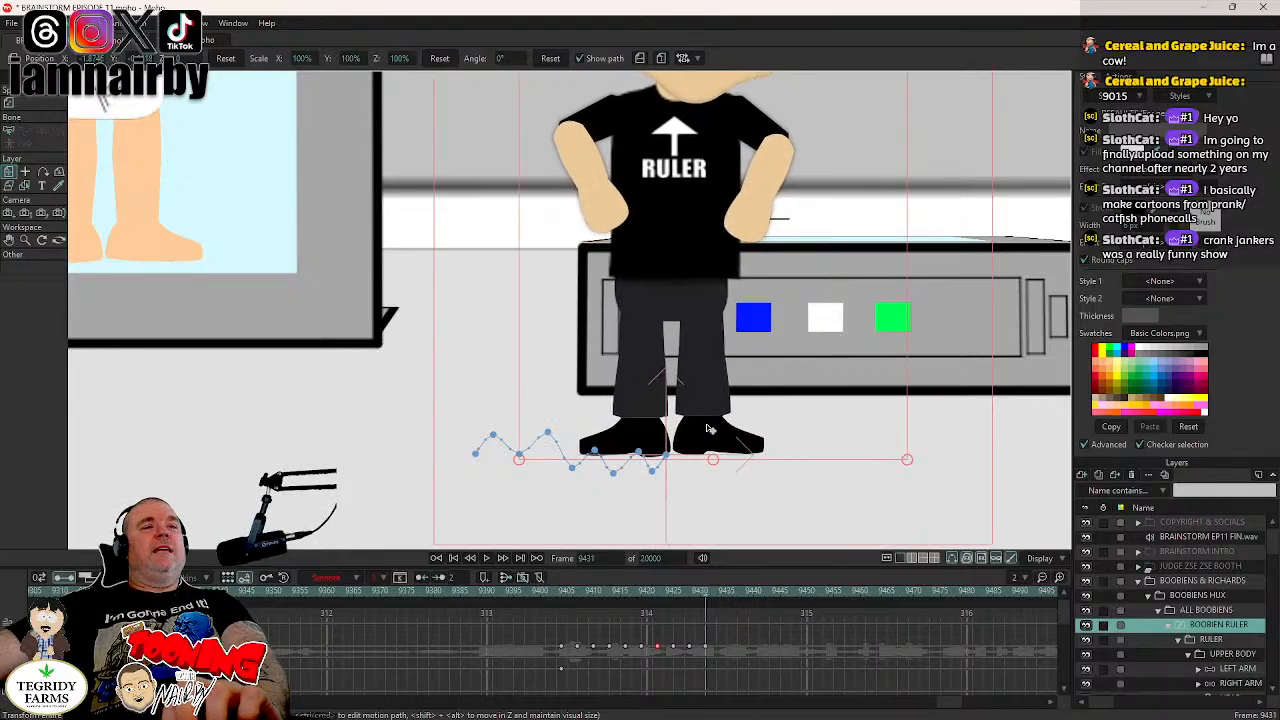
- Lower the ruler and shift it right at frame 9434, to an X position of about -1.86
key(Right)
key(Right)
key(Right)
key(Left)
key(Left)
key(Left)
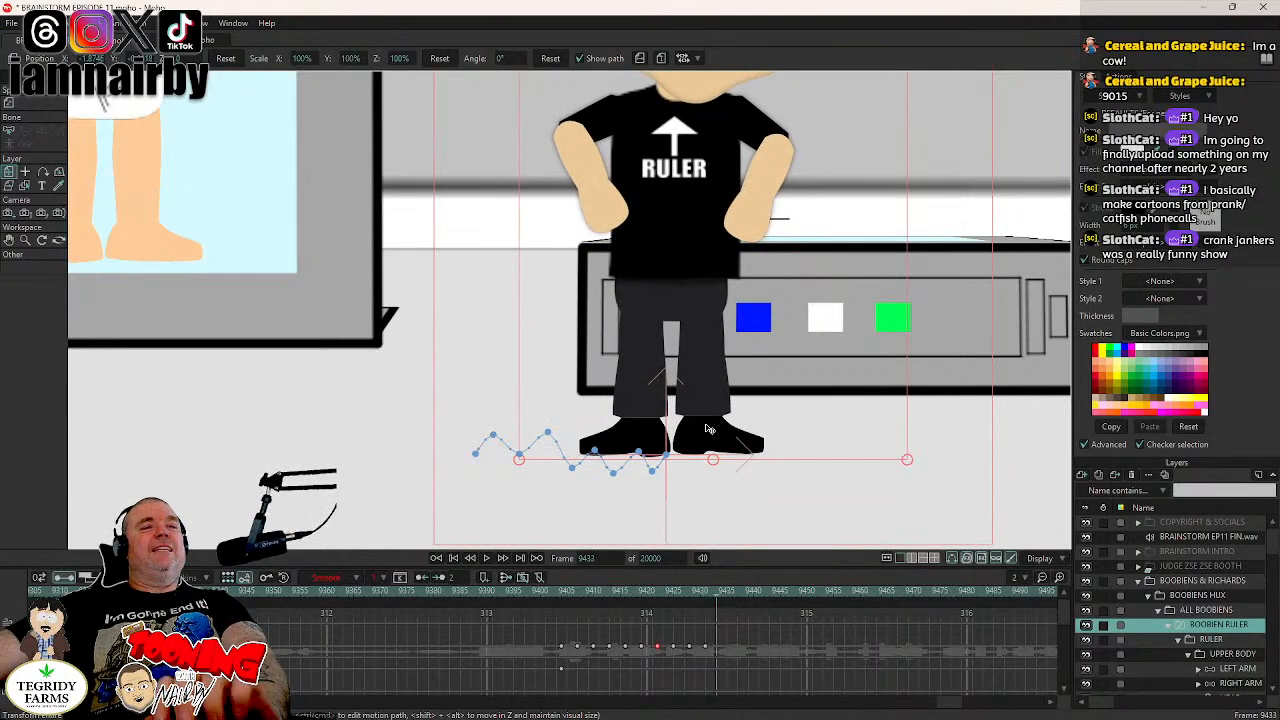
key(Right)
key(Right)
key(Right)
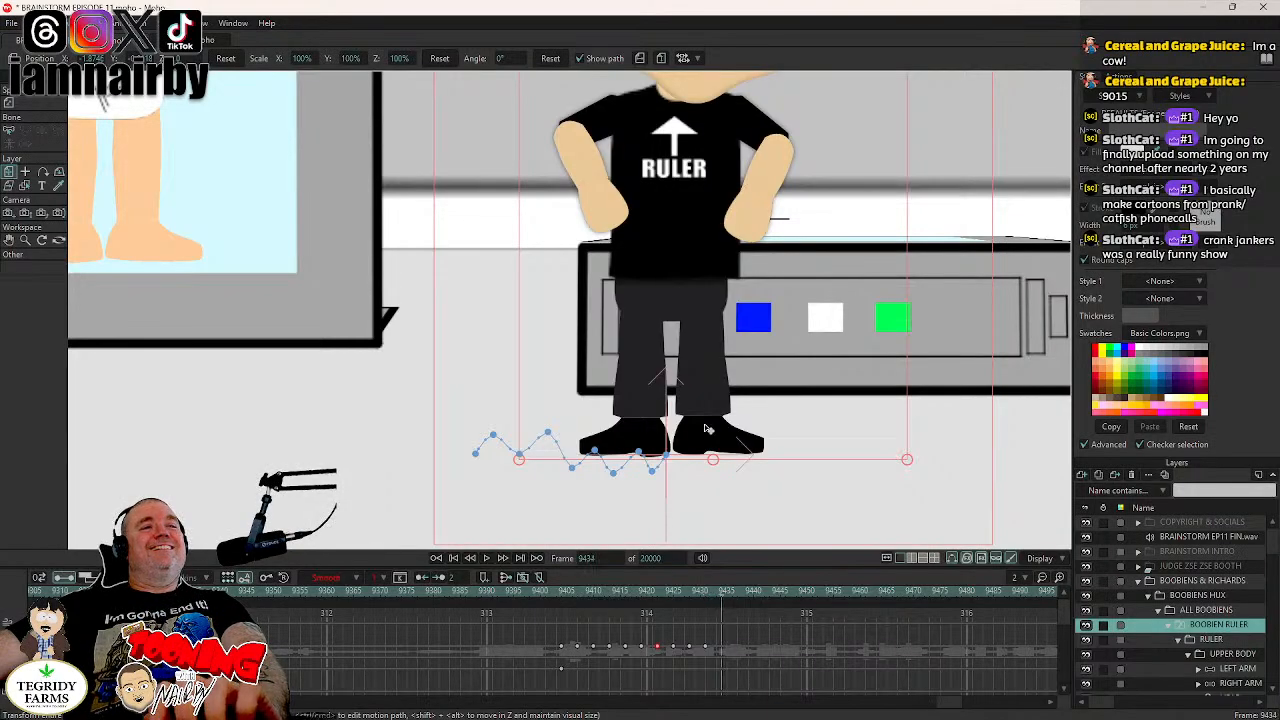
drag(717, 437, 717, 442)
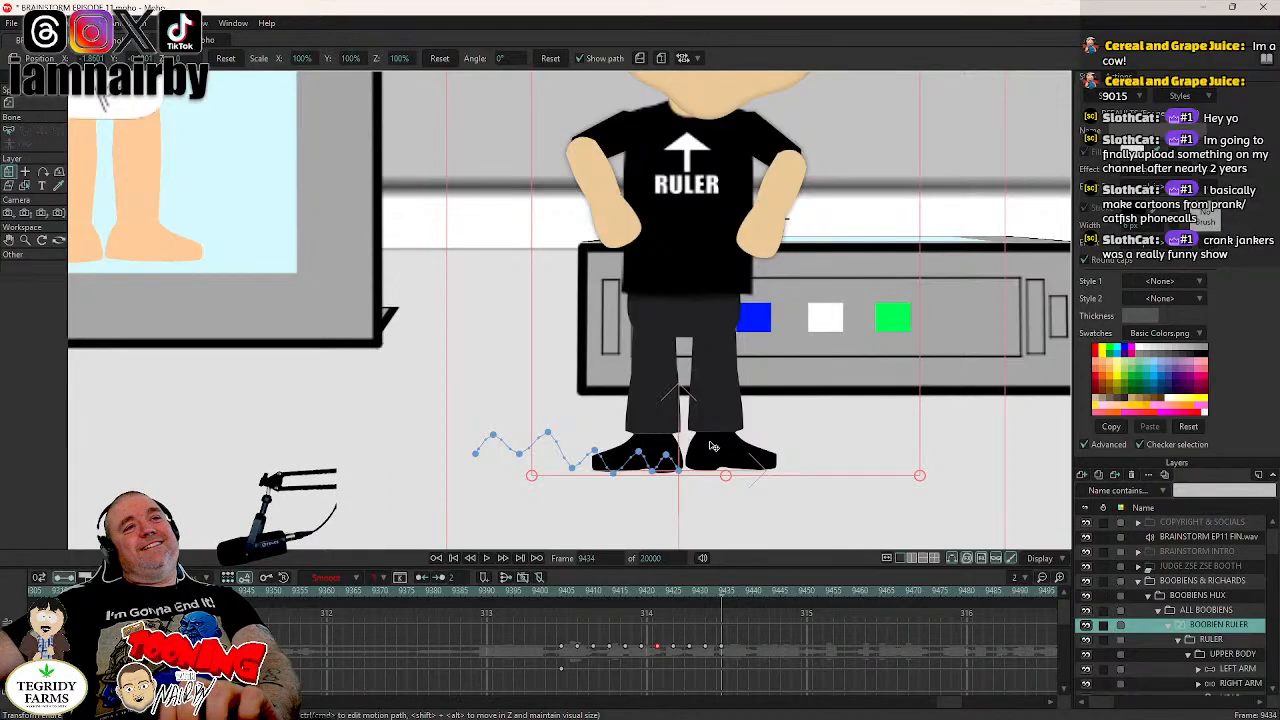
- Move the ruler up and right at frame 9437, and down and right at frame 9440 to X about -1.83
key(Right)
key(Right)
key(Right)
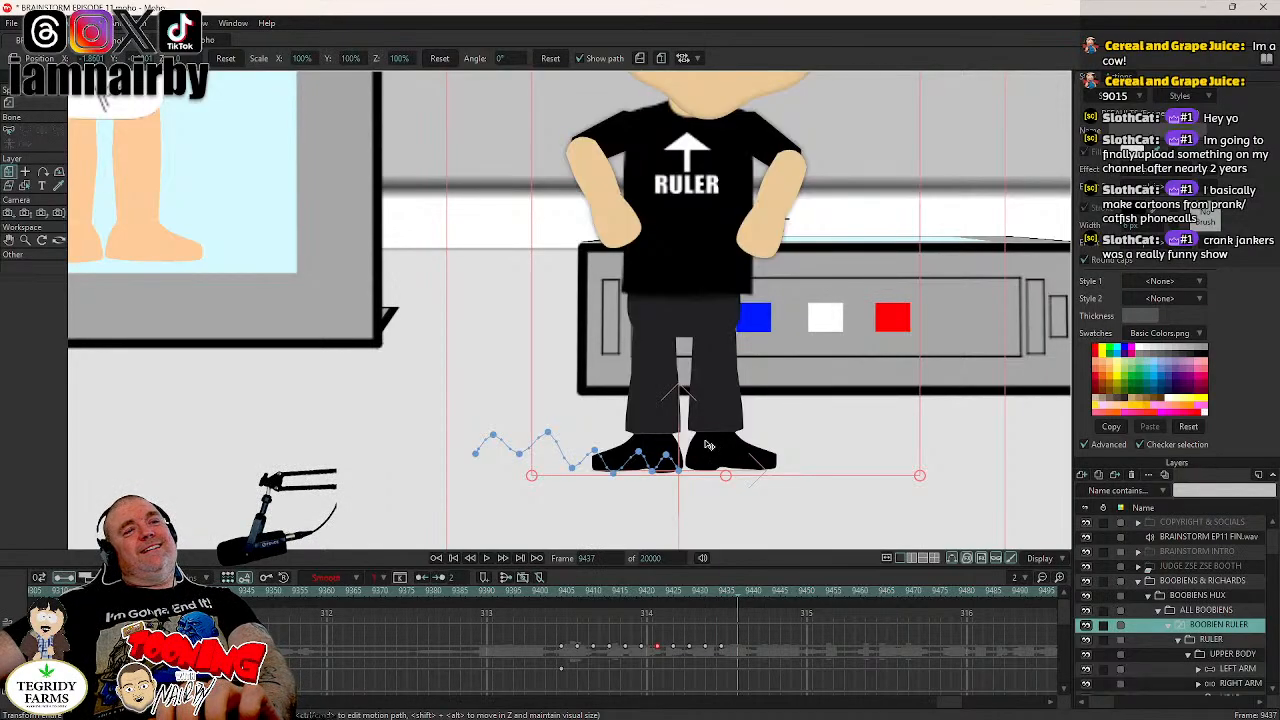
mouse_move(707, 445)
mouse_down()
mouse_move(718, 430)
mouse_move(731, 446)
mouse_up()
key(Right)
key(Right)
key(Right)
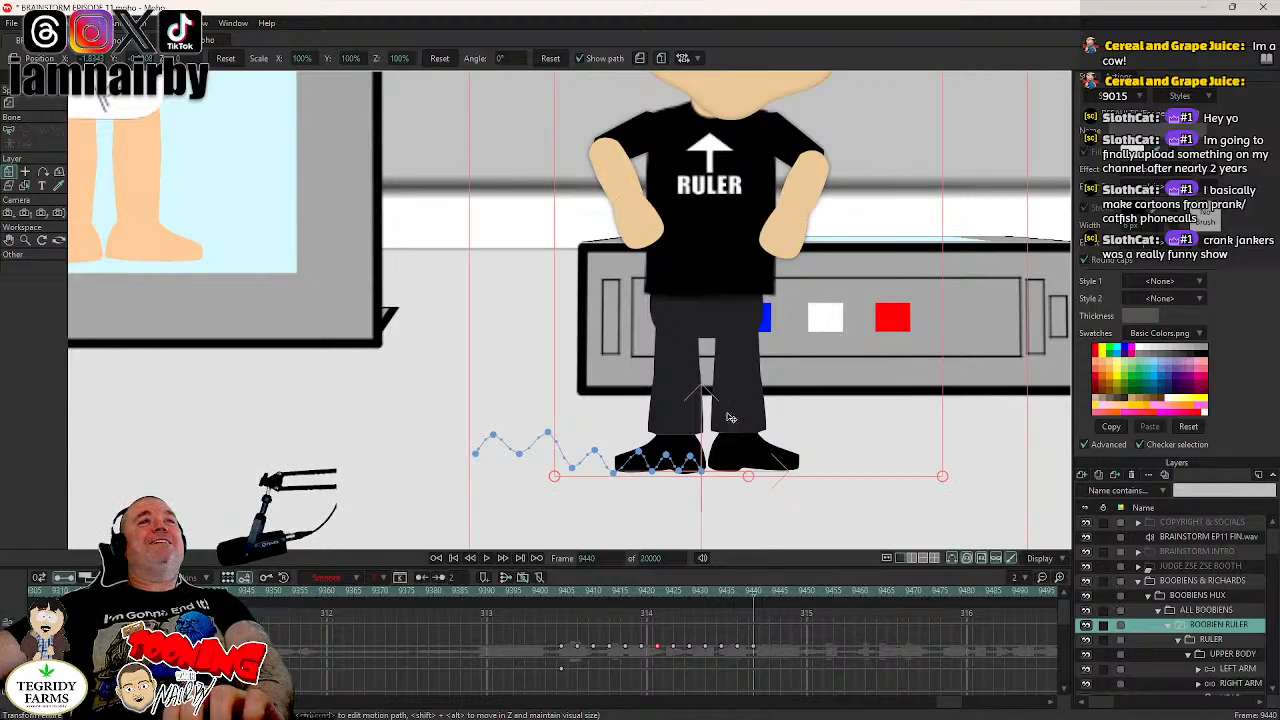
- Continue the ruler's bobbing walk rightward with positions keyed every three frames from 9443 to 9464, ending at X about -1.68
scroll(749, 384, down, 2)
drag(591, 390, 444, 392)
drag(669, 379, 541, 381)
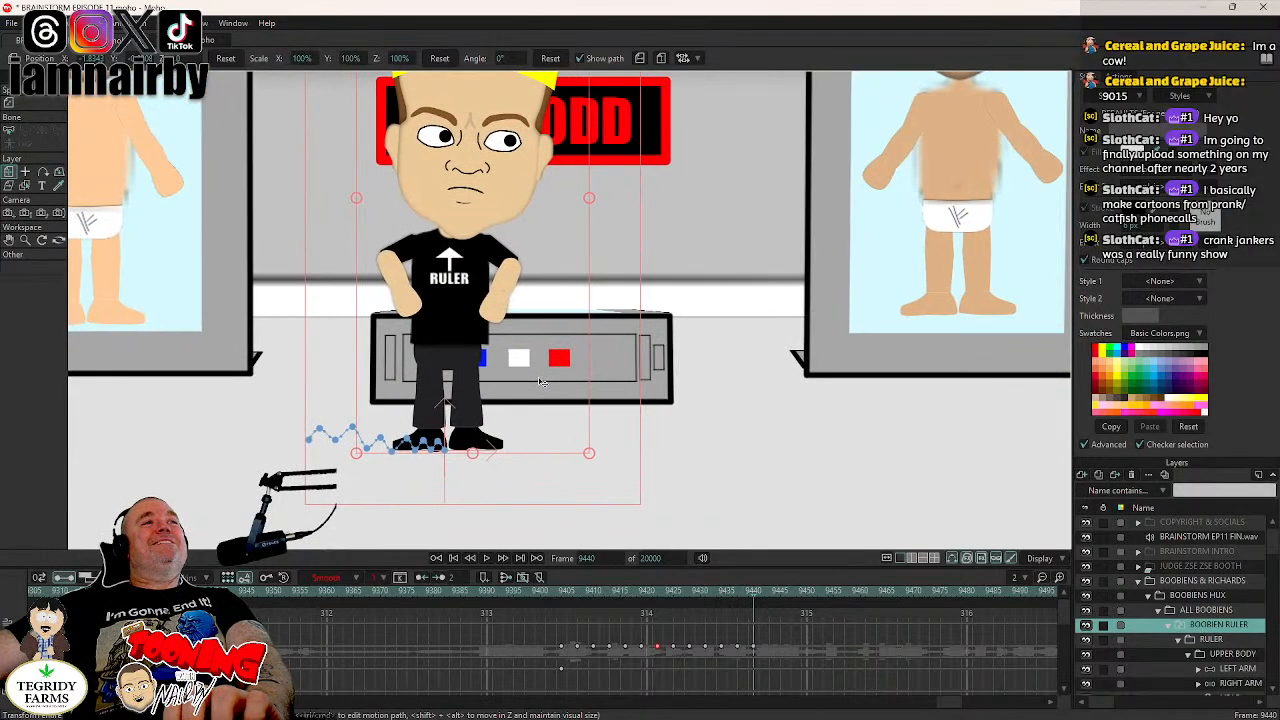
scroll(540, 378, up, 3)
scroll(540, 382, up, 1)
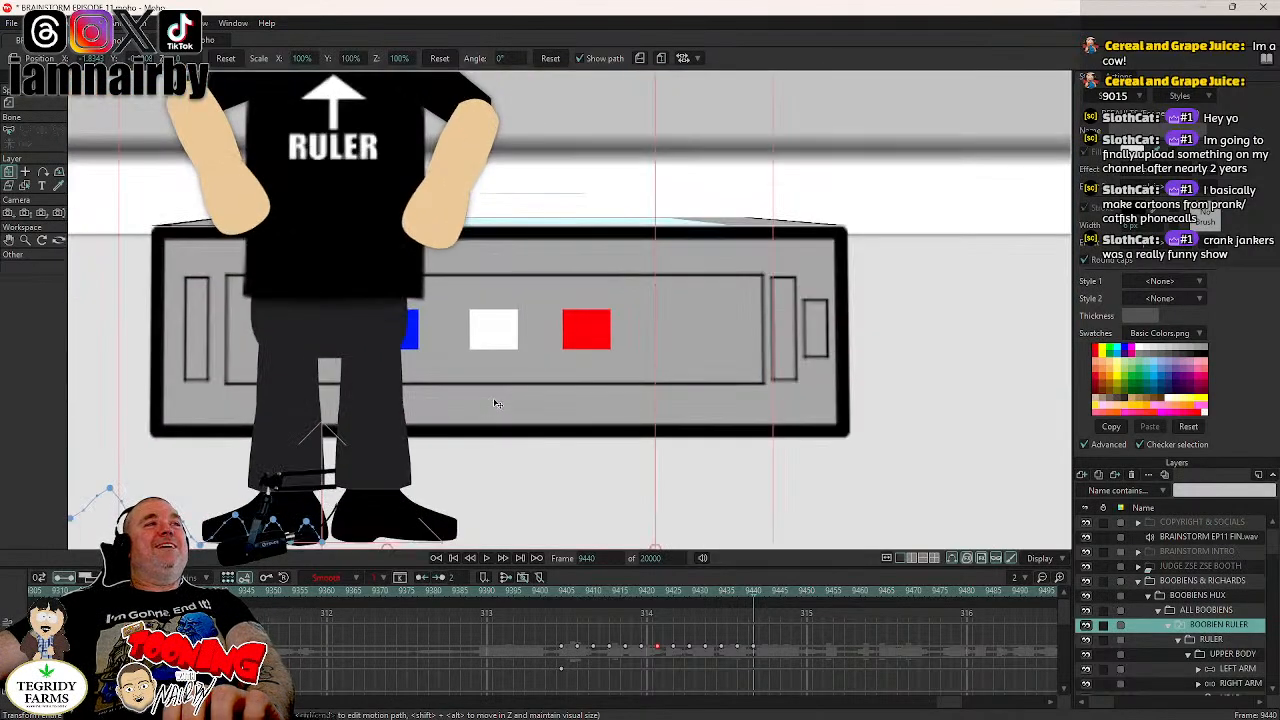
drag(494, 403, 480, 369)
scroll(523, 335, down, 2)
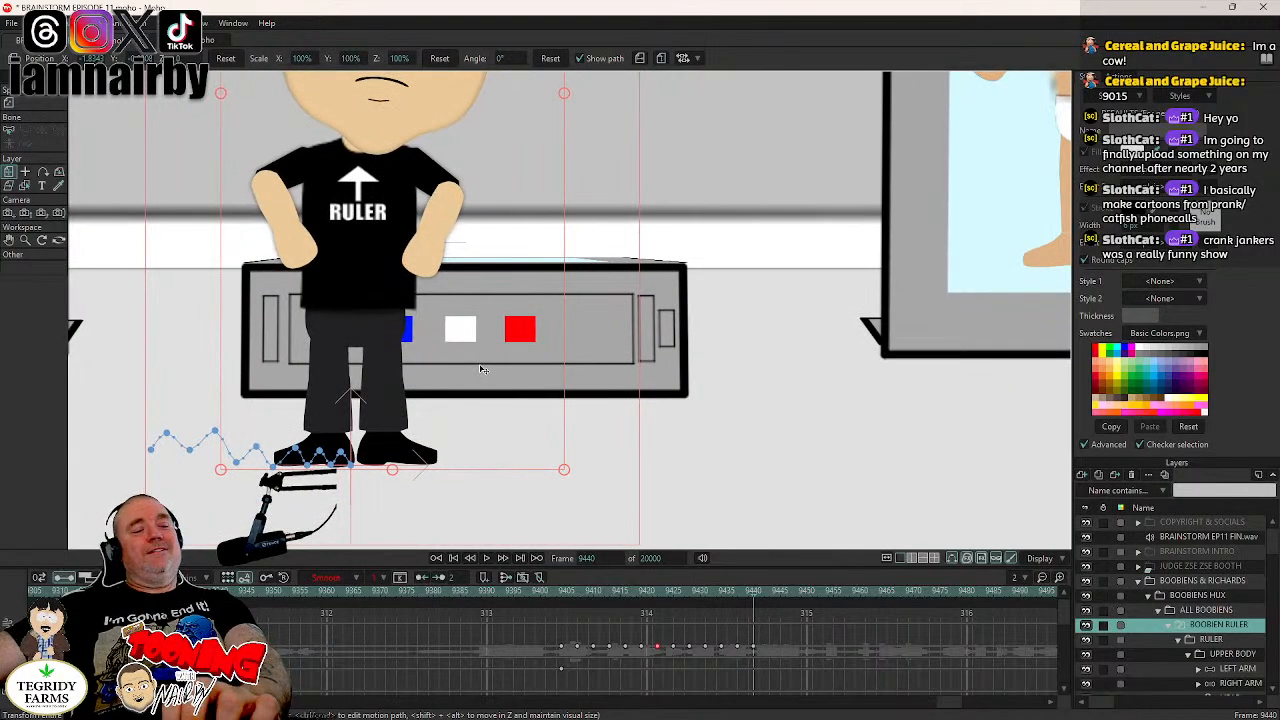
key(Right)
key(Right)
key(Right)
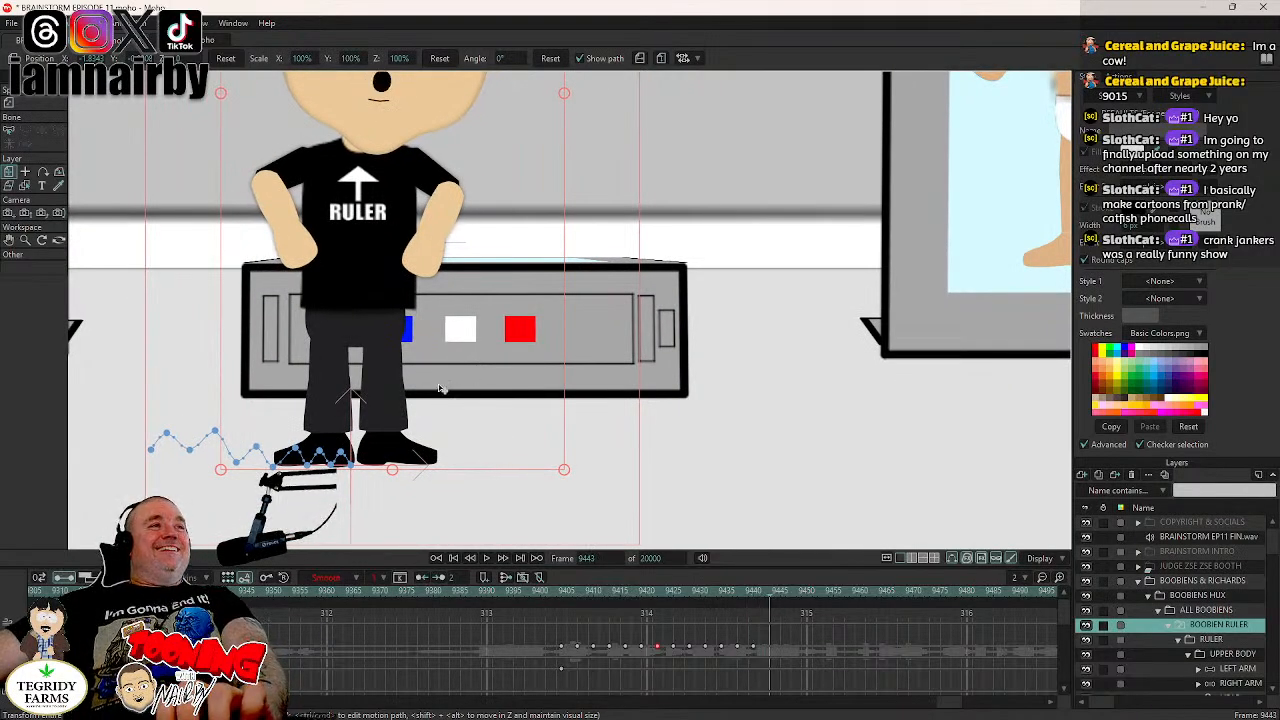
drag(424, 393, 531, 400)
key(Right)
key(Right)
key(Right)
key(Right)
key(Right)
key(Right)
key(Right)
key(Right)
key(Right)
key(Right)
key(Right)
key(Right)
key(Right)
key(Right)
key(Right)
key(Right)
key(Right)
key(Right)
key(Right)
key(Right)
key(Right)
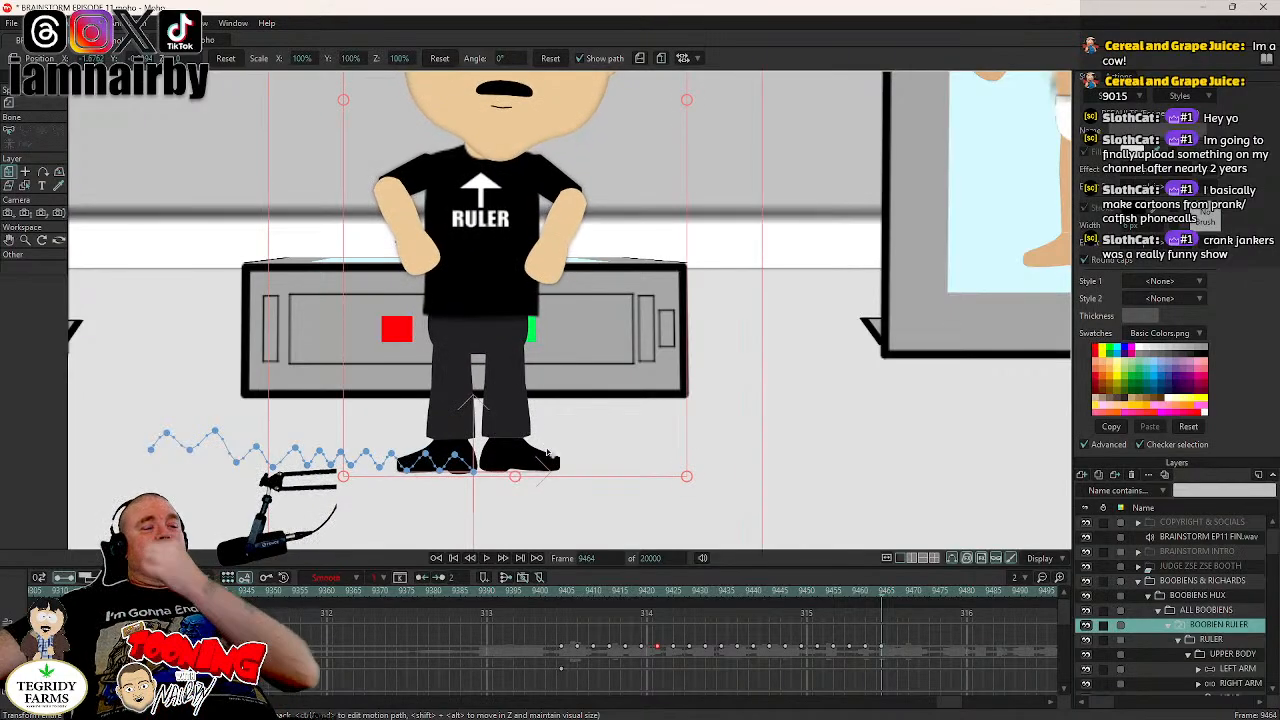
- Tilt the ruler to an angle of -2° at frame 9410 and to 2° at frame 9417
click(561, 592)
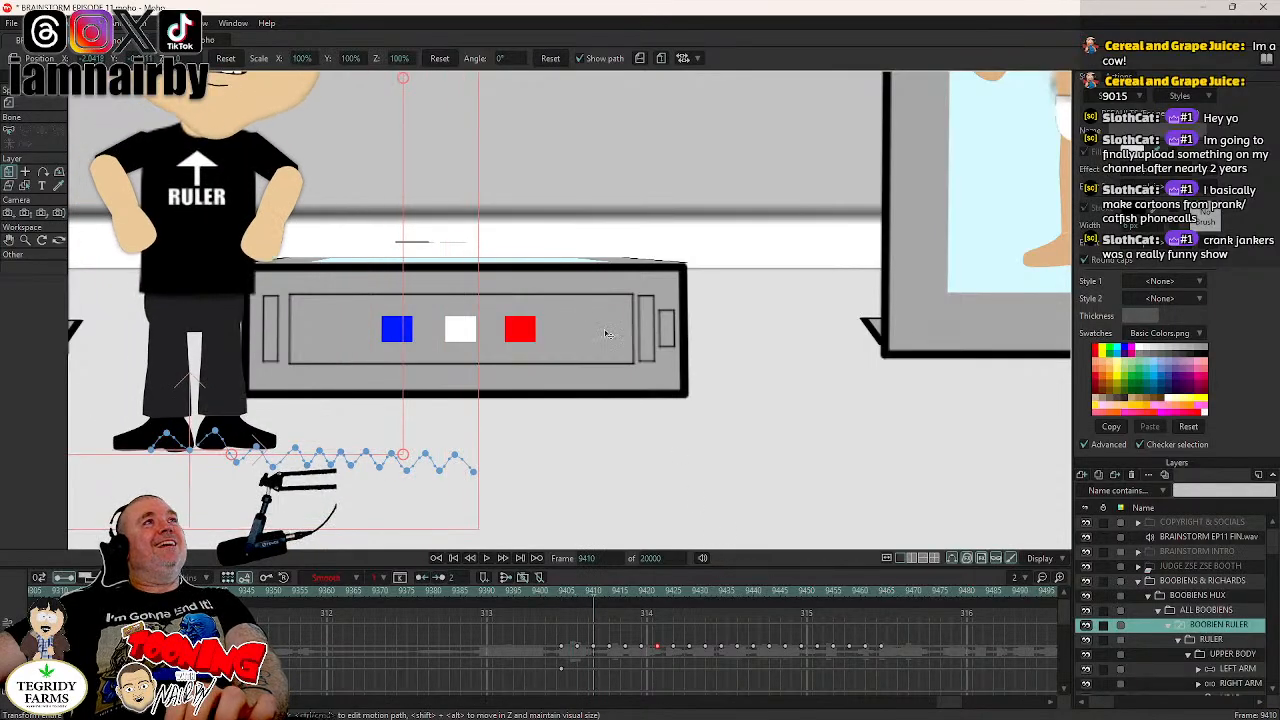
drag(509, 63, 501, 68)
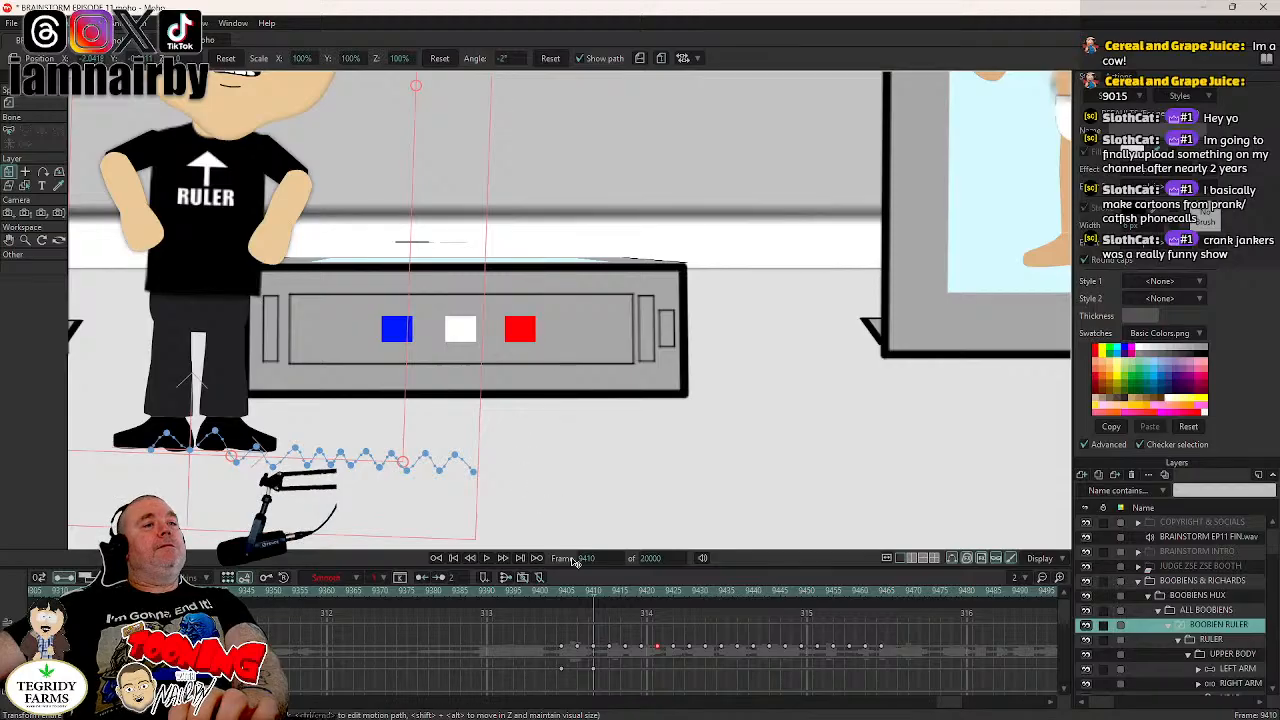
key(Right)
click(624, 591)
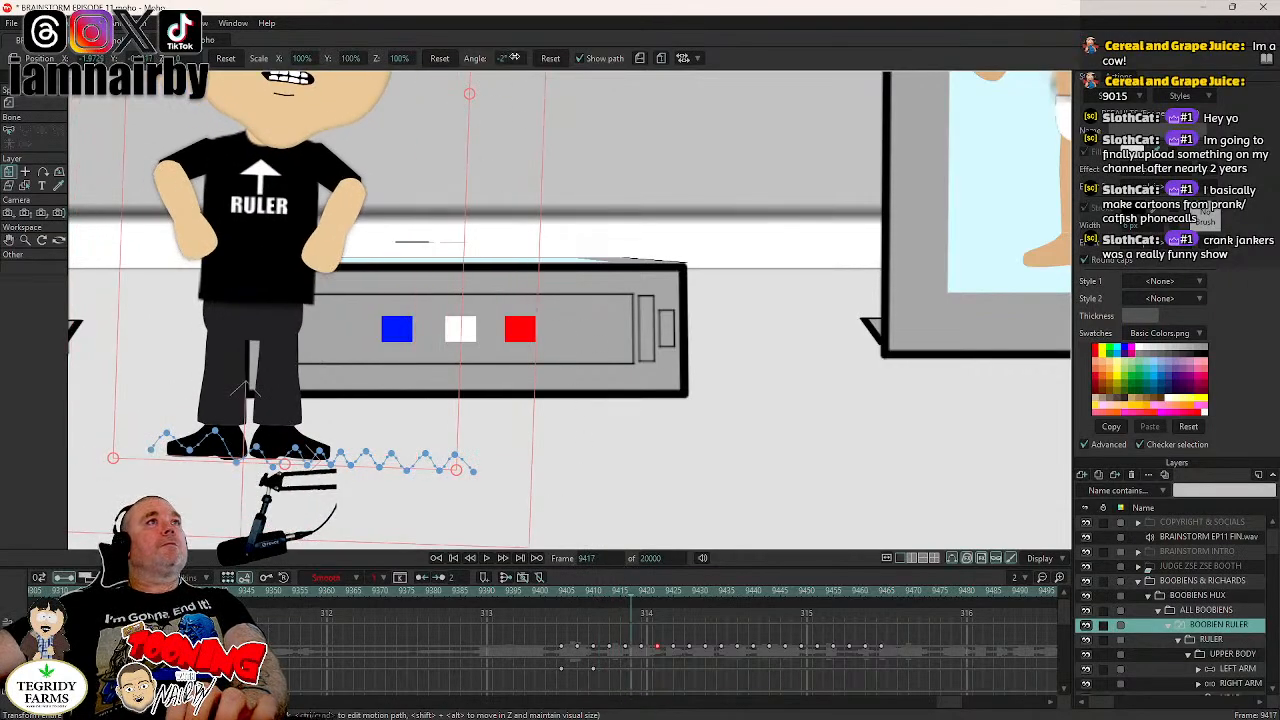
drag(514, 58, 536, 57)
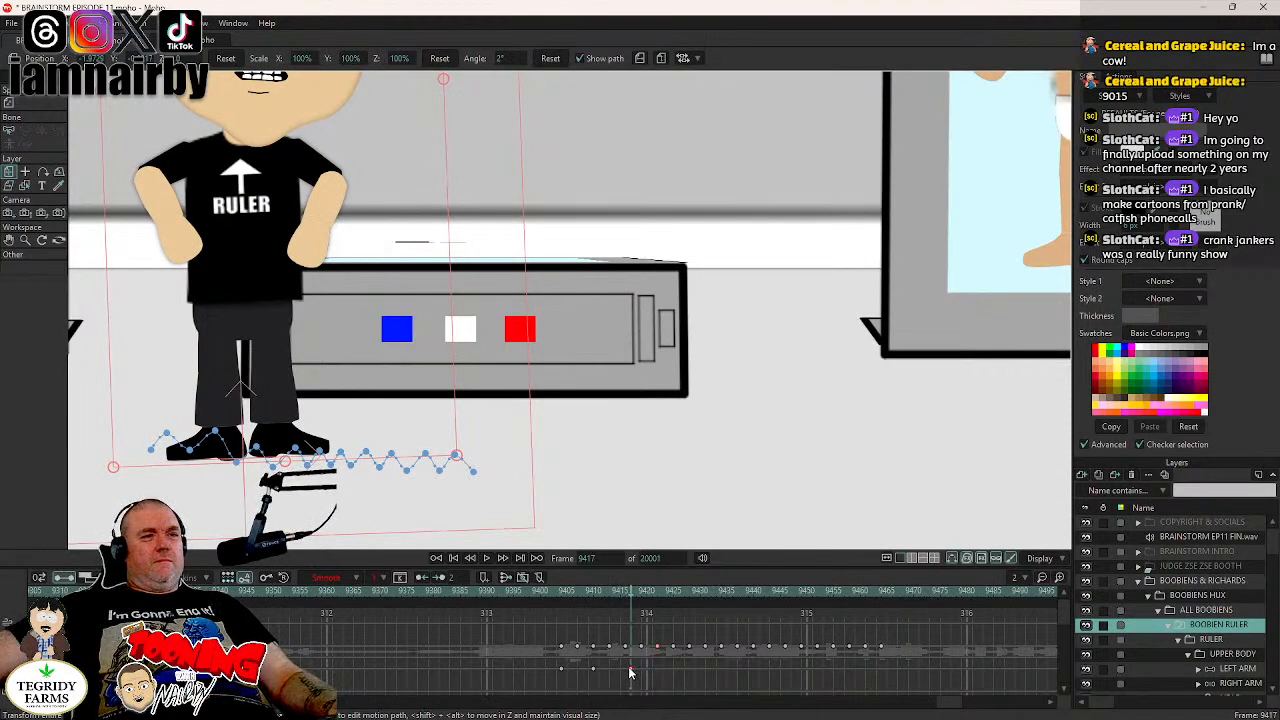
- Shift the 2° tilt key to frame 9416 and paste copies of the alternating tilt keys at frames 9422, 9434 and 9458
drag(614, 678, 592, 680)
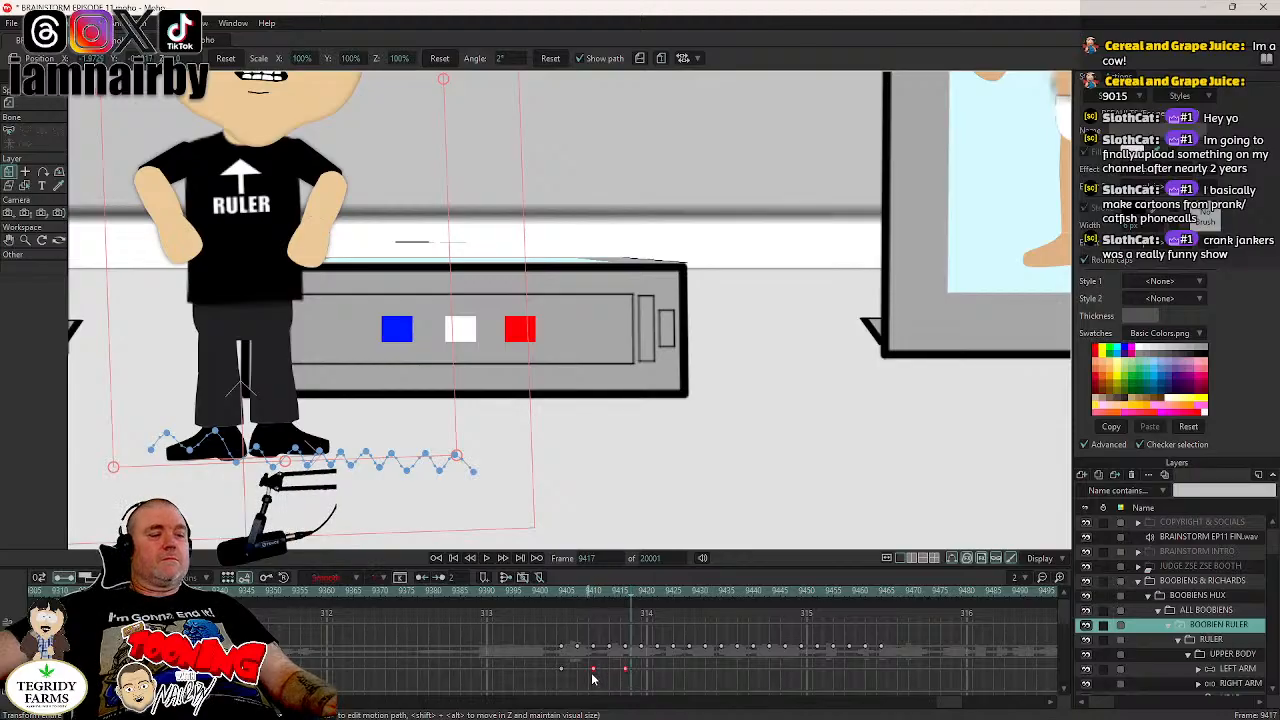
click(657, 590)
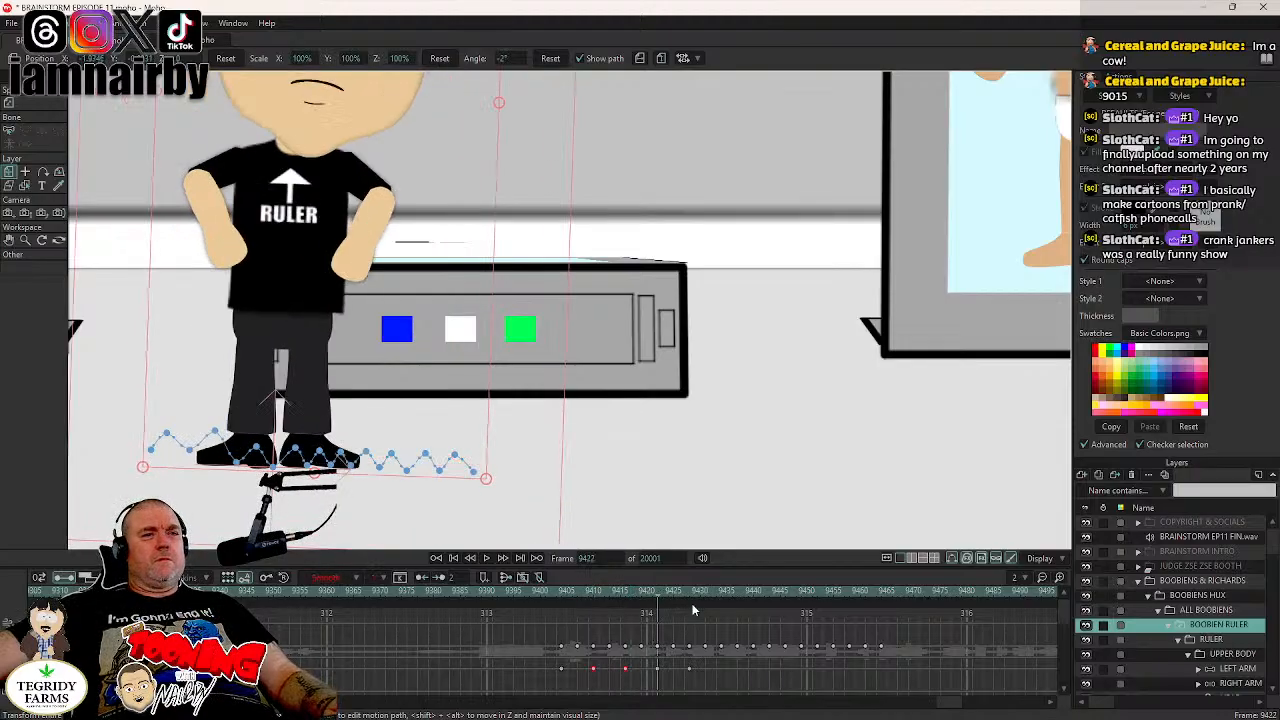
drag(703, 662, 593, 682)
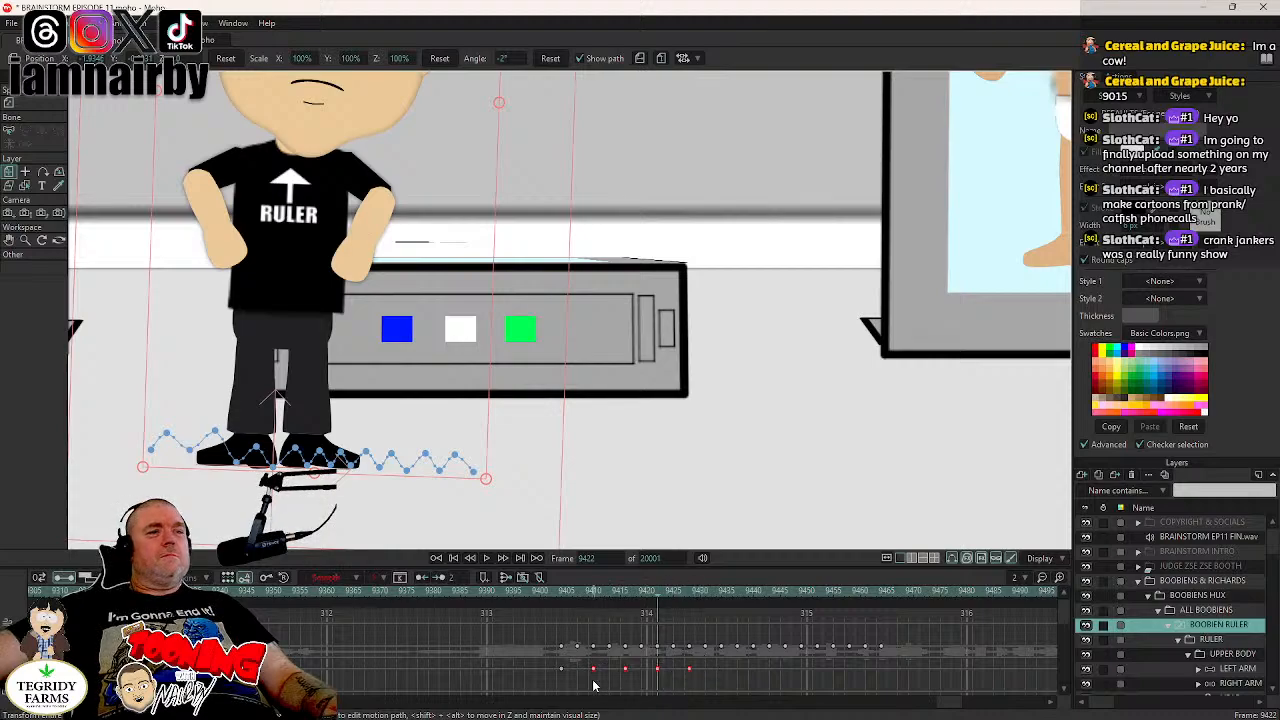
click(726, 590)
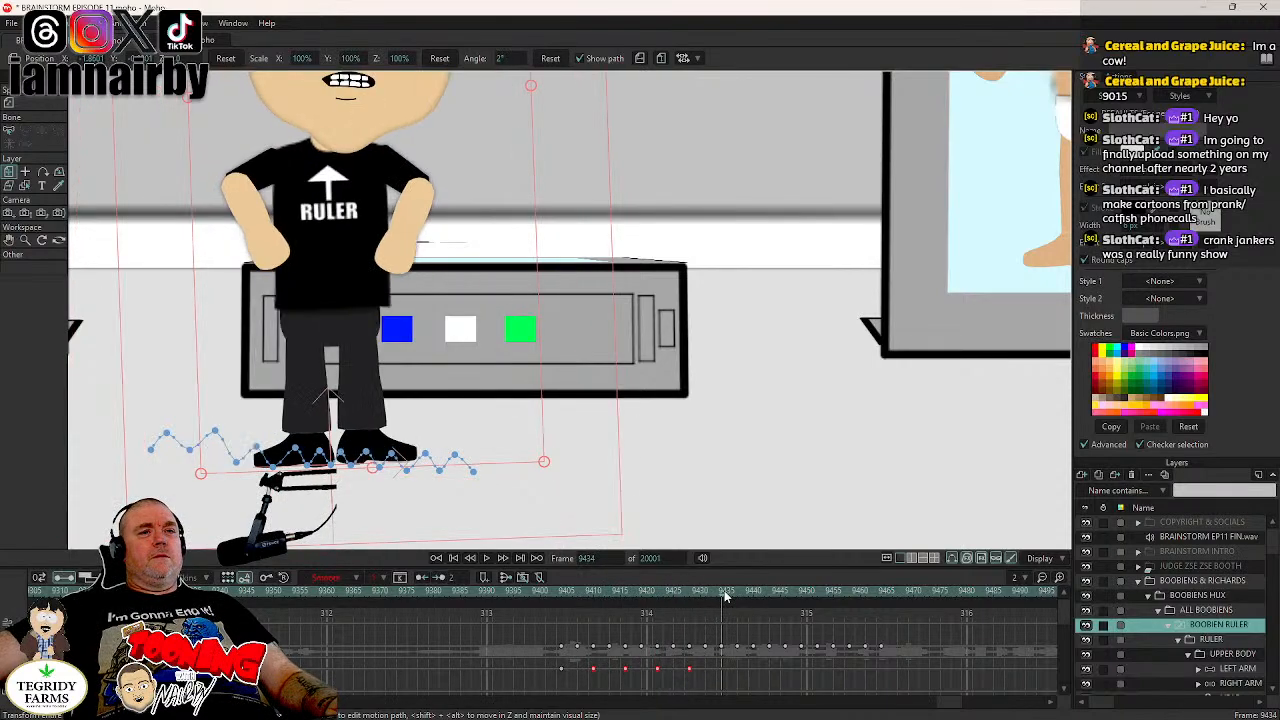
key(ctrl+v)
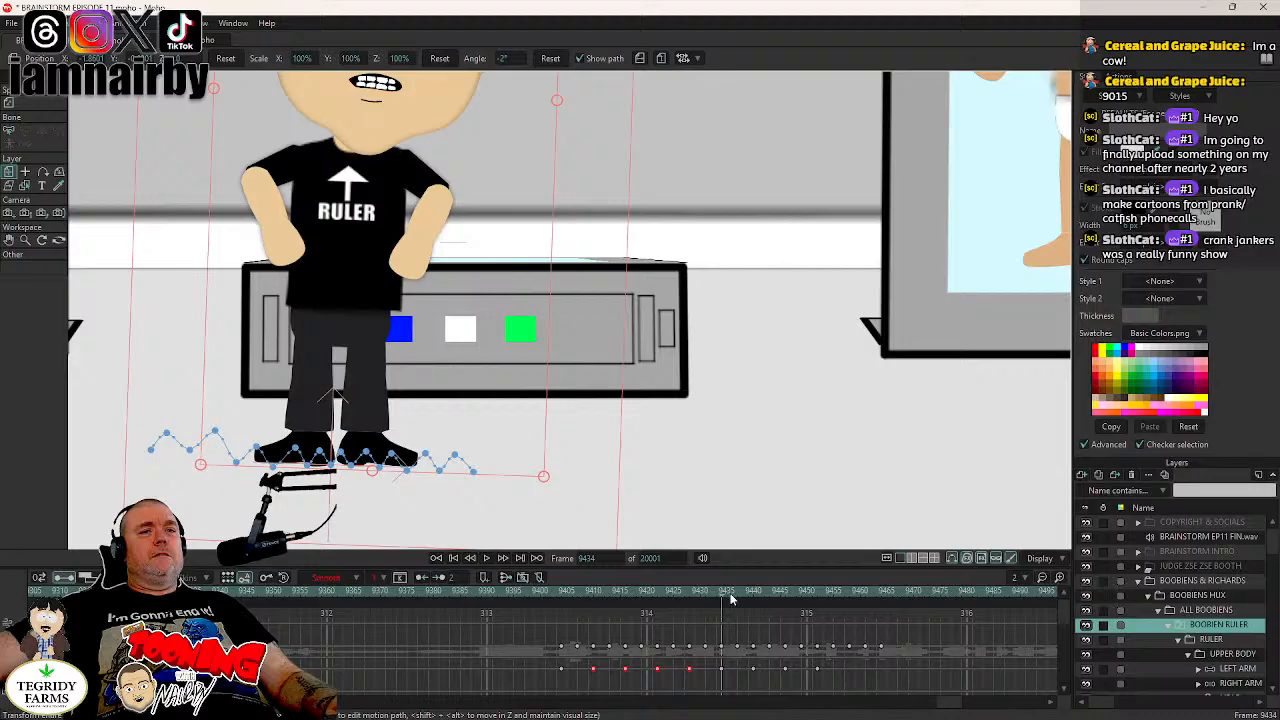
click(844, 591)
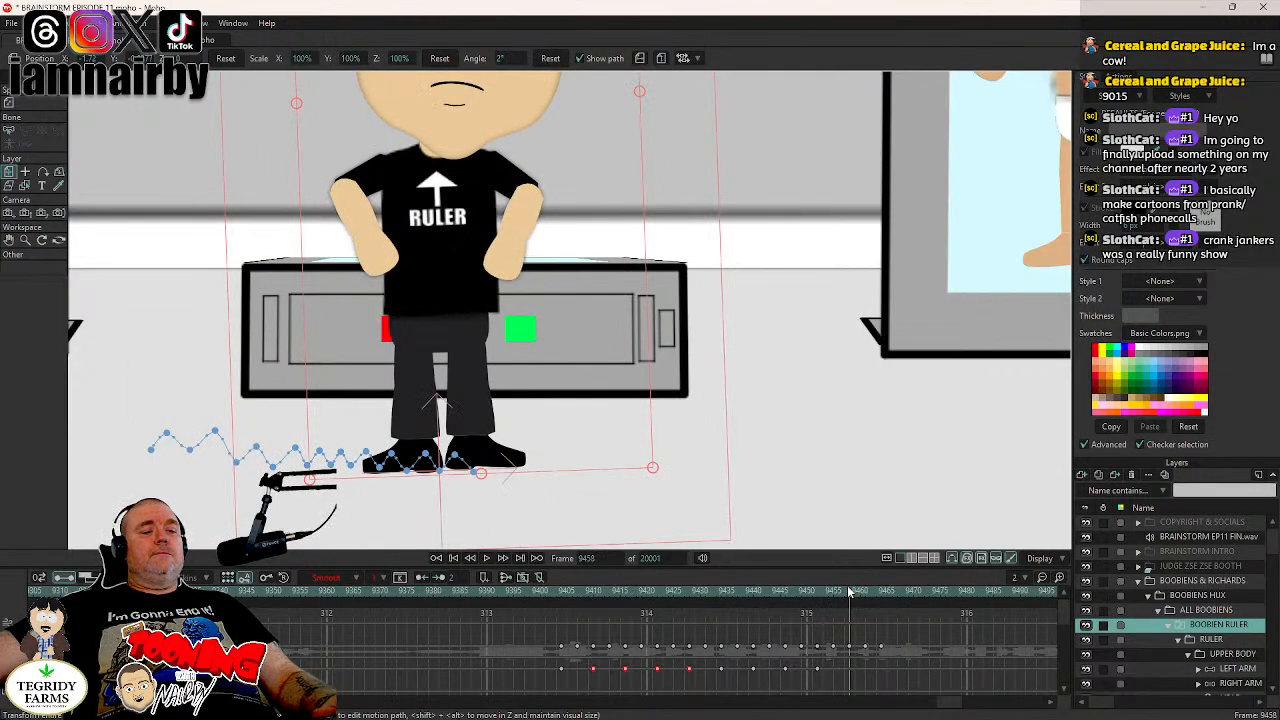
key(ctrl+v)
- Delete the surplus pasted tilt keys after frame 9458
drag(955, 659, 908, 680)
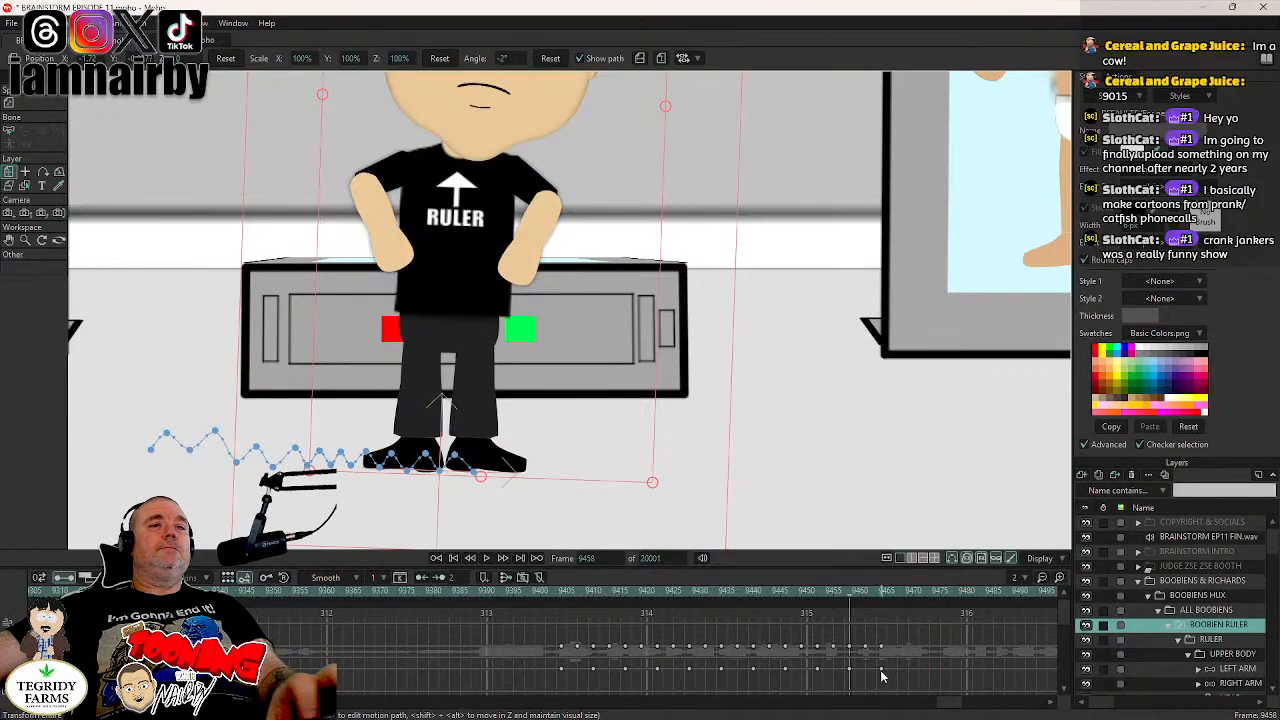
click(881, 670)
click(881, 676)
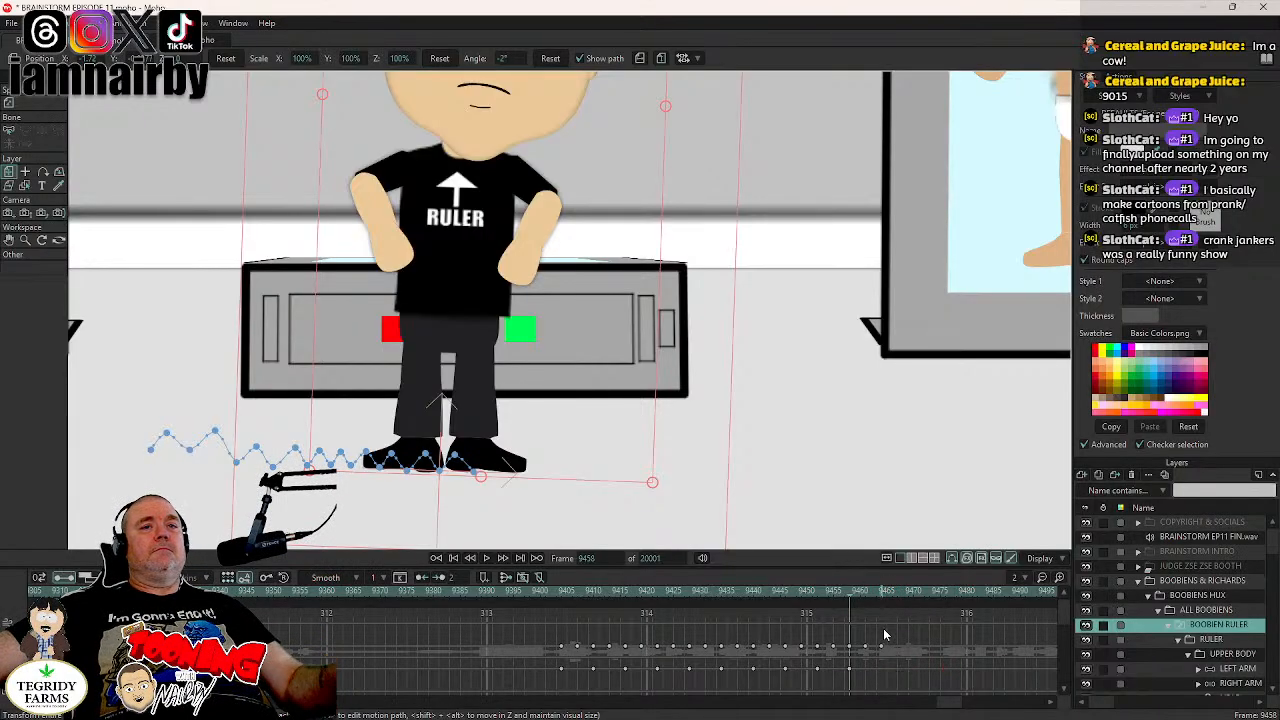
- Reset the ruler's angle to 0° at frame 9464 and save the document
click(885, 594)
click(882, 594)
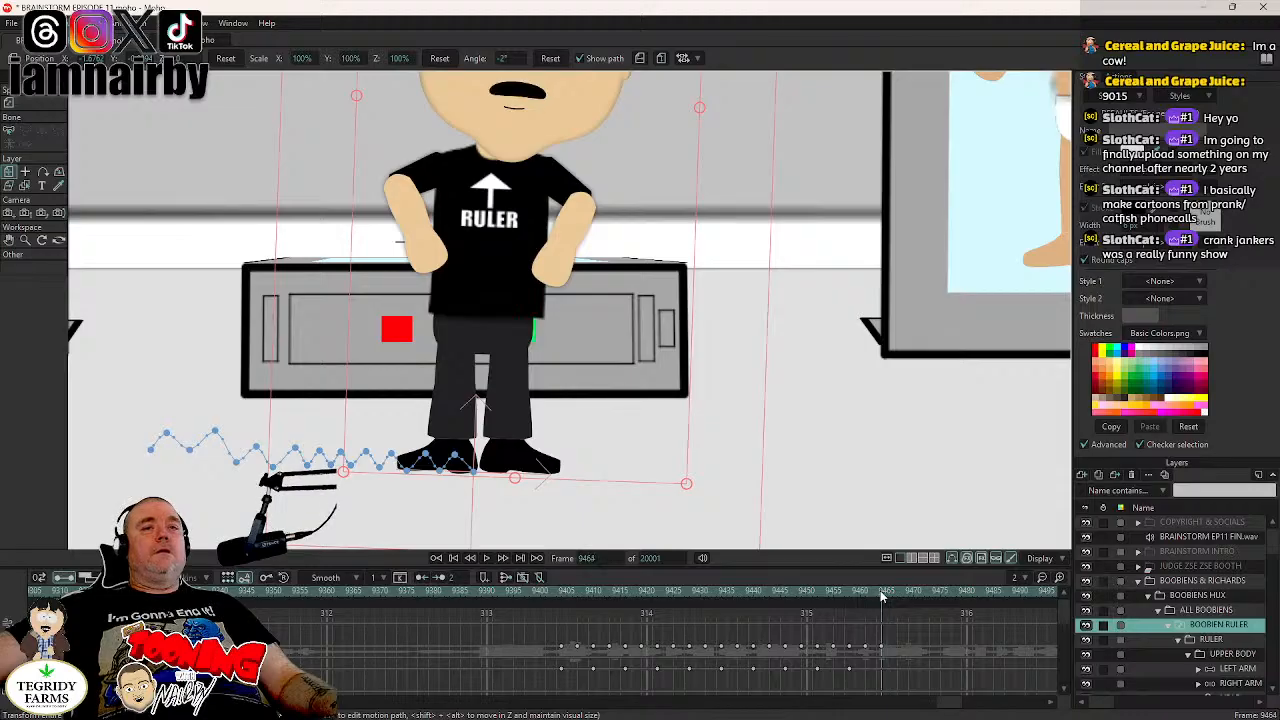
click(550, 58)
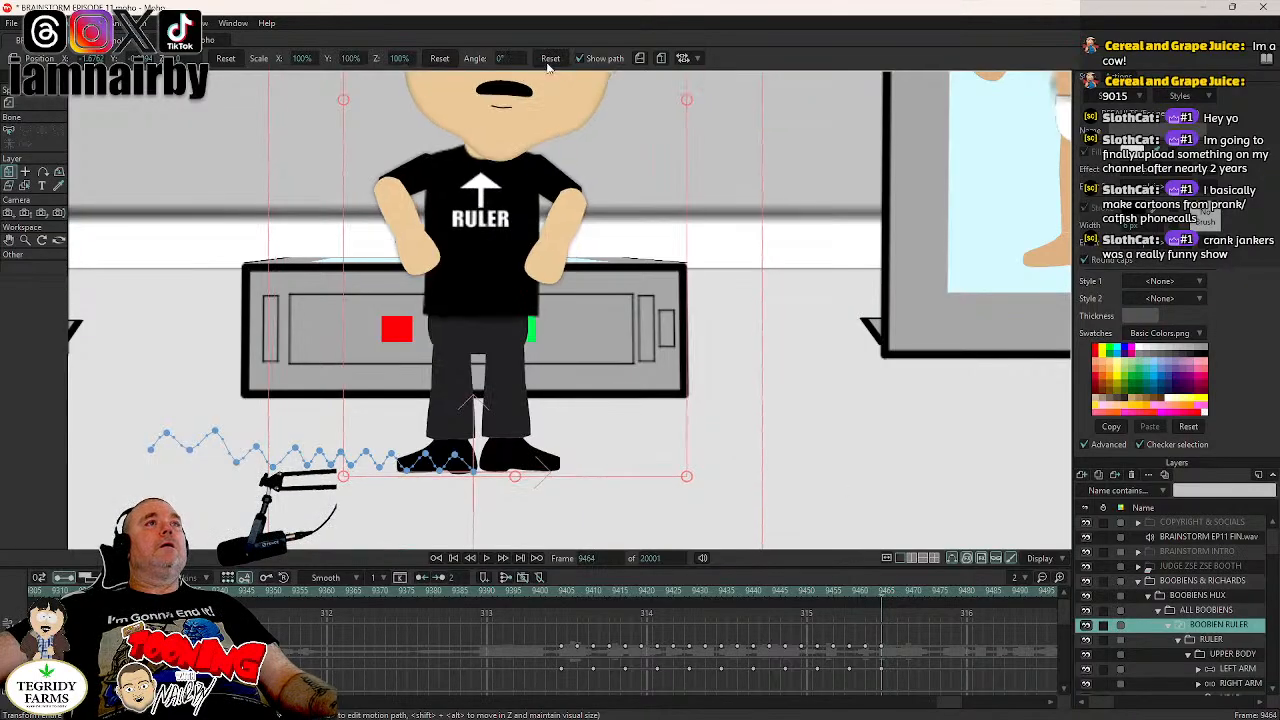
key(ctrl+s)
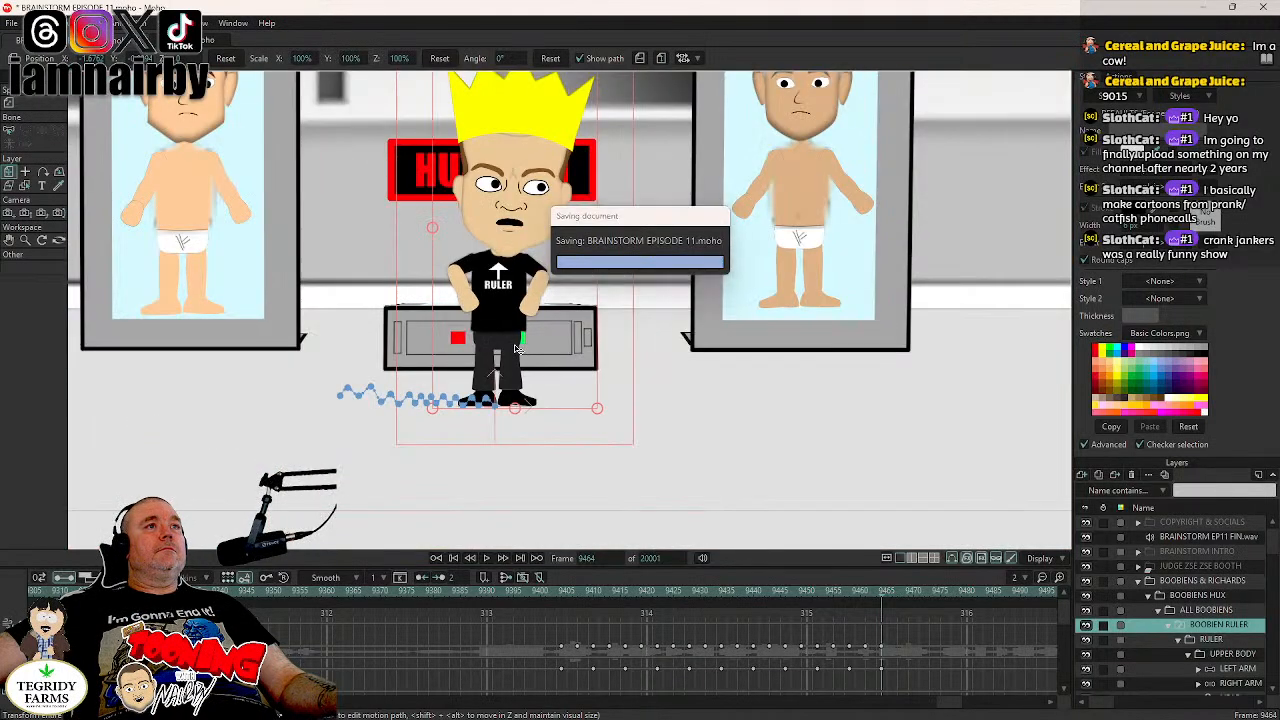
- Play back the ruler's walk from about frame 9400 to check the motion
scroll(517, 349, down, 1)
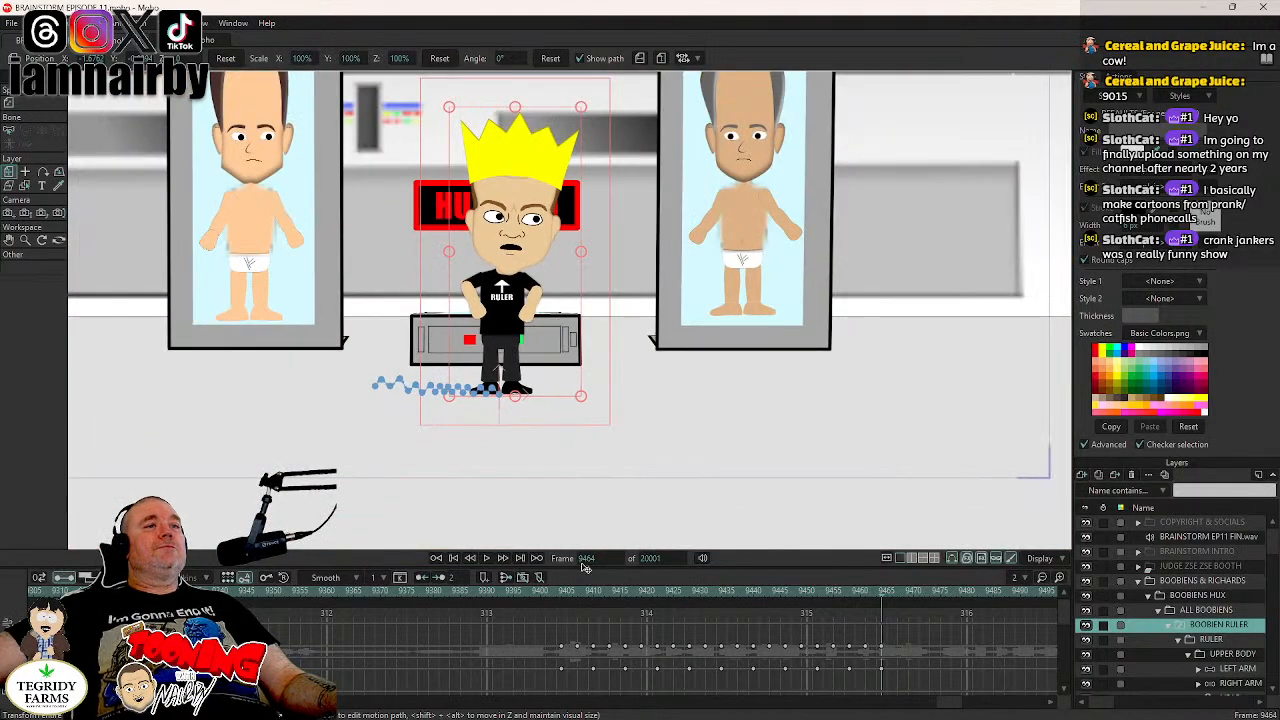
click(537, 598)
click(486, 558)
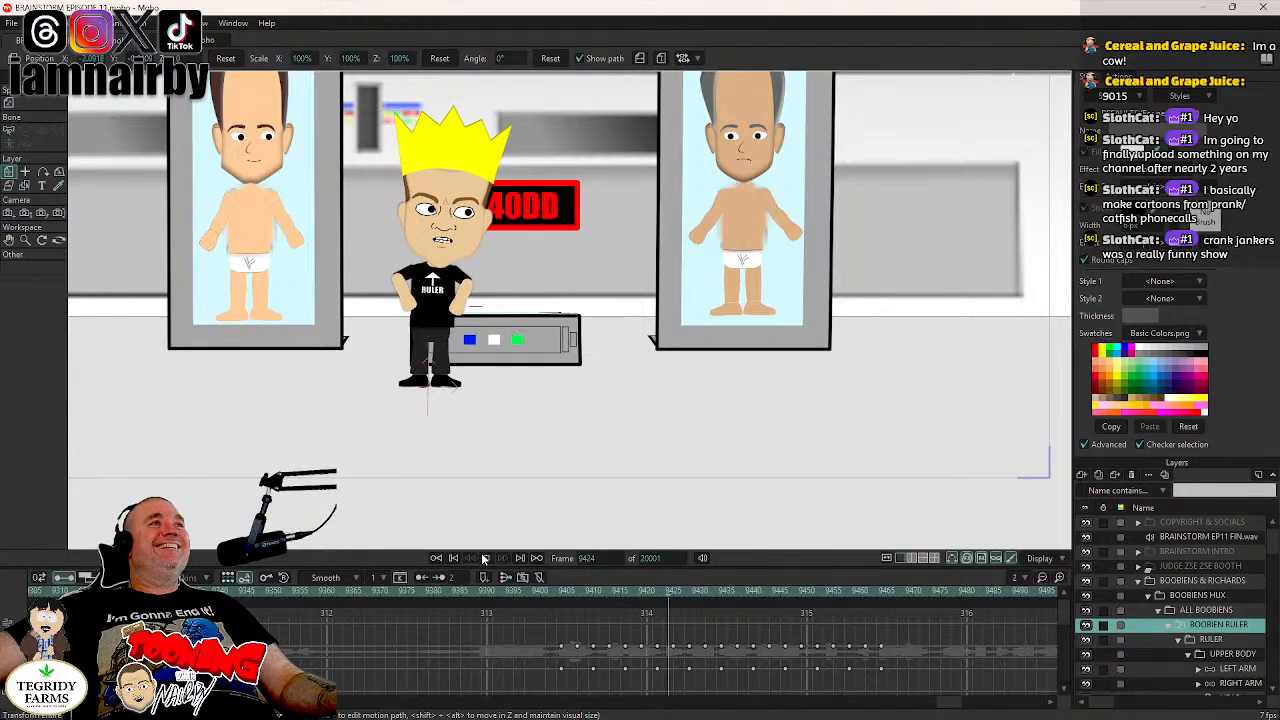
click(485, 558)
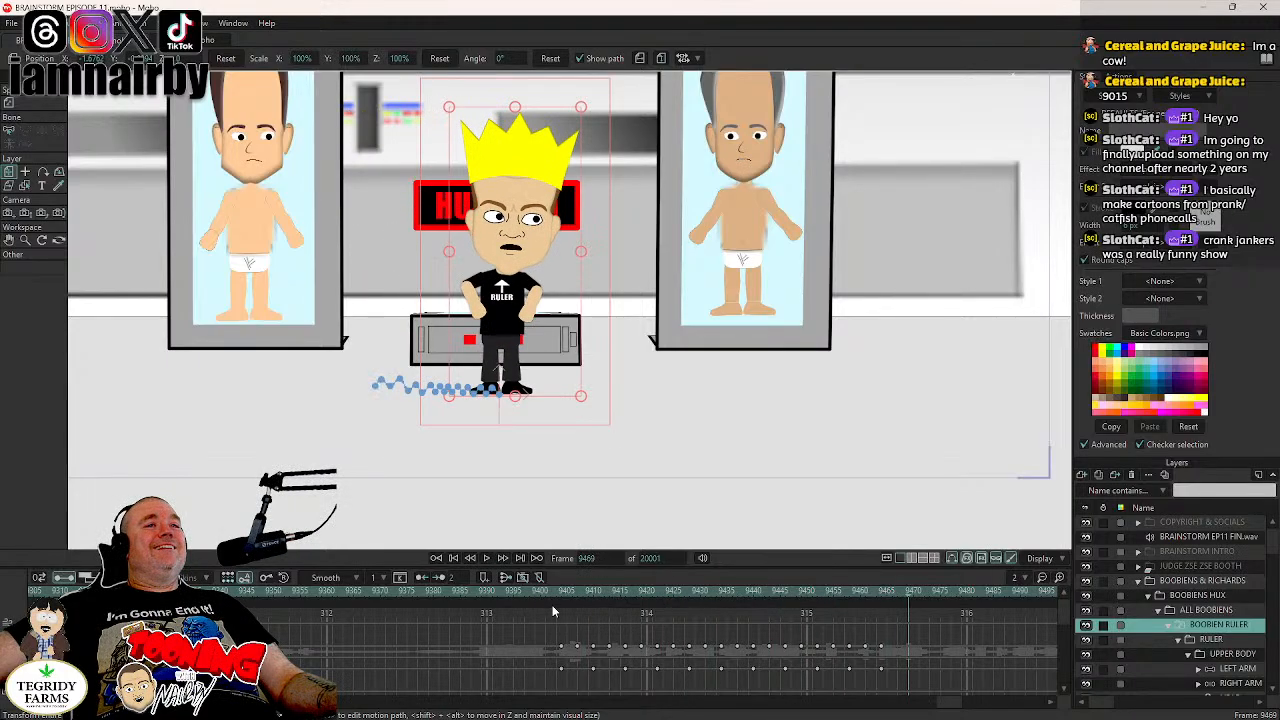
- Step through the ruler's walk from about frame 9404 to frame 9464 to examine the tilt and bobbing
click(559, 592)
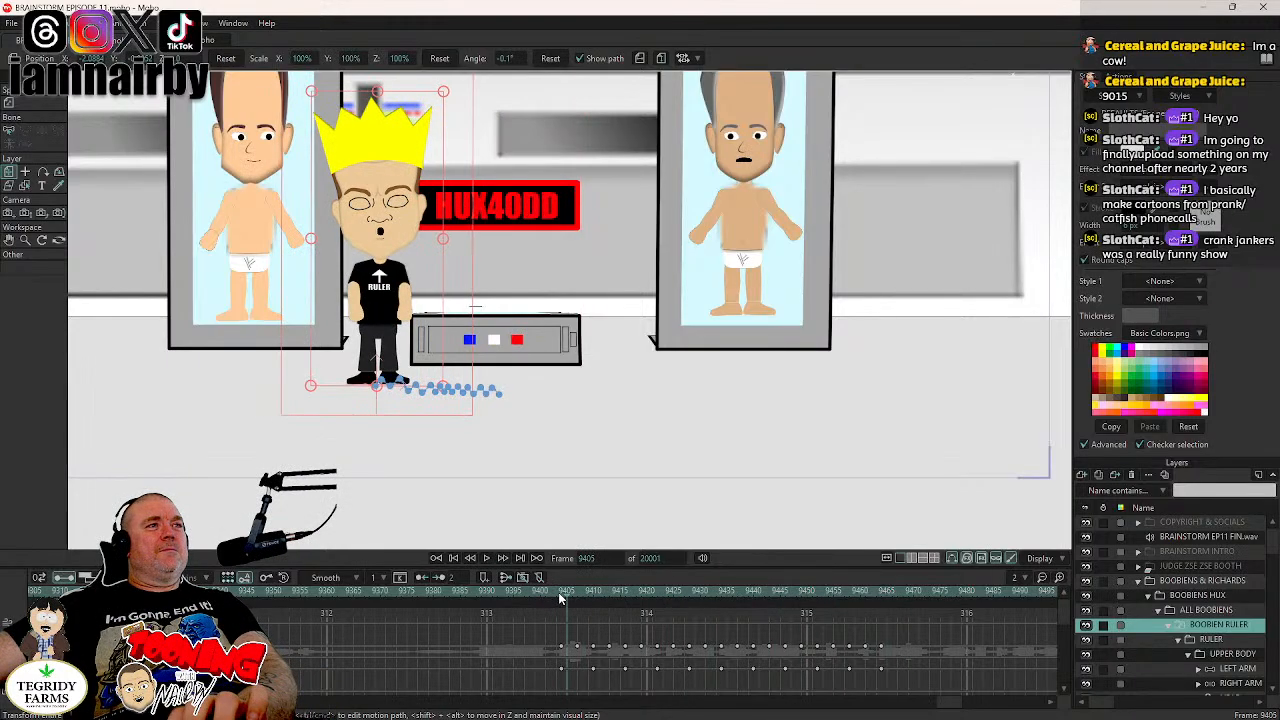
key(Right)
key(Right)
key(Right)
key(Right)
key(Right)
key(Right)
key(Right)
key(Right)
key(Right)
key(Right)
key(Right)
key(Right)
key(Right)
key(Right)
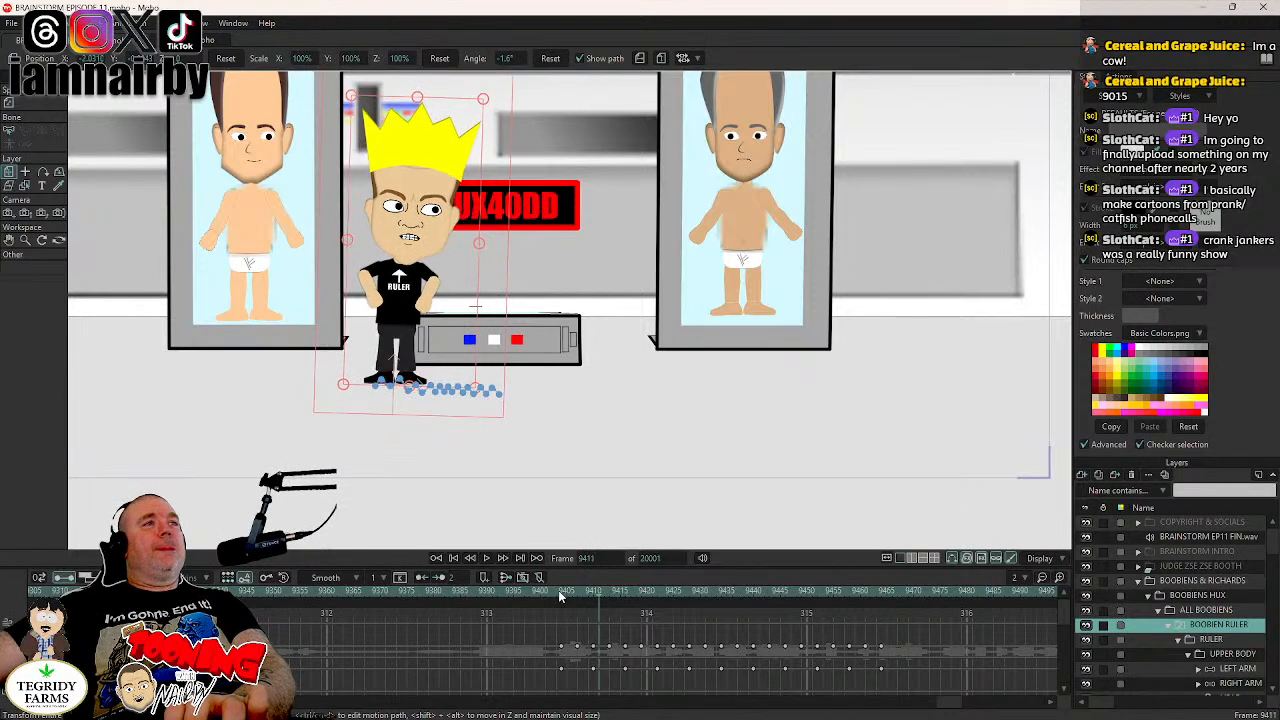
key(Right)
key(Right)
key(Right)
key(Right)
key(Right)
key(Right)
key(Right)
key(Right)
key(Right)
key(Right)
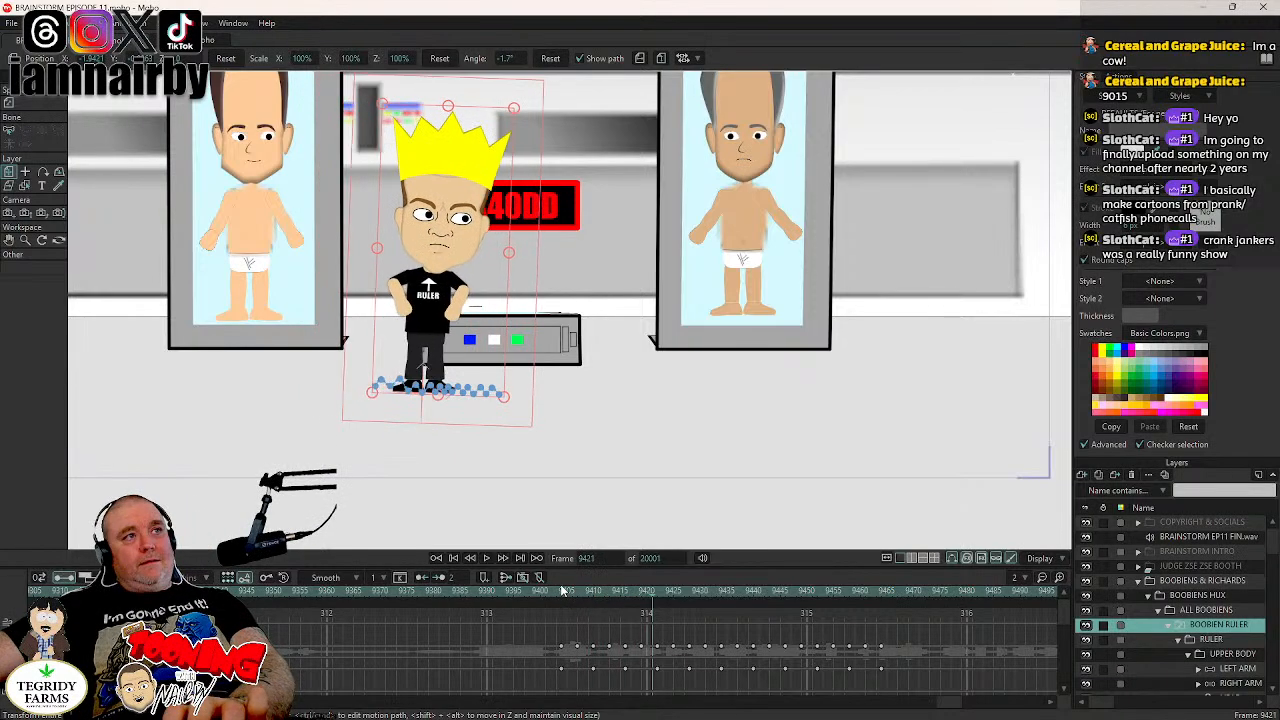
key(Right)
key(Right)
key(Right)
key(Right)
key(Right)
key(Right)
key(Right)
key(Right)
key(Right)
key(Right)
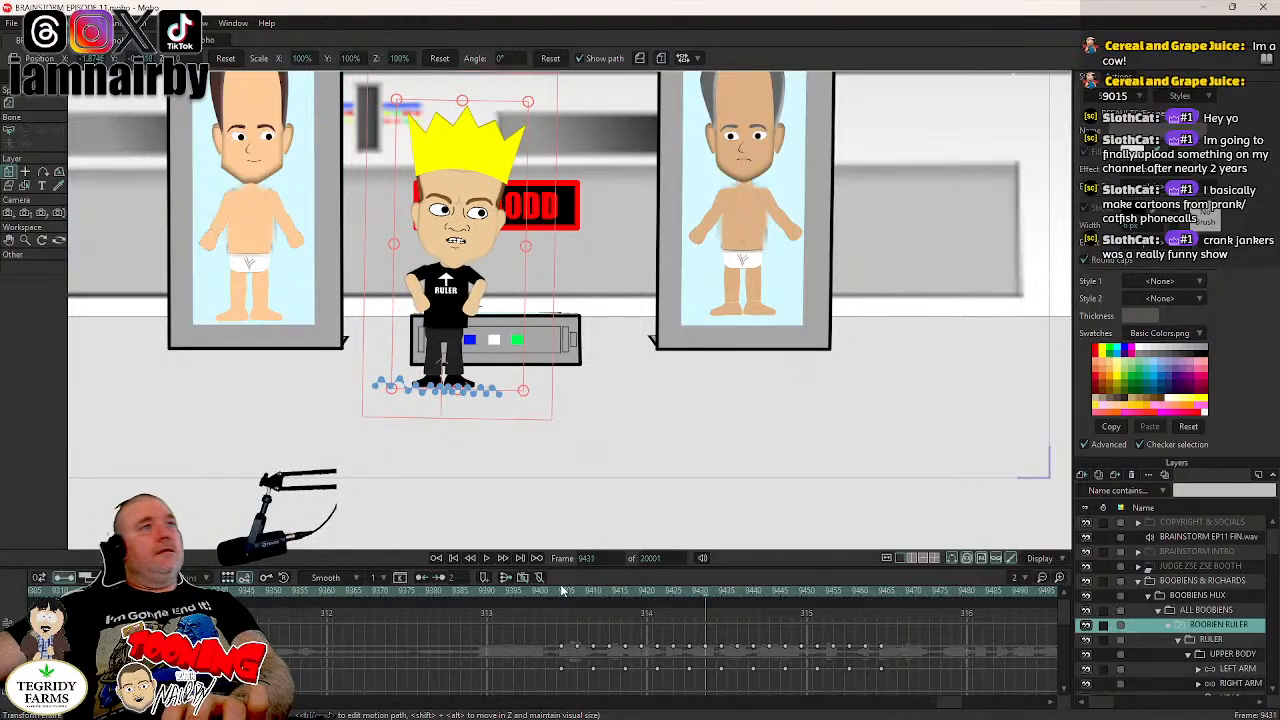
key(Right)
key(Right)
key(Right)
key(Right)
key(Right)
key(Right)
key(Right)
key(Right)
key(Right)
key(Right)
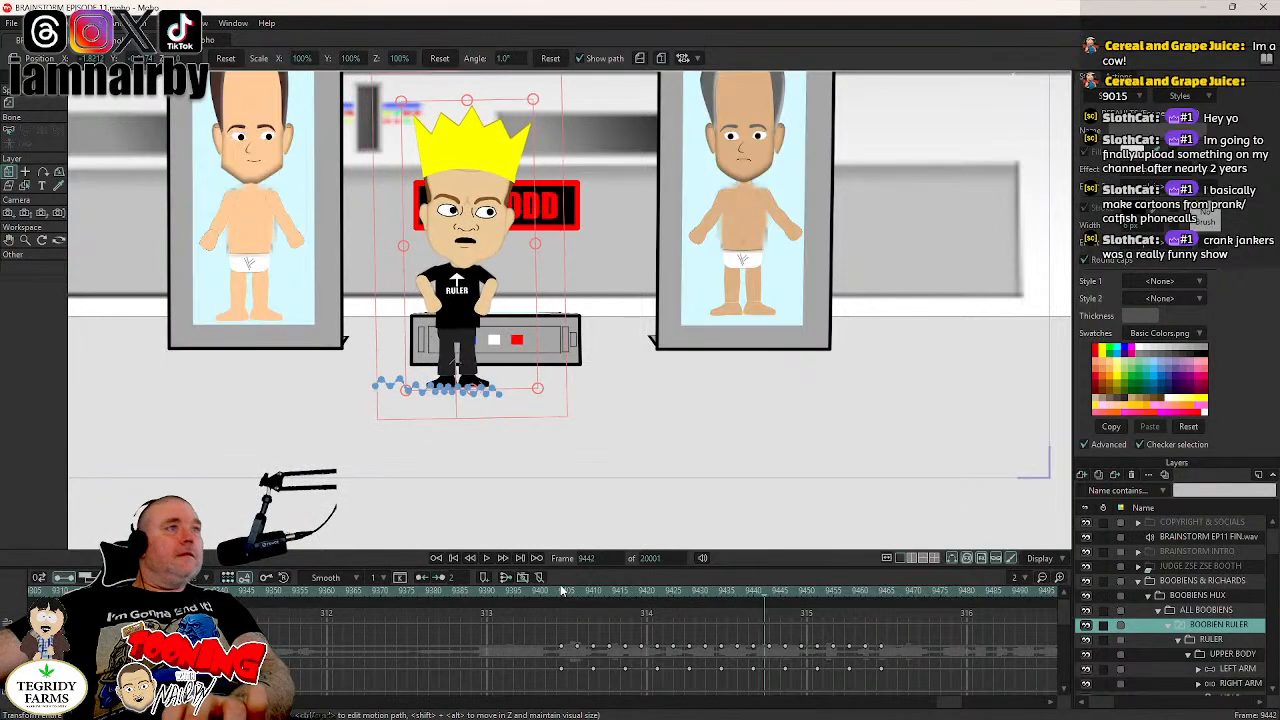
key(Right)
key(Right)
key(Right)
key(Right)
key(Right)
key(Right)
key(Right)
key(Right)
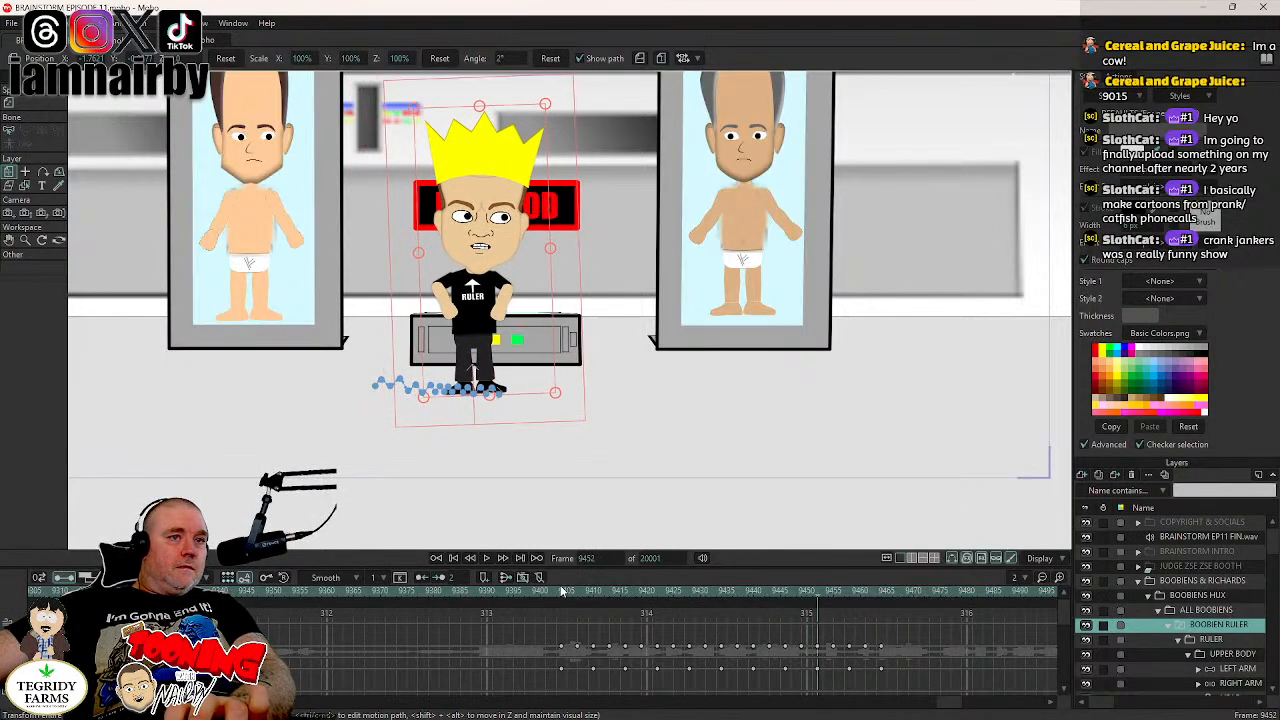
key(Right)
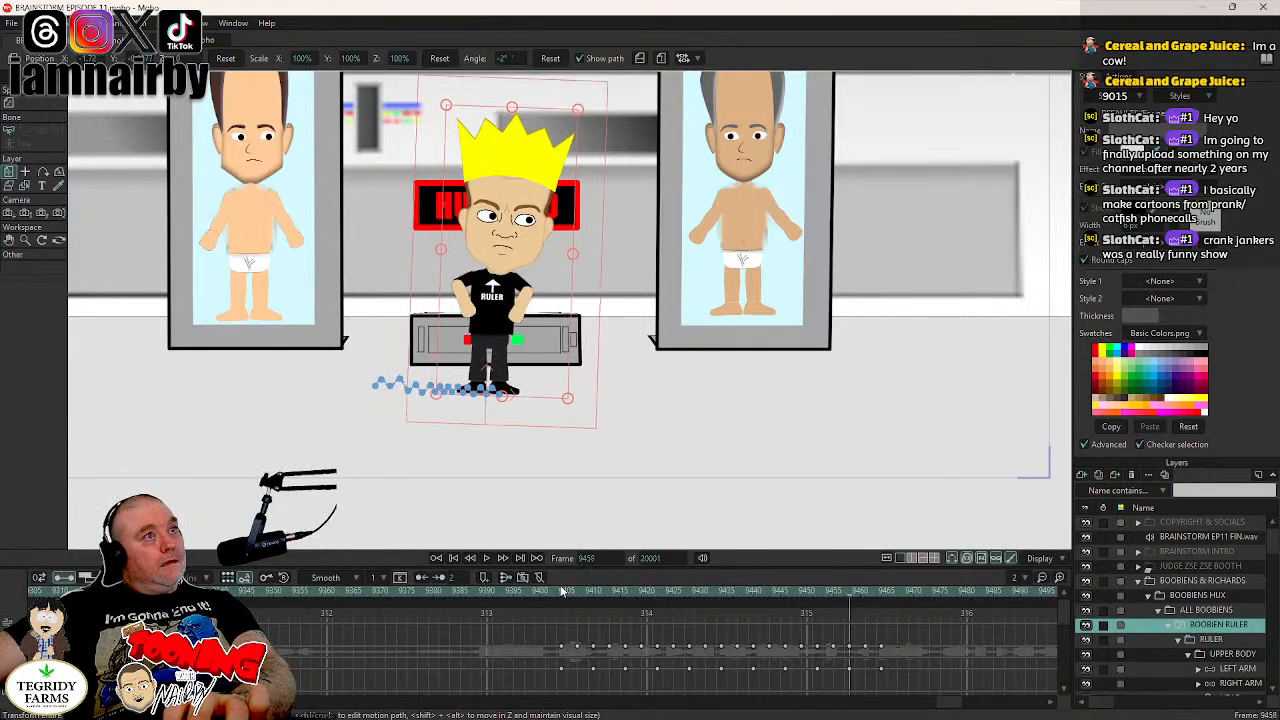
key(Right)
key(Right)
key(Right)
key(Right)
key(Right)
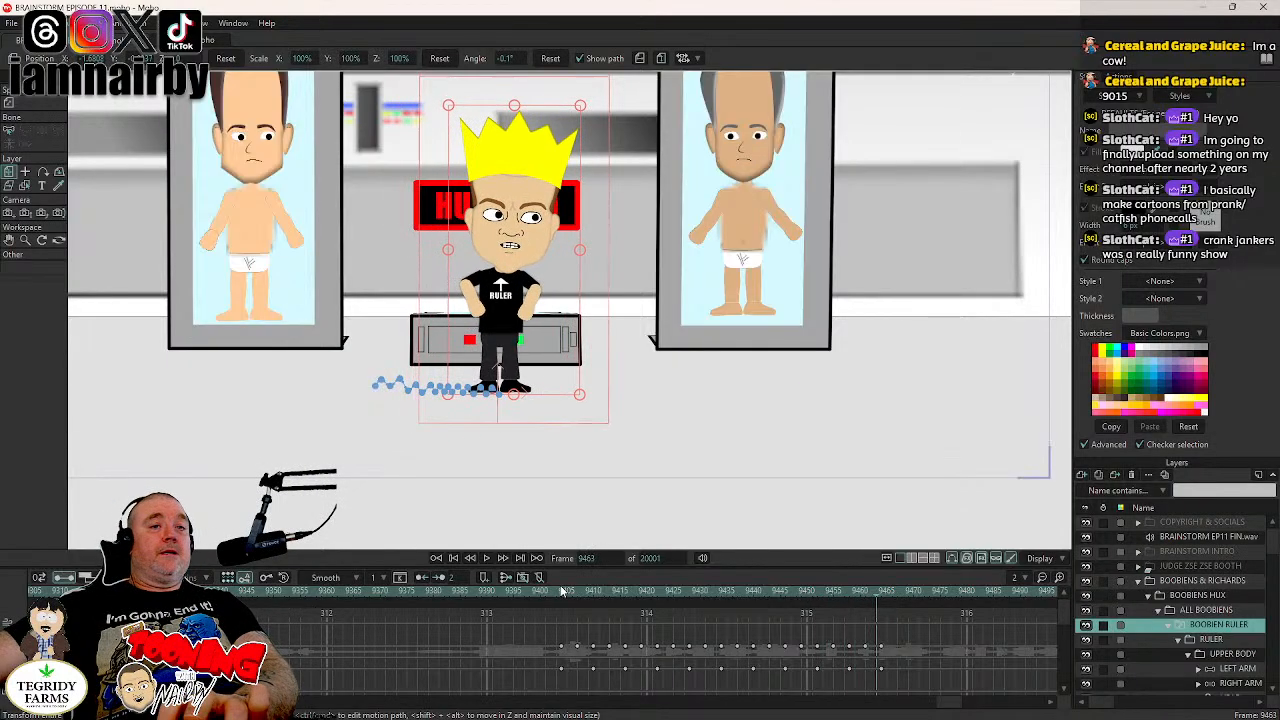
key(Right)
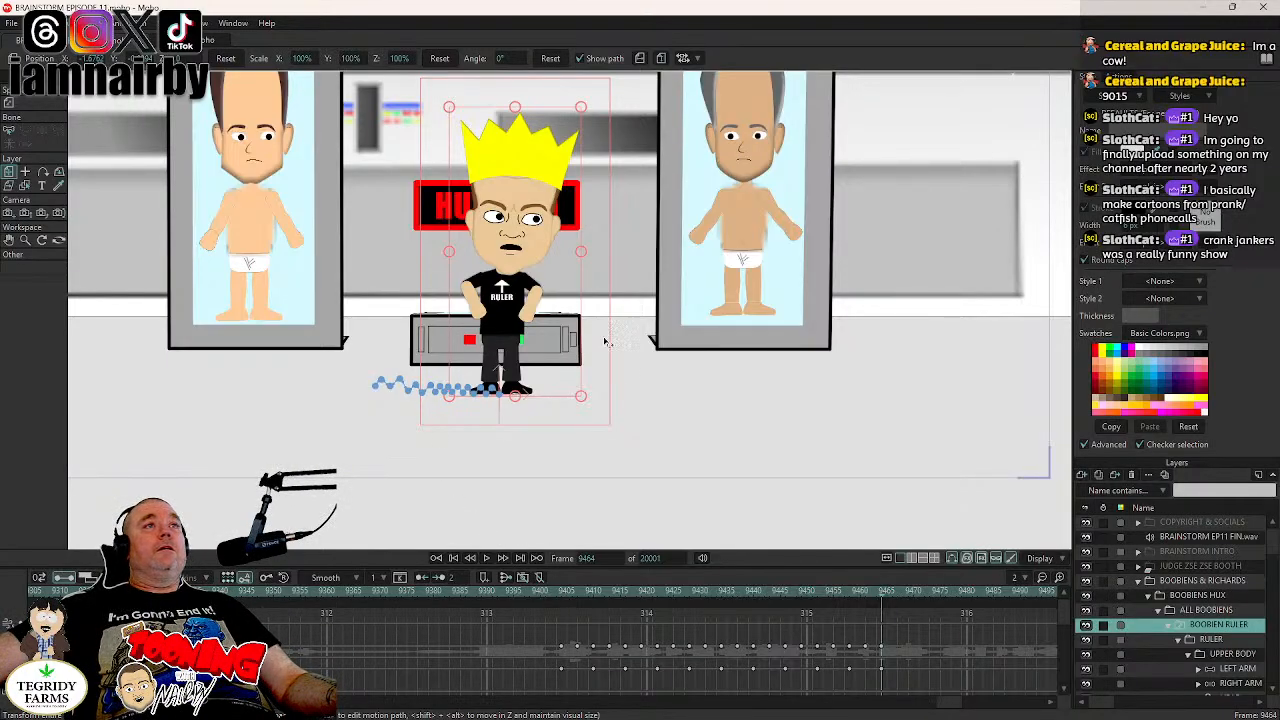
scroll(604, 342, down, 3)
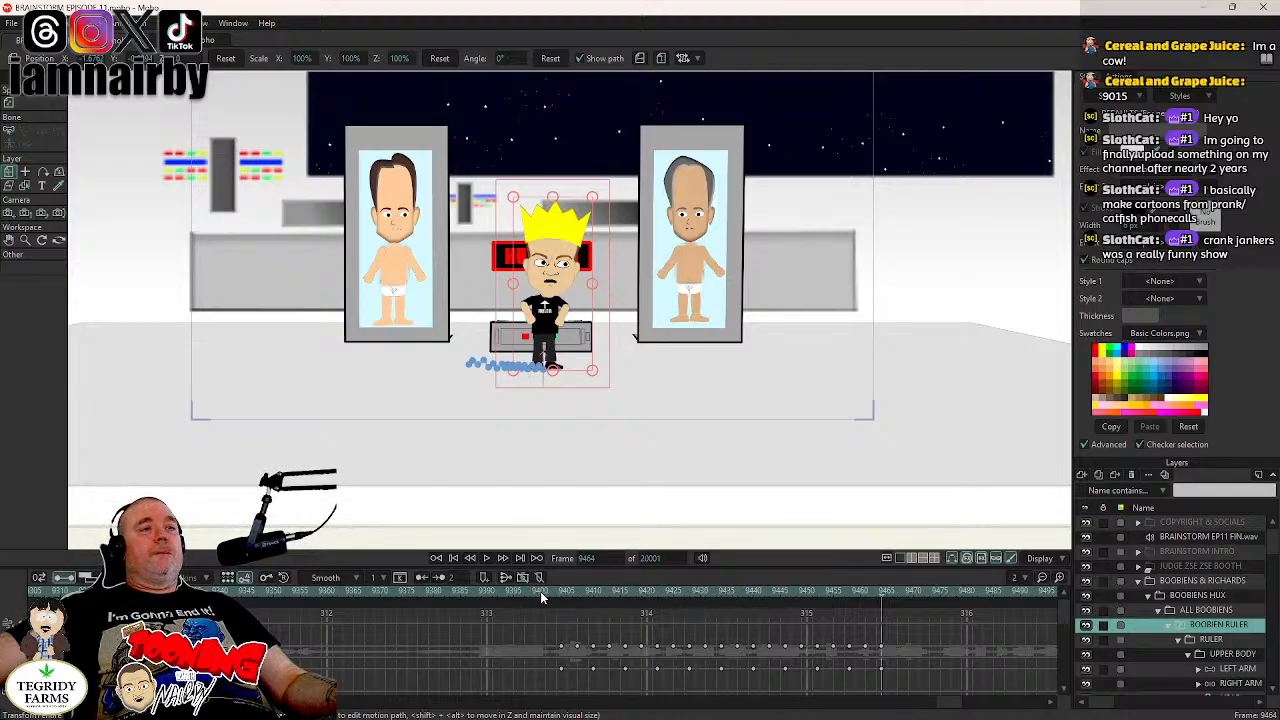
- Check how the layer list scrolls sideways and vertically around the BOOBIEN RULER group
scroll(1181, 624, down, 1)
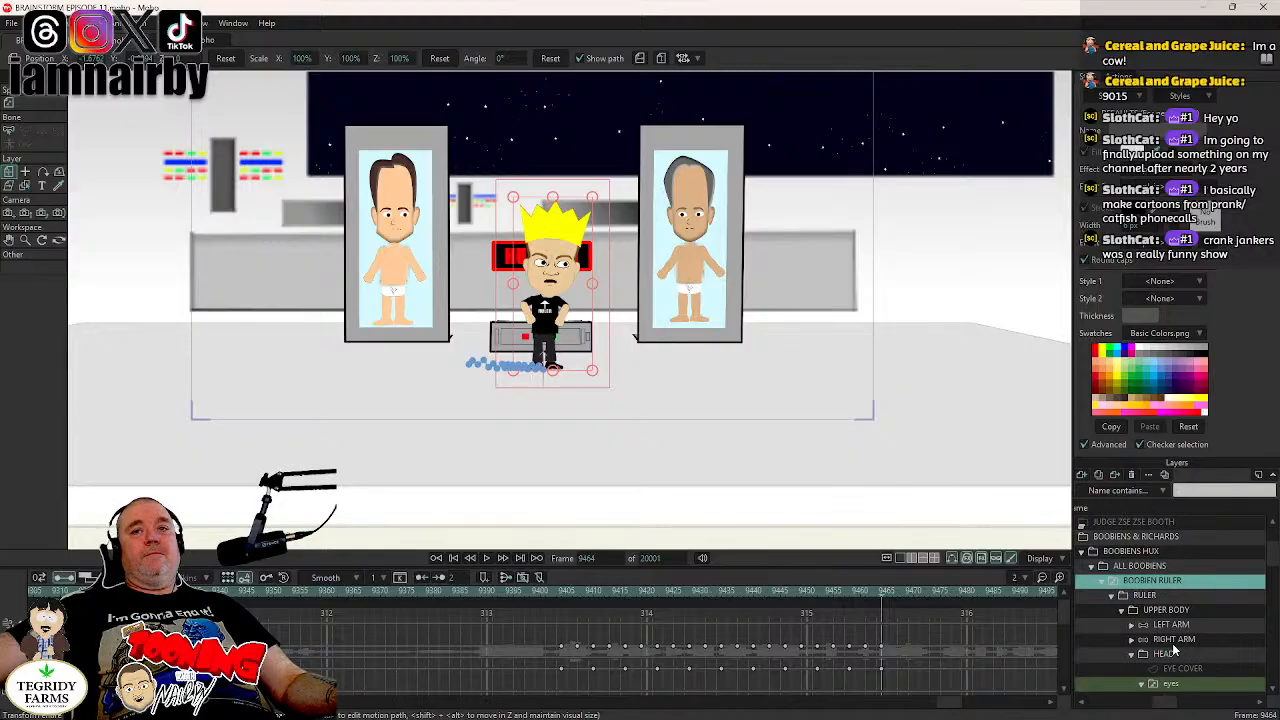
drag(1167, 705, 1104, 706)
scroll(1103, 704, right, 4)
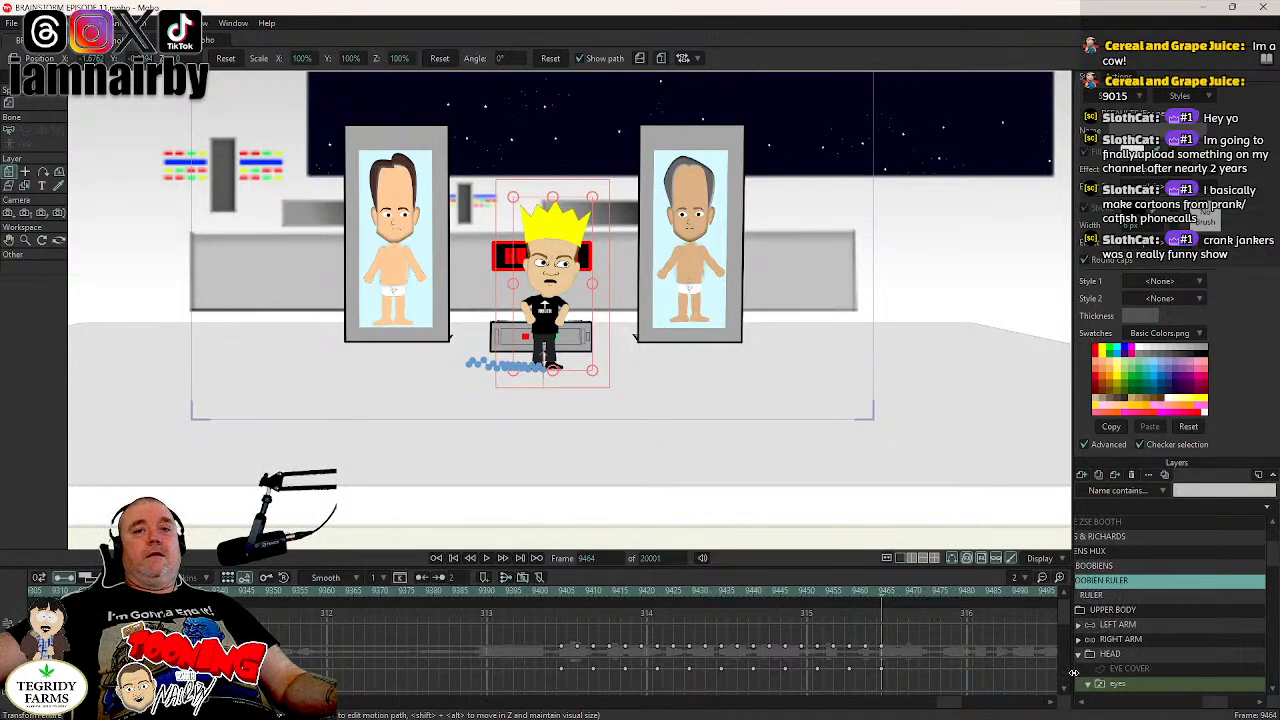
scroll(1135, 700, right, 2)
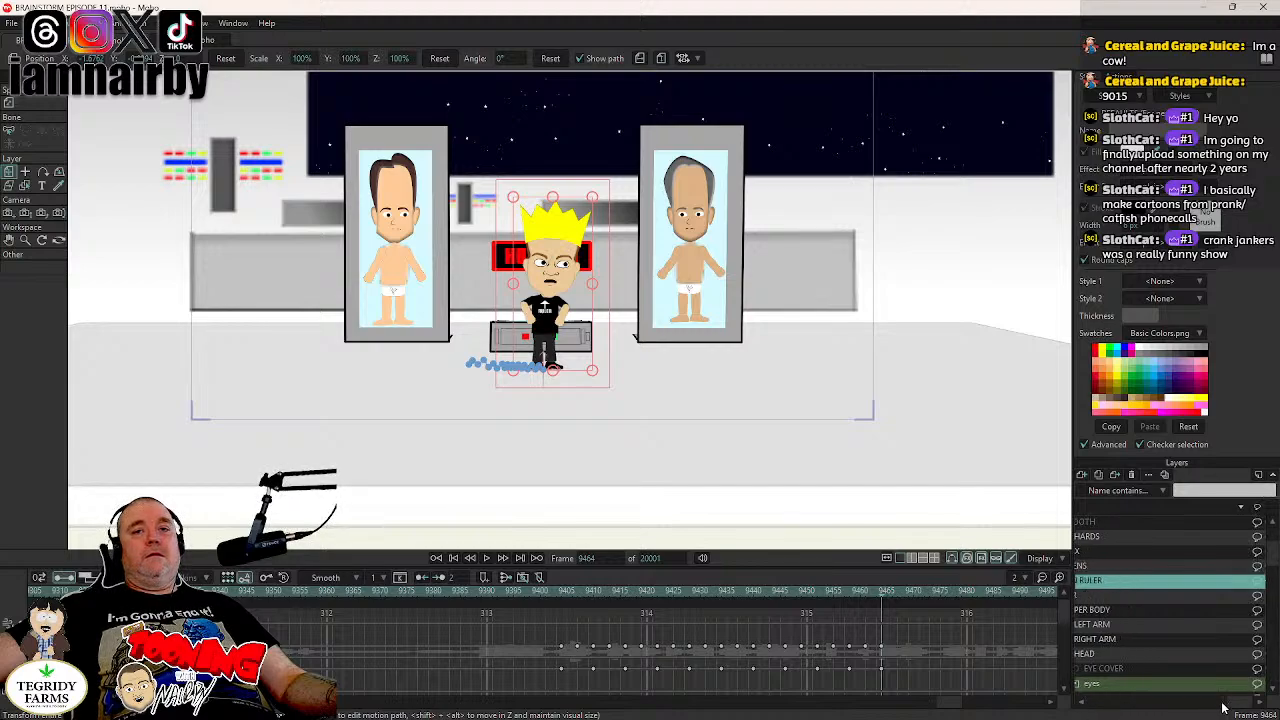
scroll(1222, 708, left, 6)
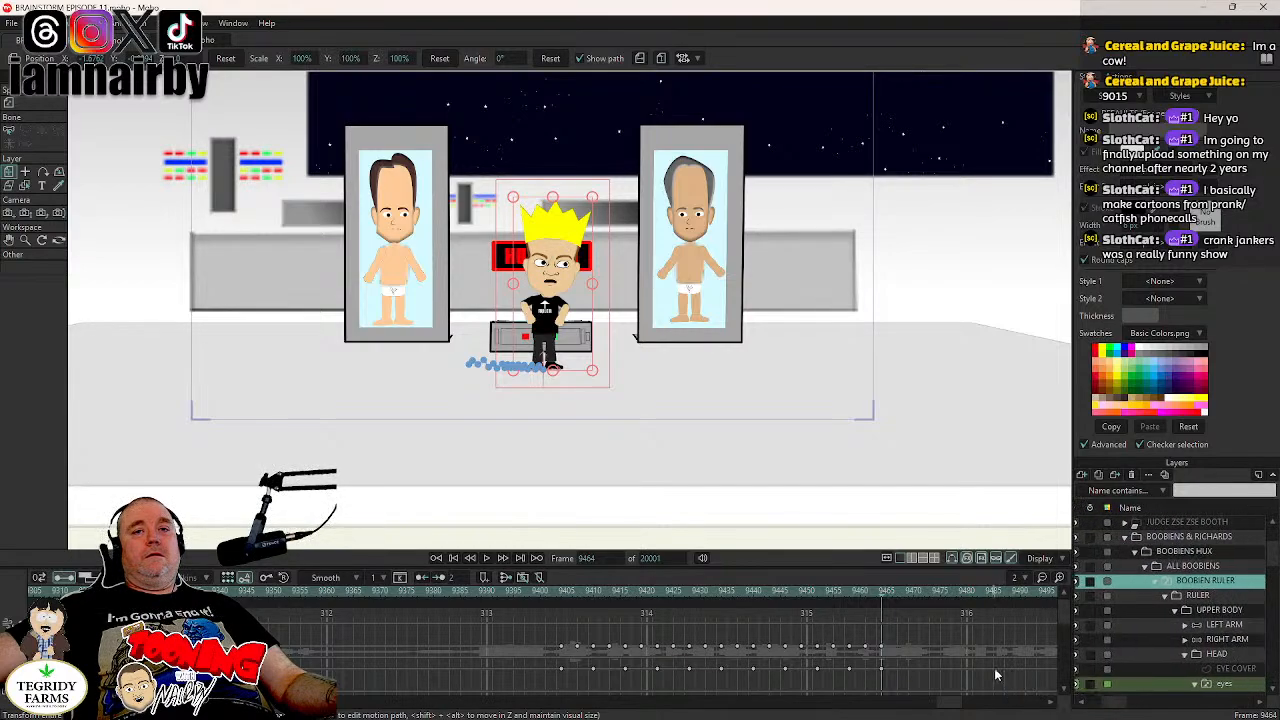
scroll(1120, 706, right, 5)
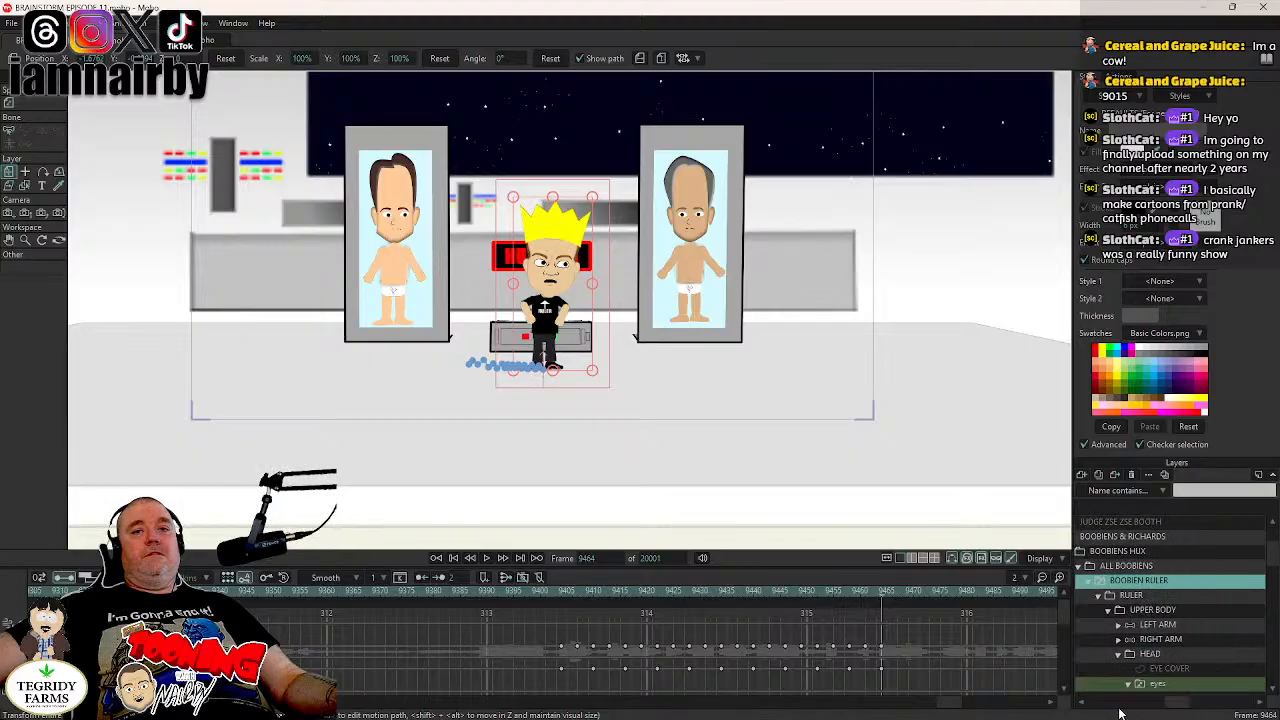
scroll(1109, 710, right, 2)
scroll(1107, 705, up, 1)
scroll(1107, 705, right, 3)
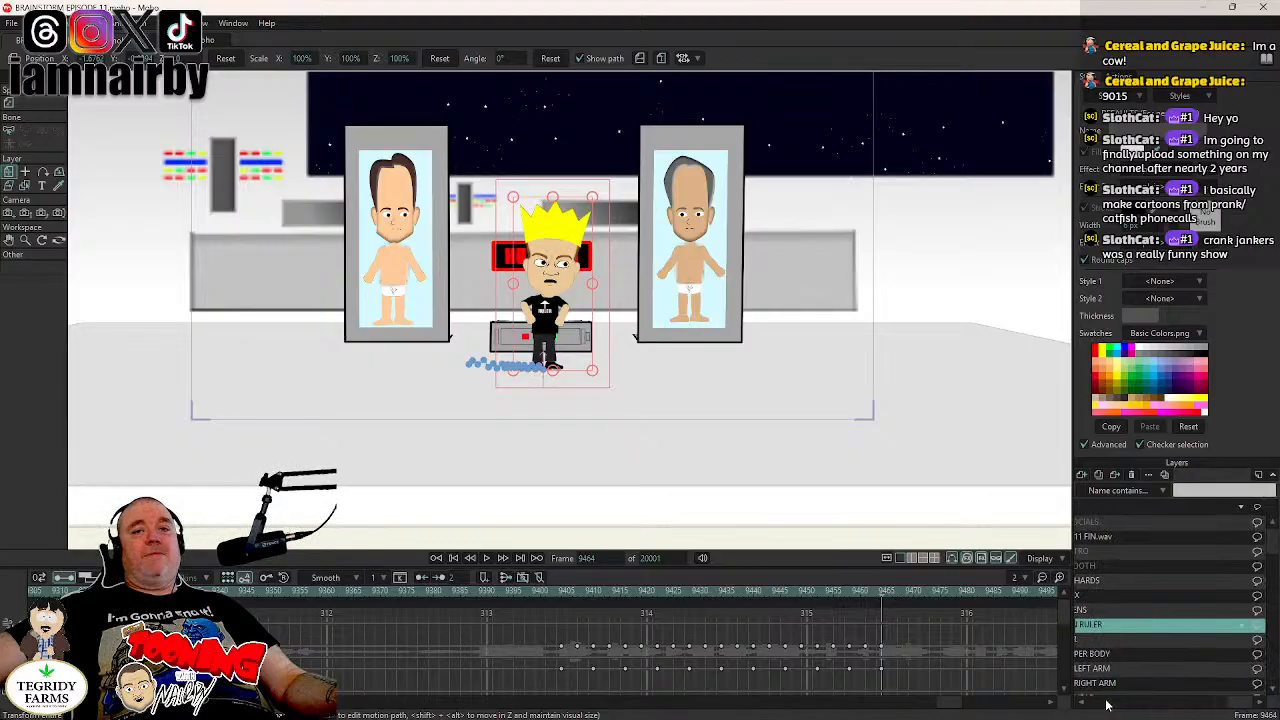
scroll(1107, 705, down, 2)
drag(1239, 703, 1076, 702)
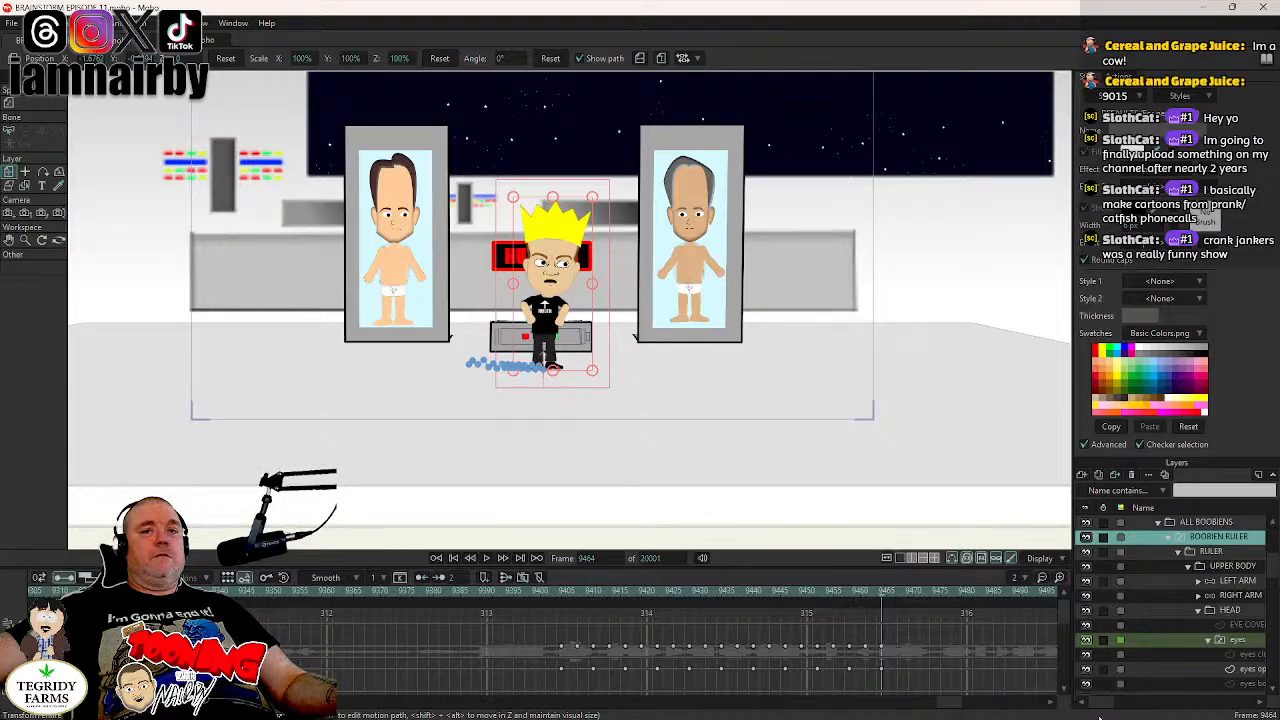
scroll(1099, 716, right, 3)
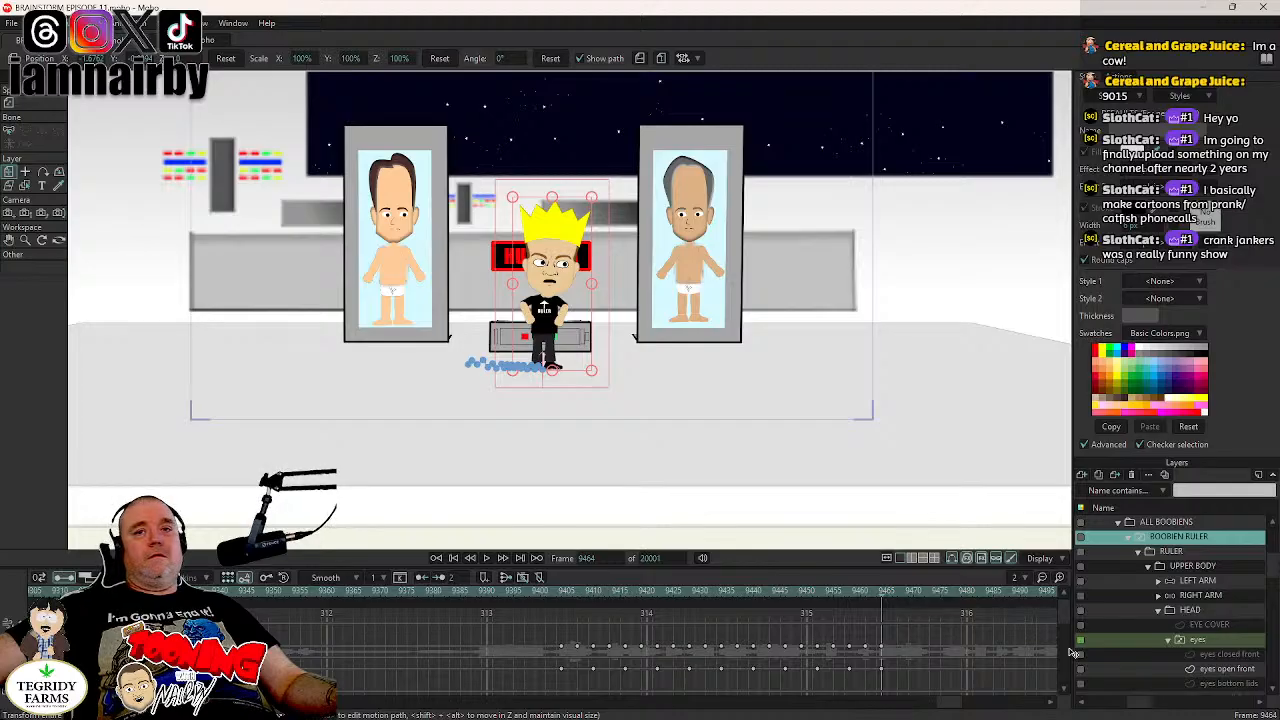
scroll(1102, 582, right, 3)
scroll(1101, 582, right, 5)
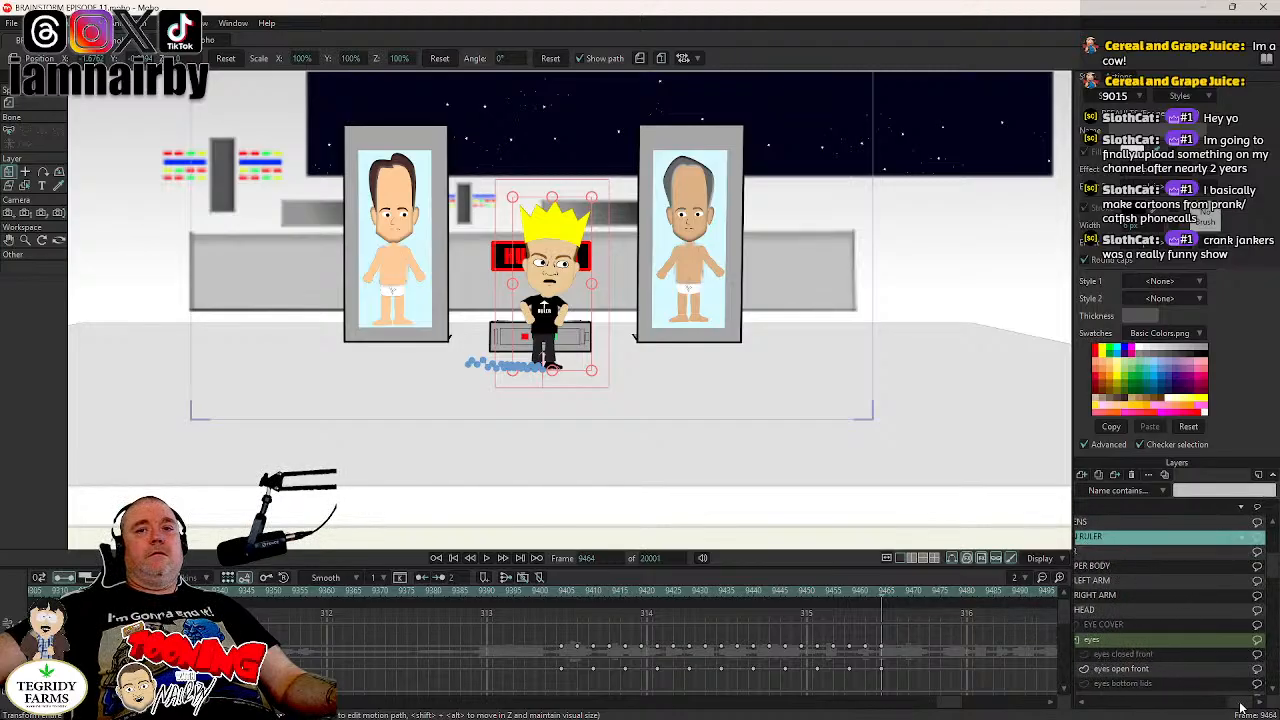
drag(1240, 707, 1141, 703)
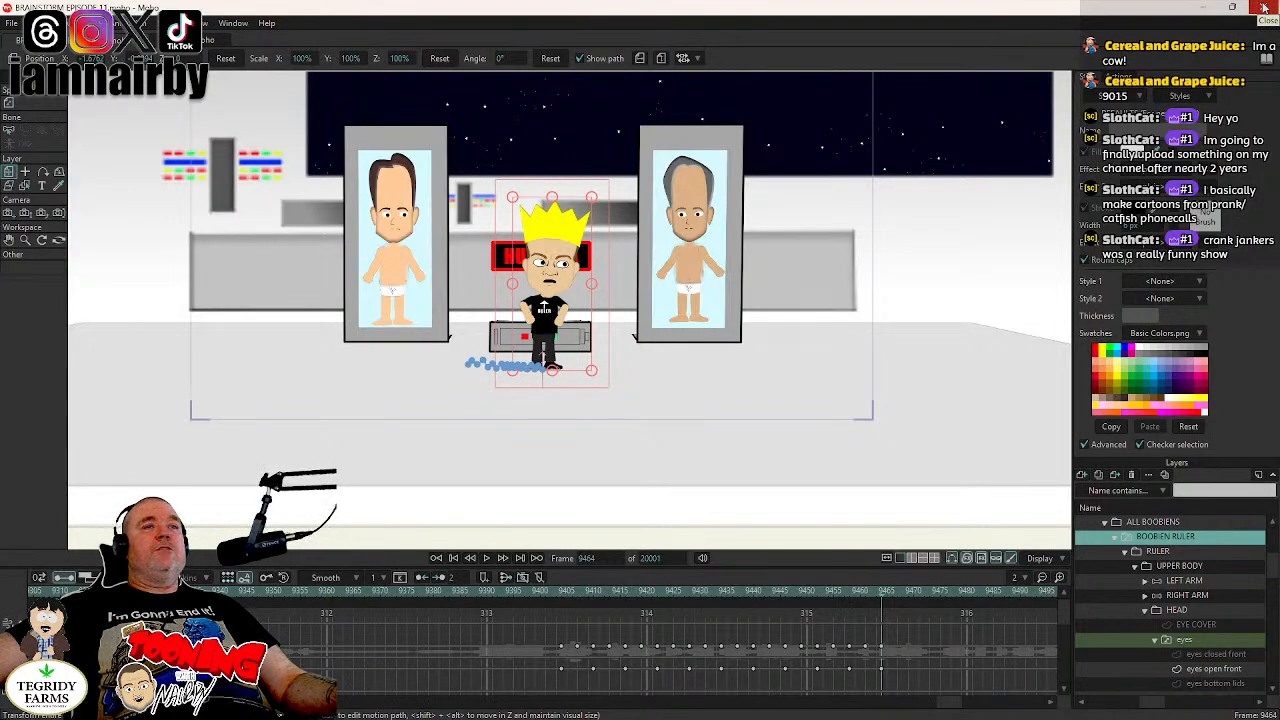
- Close Moho, relaunch it and maximize its window
click(1265, 8)
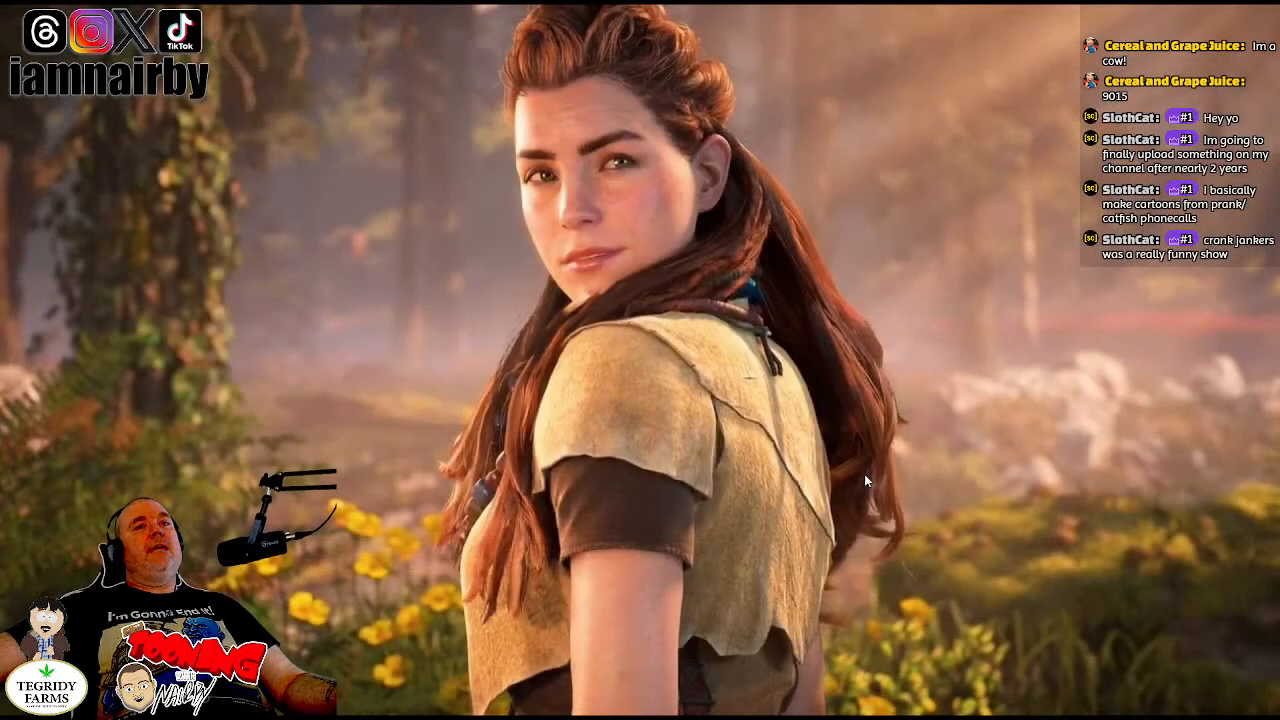
click(965, 706)
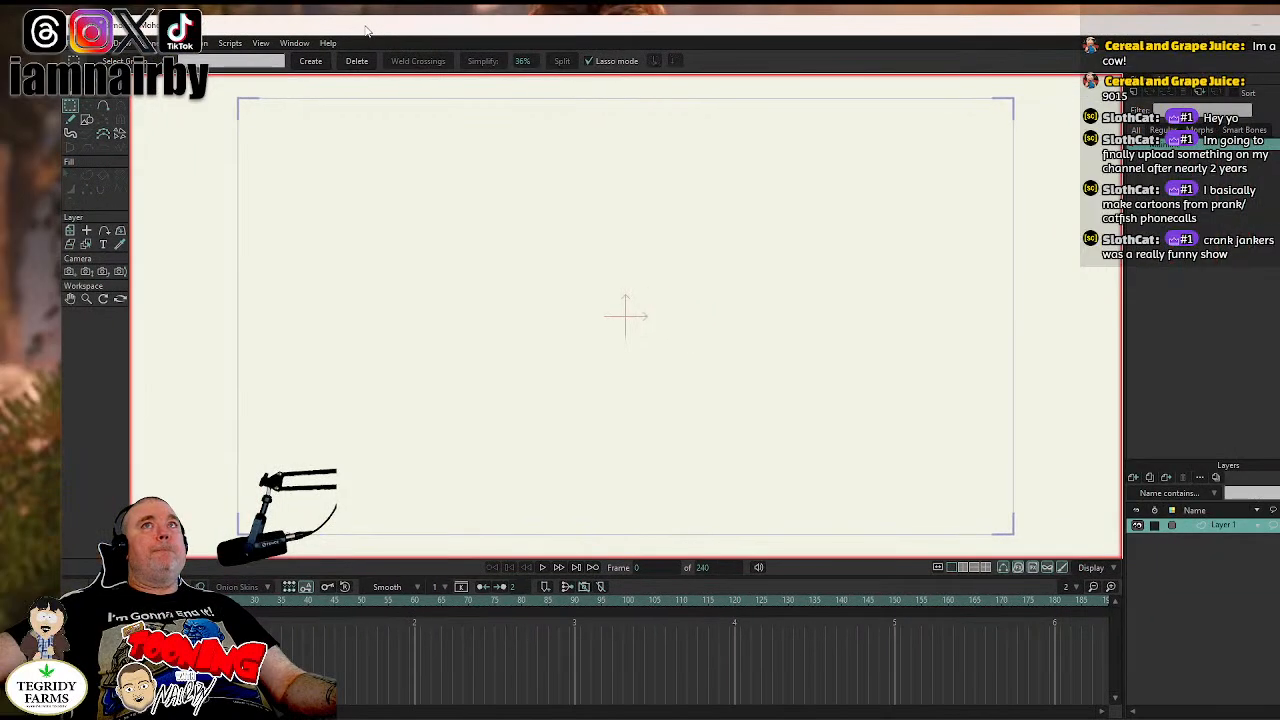
drag(366, 31, 291, 81)
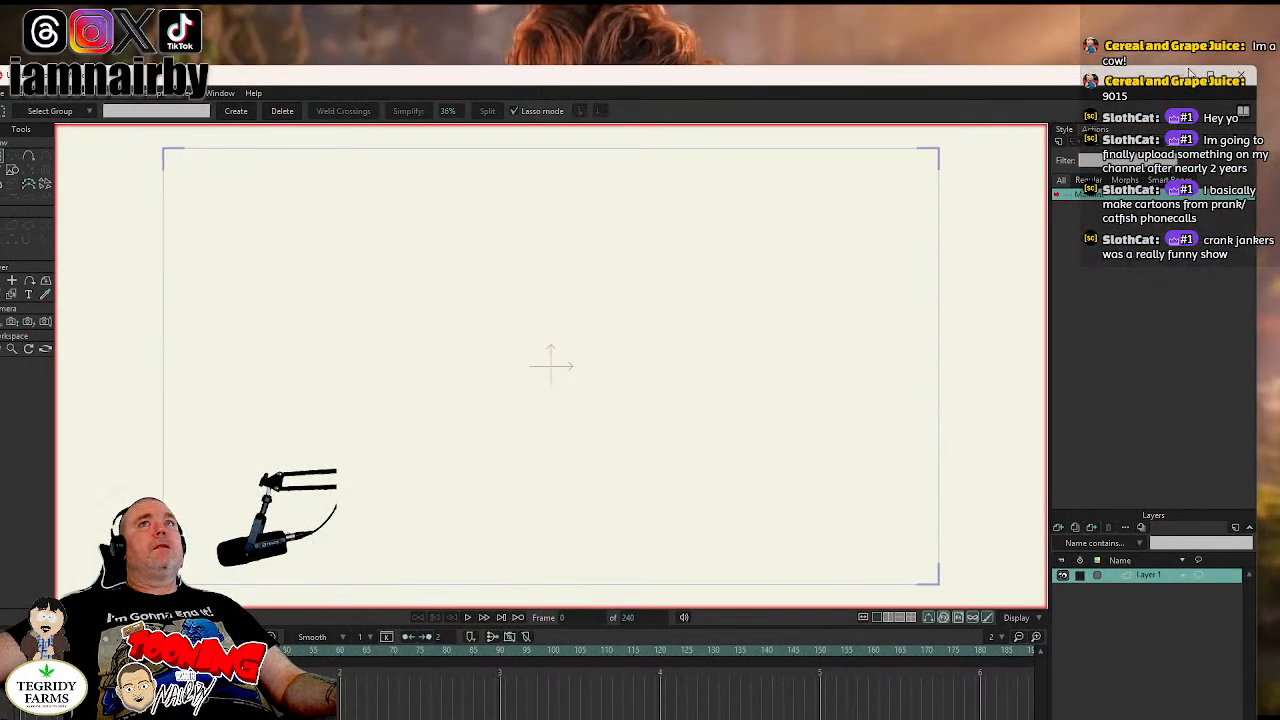
double_click(288, 80)
- Reopen the recent project BRAINSTORM EPISODE 11.moho
click(9, 25)
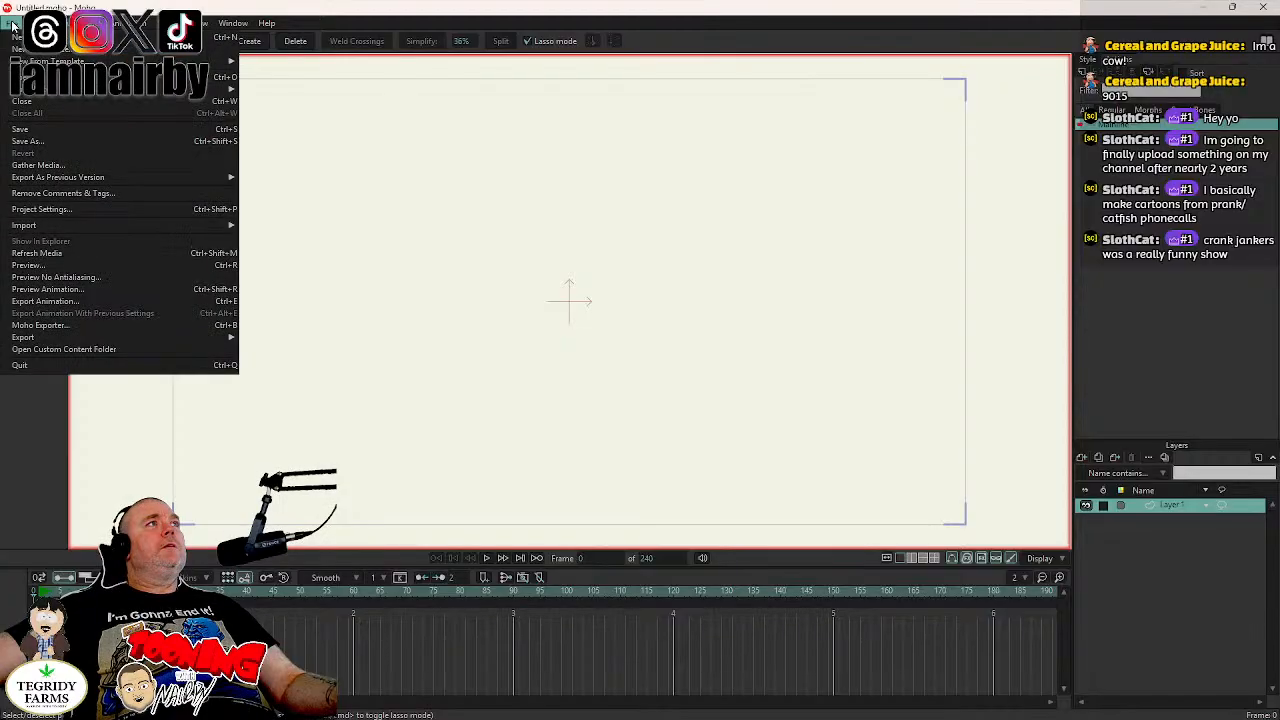
mouse_move(211, 88)
click(265, 92)
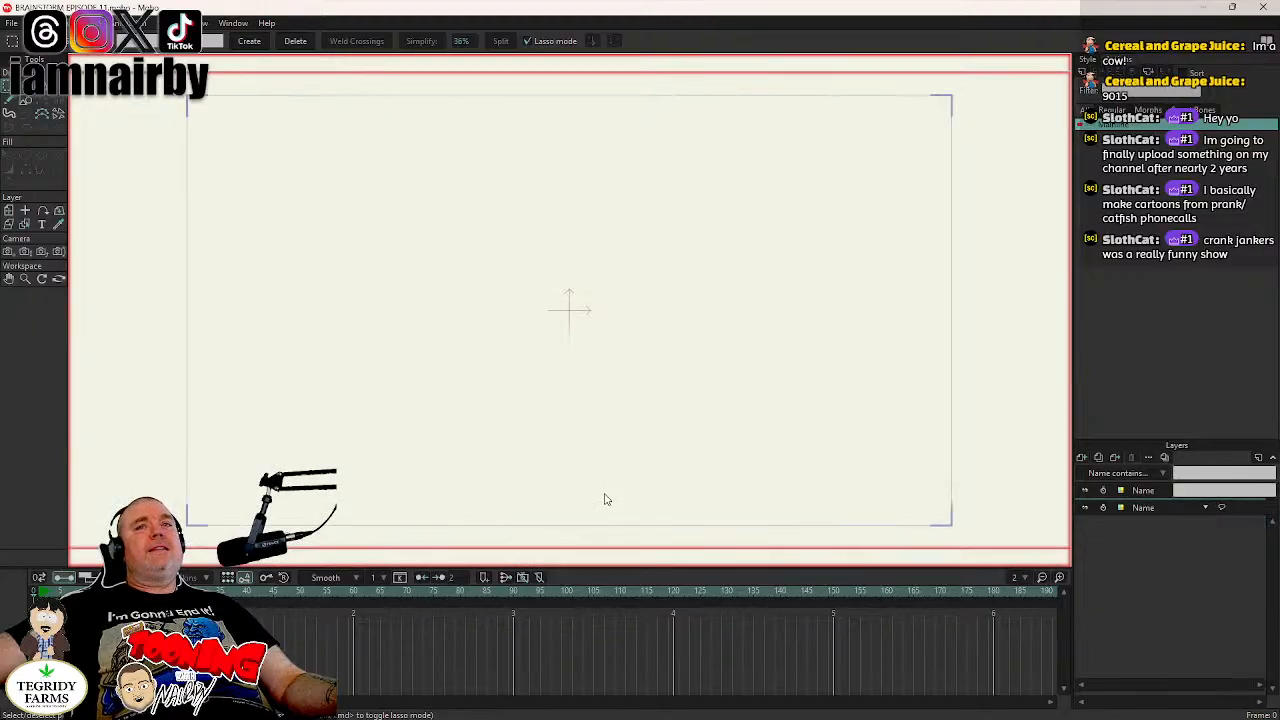
- Play back the opening Cereal and Grape Juice title to about frame 50
scroll(590, 557, up, 5)
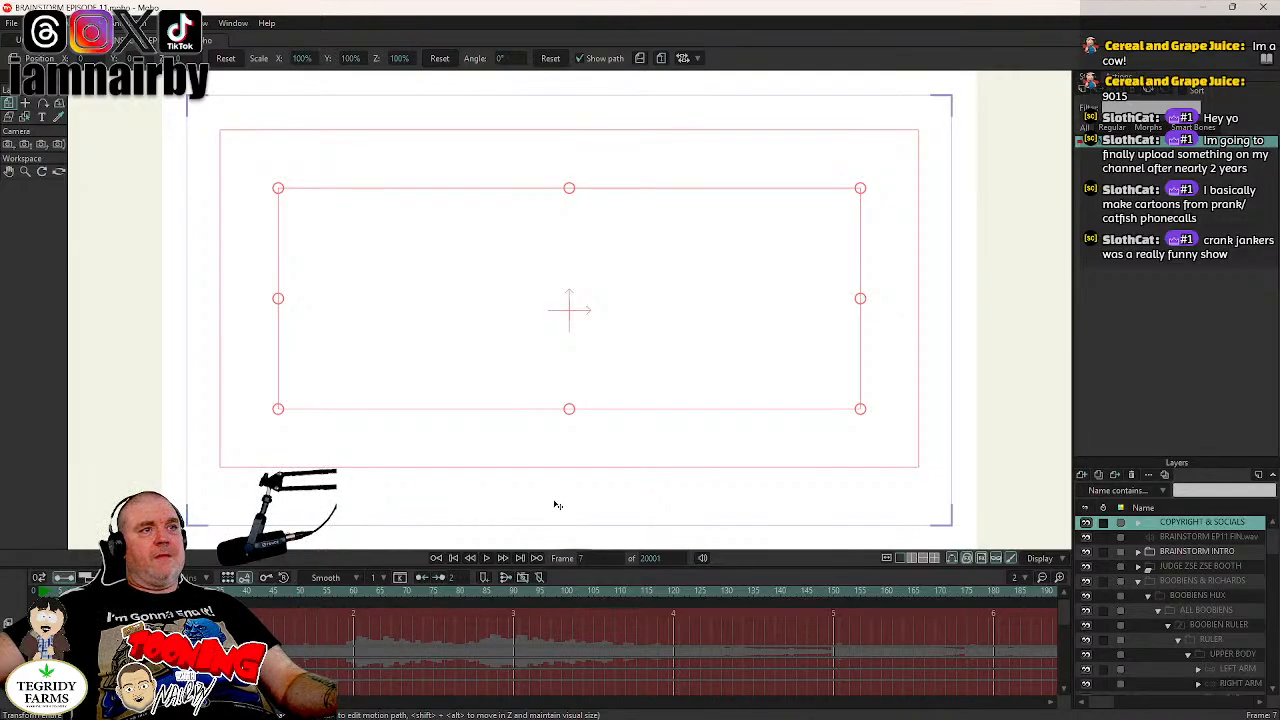
scroll(595, 558, up, 2)
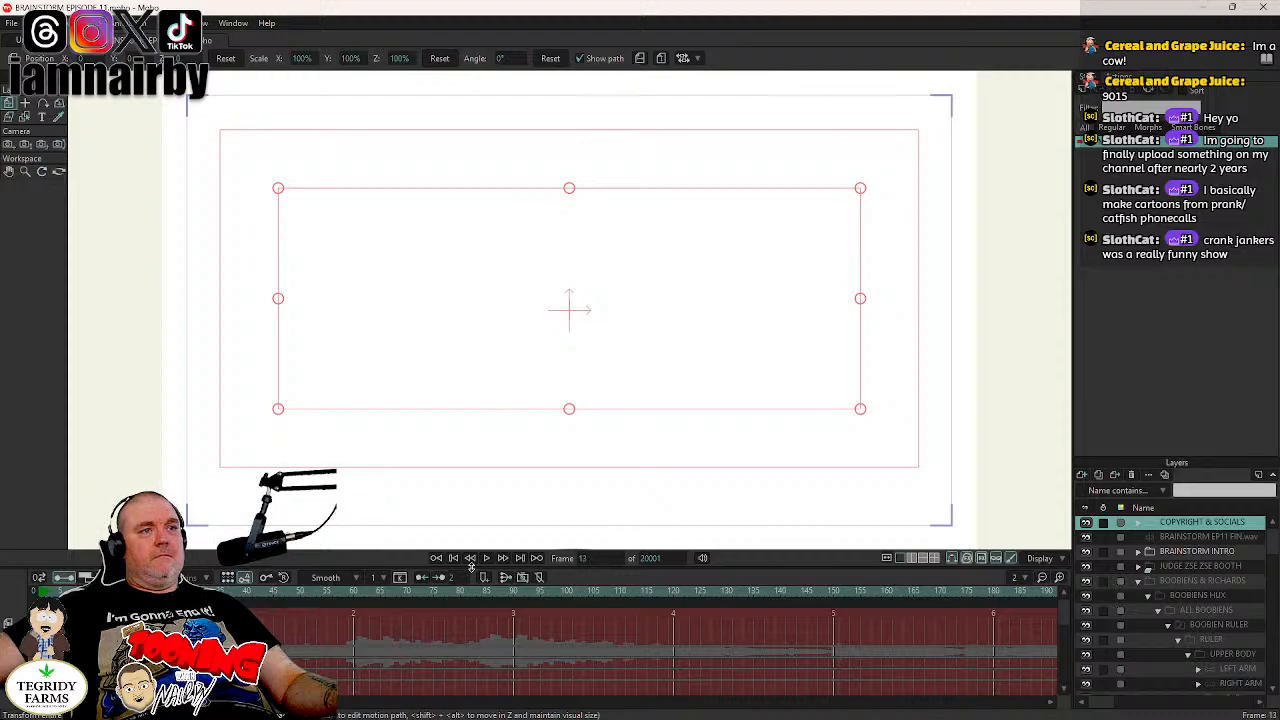
scroll(598, 560, up, 3)
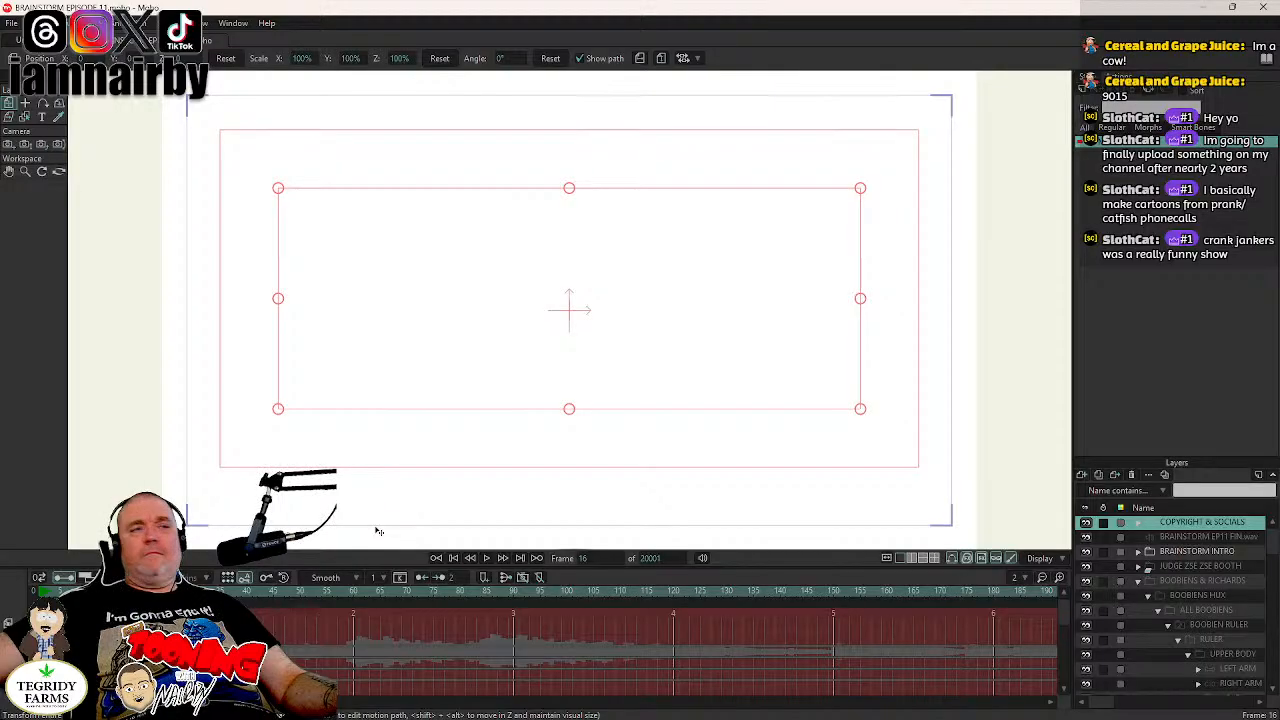
scroll(598, 560, up, 7)
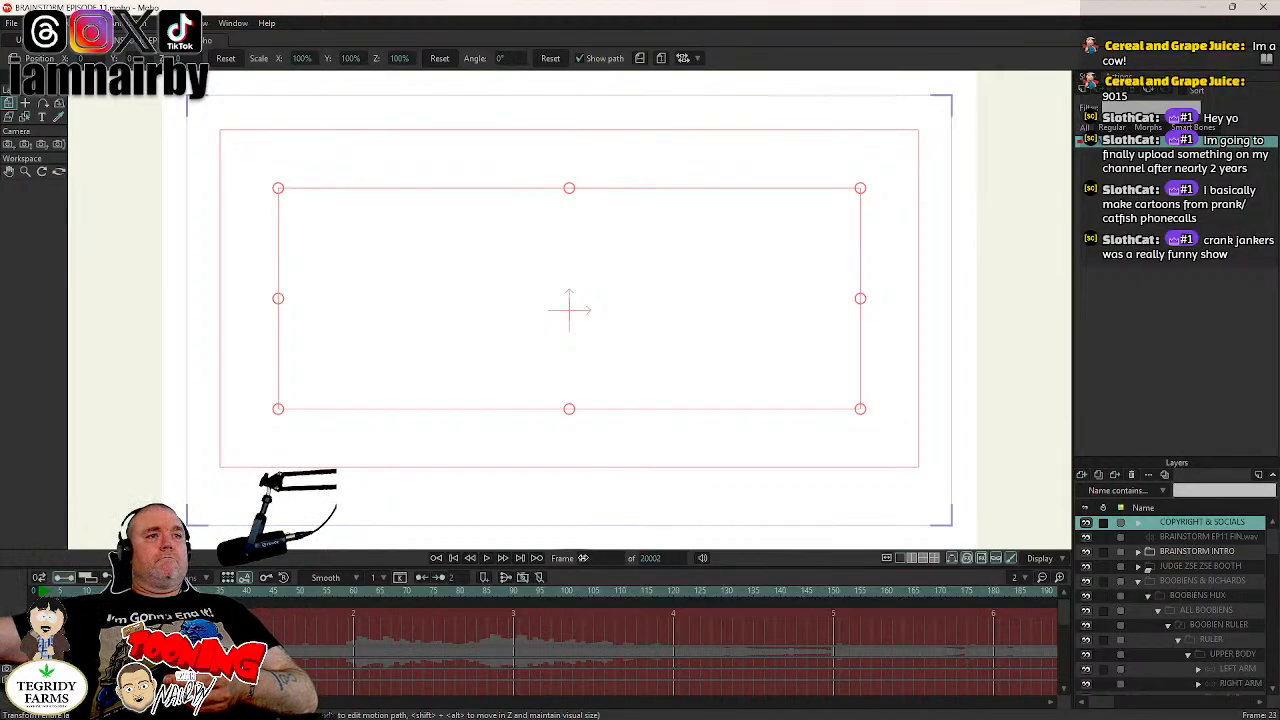
drag(596, 558, 464, 540)
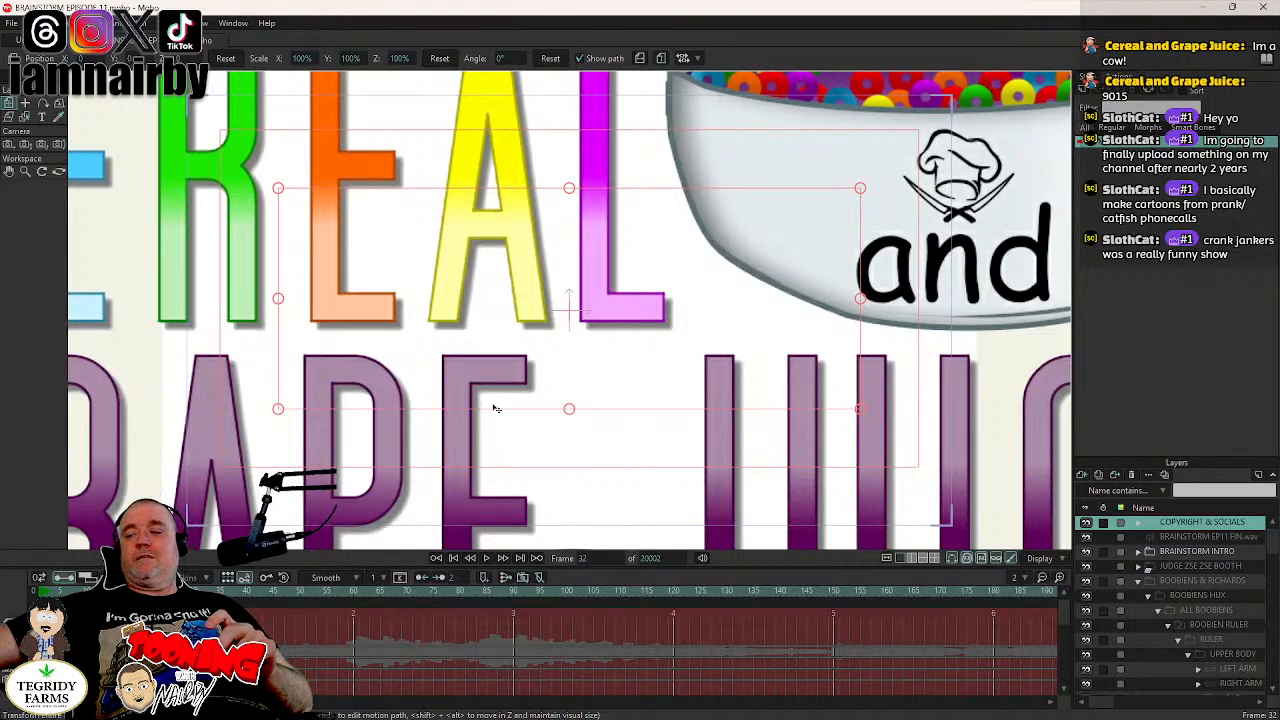
drag(482, 559, 537, 564)
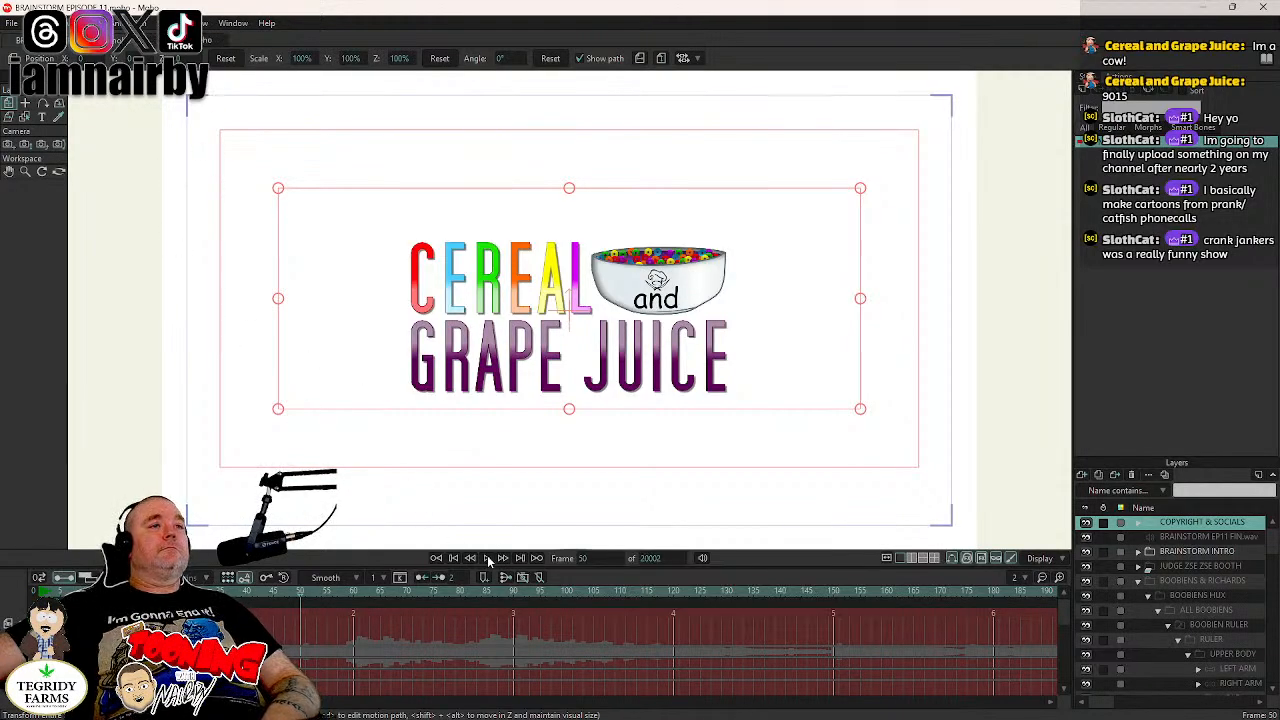
- Jump to frame 9464 in the reopened project
click(597, 558)
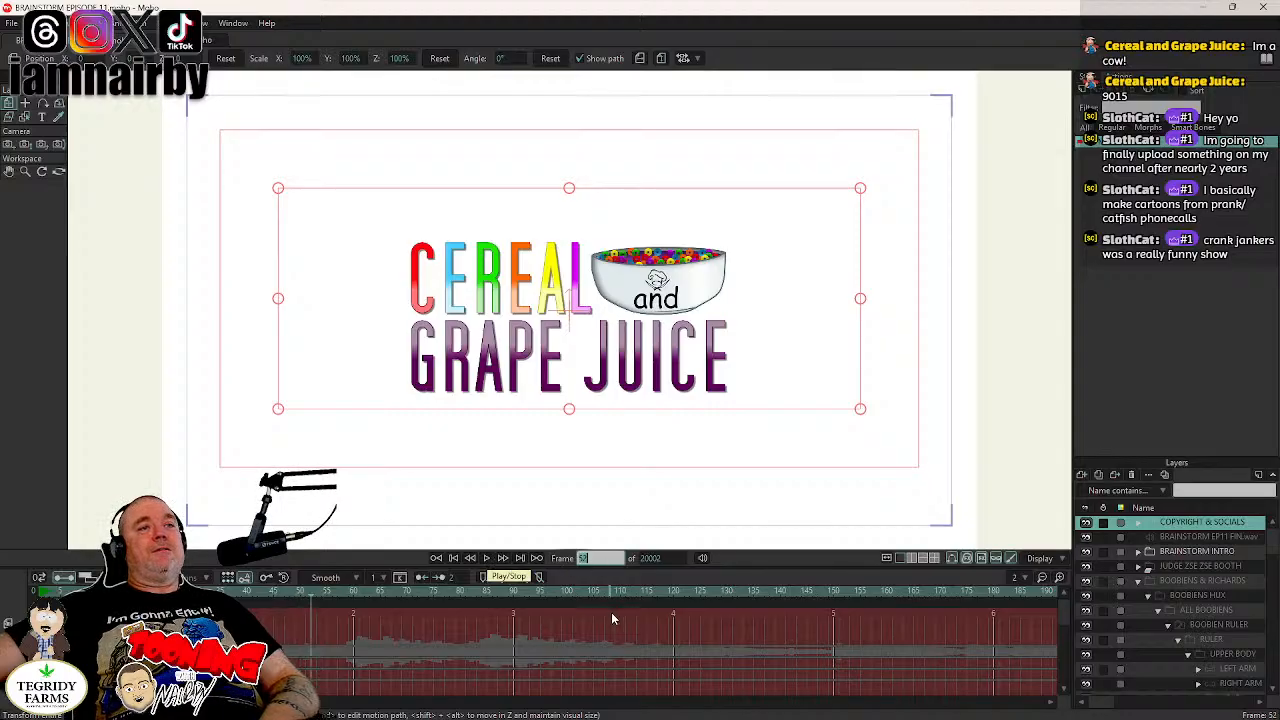
text(0)
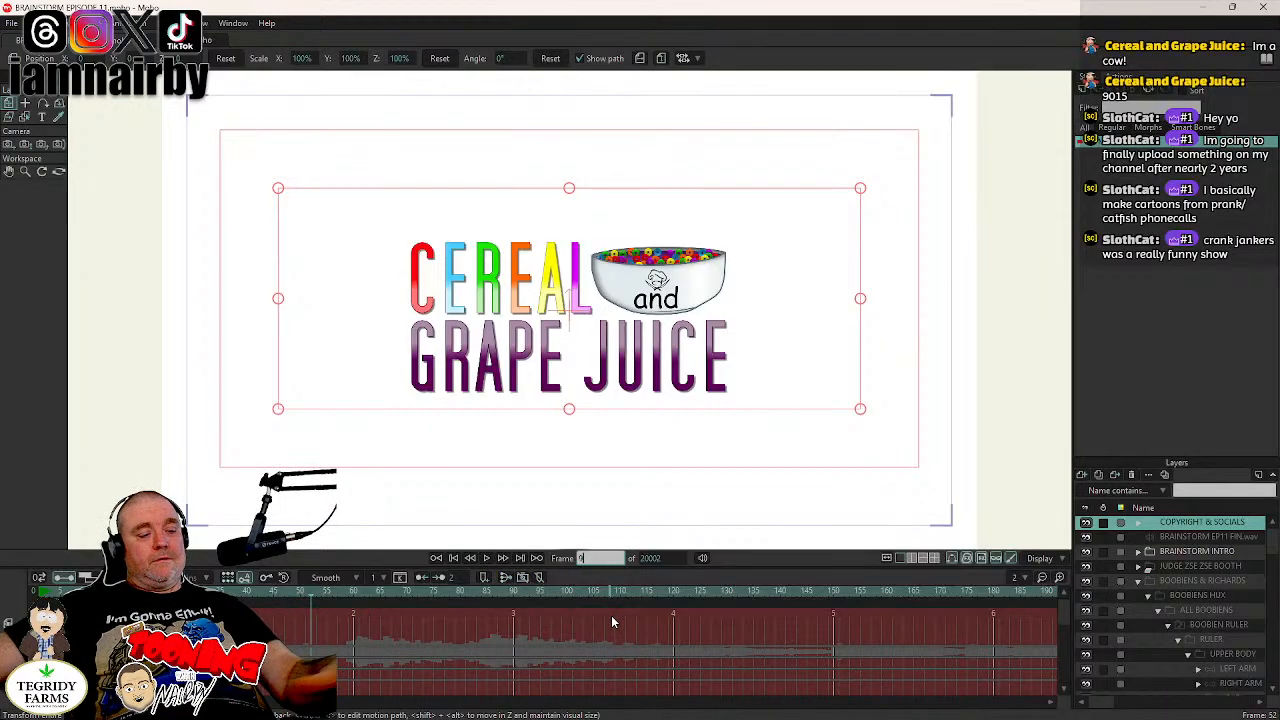
text(464)
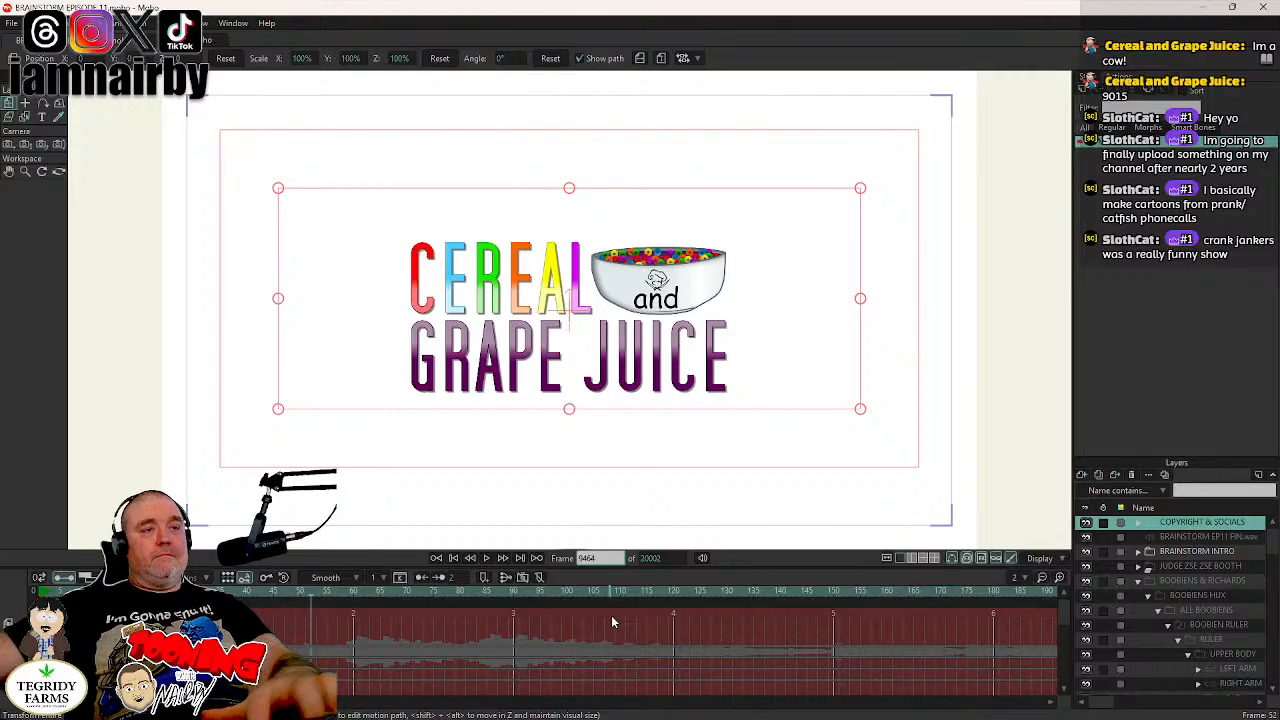
key(Return)
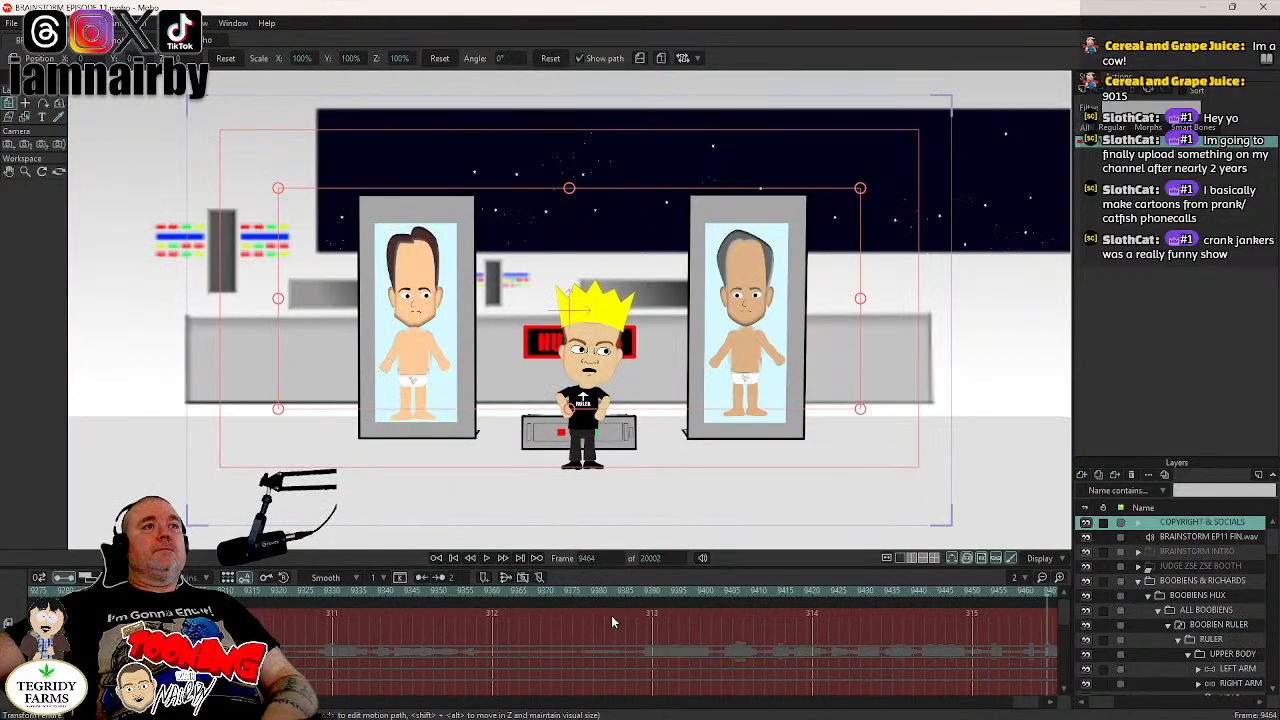
- Test the layer list's sideways scrolling again with the reopened project at frame 9464
scroll(1128, 680, right, 3)
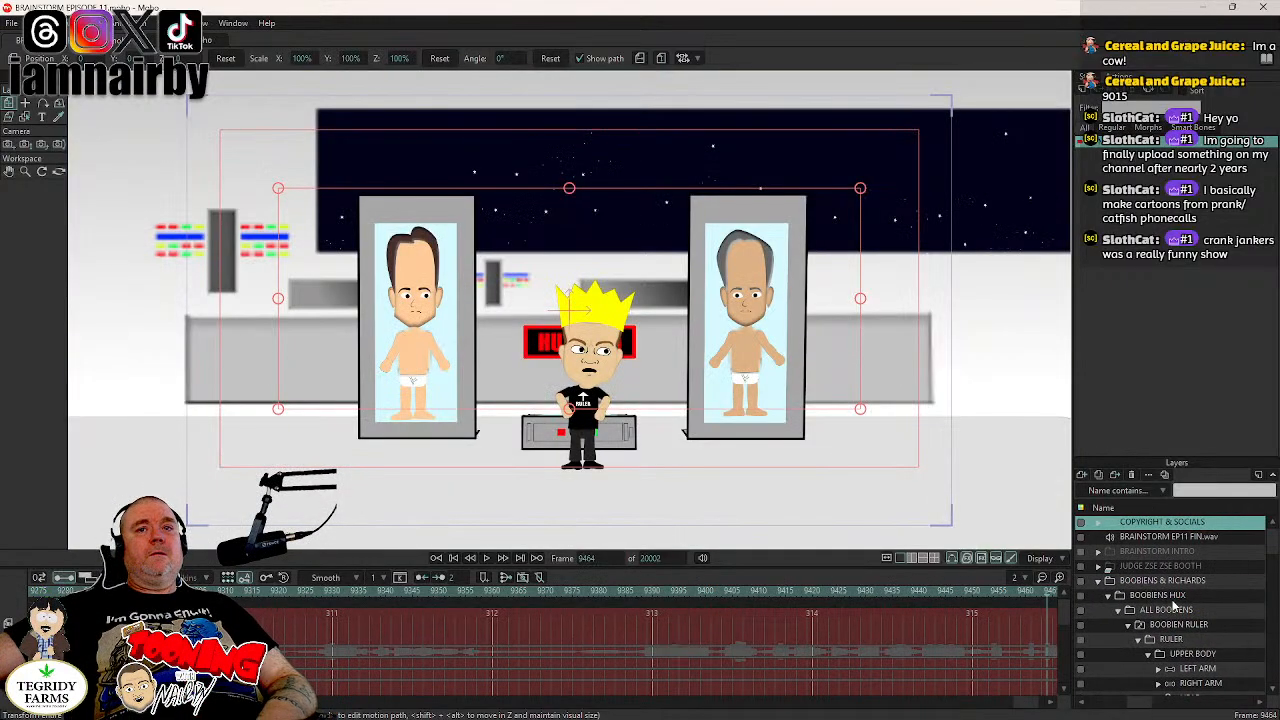
scroll(1128, 680, right, 5)
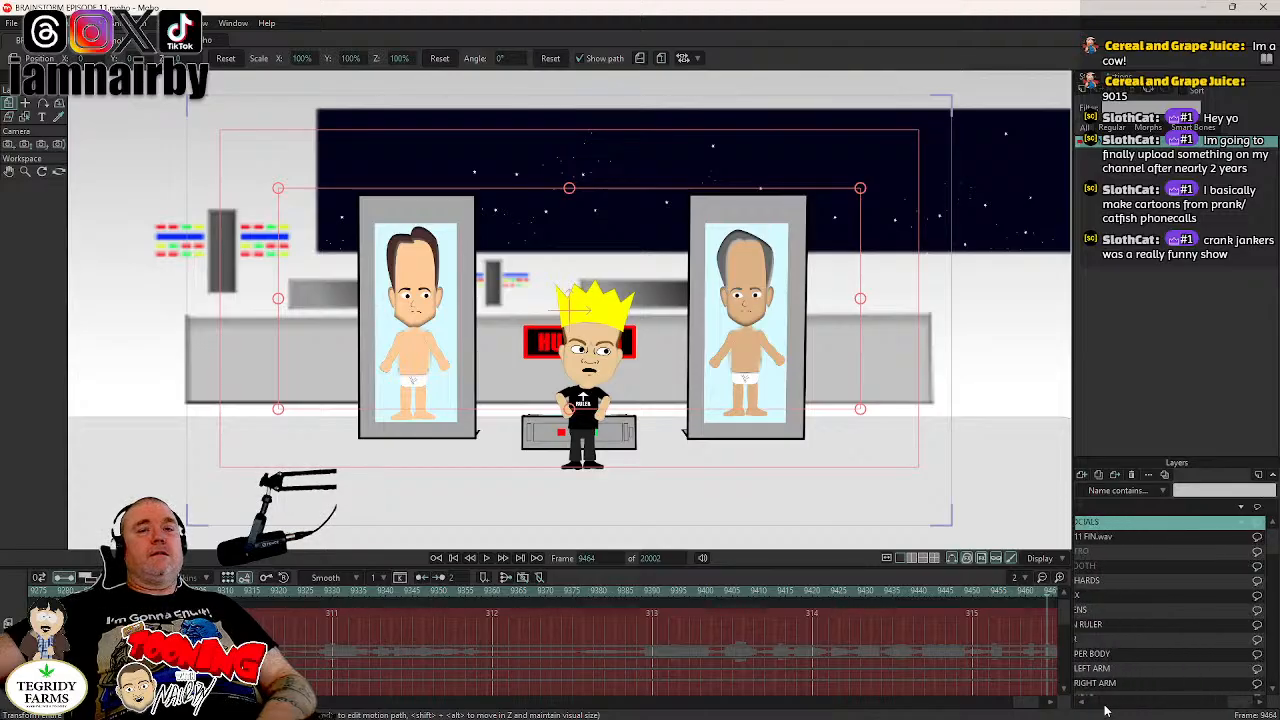
drag(1237, 702, 1104, 714)
scroll(1131, 666, right, 4)
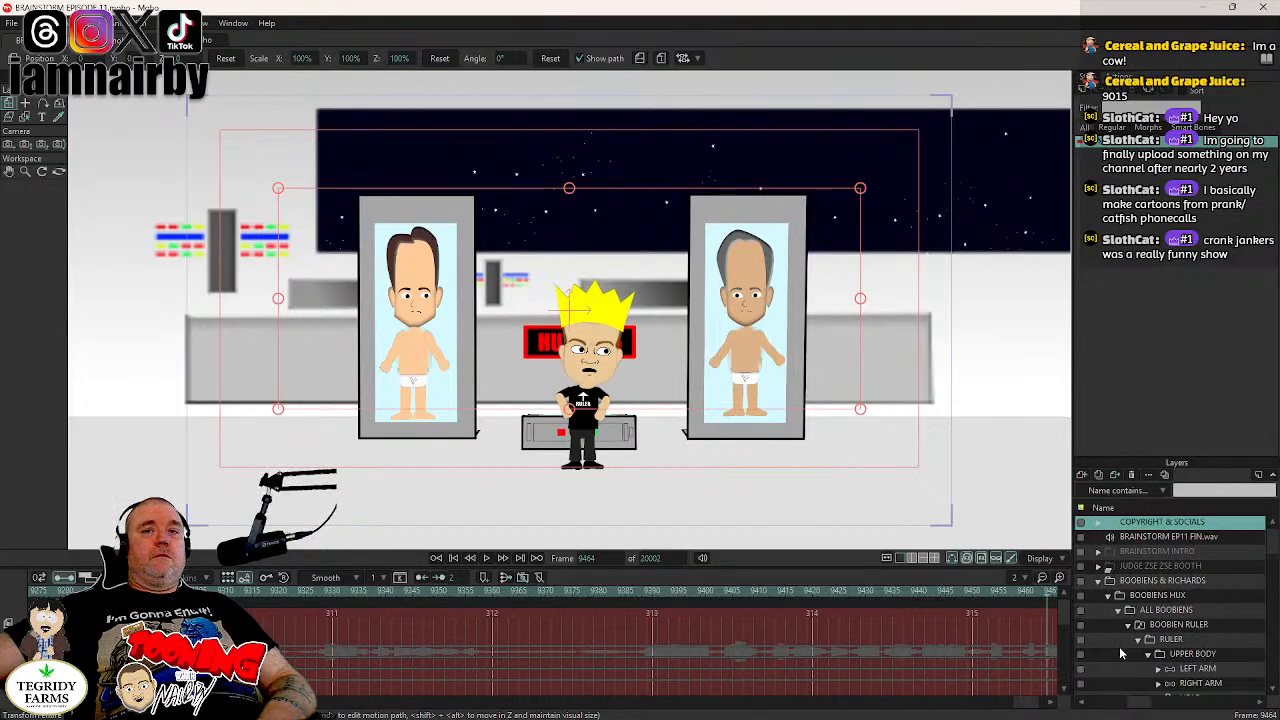
scroll(1131, 666, right, 4)
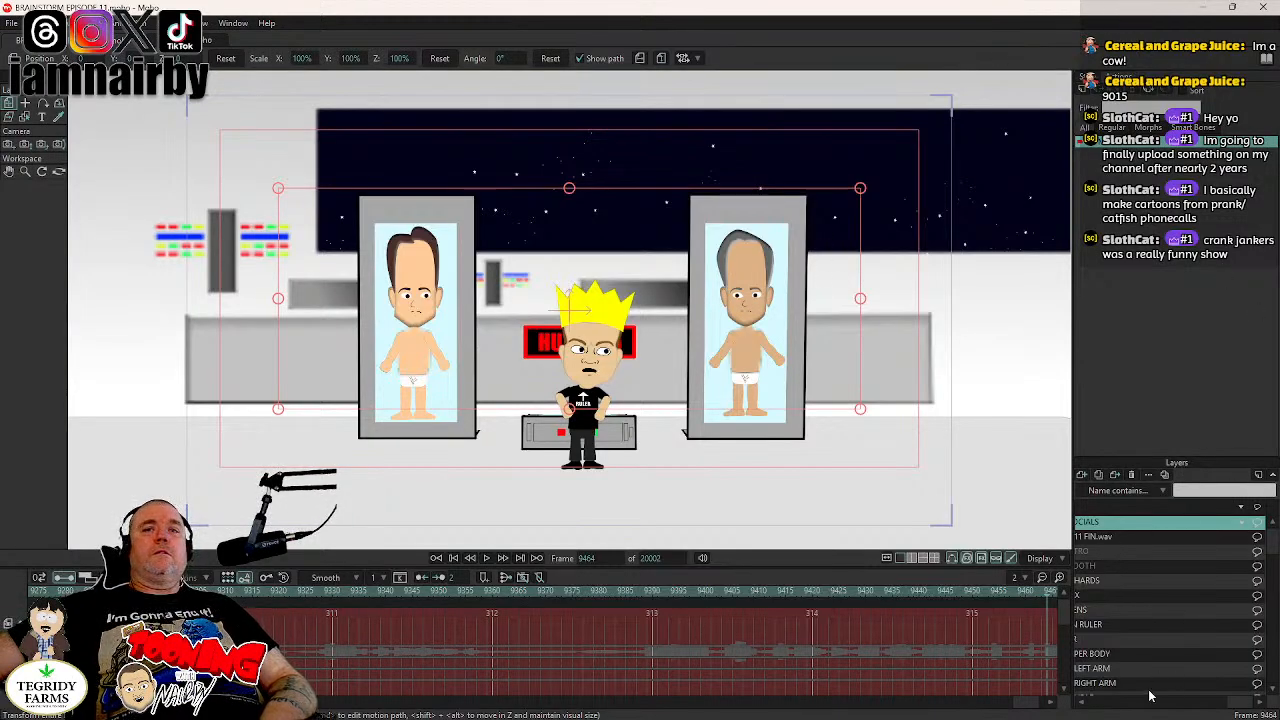
mouse_move(1163, 708)
mouse_down()
mouse_move(1126, 709)
mouse_move(1178, 706)
mouse_up()
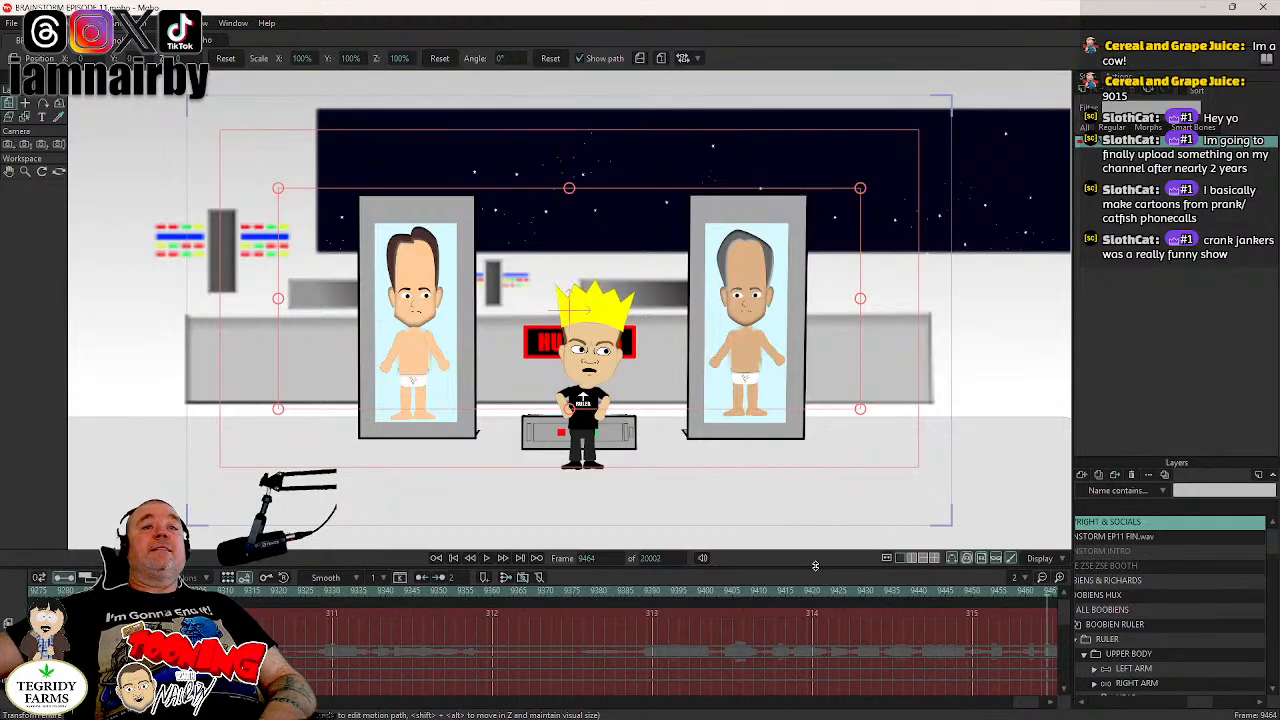
scroll(1087, 630, right, 1)
scroll(1087, 630, right, 3)
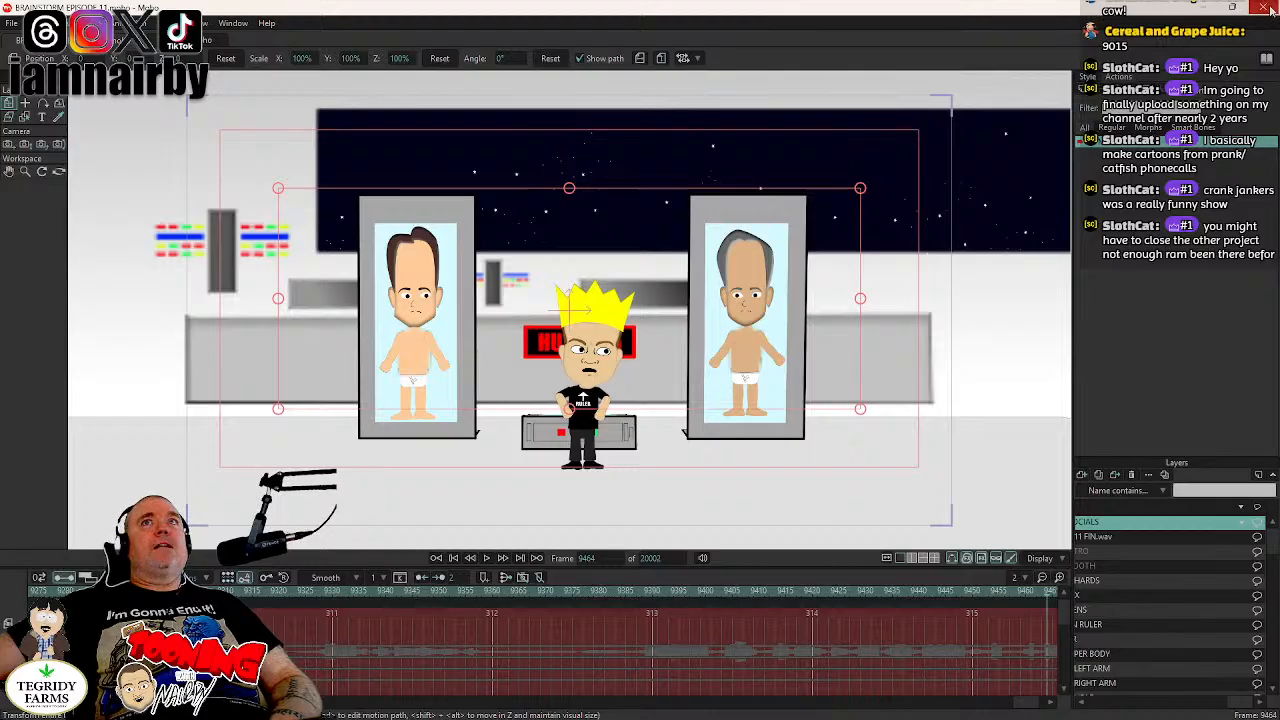
- Close the project along with Moho and relaunch Moho from the desktop with a blank document
click(1265, 8)
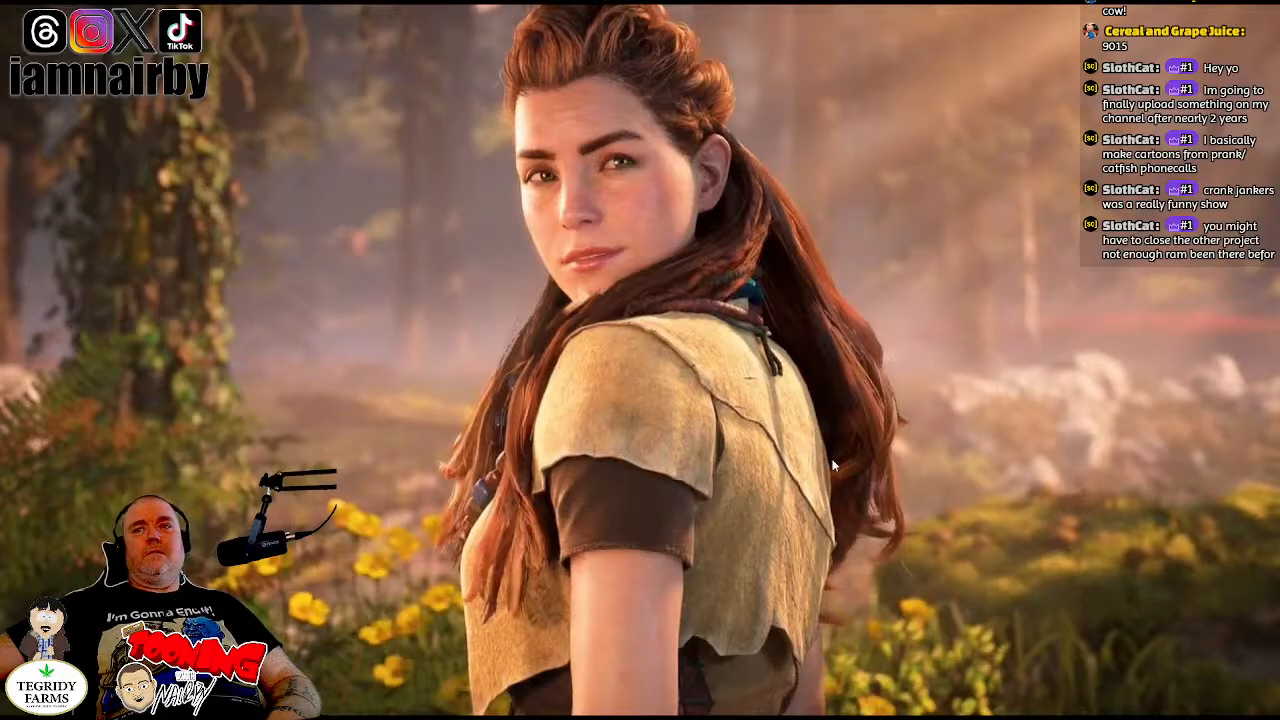
right_click(742, 498)
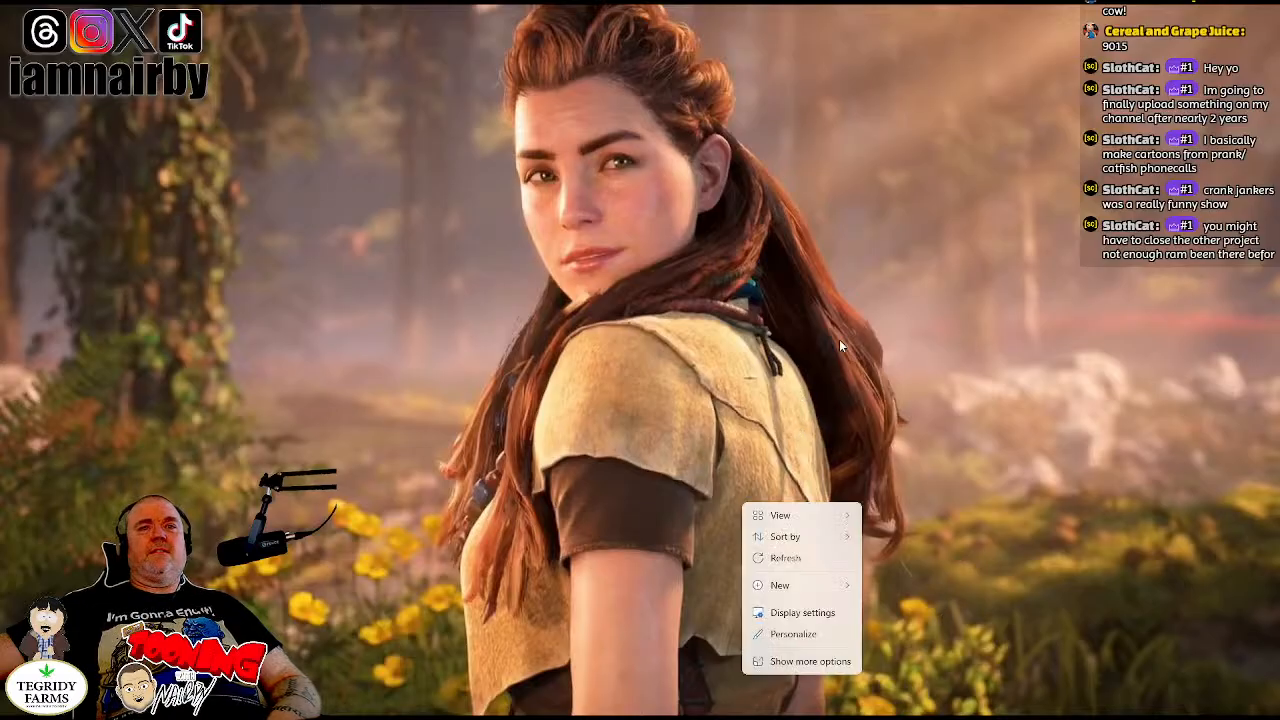
click(842, 326)
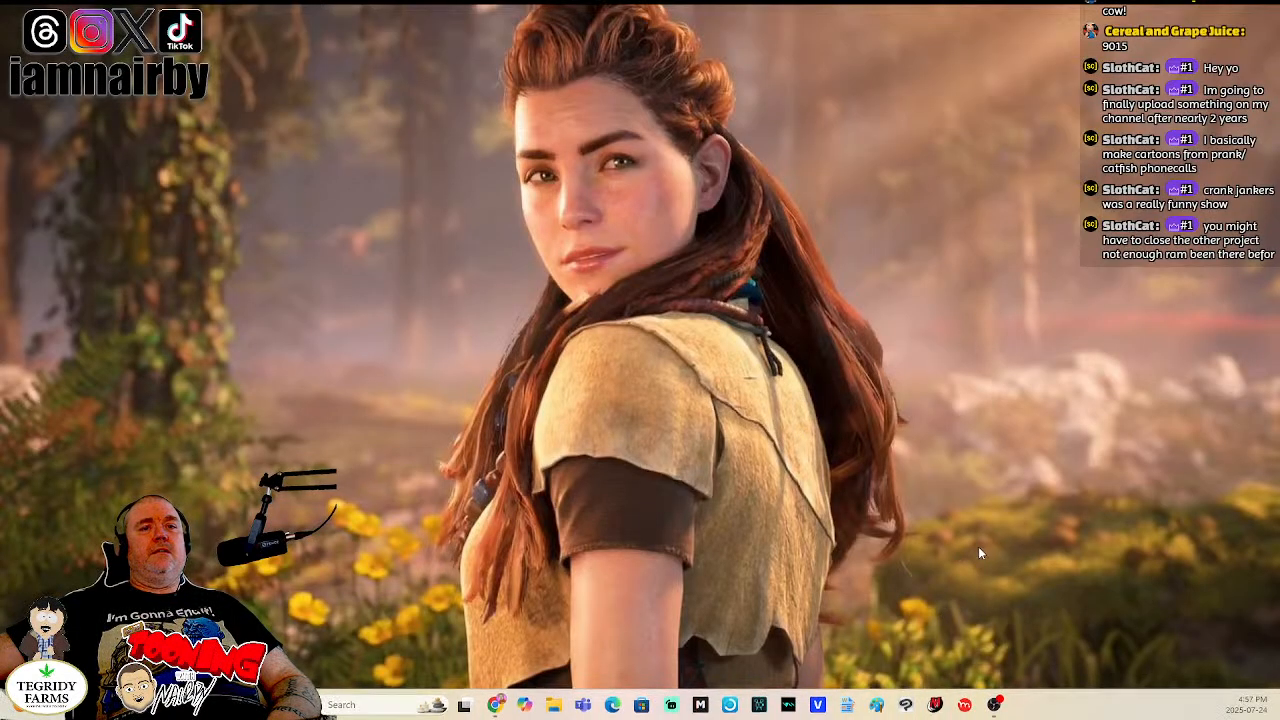
click(965, 705)
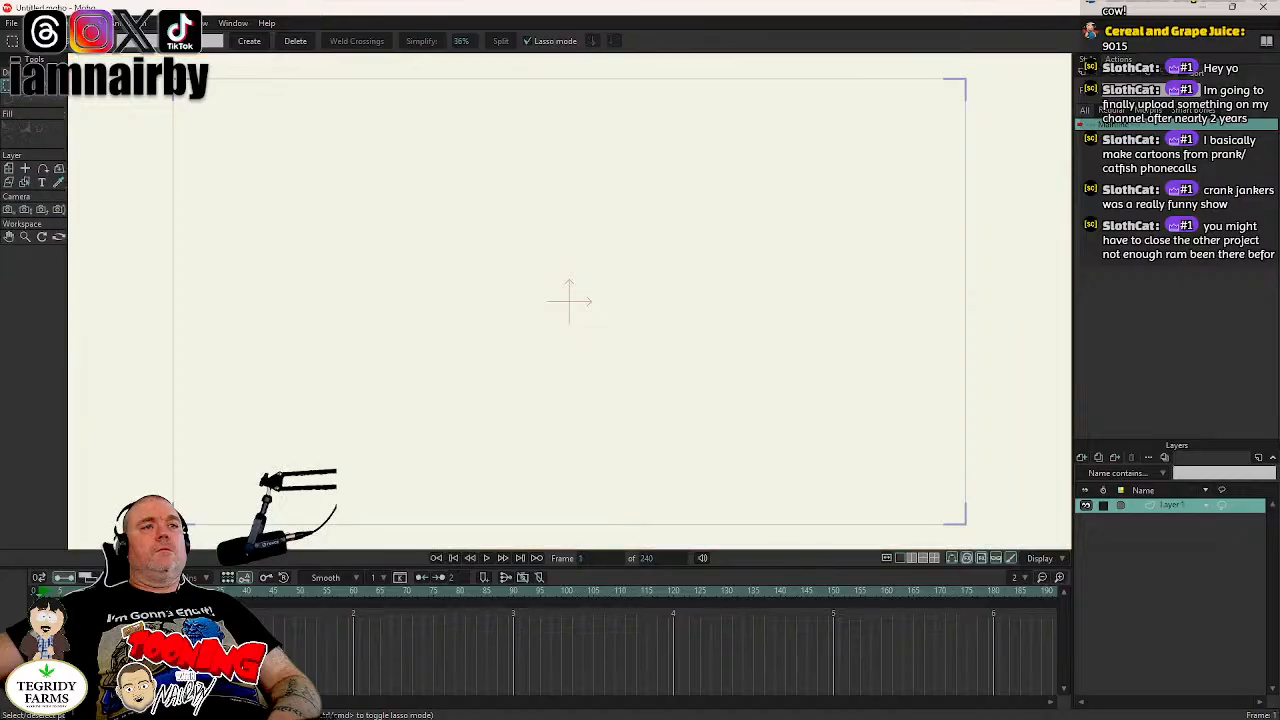
- Open the recent project ZSE ZSE AZOLE.moho in place of the blank document
click(113, 591)
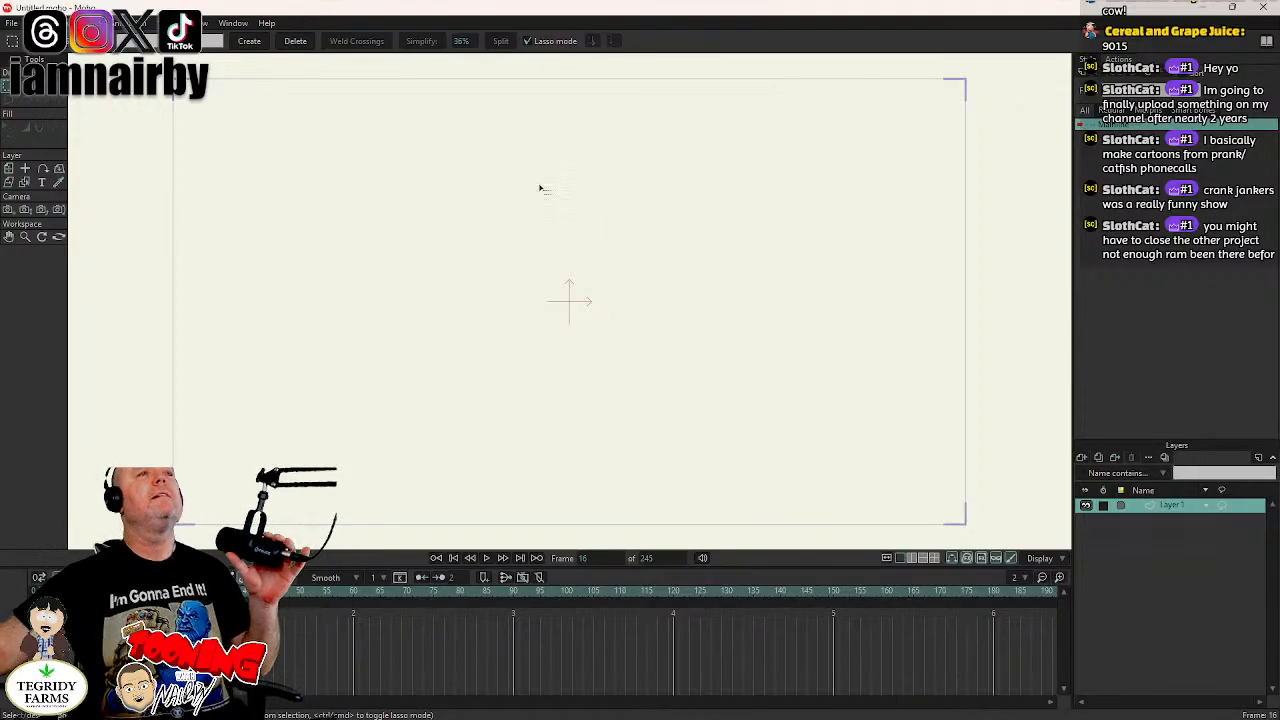
click(13, 23)
mouse_move(62, 92)
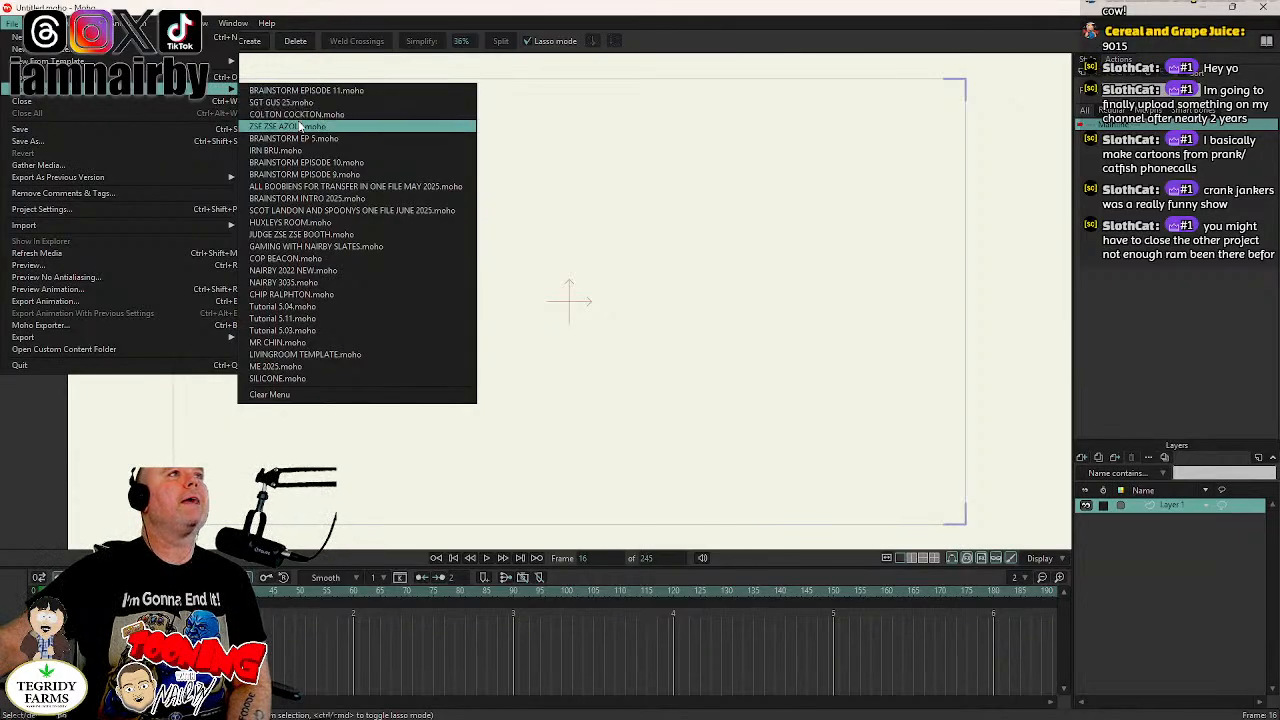
click(297, 128)
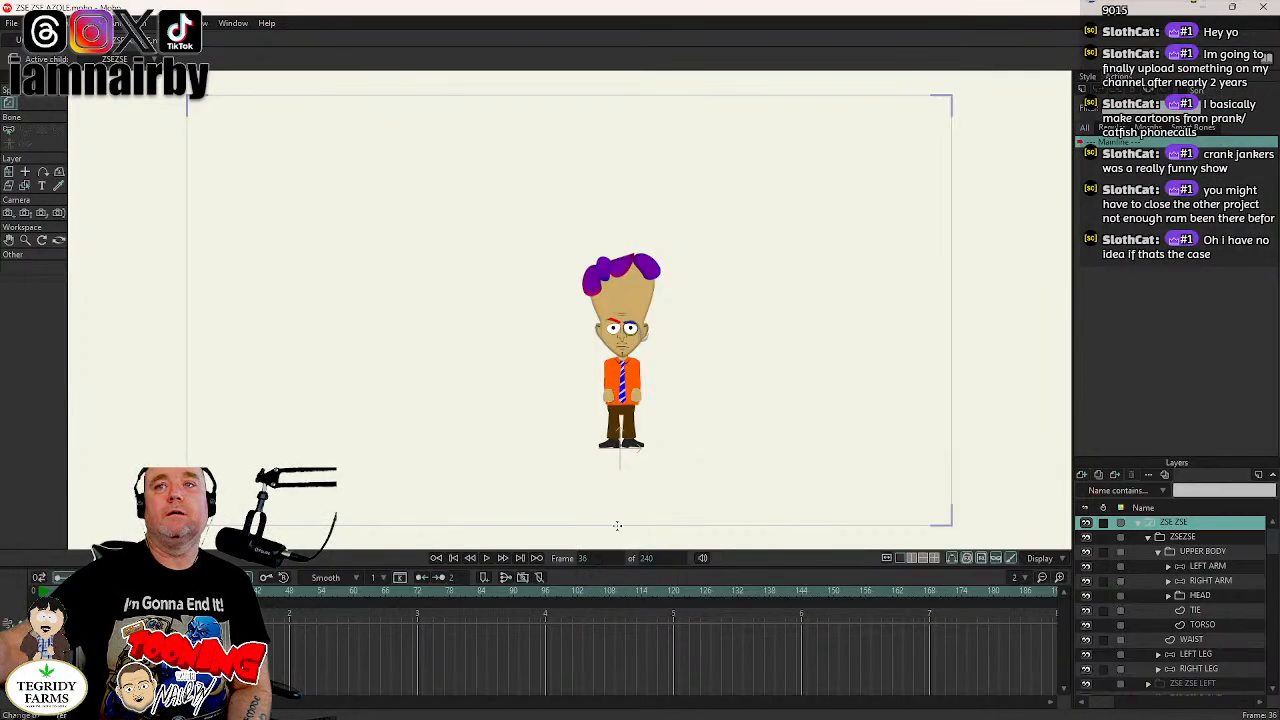
- Play the character file's timeline to about frame 78 and test the layer list's sideways scrolling
click(485, 558)
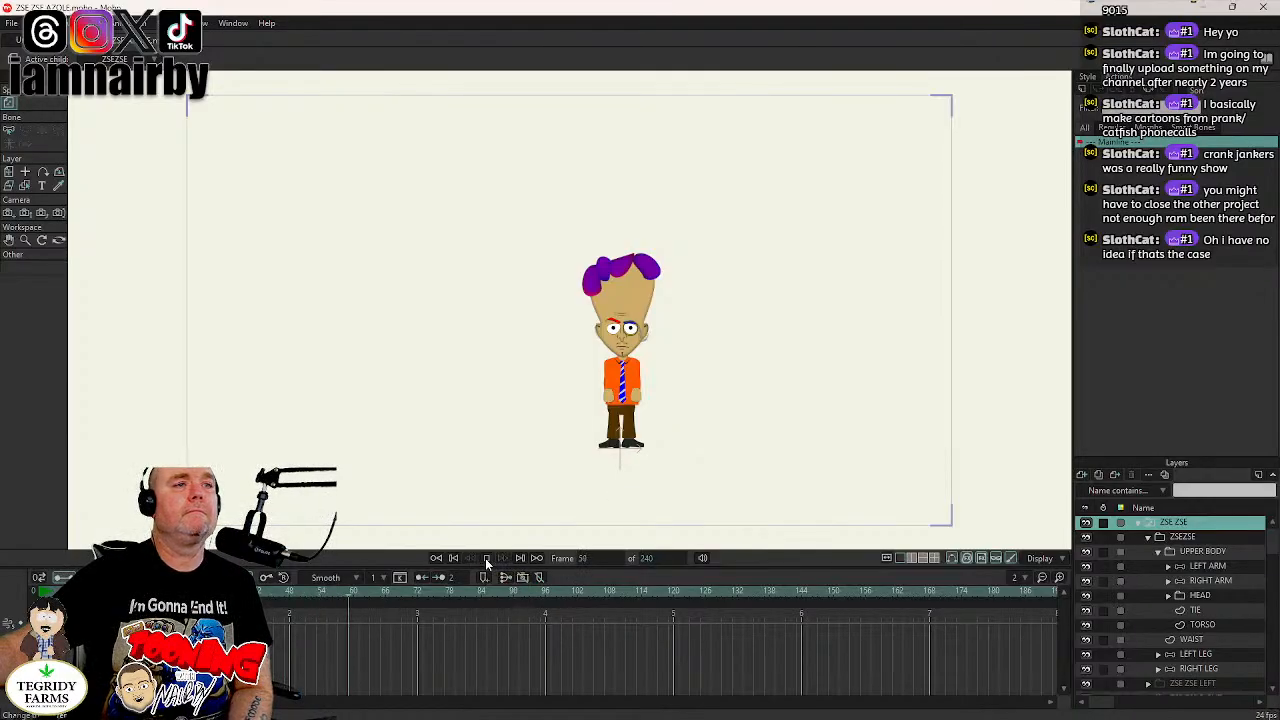
click(485, 558)
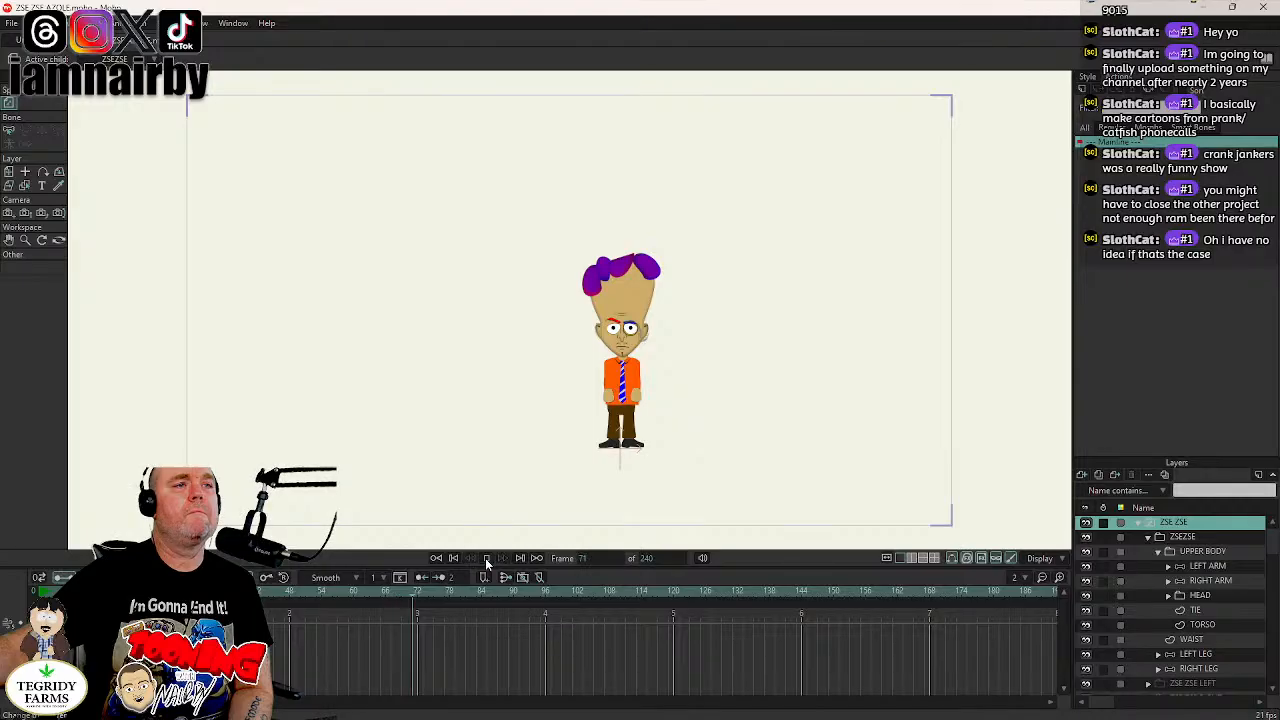
click(485, 558)
scroll(1126, 656, right, 3)
scroll(1126, 656, right, 2)
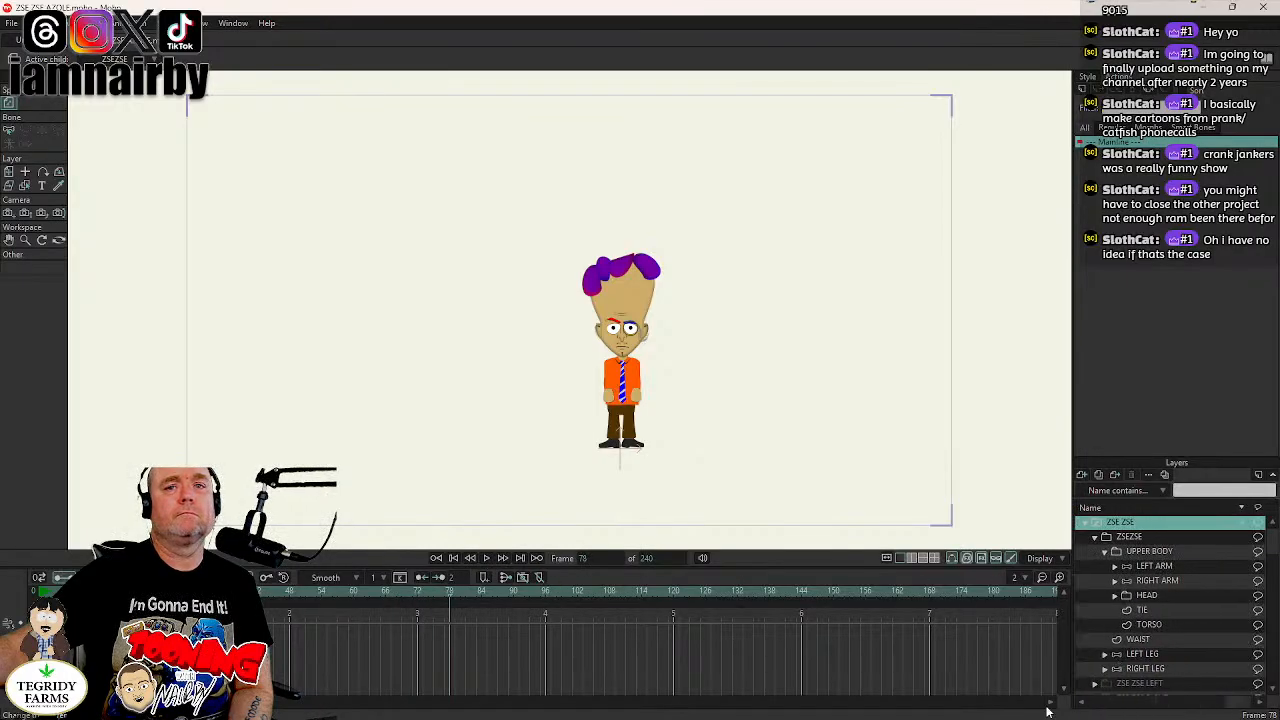